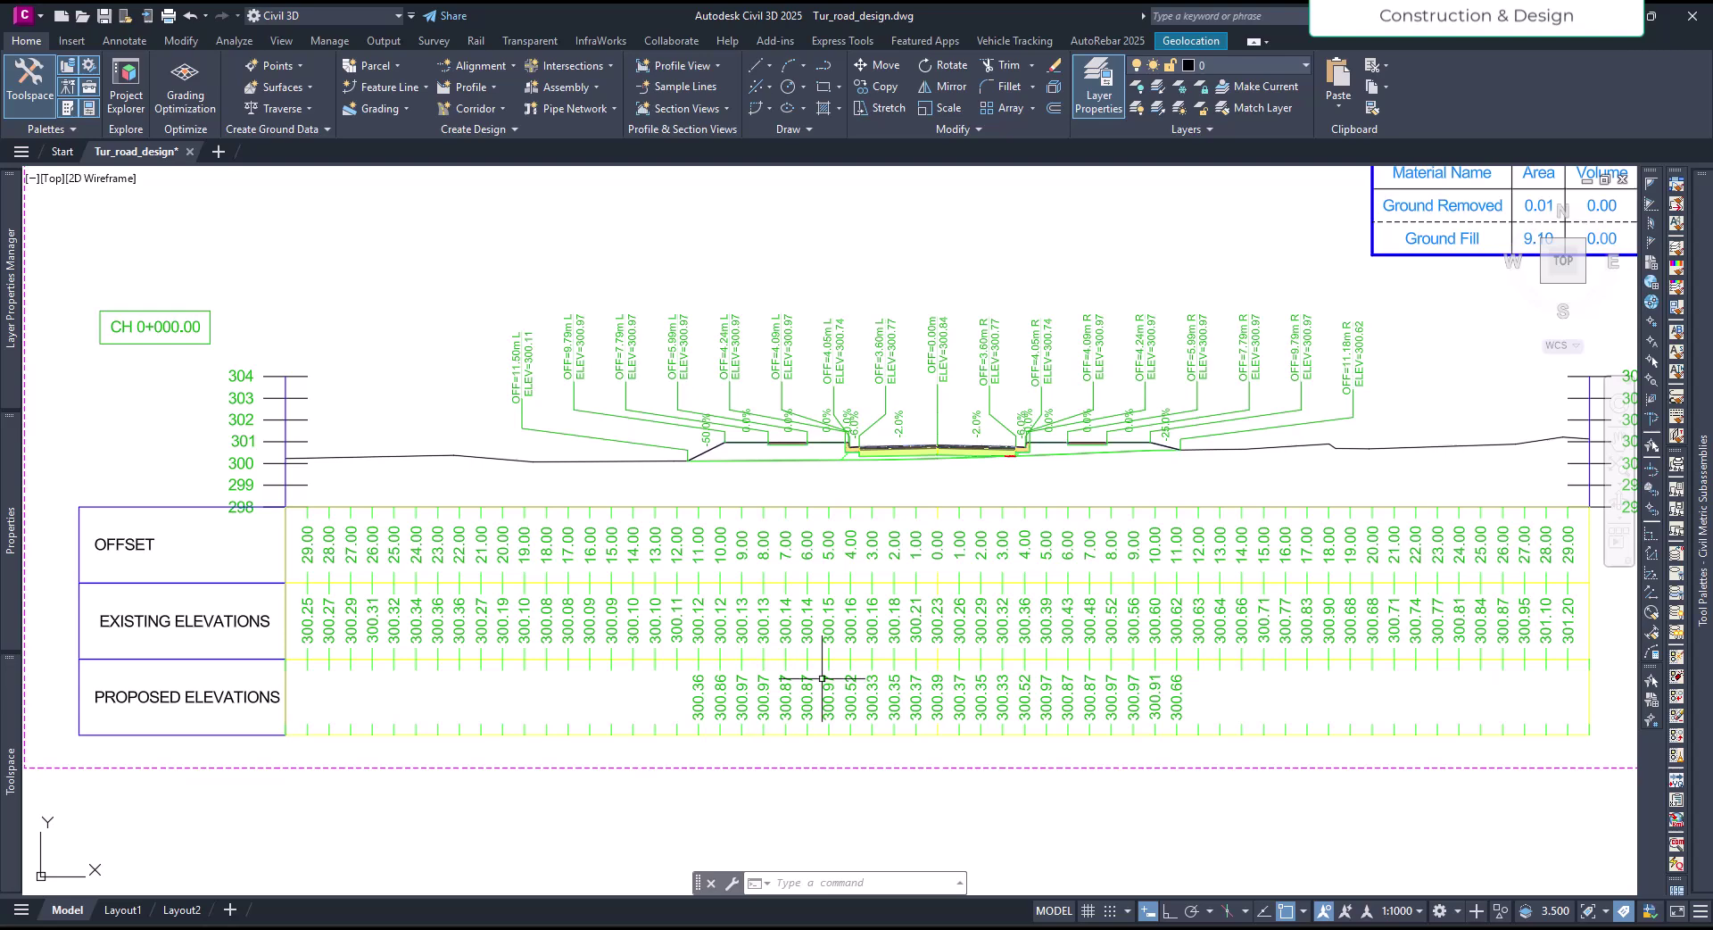
Step: Examine the elevation bands and the grade break labels of the section view at CH 0+000.00
{"action": "left_click", "coordinate": [687, 659]}
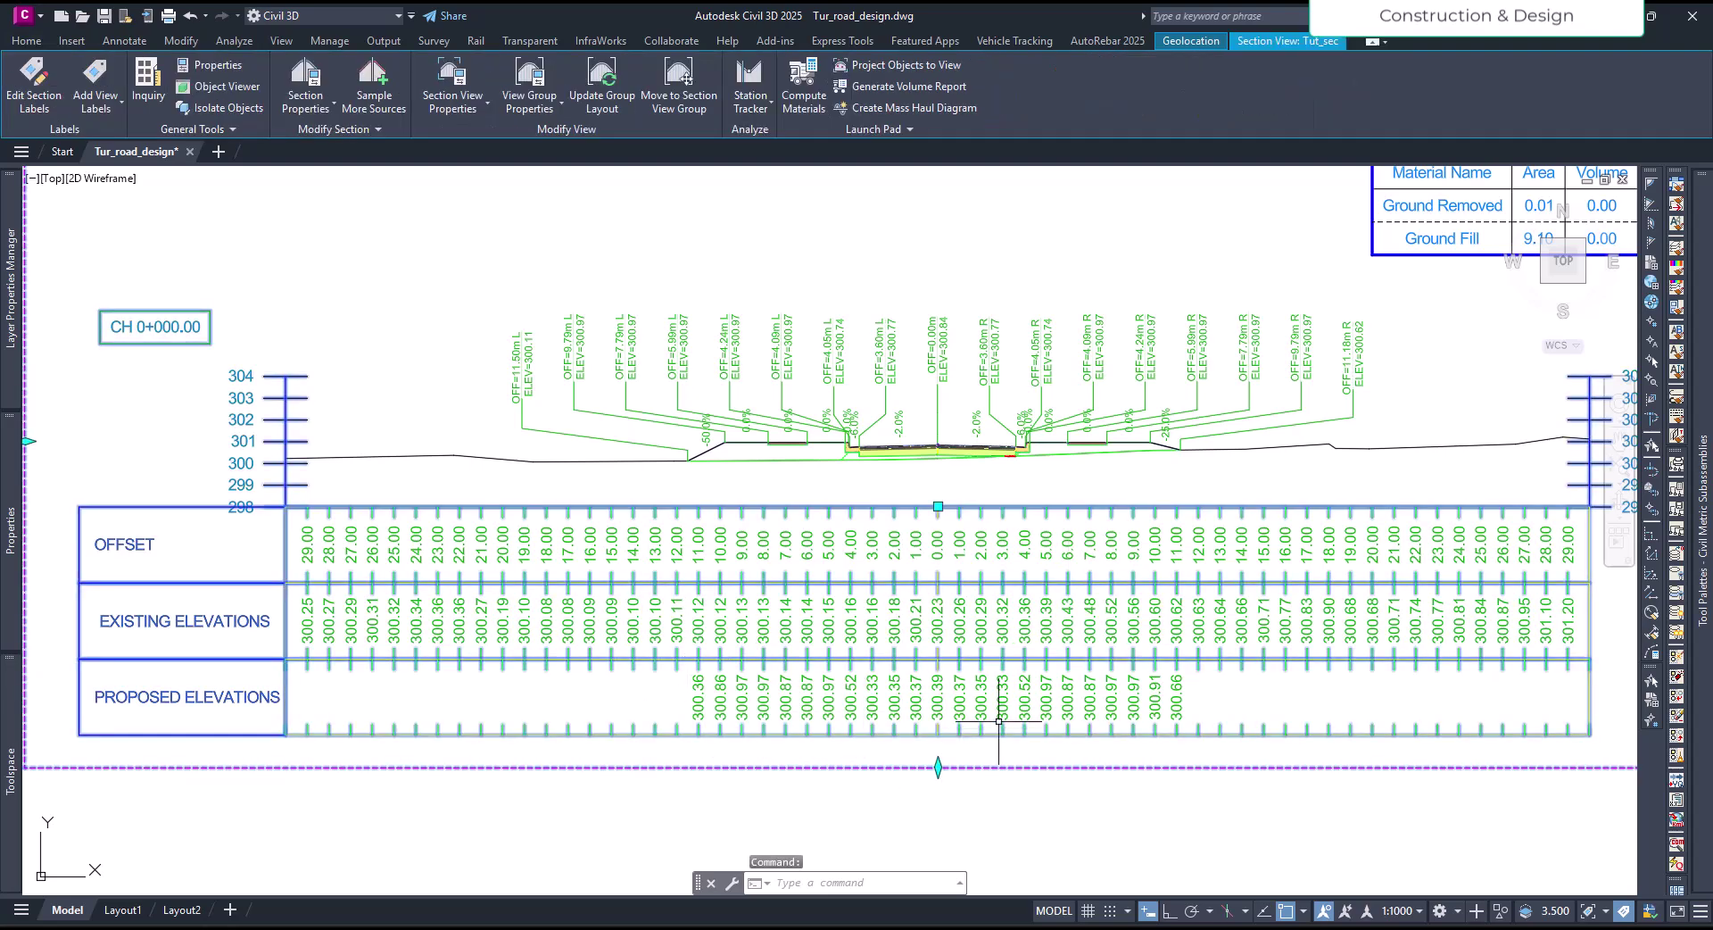
{"action": "key", "text": "Escape"}
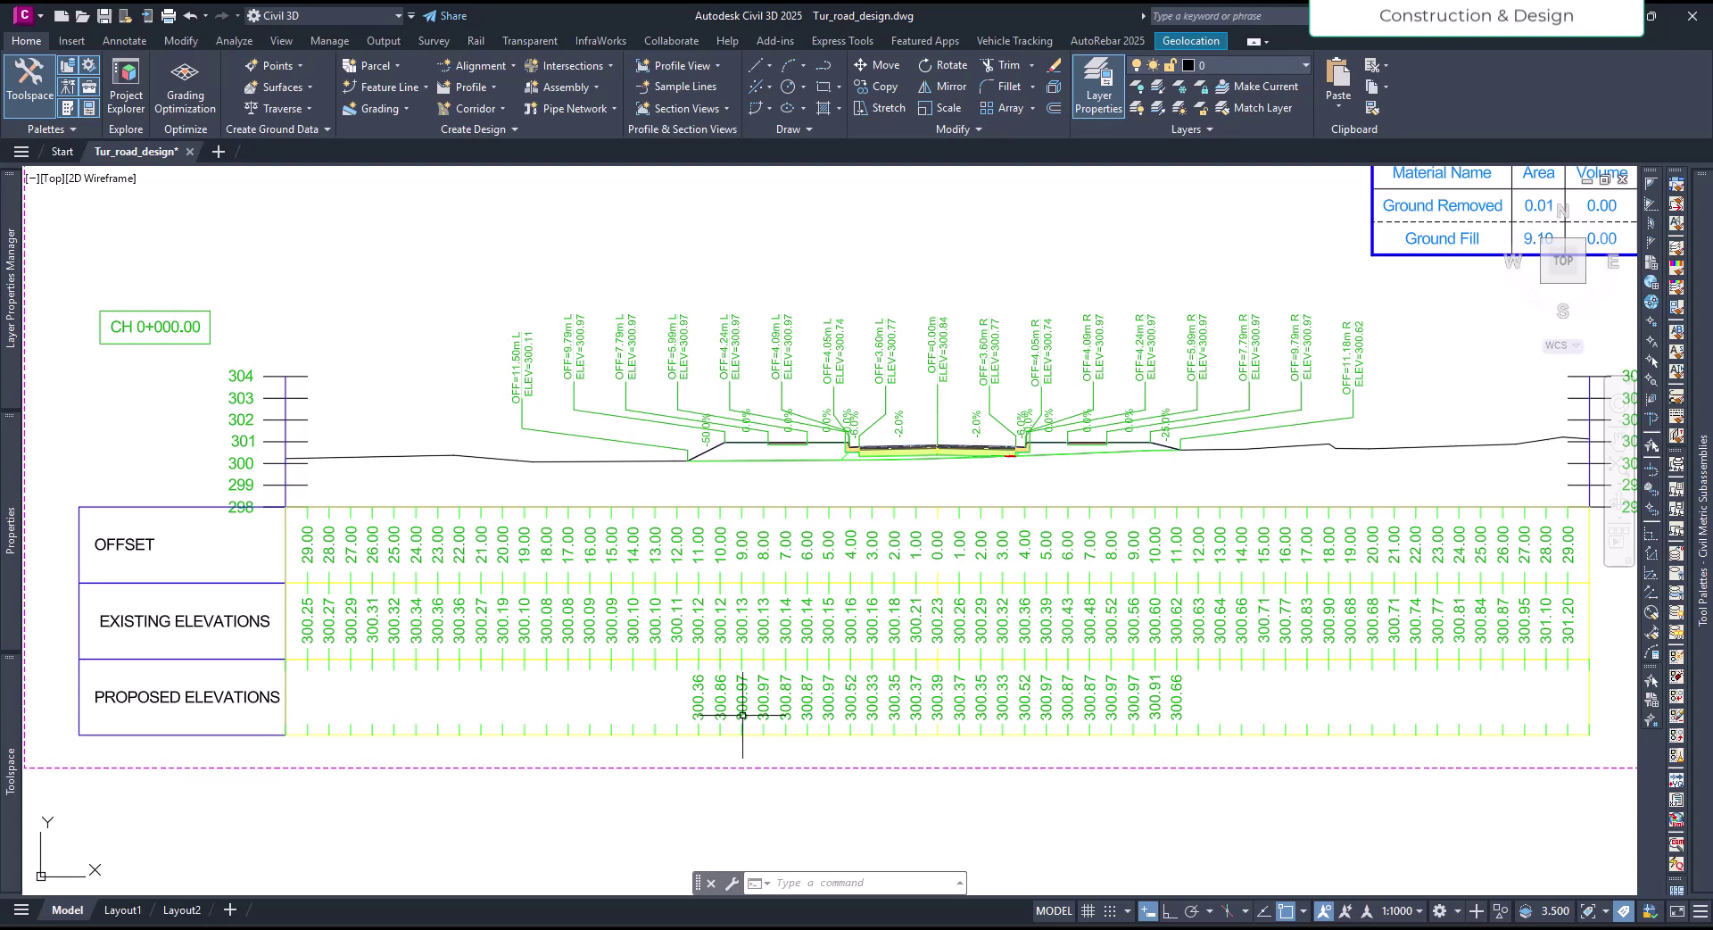
{"action": "scroll", "coordinate": [954, 669], "scroll_direction": "up", "scroll_amount": 2}
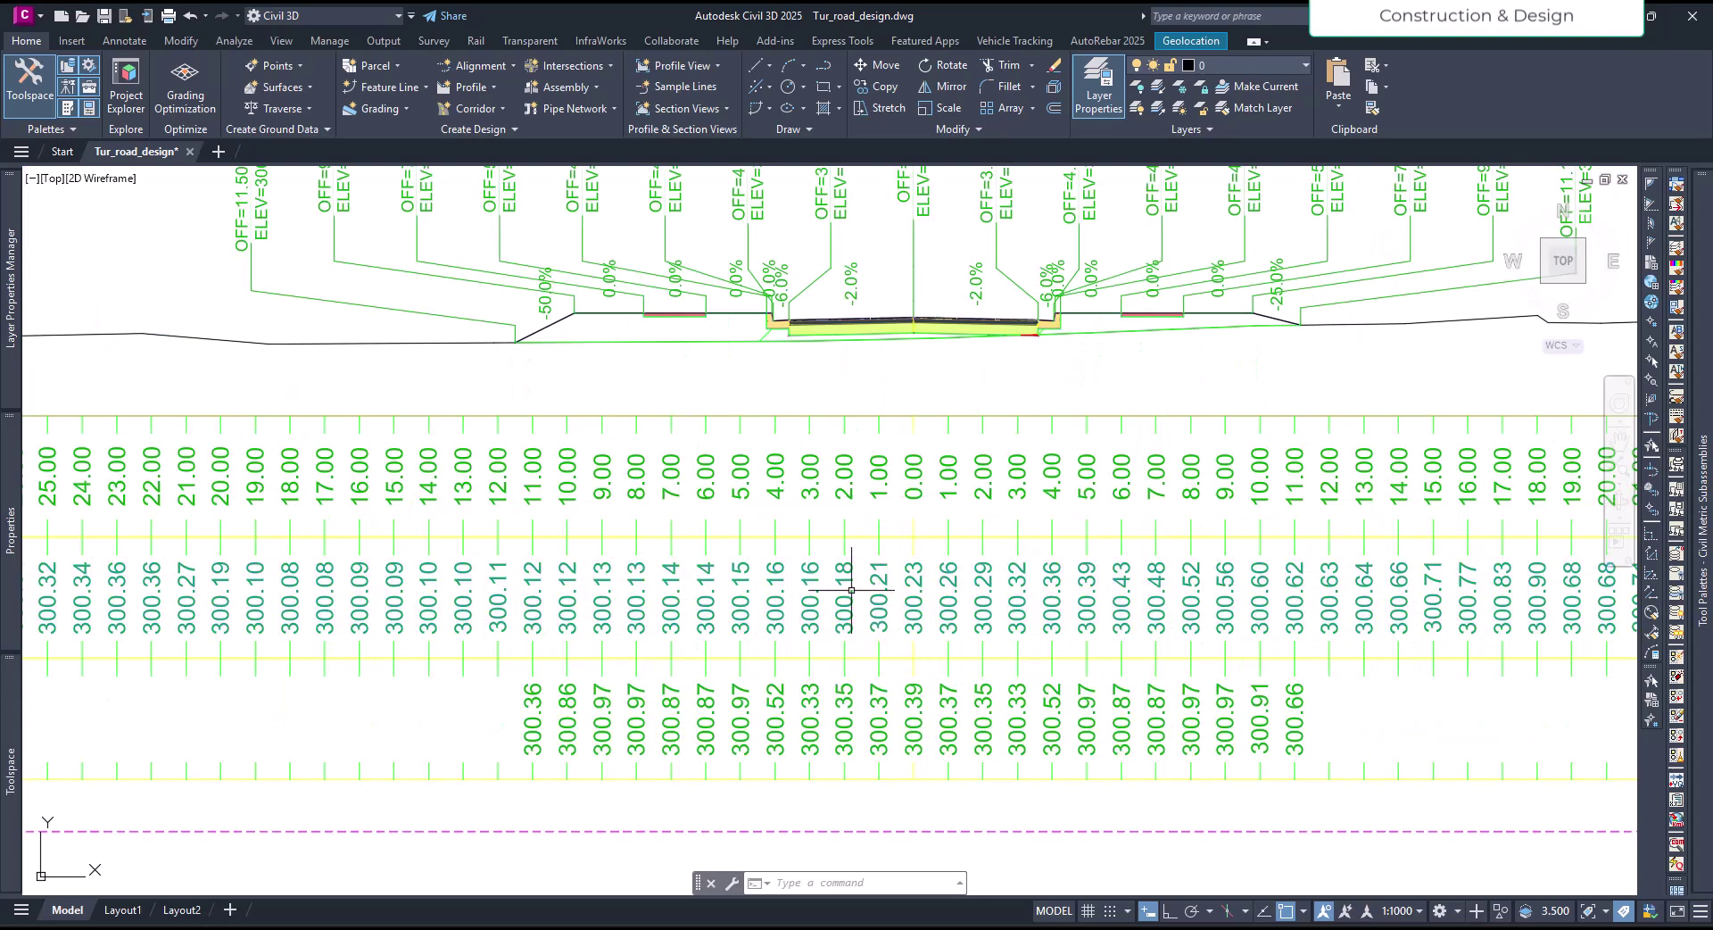
{"action": "scroll", "coordinate": [850, 589], "scroll_direction": "down", "scroll_amount": 3}
{"action": "scroll", "coordinate": [809, 469], "scroll_direction": "up", "scroll_amount": 5}
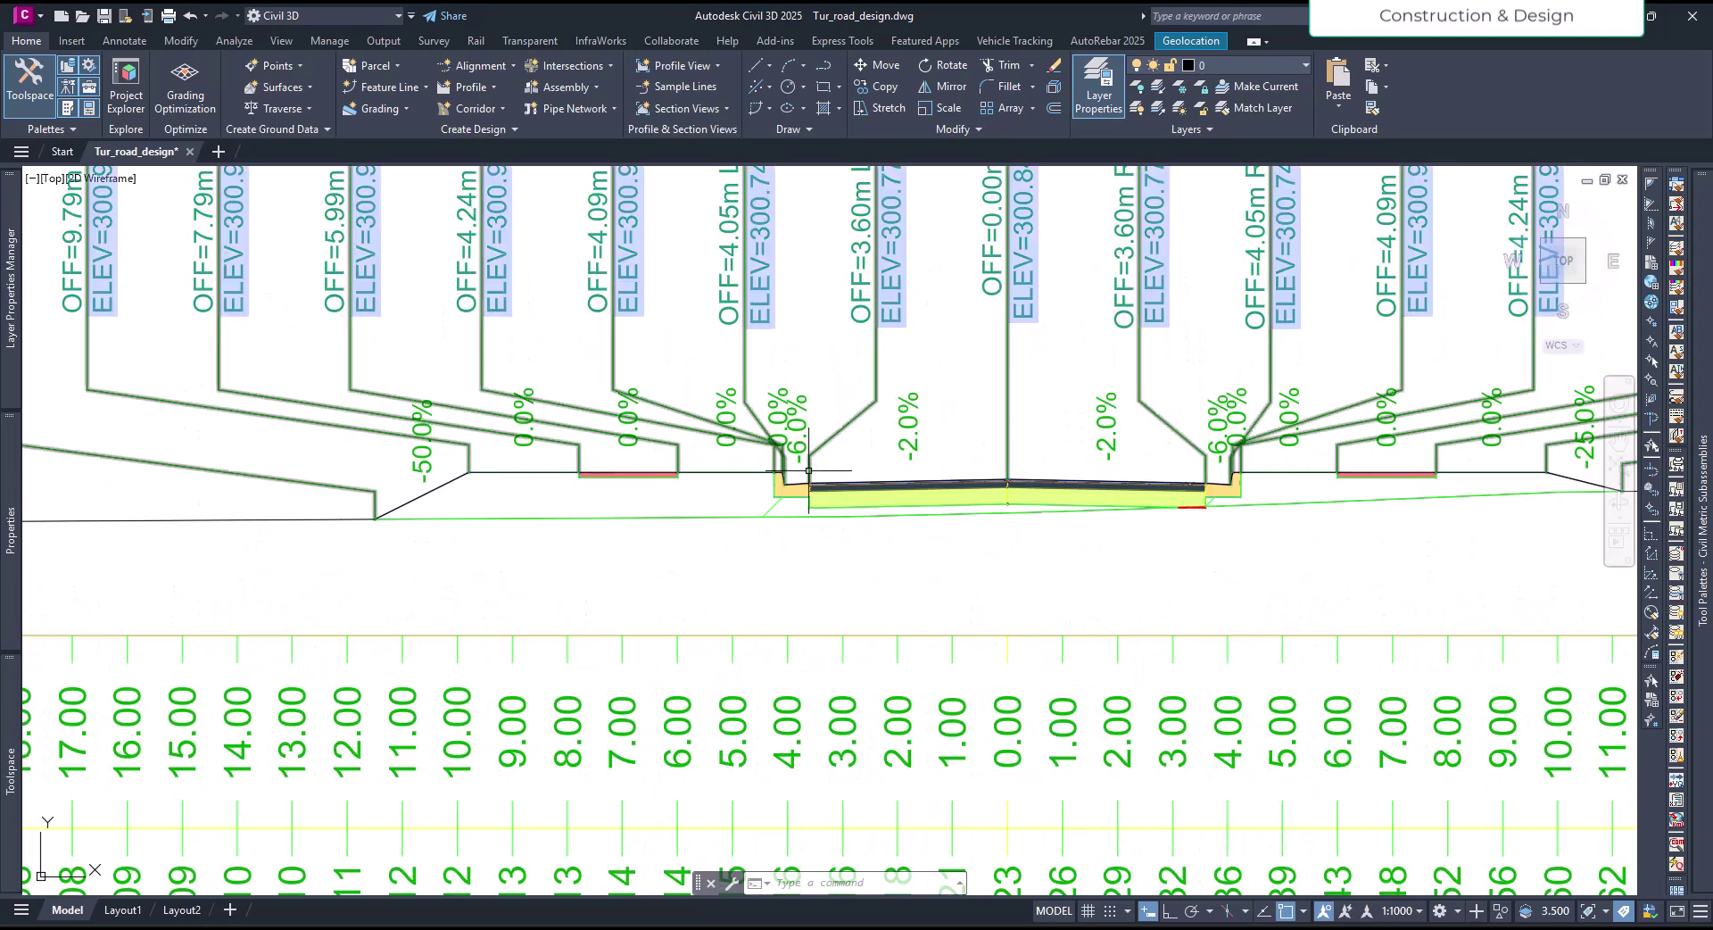
{"action": "scroll", "coordinate": [809, 470], "scroll_direction": "down", "scroll_amount": 4}
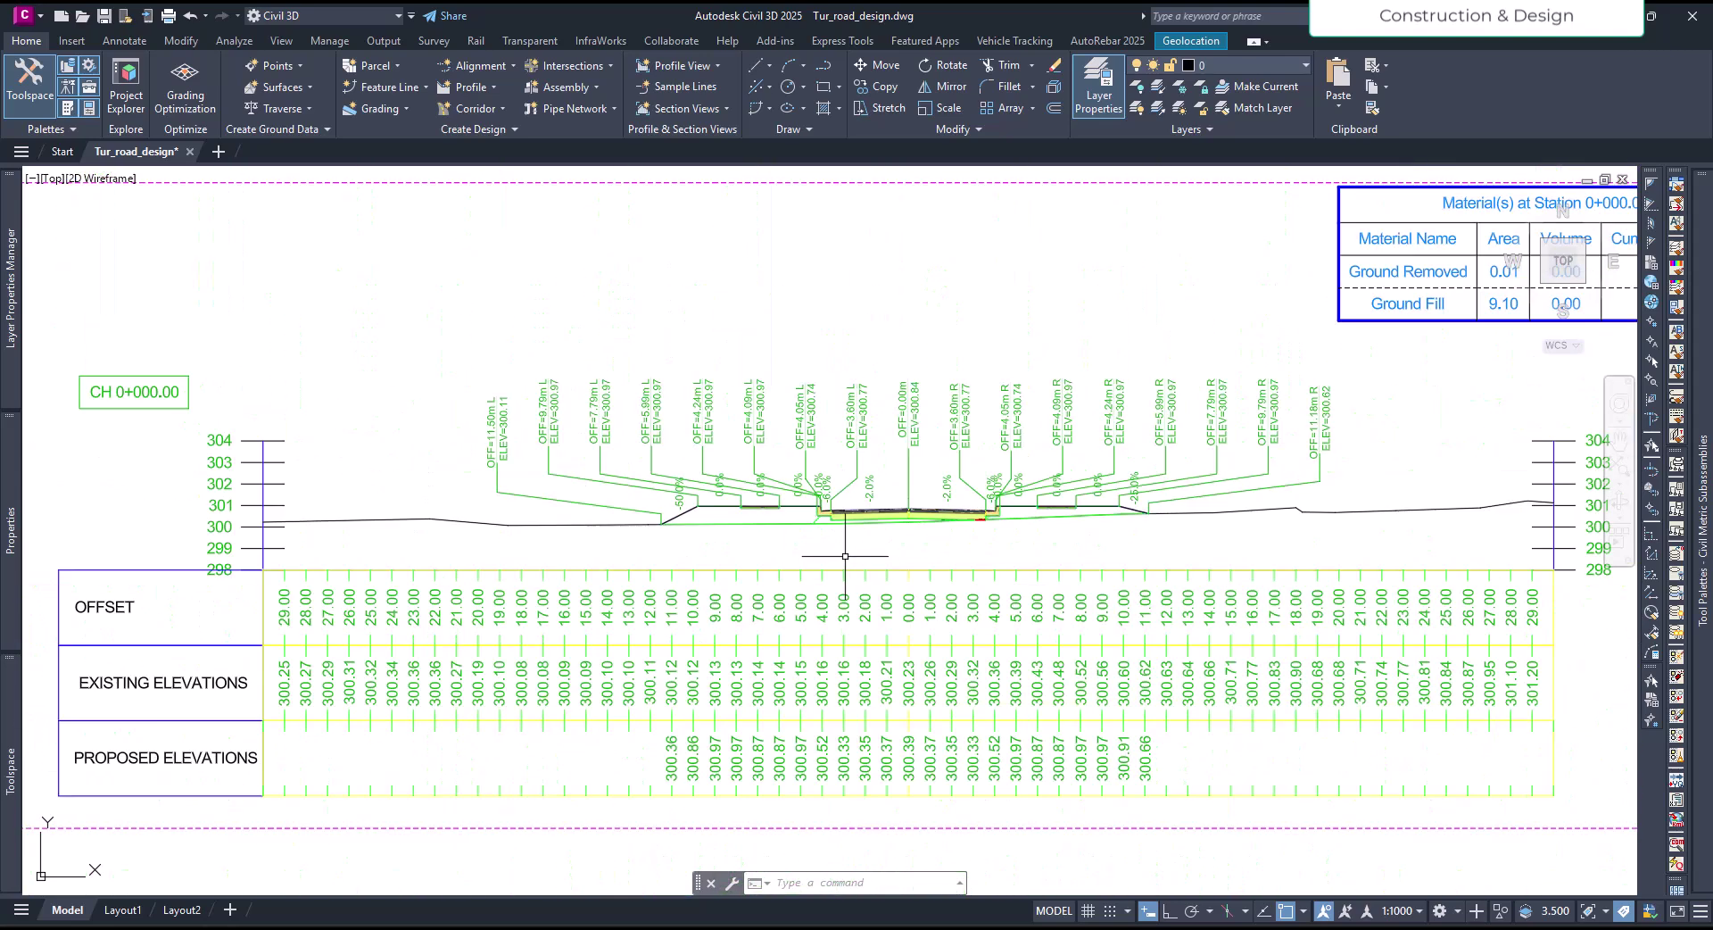
{"action": "left_click", "coordinate": [801, 421]}
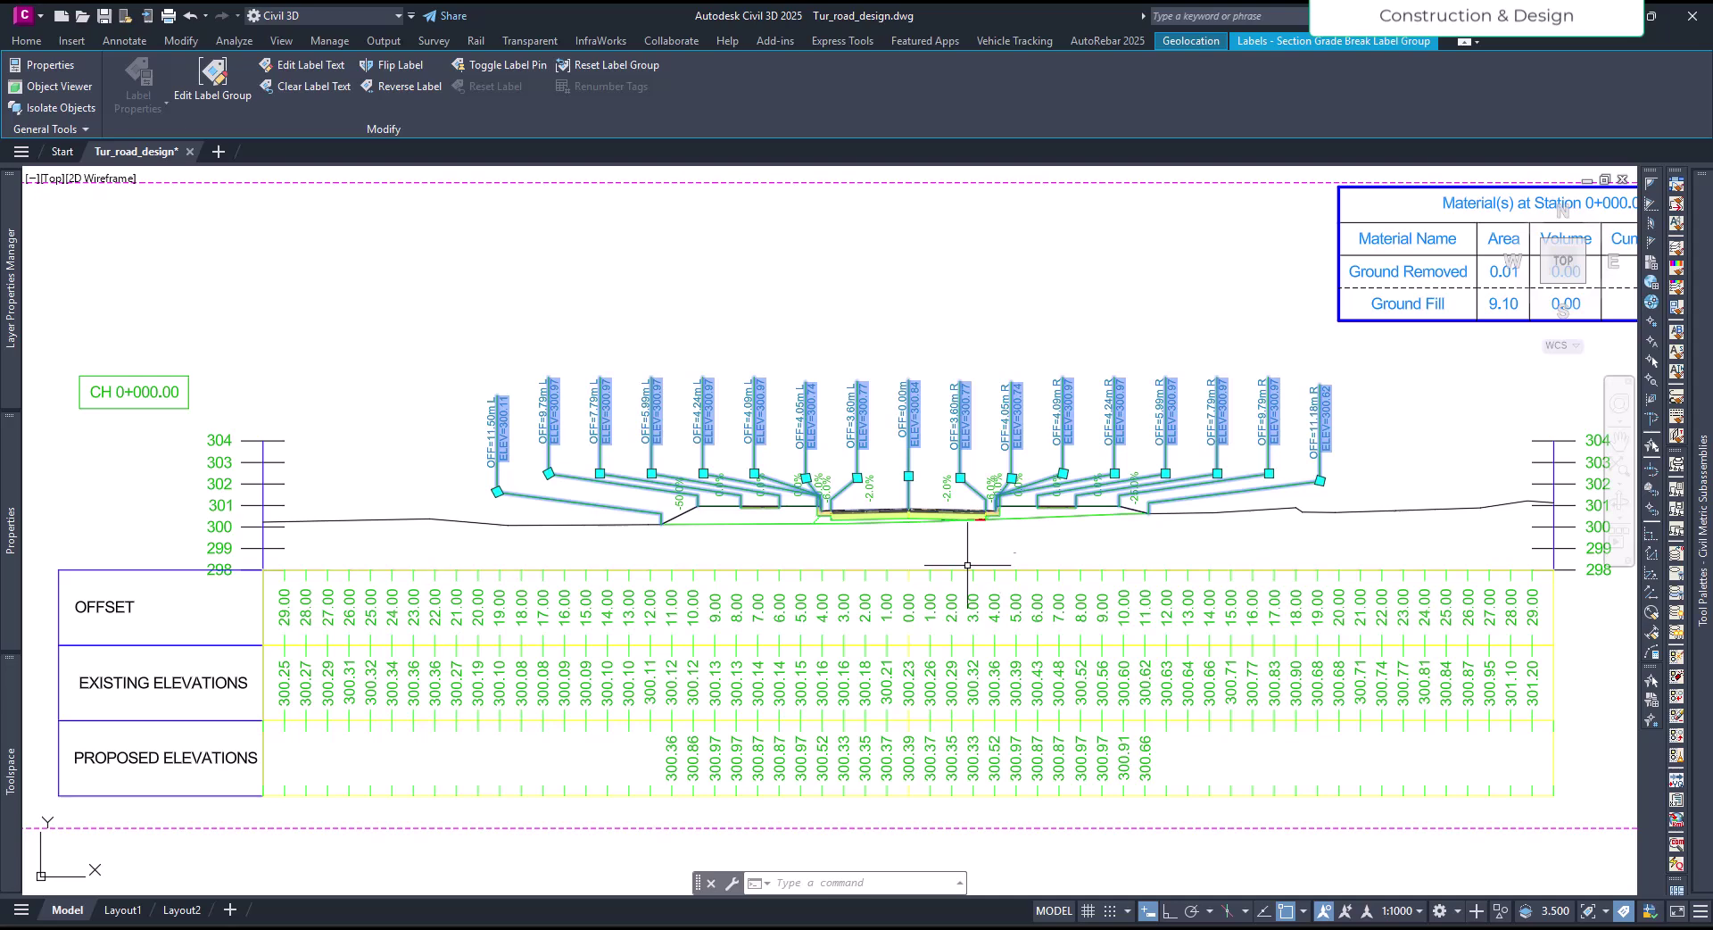
{"action": "scroll", "coordinate": [958, 592], "scroll_direction": "up", "scroll_amount": 6}
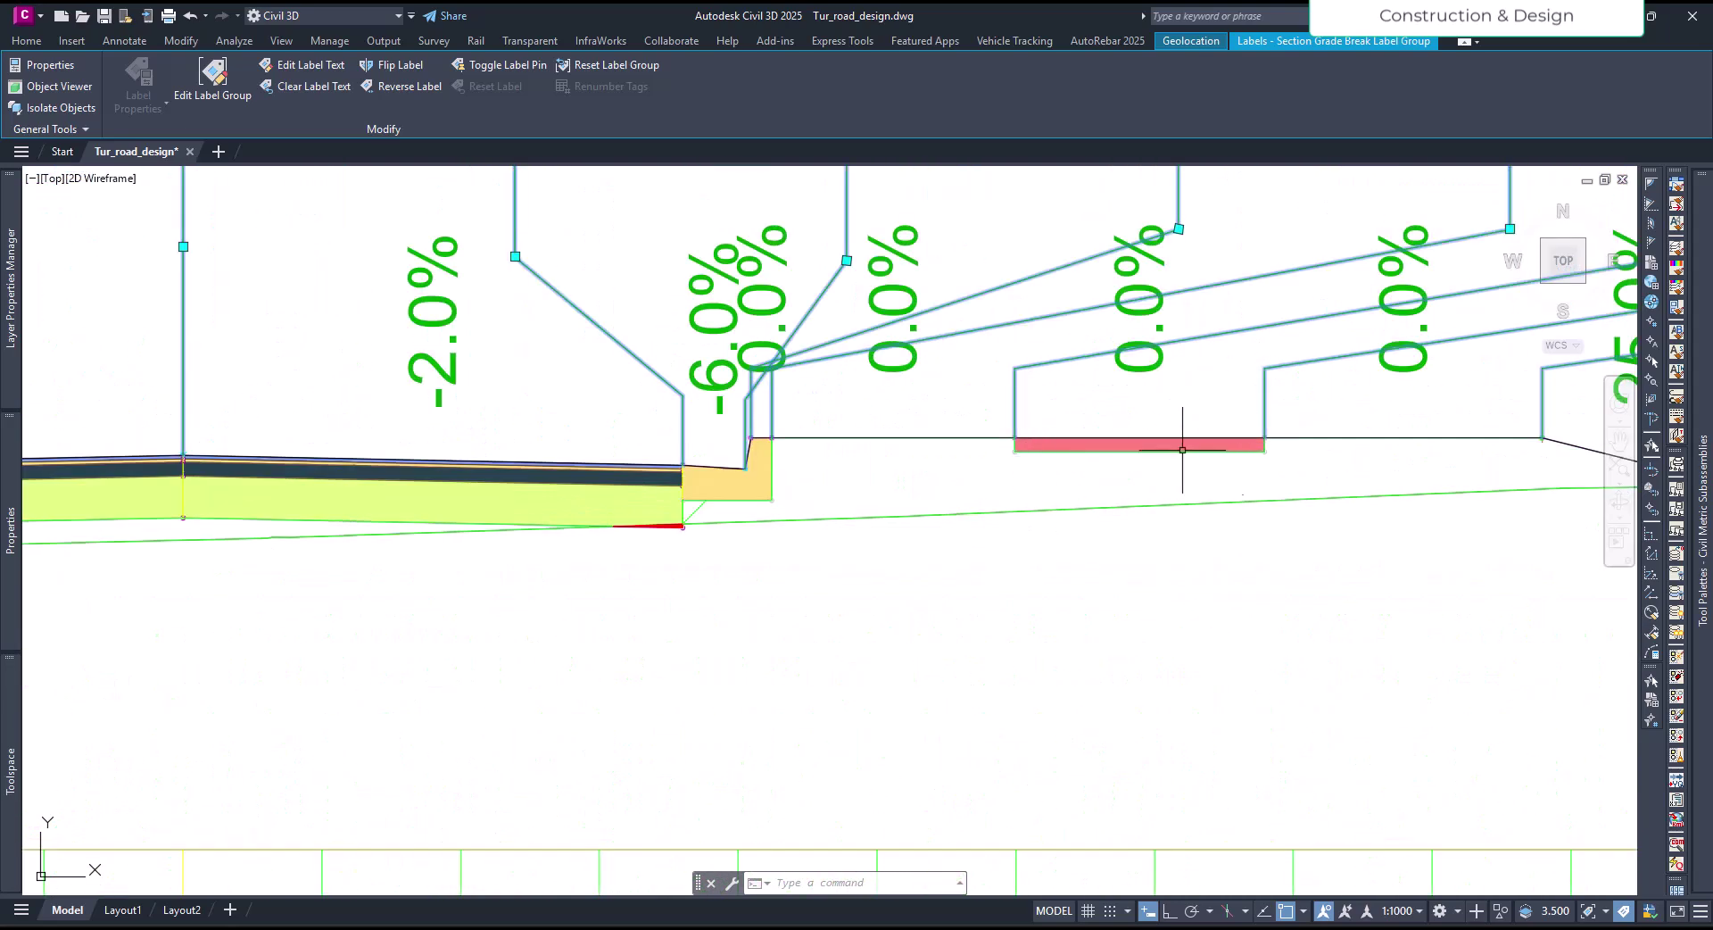
{"action": "scroll", "coordinate": [1116, 678], "scroll_direction": "down", "scroll_amount": 6}
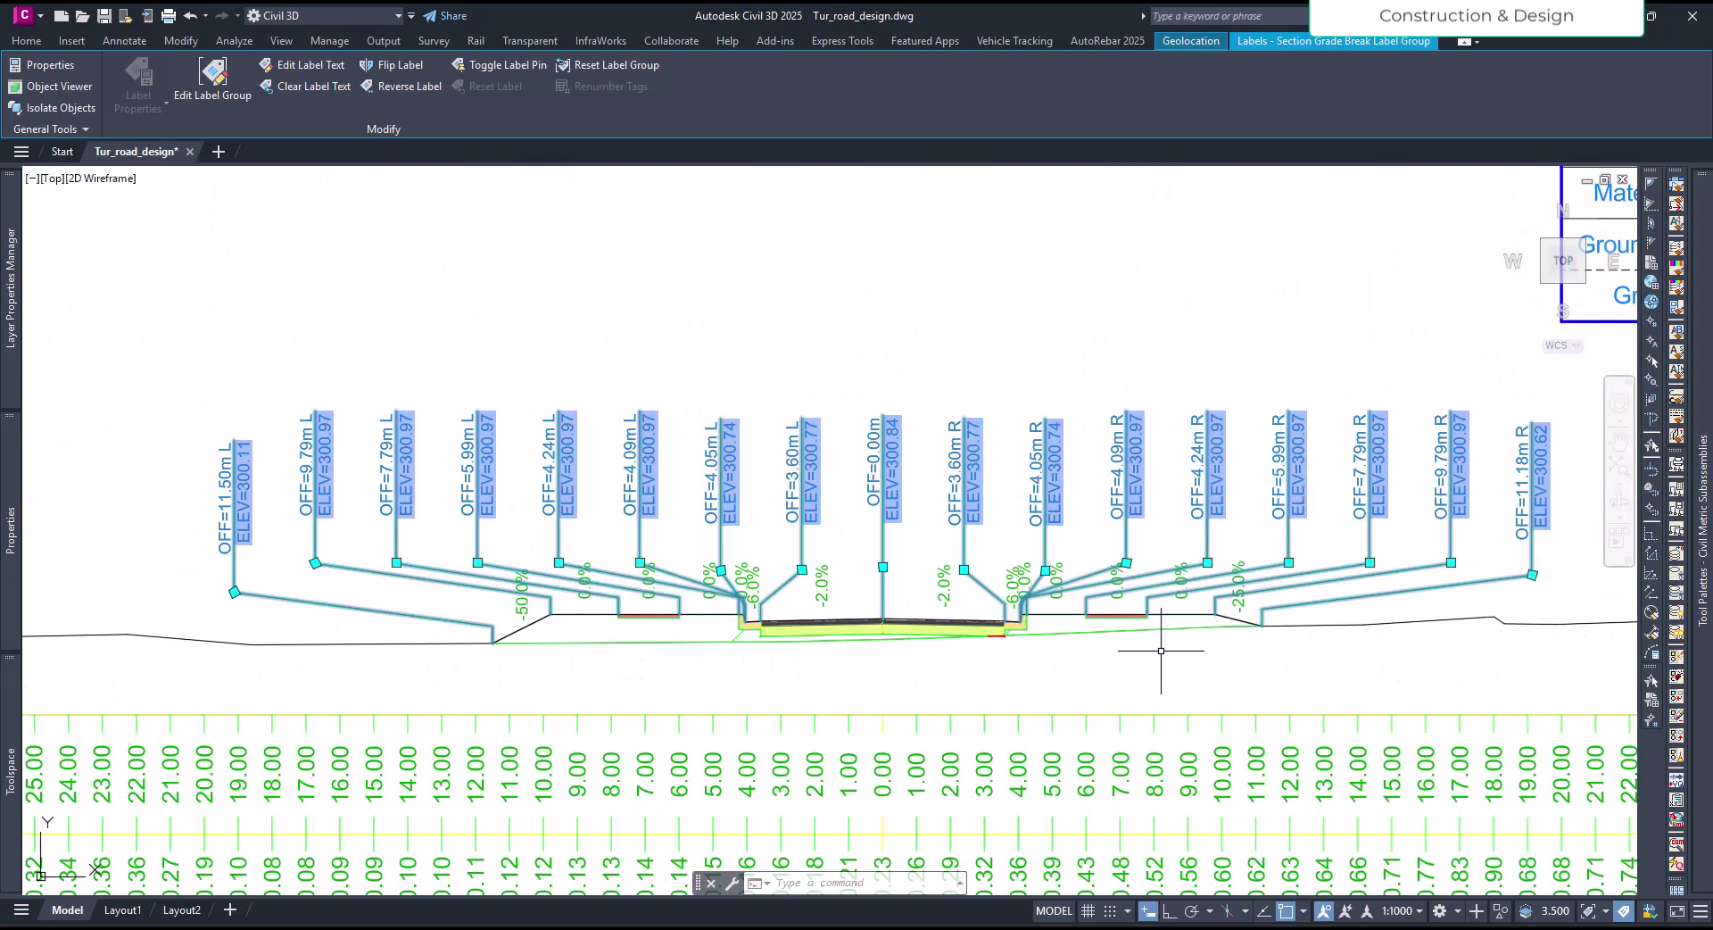
{"action": "key", "text": "Escape"}
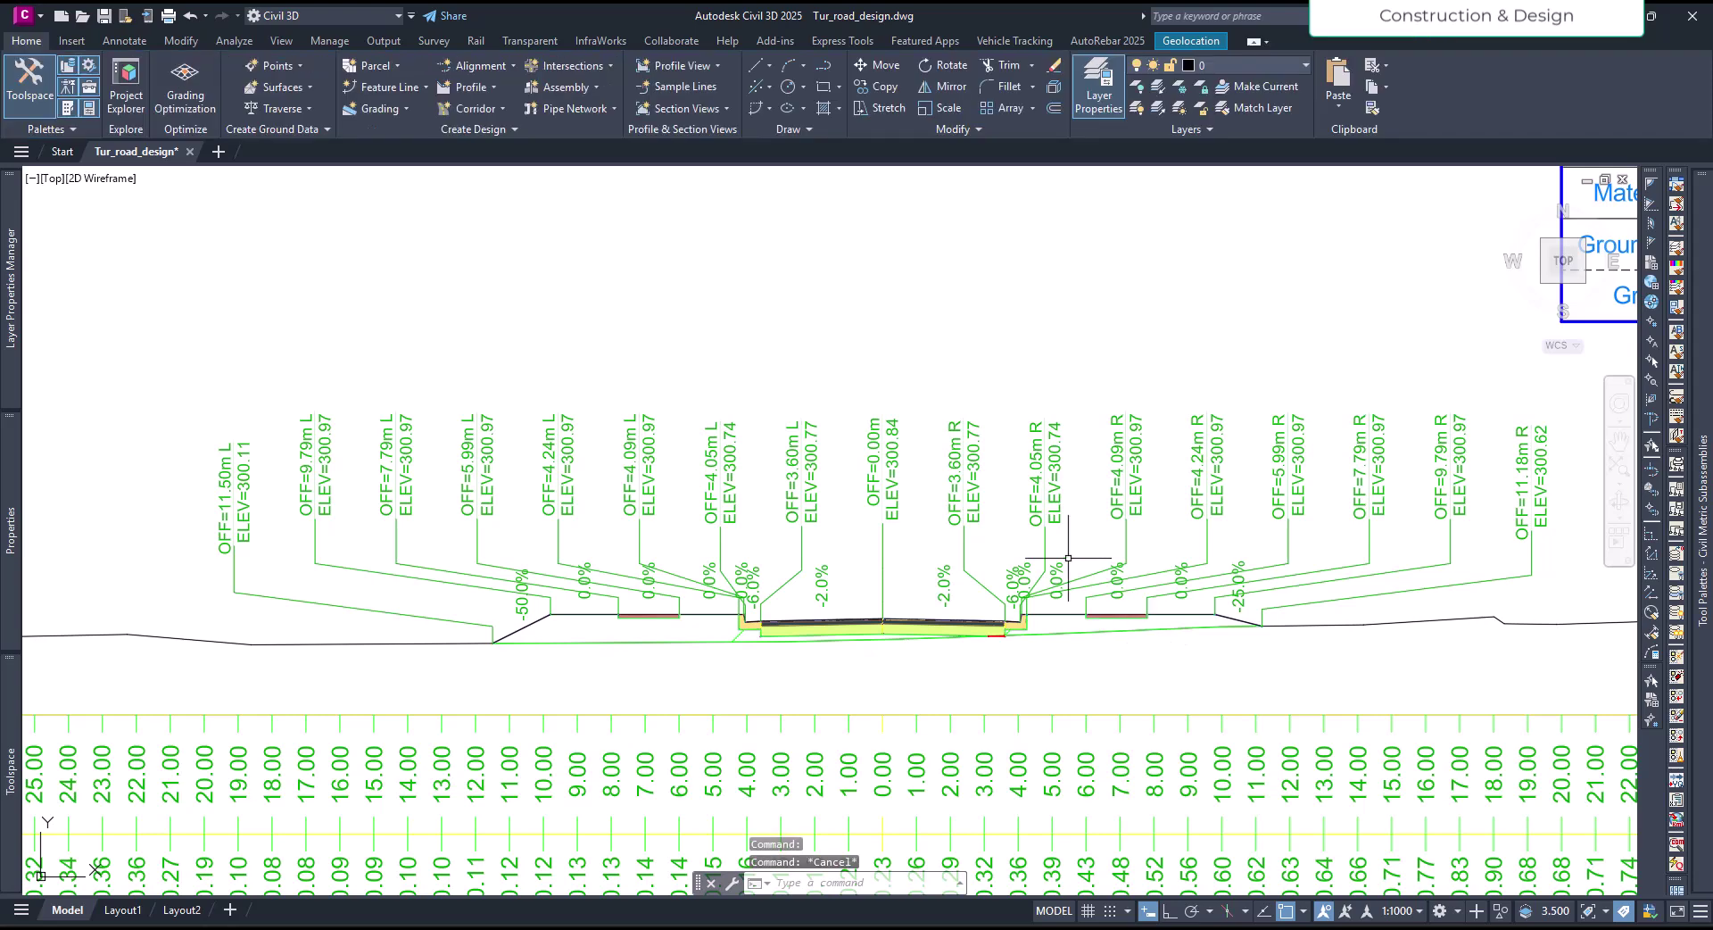
{"action": "scroll", "coordinate": [1042, 504], "scroll_direction": "down", "scroll_amount": 4}
{"action": "scroll", "coordinate": [881, 701], "scroll_direction": "up", "scroll_amount": 2}
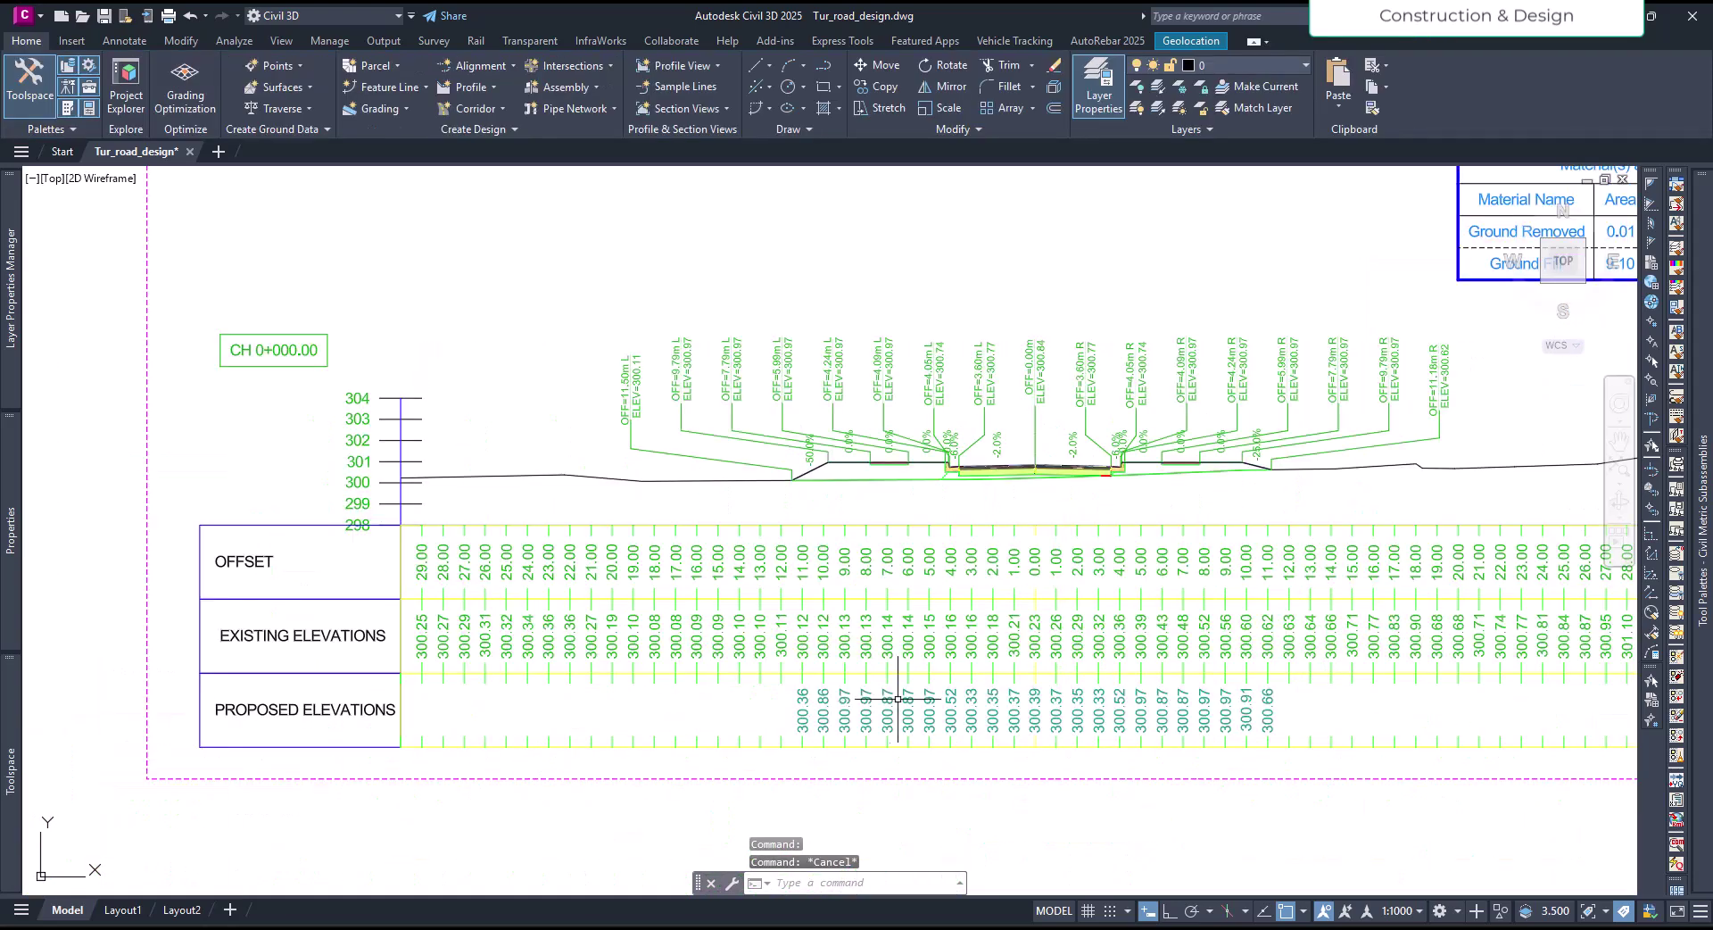
{"action": "middle_click_drag", "start_coordinate": [937, 765], "coordinate": [898, 774]}
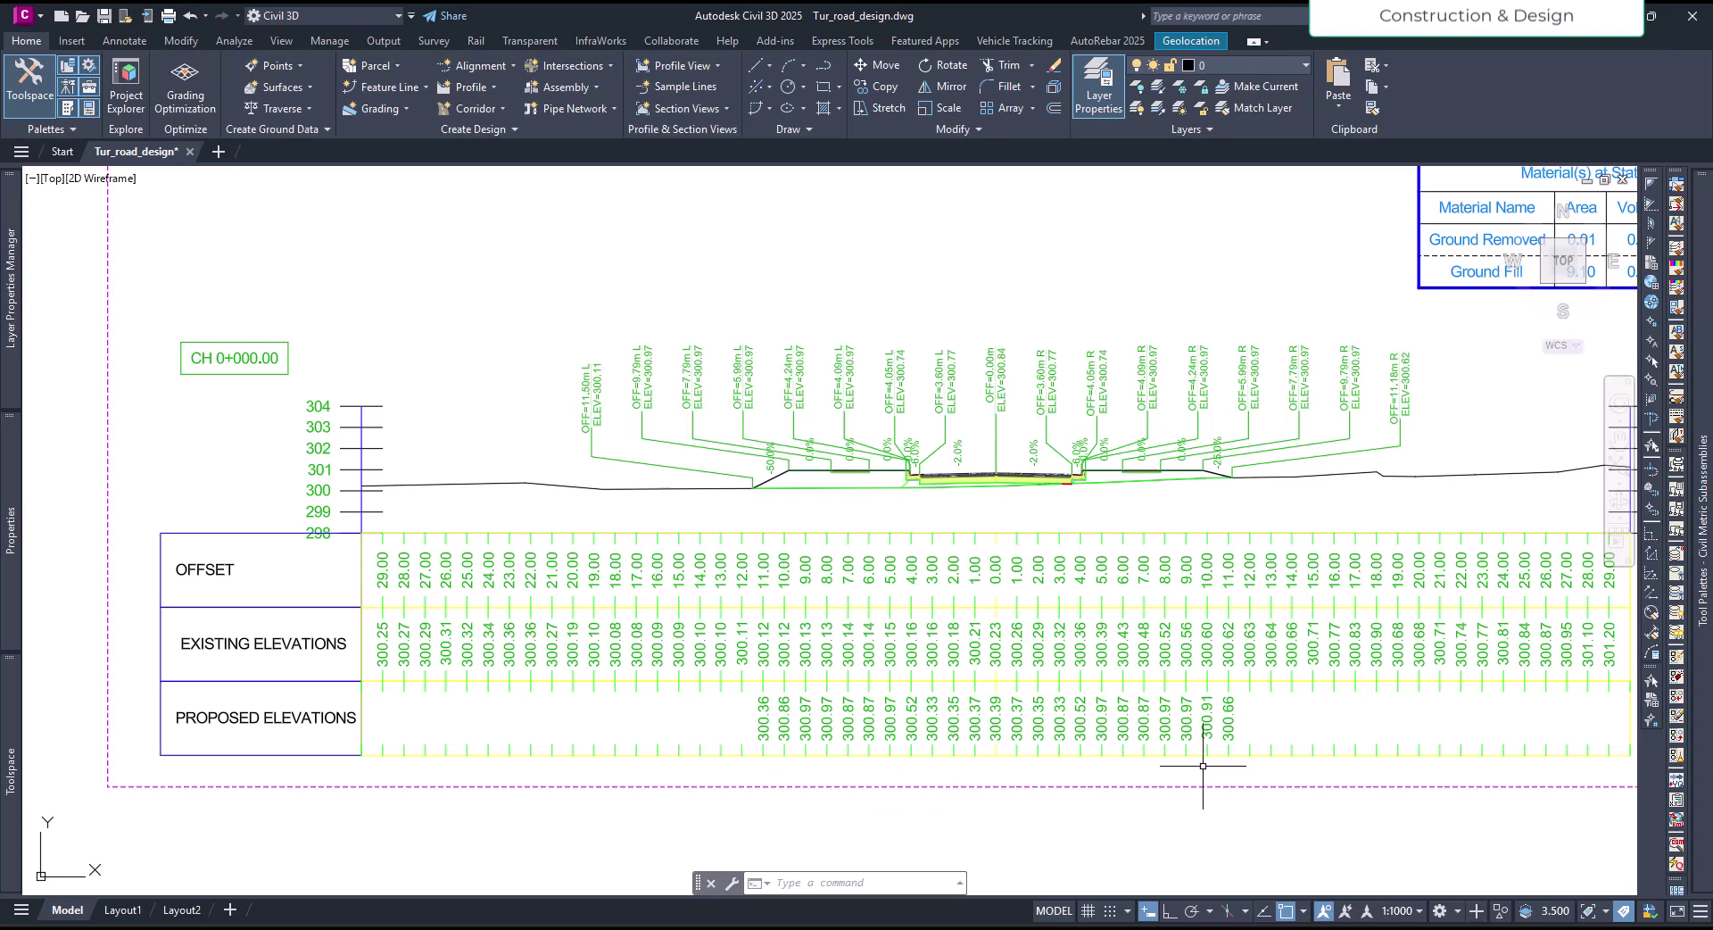
{"action": "scroll", "coordinate": [1208, 737], "scroll_direction": "down", "scroll_amount": 3}
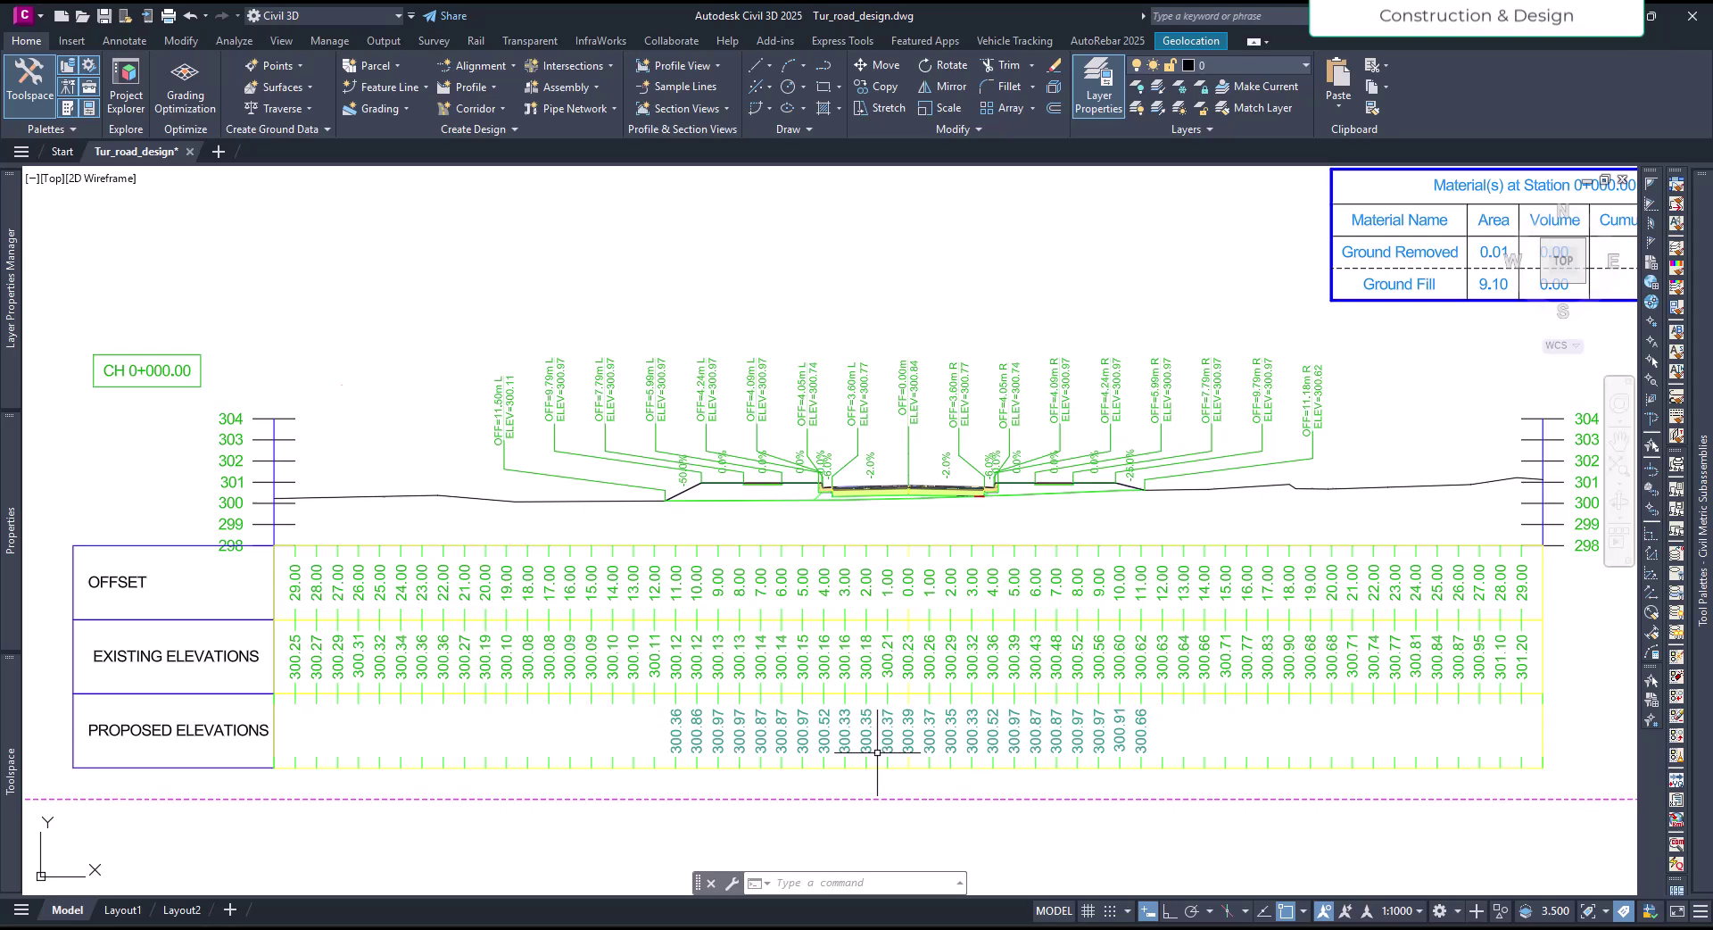
{"action": "scroll", "coordinate": [920, 717], "scroll_direction": "up", "scroll_amount": 2}
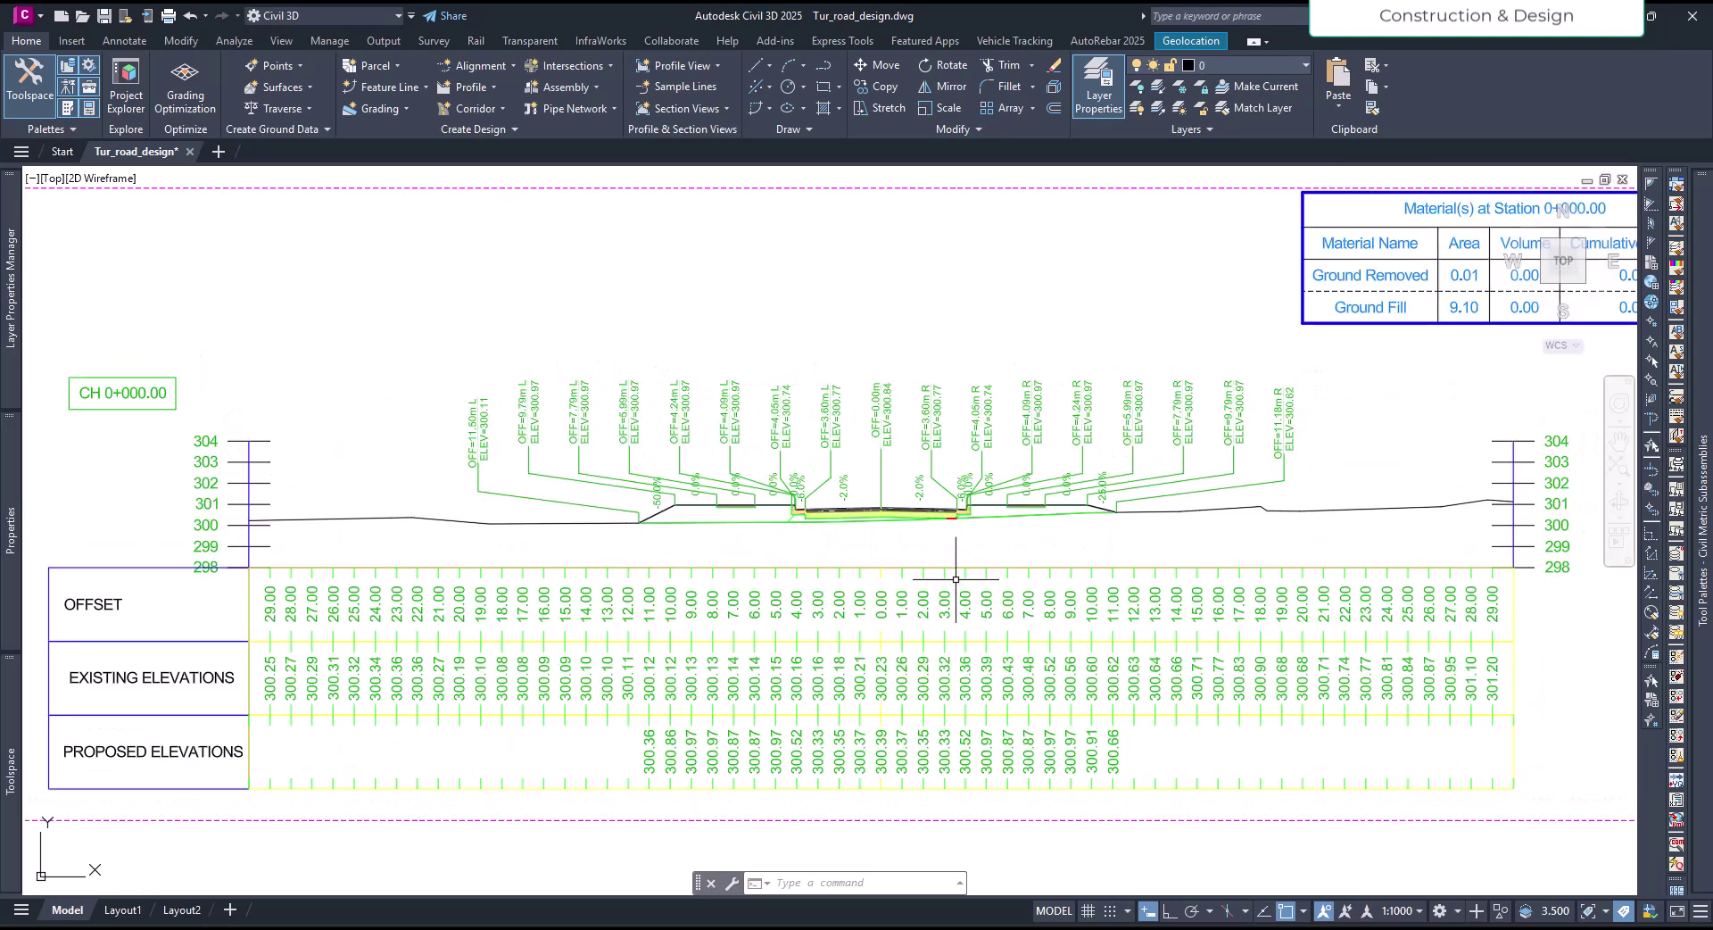
Step: Select the section view at CH 0+000.00
{"action": "left_click", "coordinate": [956, 574]}
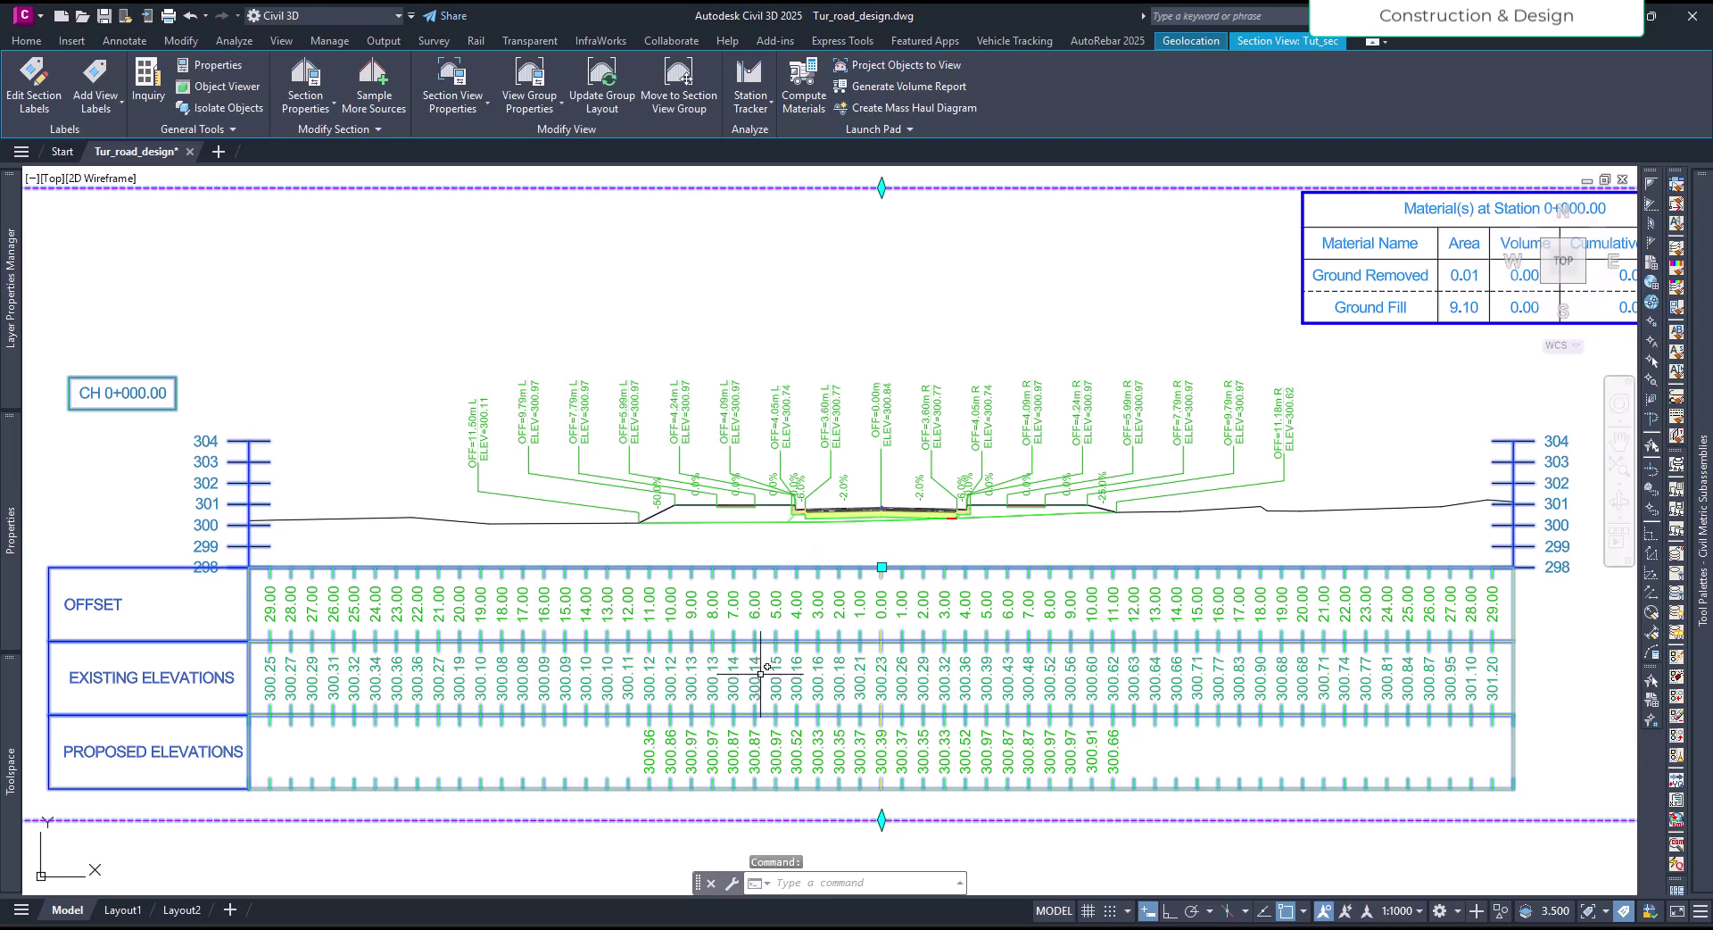
{"action": "scroll", "coordinate": [739, 585], "scroll_direction": "down", "scroll_amount": 10}
{"action": "scroll", "coordinate": [739, 585], "scroll_direction": "down", "scroll_amount": 3}
{"action": "scroll", "coordinate": [746, 565], "scroll_direction": "up", "scroll_amount": 10}
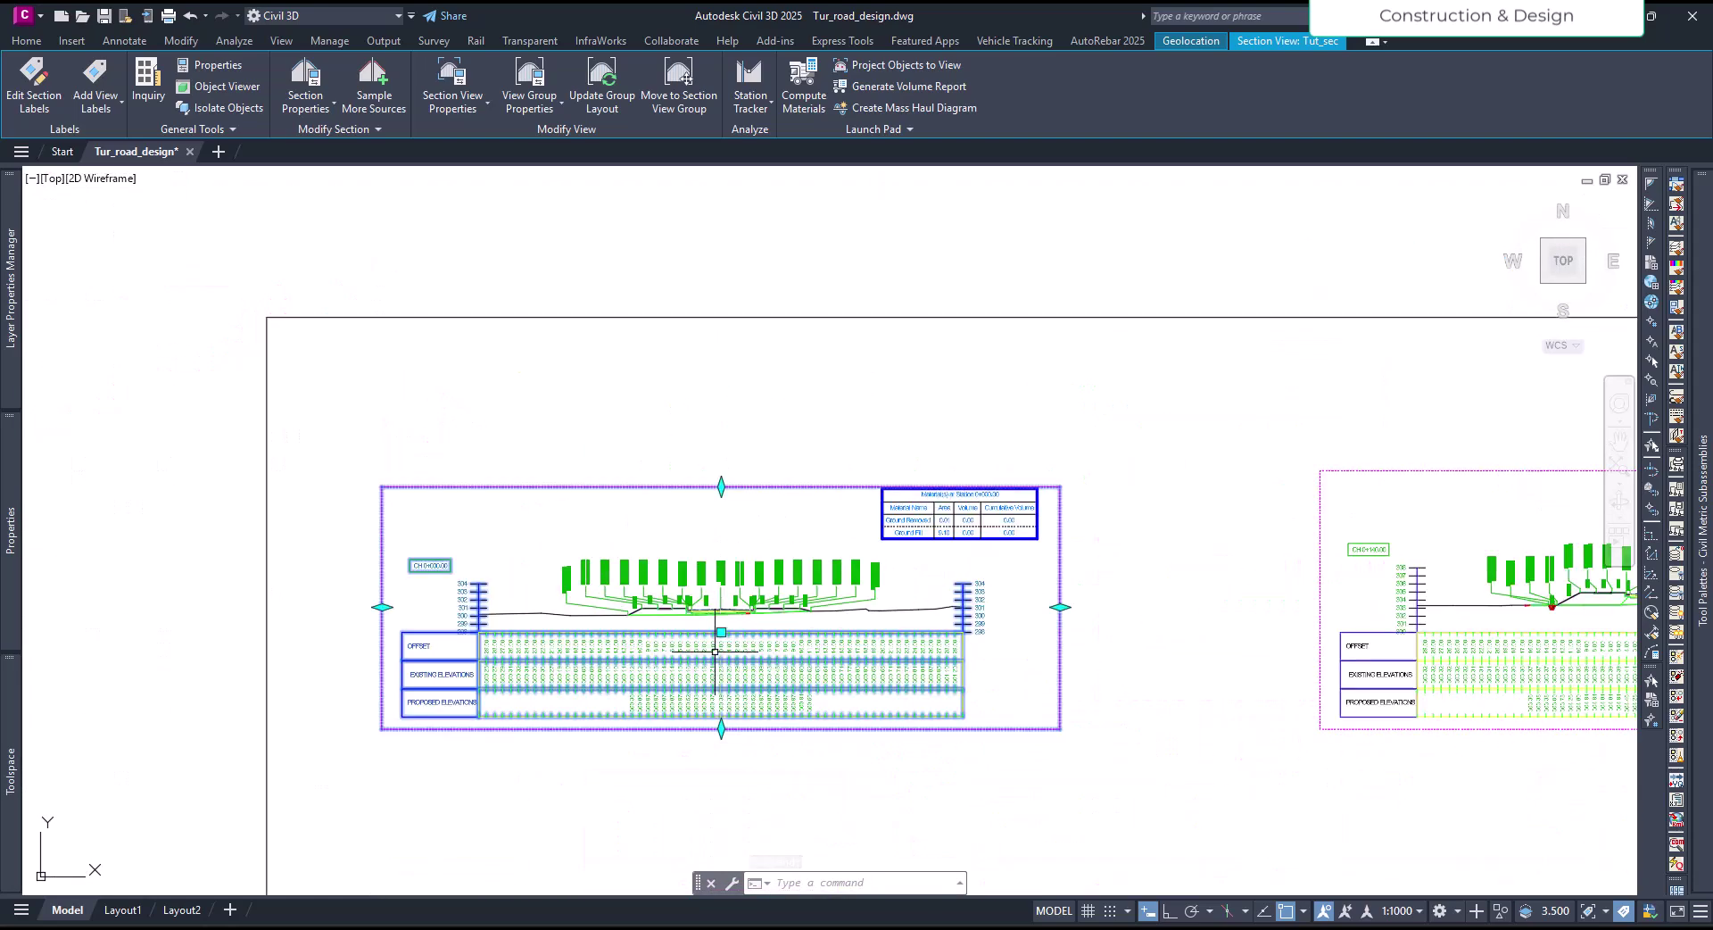
{"action": "scroll", "coordinate": [741, 572], "scroll_direction": "up", "scroll_amount": 3}
{"action": "scroll", "coordinate": [1062, 535], "scroll_direction": "down", "scroll_amount": 3}
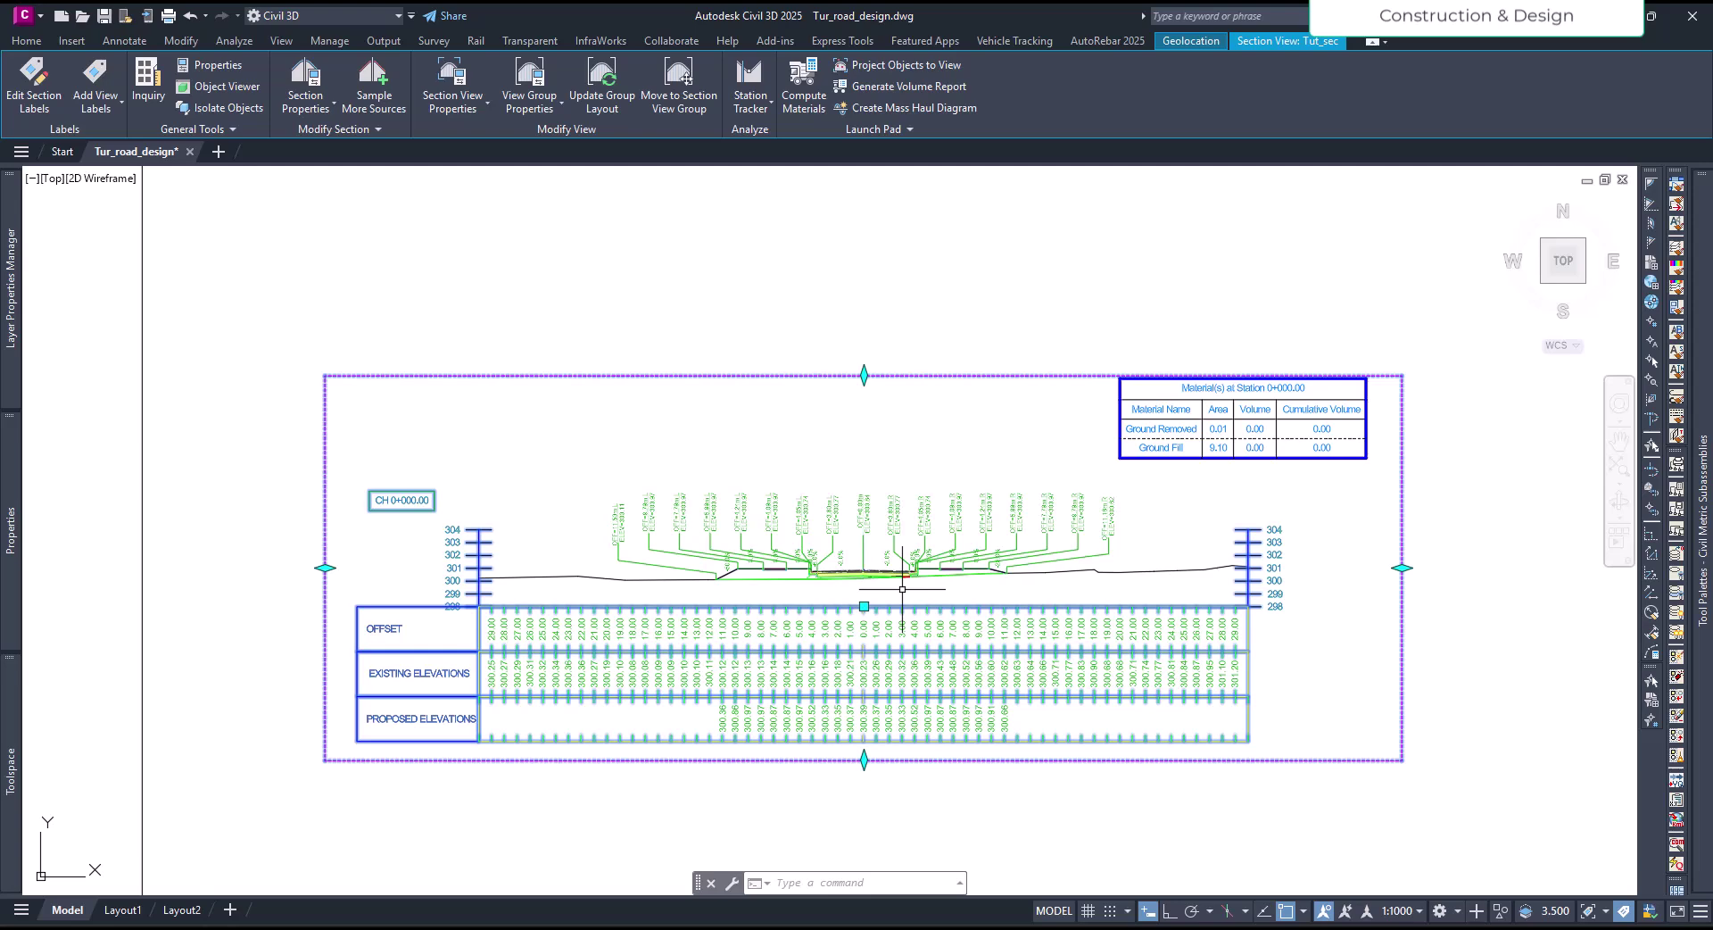
{"action": "scroll", "coordinate": [877, 661], "scroll_direction": "up", "scroll_amount": 2}
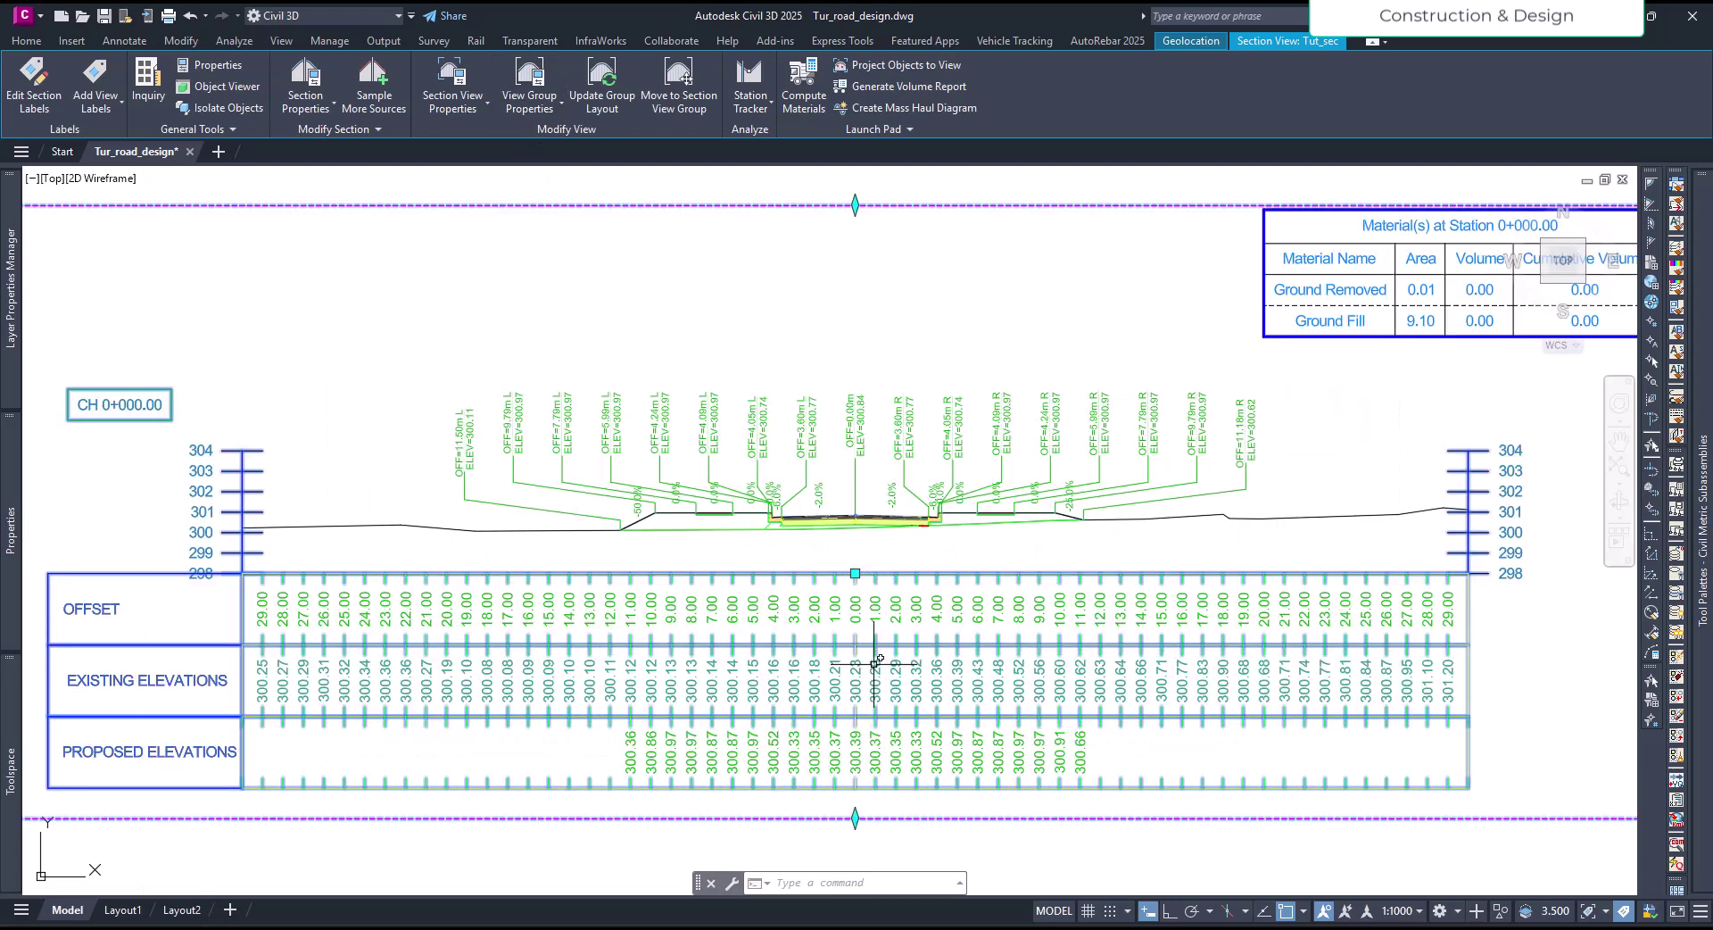
{"action": "left_click", "coordinate": [529, 89]}
{"action": "left_click_drag", "start_coordinate": [1232, 345], "coordinate": [727, 69]}
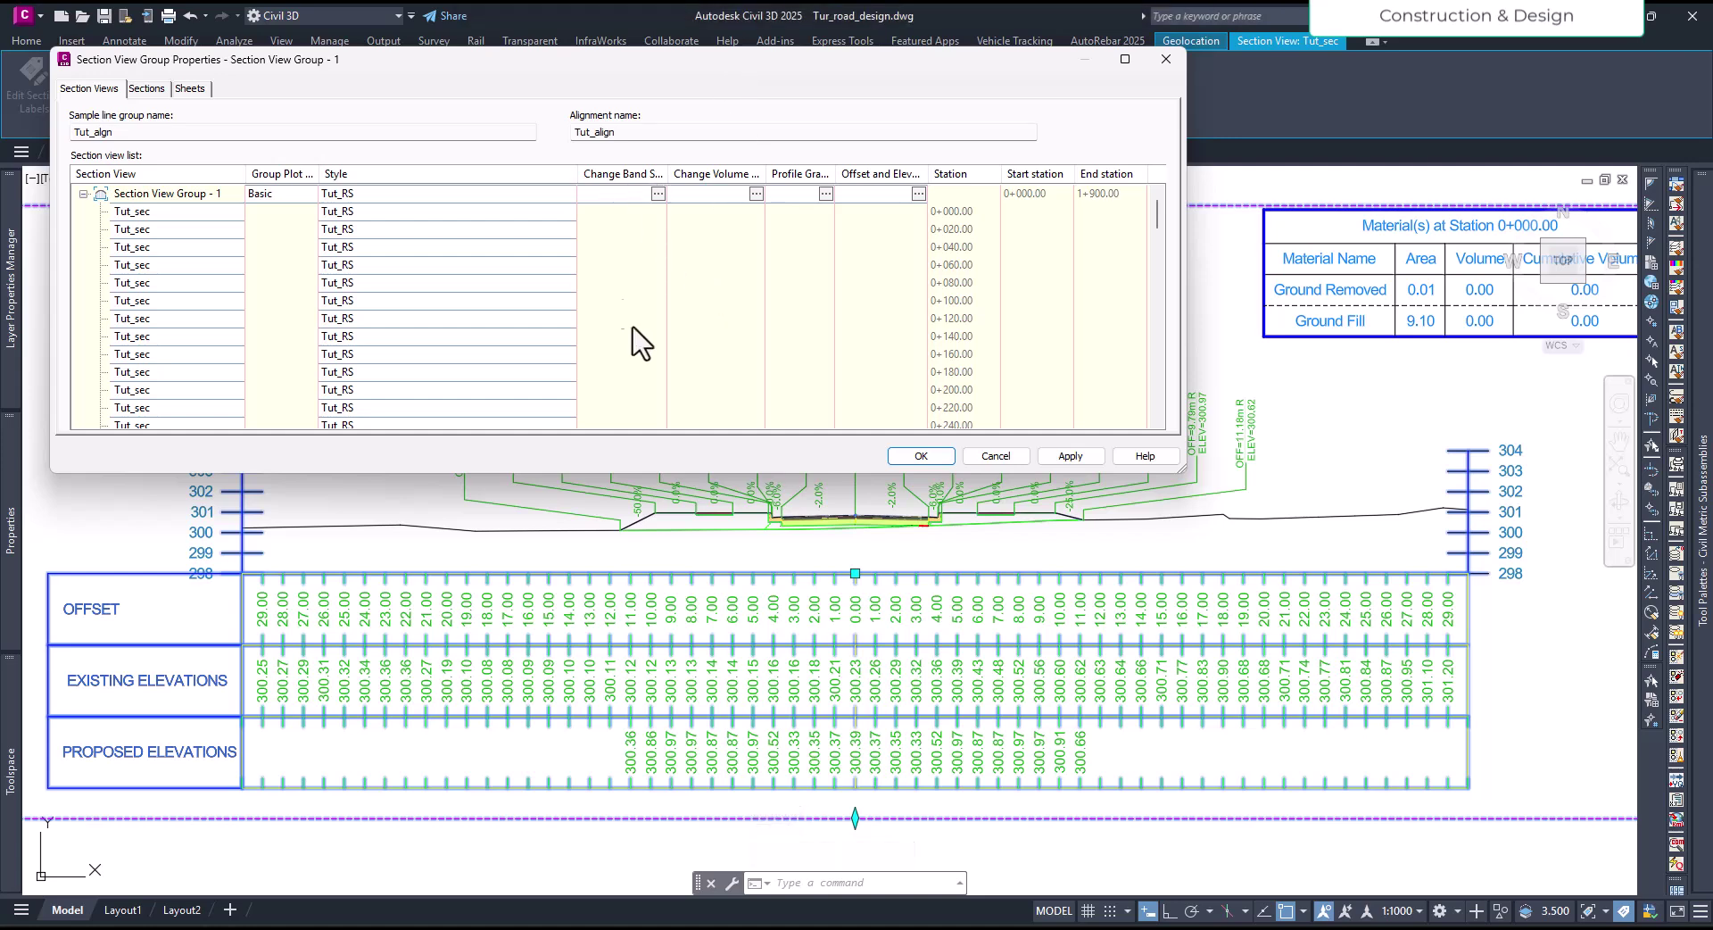
{"action": "left_click", "coordinate": [996, 456]}
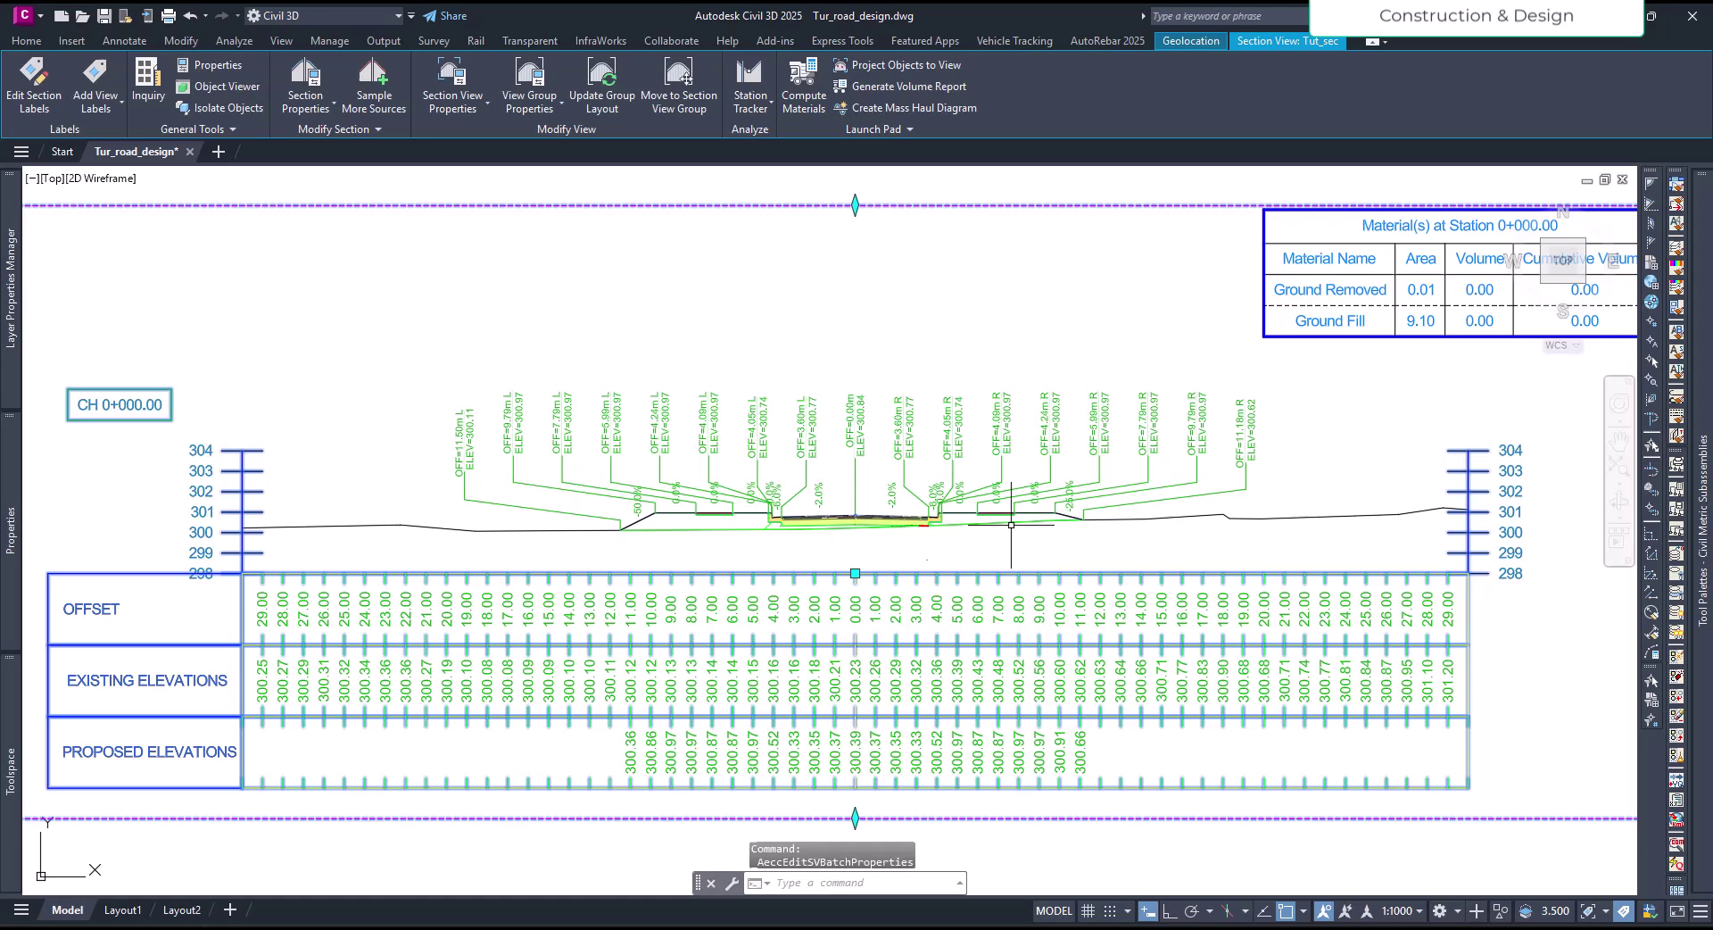
Step: Open the band settings in the properties of the selected section view at CH 0+000.00
{"action": "scroll", "coordinate": [801, 655], "scroll_direction": "down", "scroll_amount": 10}
{"action": "scroll", "coordinate": [802, 654], "scroll_direction": "up", "scroll_amount": 4}
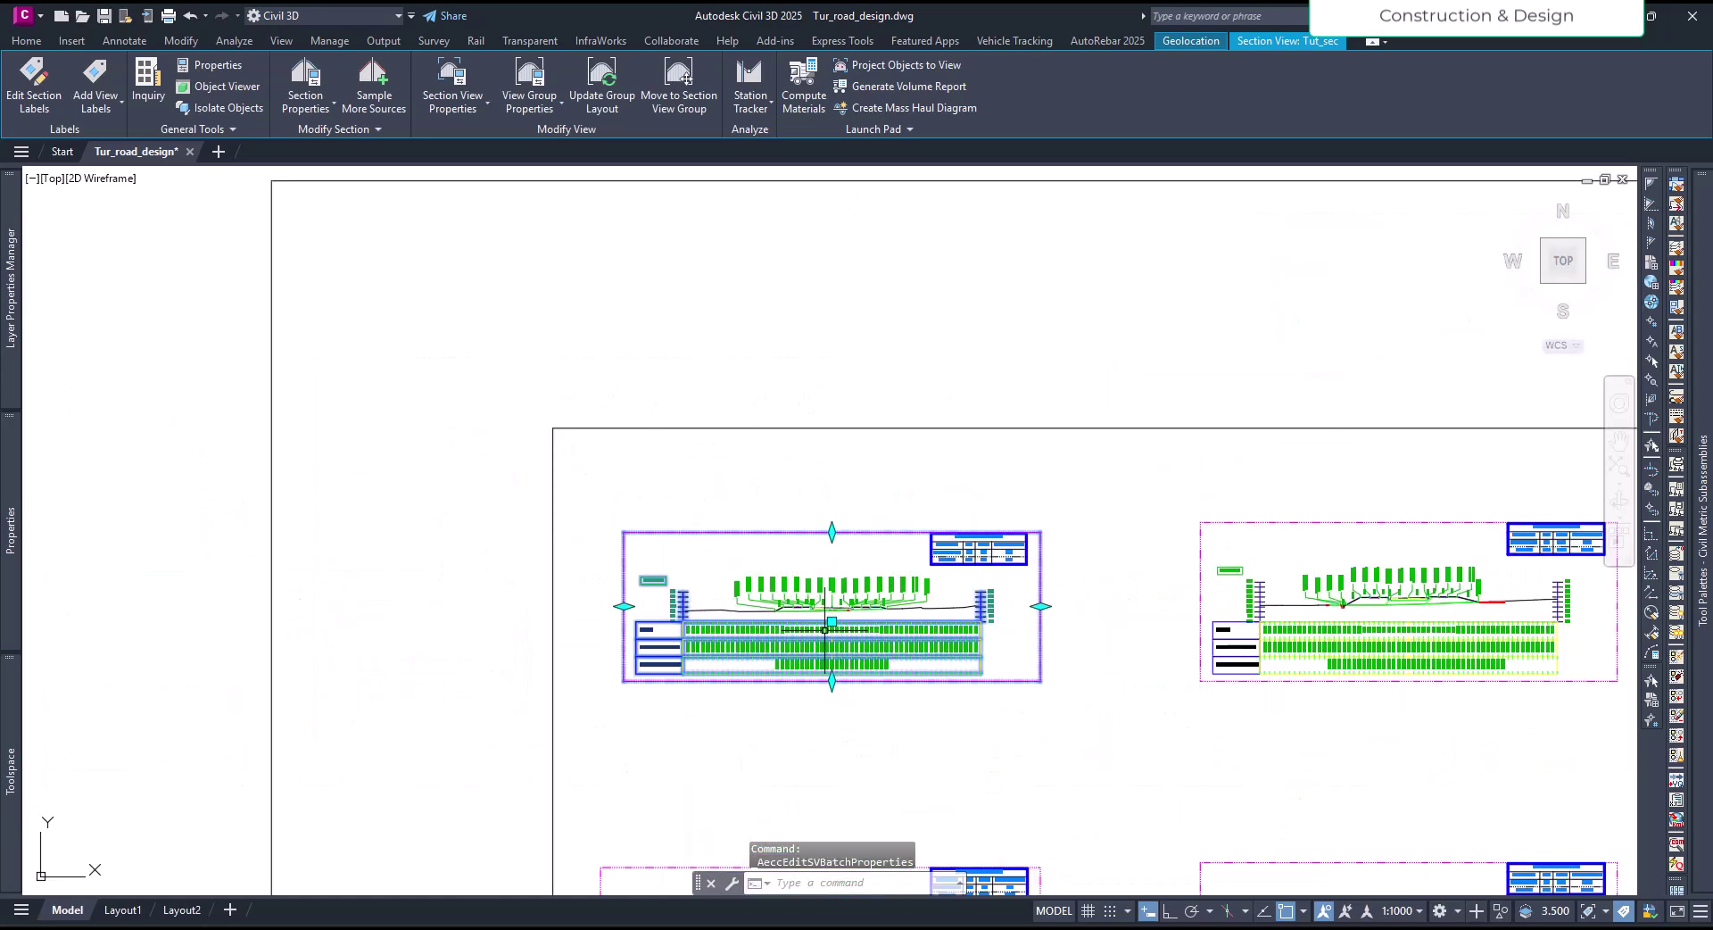
{"action": "scroll", "coordinate": [717, 613], "scroll_direction": "up", "scroll_amount": 4}
{"action": "scroll", "coordinate": [717, 613], "scroll_direction": "down", "scroll_amount": 4}
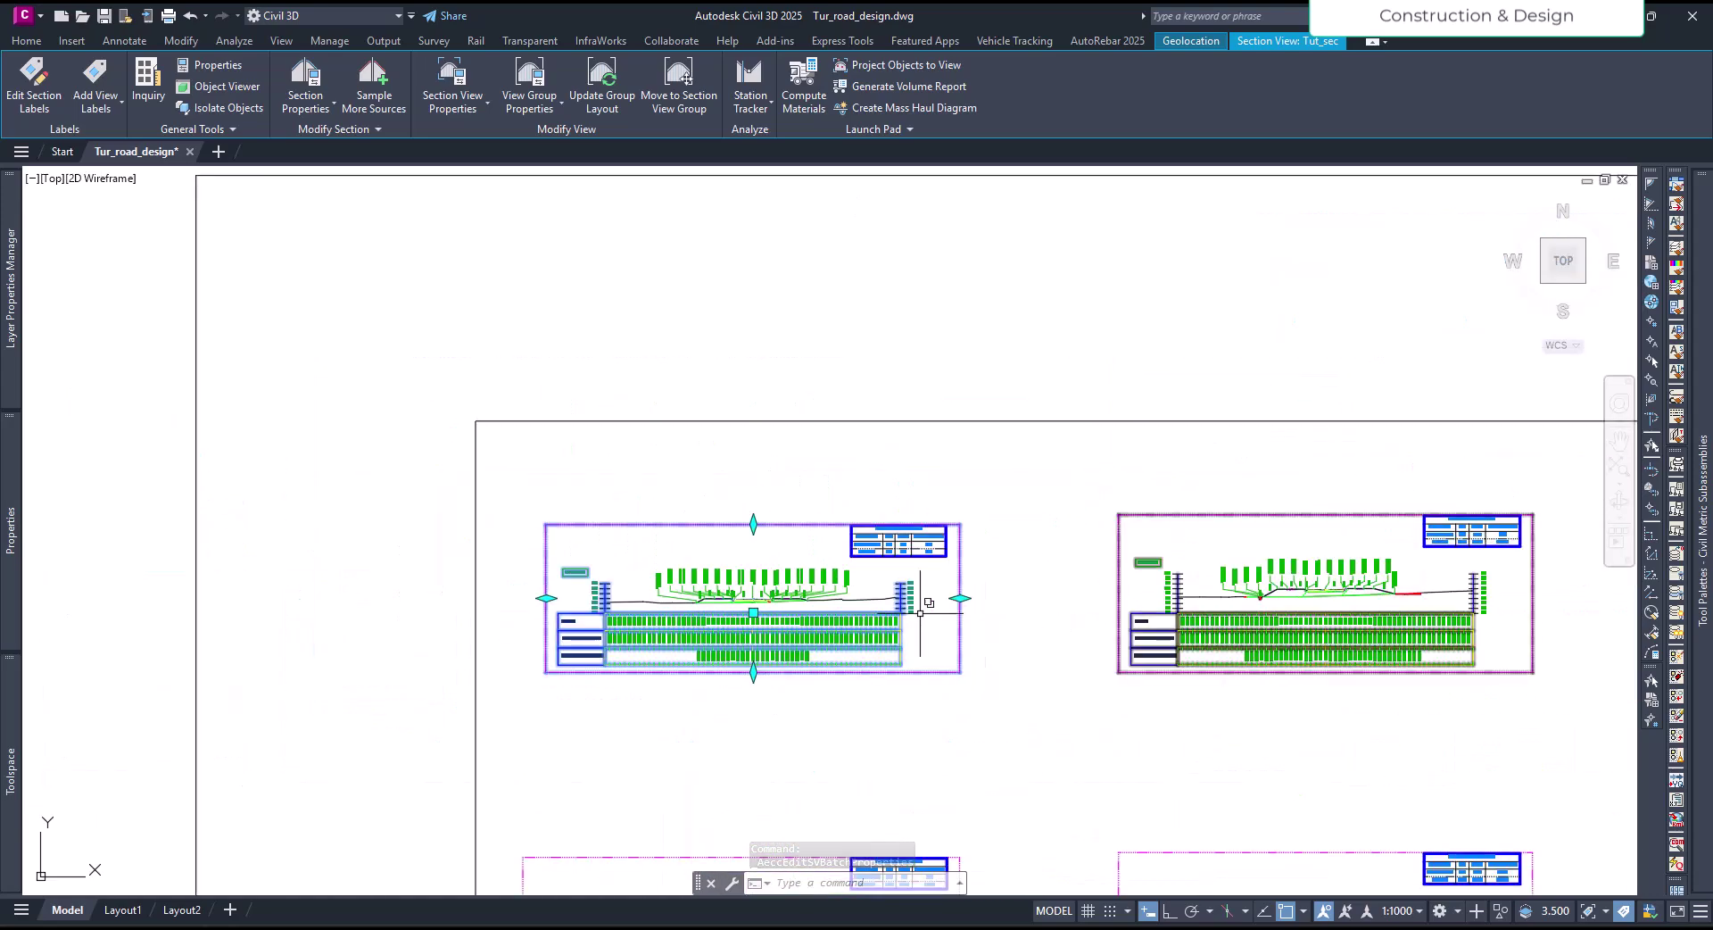
{"action": "scroll", "coordinate": [716, 613], "scroll_direction": "up", "scroll_amount": 5}
{"action": "scroll", "coordinate": [821, 625], "scroll_direction": "down", "scroll_amount": 2}
{"action": "scroll", "coordinate": [792, 660], "scroll_direction": "up", "scroll_amount": 2}
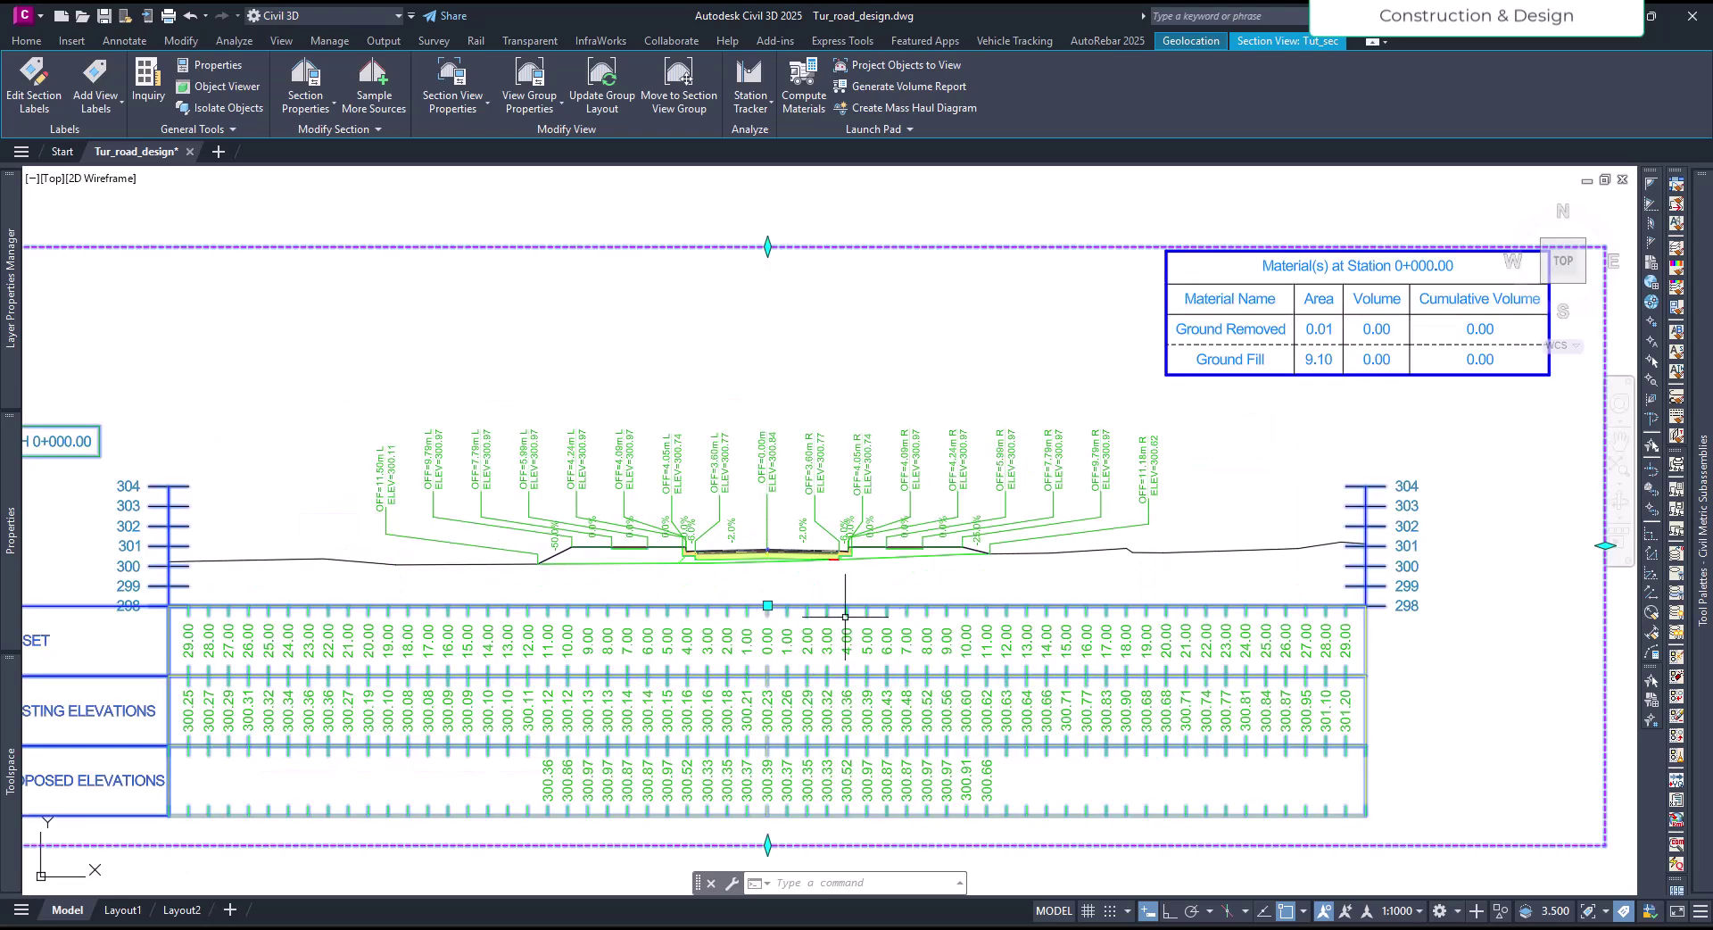
{"action": "middle_click_drag", "start_coordinate": [858, 605], "coordinate": [922, 581]}
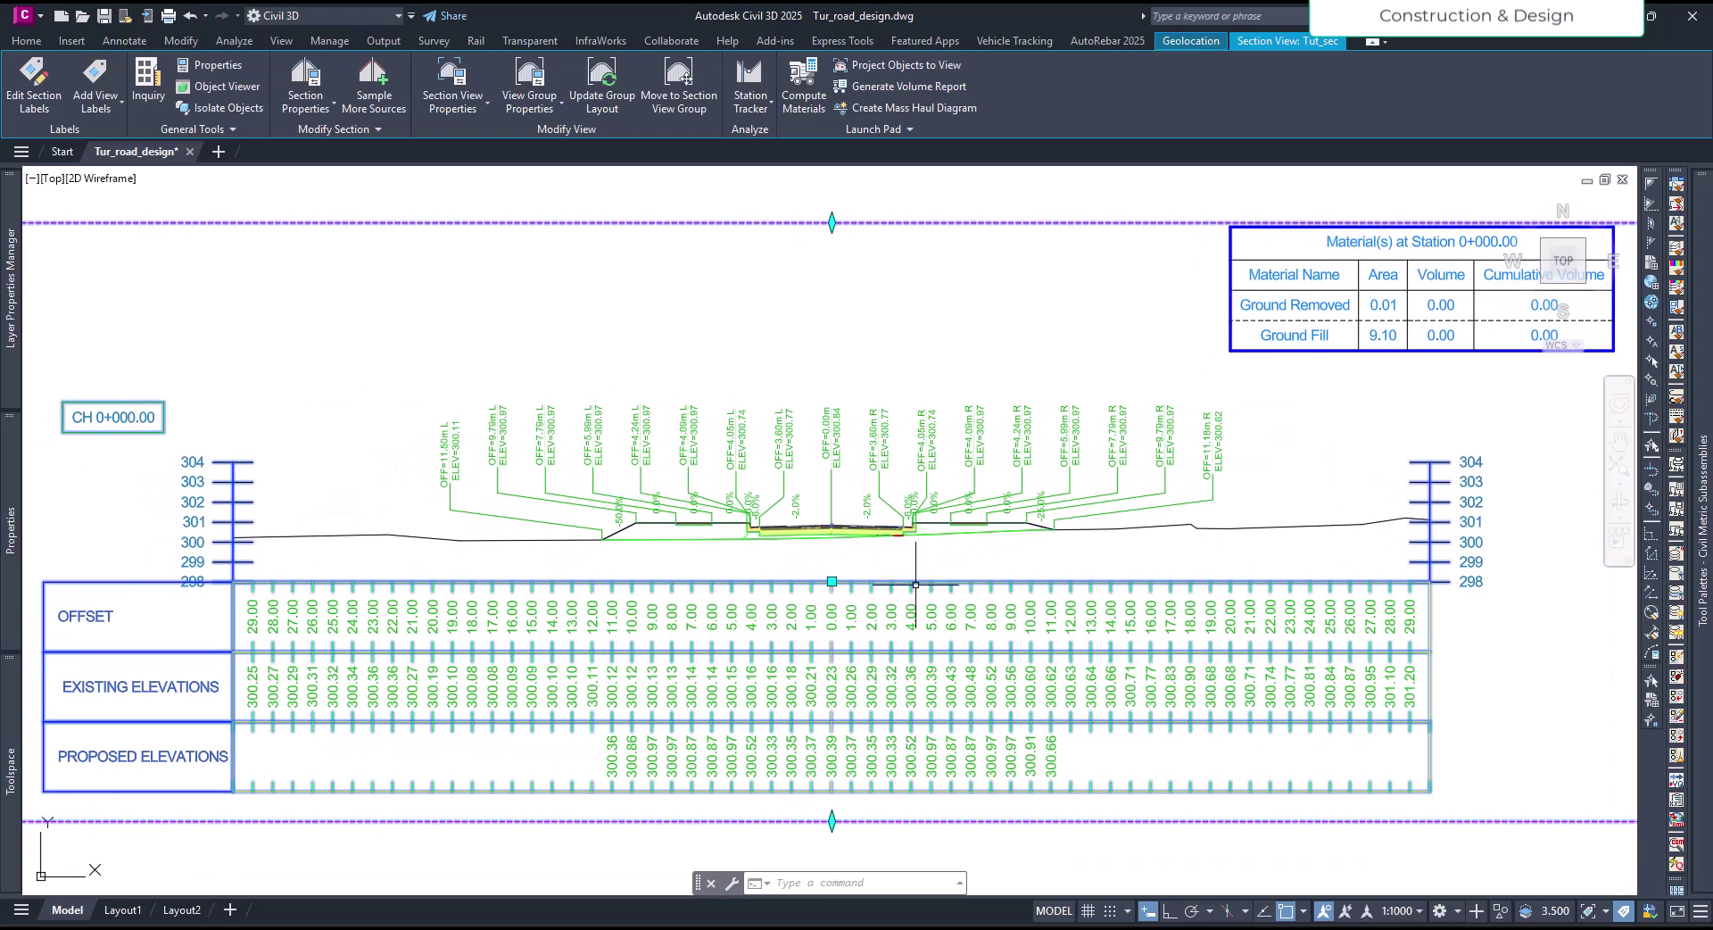
{"action": "left_click", "coordinate": [462, 72]}
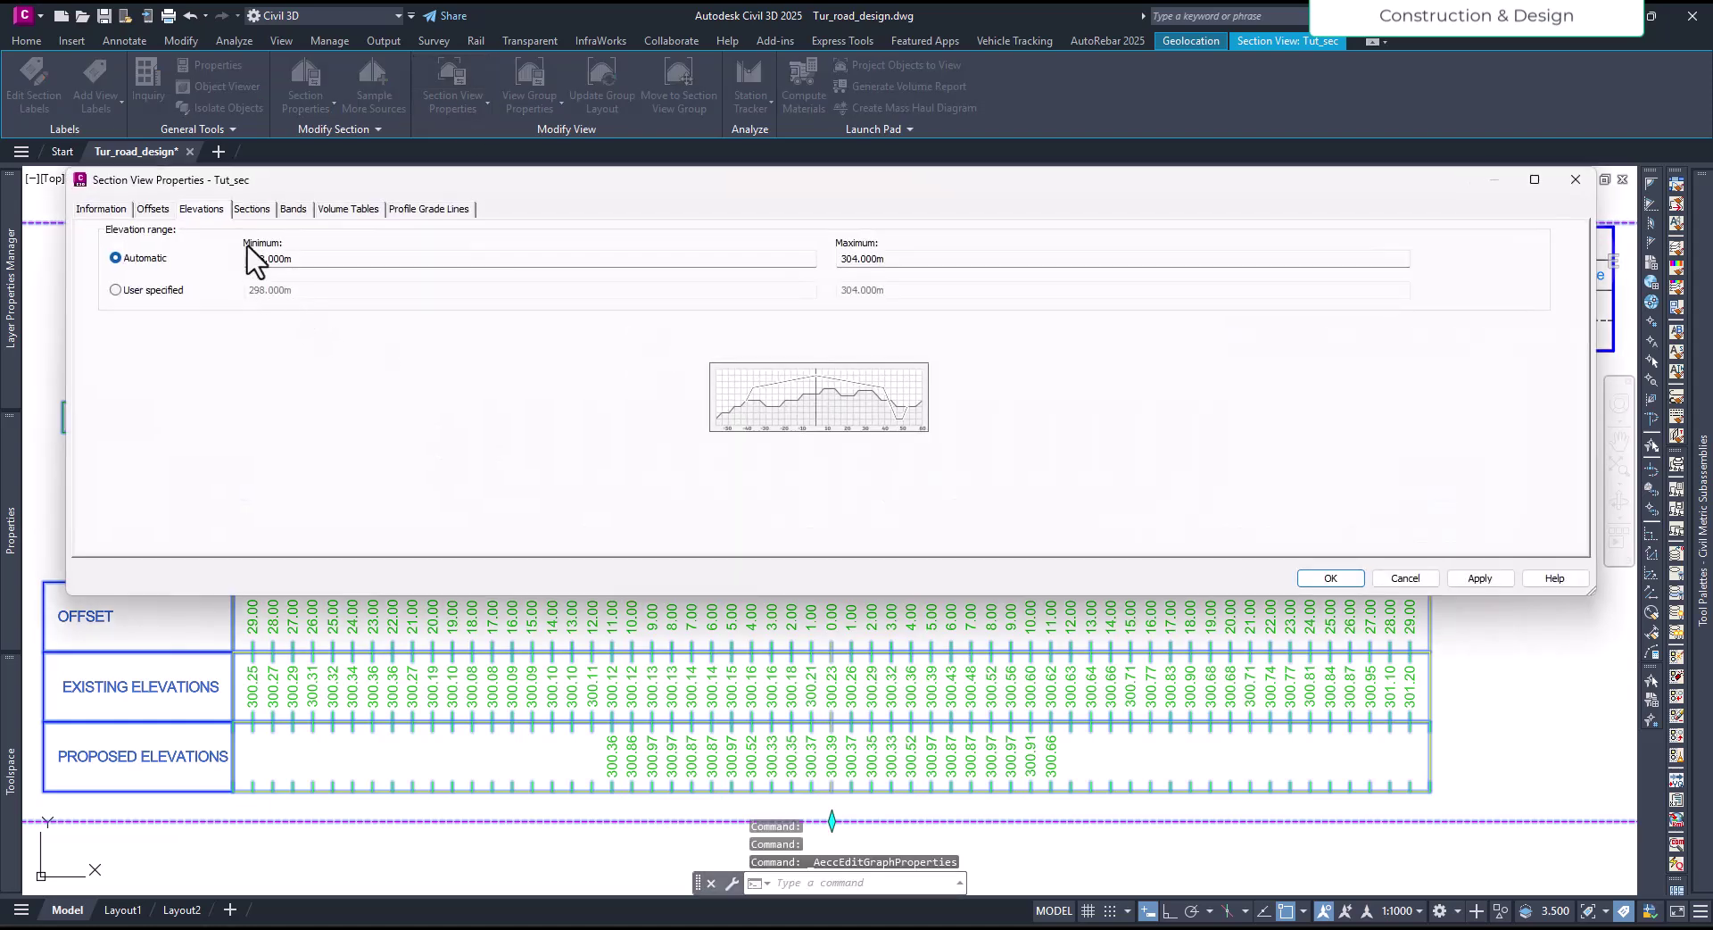
{"action": "left_click", "coordinate": [289, 211]}
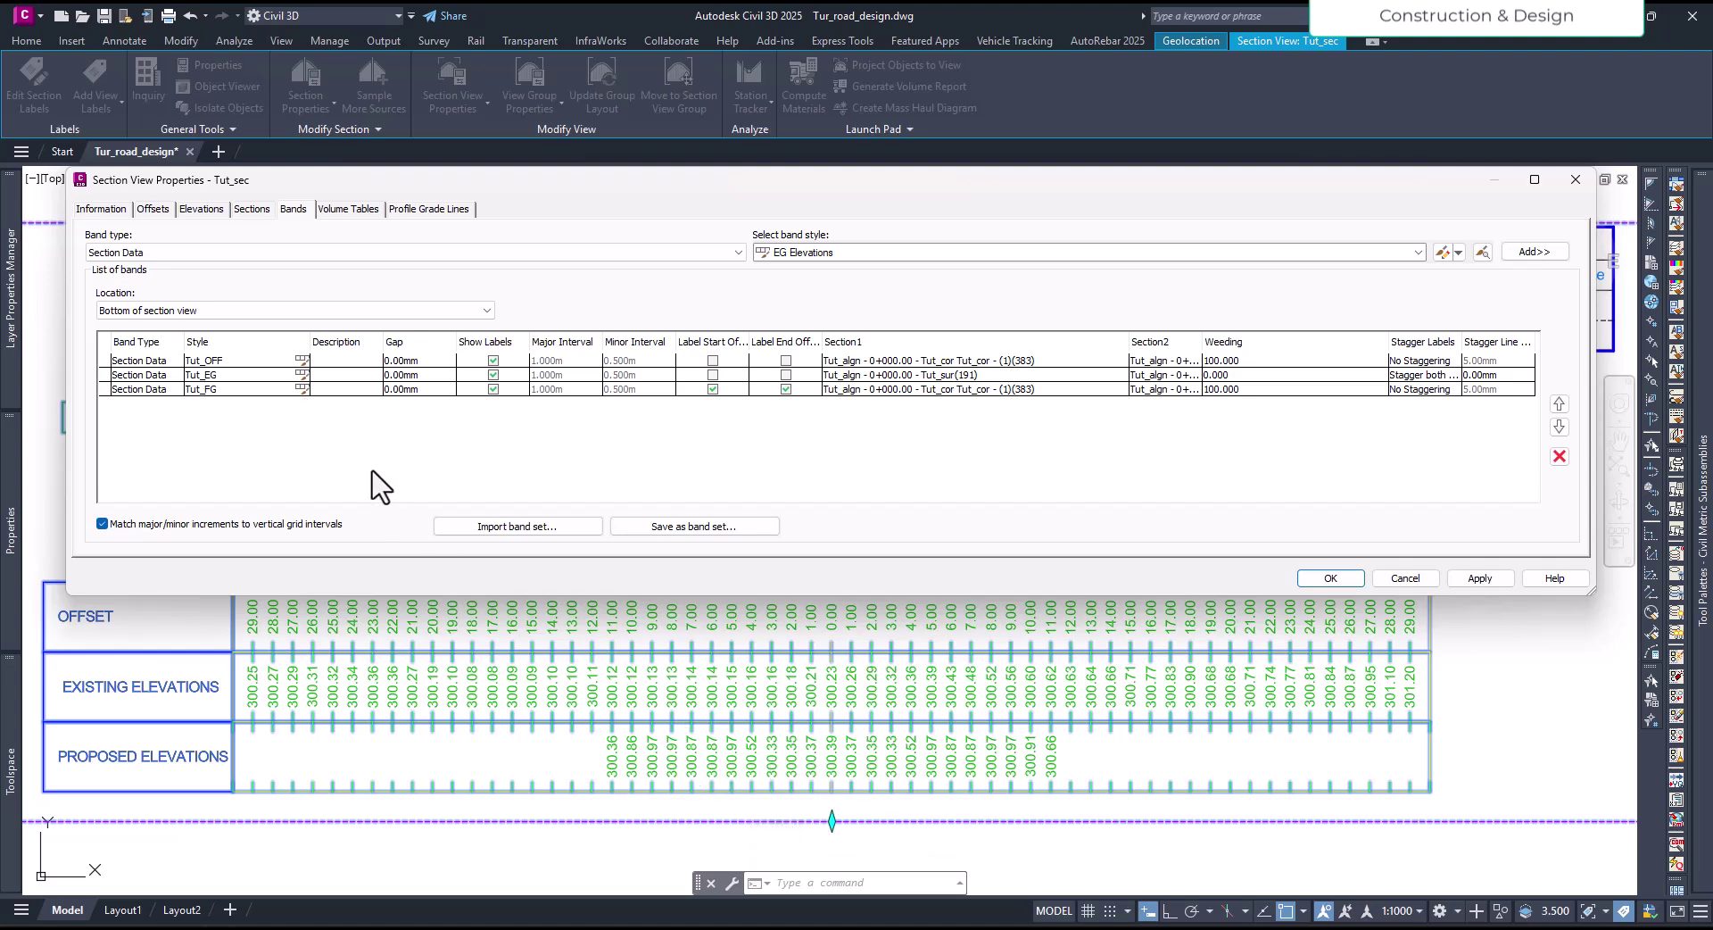
Step: Copy the Tut_FG band style of the proposed elevations band and name the copy Tut_FG_G
{"action": "left_click", "coordinate": [302, 392]}
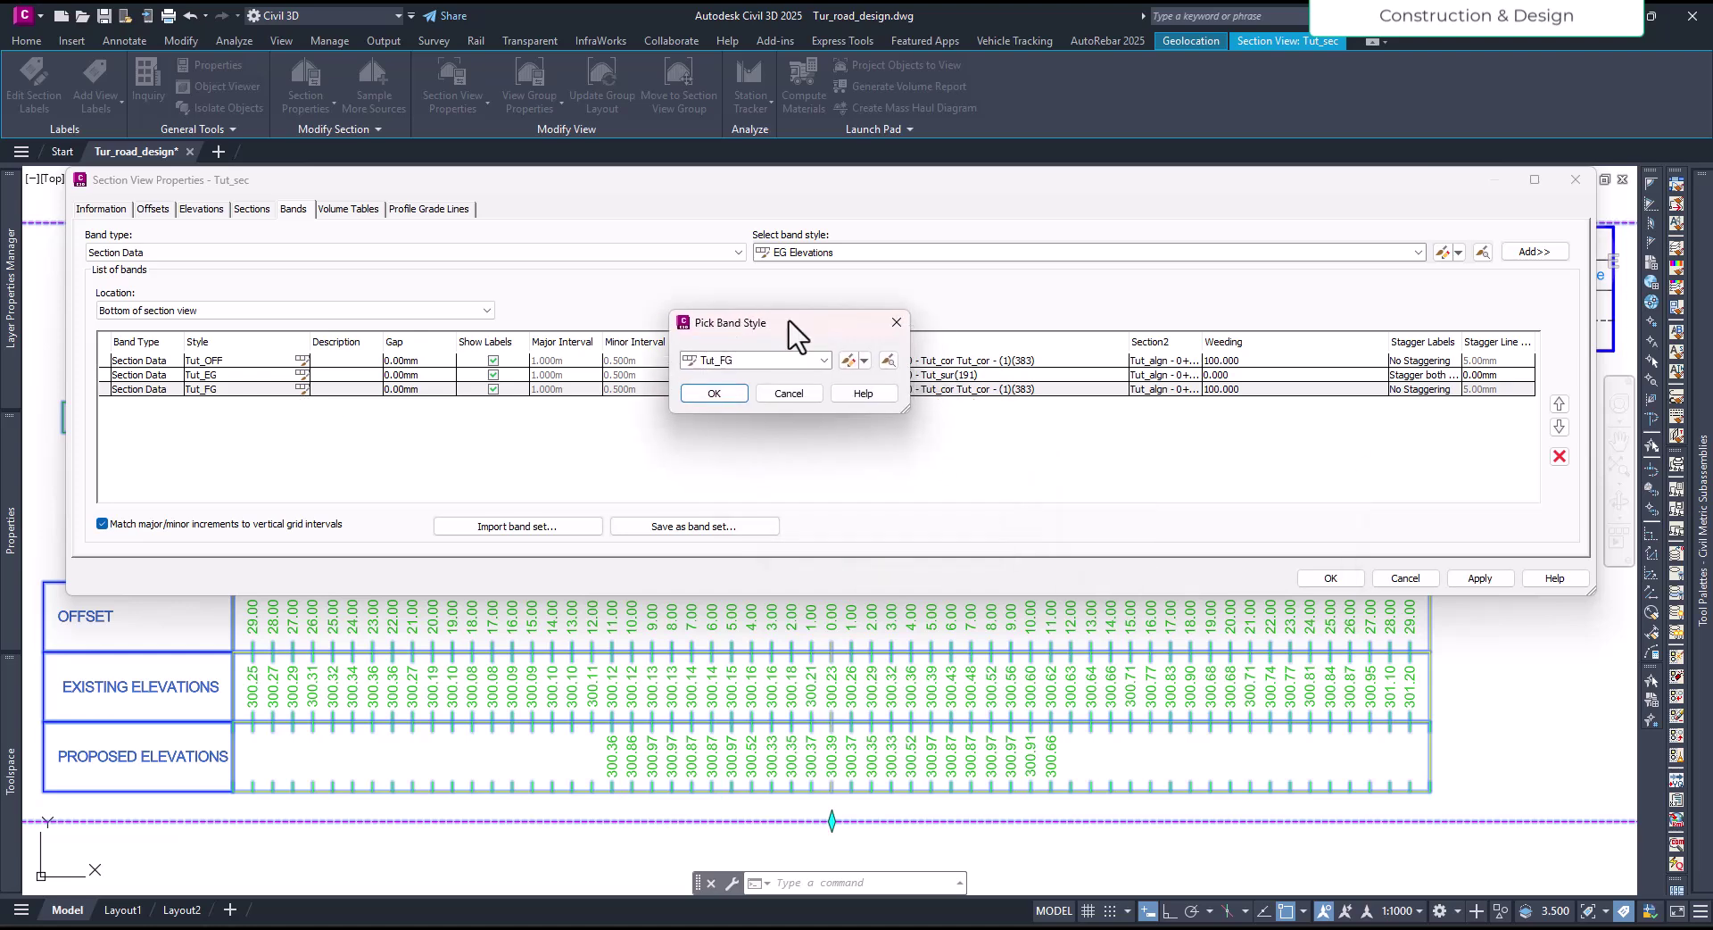
{"action": "left_click", "coordinate": [863, 361]}
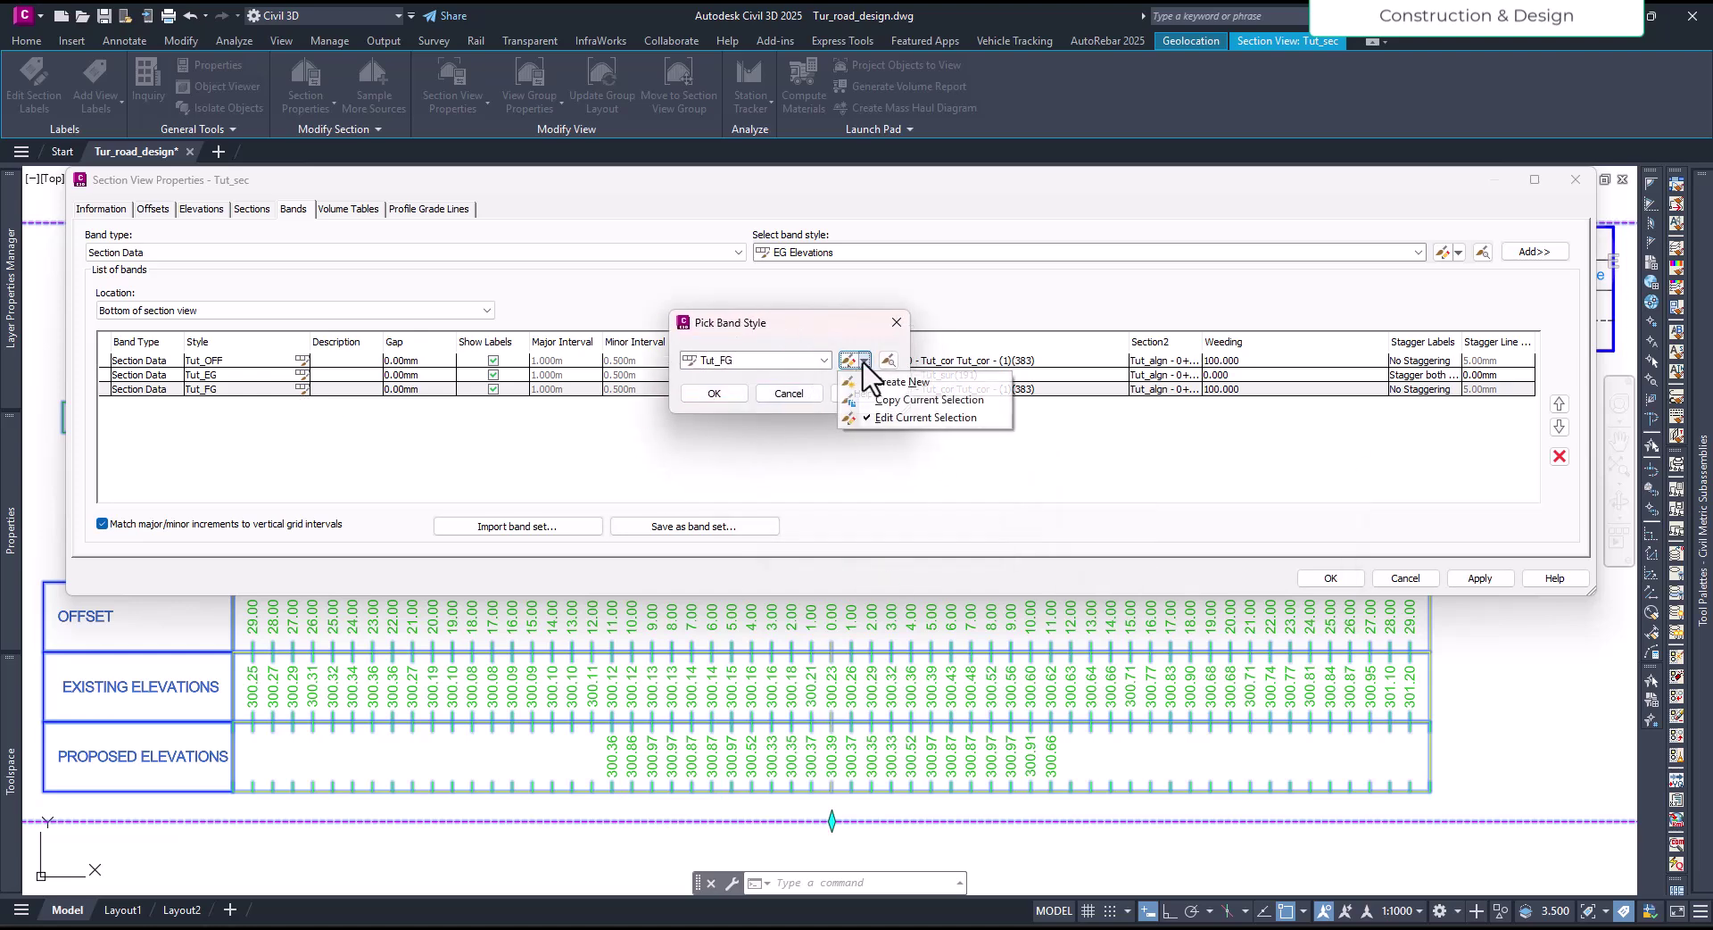
{"action": "left_click", "coordinate": [885, 400]}
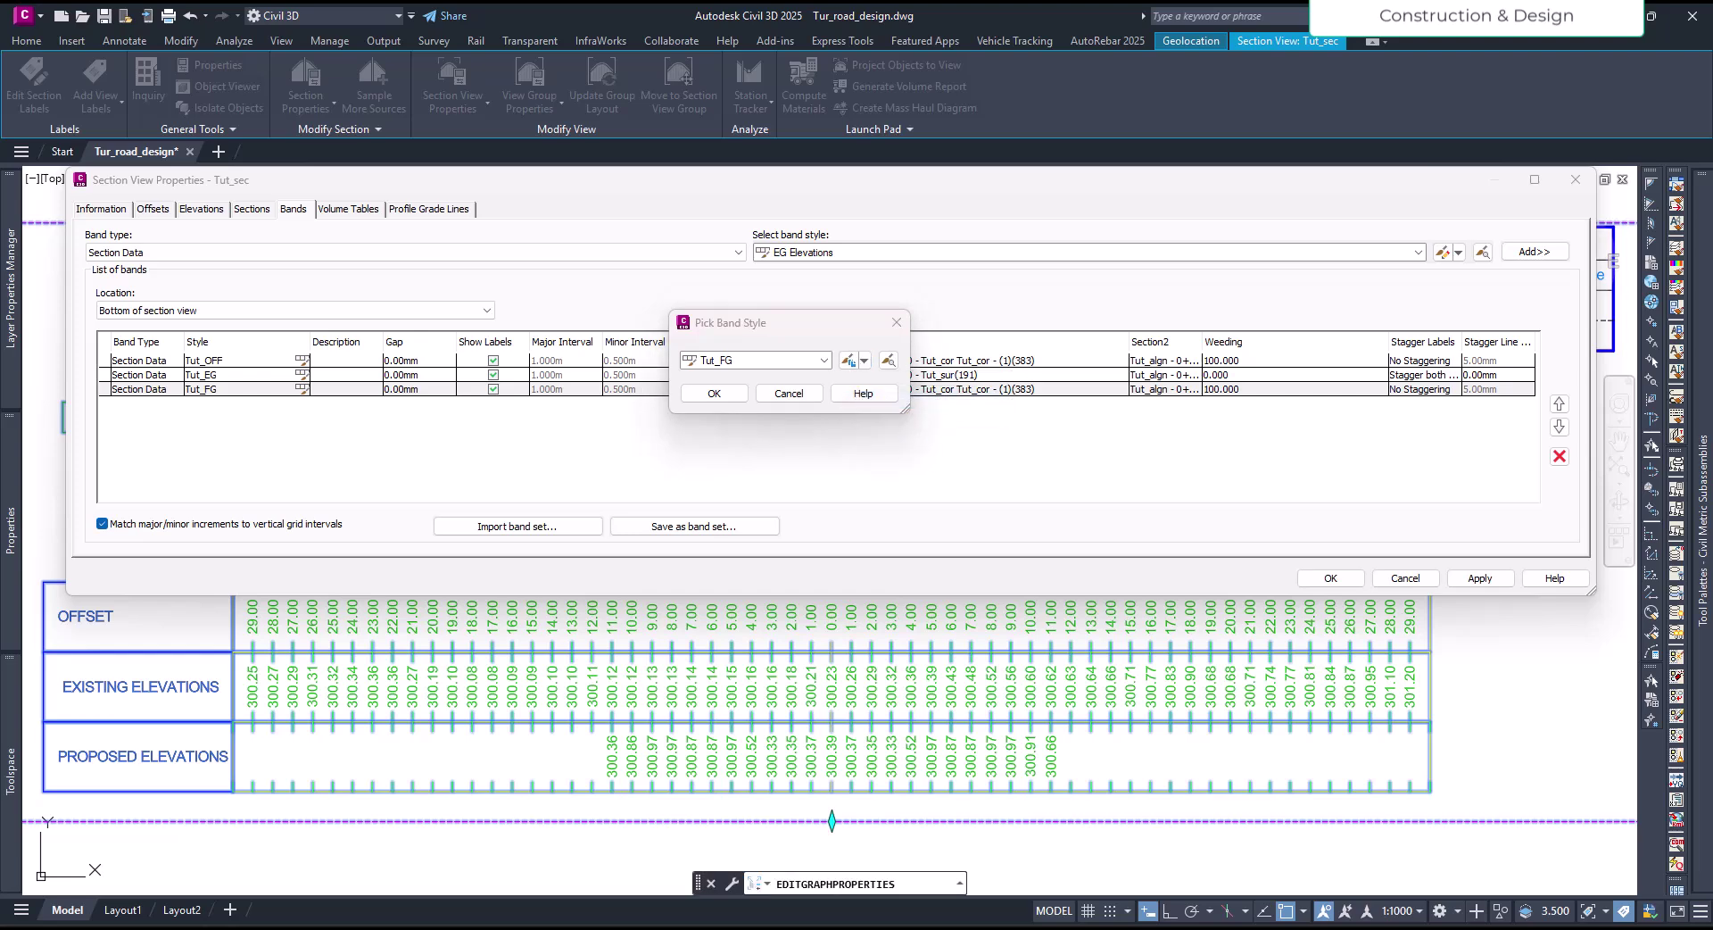
{"action": "left_click_drag", "start_coordinate": [784, 212], "coordinate": [1282, 354]}
{"action": "left_click", "coordinate": [994, 332]}
{"action": "left_click", "coordinate": [1045, 373]}
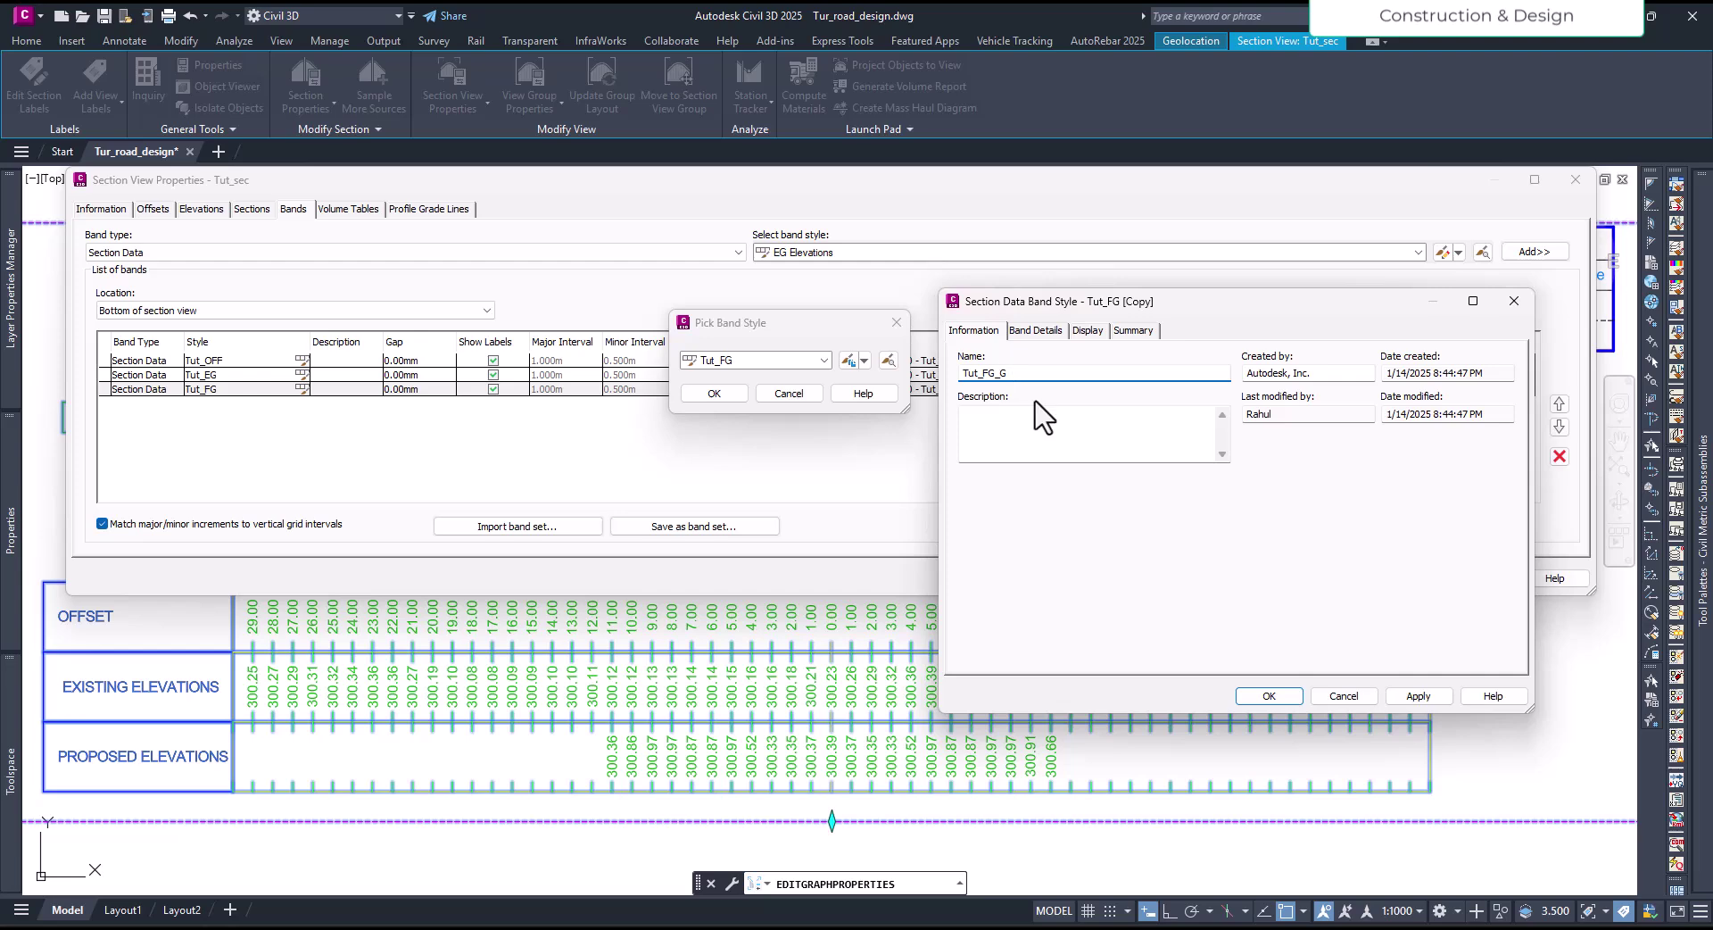
Step: Make the labels and the ticks at grade breaks visible in the display settings of the Tut_FG_G band style
{"action": "left_click", "coordinate": [1037, 332]}
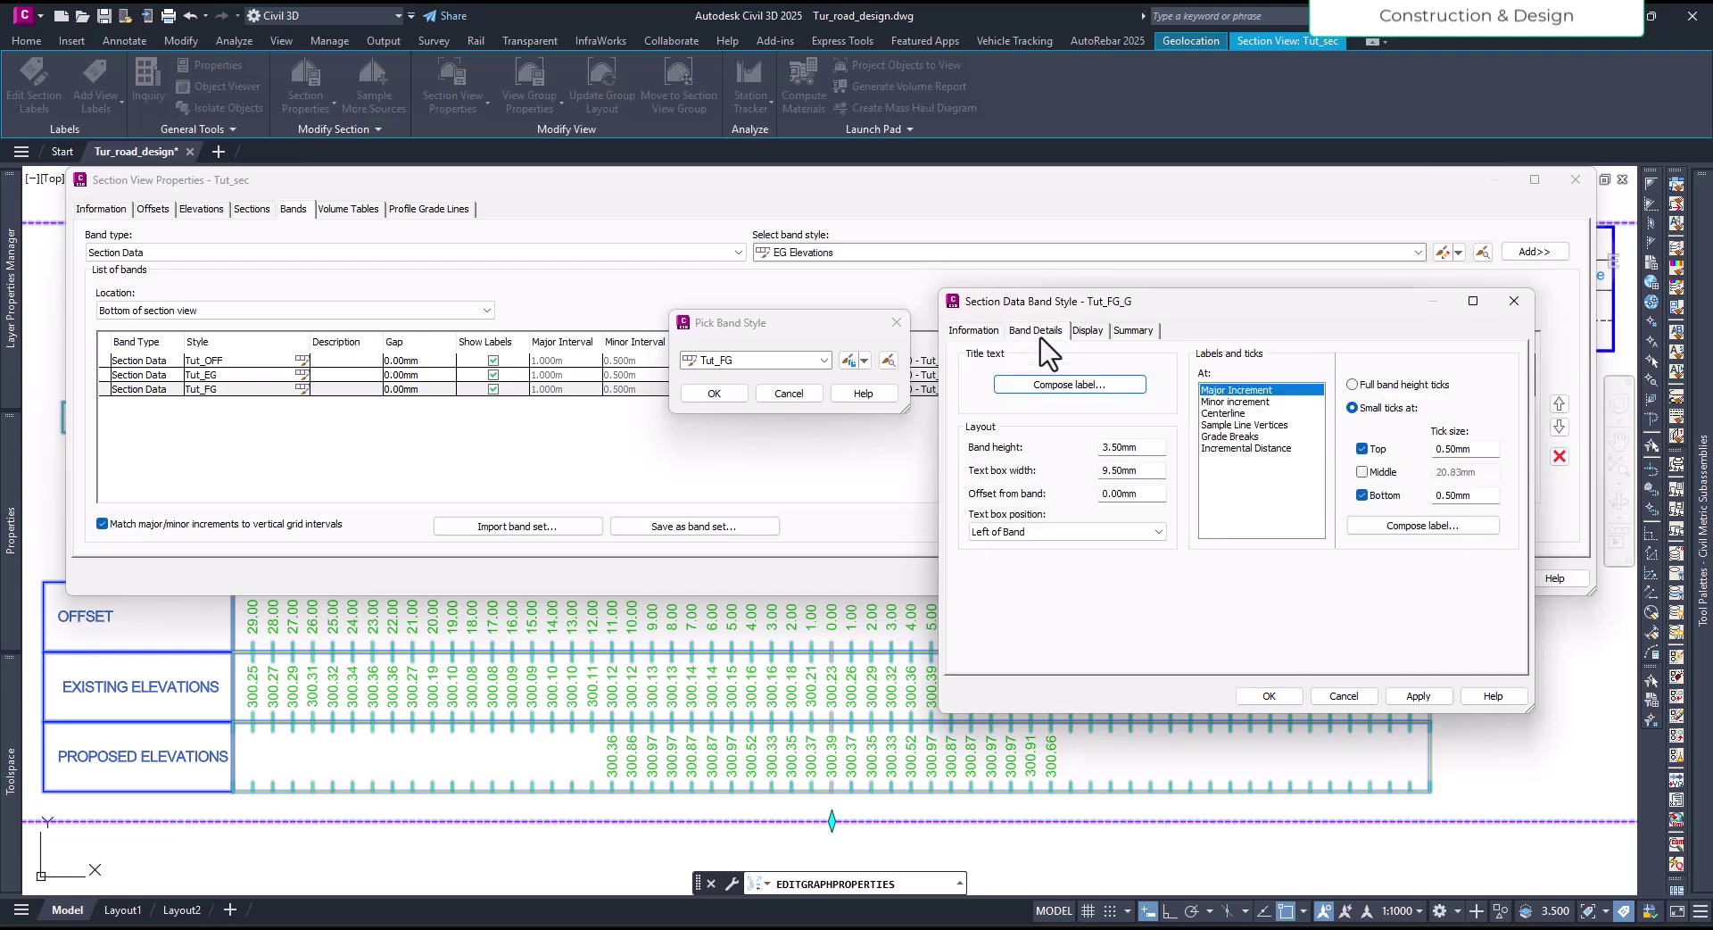
{"action": "left_click", "coordinate": [1089, 331]}
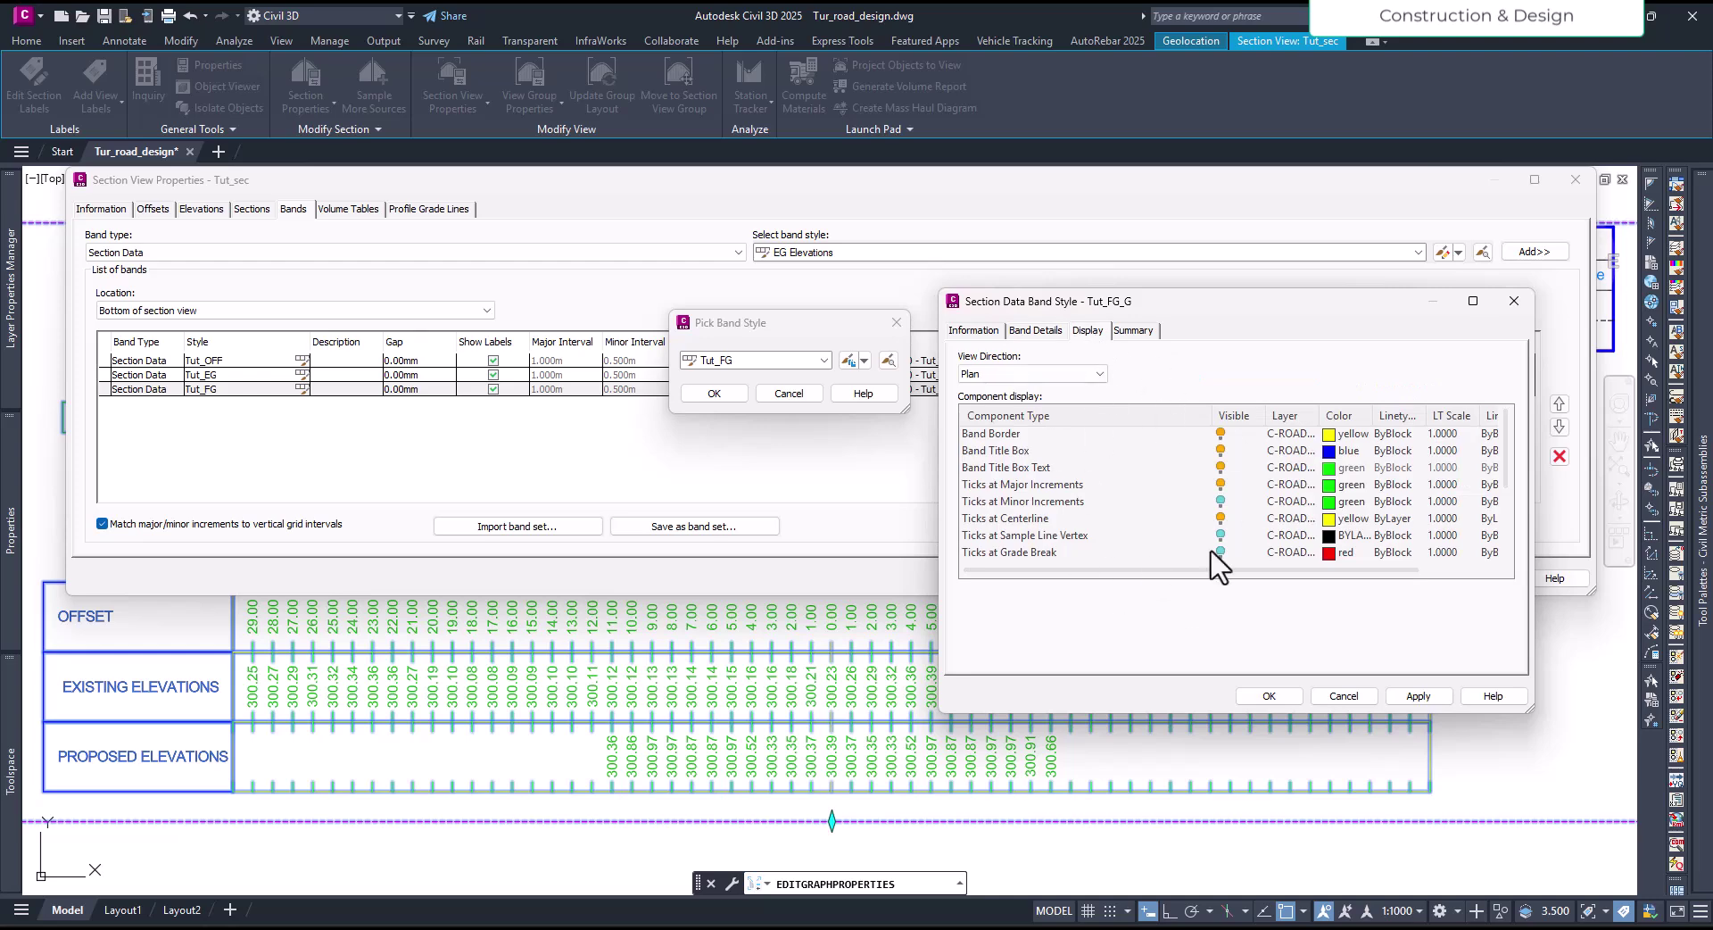
{"action": "scroll", "coordinate": [1074, 533], "scroll_direction": "down", "scroll_amount": 2}
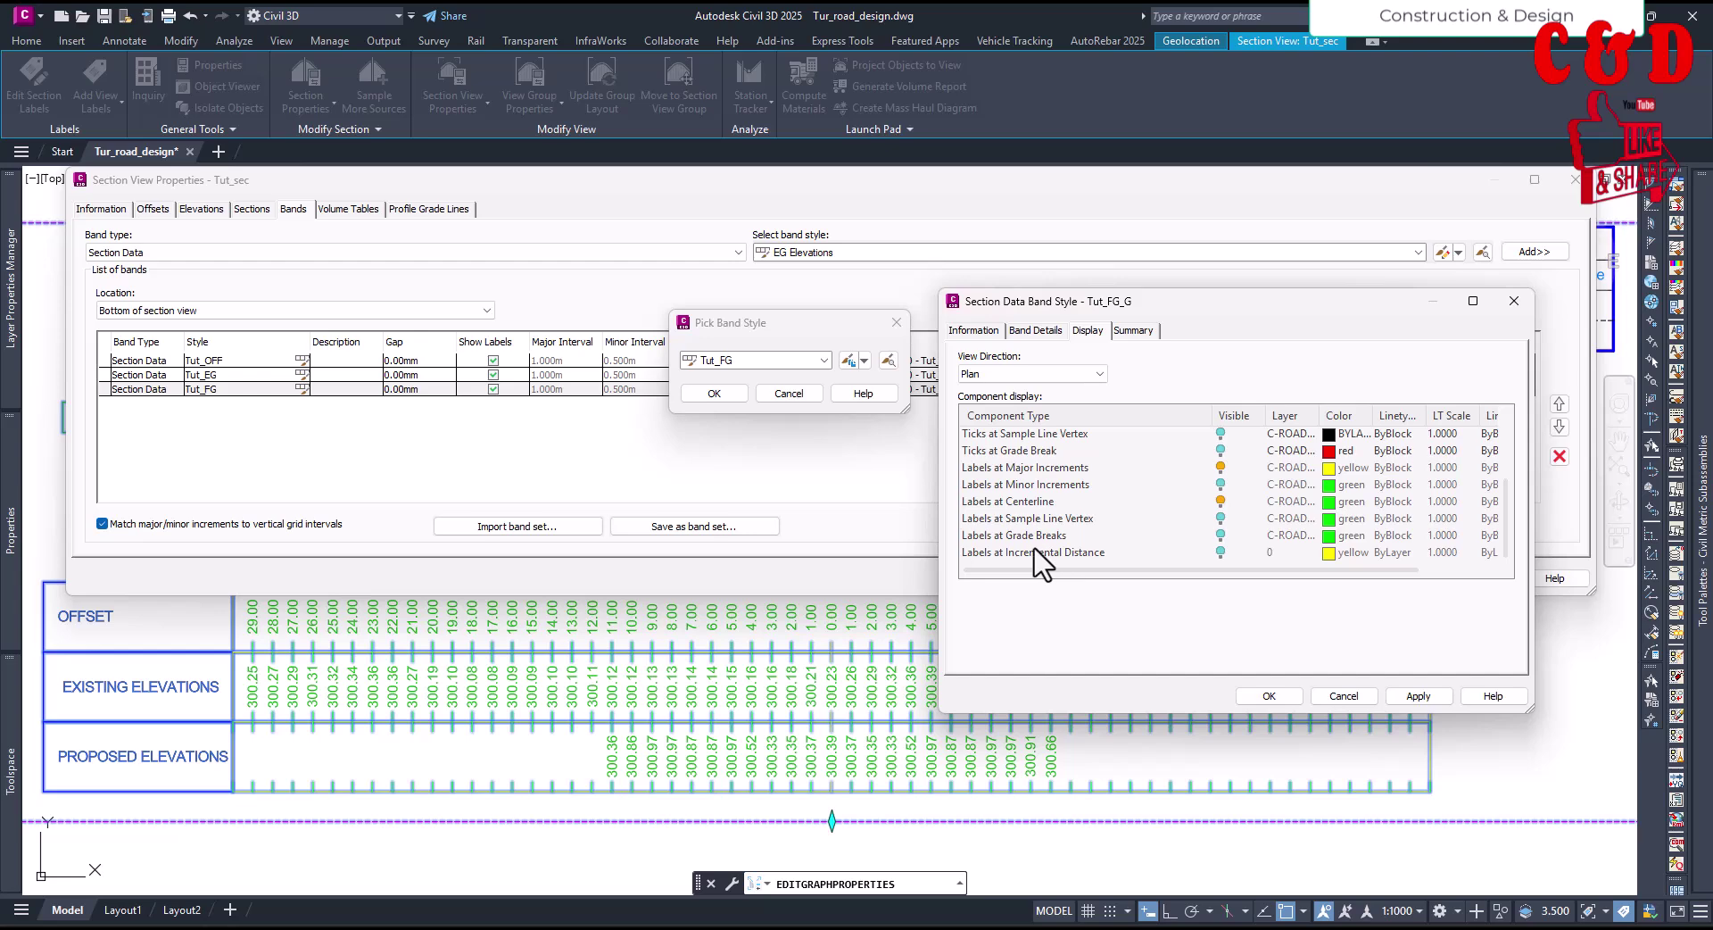
{"action": "left_click", "coordinate": [1062, 537]}
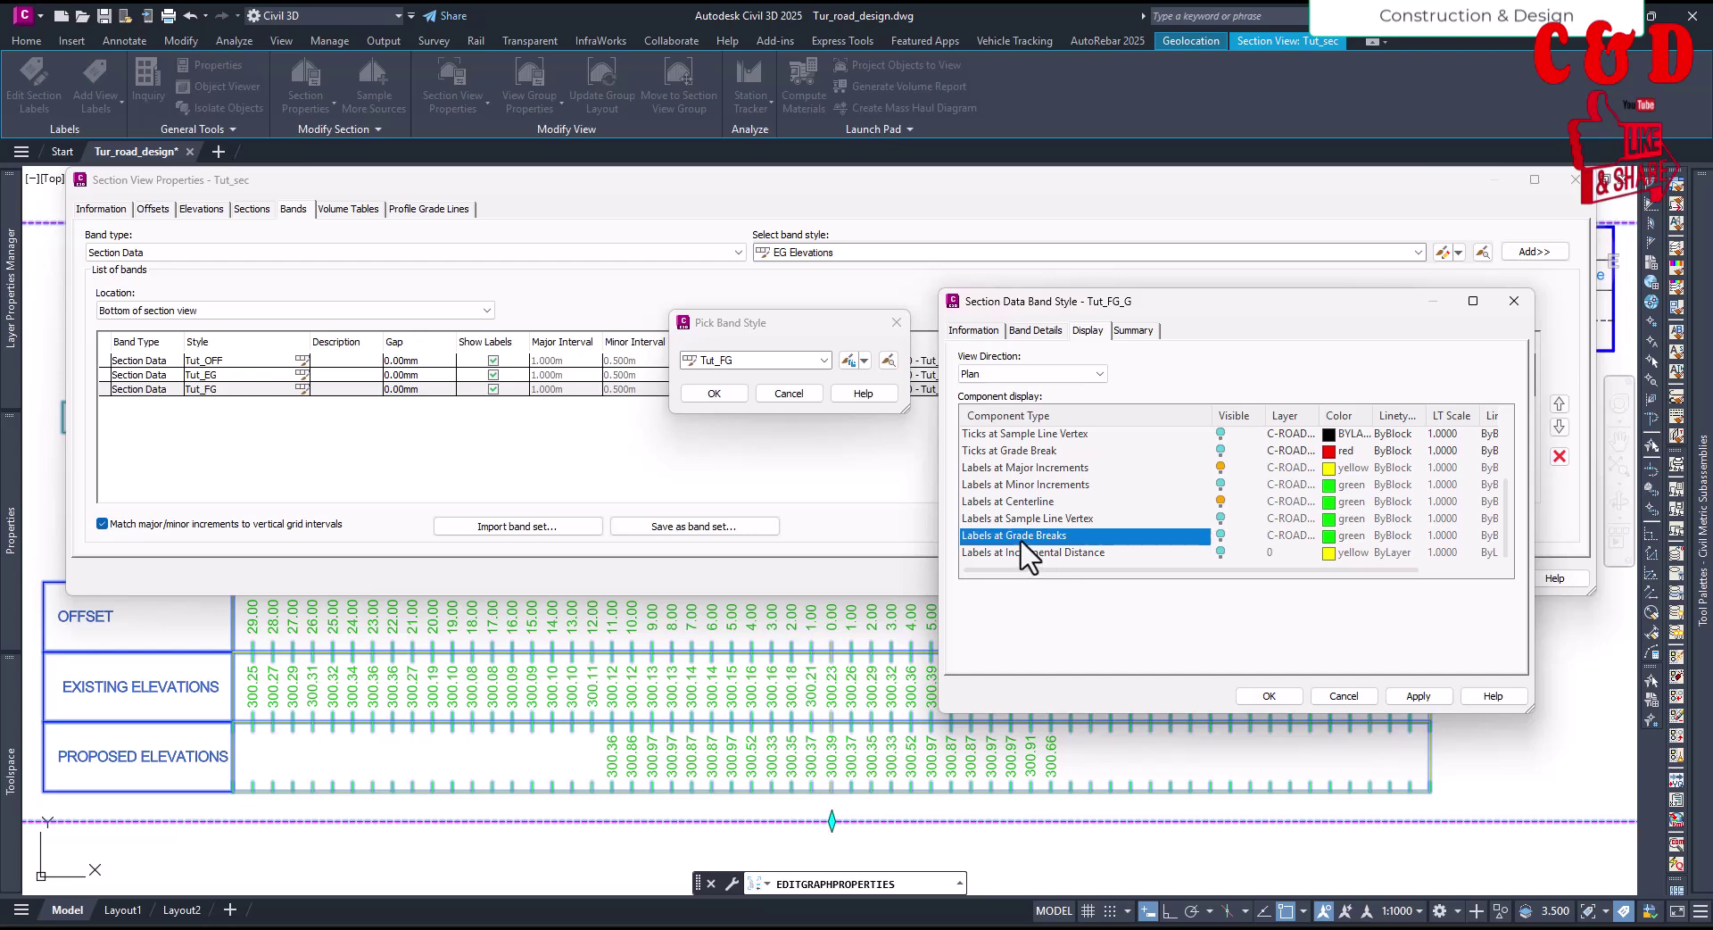
{"action": "left_click", "coordinate": [1220, 536]}
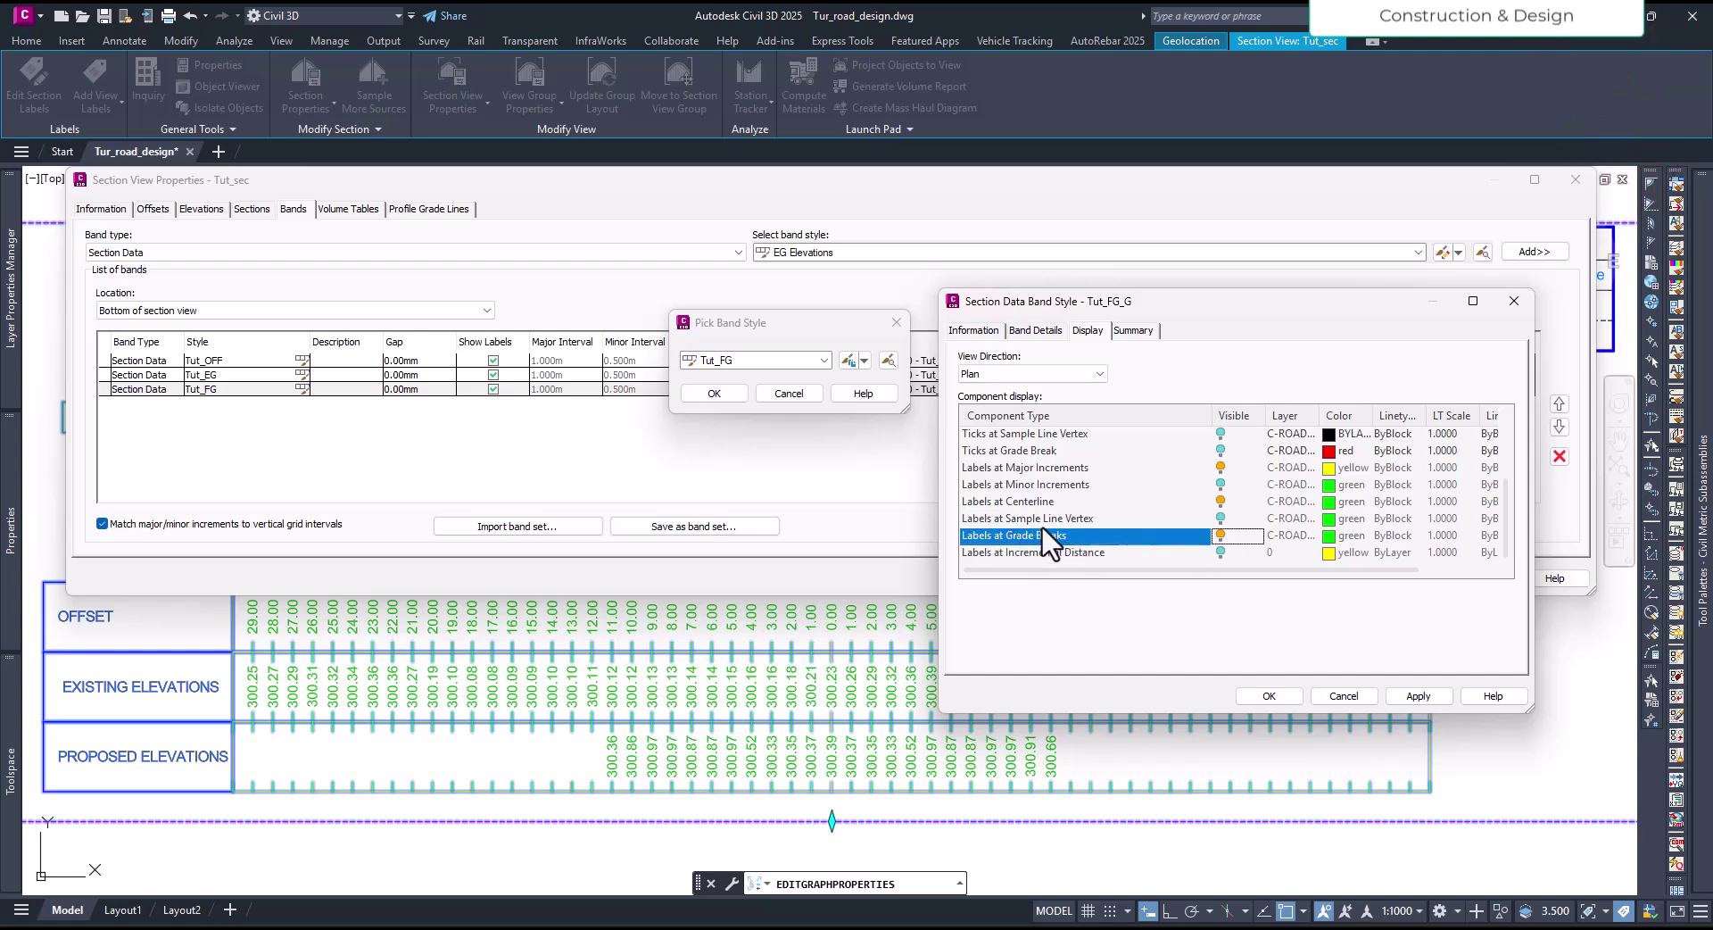
{"action": "scroll", "coordinate": [1052, 543], "scroll_direction": "up", "scroll_amount": 1}
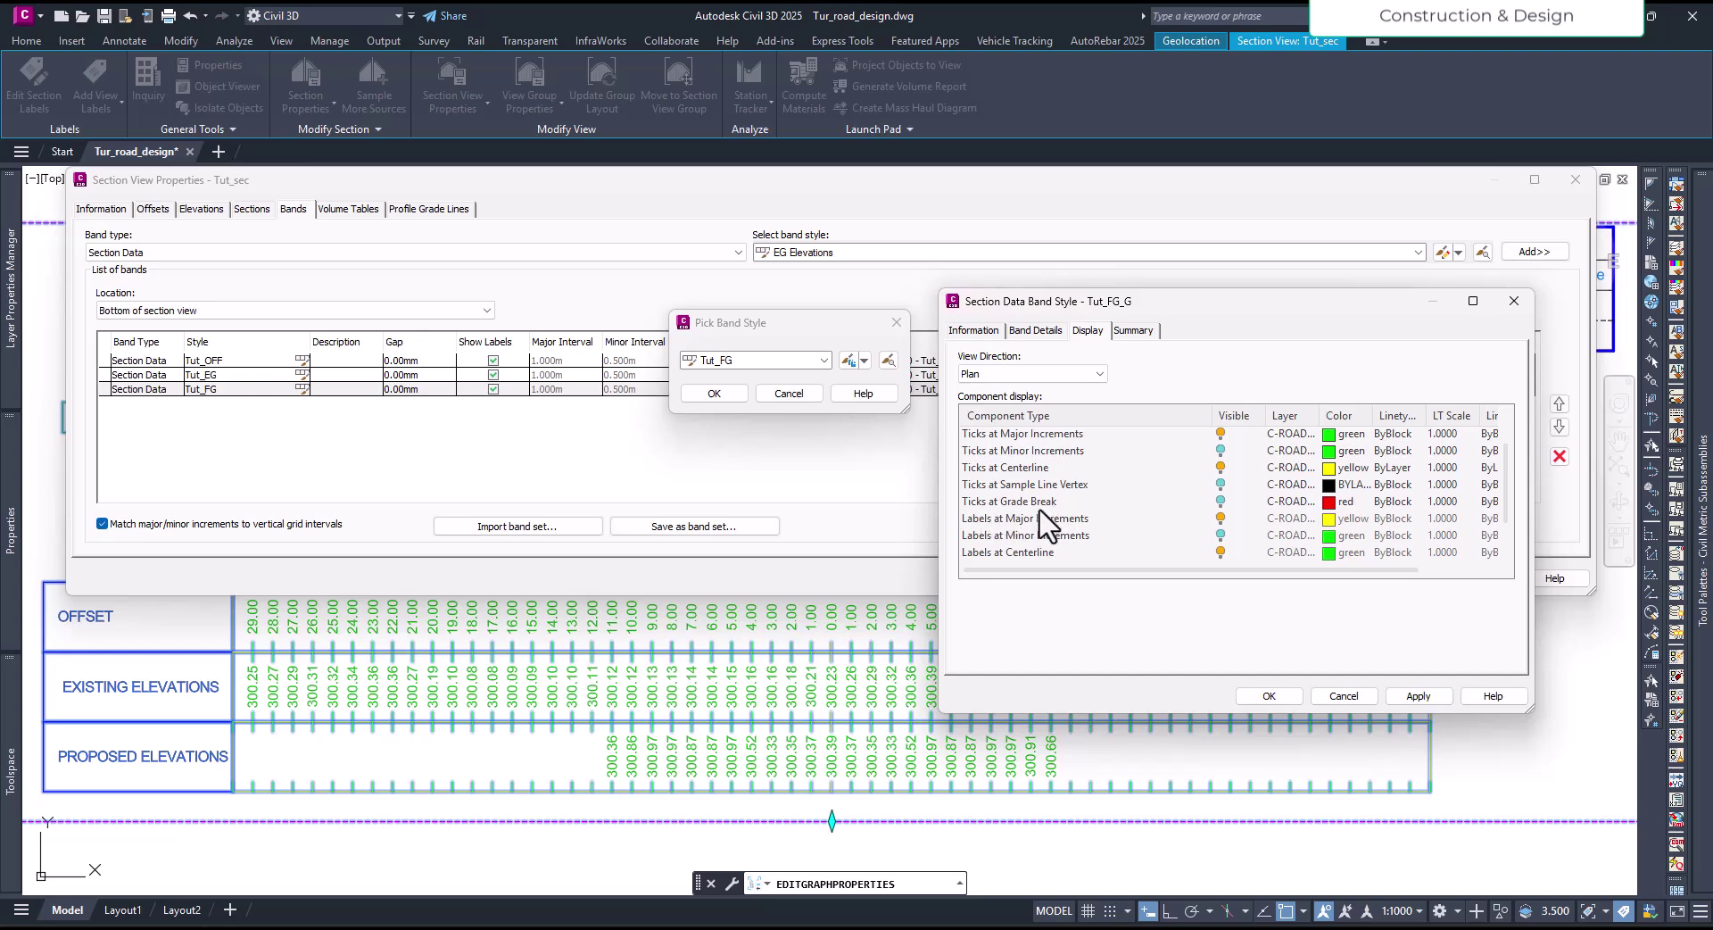
{"action": "left_click", "coordinate": [1221, 501]}
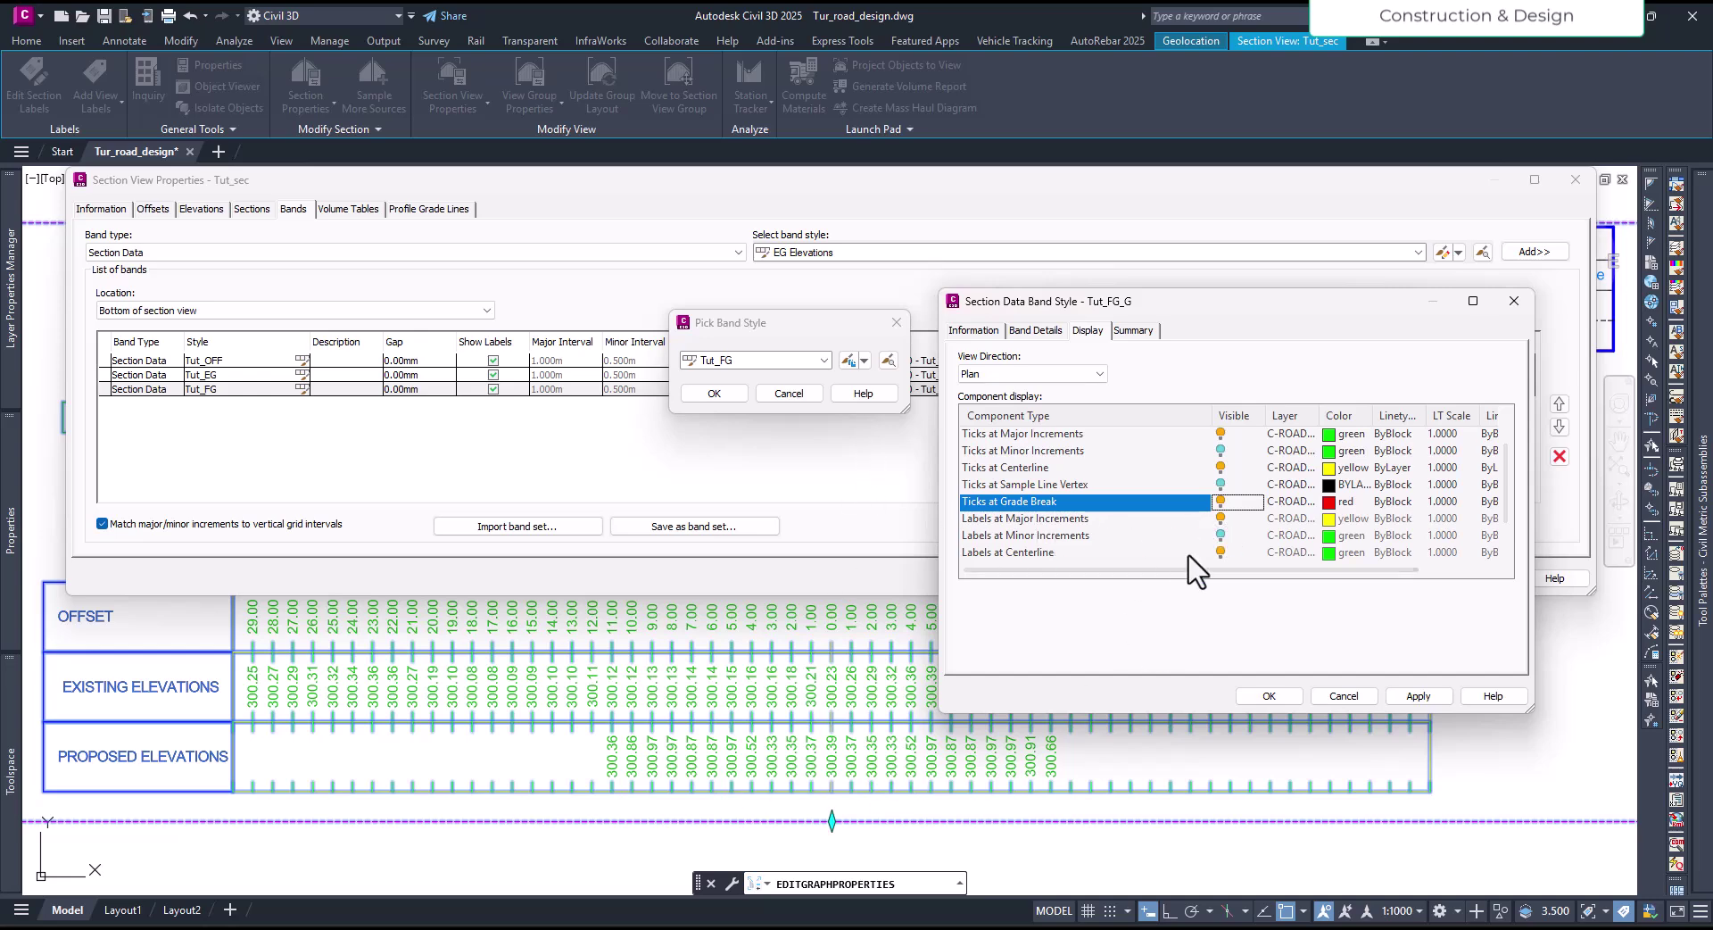
Step: Hide the ticks at major increments in the display settings of the Tut_FG_G band style
{"action": "scroll", "coordinate": [1189, 539], "scroll_direction": "up", "scroll_amount": 1}
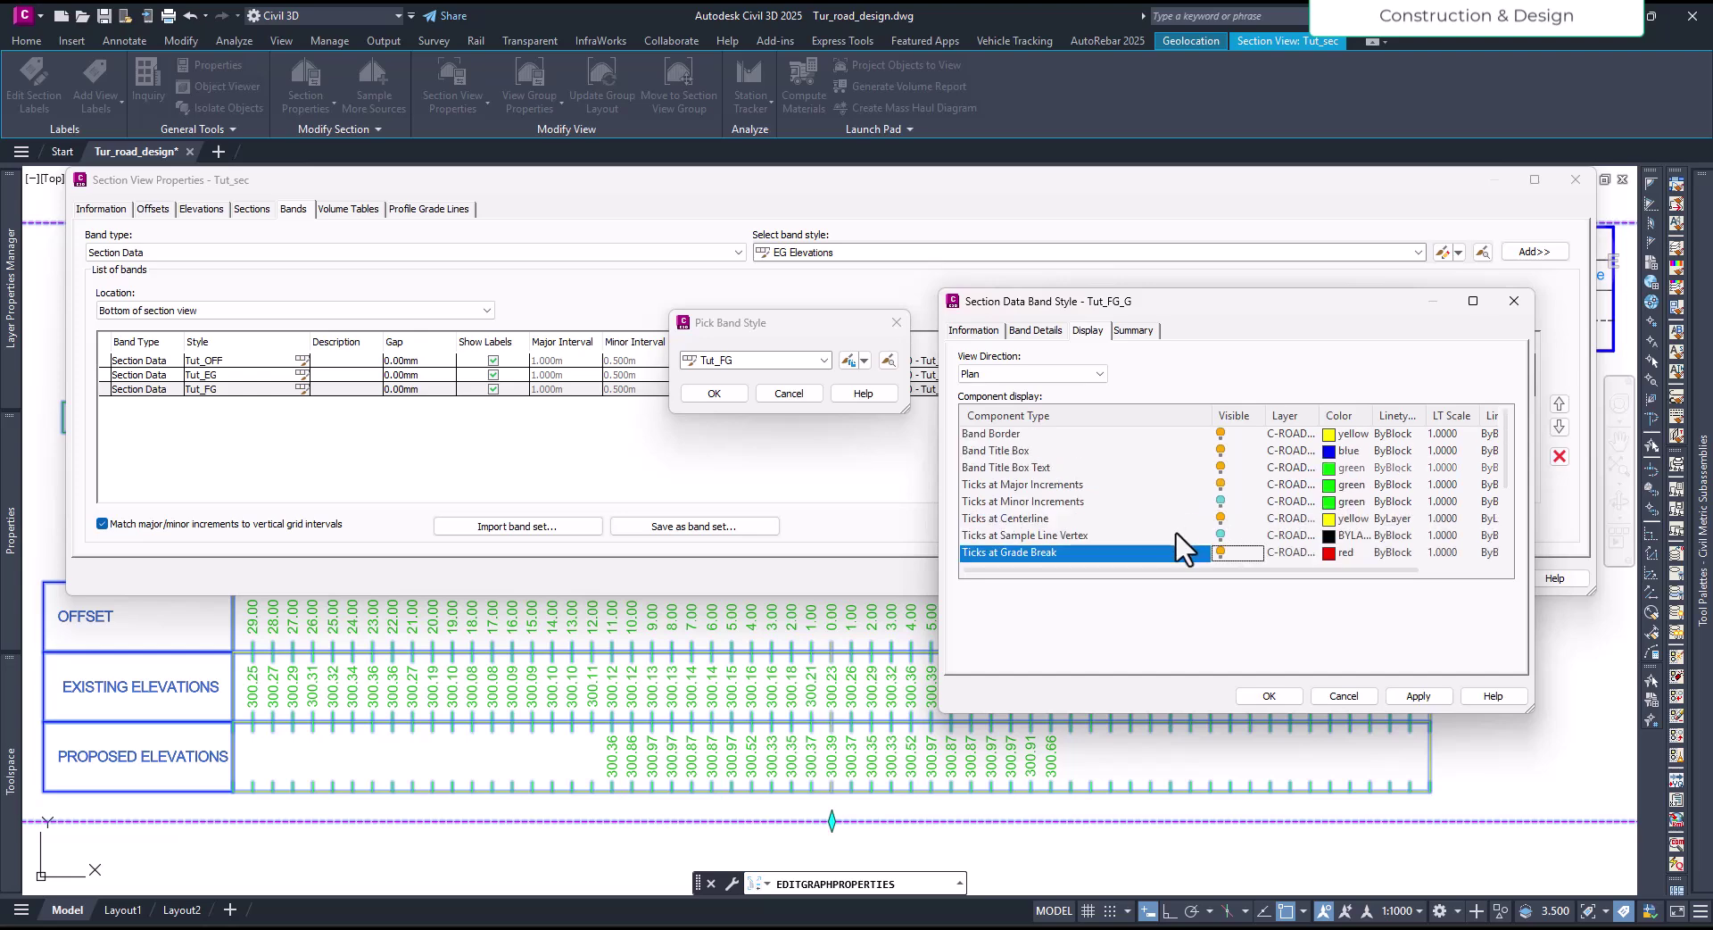
{"action": "left_click", "coordinate": [1221, 485]}
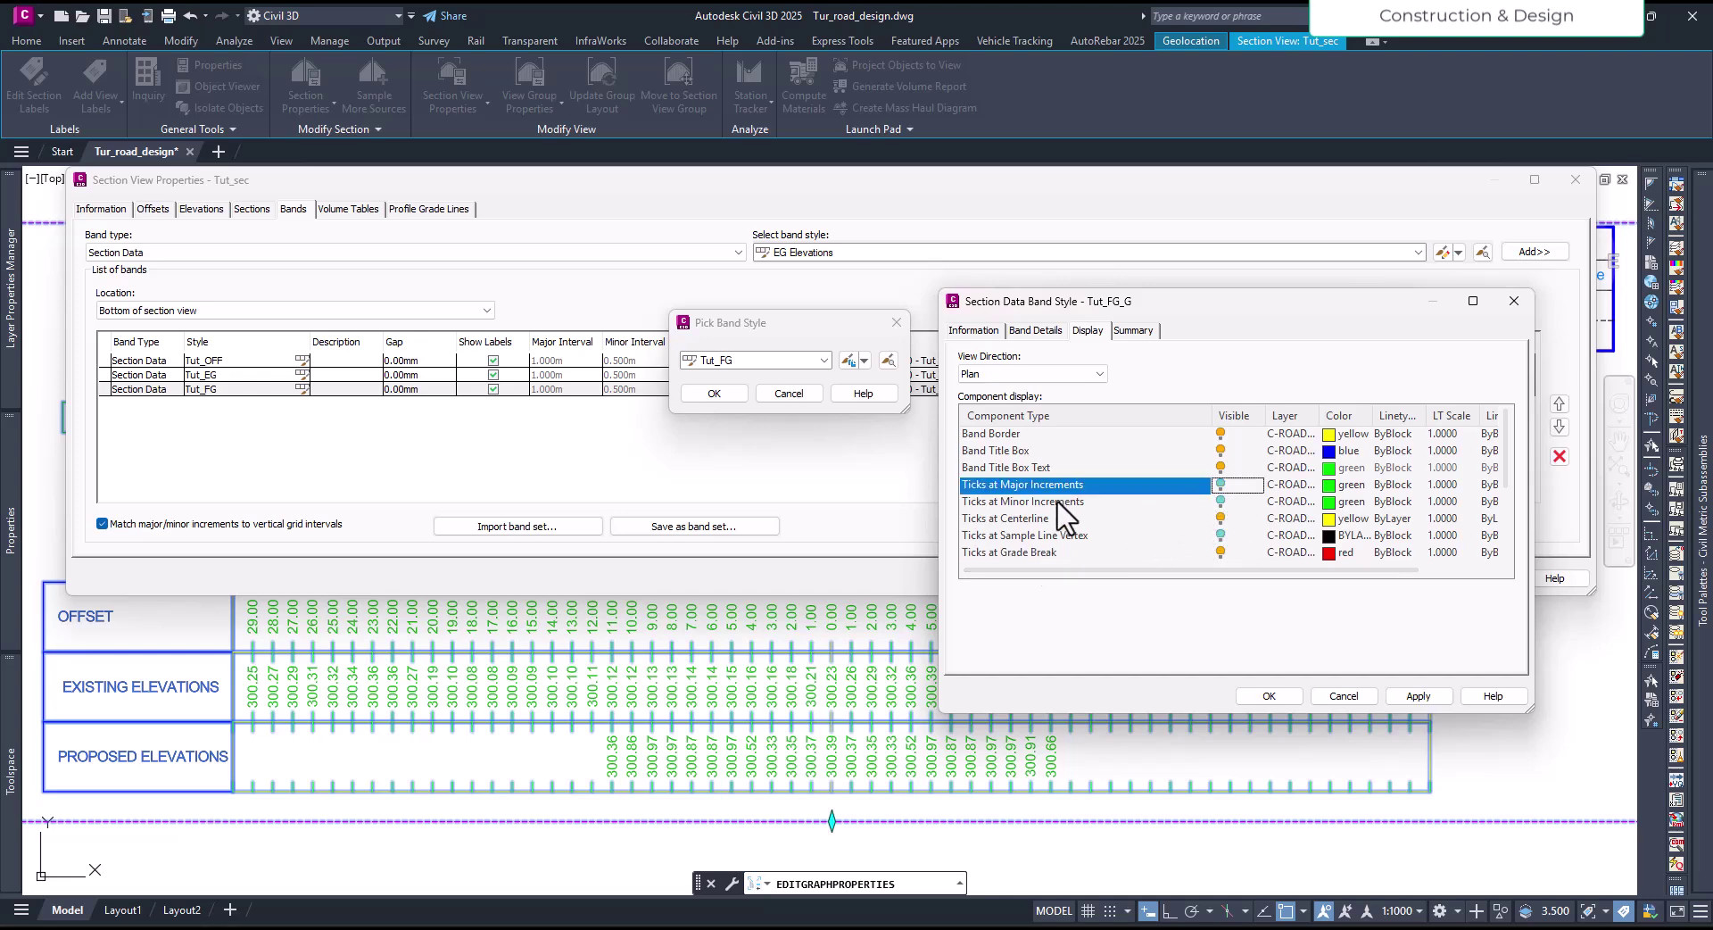
{"action": "scroll", "coordinate": [1169, 546], "scroll_direction": "down", "scroll_amount": 2}
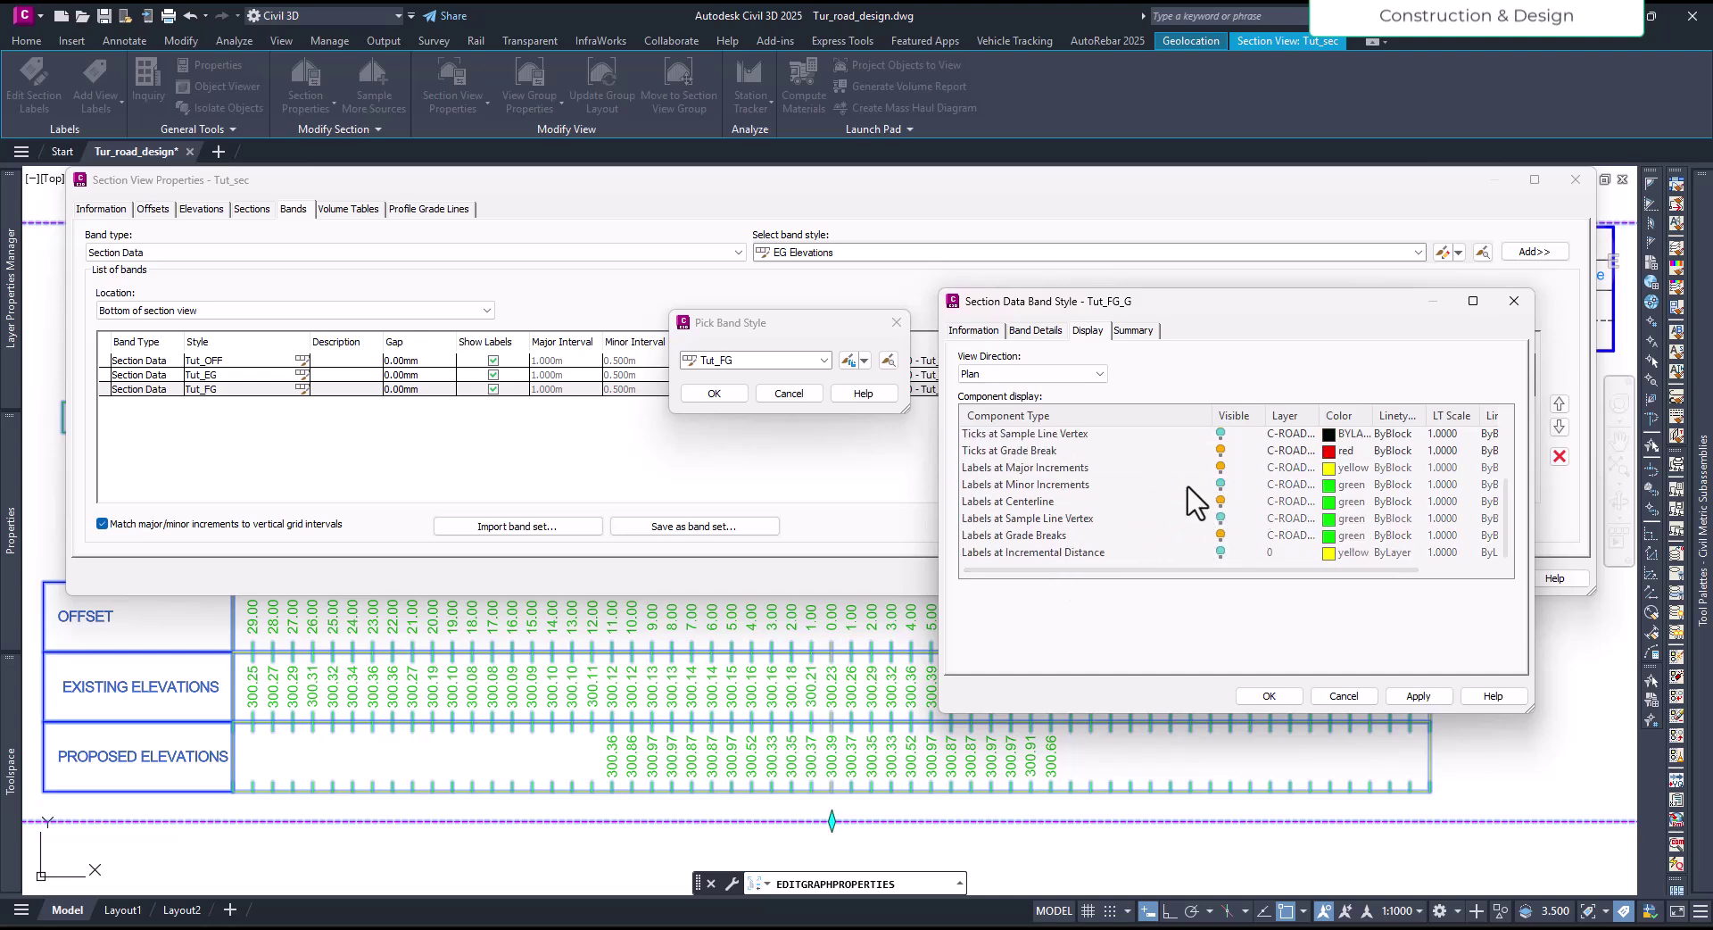
{"action": "scroll", "coordinate": [1126, 527], "scroll_direction": "up", "scroll_amount": 2}
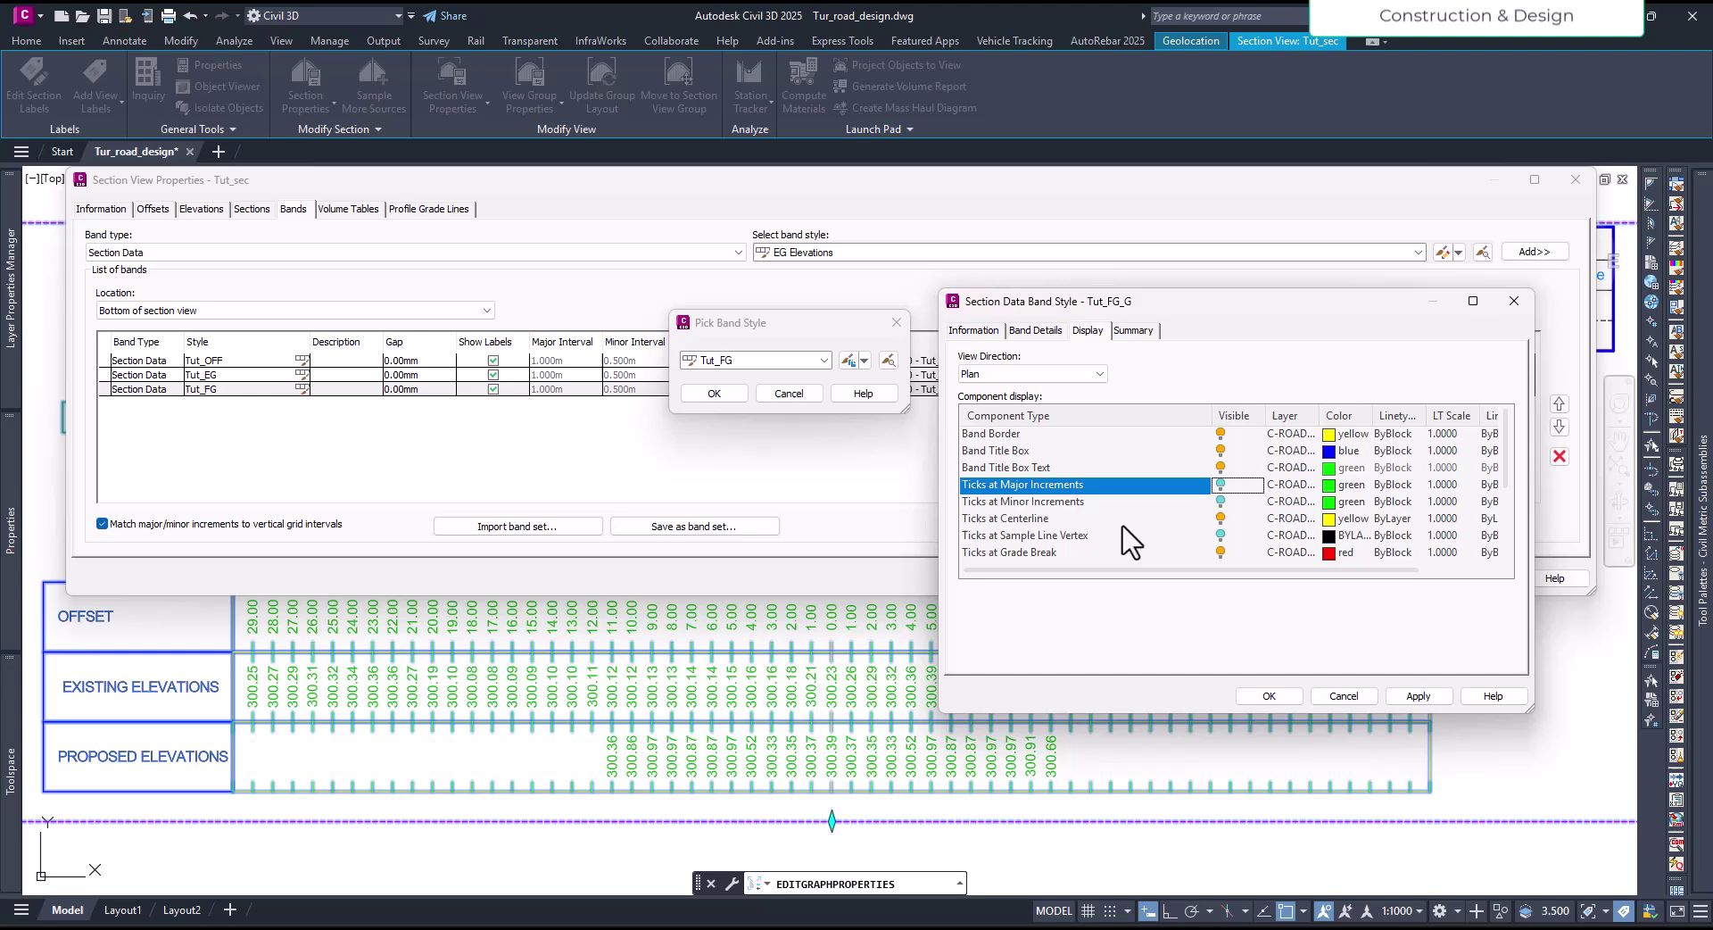
Step: Delete the Distance from Centerline text component from the major increment label of the band style
{"action": "left_click", "coordinate": [1033, 332]}
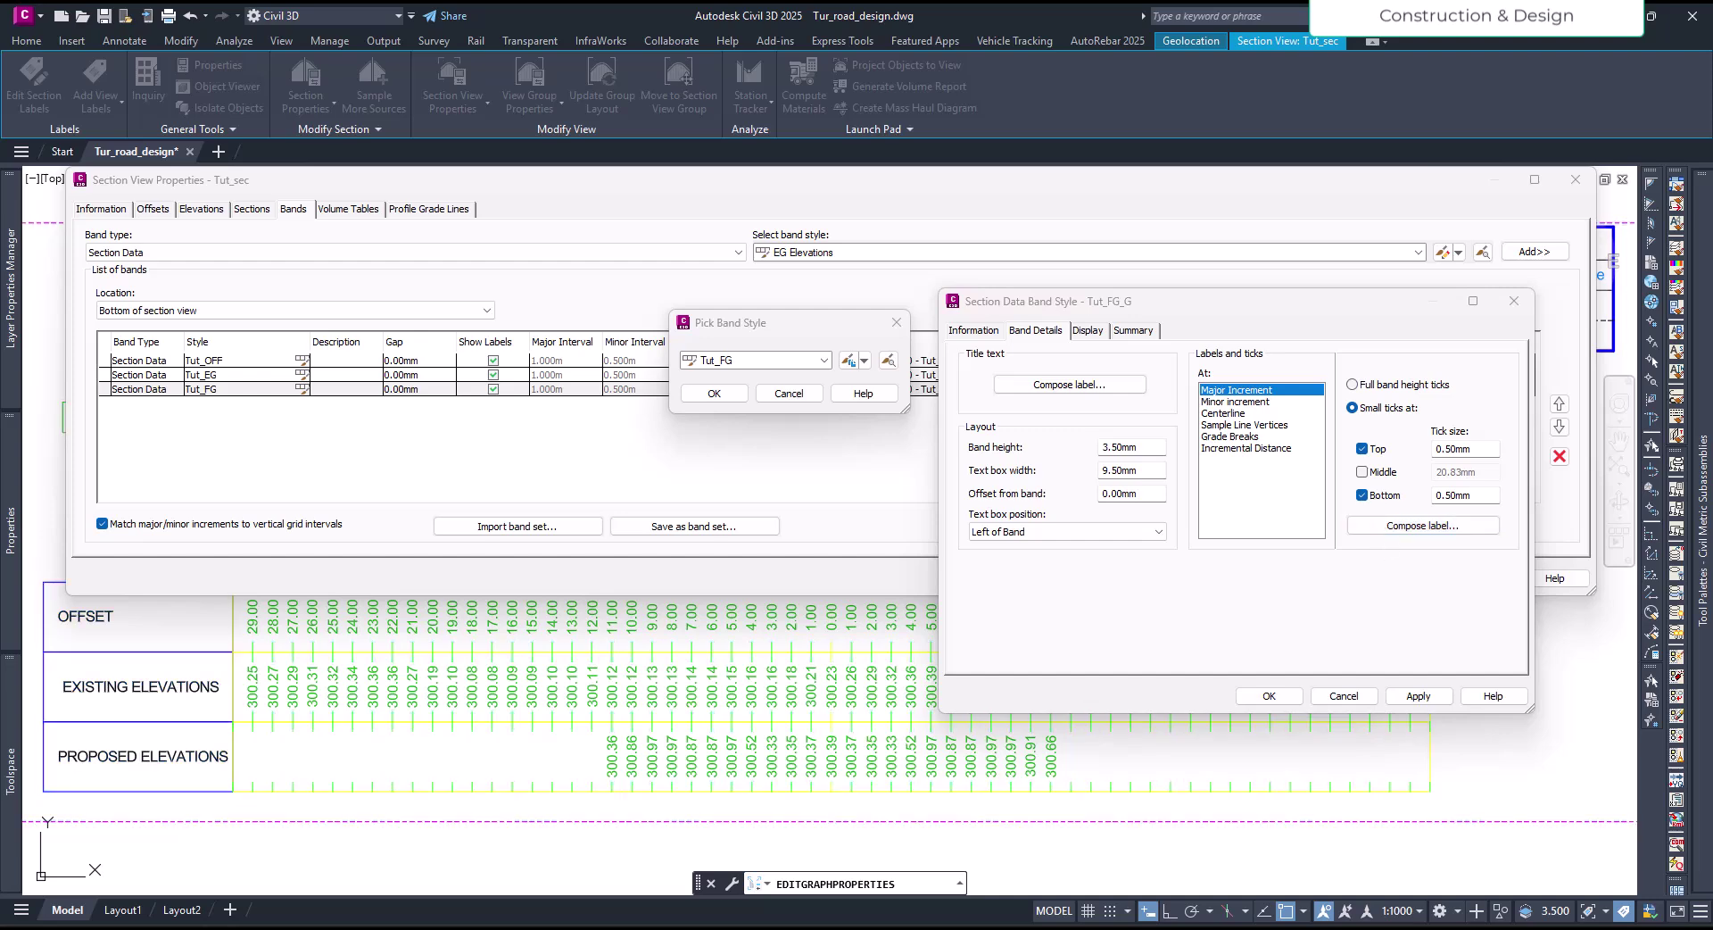
{"action": "left_click", "coordinate": [1423, 526]}
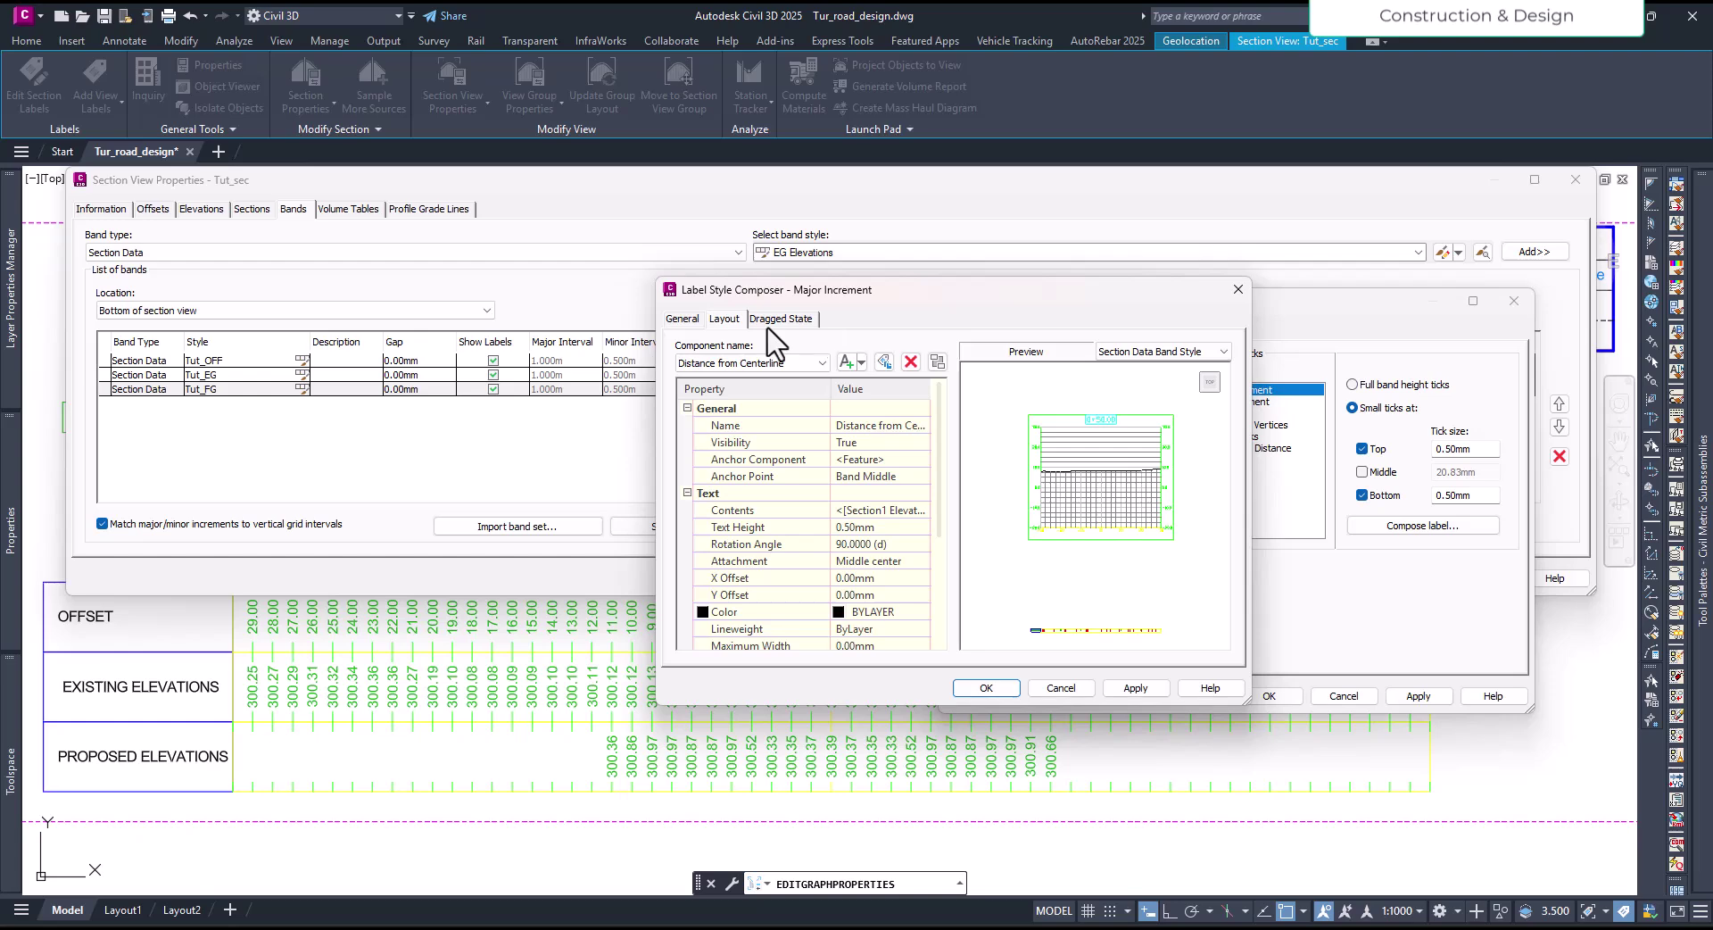
{"action": "left_click", "coordinate": [911, 362]}
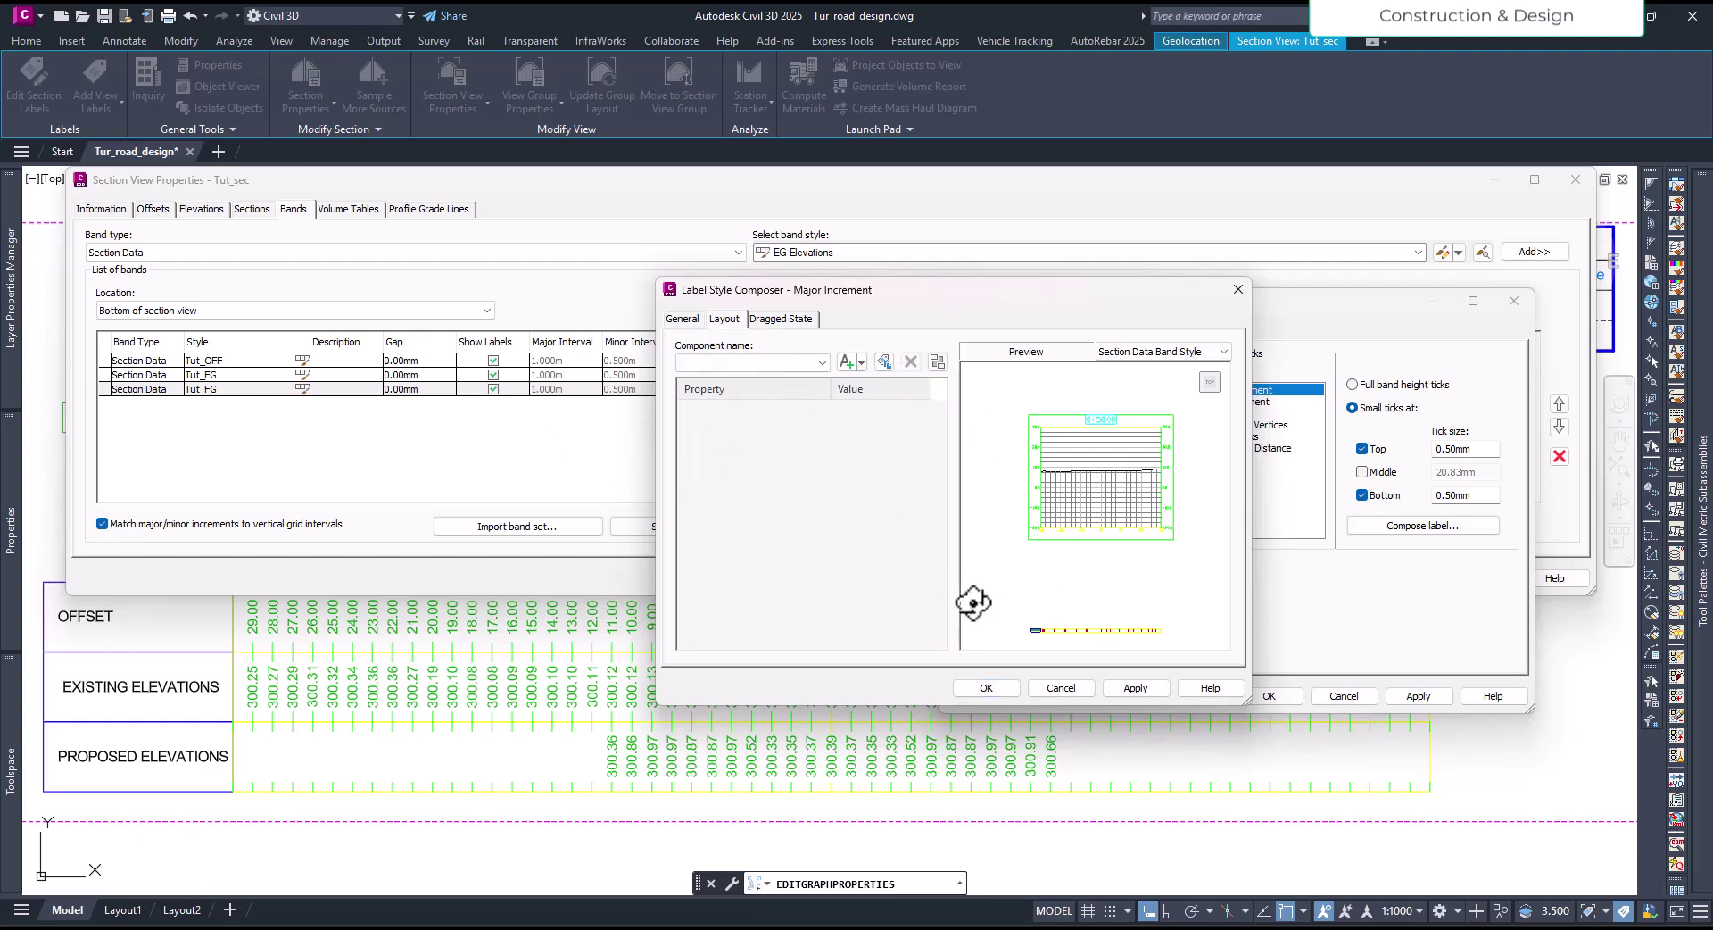
{"action": "left_click", "coordinate": [987, 688]}
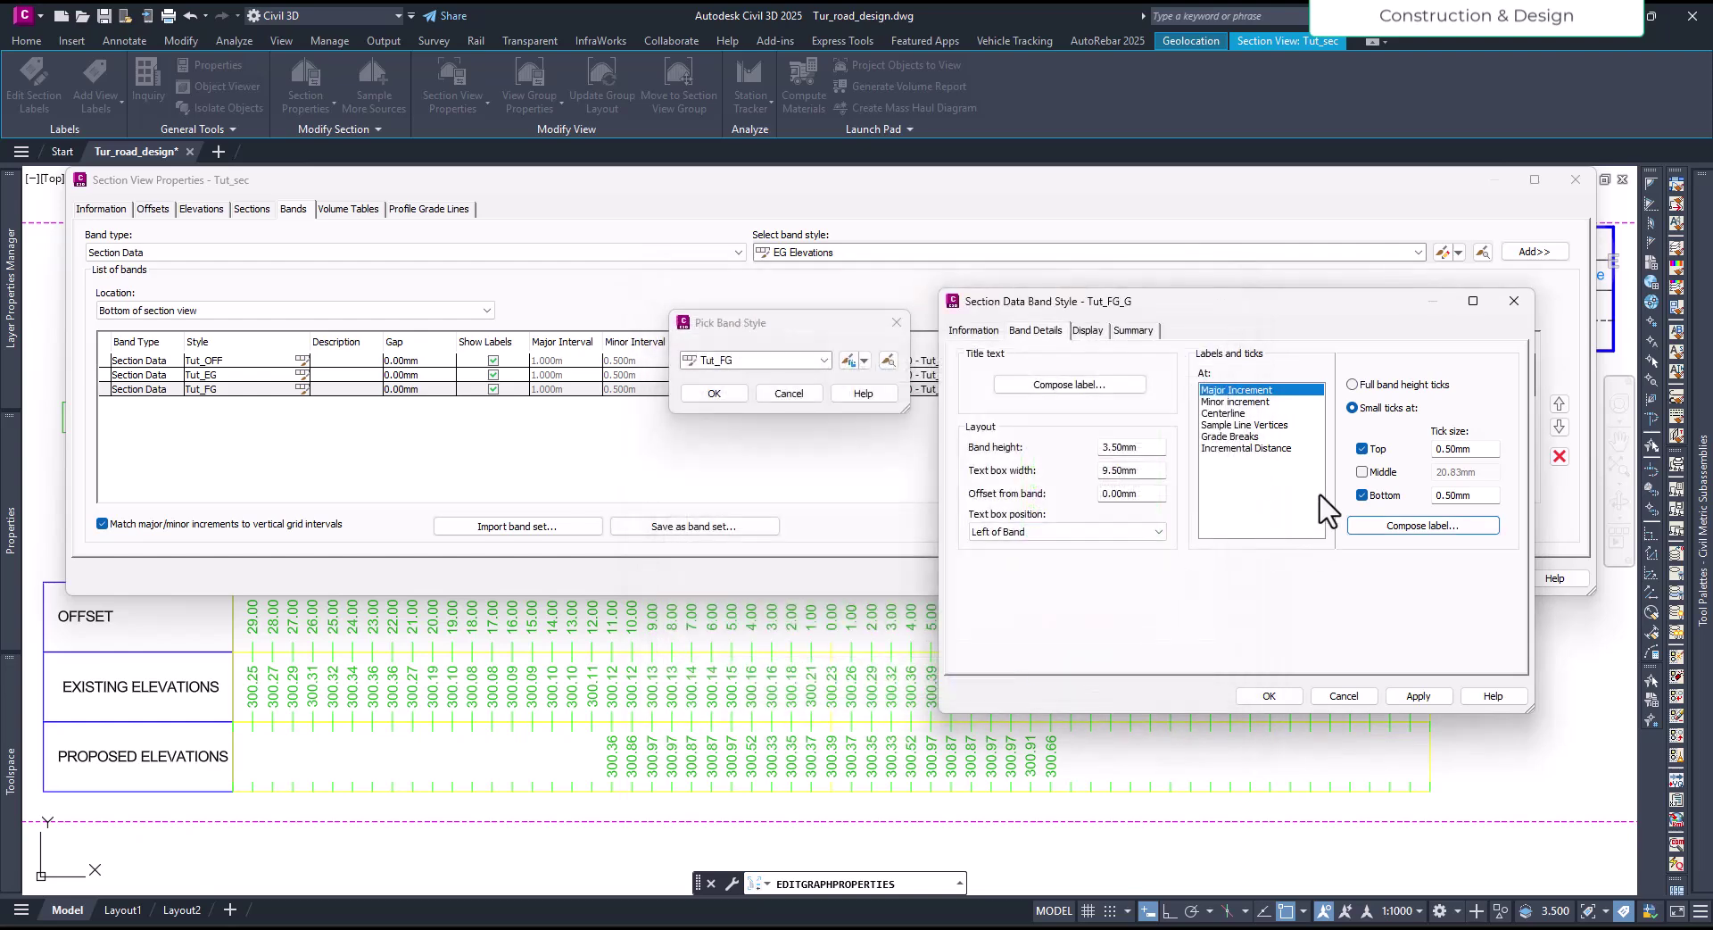
Step: Examine the label components composed for minor increments, the centerline and sample line vertices in the band style
{"action": "left_click", "coordinate": [1245, 402]}
{"action": "left_click", "coordinate": [1414, 527]}
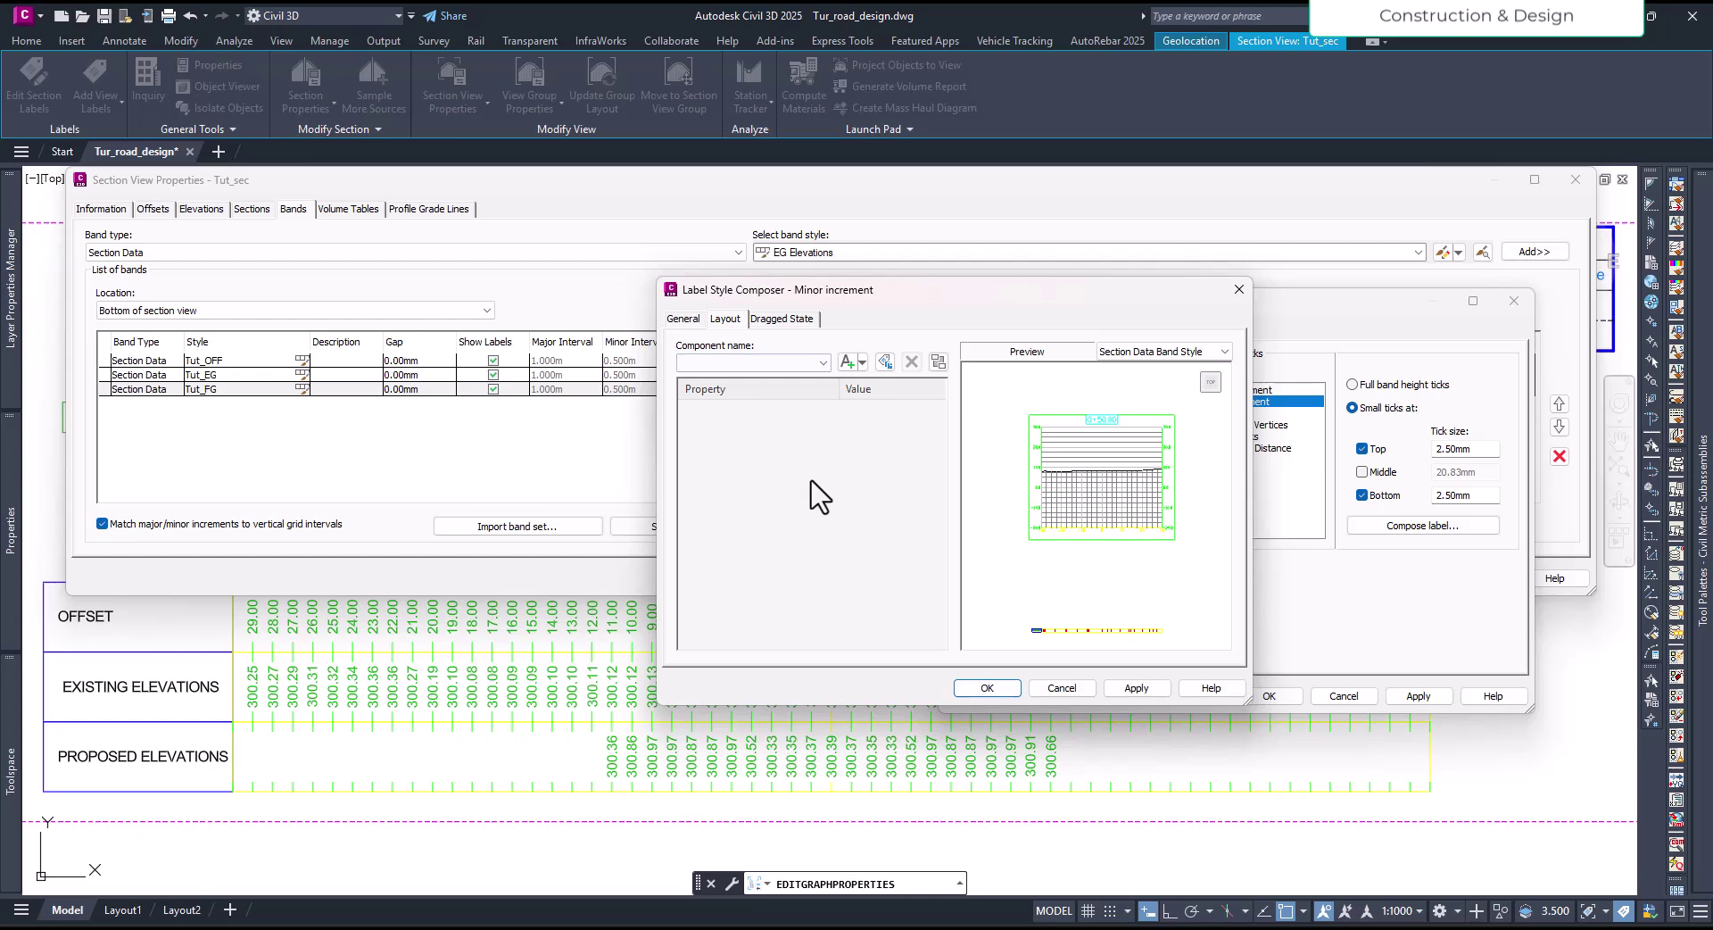
{"action": "left_click", "coordinate": [987, 688]}
{"action": "left_click", "coordinate": [1229, 415]}
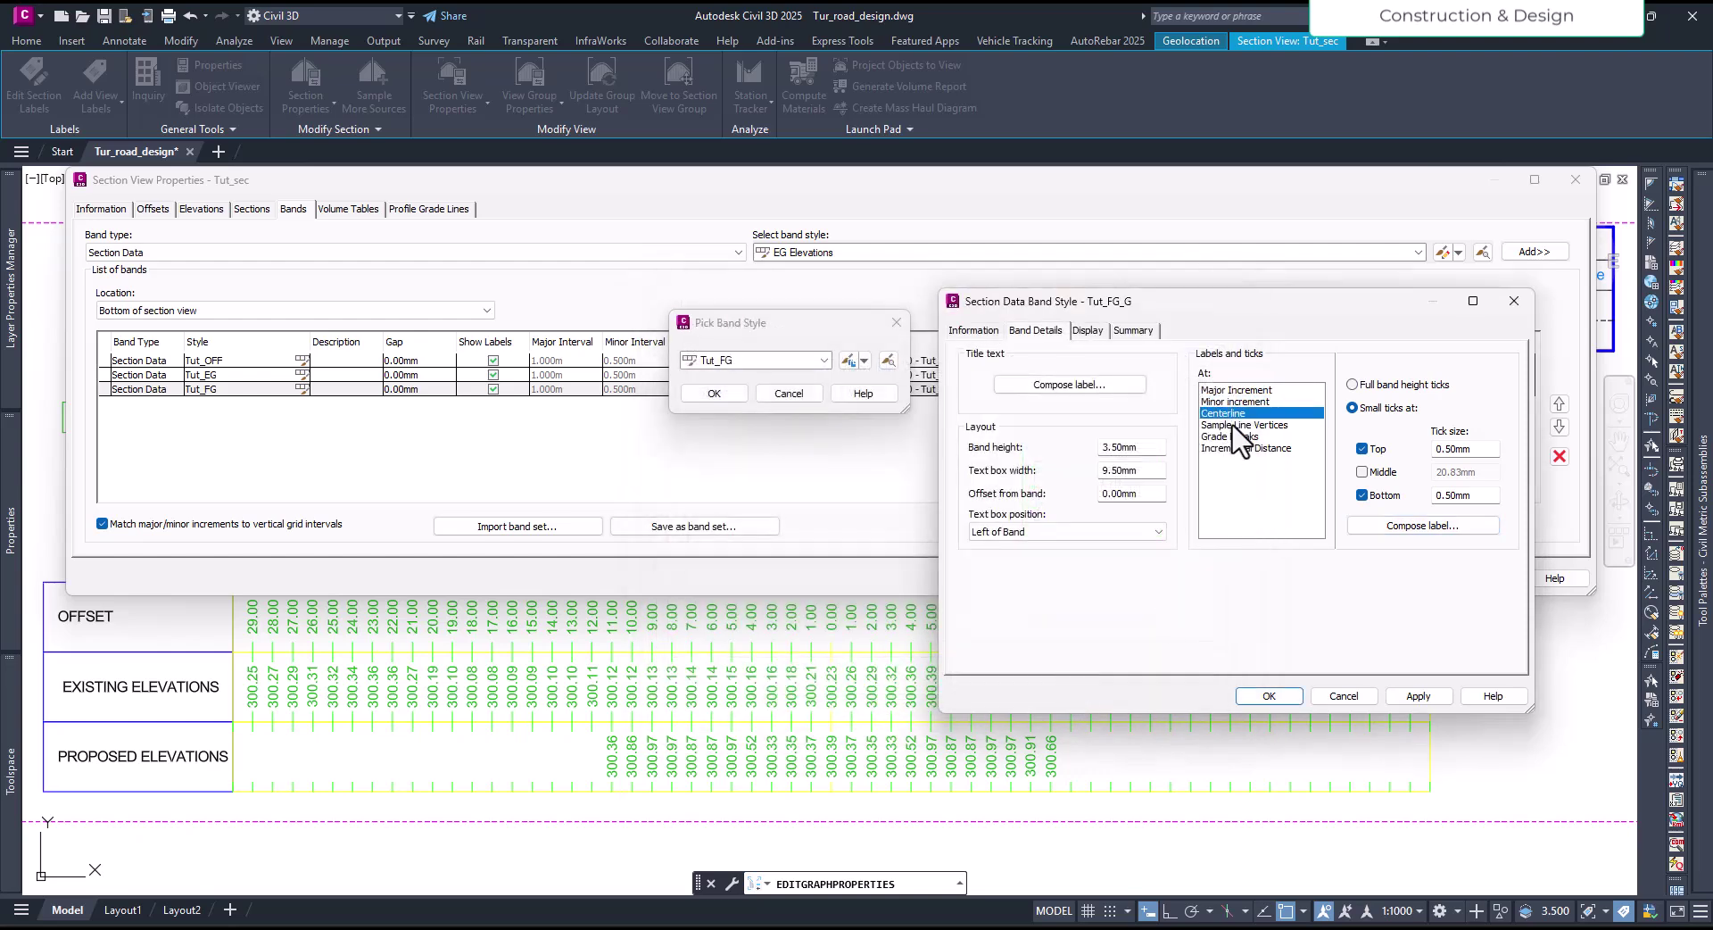
{"action": "left_click", "coordinate": [1422, 526]}
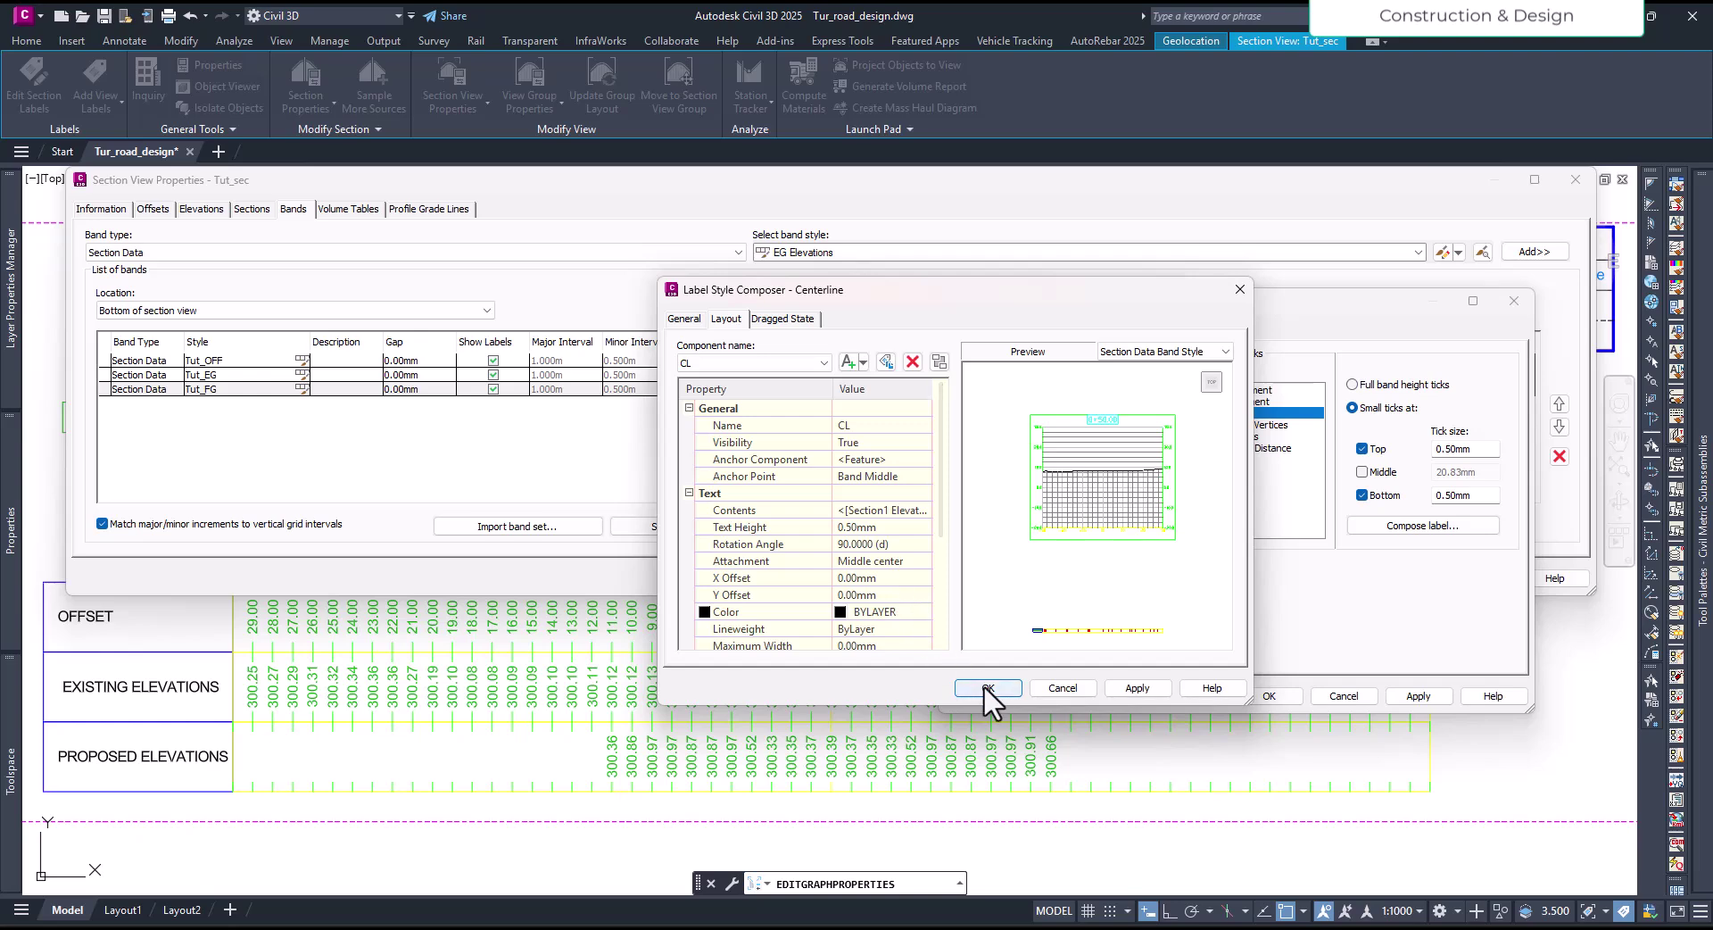
{"action": "scroll", "coordinate": [1101, 641], "scroll_direction": "up", "scroll_amount": 5}
{"action": "middle_click_drag", "start_coordinate": [1101, 638], "coordinate": [1172, 624]}
{"action": "scroll", "coordinate": [1112, 576], "scroll_direction": "up", "scroll_amount": 1}
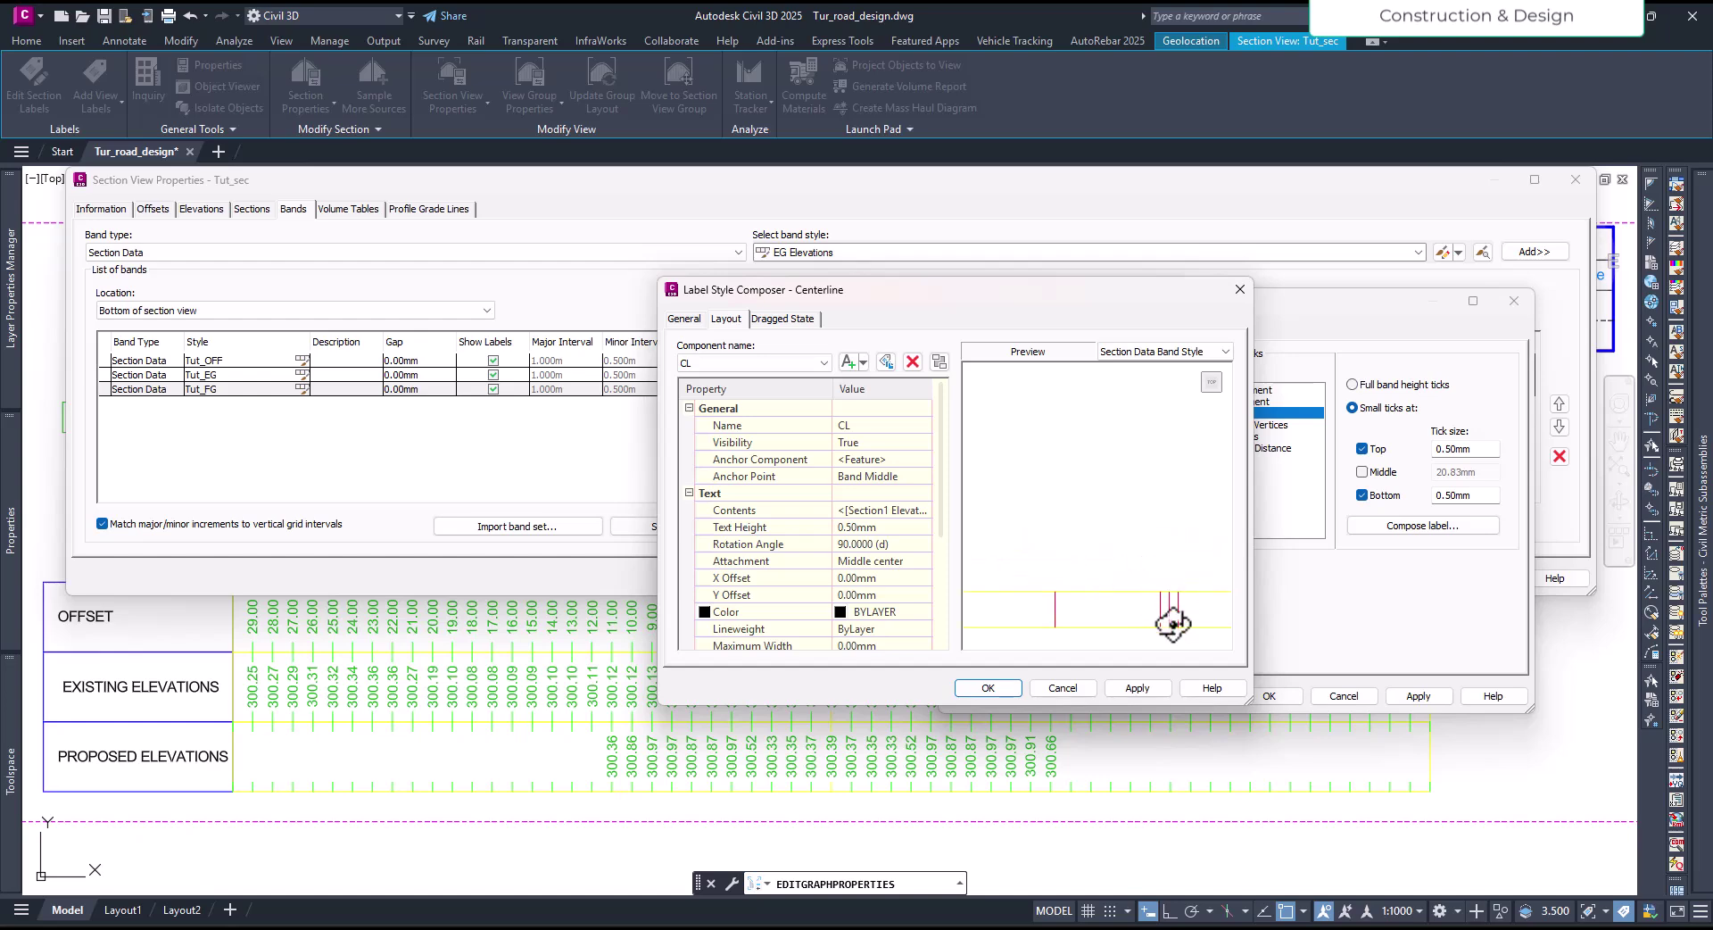
{"action": "scroll", "coordinate": [1150, 616], "scroll_direction": "down", "scroll_amount": 2}
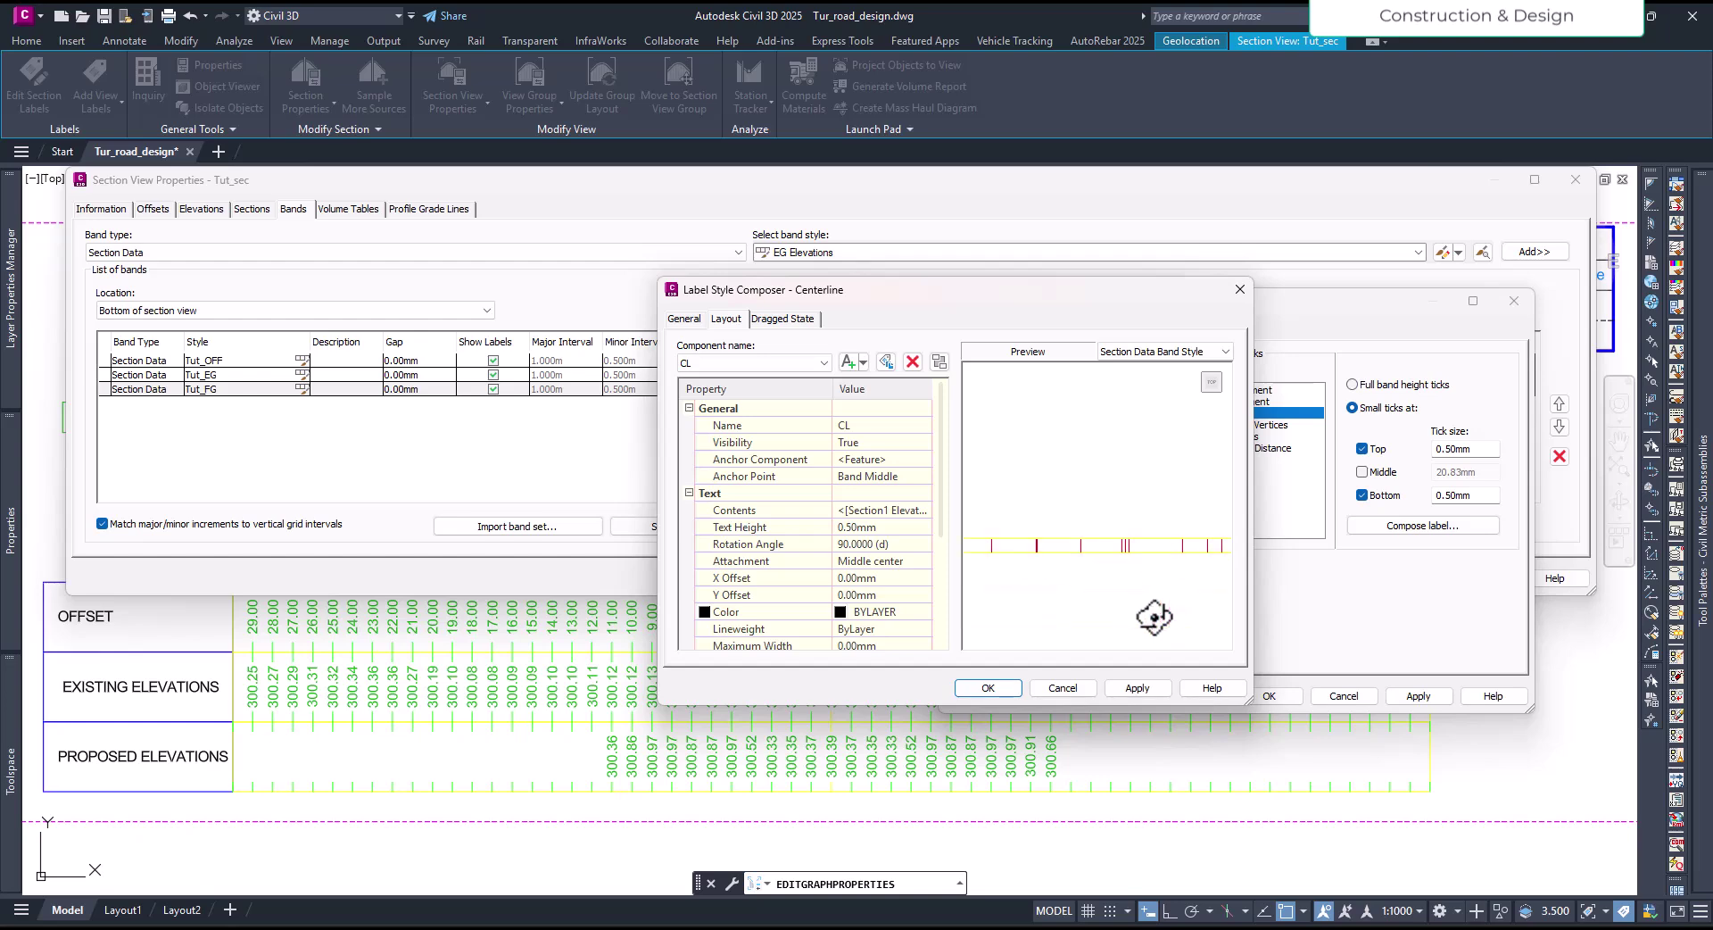
{"action": "middle_click_drag", "start_coordinate": [1076, 573], "coordinate": [1149, 555]}
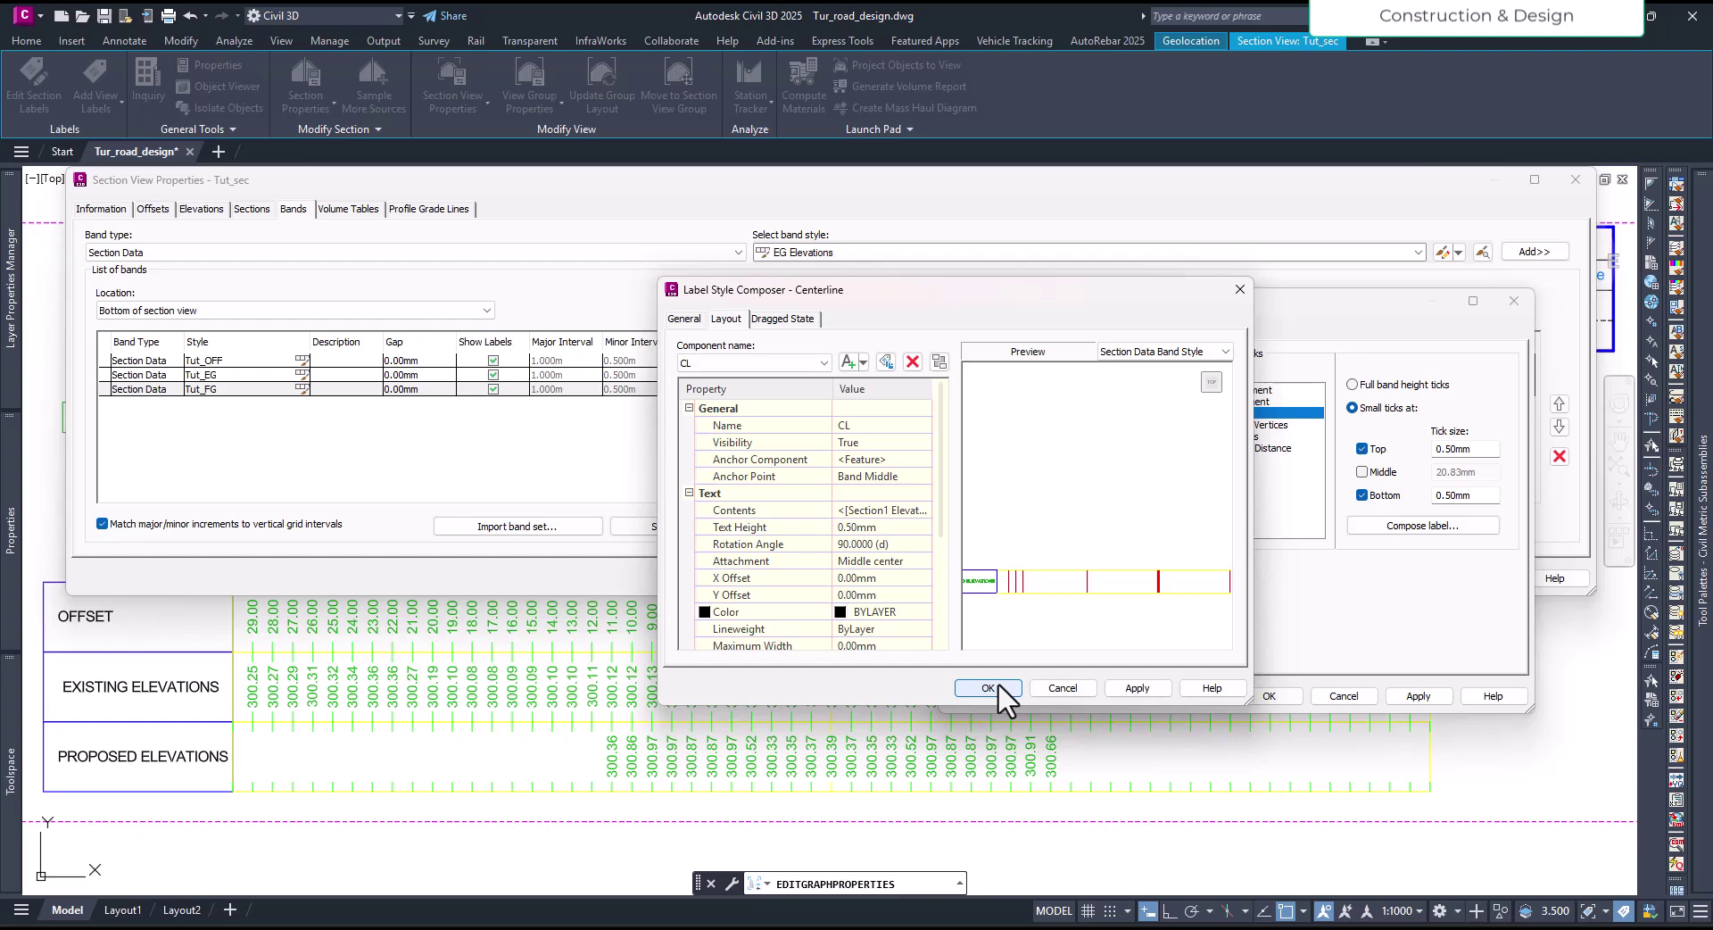
{"action": "left_click", "coordinate": [990, 687]}
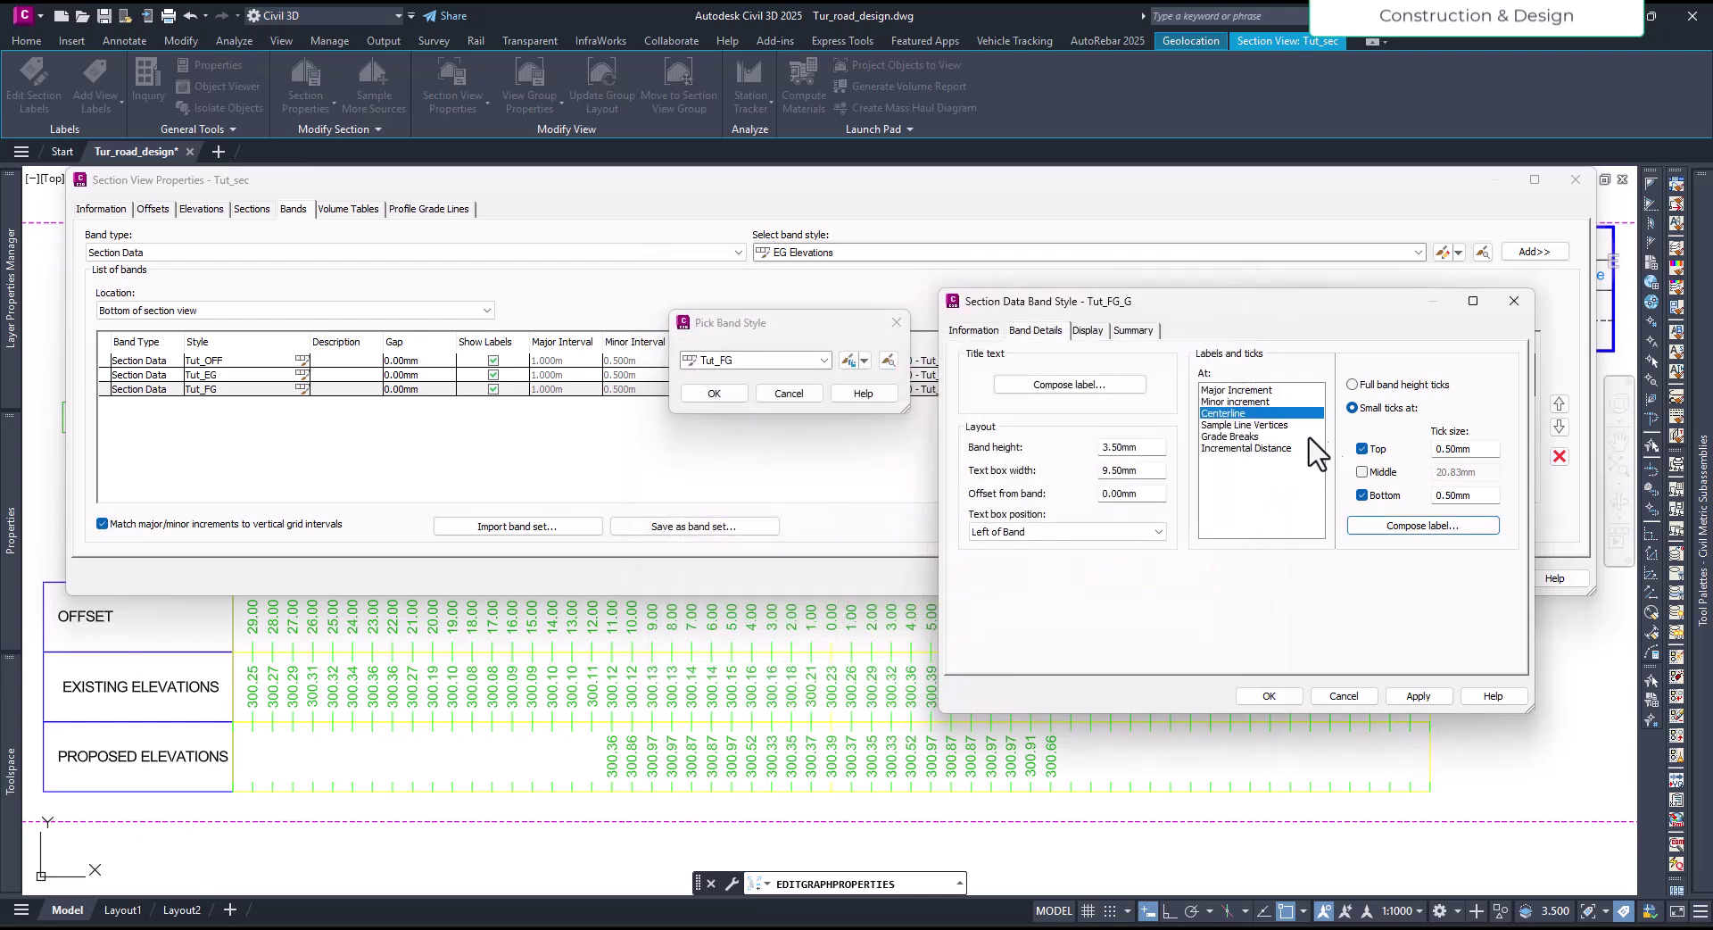
{"action": "left_click", "coordinate": [1243, 425]}
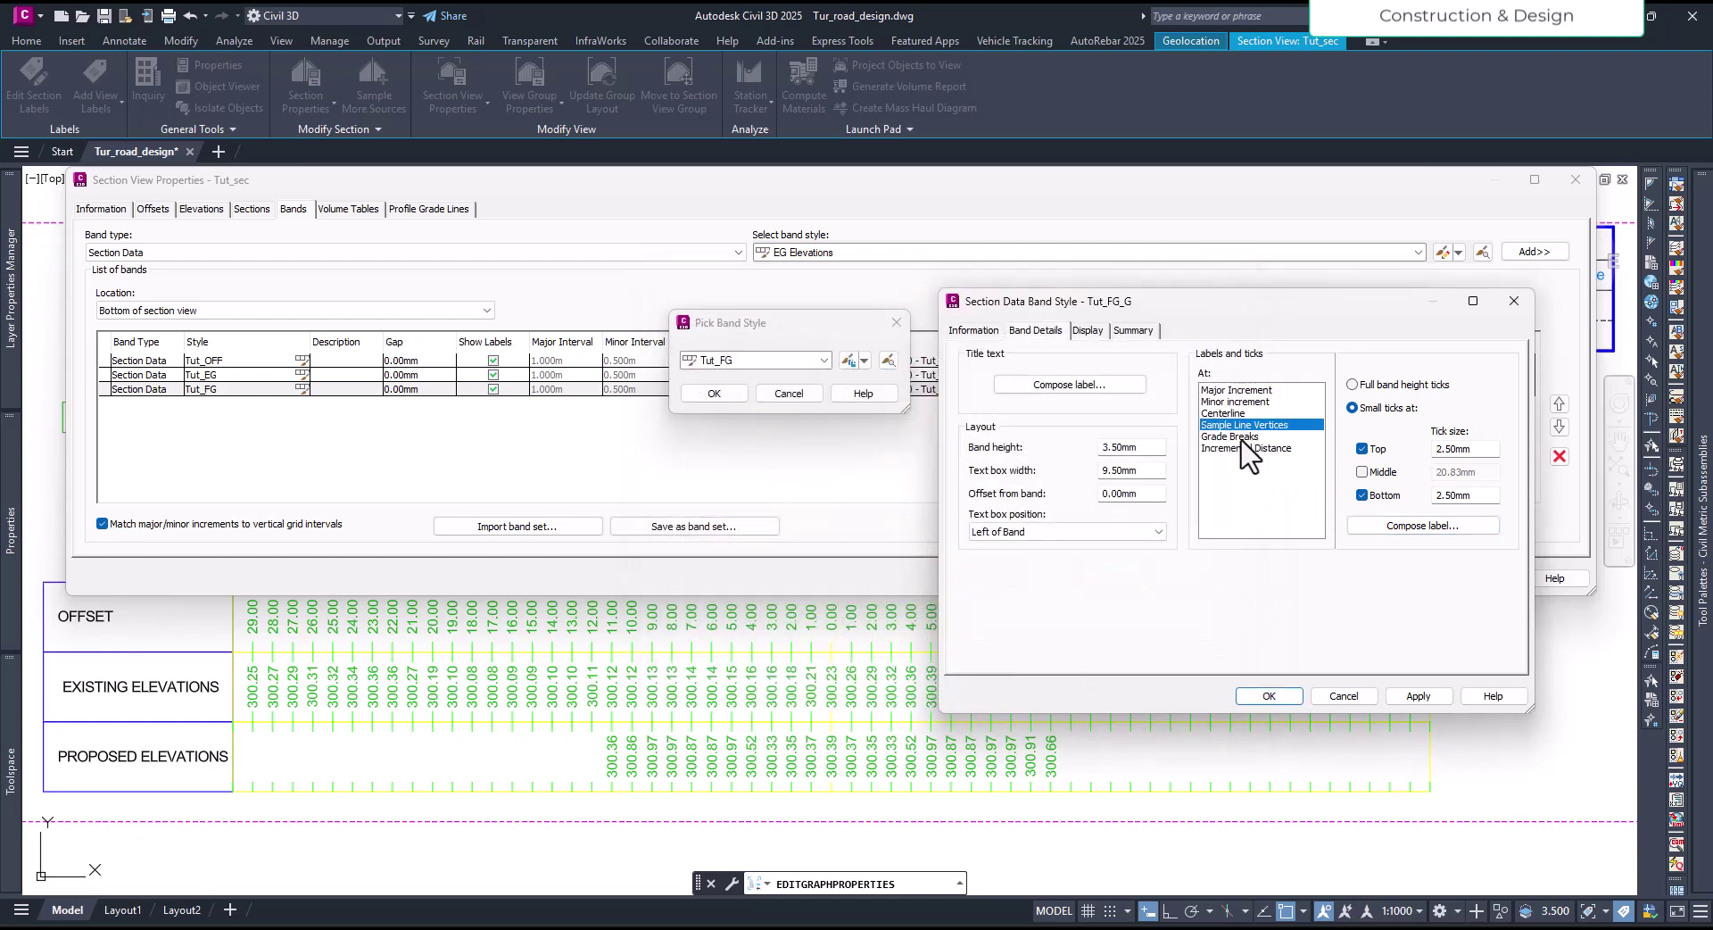
{"action": "left_click", "coordinate": [1408, 526]}
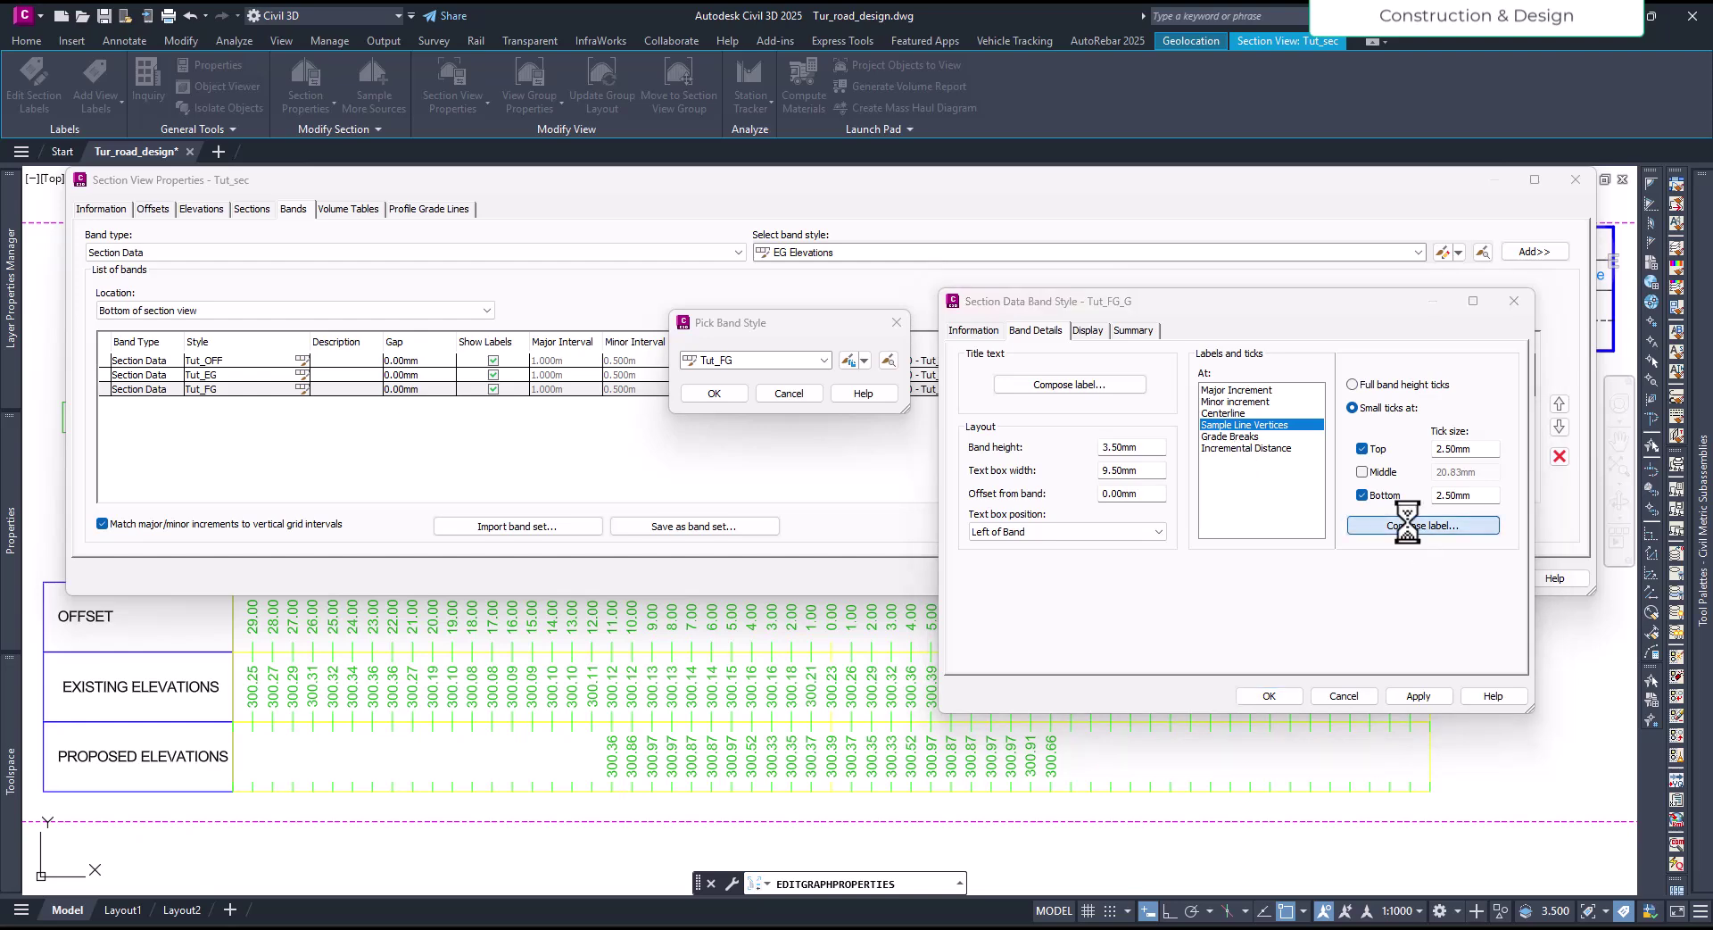
{"action": "left_click", "coordinate": [1052, 687]}
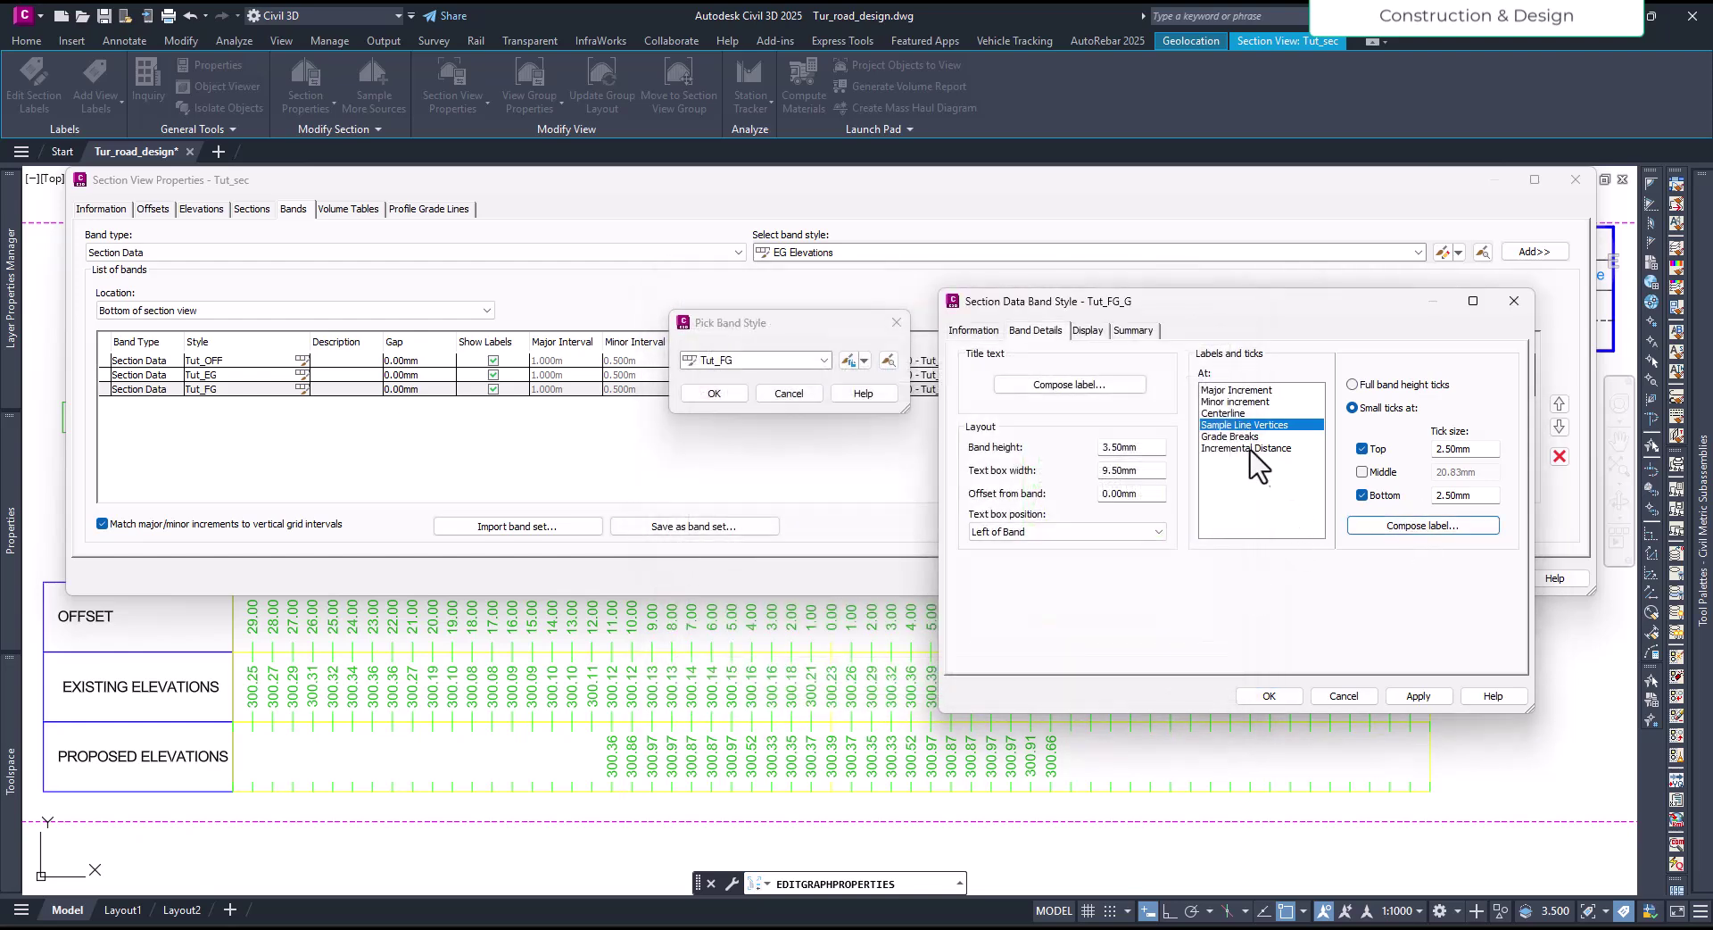
Step: Set the top and bottom tick sizes at grade breaks to 0.50 mm in the band details
{"action": "left_click", "coordinate": [1233, 436]}
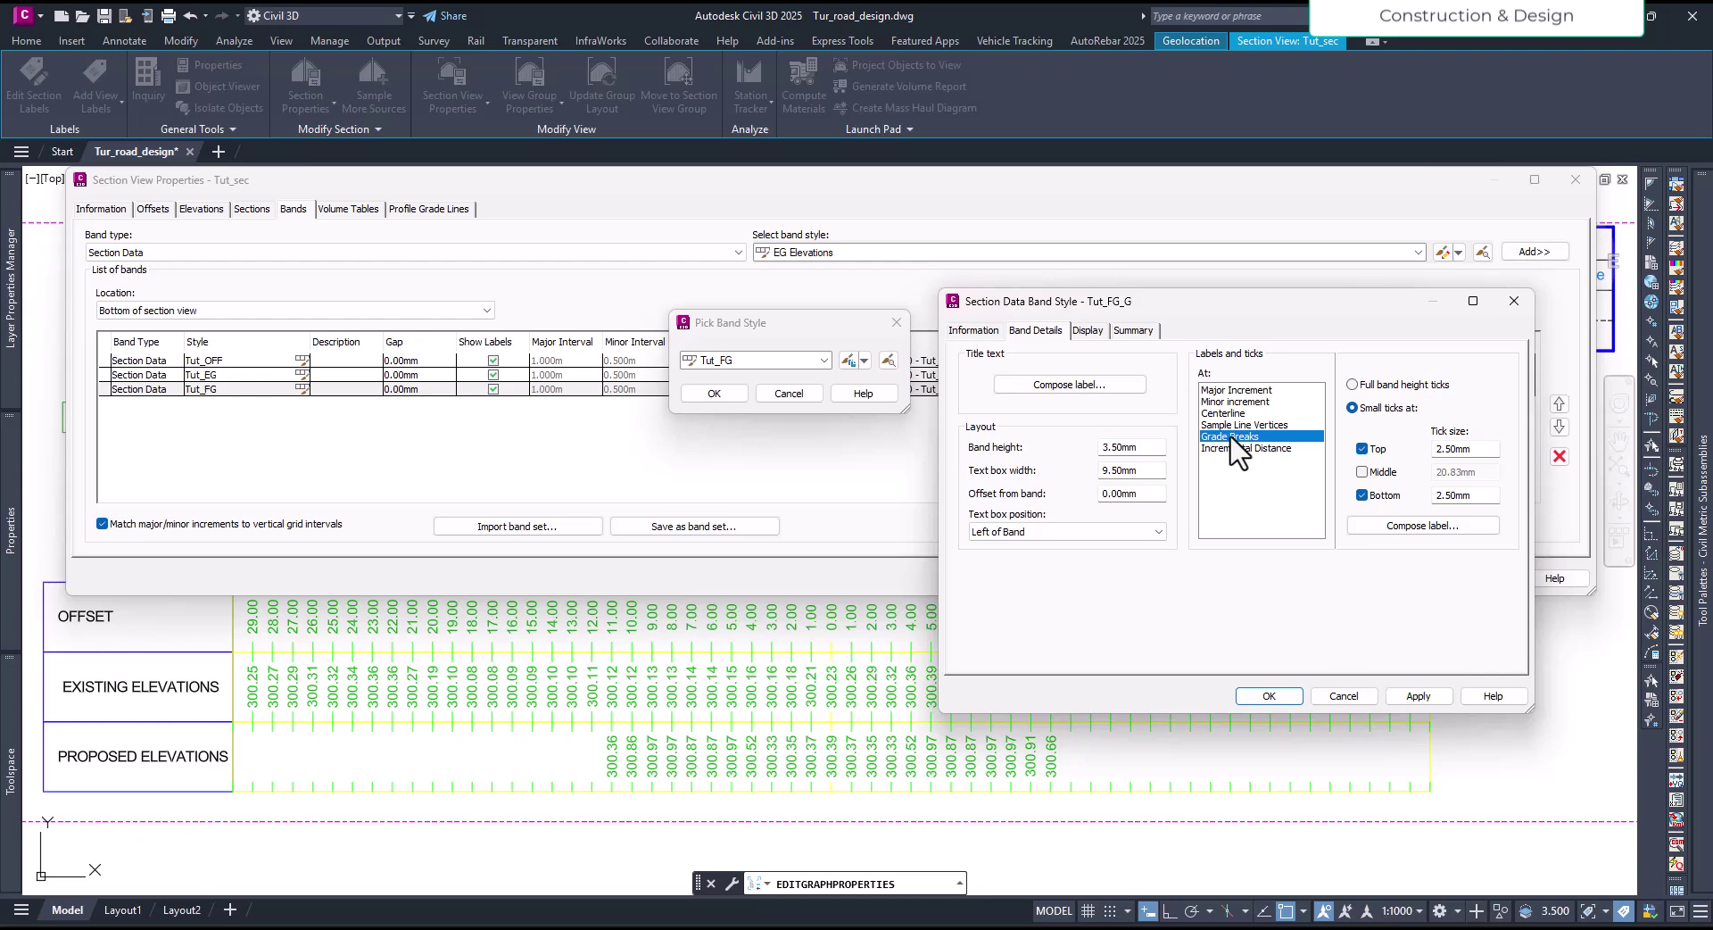
{"action": "left_click", "coordinate": [1422, 525]}
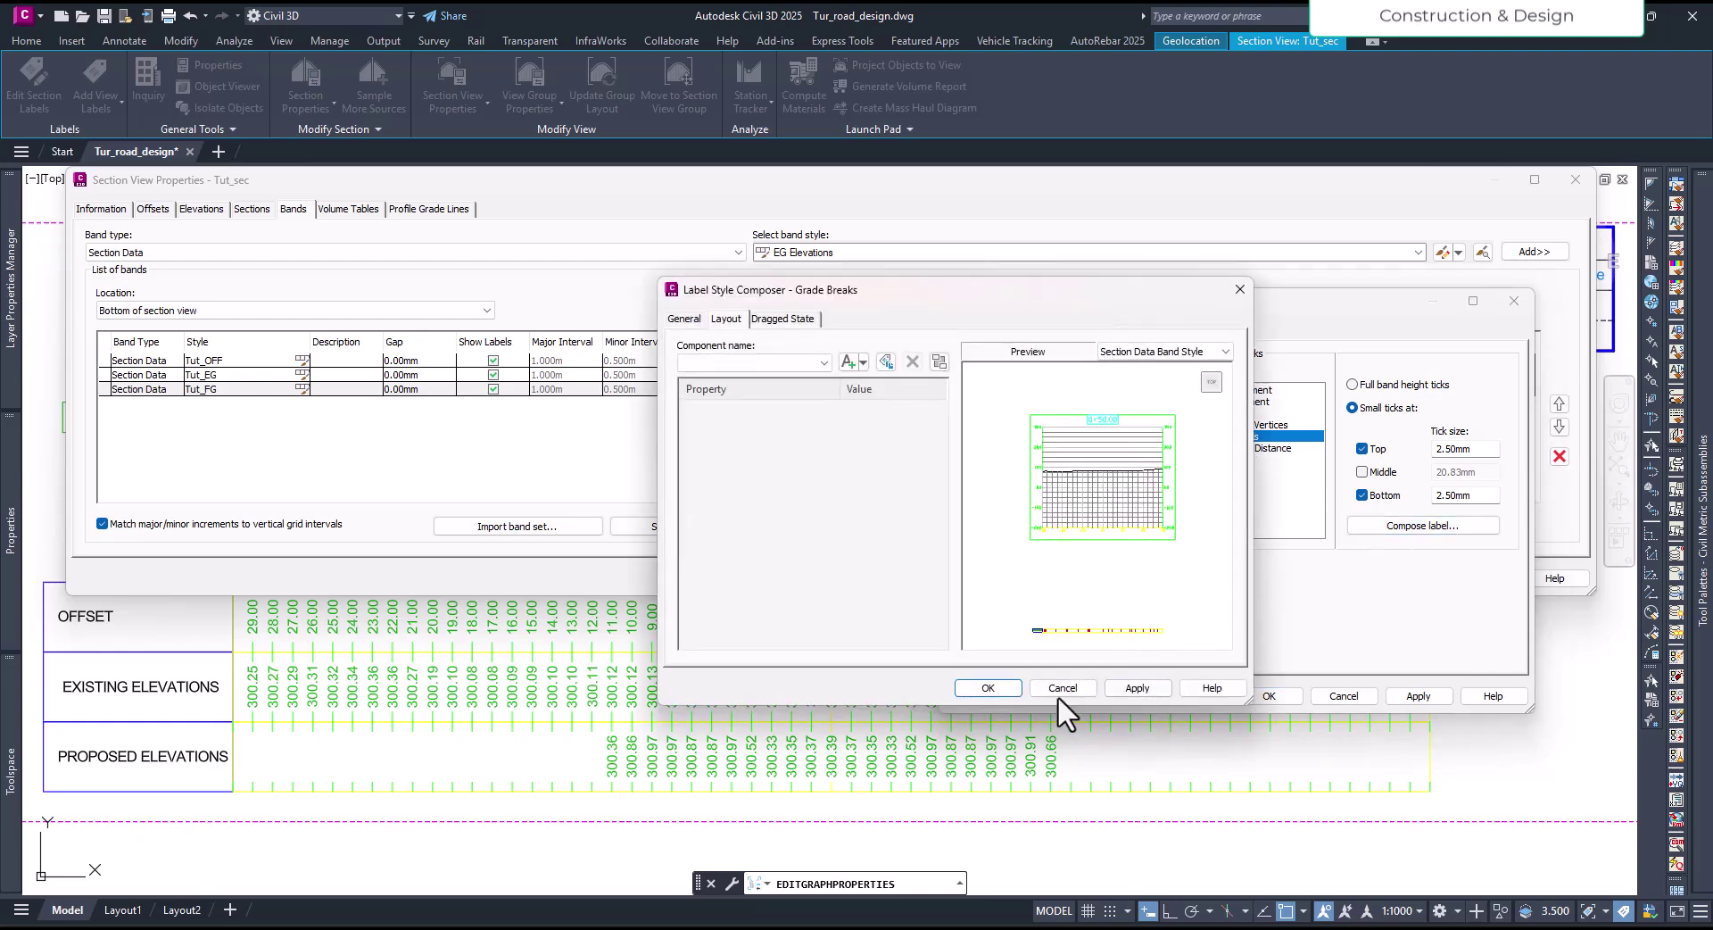
{"action": "left_click", "coordinate": [1058, 689]}
{"action": "left_click_drag", "start_coordinate": [1439, 456], "coordinate": [1426, 456]}
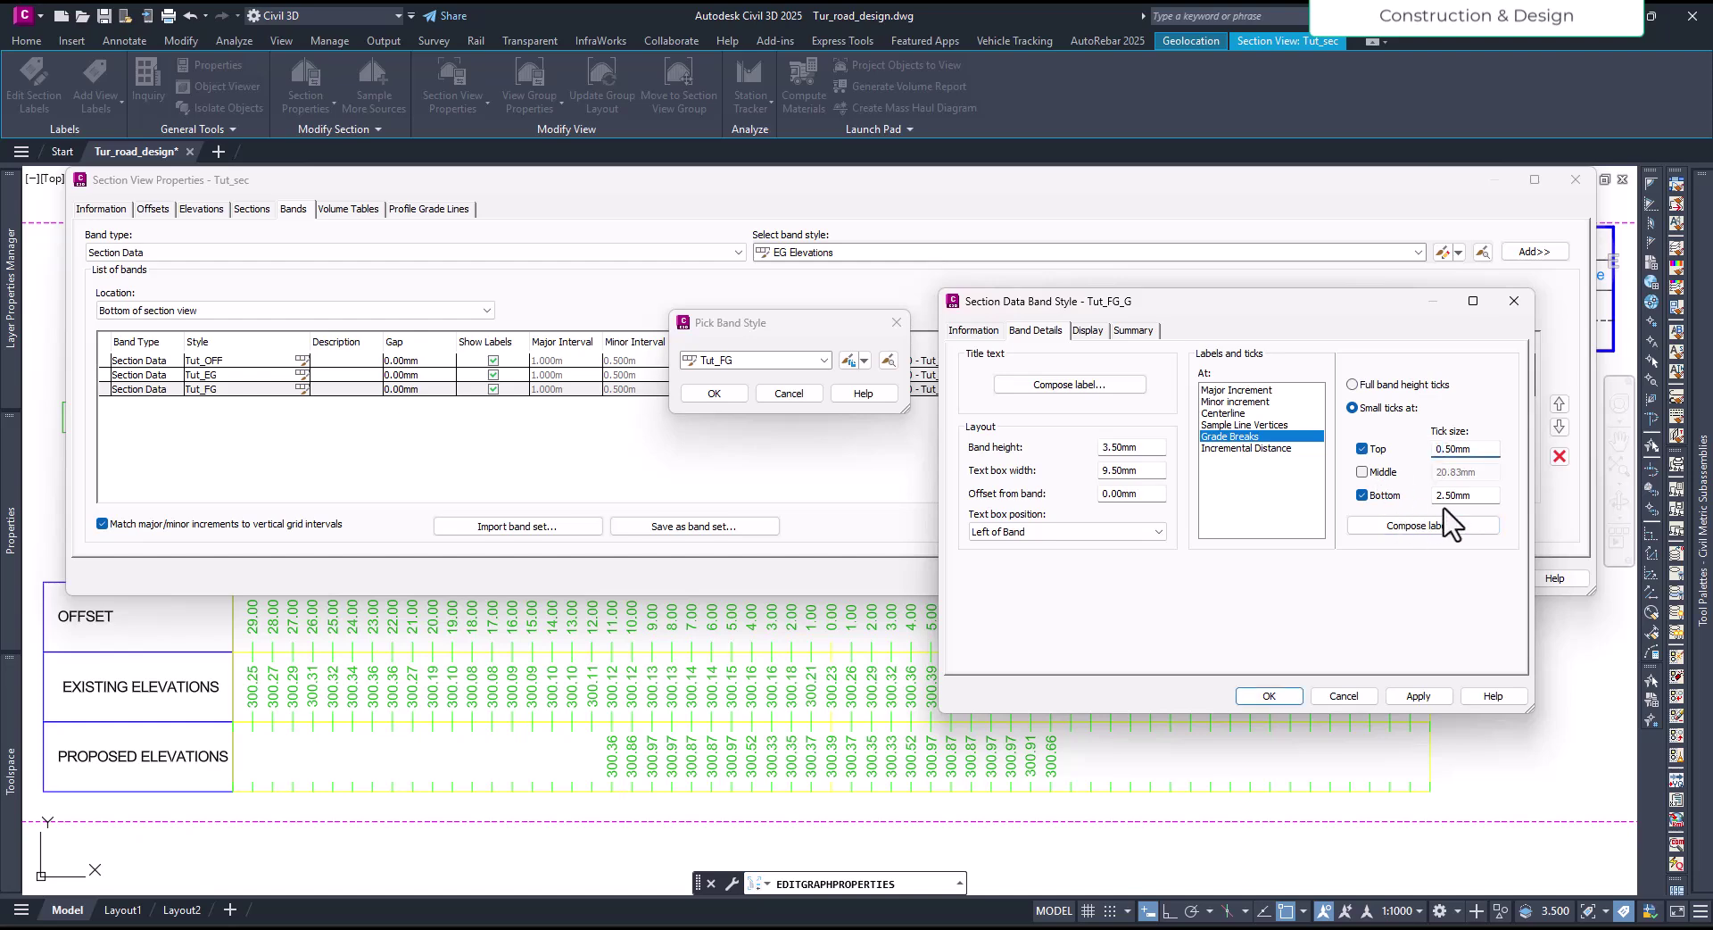
{"action": "left_click_drag", "start_coordinate": [1442, 496], "coordinate": [1431, 496]}
Step: Add a text component named GradeBreakLevel to the grade breaks label and set its anchor point to Band Middle
{"action": "left_click", "coordinate": [1428, 526]}
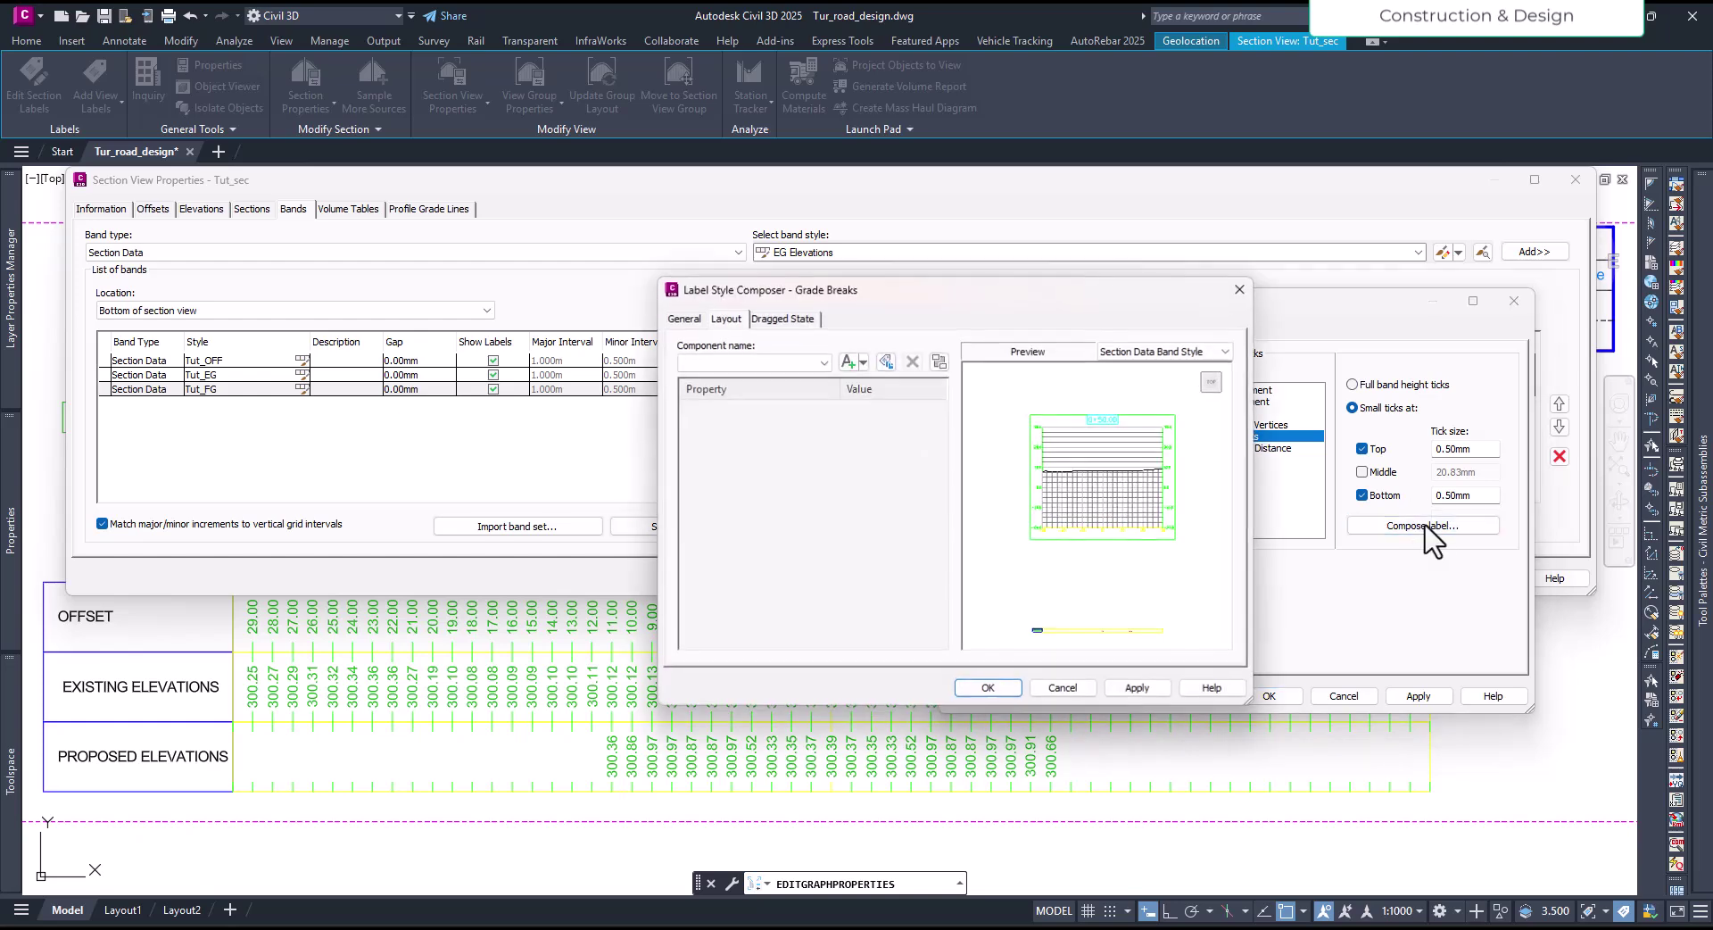
{"action": "left_click", "coordinate": [863, 363]}
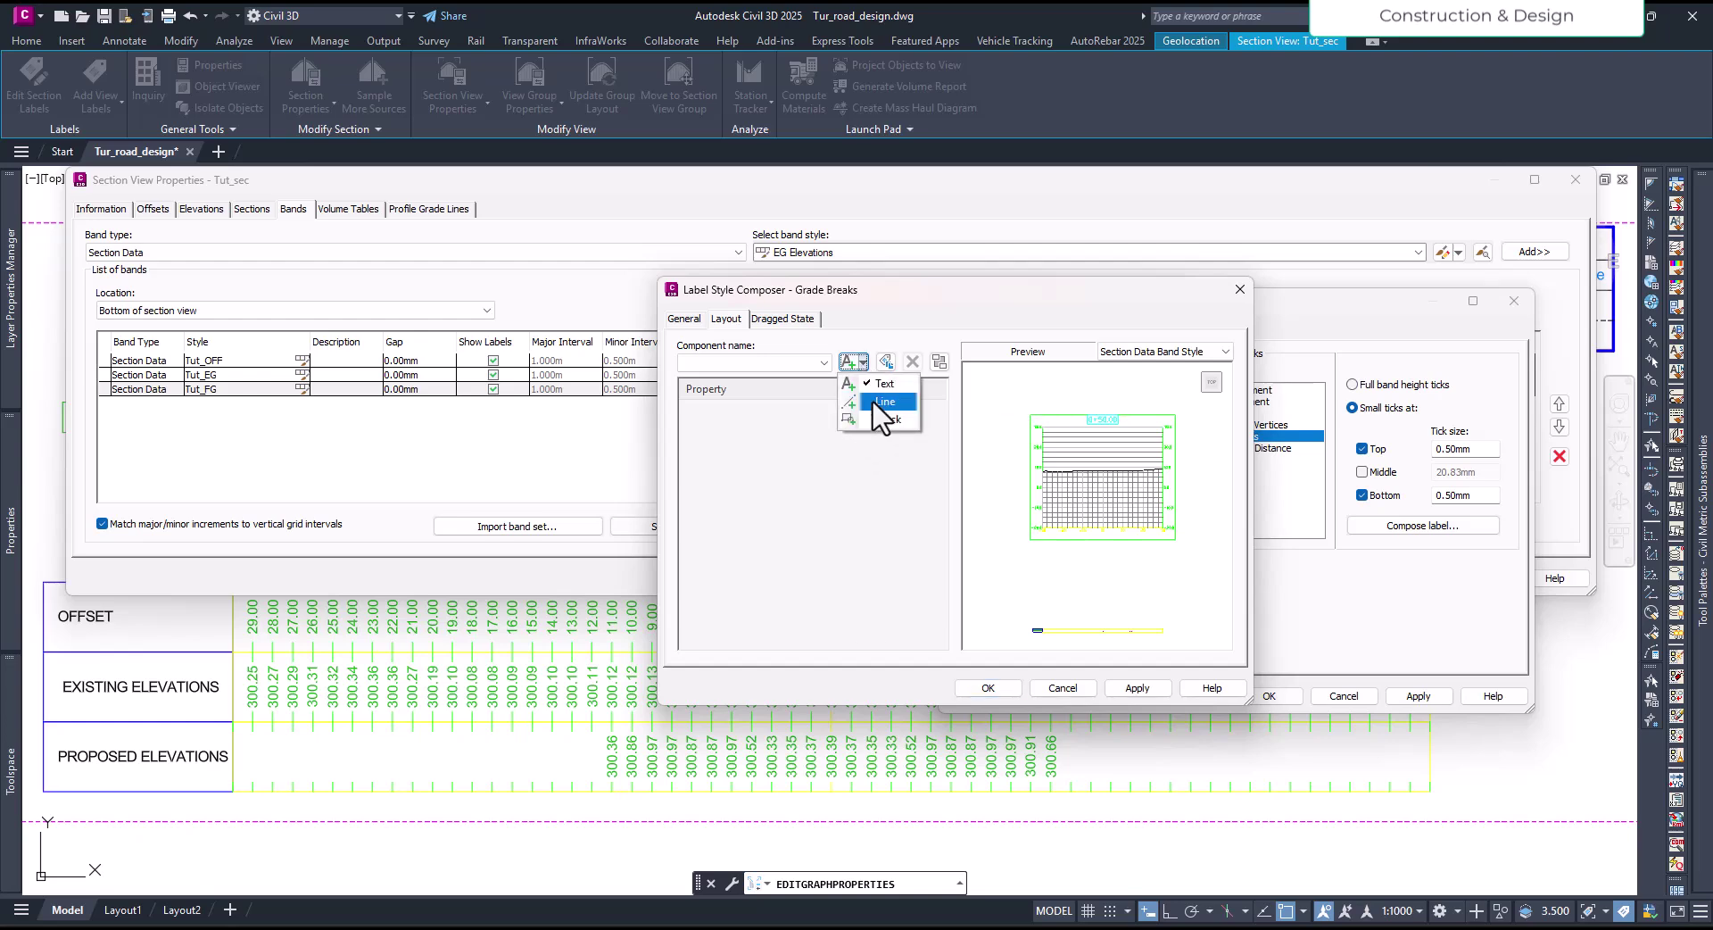
{"action": "left_click", "coordinate": [881, 401]}
{"action": "left_click", "coordinate": [890, 427]}
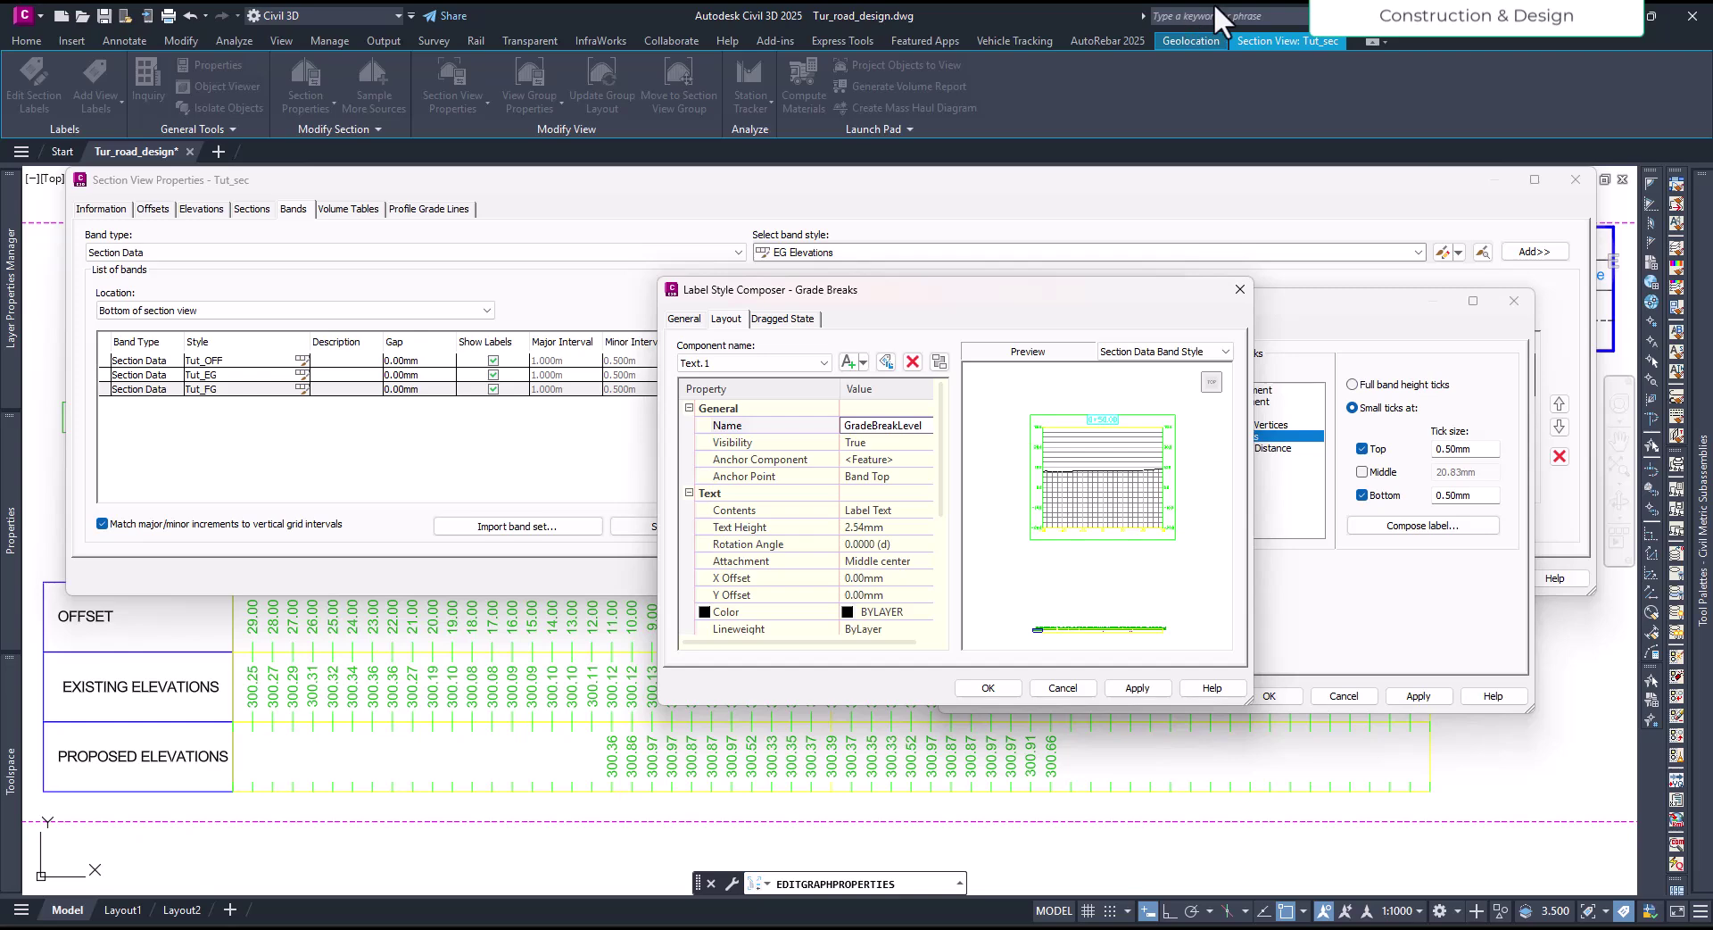
{"action": "left_click", "coordinate": [911, 480]}
{"action": "left_click", "coordinate": [912, 480]}
{"action": "left_click", "coordinate": [909, 508]}
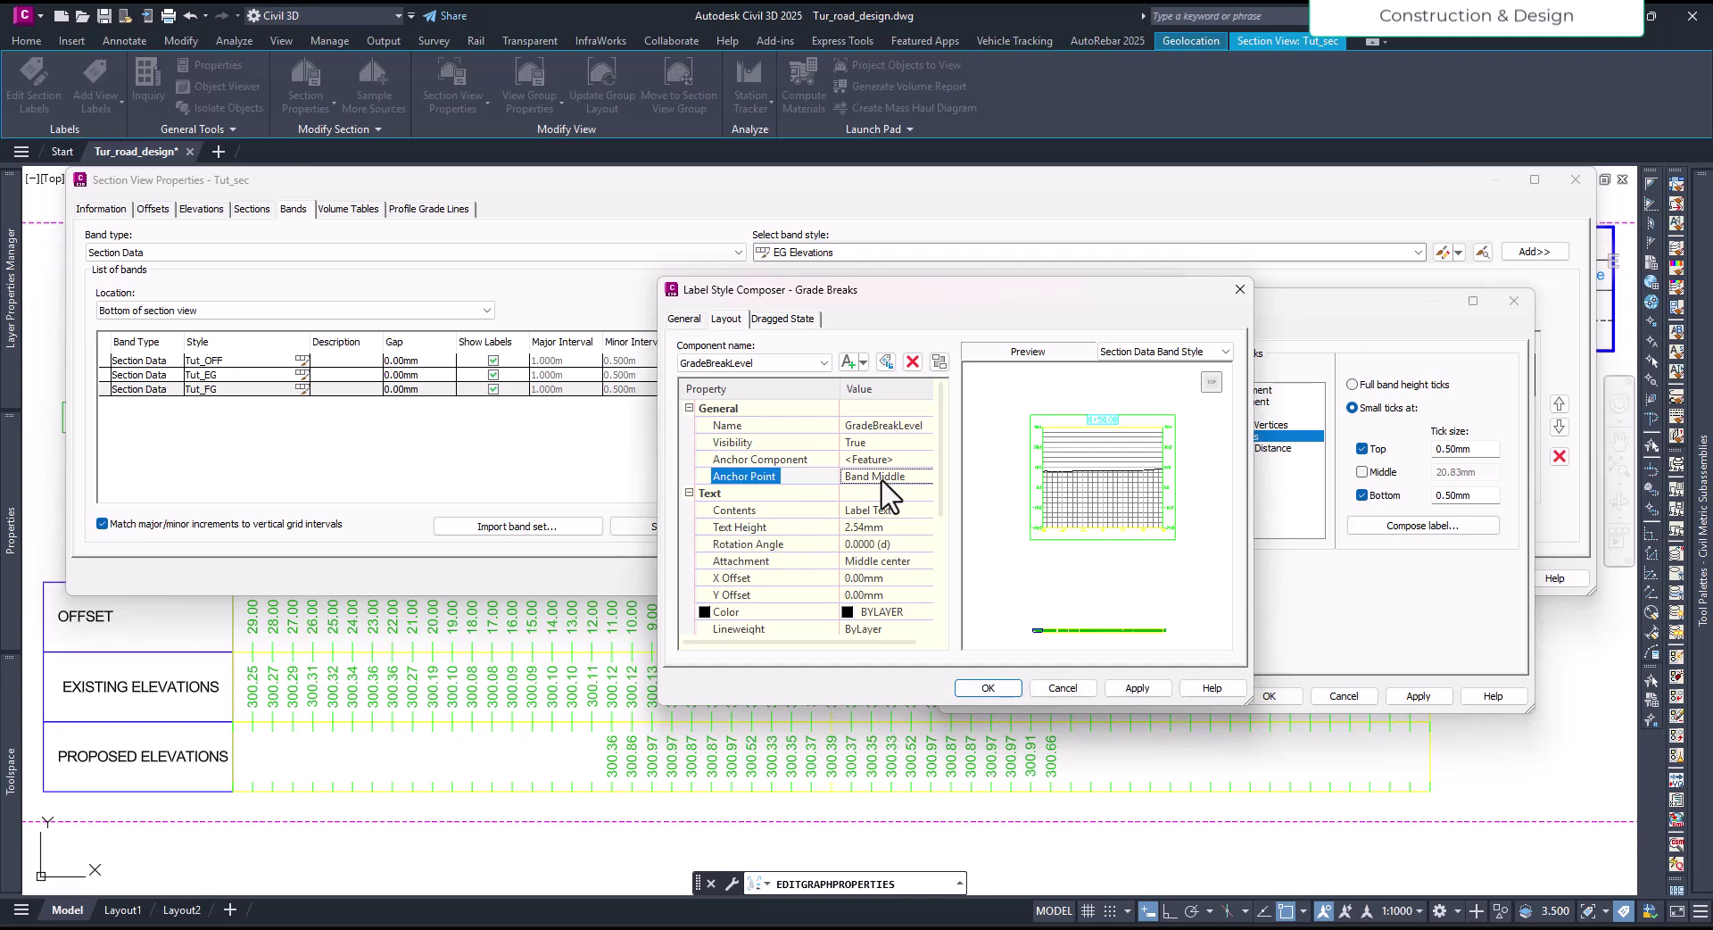
Step: Replace the GradeBreakLevel component's default label text with the Section1 Elevation property at 0.01 precision
{"action": "left_click", "coordinate": [906, 513]}
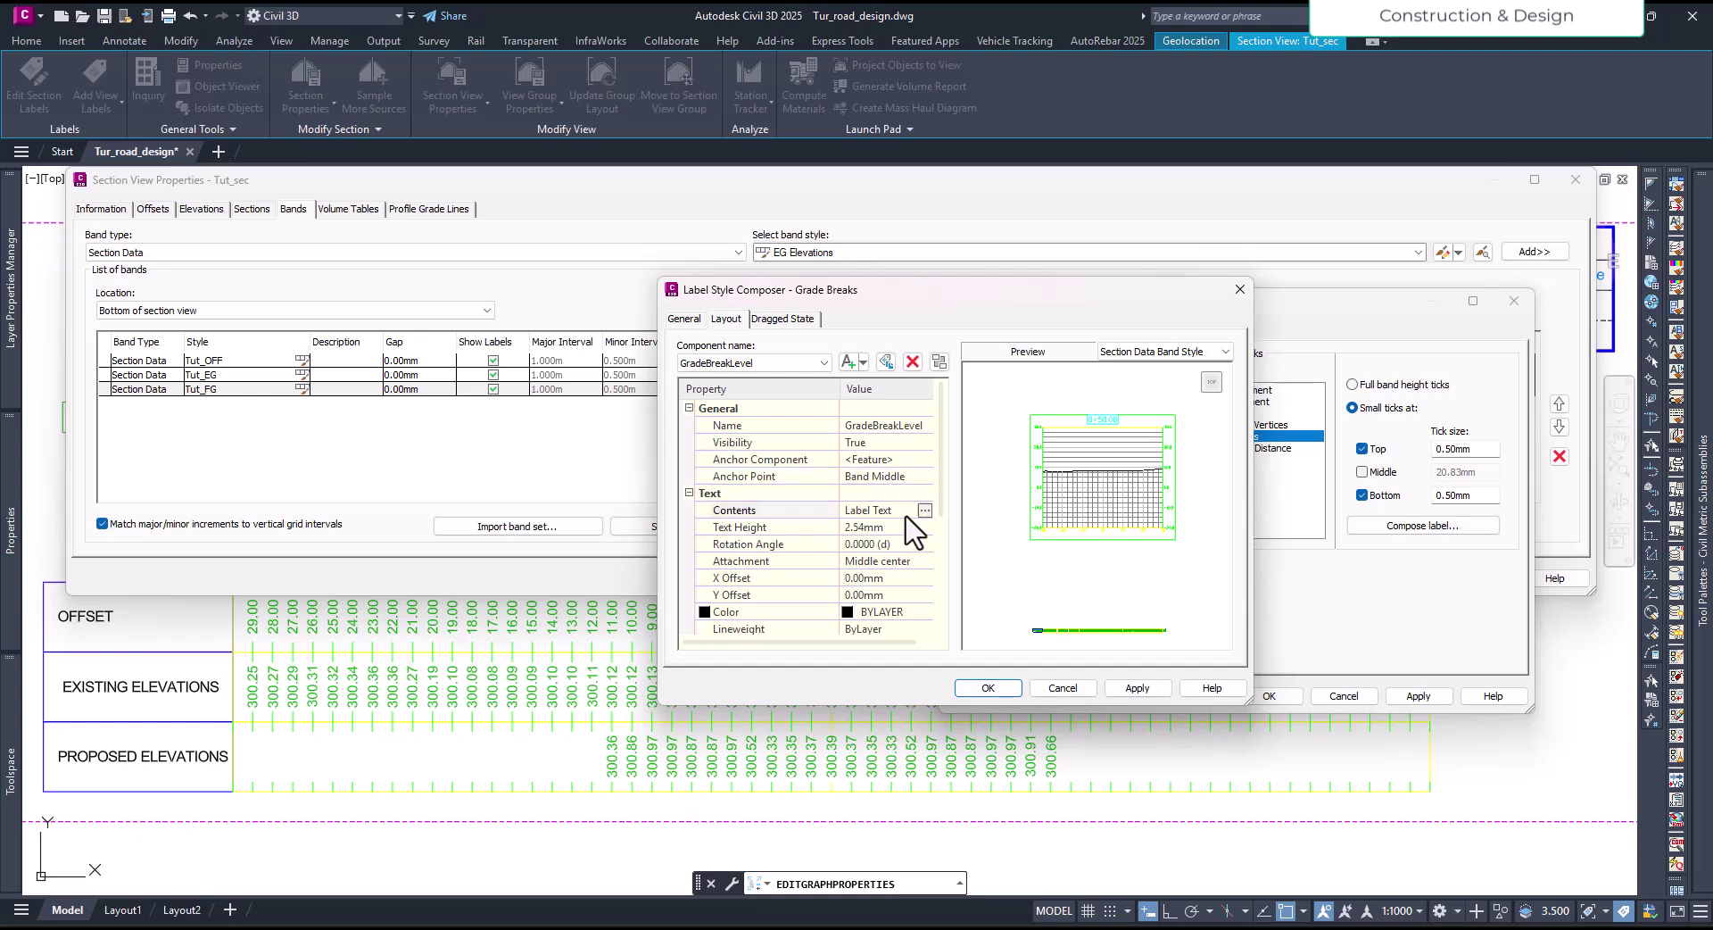
{"action": "left_click", "coordinate": [924, 509]}
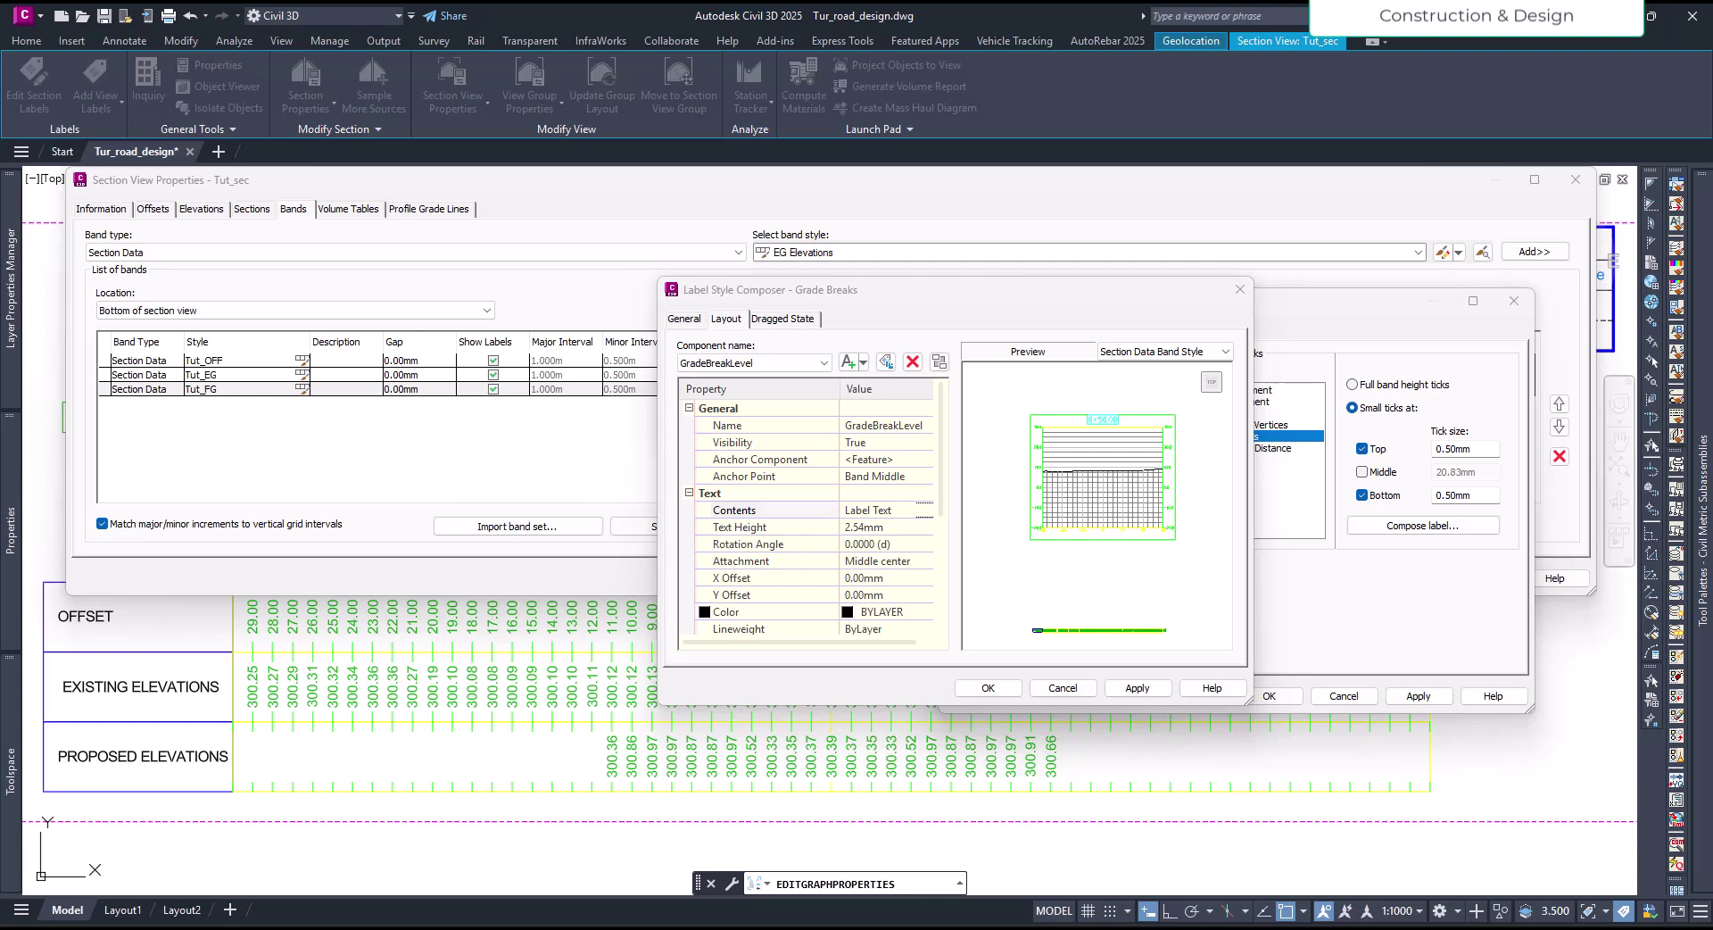
{"action": "left_click_drag", "start_coordinate": [624, 268], "coordinate": [554, 263]}
{"action": "left_click_drag", "start_coordinate": [750, 297], "coordinate": [619, 306]}
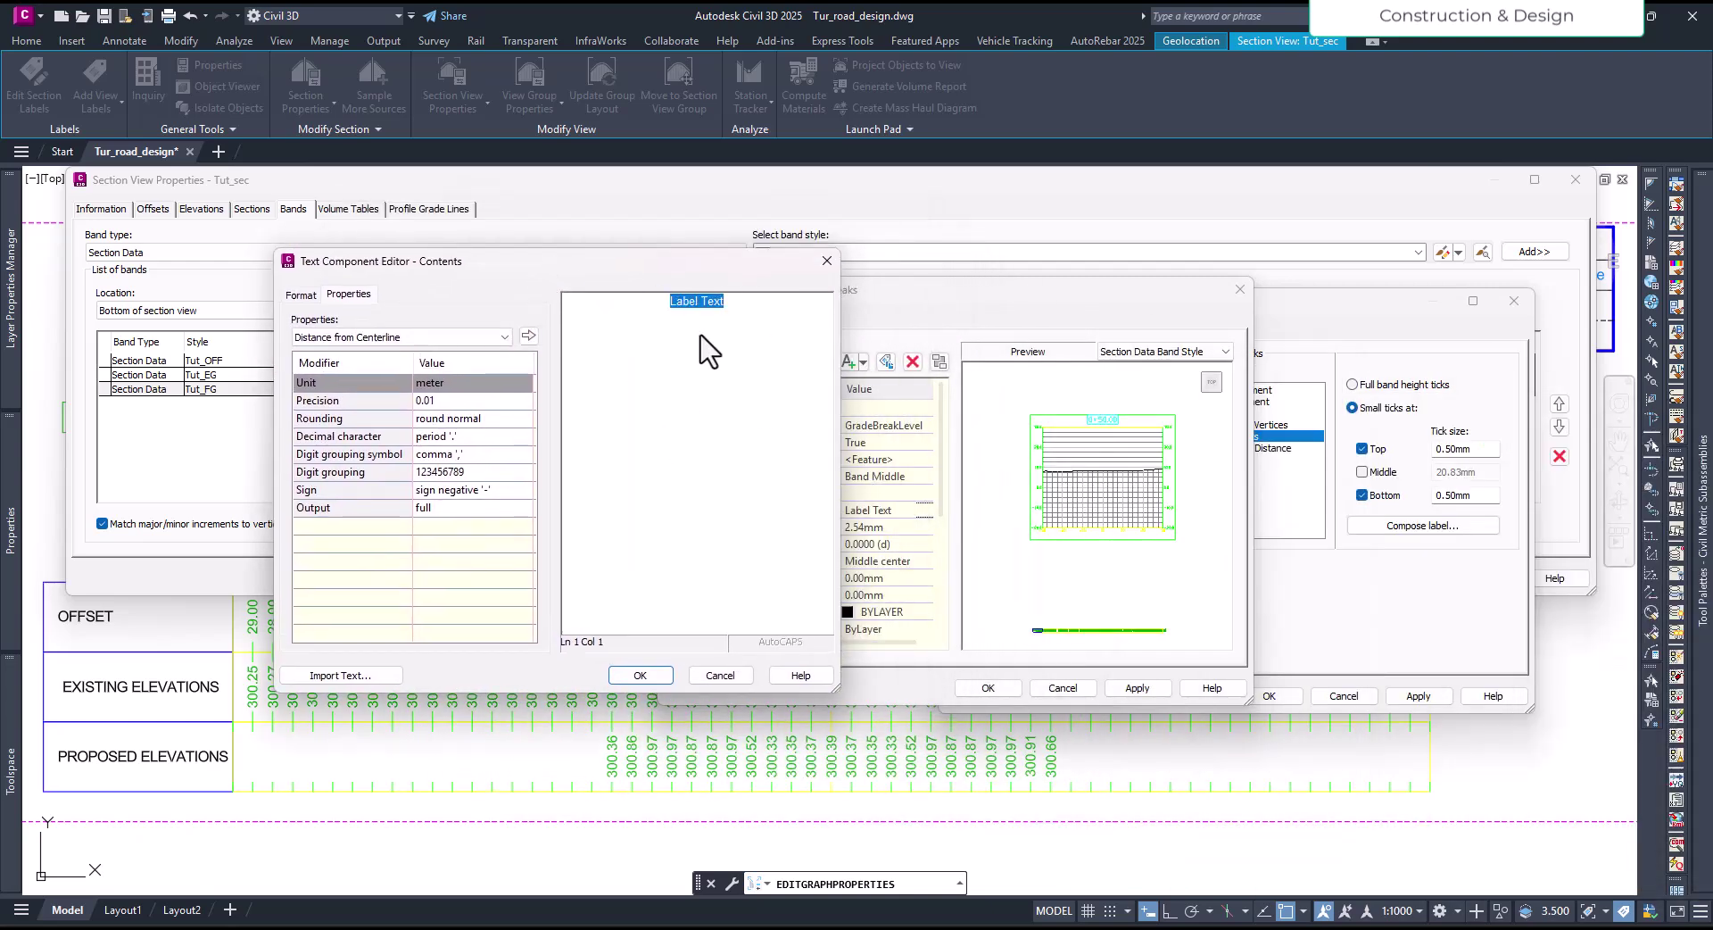
{"action": "left_click", "coordinate": [416, 338]}
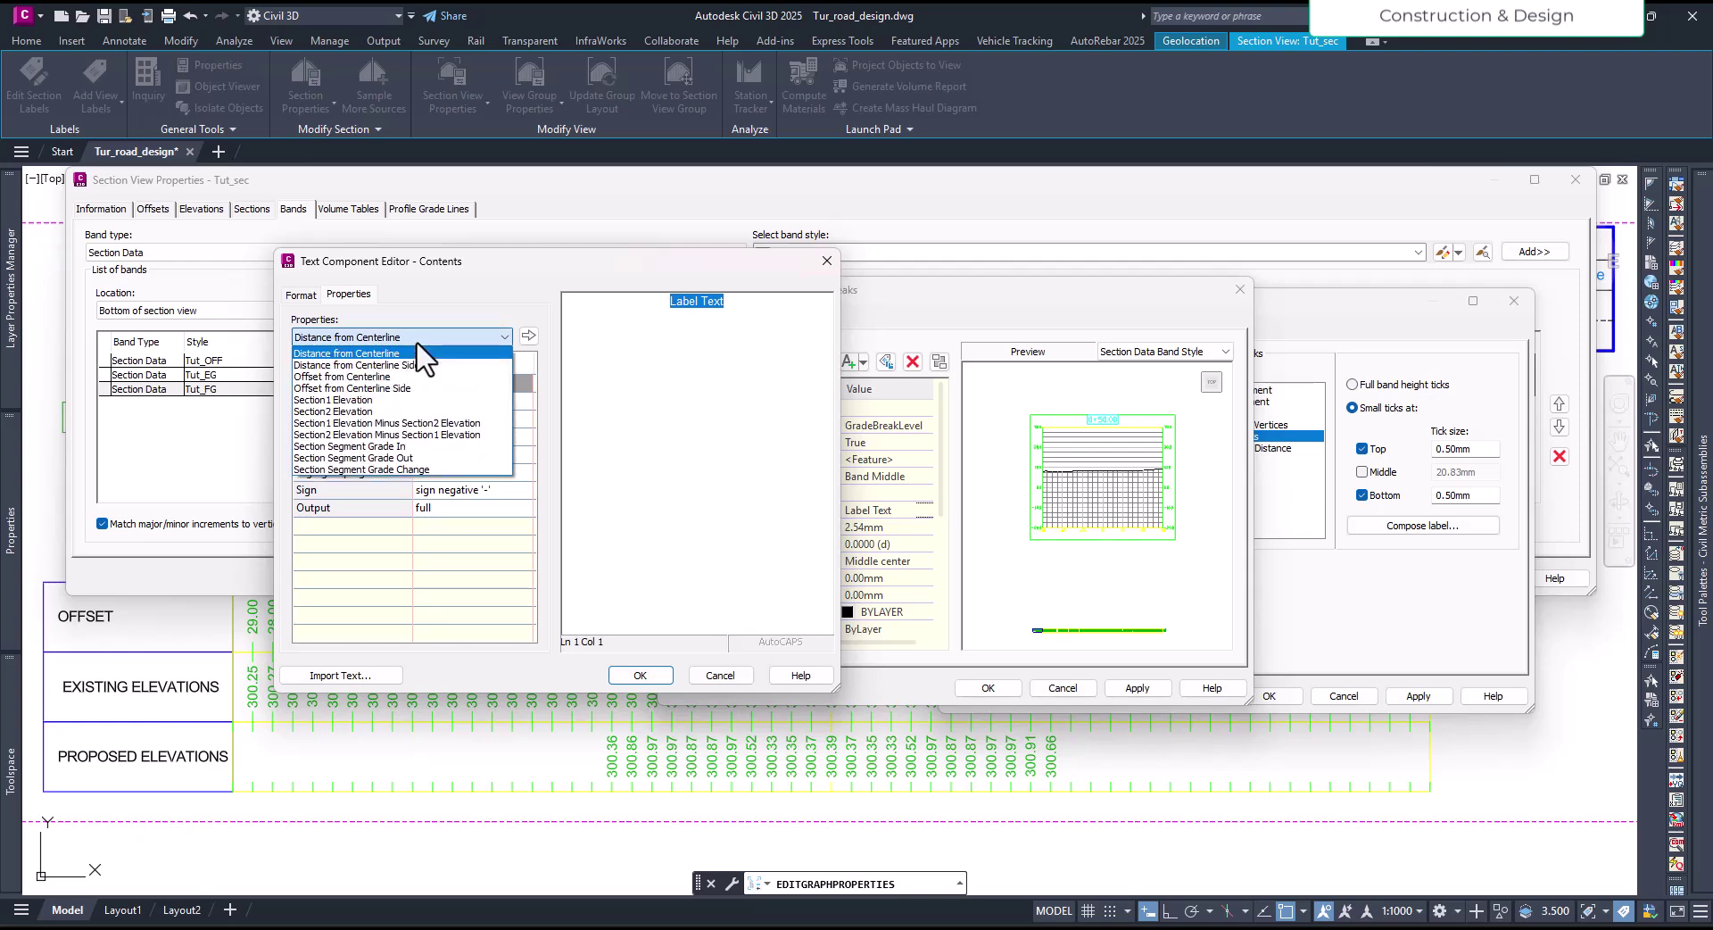
{"action": "left_click", "coordinate": [412, 401]}
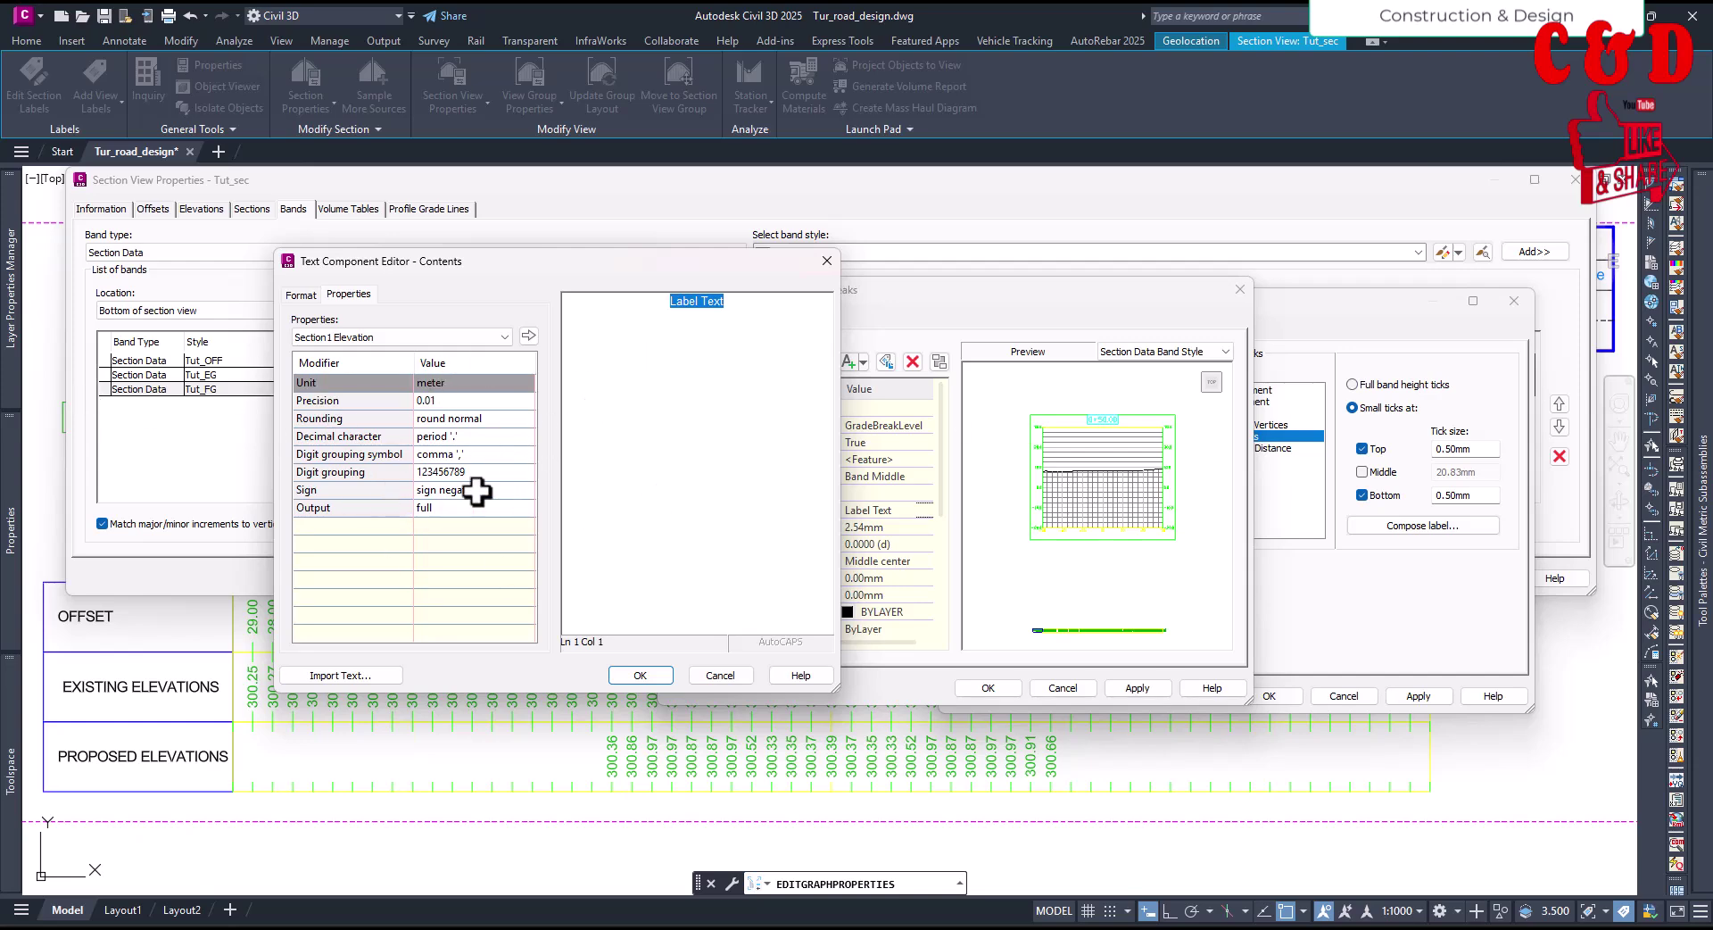
{"action": "left_click", "coordinate": [528, 335]}
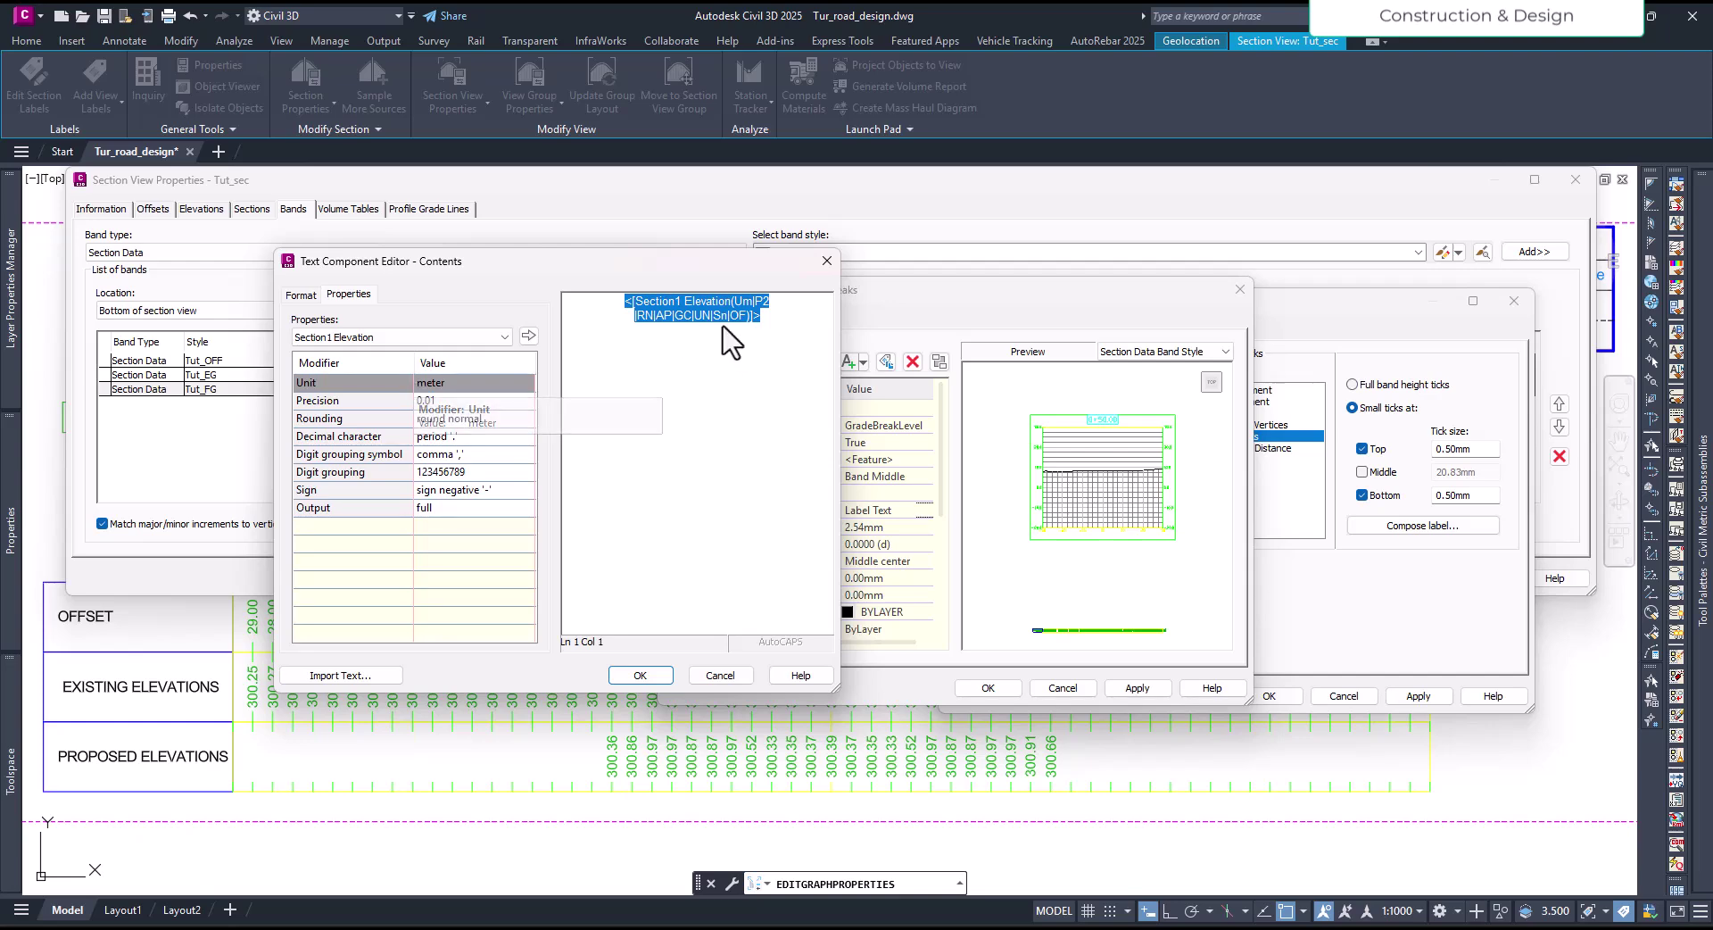
{"action": "left_click", "coordinate": [639, 675]}
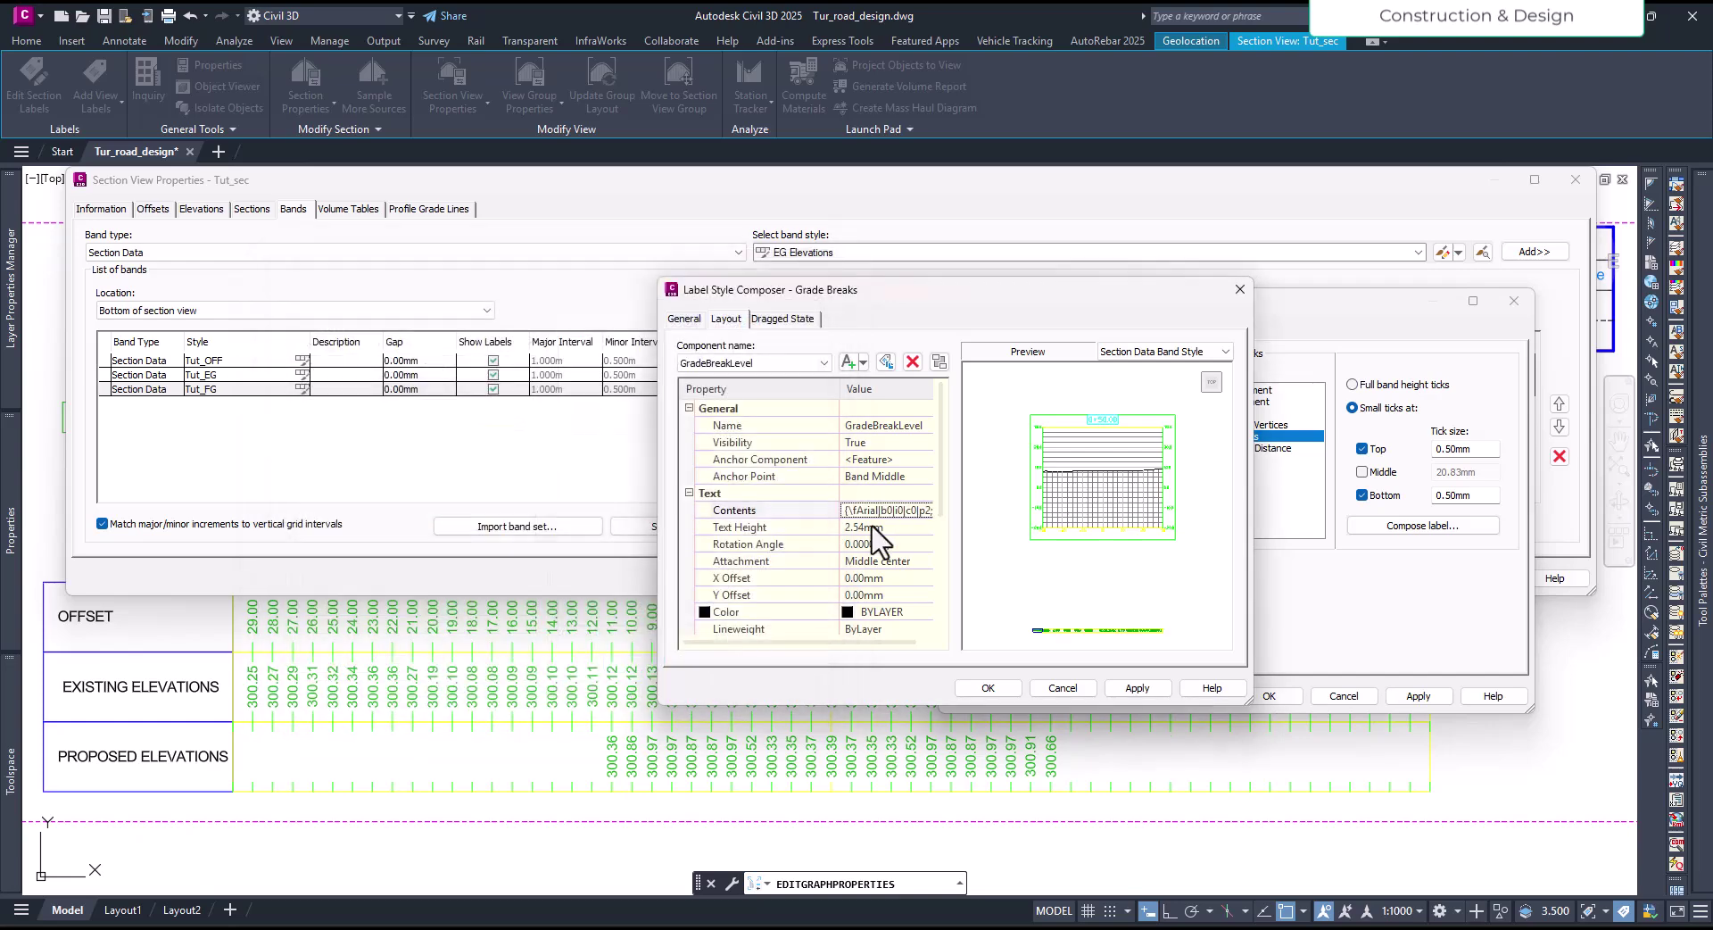
Step: Set the GradeBreakLevel text height to 0.50 mm and check the labels in the preview
{"action": "left_click", "coordinate": [875, 527]}
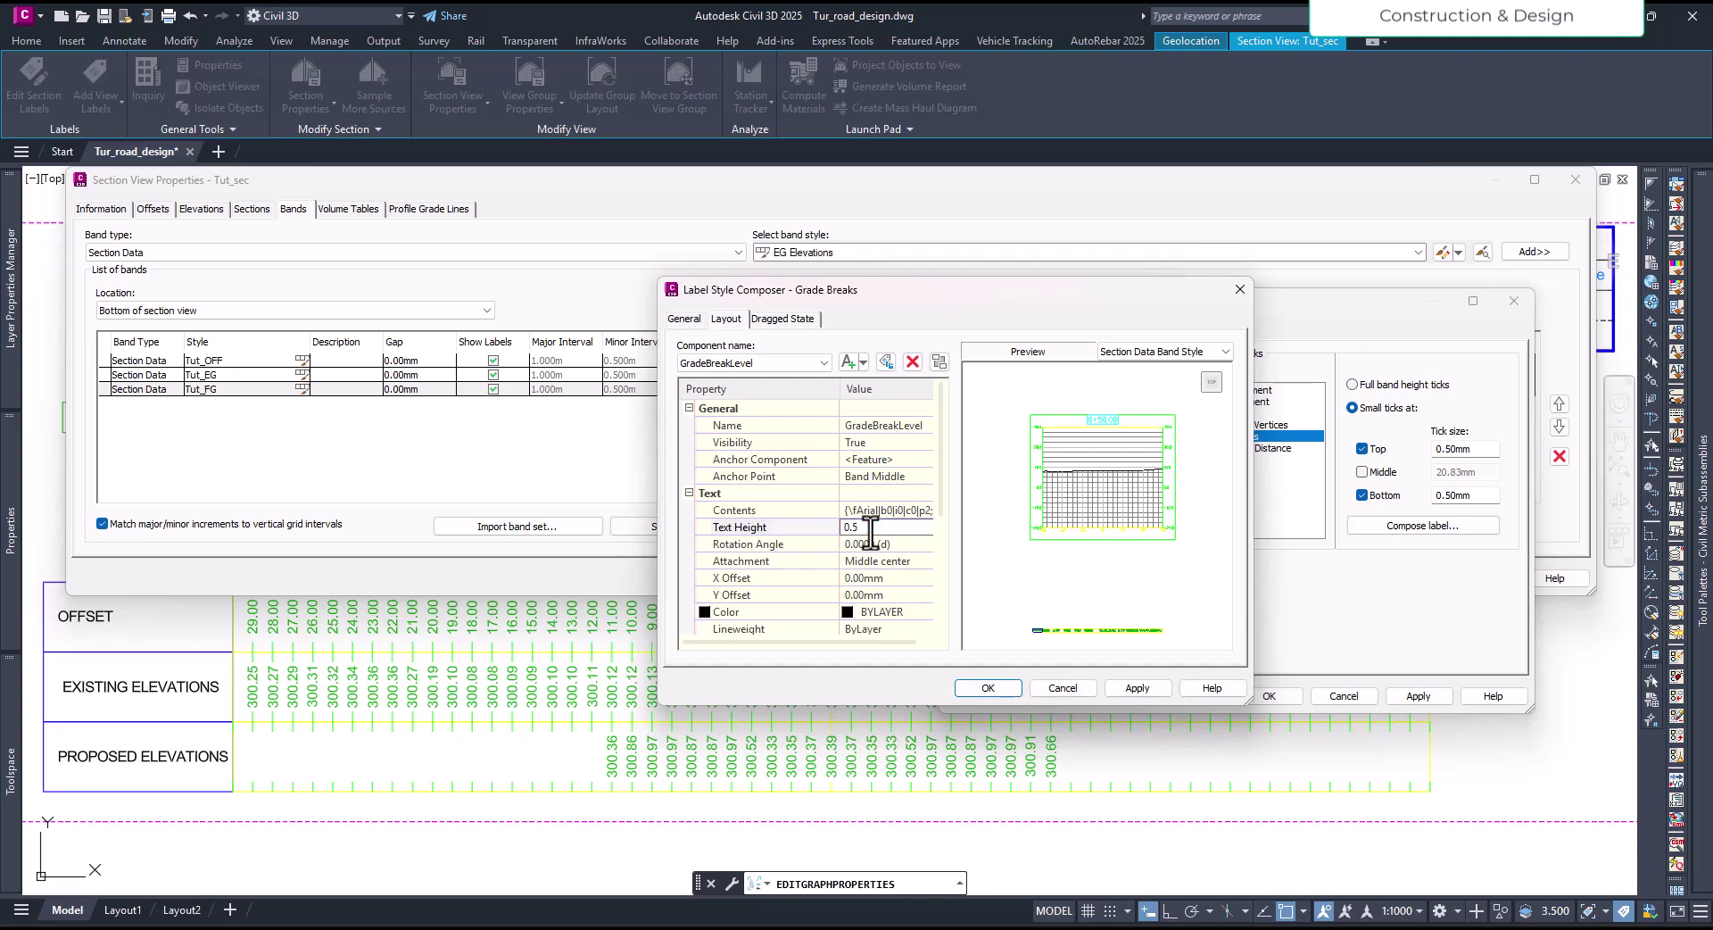
{"action": "key", "text": "Return"}
{"action": "scroll", "coordinate": [879, 600], "scroll_direction": "down", "scroll_amount": 3}
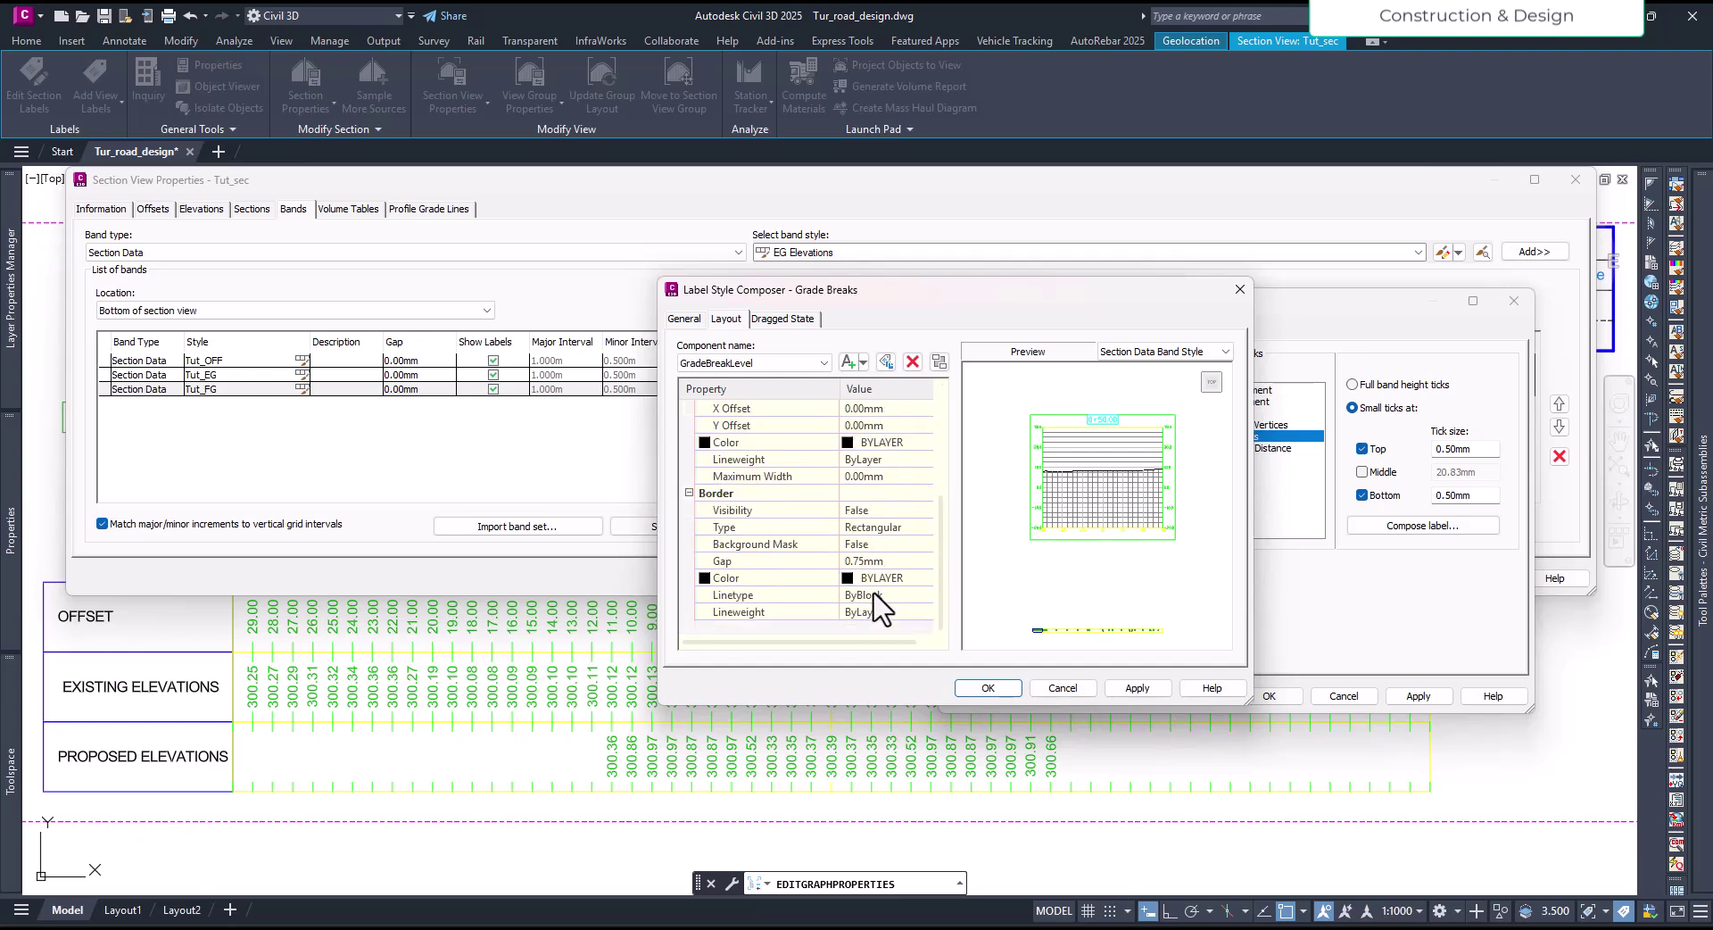
{"action": "scroll", "coordinate": [879, 600], "scroll_direction": "up", "scroll_amount": 3}
{"action": "scroll", "coordinate": [1121, 600], "scroll_direction": "up", "scroll_amount": 3}
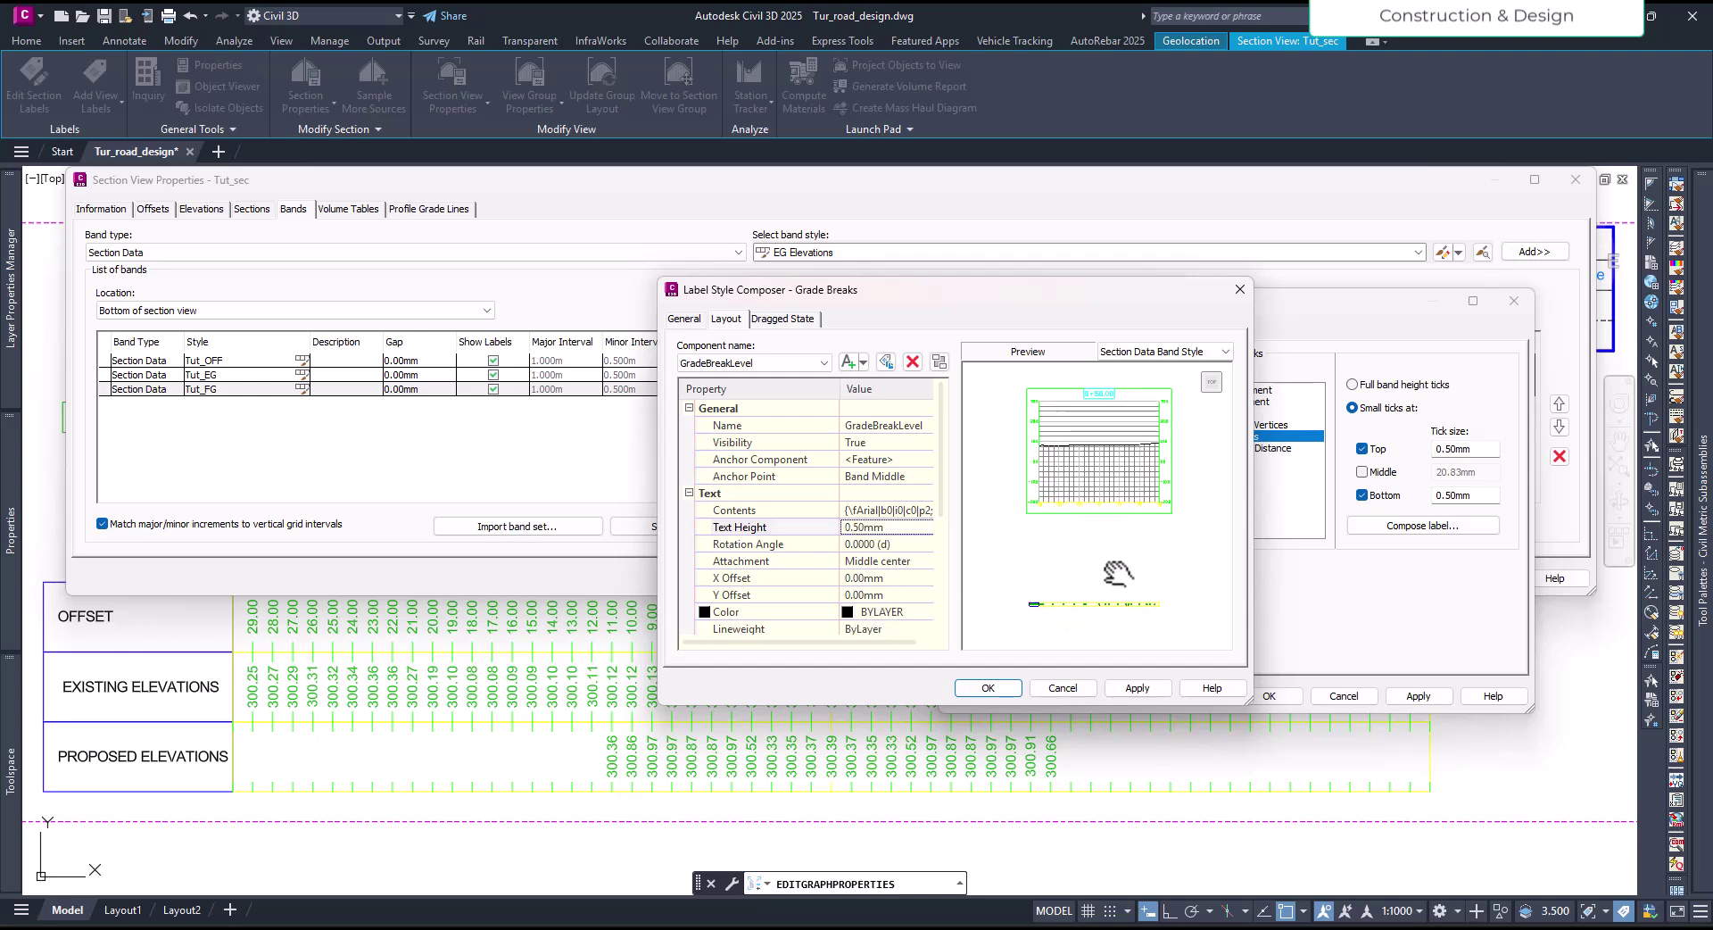
{"action": "scroll", "coordinate": [1103, 536], "scroll_direction": "up", "scroll_amount": 5}
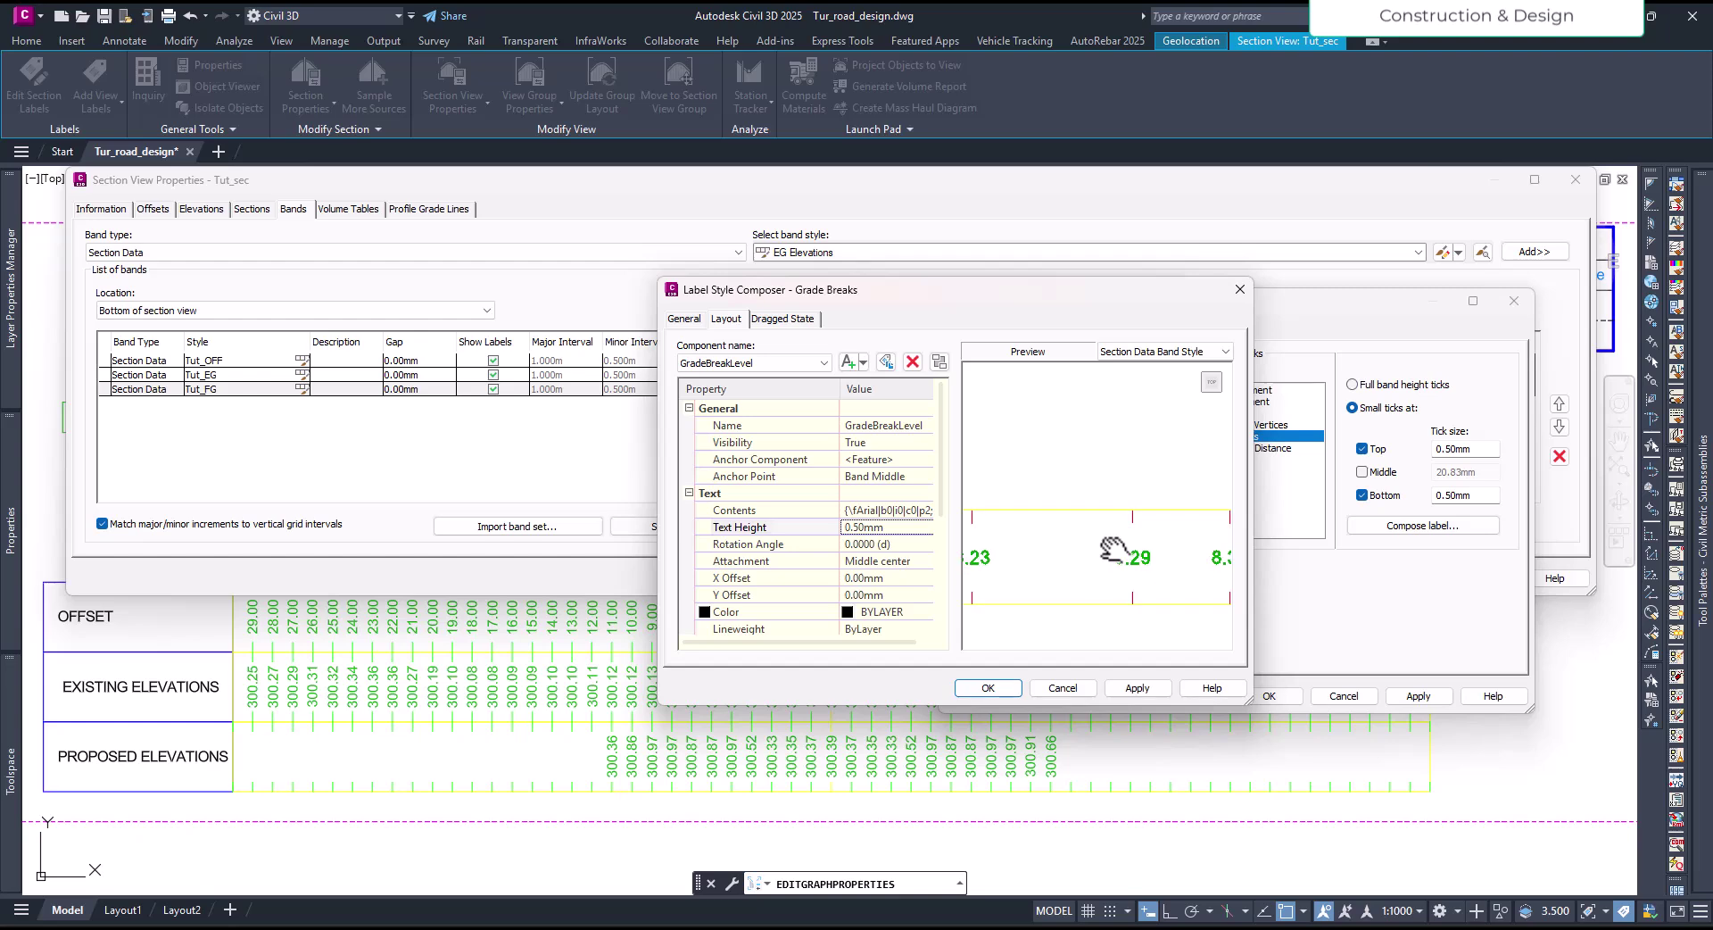
{"action": "scroll", "coordinate": [1122, 580], "scroll_direction": "down", "scroll_amount": 3}
{"action": "middle_click_drag", "start_coordinate": [1114, 589], "coordinate": [1162, 621]}
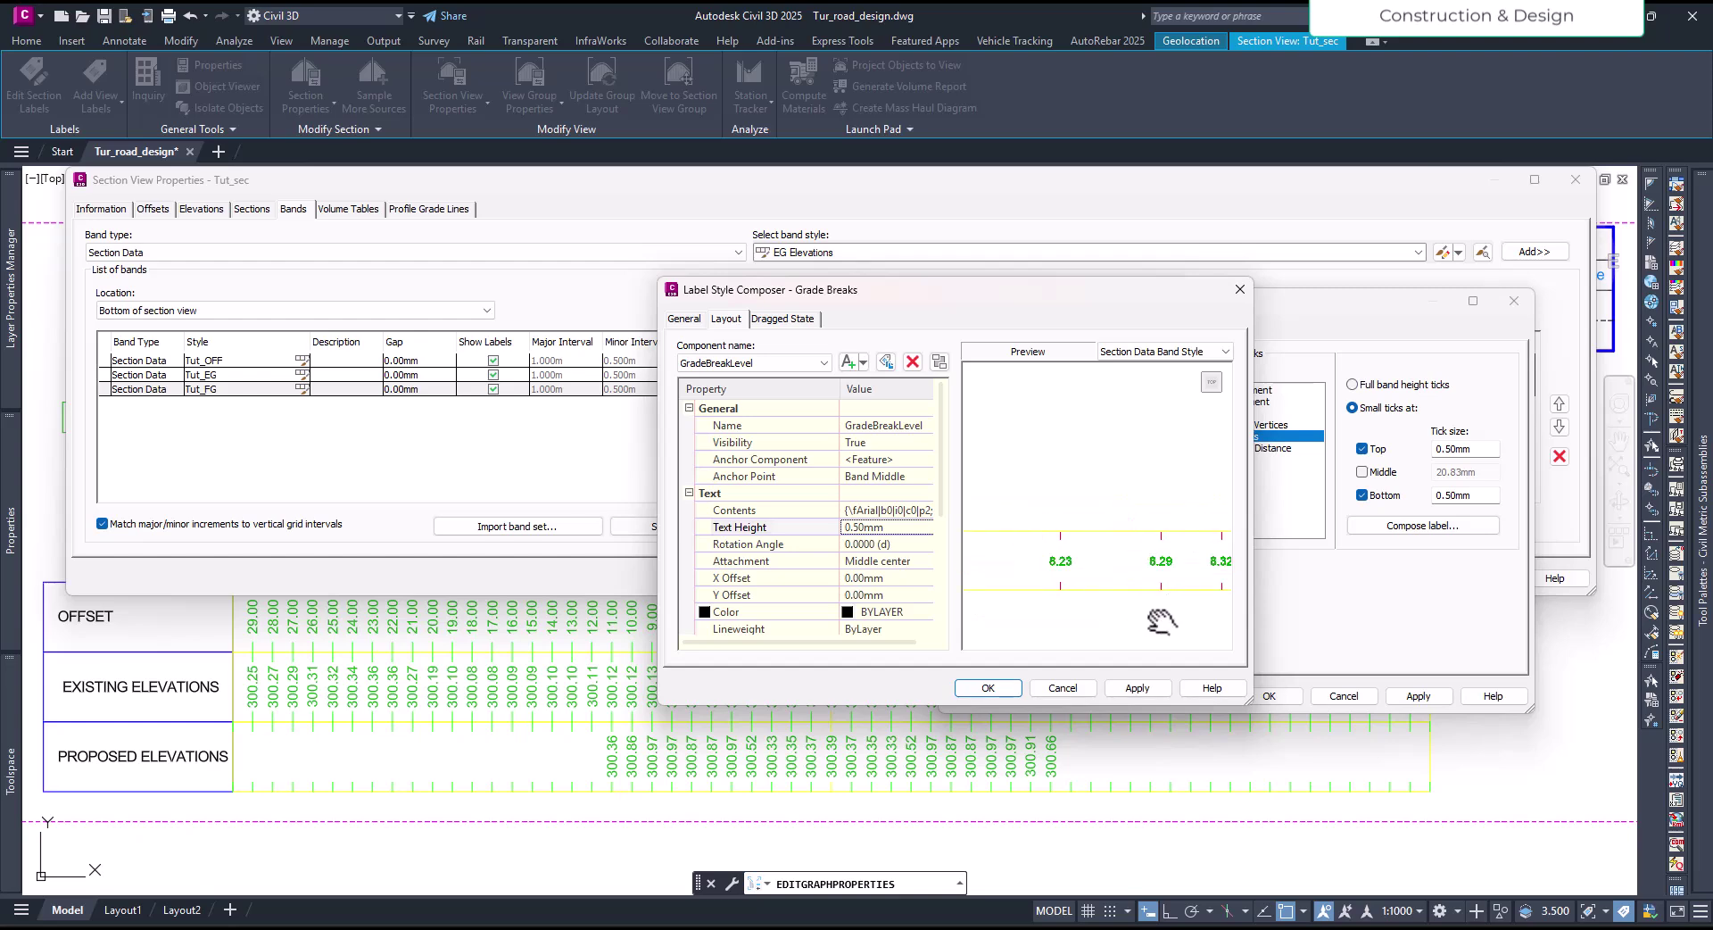
Step: Set the GradeBreakLevel text rotation angle to 90 degrees and accept the grade breaks label
{"action": "left_click", "coordinate": [885, 544]}
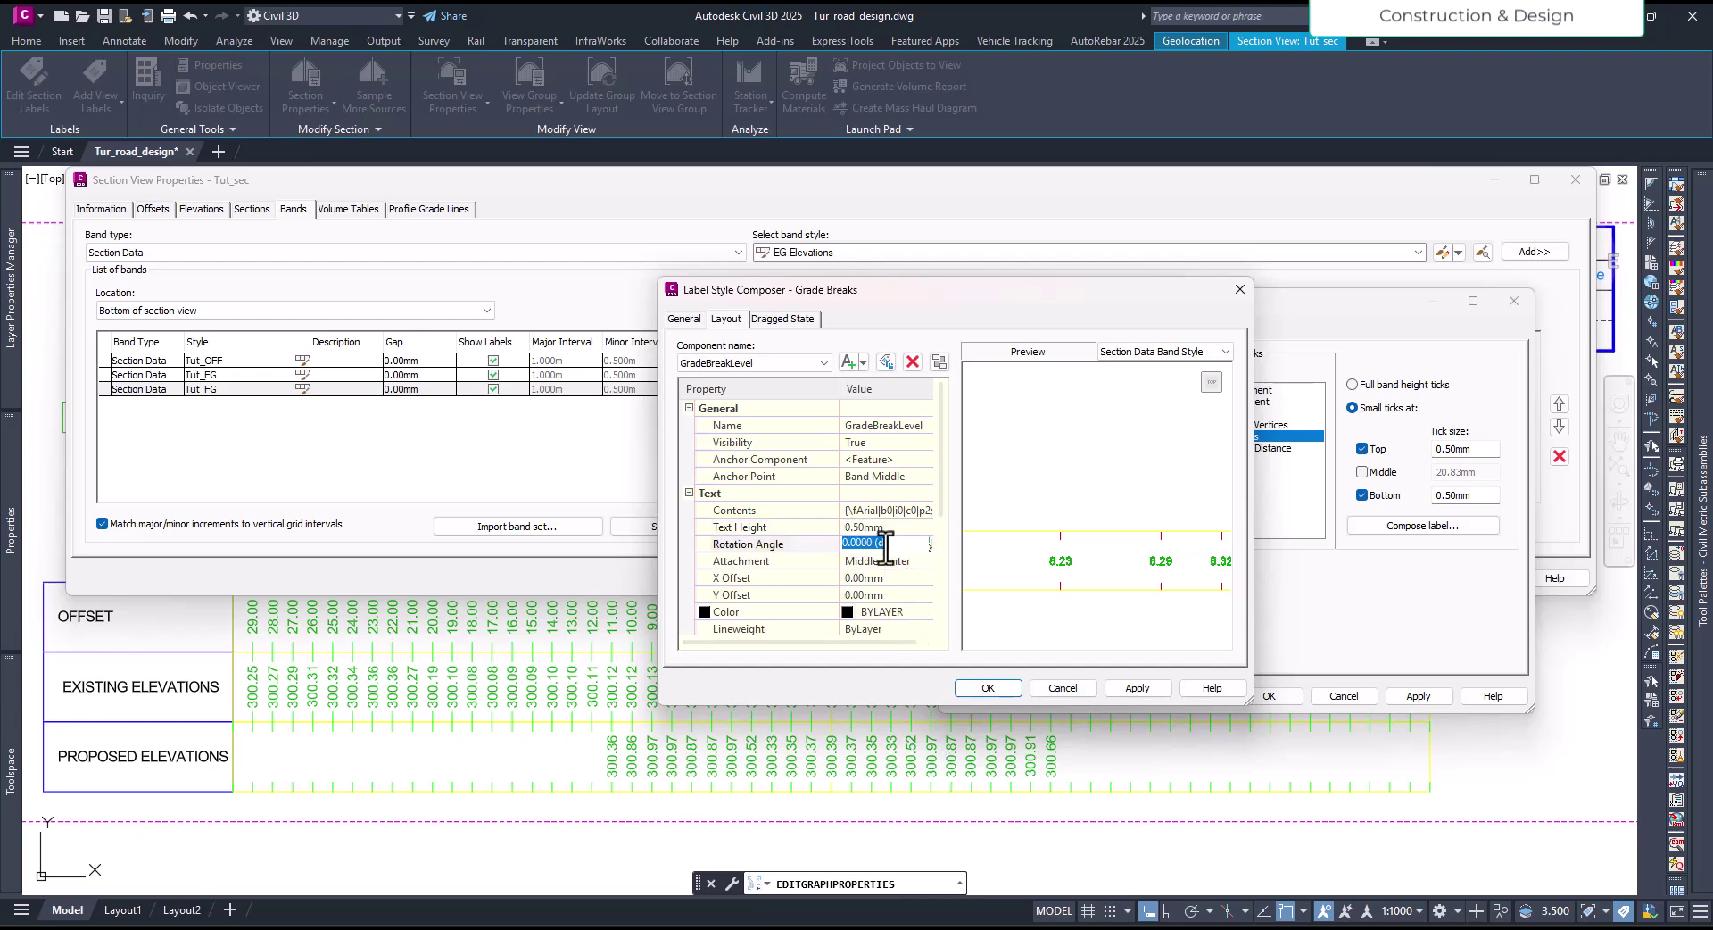
{"action": "key", "text": "Return"}
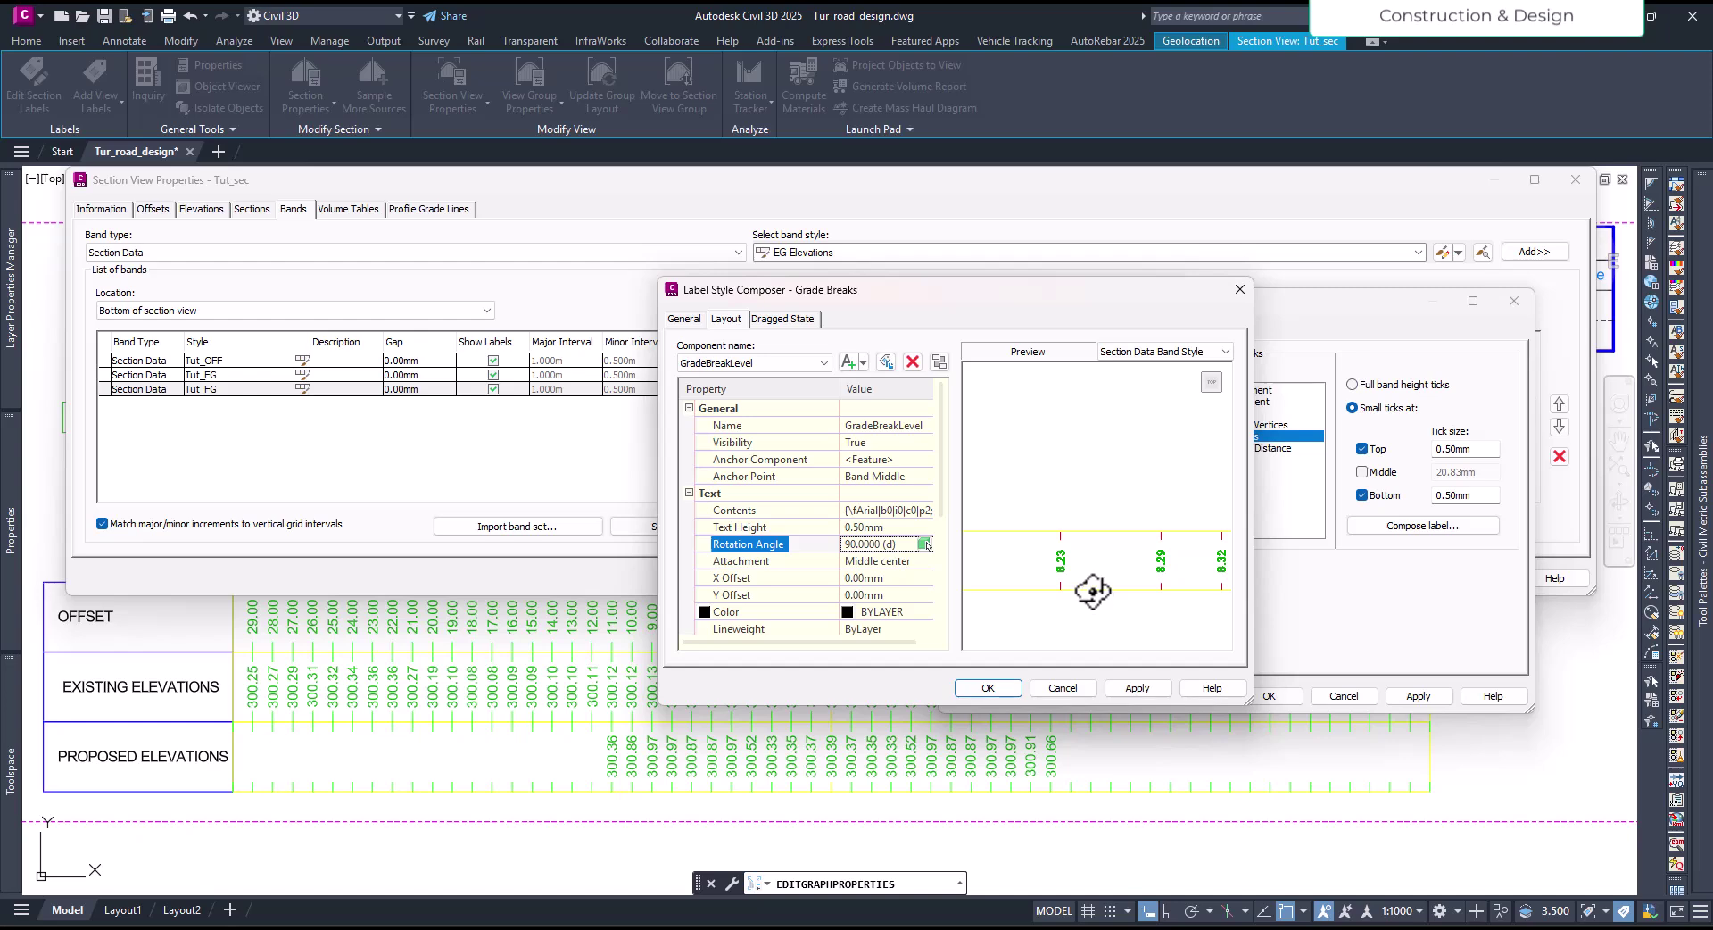
{"action": "left_click", "coordinate": [986, 687]}
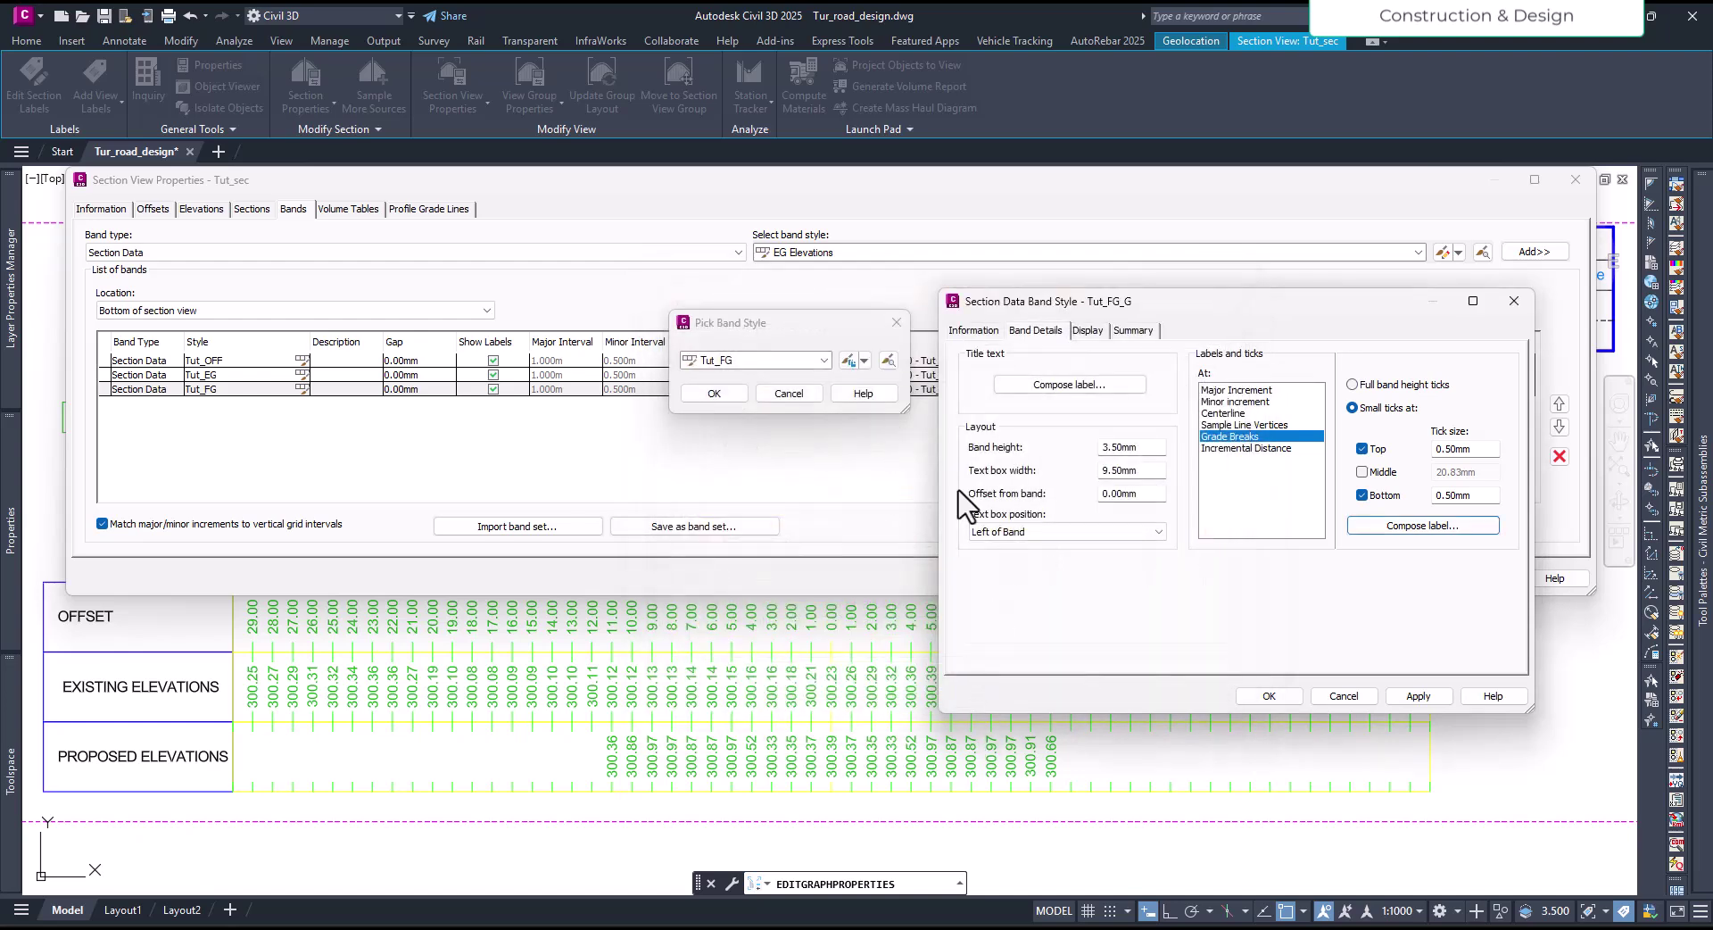
Step: Save the Tut_FG_G band style and apply it to the third section data band in place of Tut_FG
{"action": "left_click", "coordinate": [1278, 696]}
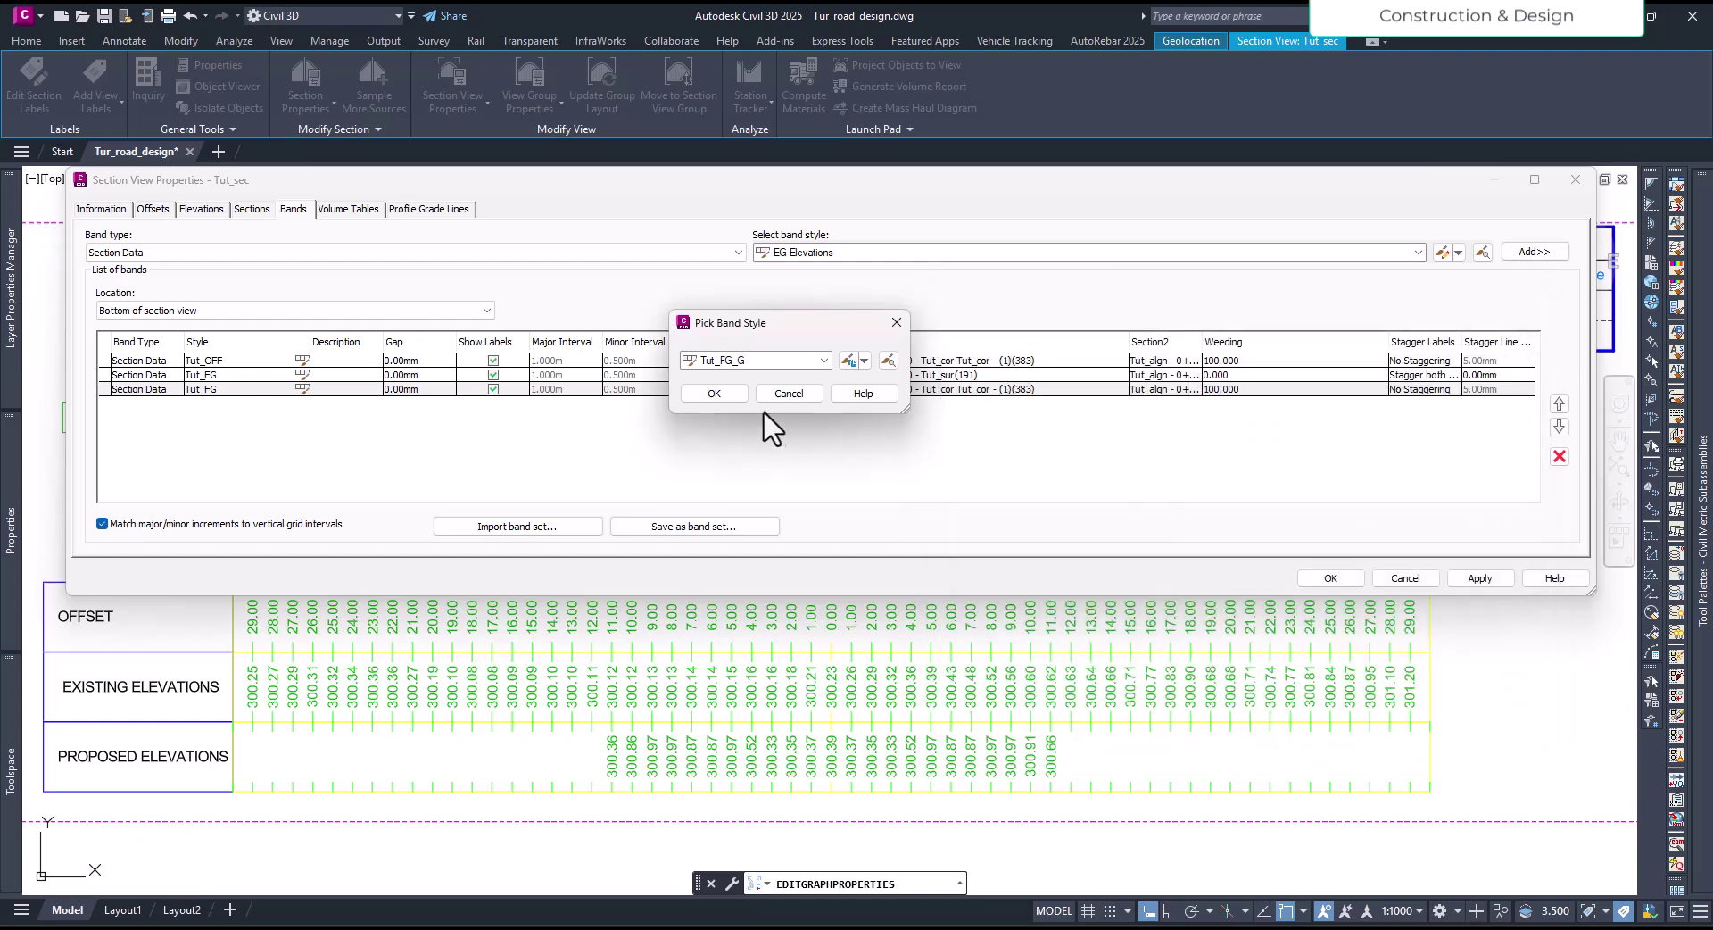
{"action": "left_click", "coordinate": [719, 396]}
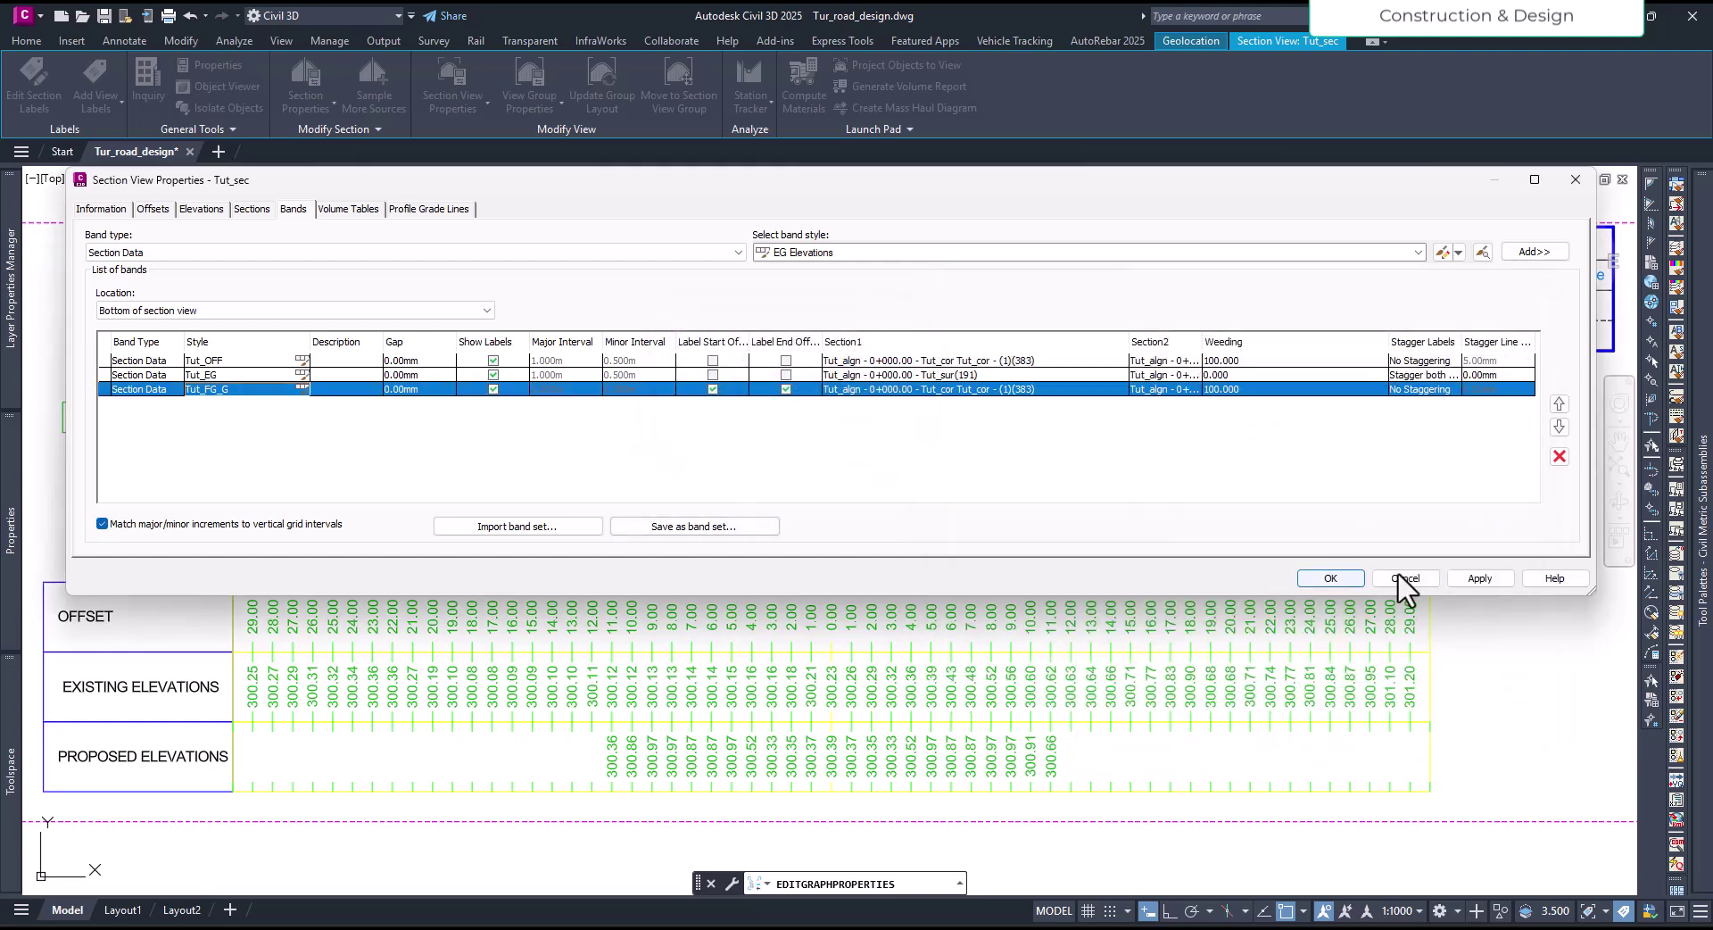
{"action": "left_click", "coordinate": [1479, 577]}
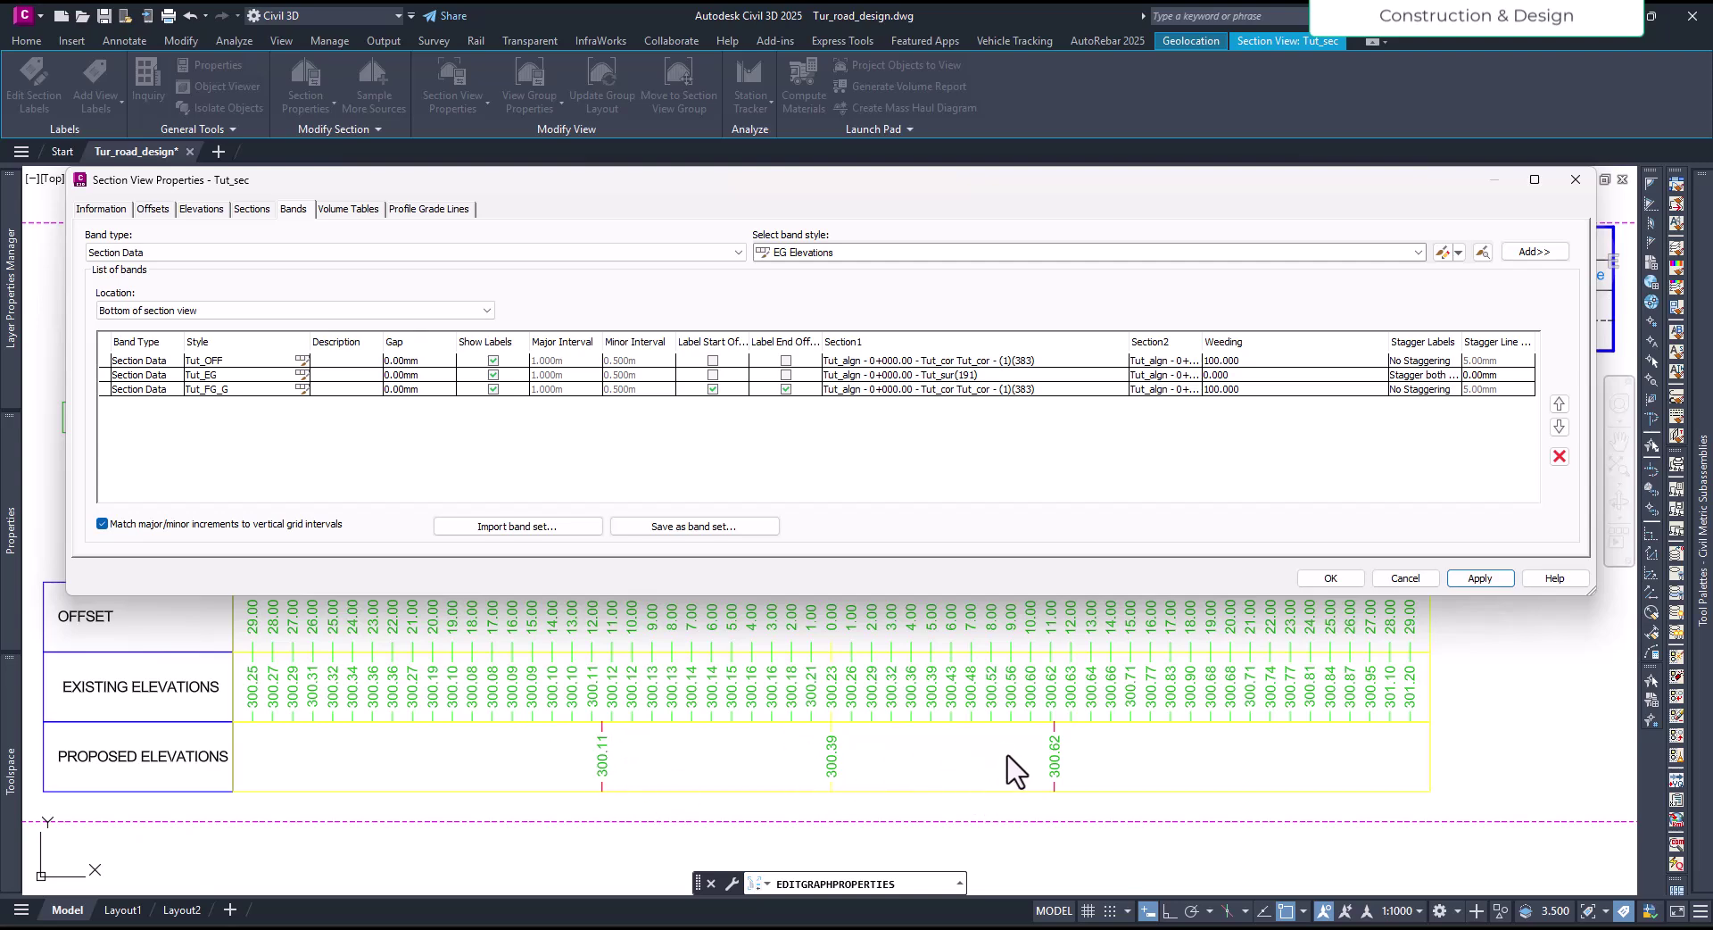
Step: Set the weeding of the Tut_FG_G band to 0 and apply the change to the section view
{"action": "mouse_move", "coordinate": [826, 182]}
{"action": "left_mouse_down"}
{"action": "mouse_move", "coordinate": [1136, 743]}
{"action": "mouse_move", "coordinate": [1090, 919]}
{"action": "mouse_move", "coordinate": [1089, 797]}
{"action": "mouse_move", "coordinate": [822, 280]}
{"action": "left_mouse_up"}
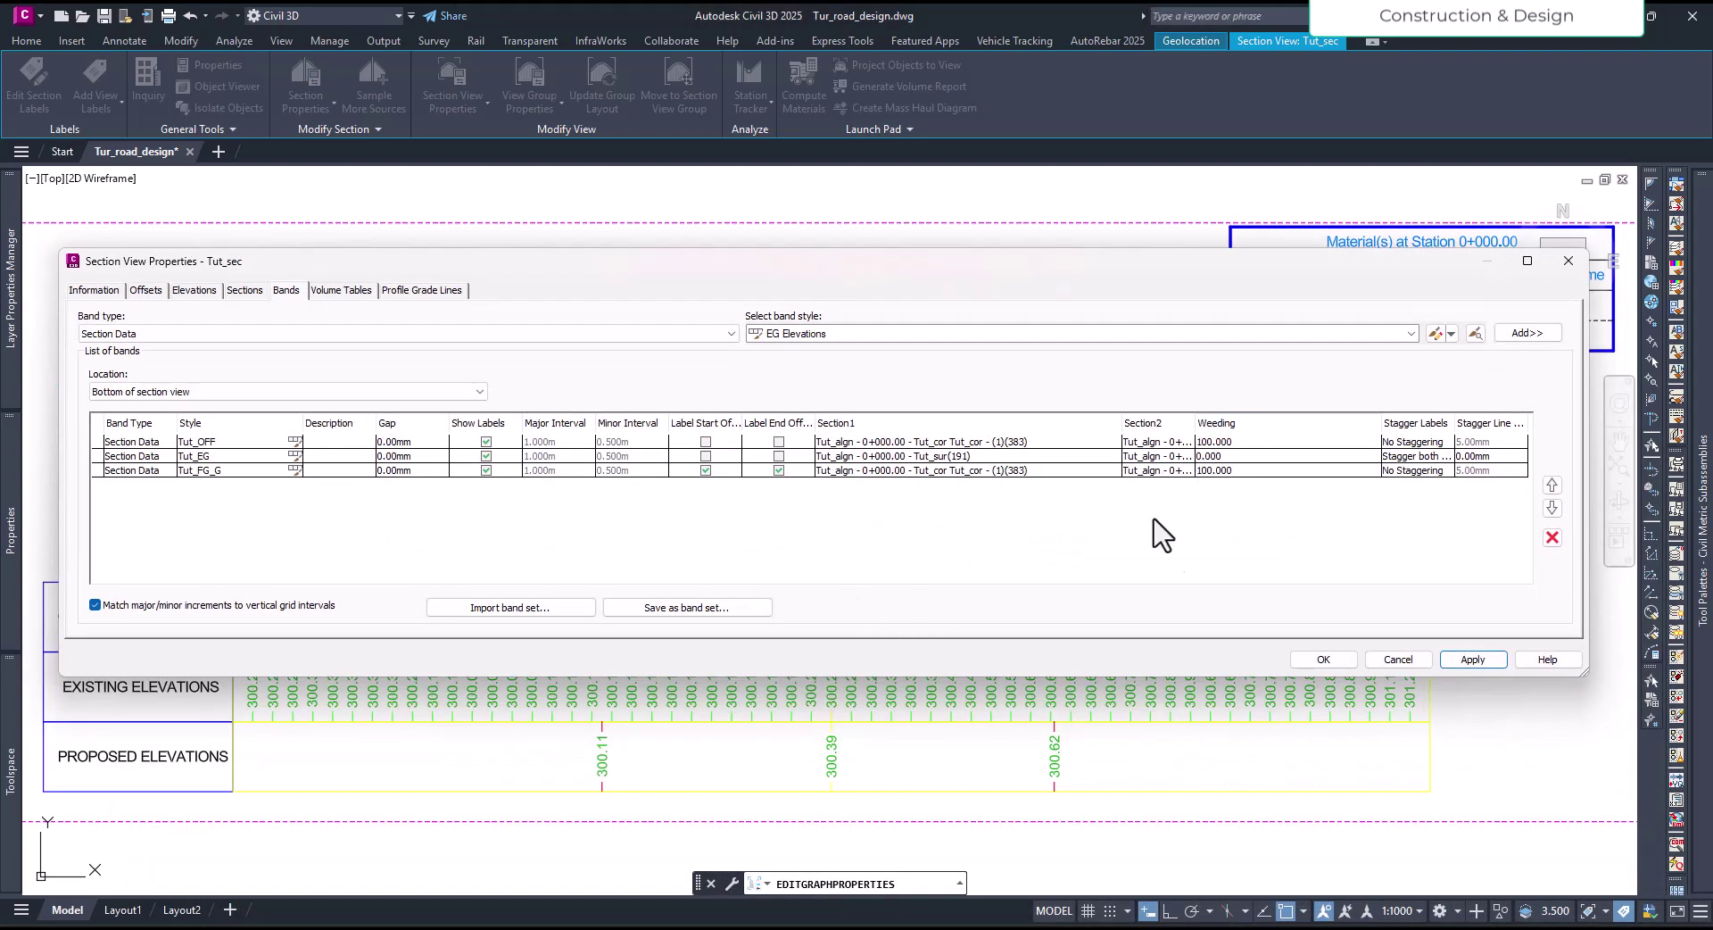
{"action": "left_click", "coordinate": [1222, 471]}
{"action": "left_click", "coordinate": [1222, 471]}
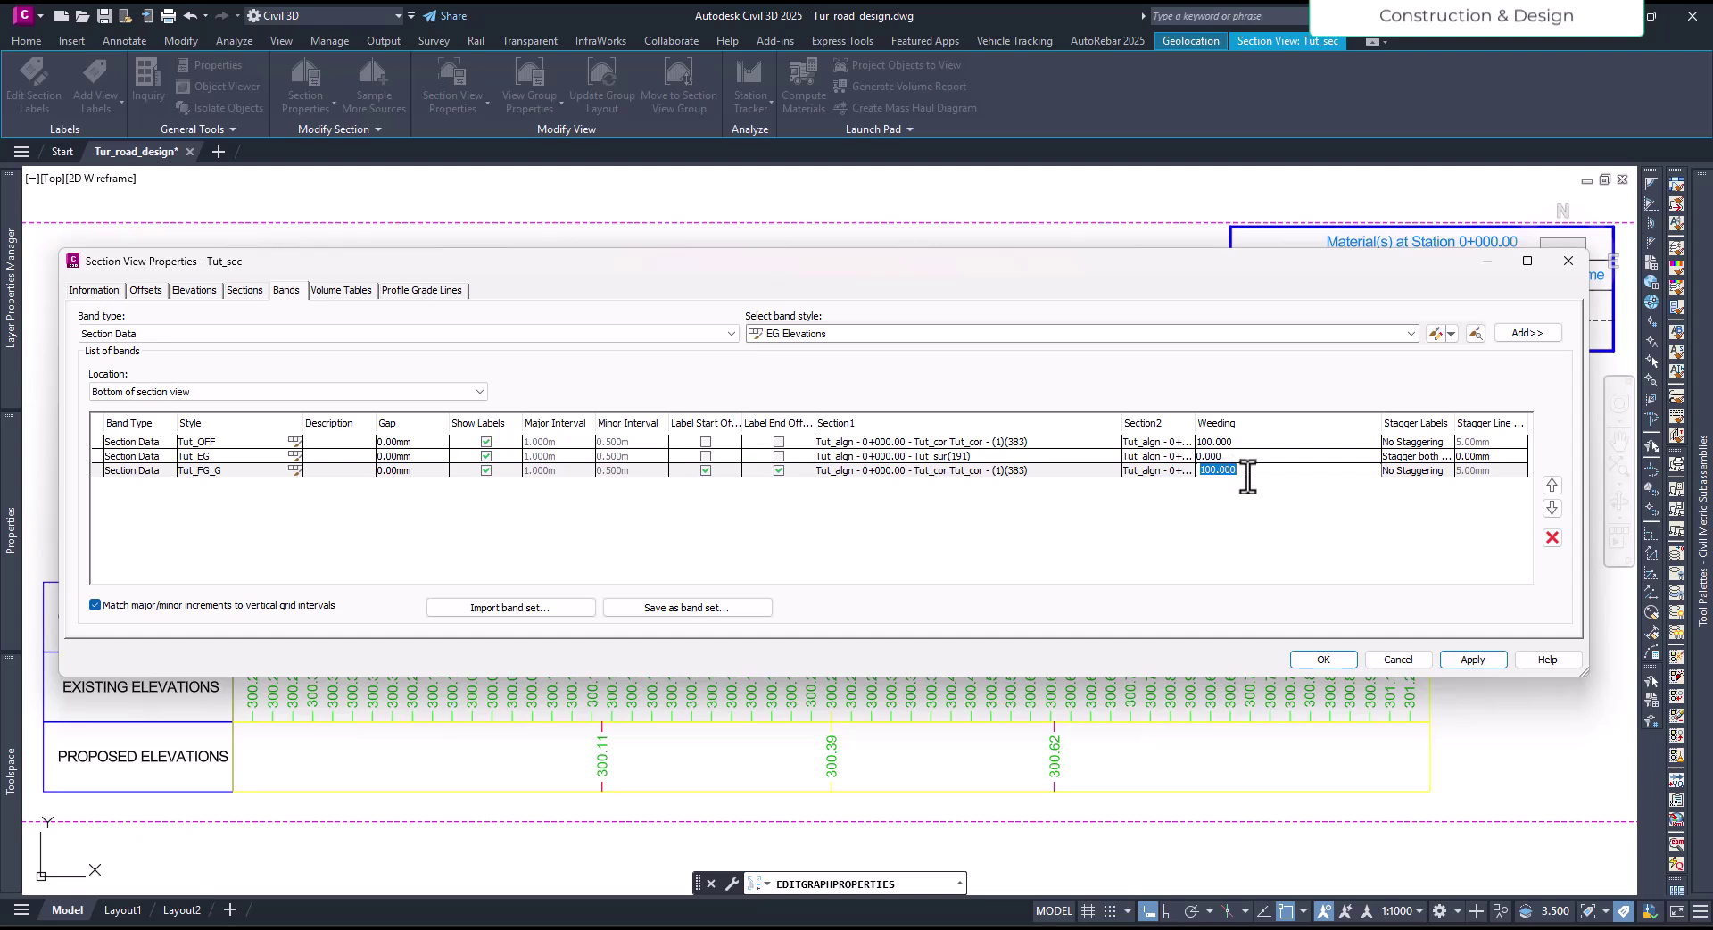
{"action": "key", "text": "Return"}
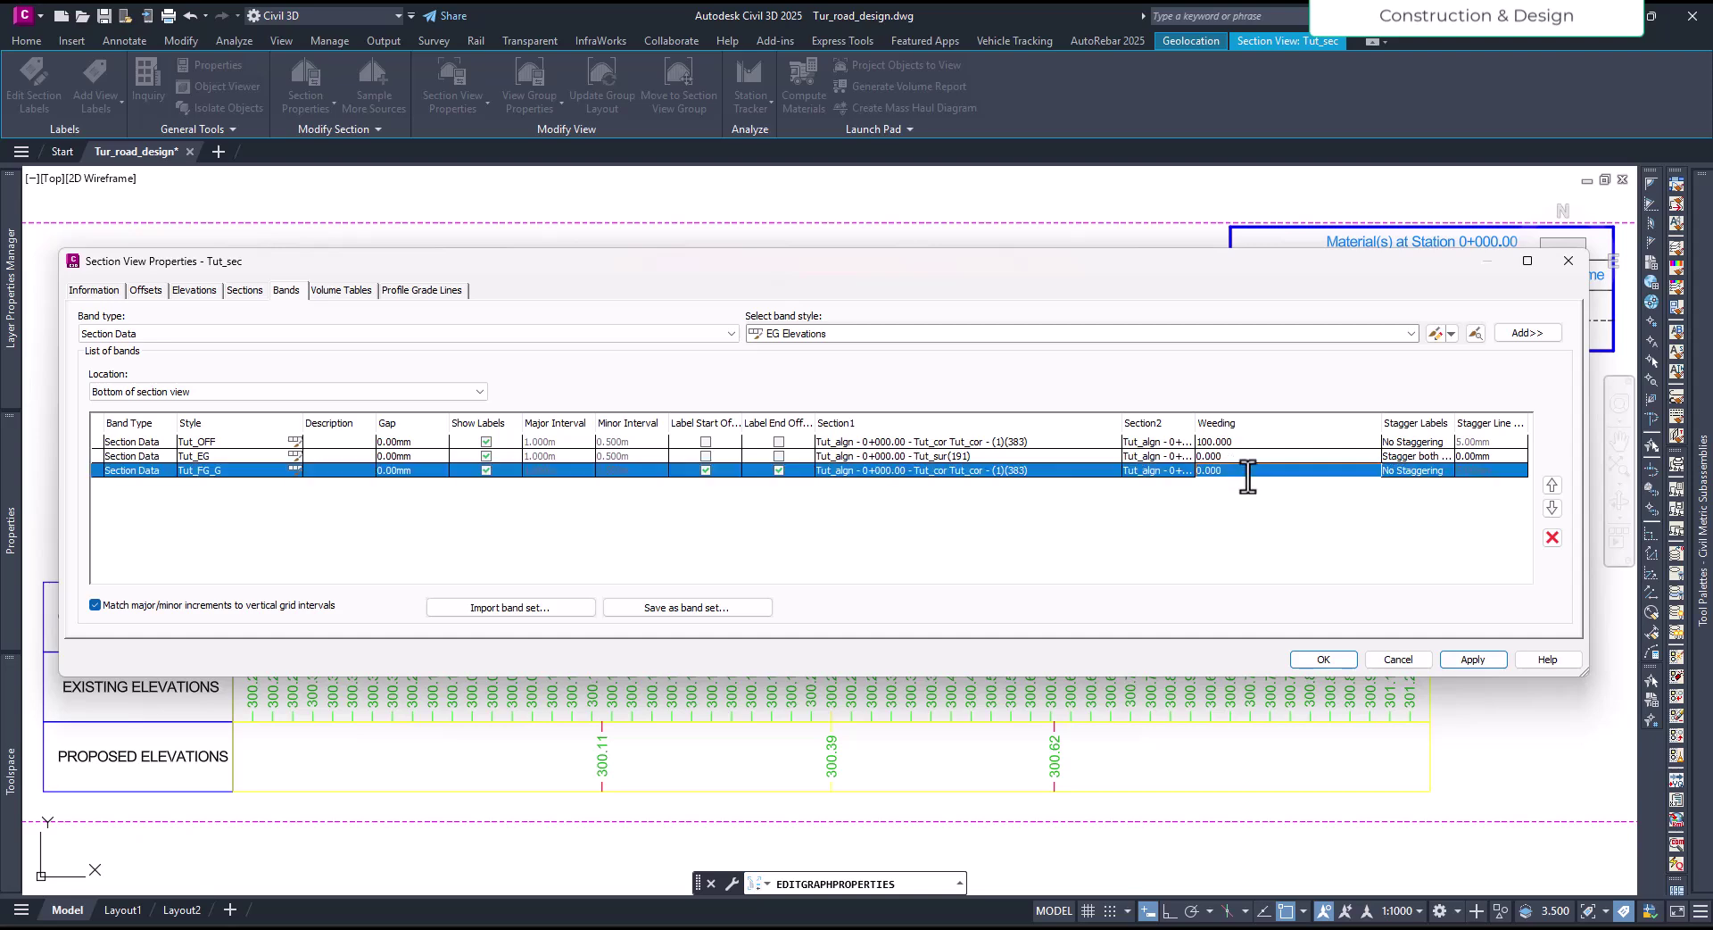
{"action": "left_click", "coordinate": [1472, 659]}
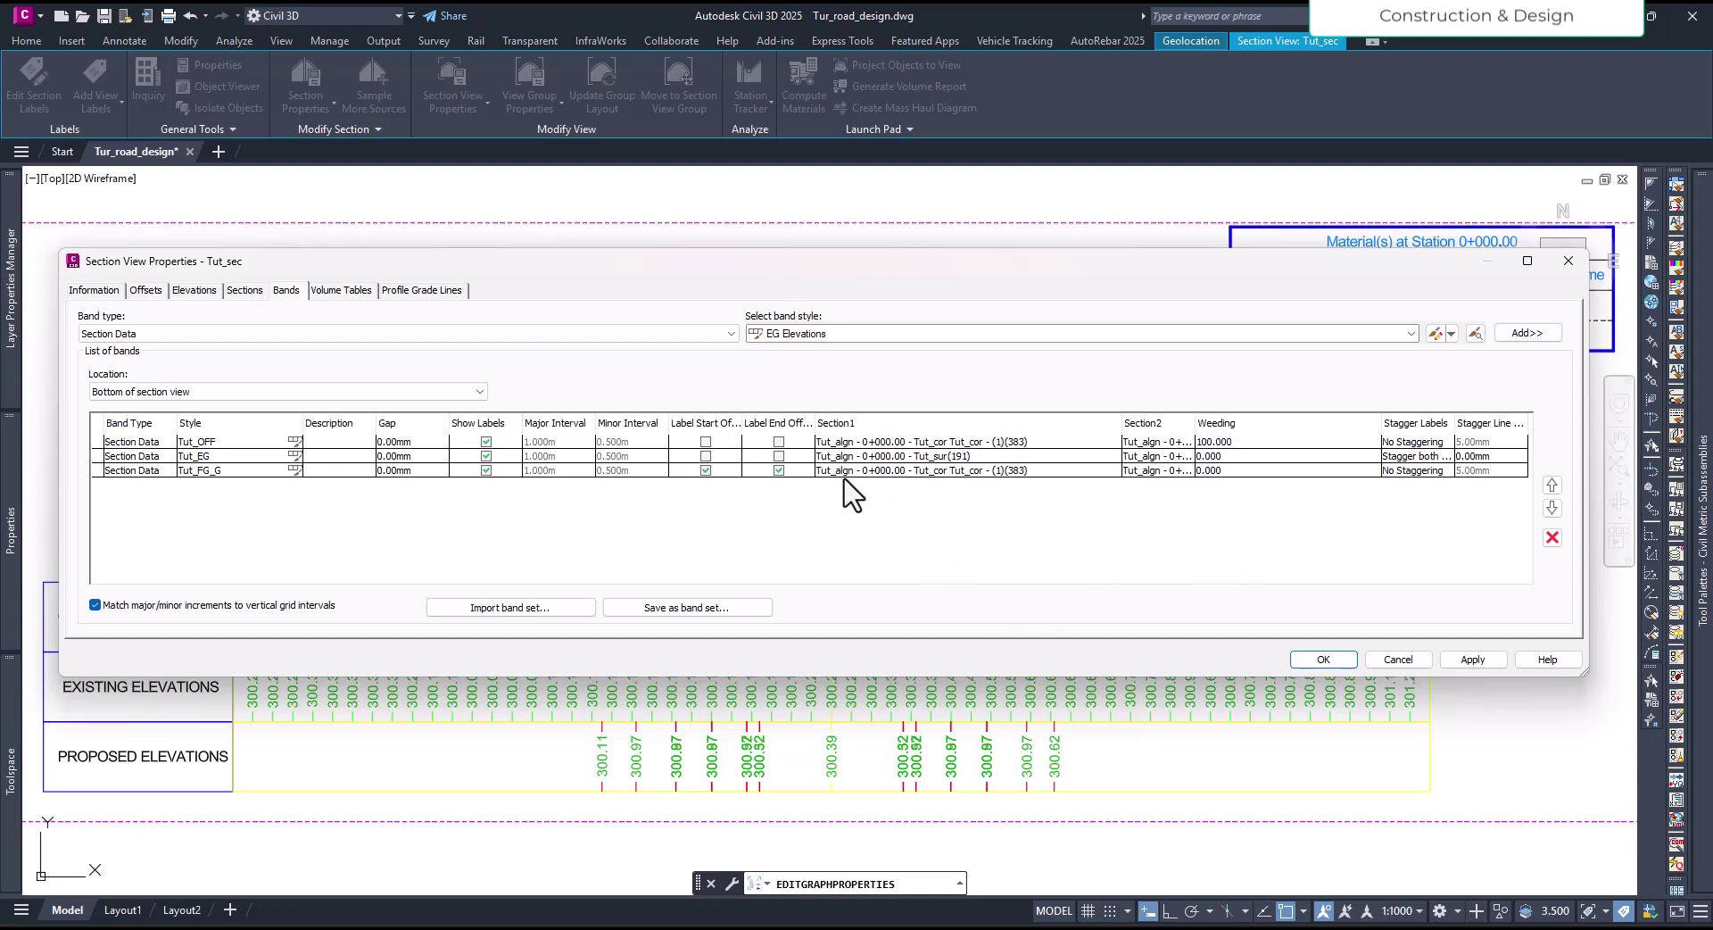
Step: Try the corridor section Tut_cor - (2)(671) as the Section1 source of the Tut_FG_G band
{"action": "left_click", "coordinate": [246, 473]}
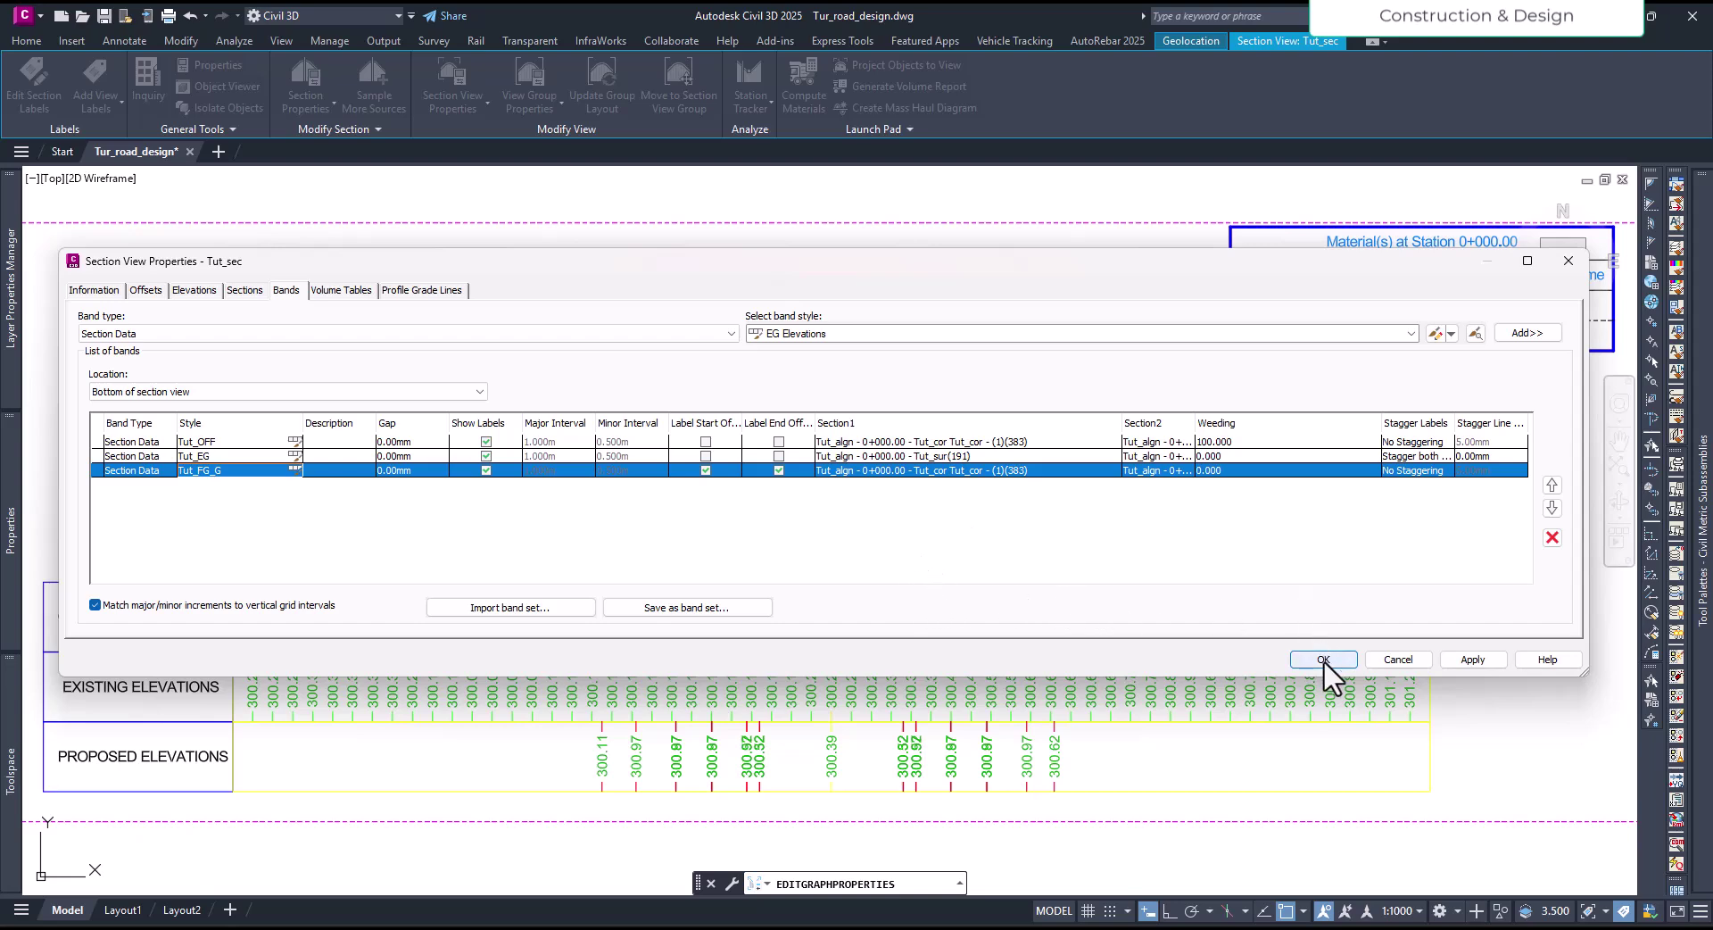
{"action": "left_click", "coordinate": [921, 473]}
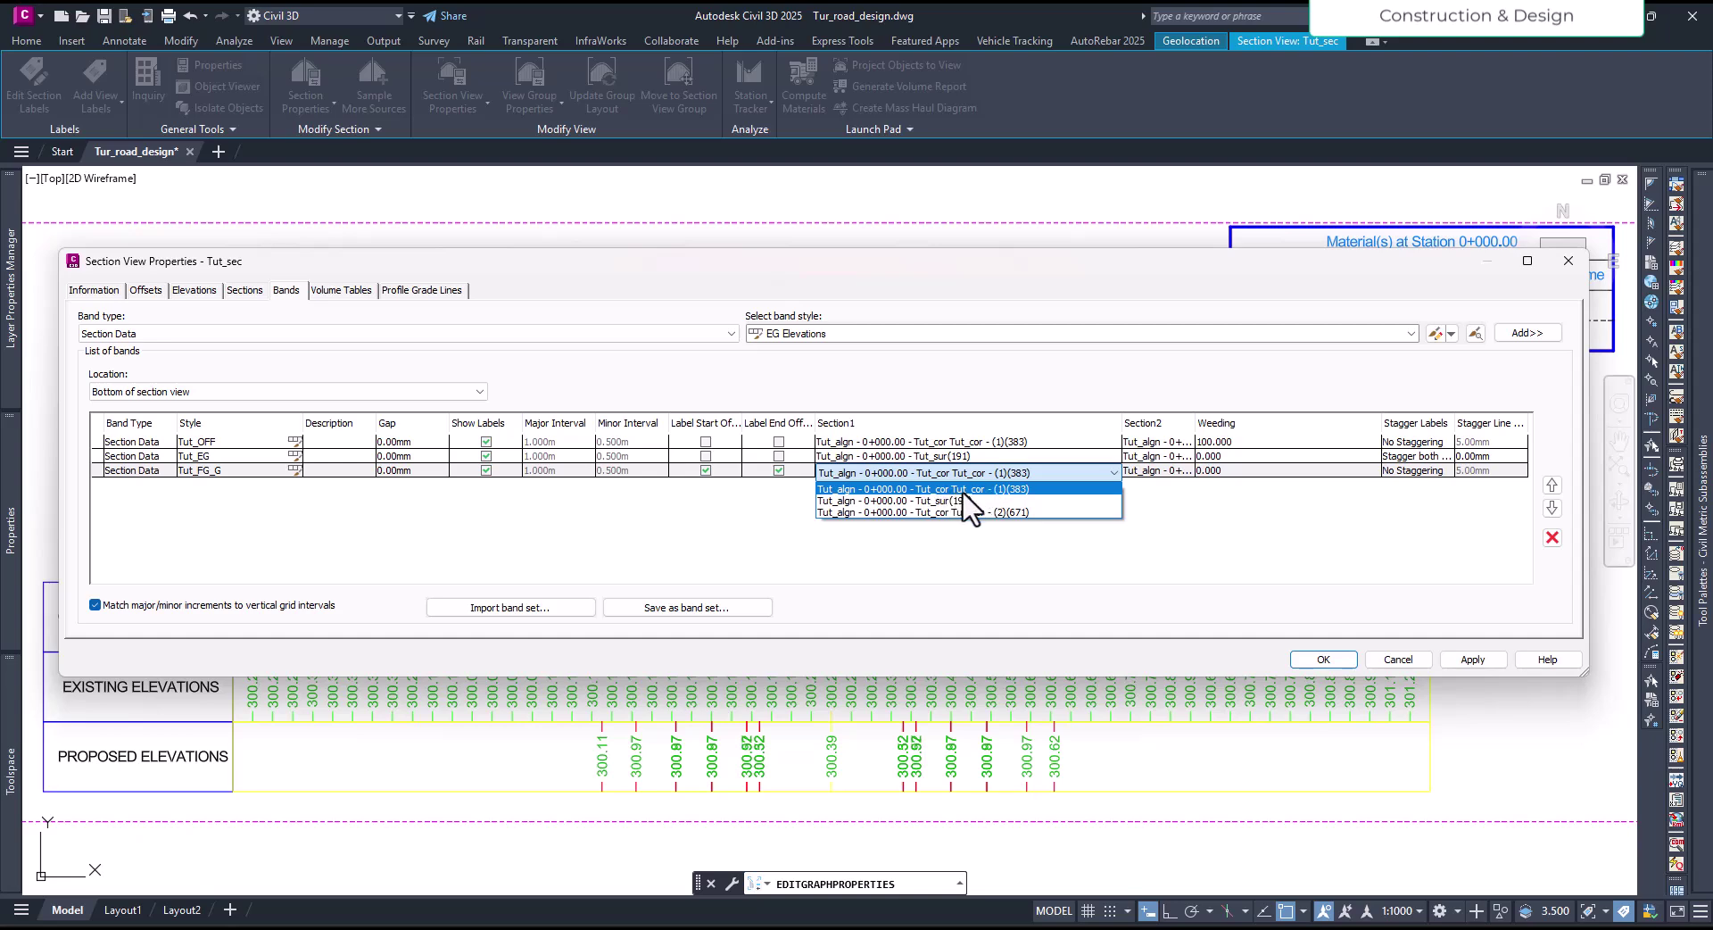
{"action": "left_click", "coordinate": [944, 512]}
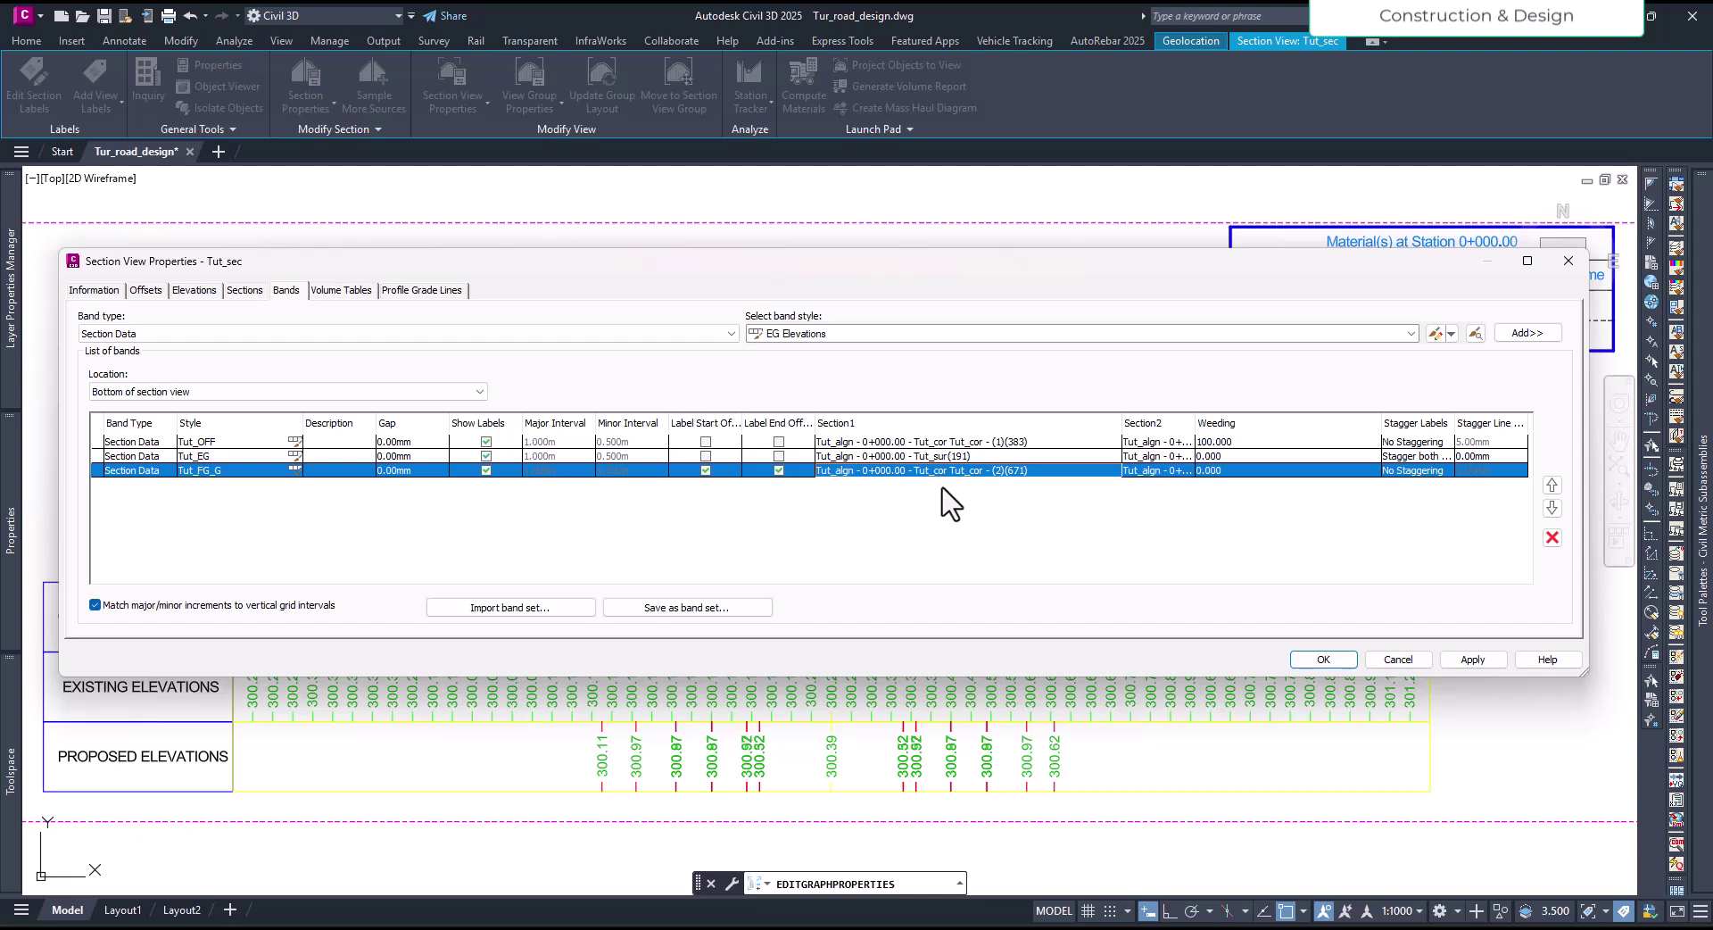
Step: Set the Tut_FG_G band's Section1 source to Tut_cor - (1)(383), then apply and close the section view properties
{"action": "left_click", "coordinate": [933, 471]}
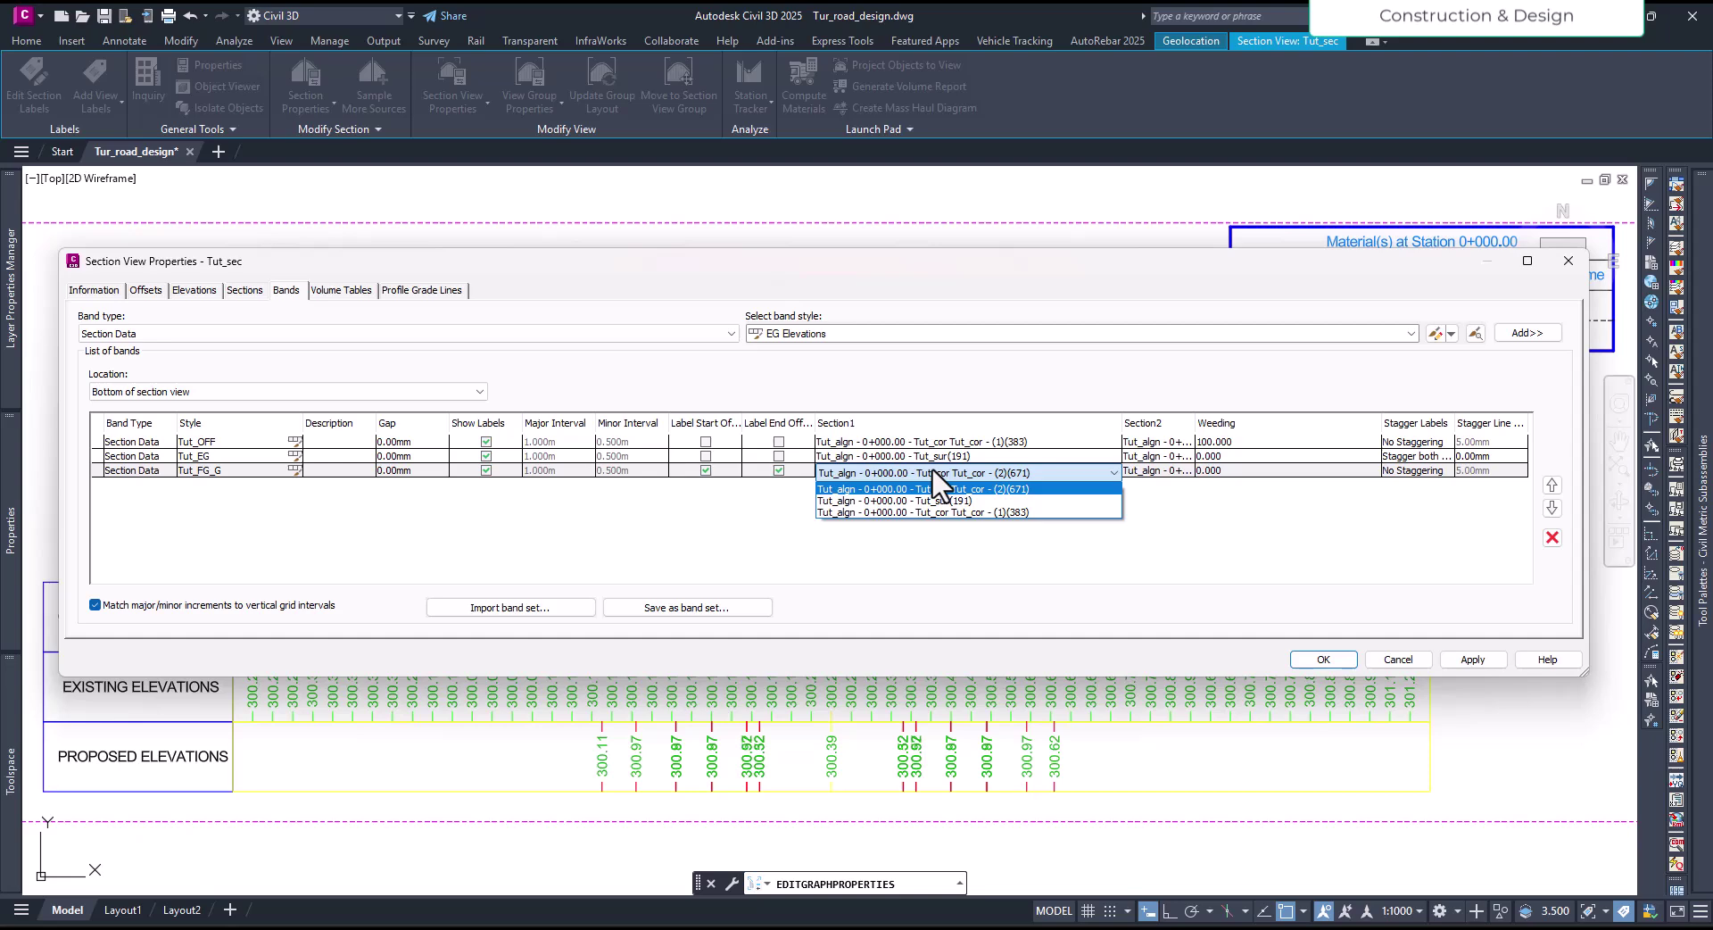
{"action": "left_click", "coordinate": [952, 513]}
{"action": "left_click", "coordinate": [1474, 663]}
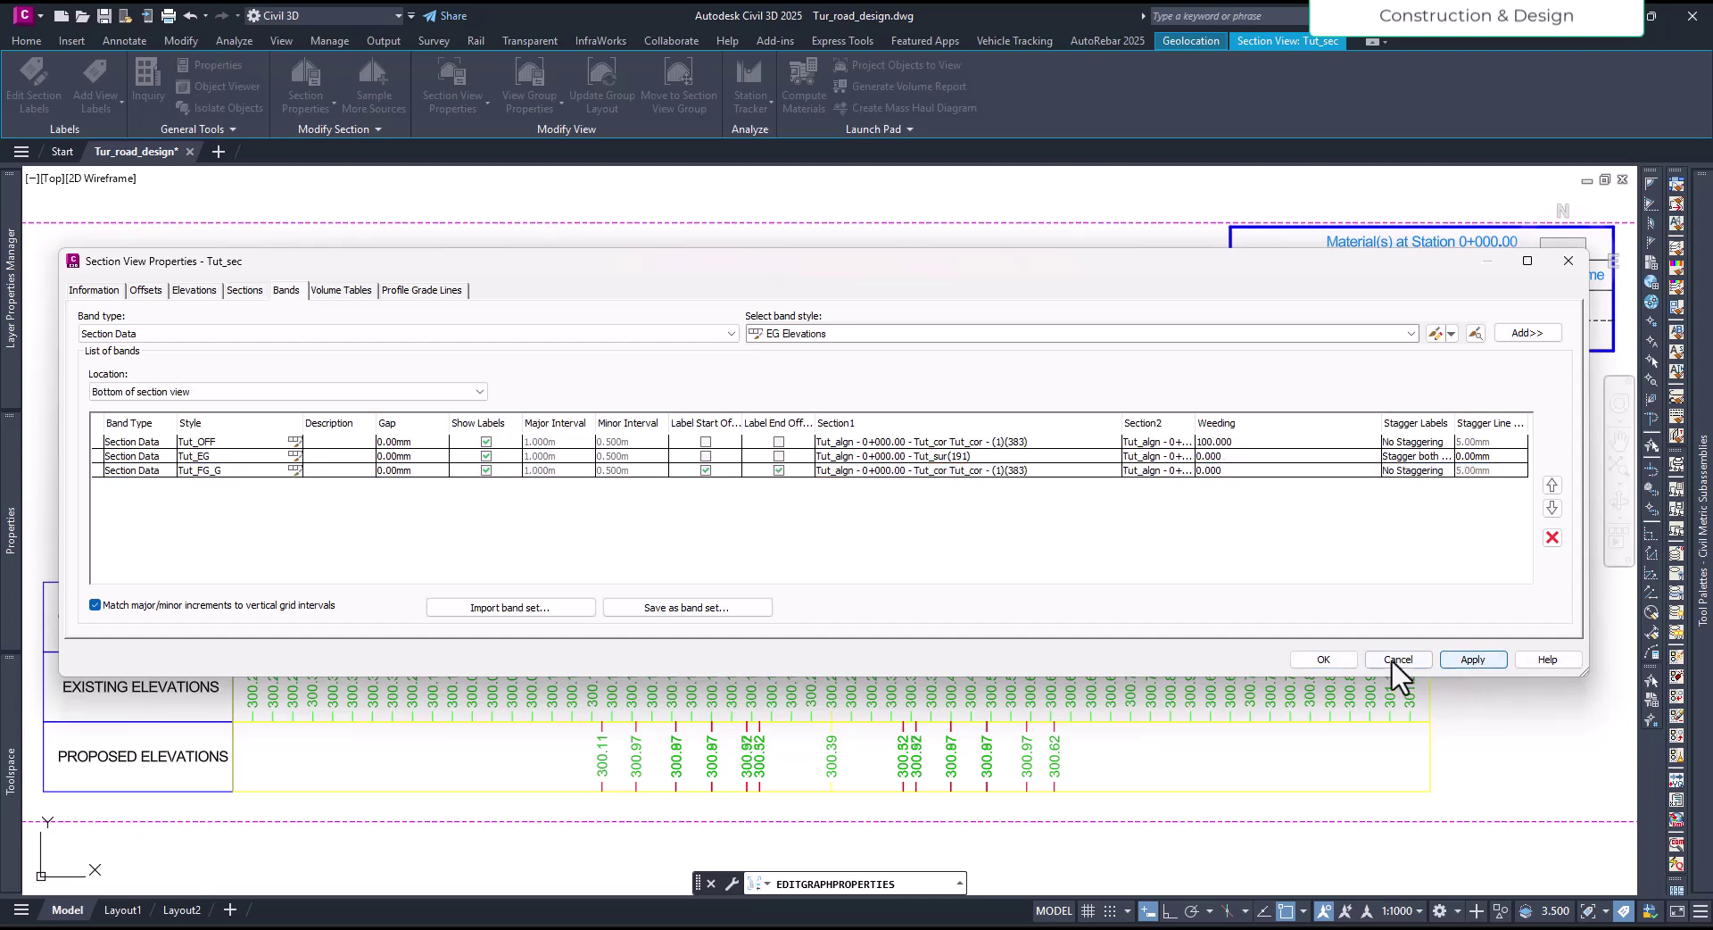
{"action": "left_click", "coordinate": [1341, 659]}
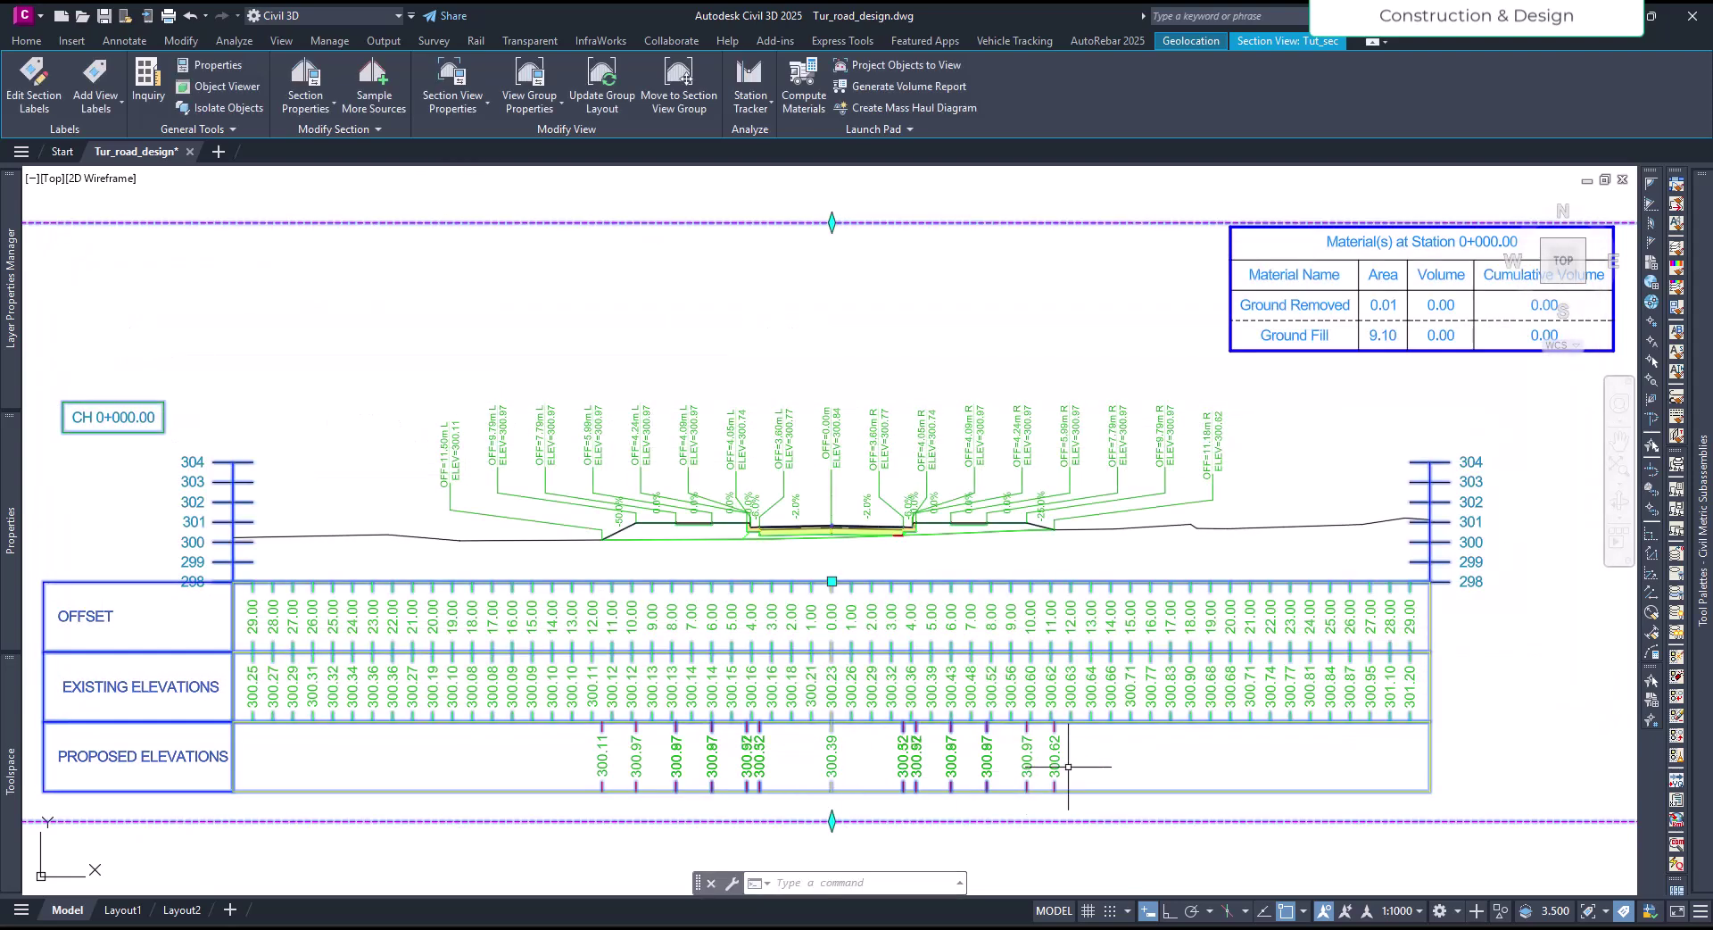
Step: Examine the grade break labels in the Proposed Elevations band and compare them with the road section's break points
{"action": "scroll", "coordinate": [1062, 765], "scroll_direction": "up", "scroll_amount": 3}
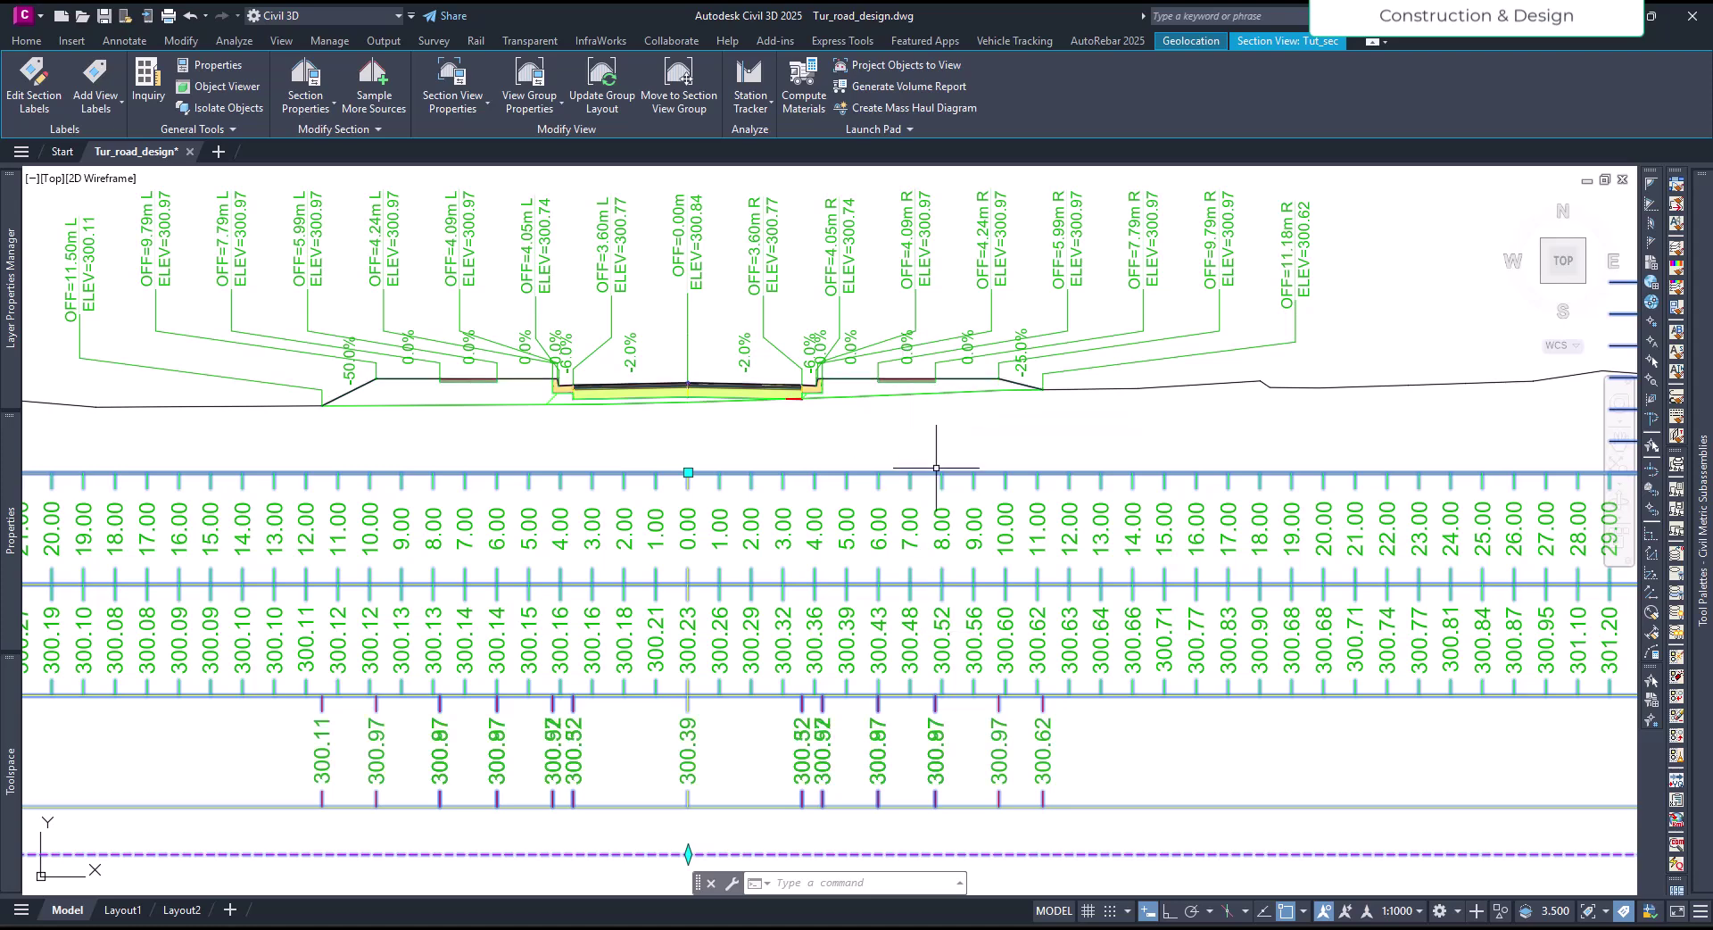
{"action": "scroll", "coordinate": [940, 773], "scroll_direction": "up", "scroll_amount": 2}
{"action": "scroll", "coordinate": [945, 775], "scroll_direction": "down", "scroll_amount": 2}
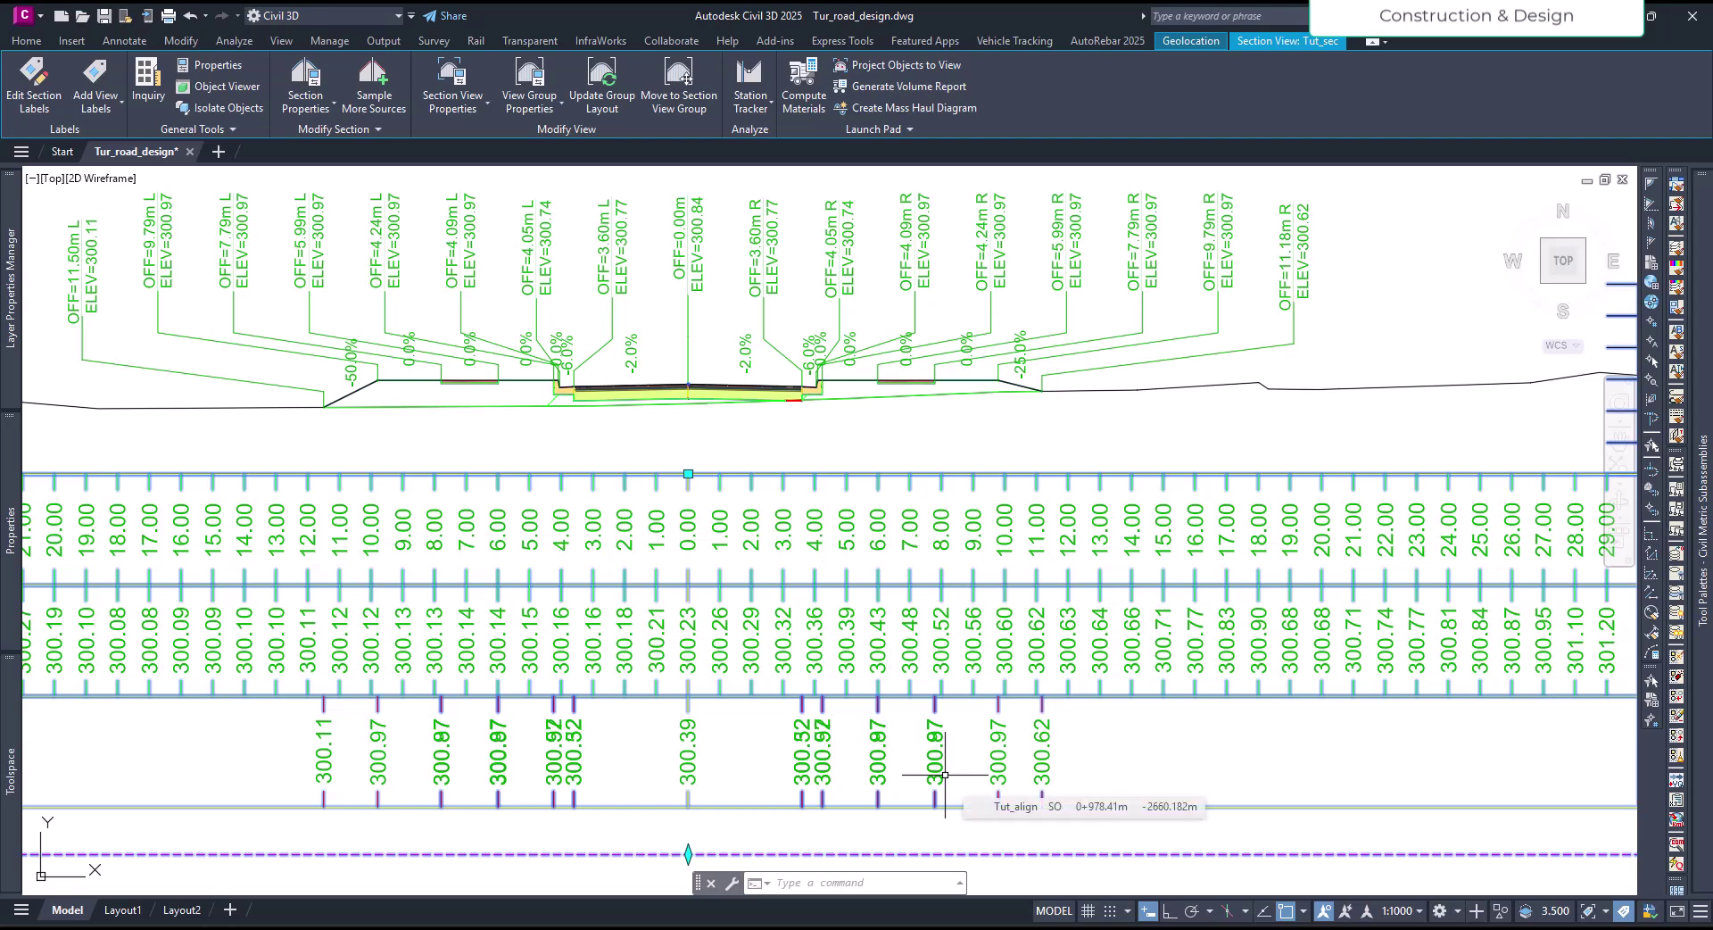
{"action": "scroll", "coordinate": [945, 774], "scroll_direction": "up", "scroll_amount": 4}
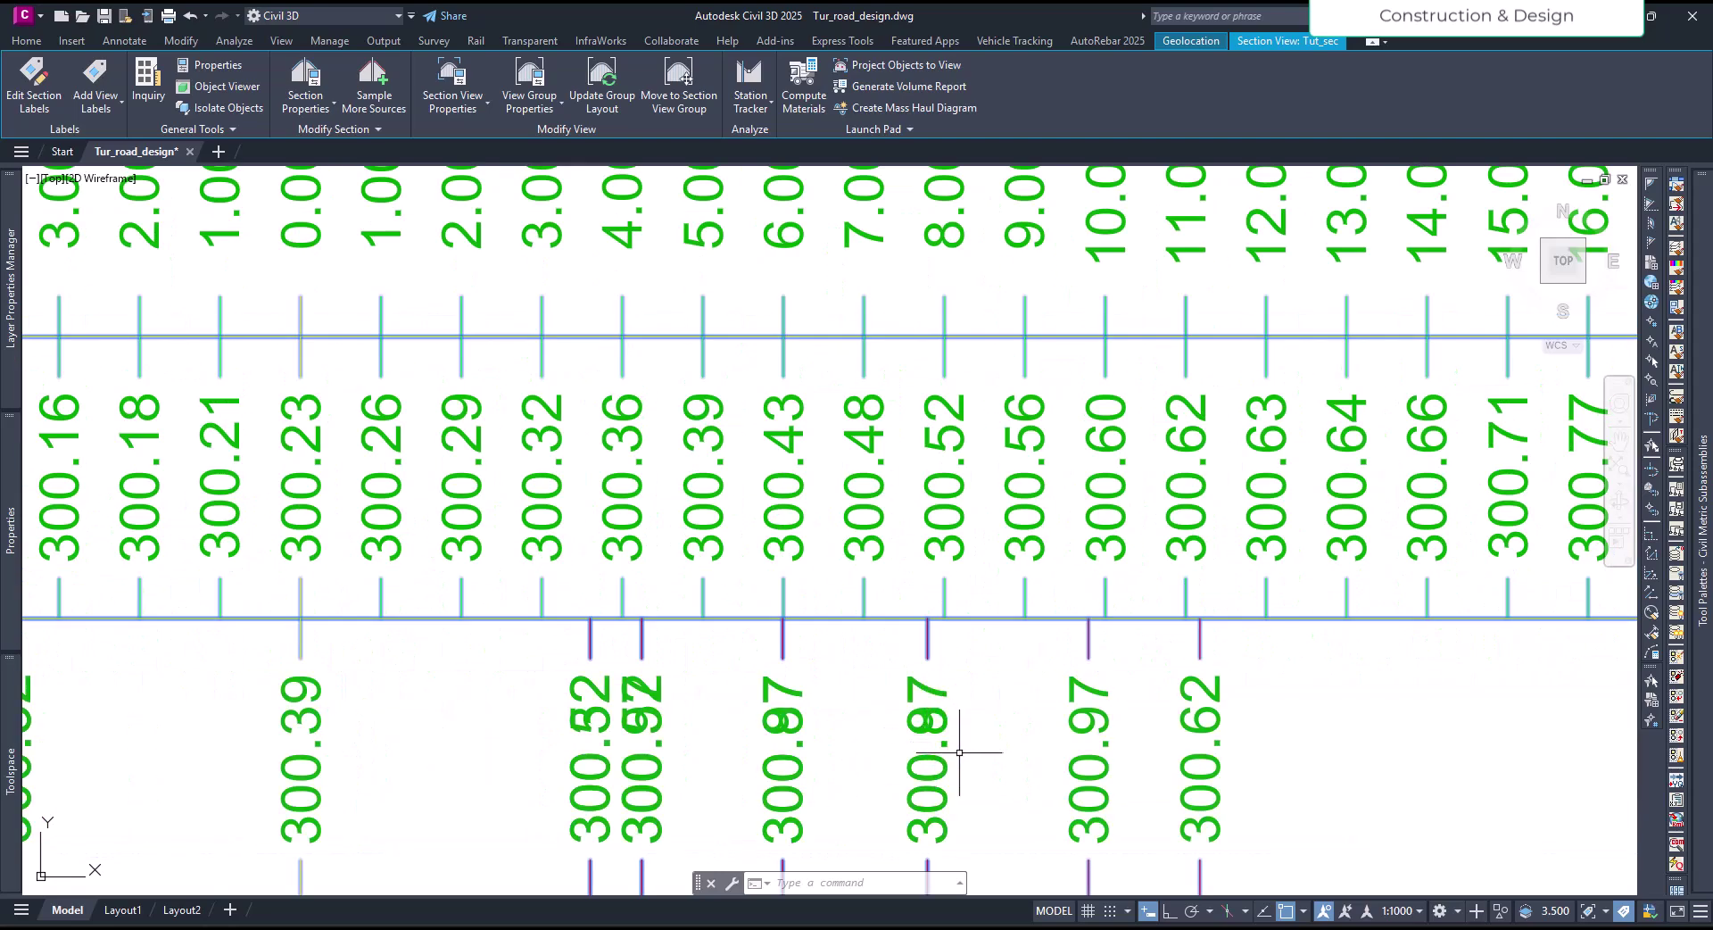
{"action": "scroll", "coordinate": [959, 753], "scroll_direction": "down", "scroll_amount": 4}
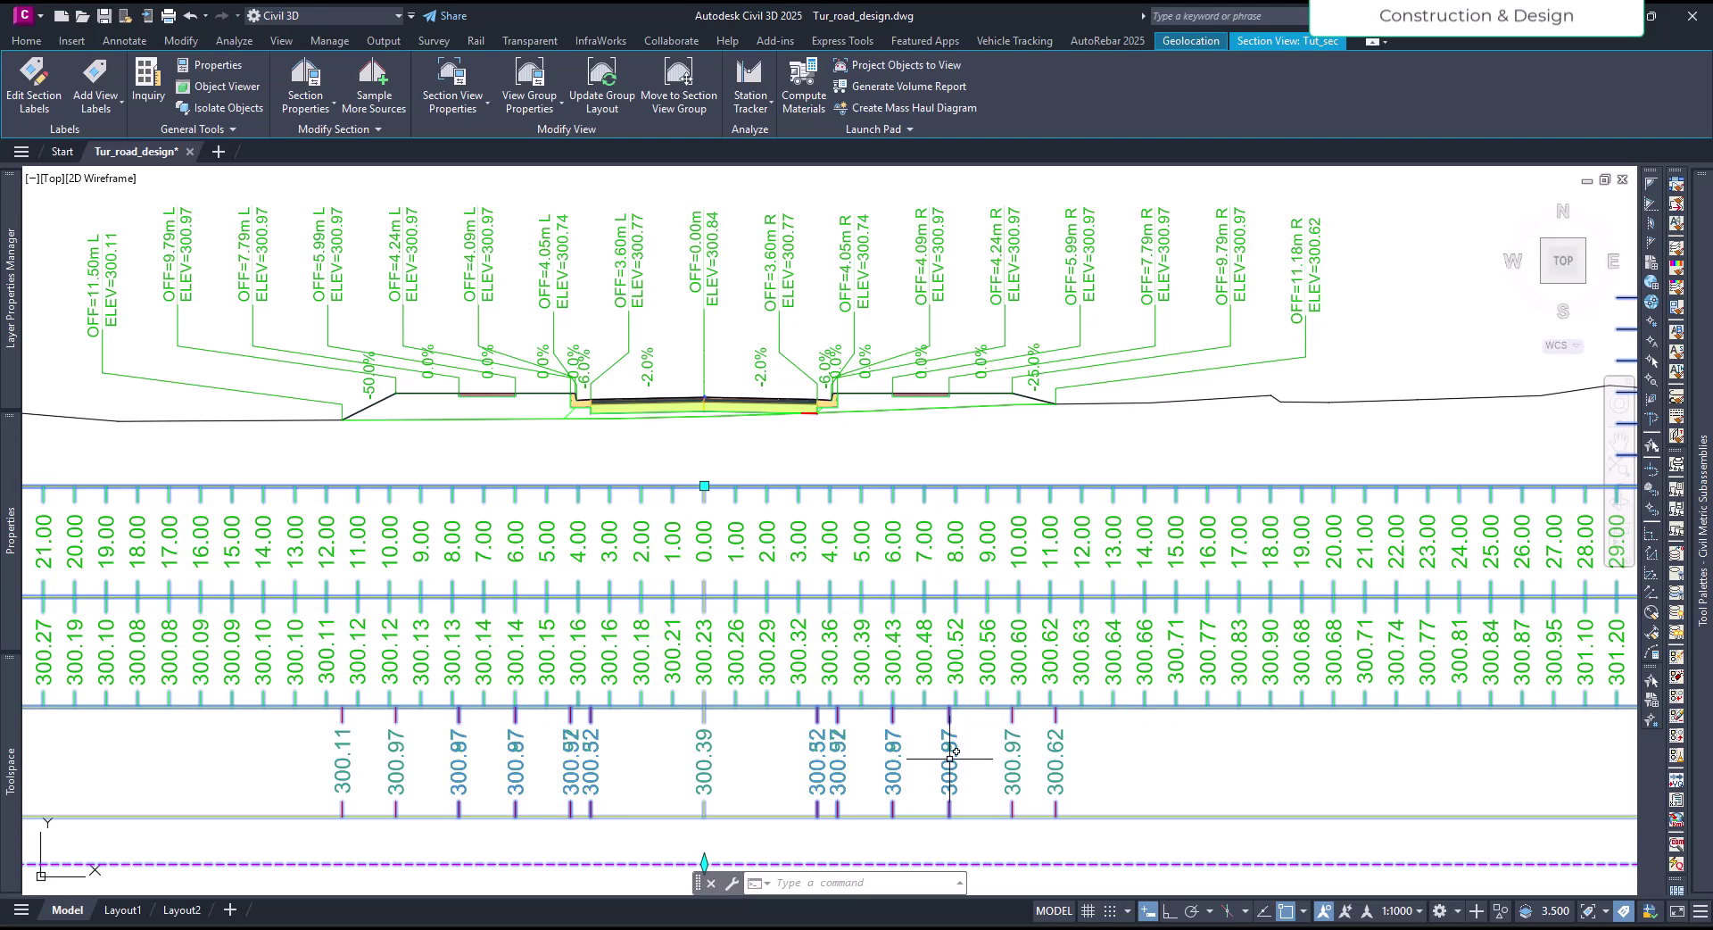
{"action": "key", "text": "Escape"}
{"action": "scroll", "coordinate": [884, 399], "scroll_direction": "up", "scroll_amount": 4}
{"action": "scroll", "coordinate": [883, 399], "scroll_direction": "up", "scroll_amount": 2}
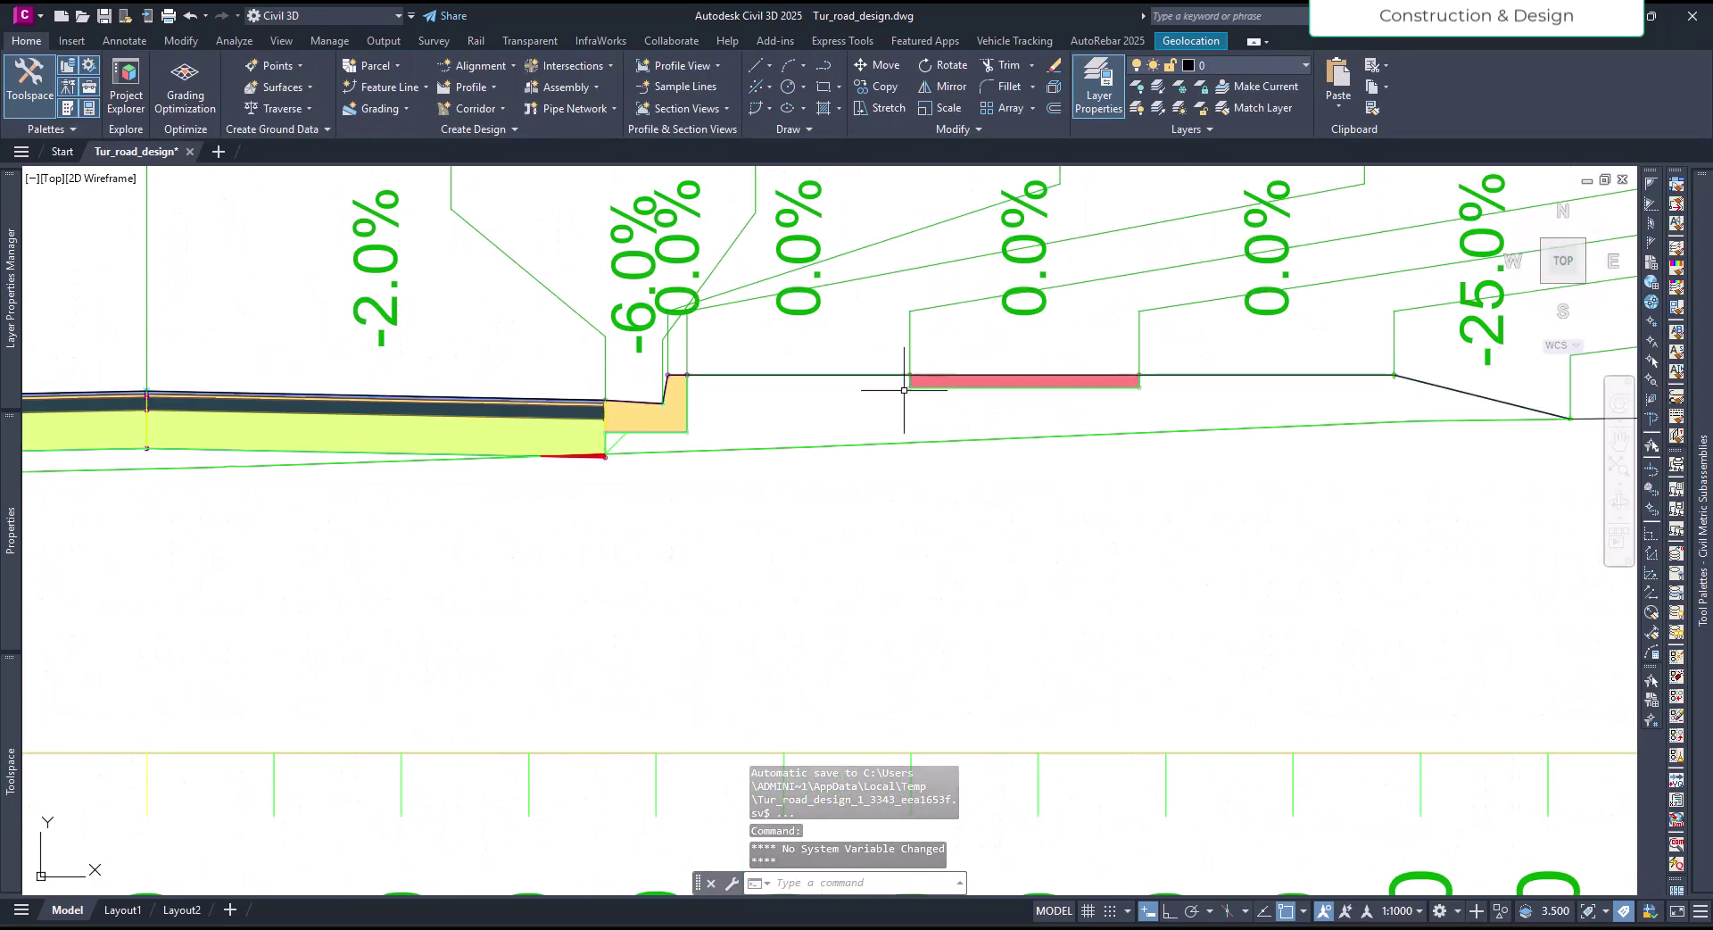
{"action": "scroll", "coordinate": [905, 392], "scroll_direction": "down", "scroll_amount": 9}
{"action": "scroll", "coordinate": [945, 587], "scroll_direction": "up", "scroll_amount": 8}
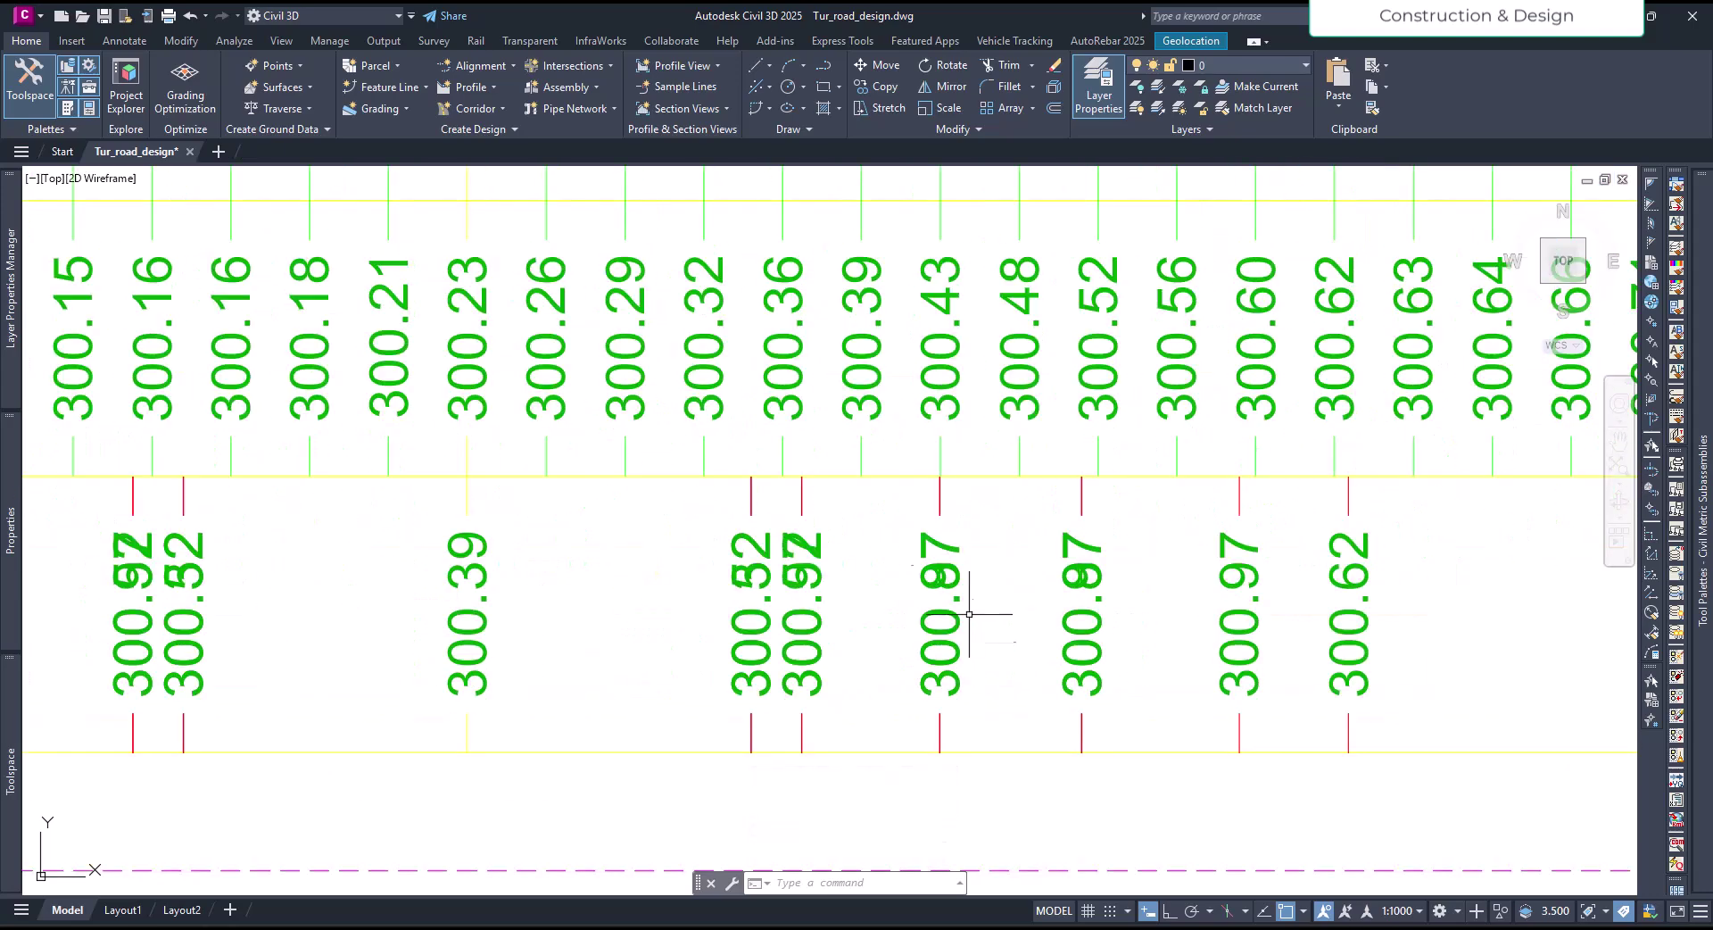
{"action": "scroll", "coordinate": [945, 586], "scroll_direction": "down", "scroll_amount": 8}
{"action": "scroll", "coordinate": [967, 568], "scroll_direction": "up", "scroll_amount": 1}
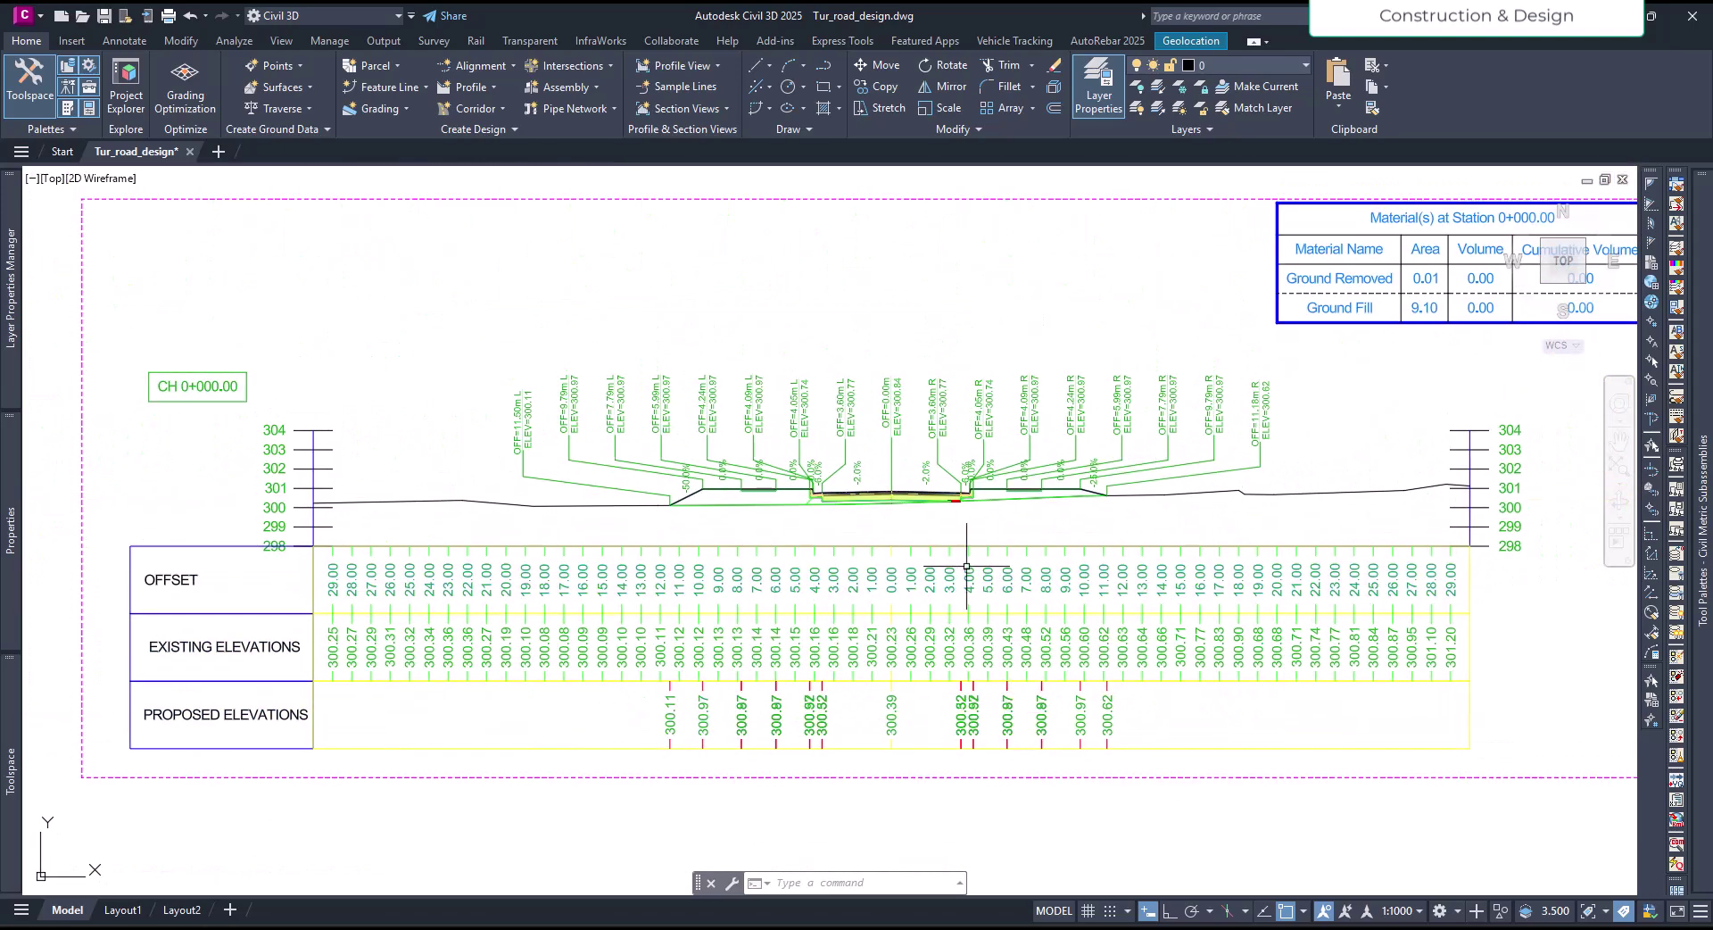
Step: Set the Tut_FG_G band's Section1 source to Tut_cor - (2)(671) and accept the section view properties
{"action": "left_click", "coordinate": [958, 548]}
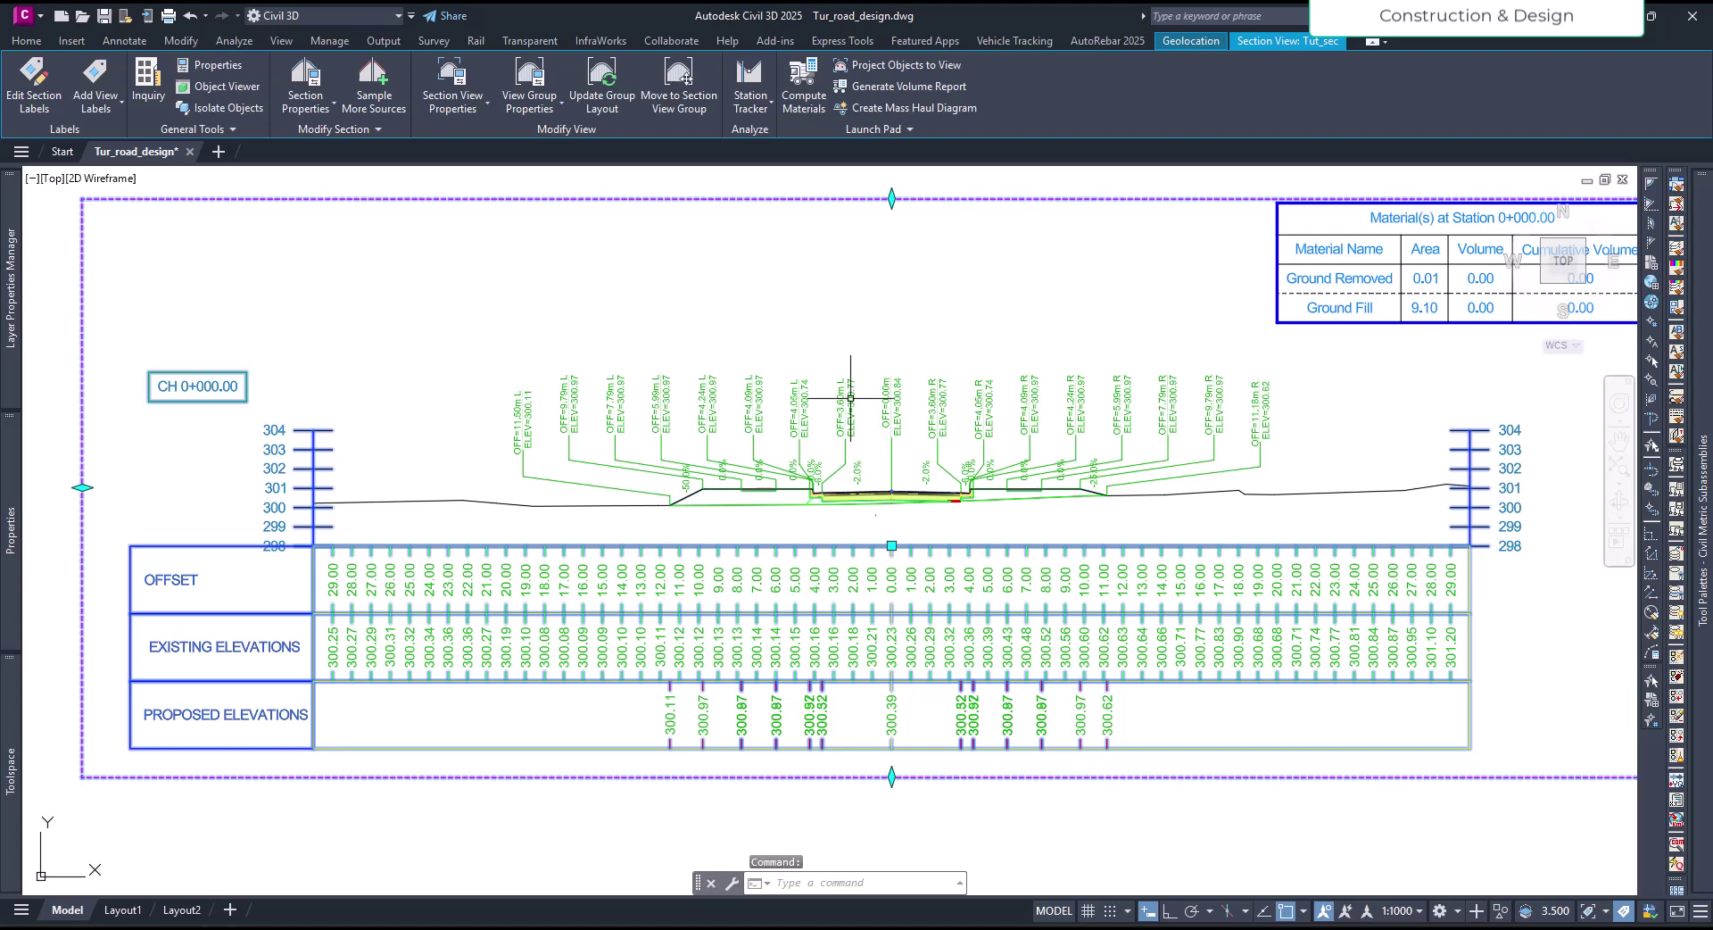
{"action": "left_click", "coordinate": [471, 109]}
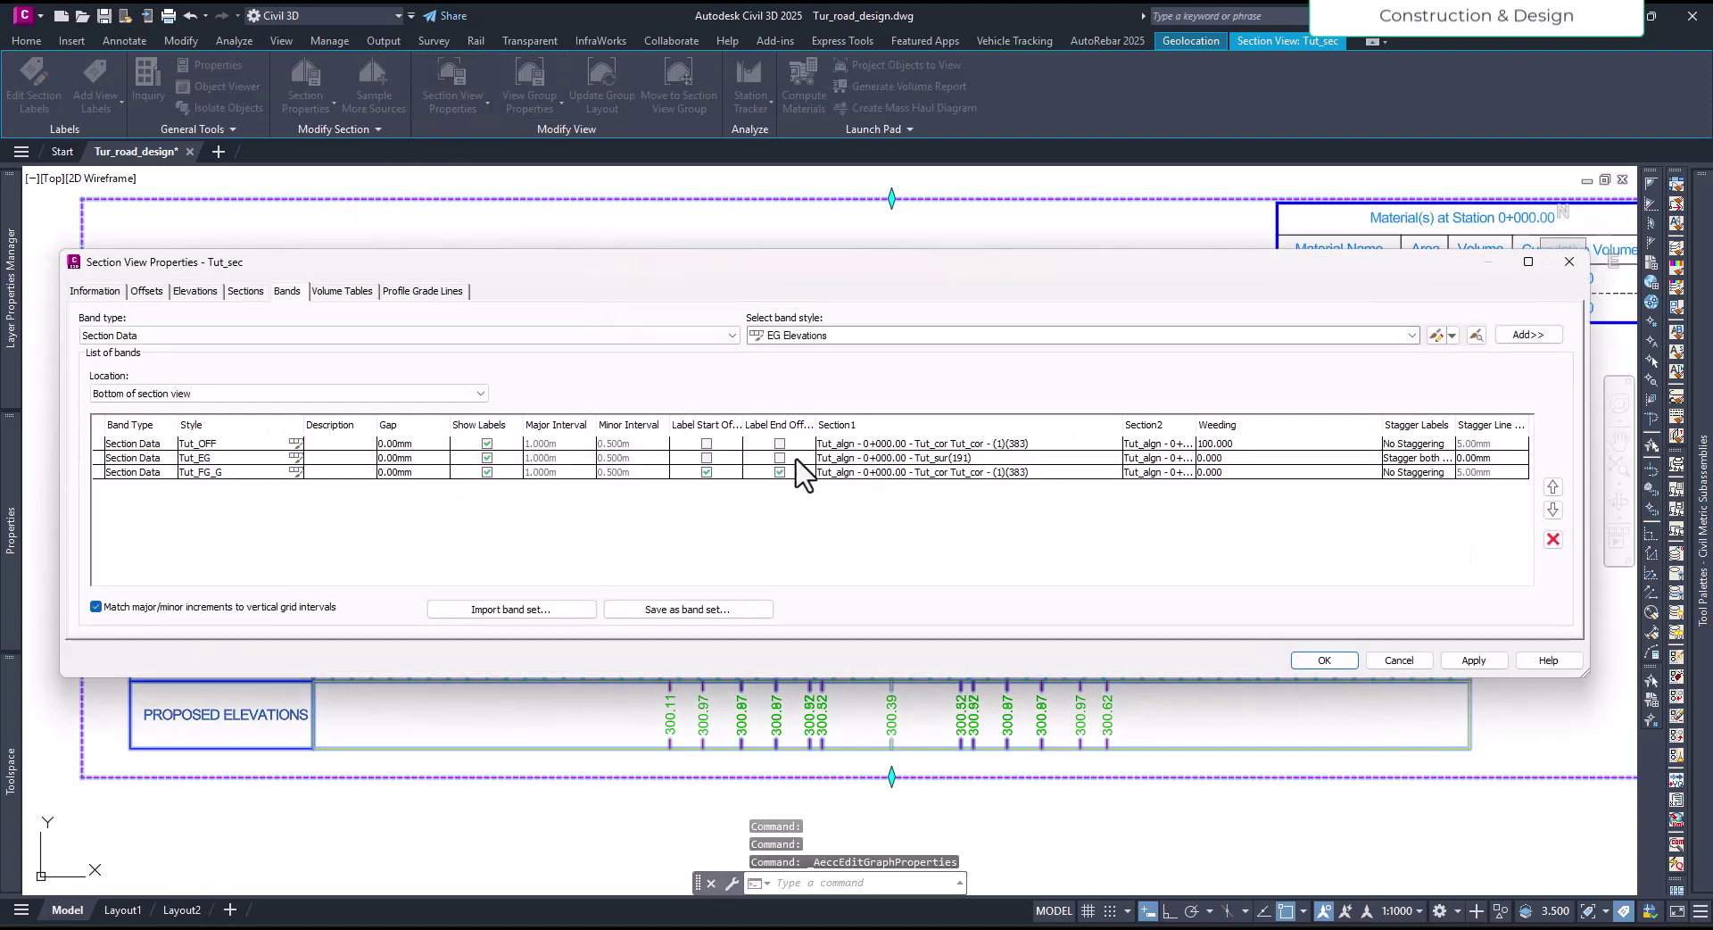
{"action": "left_click", "coordinate": [892, 473]}
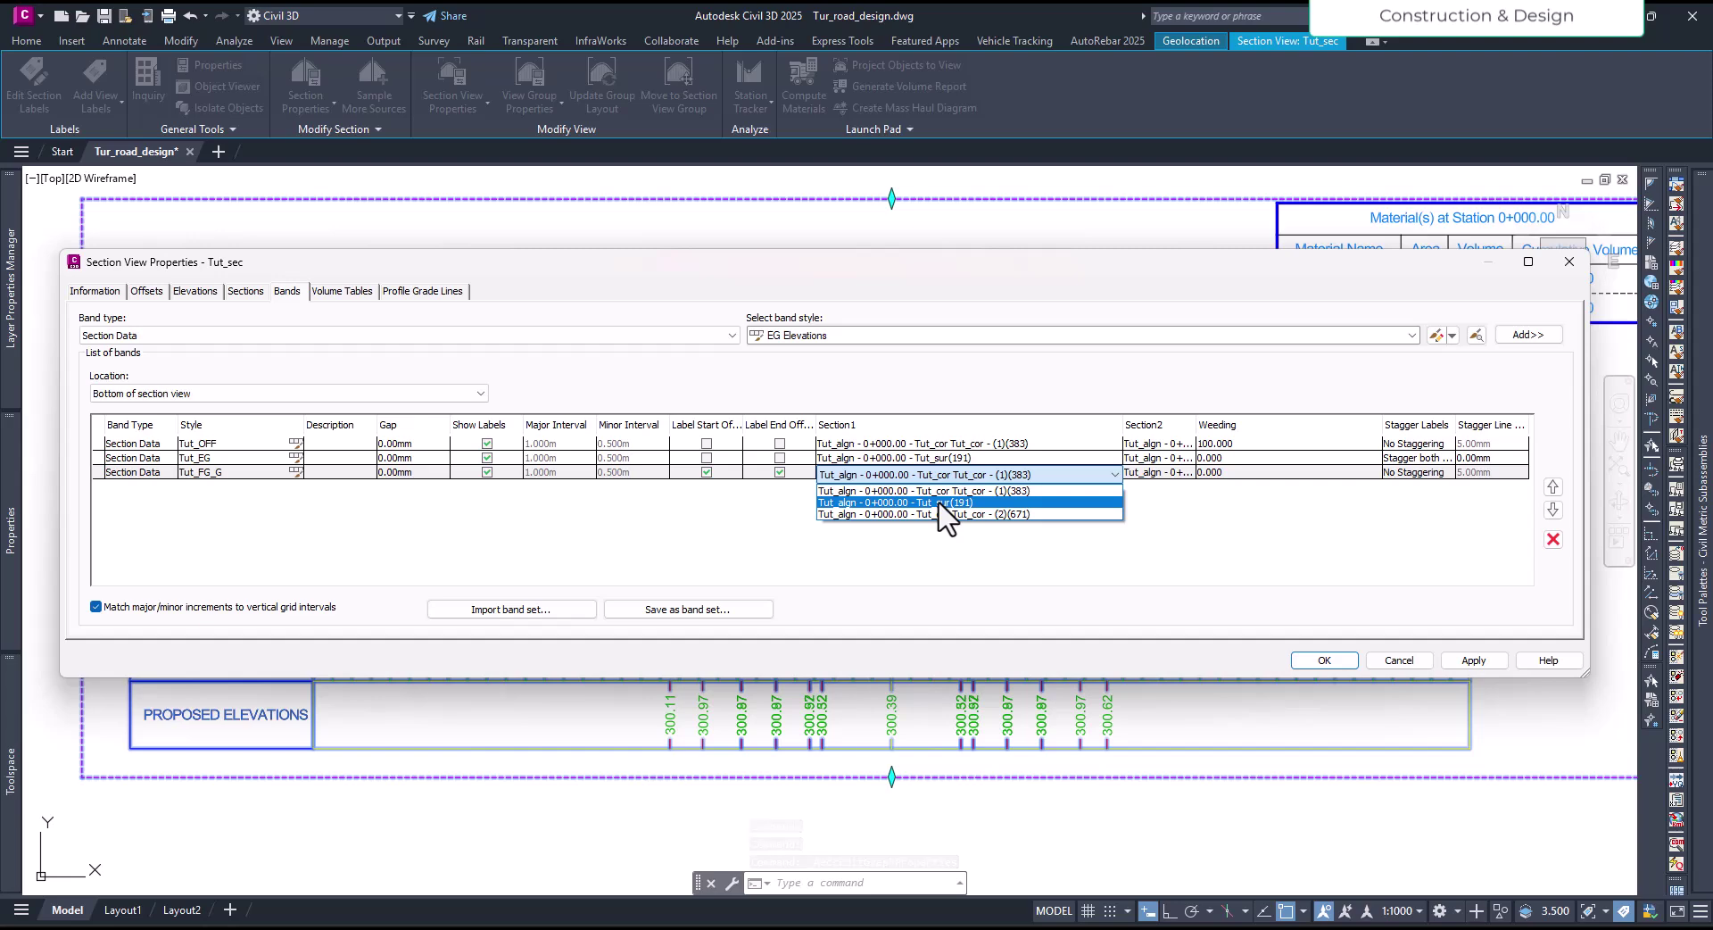
{"action": "left_click", "coordinate": [924, 497]}
{"action": "left_click", "coordinate": [928, 473]}
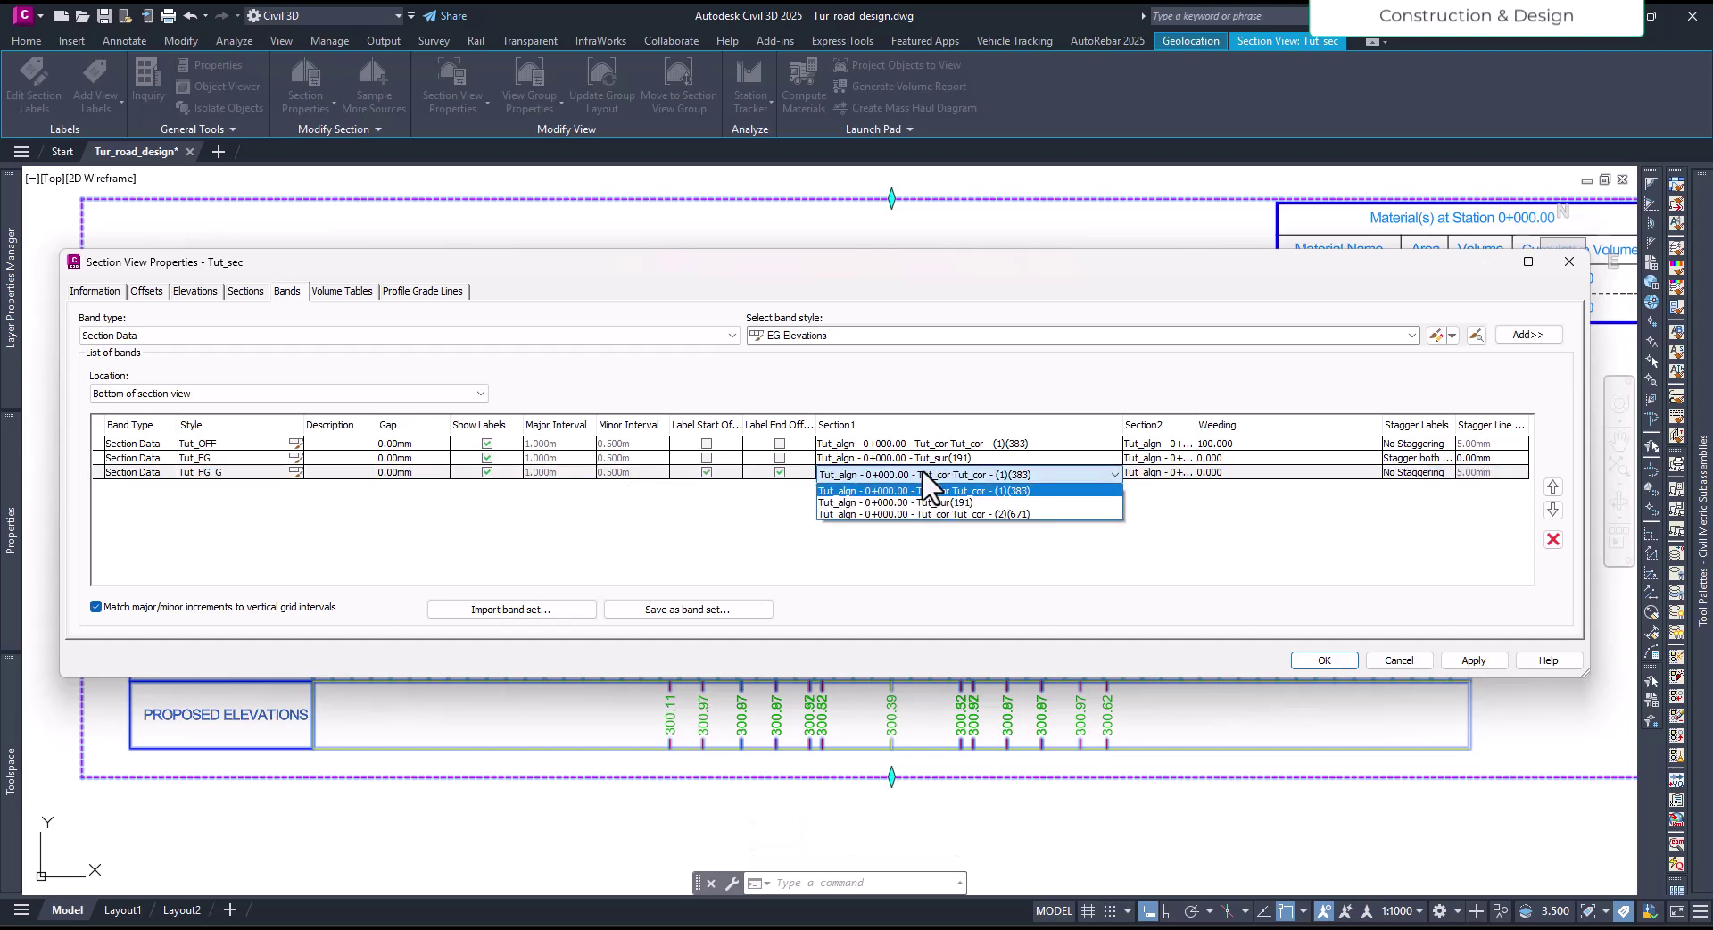
{"action": "left_click", "coordinate": [944, 515]}
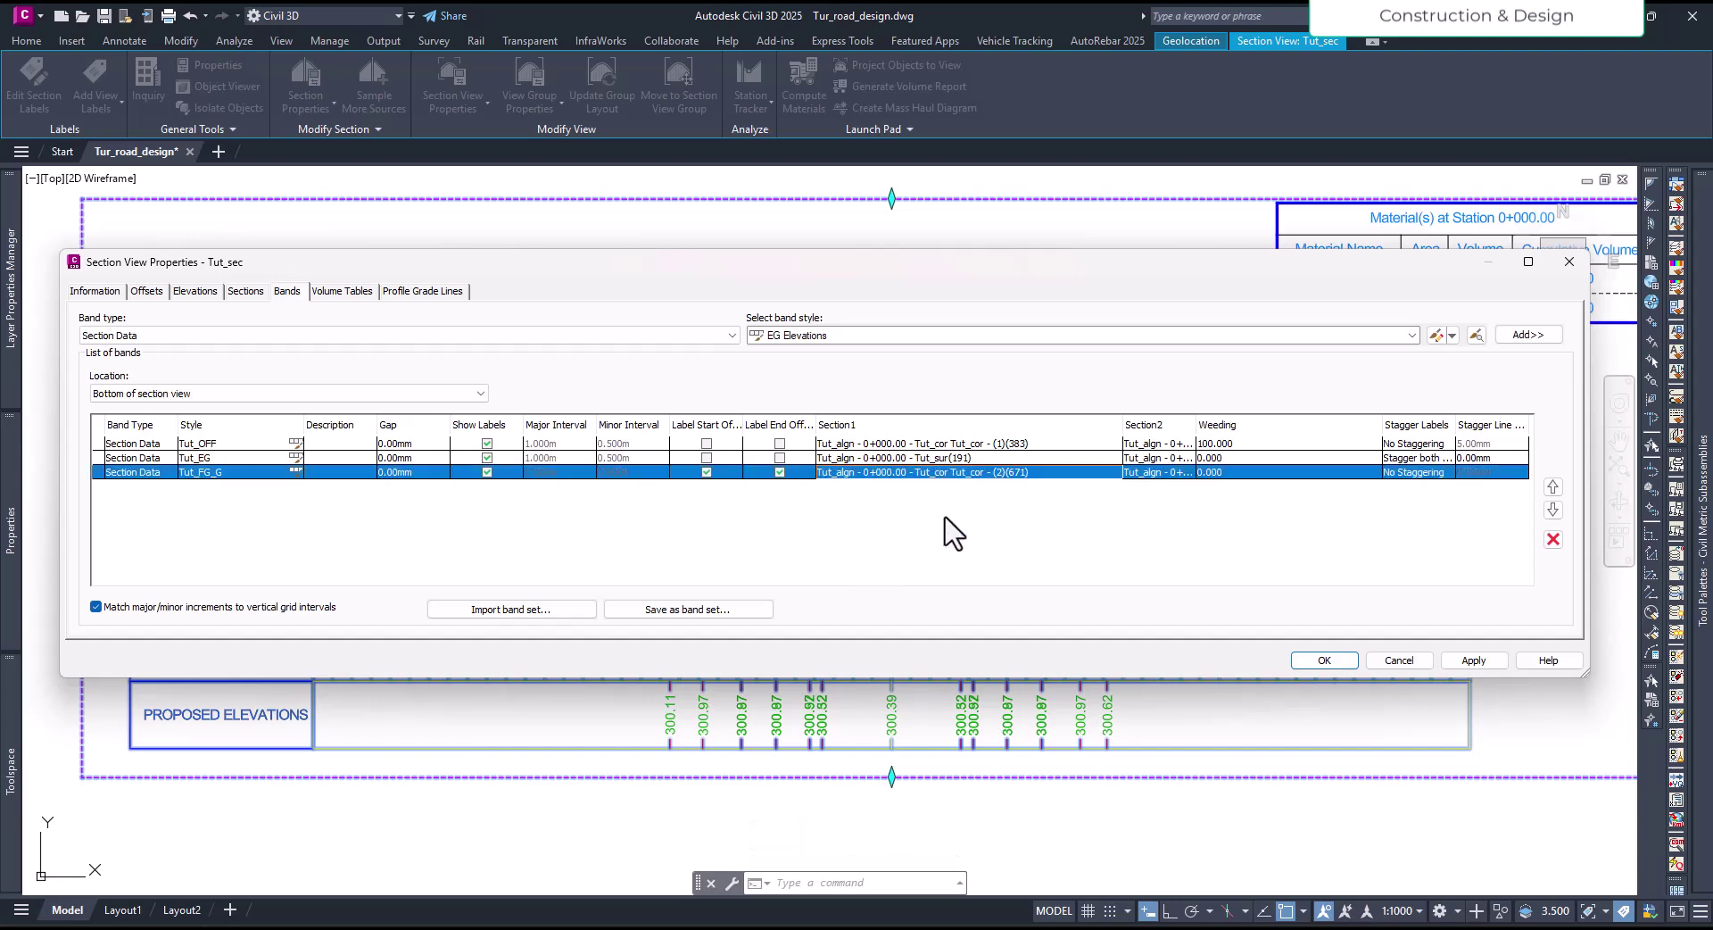
{"action": "left_click", "coordinate": [1331, 657]}
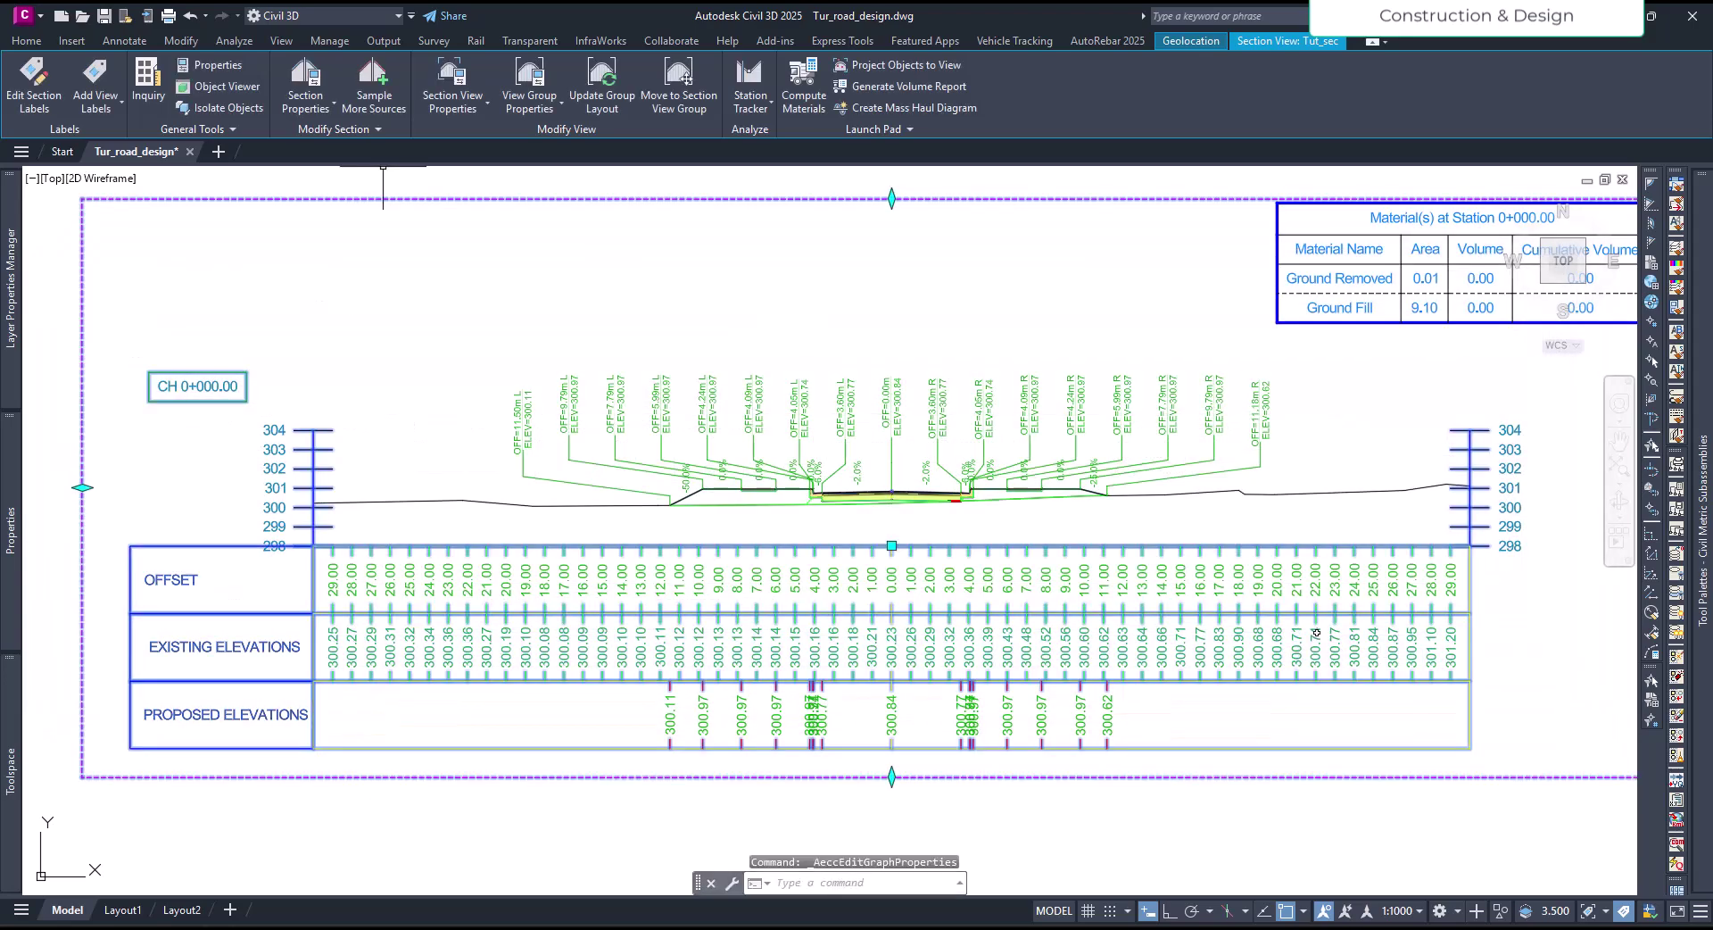
Step: Examine the proposed elevation labels near the road edges and compare their tick positions with the section's curb break points
{"action": "scroll", "coordinate": [960, 737], "scroll_direction": "up", "scroll_amount": 6}
{"action": "key", "text": "Escape"}
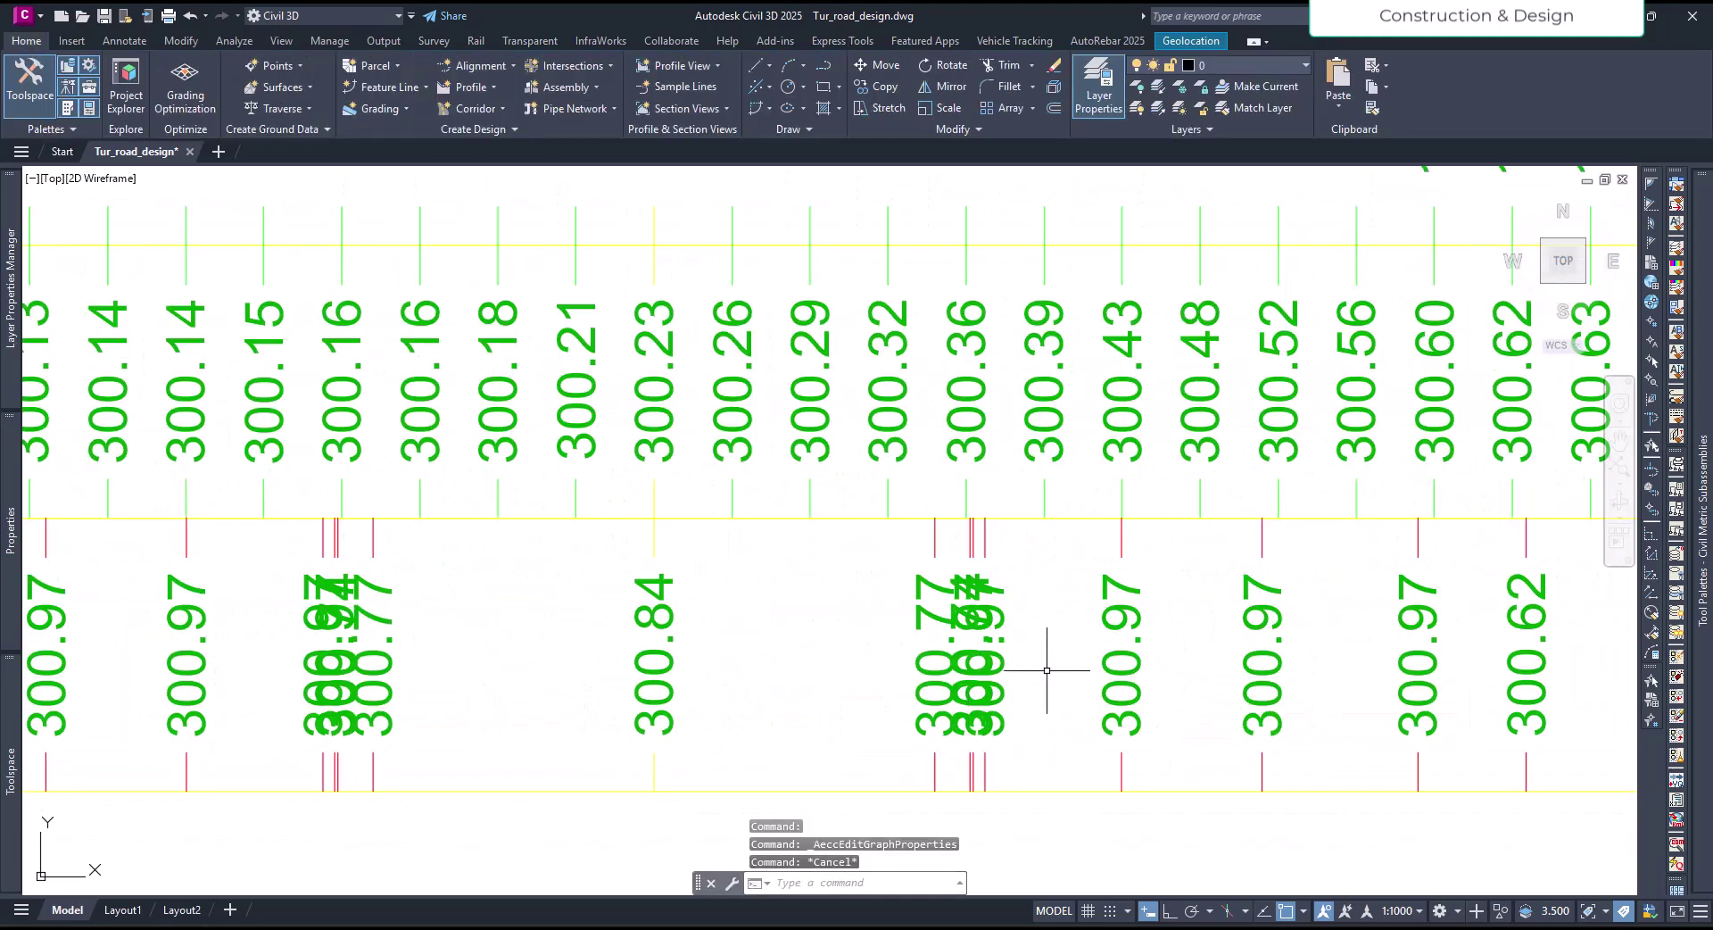
{"action": "scroll", "coordinate": [1055, 694], "scroll_direction": "down", "scroll_amount": 6}
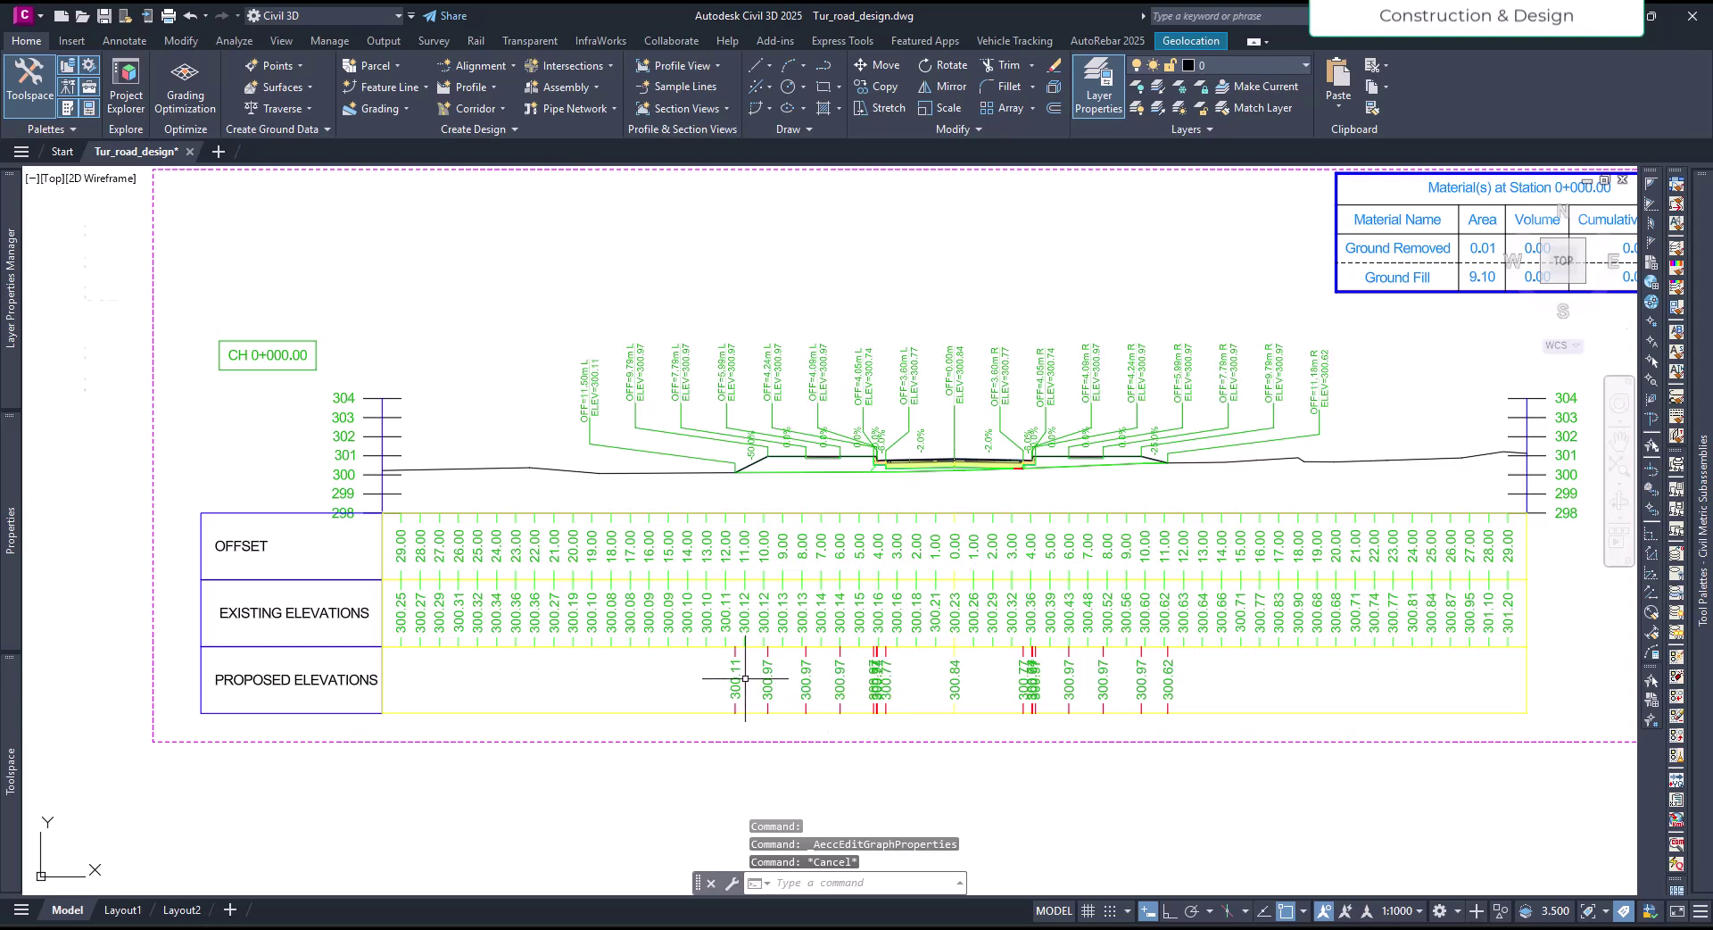
{"action": "scroll", "coordinate": [746, 681], "scroll_direction": "up", "scroll_amount": 2}
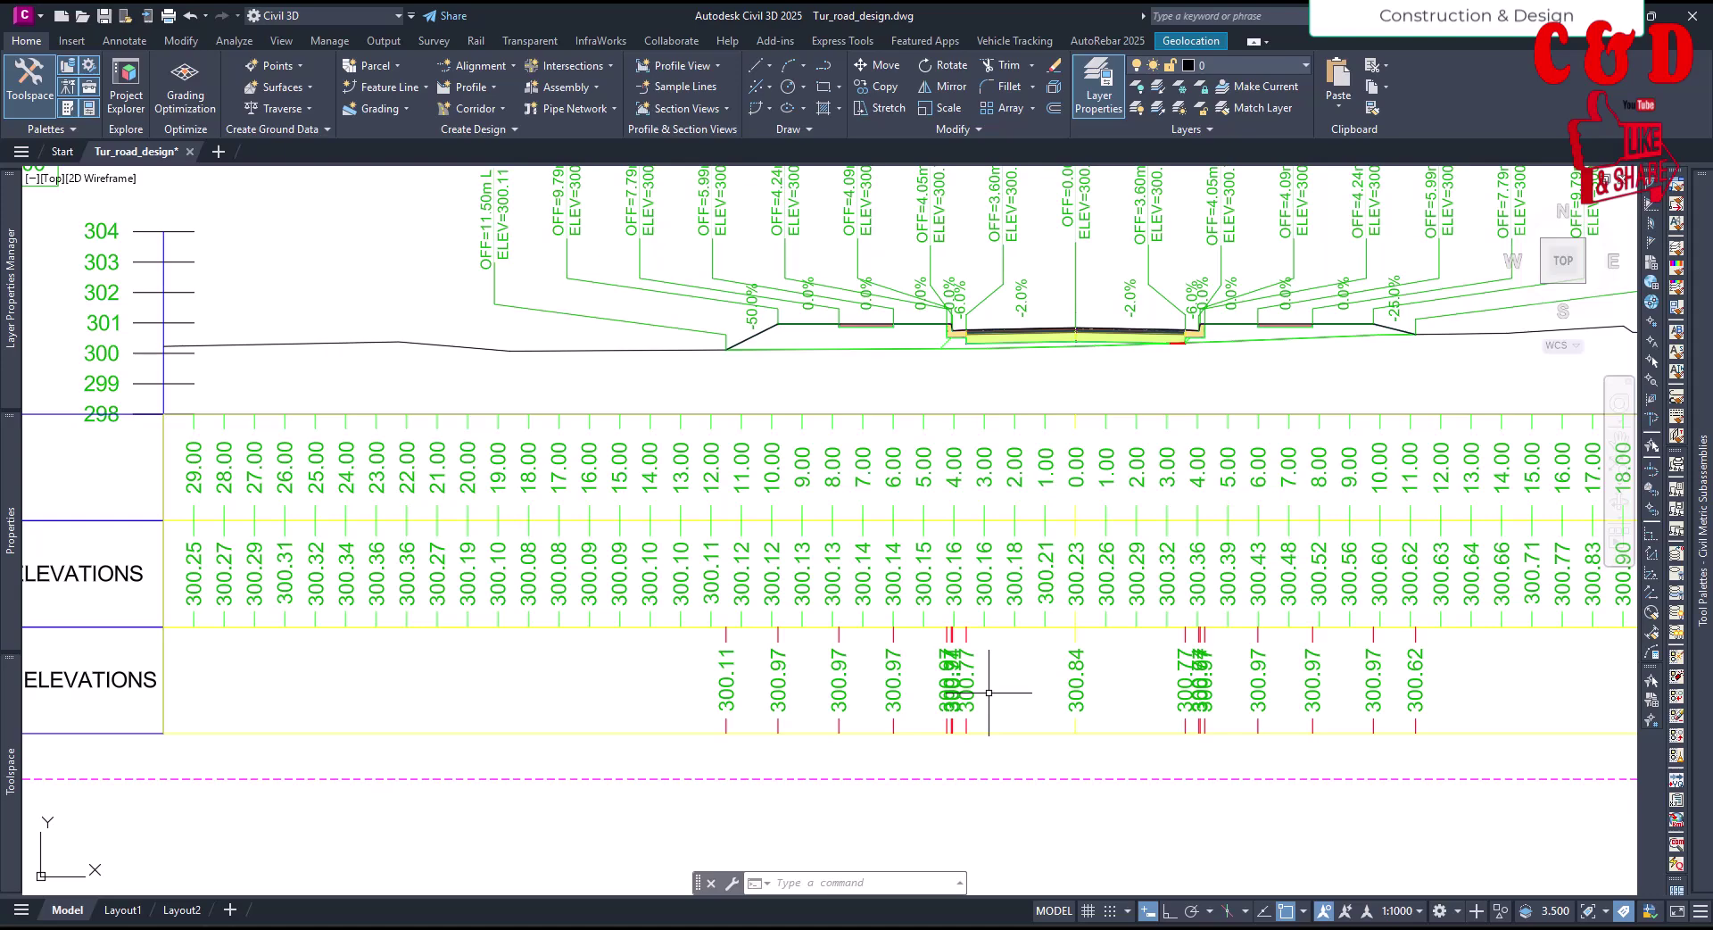
{"action": "middle_click_drag", "start_coordinate": [1159, 701], "coordinate": [1023, 759]}
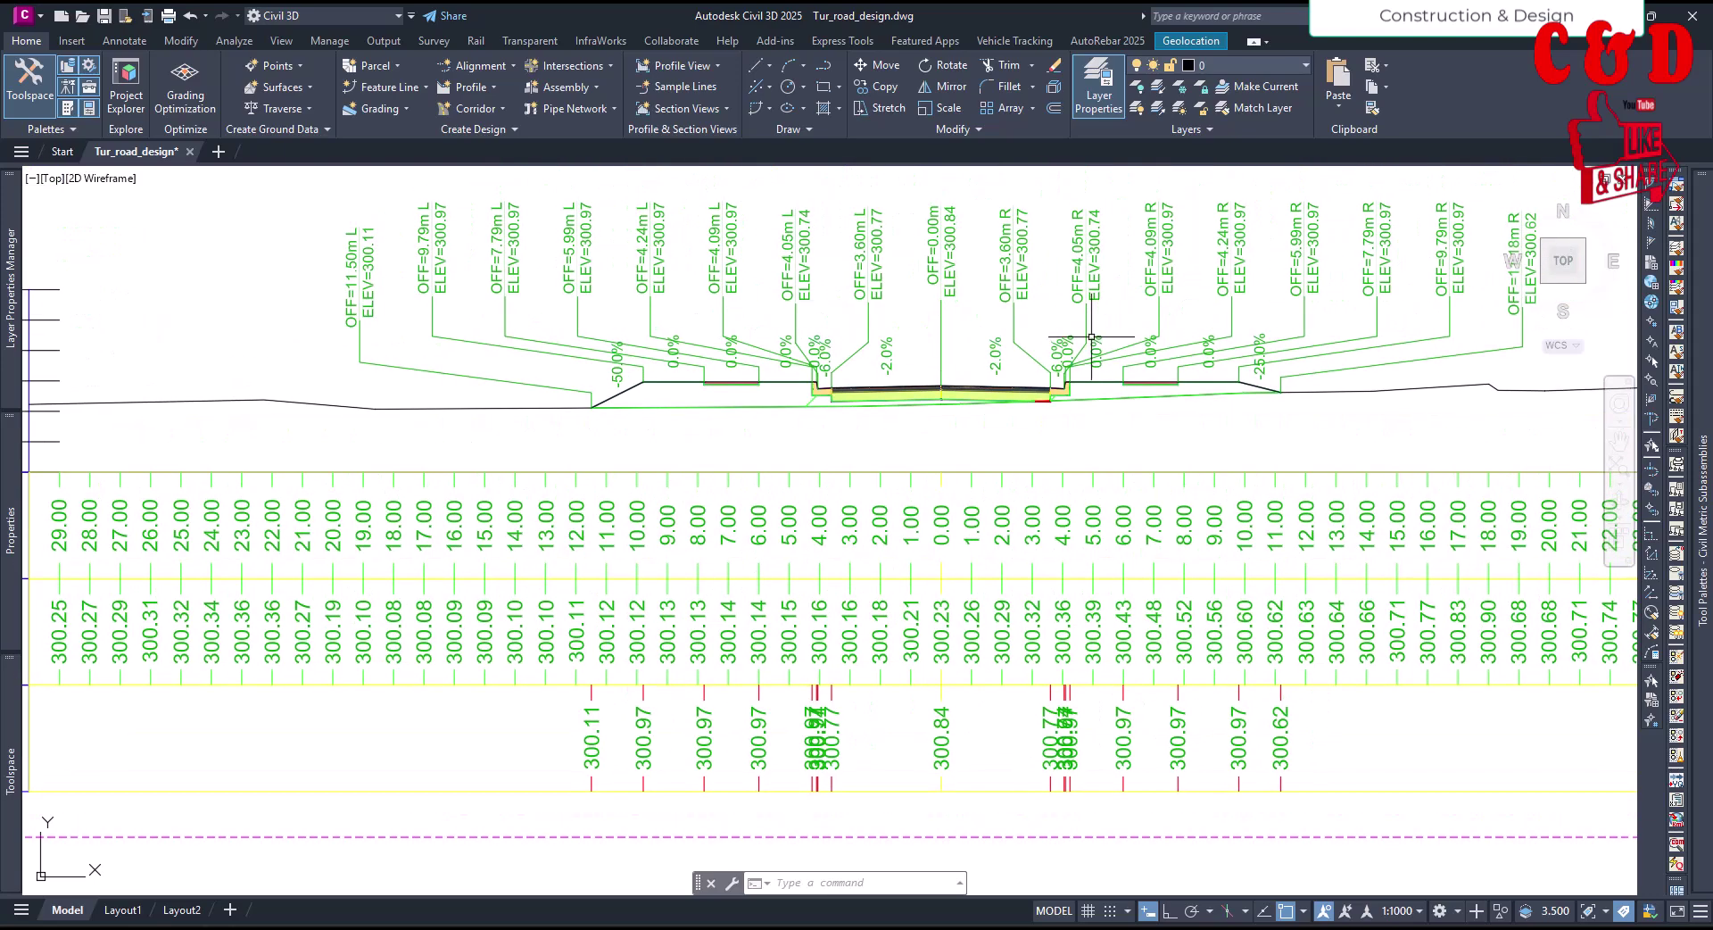
{"action": "scroll", "coordinate": [1059, 387], "scroll_direction": "up", "scroll_amount": 4}
{"action": "scroll", "coordinate": [1055, 389], "scroll_direction": "down", "scroll_amount": 5}
{"action": "scroll", "coordinate": [1046, 562], "scroll_direction": "up", "scroll_amount": 8}
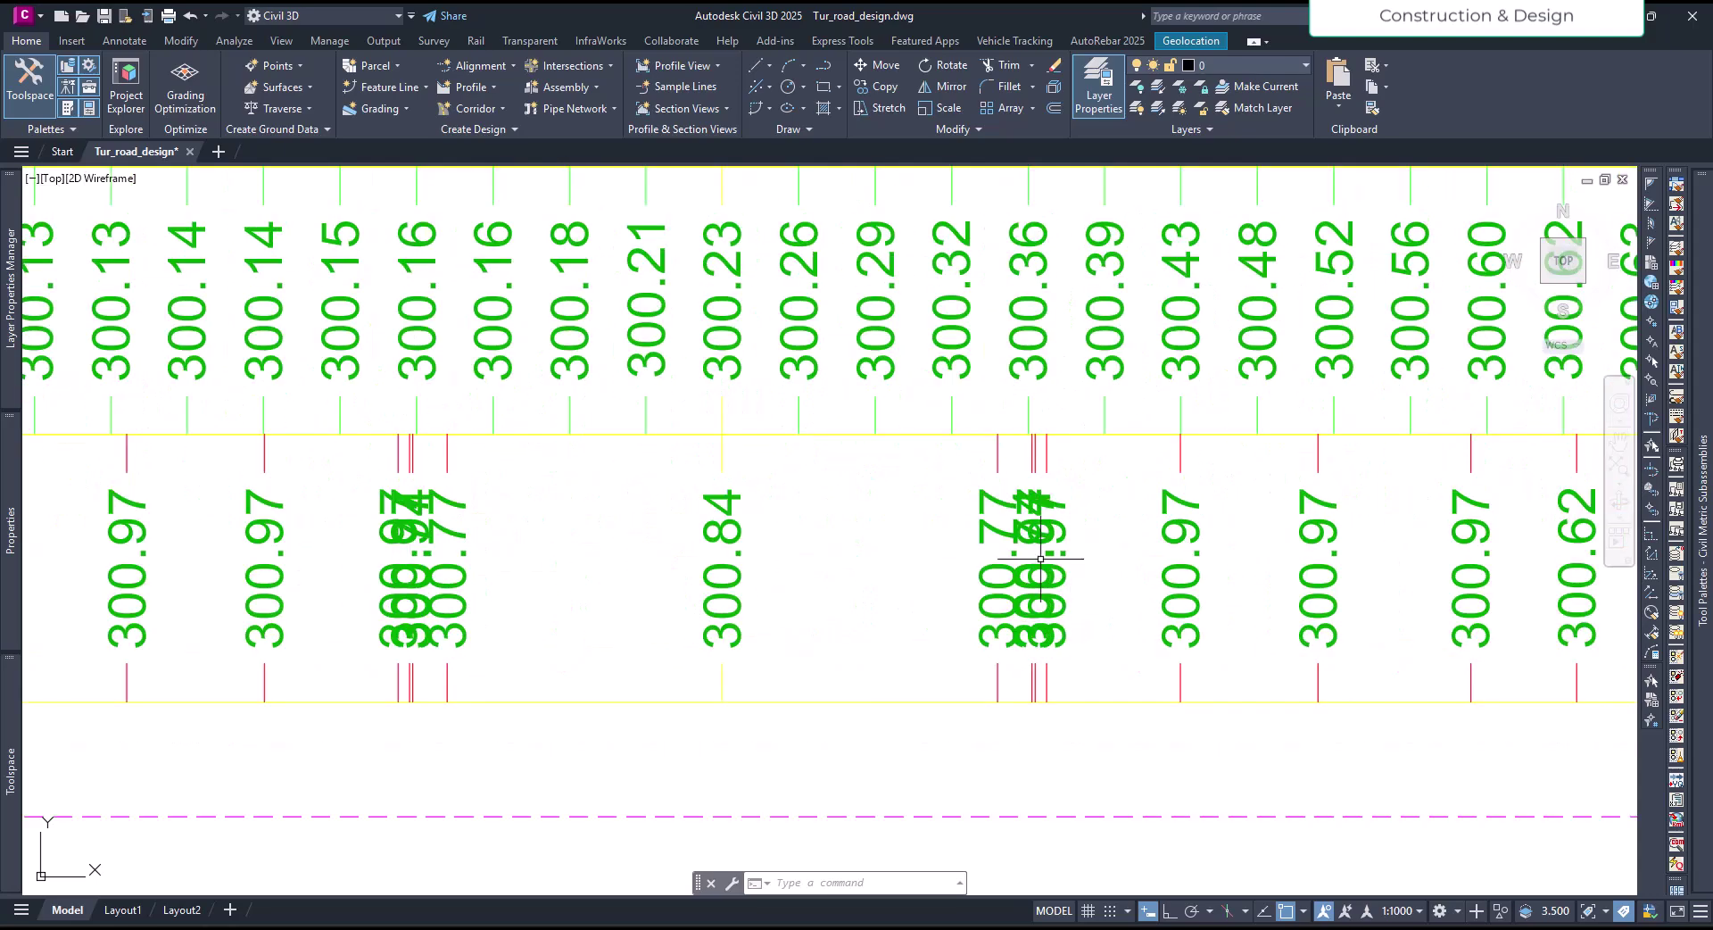
{"action": "scroll", "coordinate": [1035, 435], "scroll_direction": "up", "scroll_amount": 4}
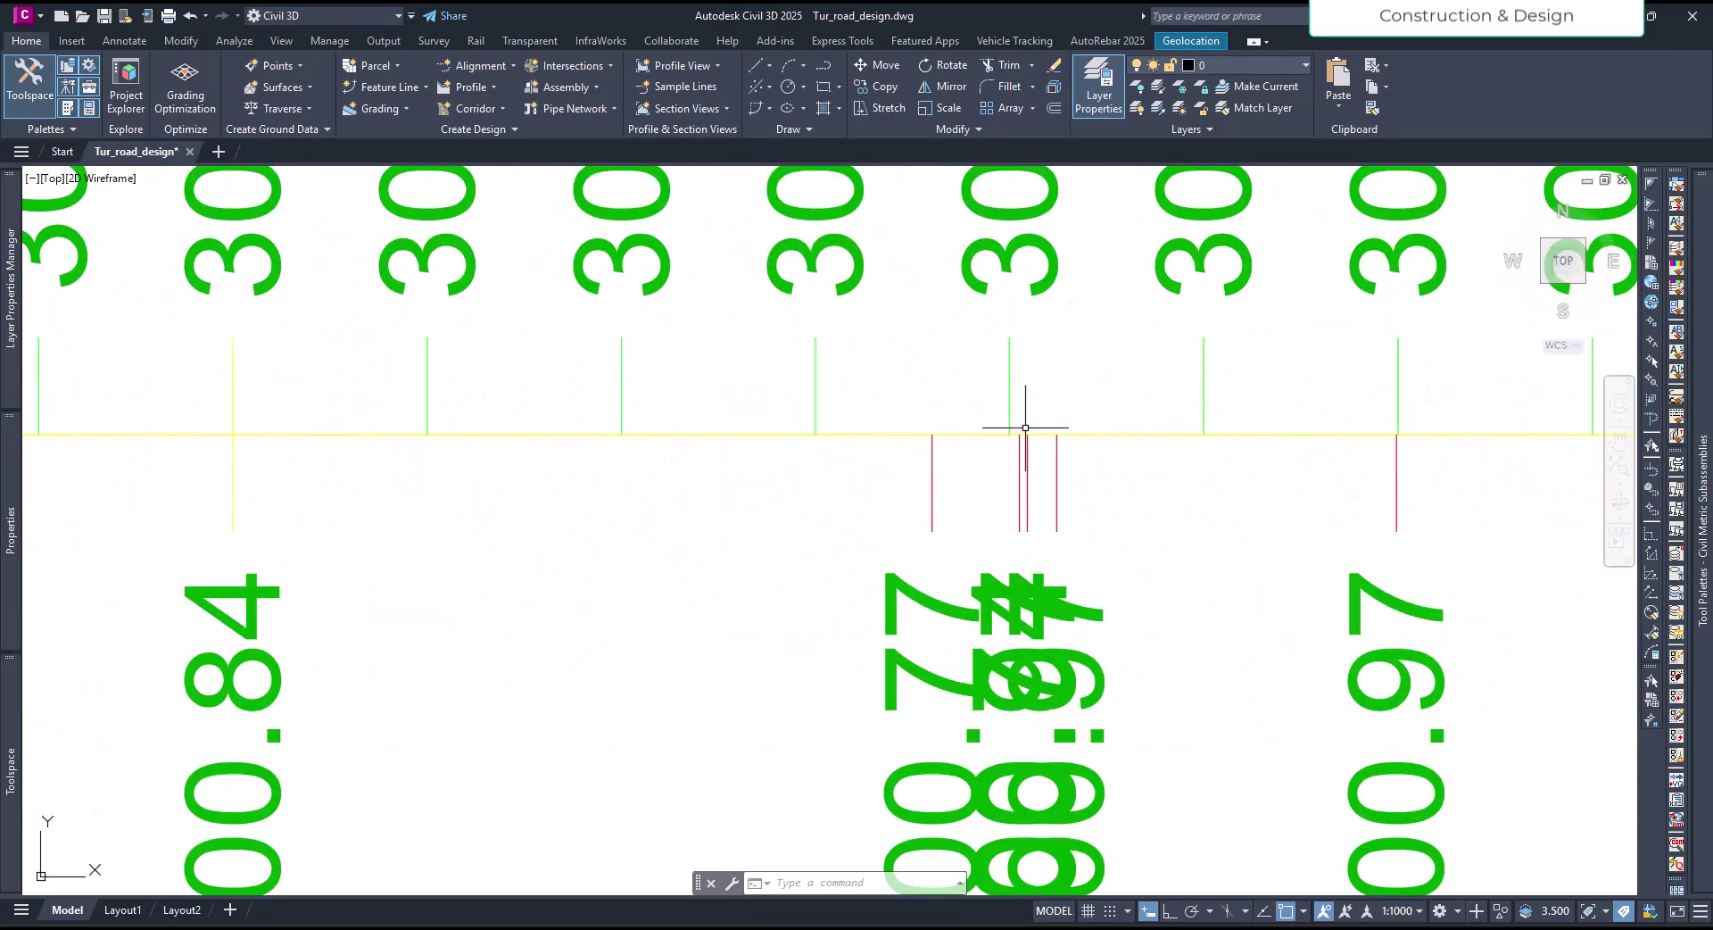
{"action": "scroll", "coordinate": [1016, 465], "scroll_direction": "down", "scroll_amount": 5}
{"action": "scroll", "coordinate": [1014, 357], "scroll_direction": "up", "scroll_amount": 5}
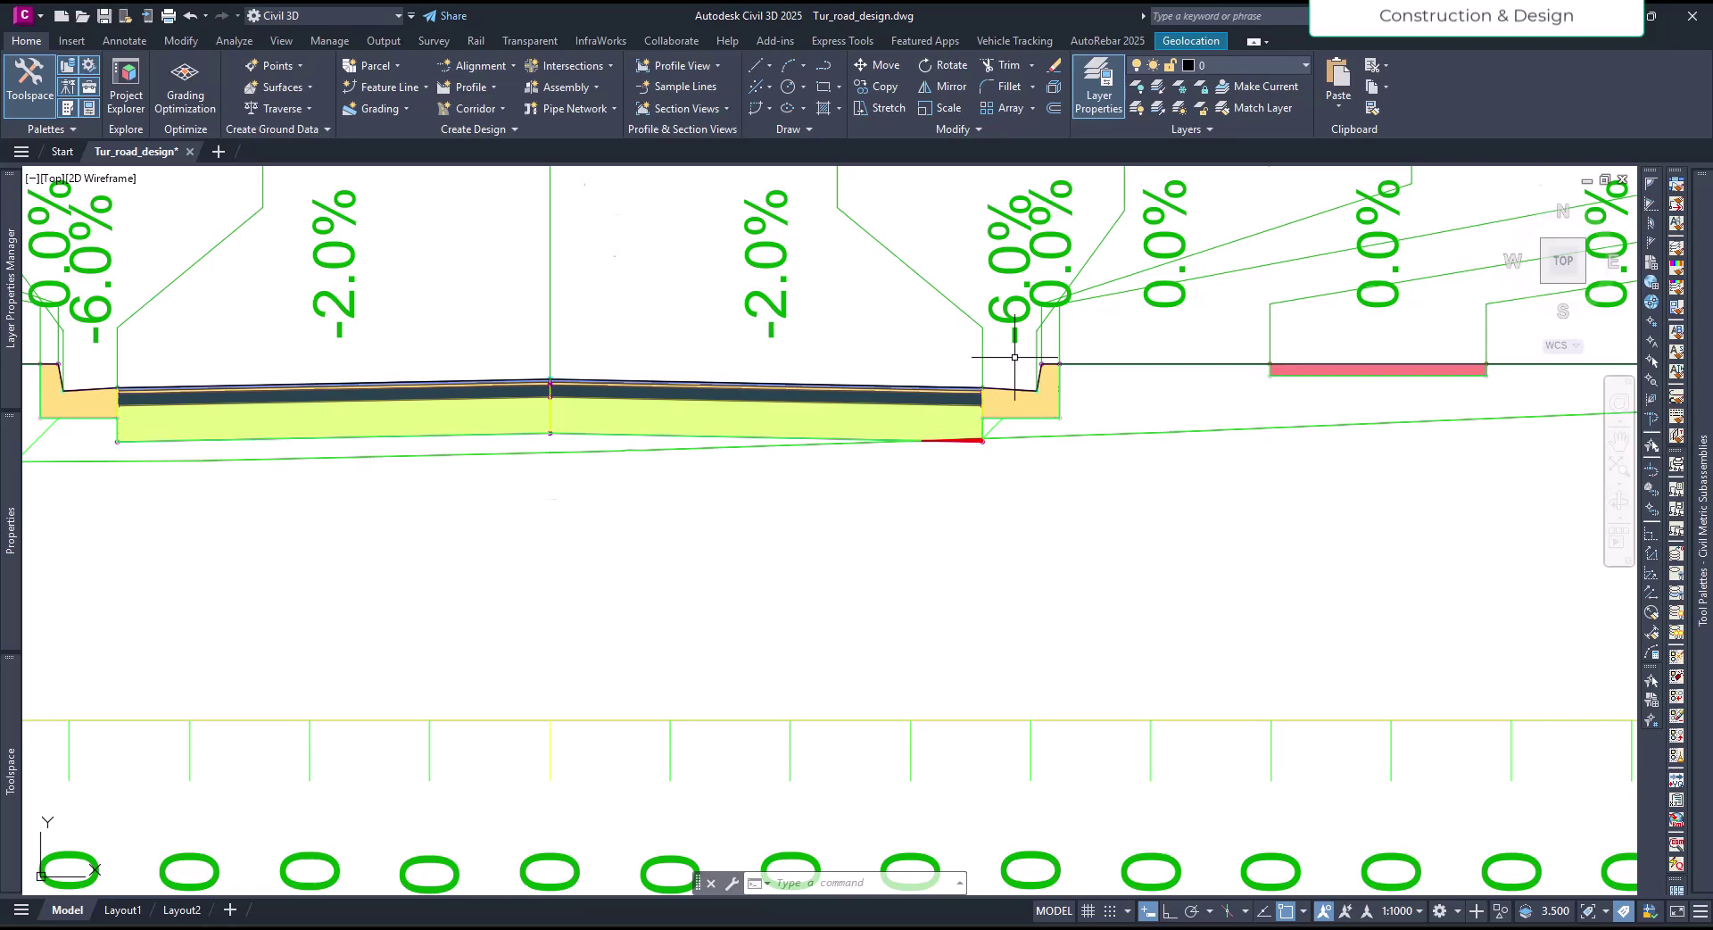
{"action": "scroll", "coordinate": [1015, 357], "scroll_direction": "down", "scroll_amount": 2}
{"action": "scroll", "coordinate": [1040, 427], "scroll_direction": "down", "scroll_amount": 6}
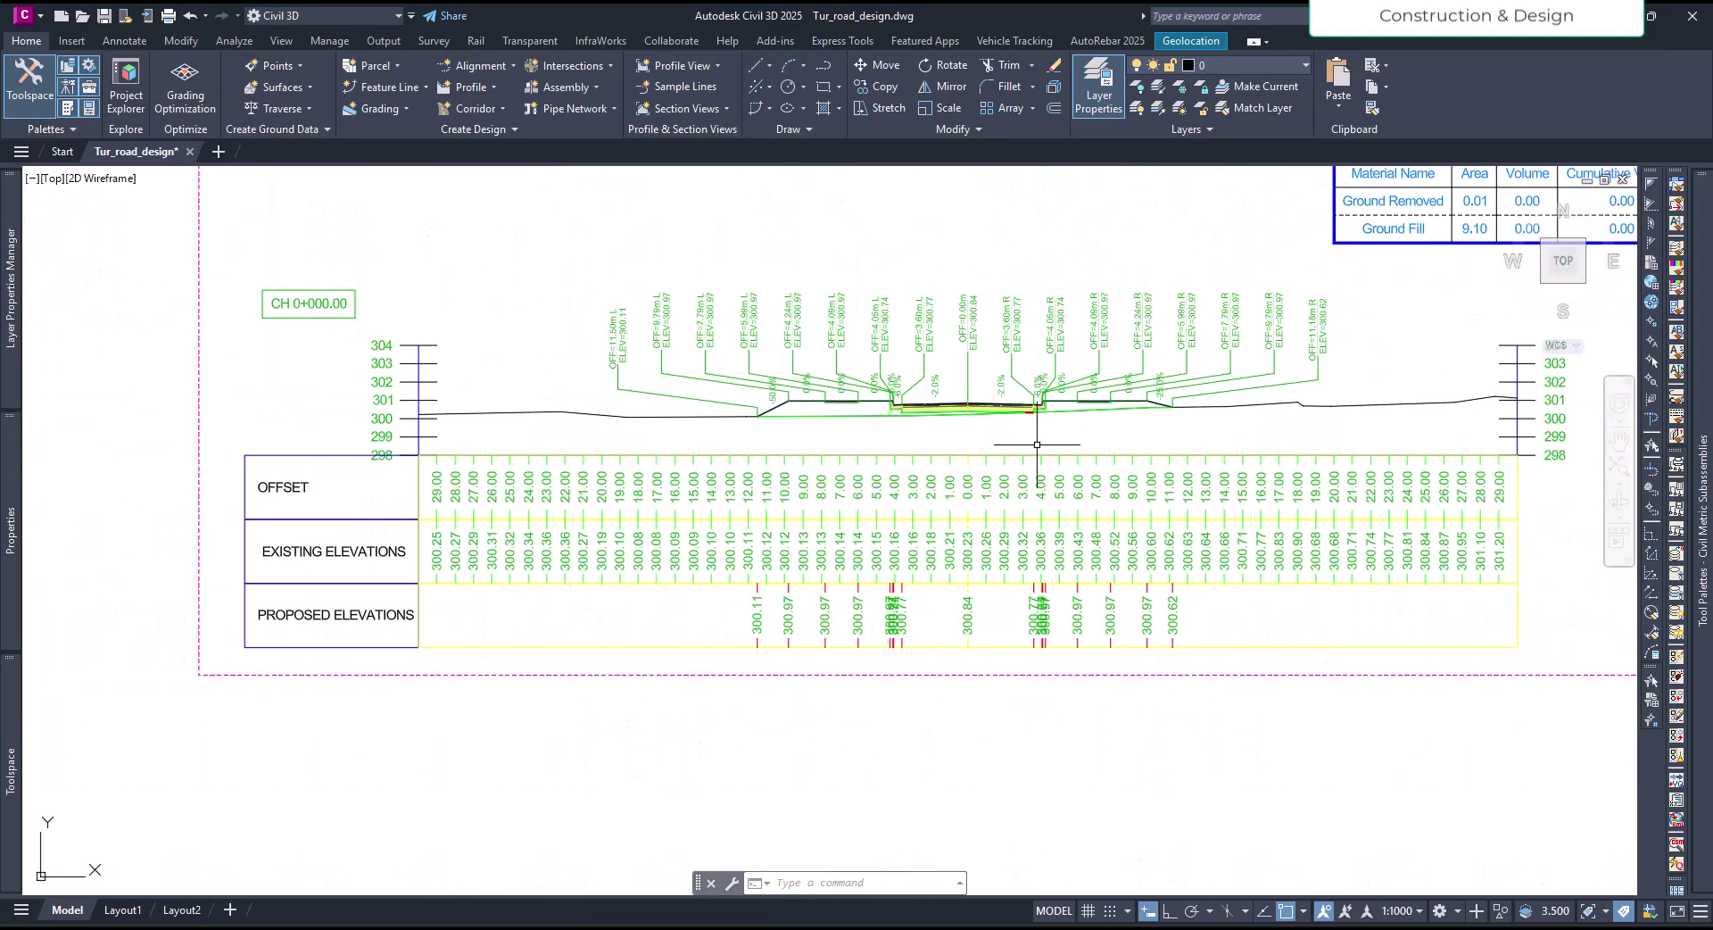
{"action": "scroll", "coordinate": [1044, 629], "scroll_direction": "up", "scroll_amount": 4}
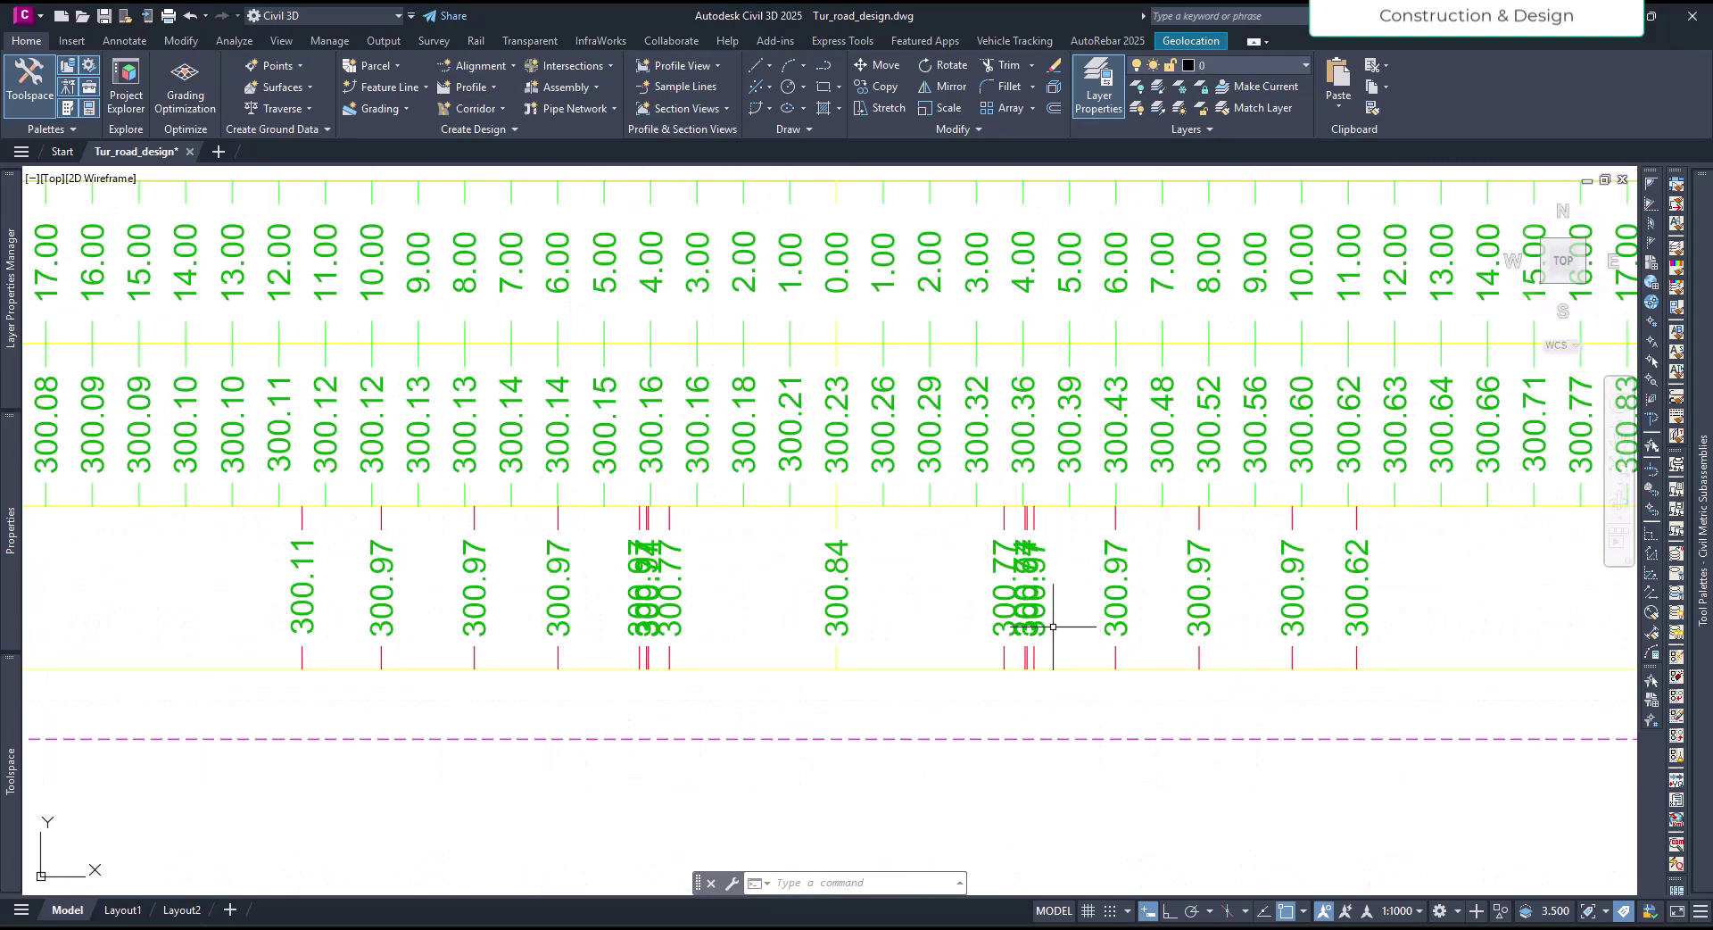
{"action": "scroll", "coordinate": [1060, 616], "scroll_direction": "down", "scroll_amount": 4}
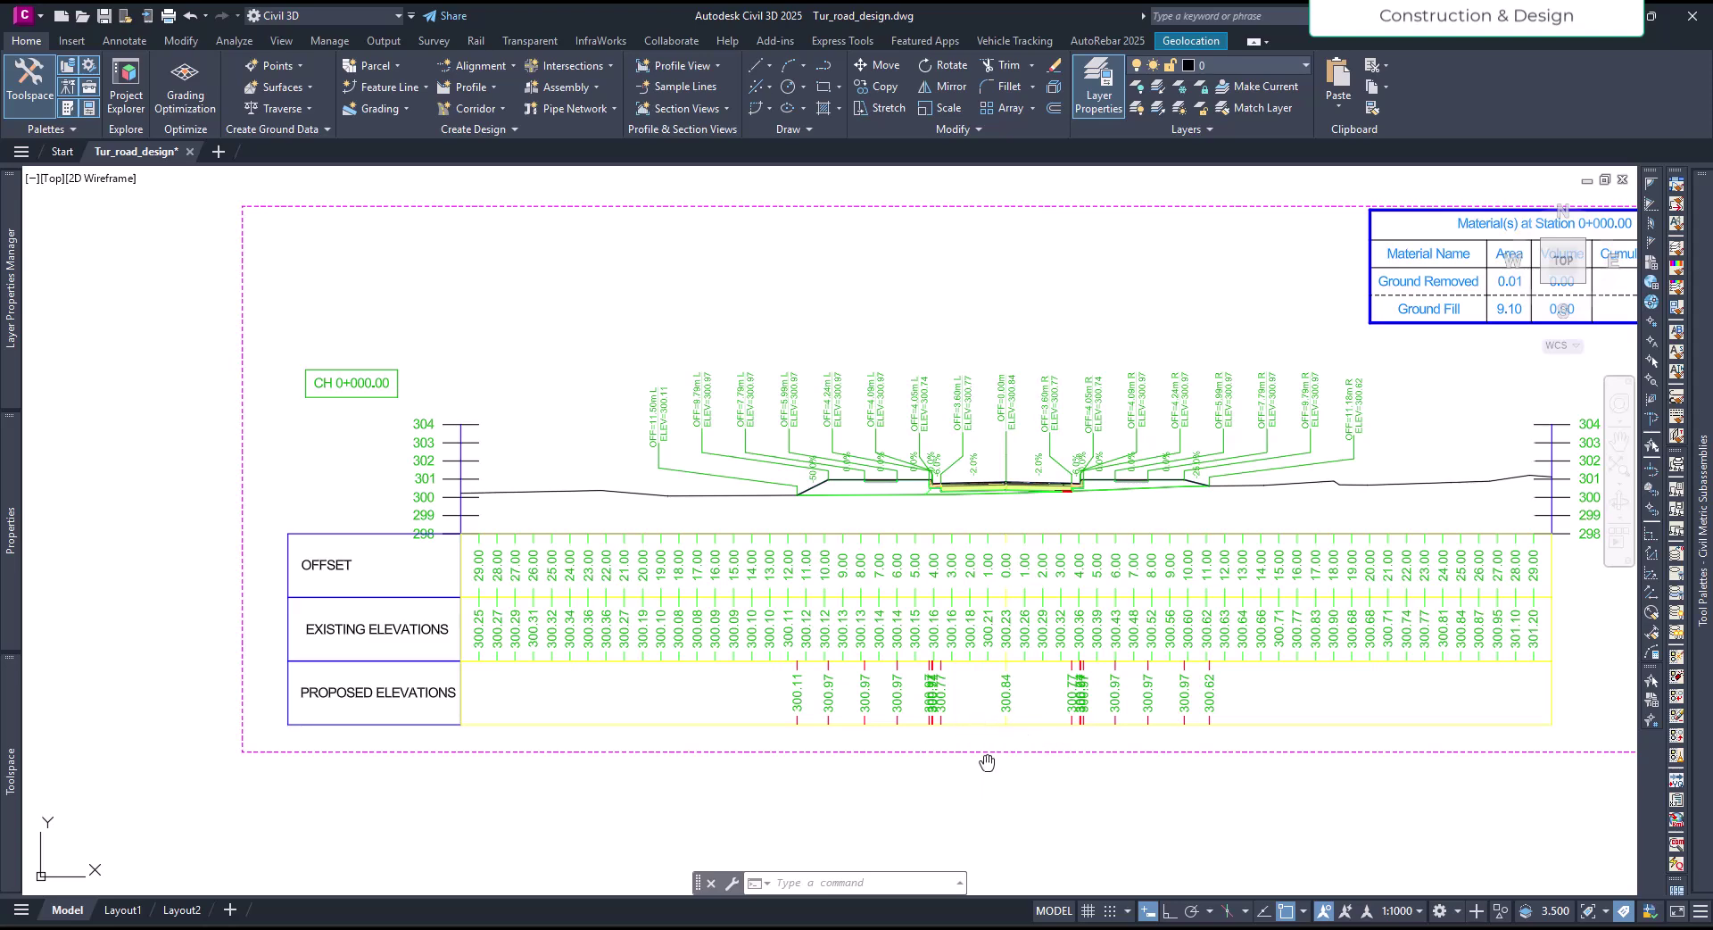
{"action": "middle_click_drag", "start_coordinate": [952, 711], "coordinate": [979, 697]}
{"action": "left_click", "coordinate": [970, 685]}
{"action": "key", "text": "Escape"}
{"action": "key", "text": "Escape"}
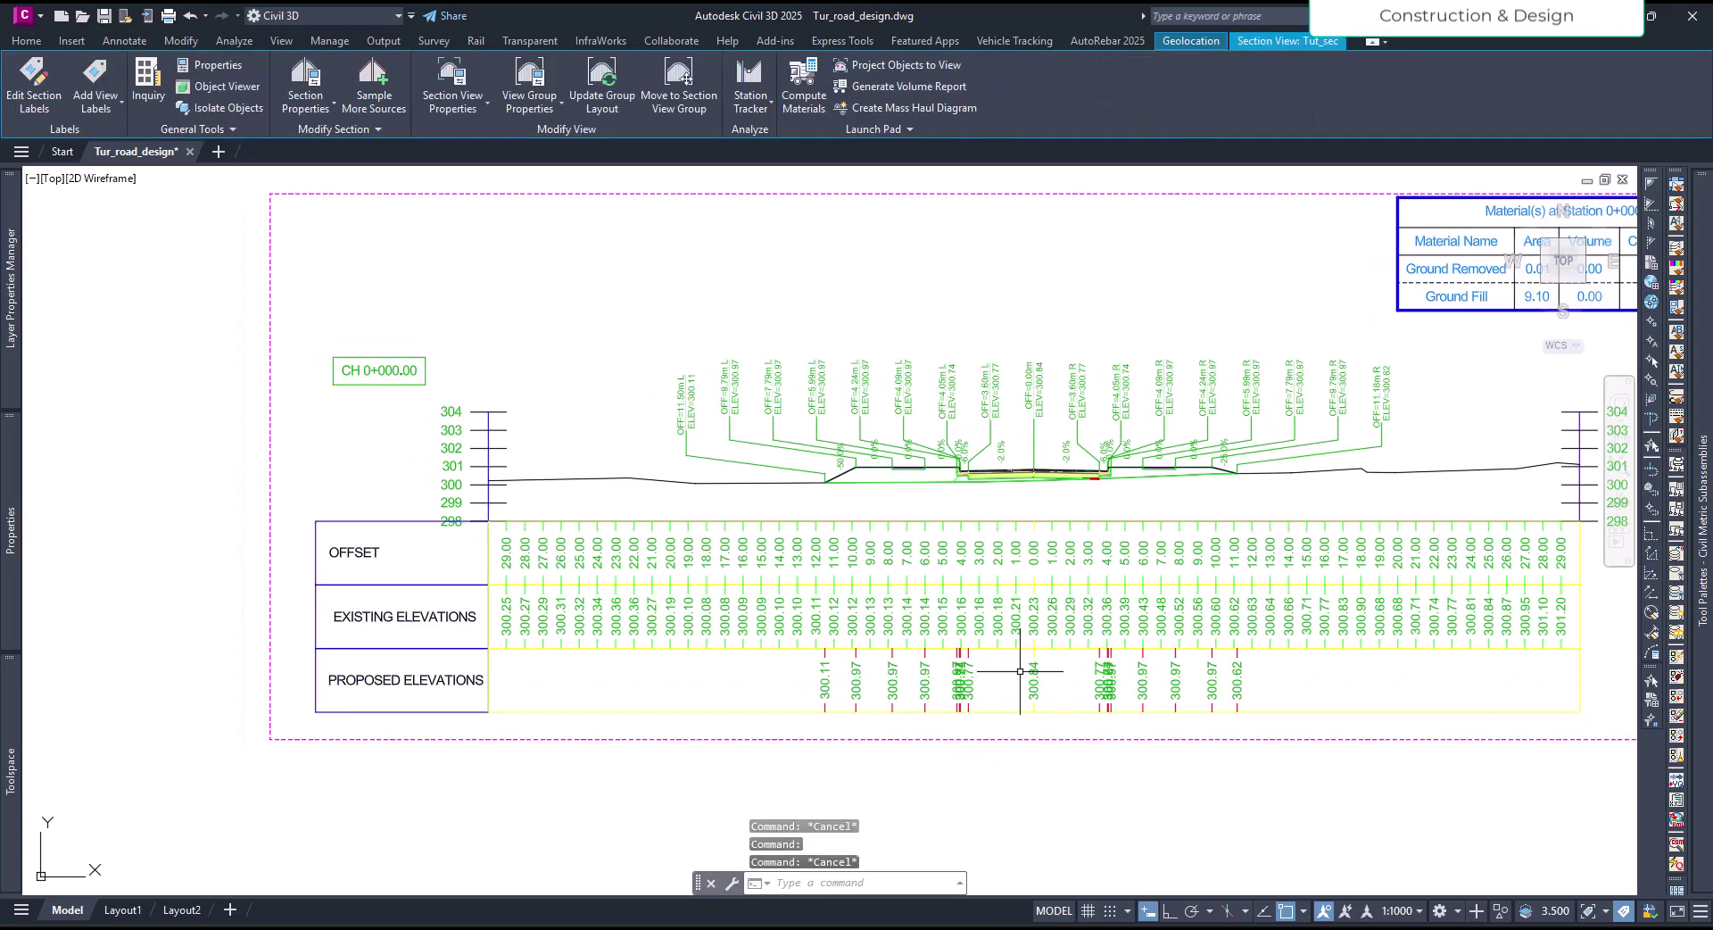
Step: Open the section view properties of the CH 0+000.00 section view
{"action": "left_click", "coordinate": [560, 522]}
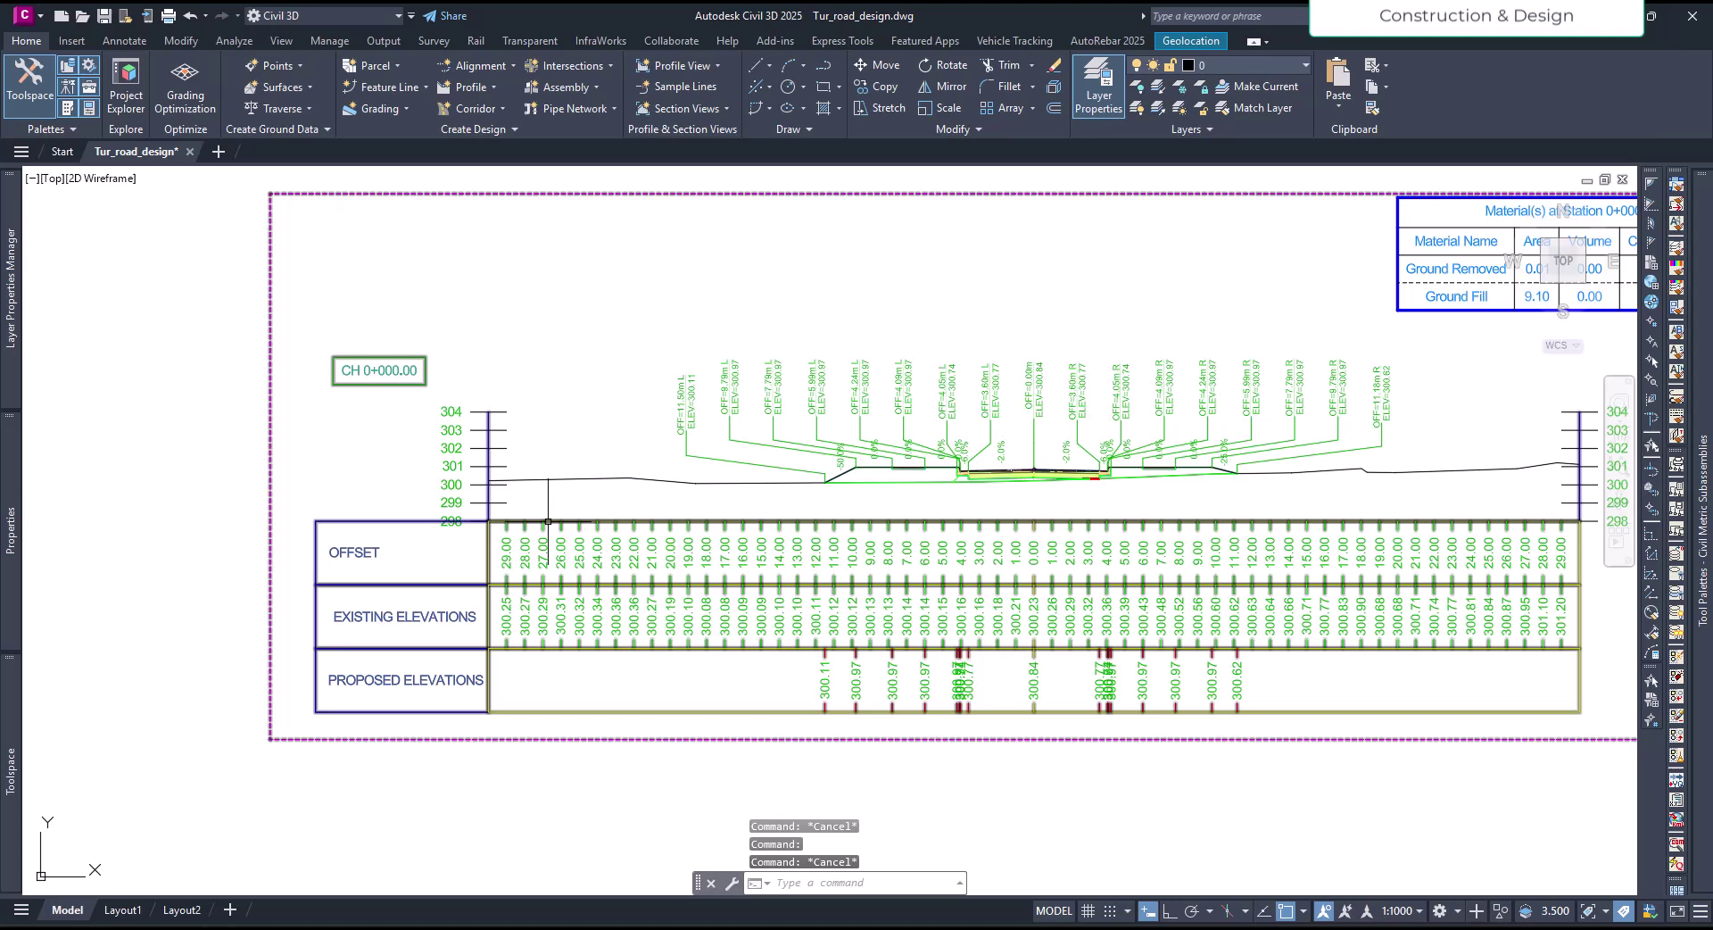
{"action": "middle_click_drag", "start_coordinate": [885, 730], "coordinate": [867, 762]}
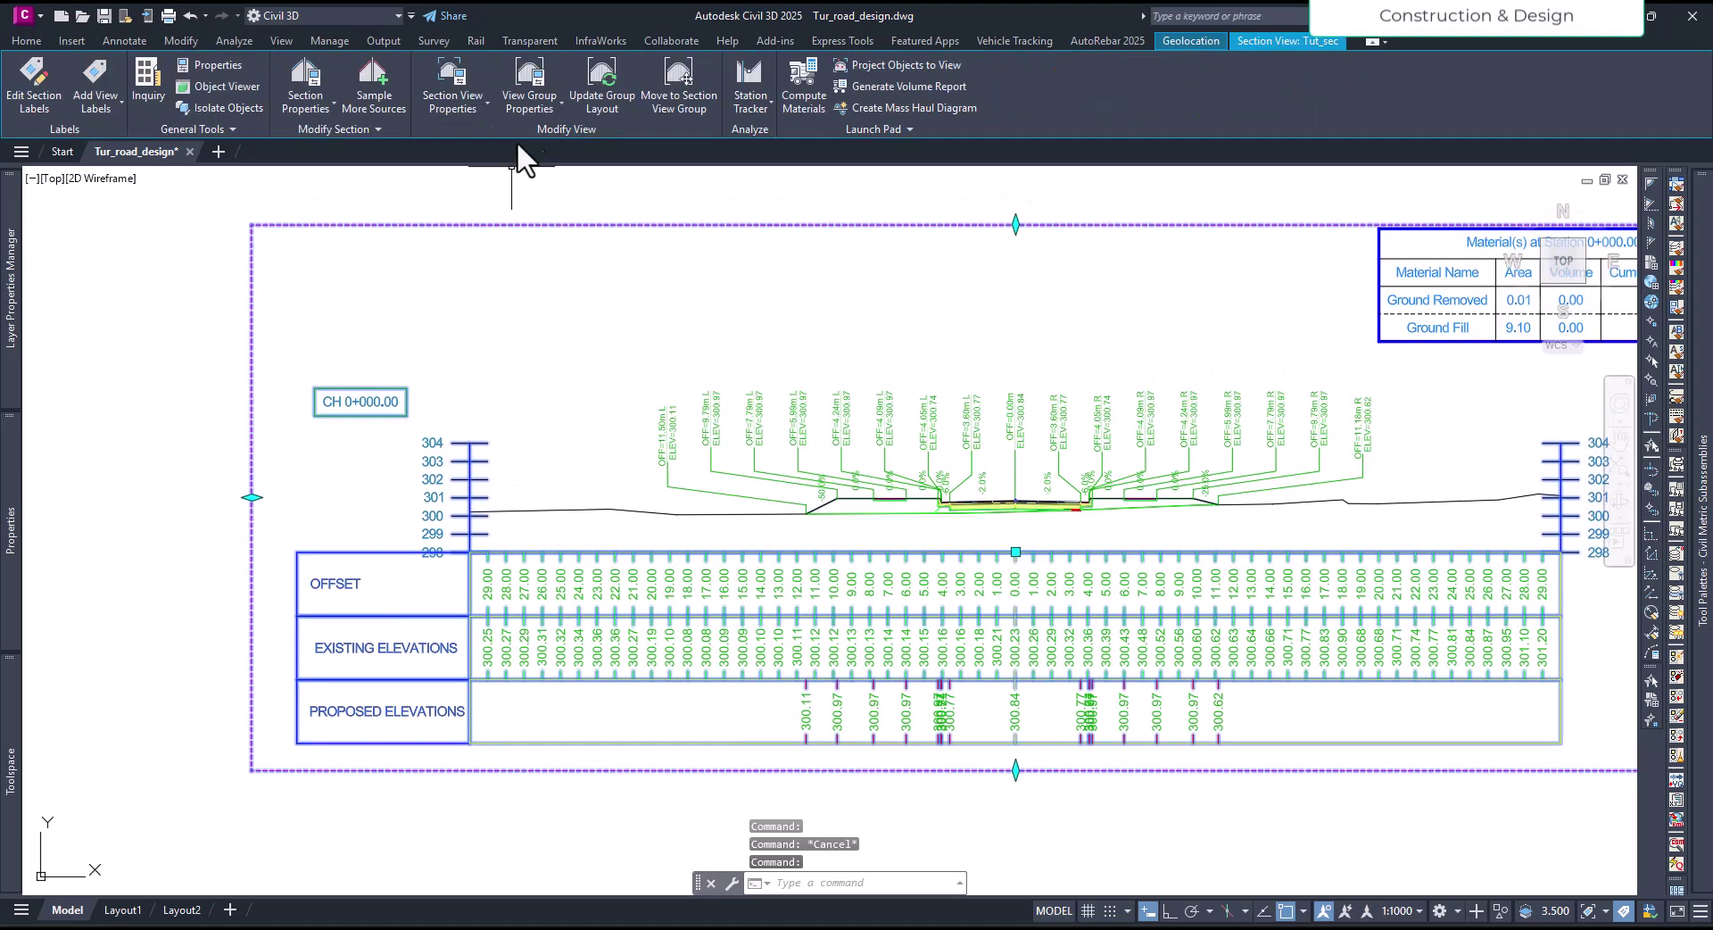
{"action": "left_click", "coordinate": [527, 78]}
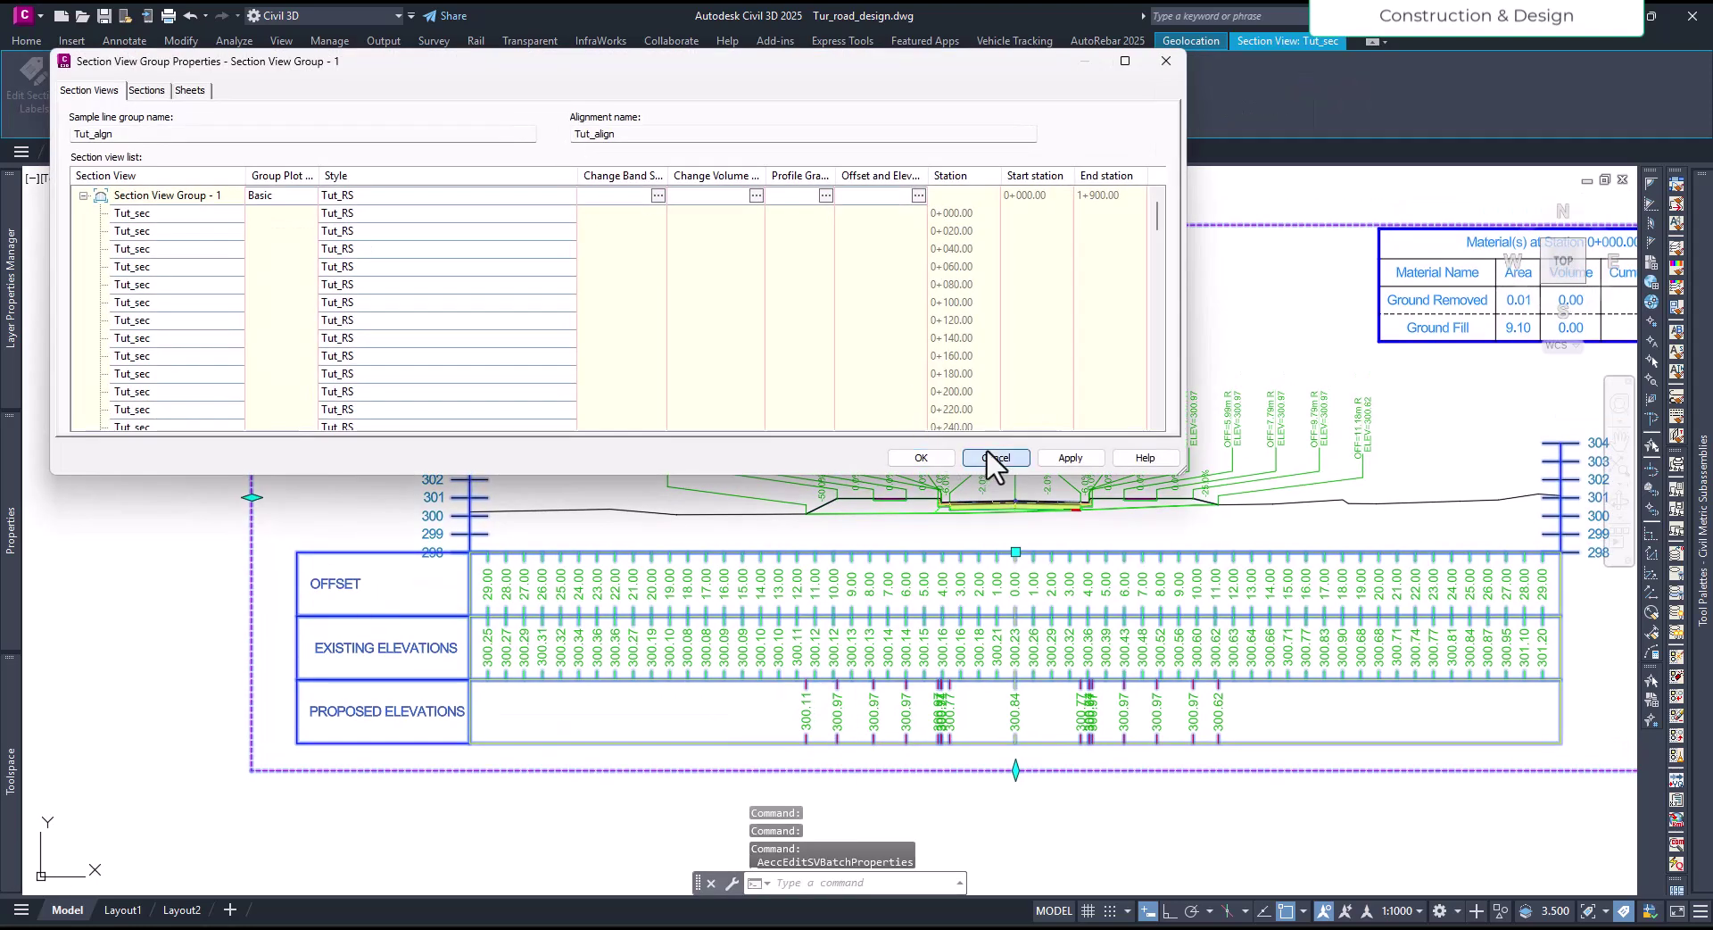
{"action": "left_click", "coordinate": [987, 457]}
{"action": "left_click", "coordinate": [453, 78]}
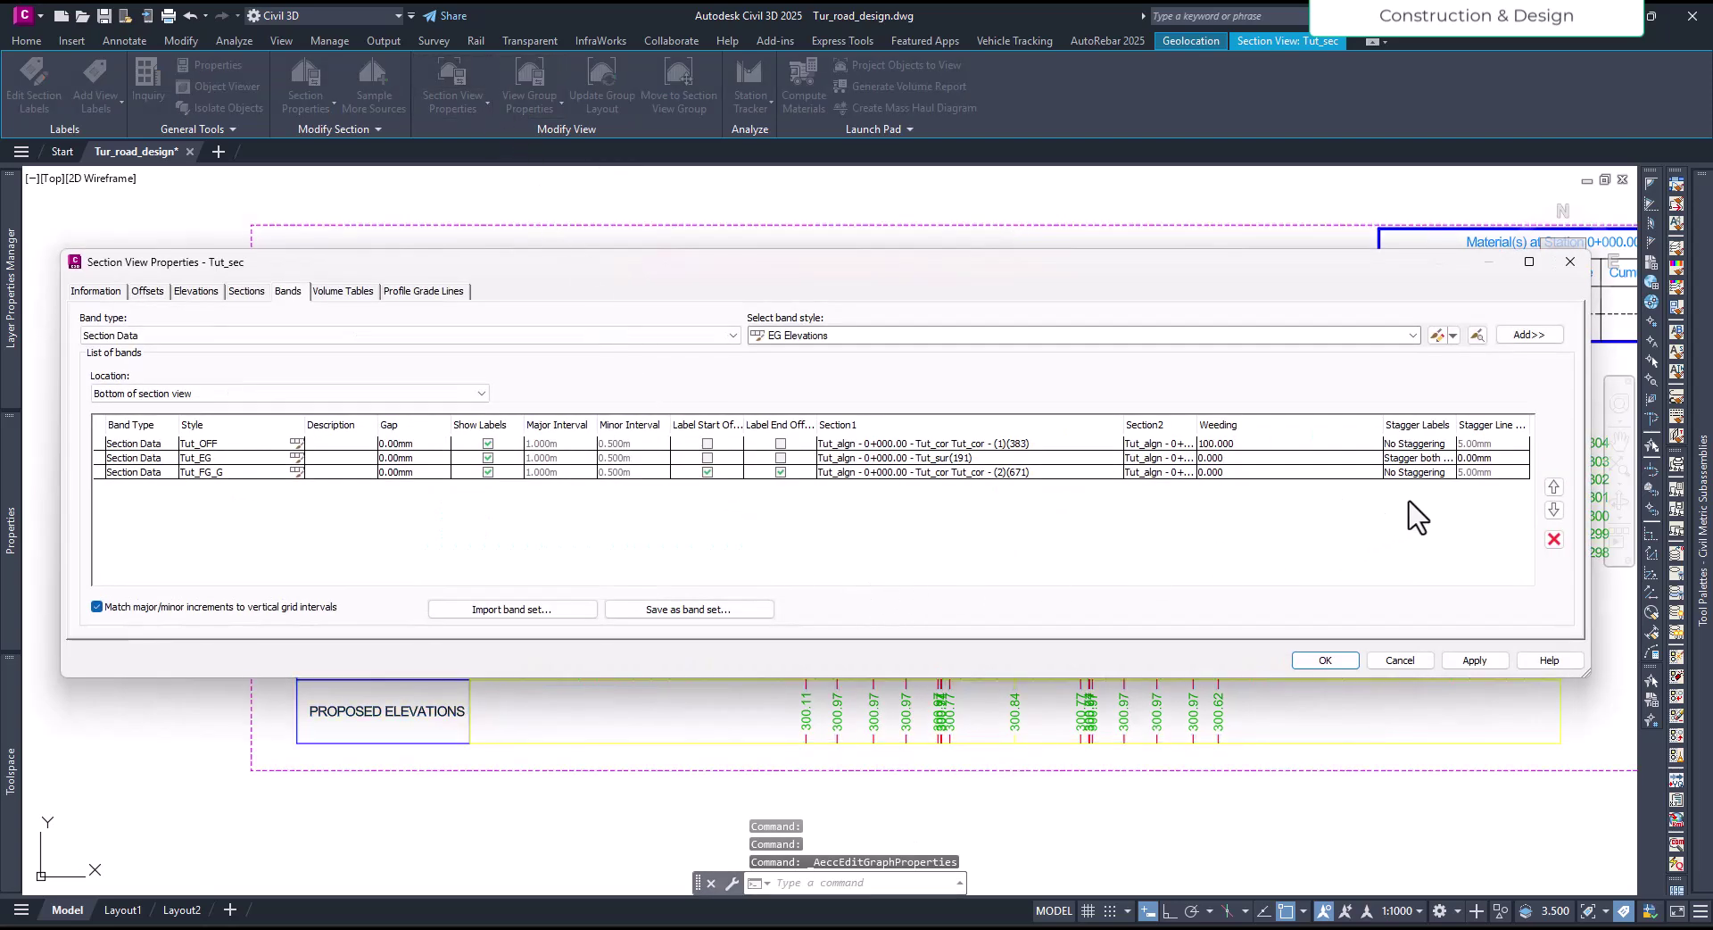
Step: Try a weeding of 0.1 on the Tut_FG_G band and apply it to the section view
{"action": "left_click", "coordinate": [1419, 474]}
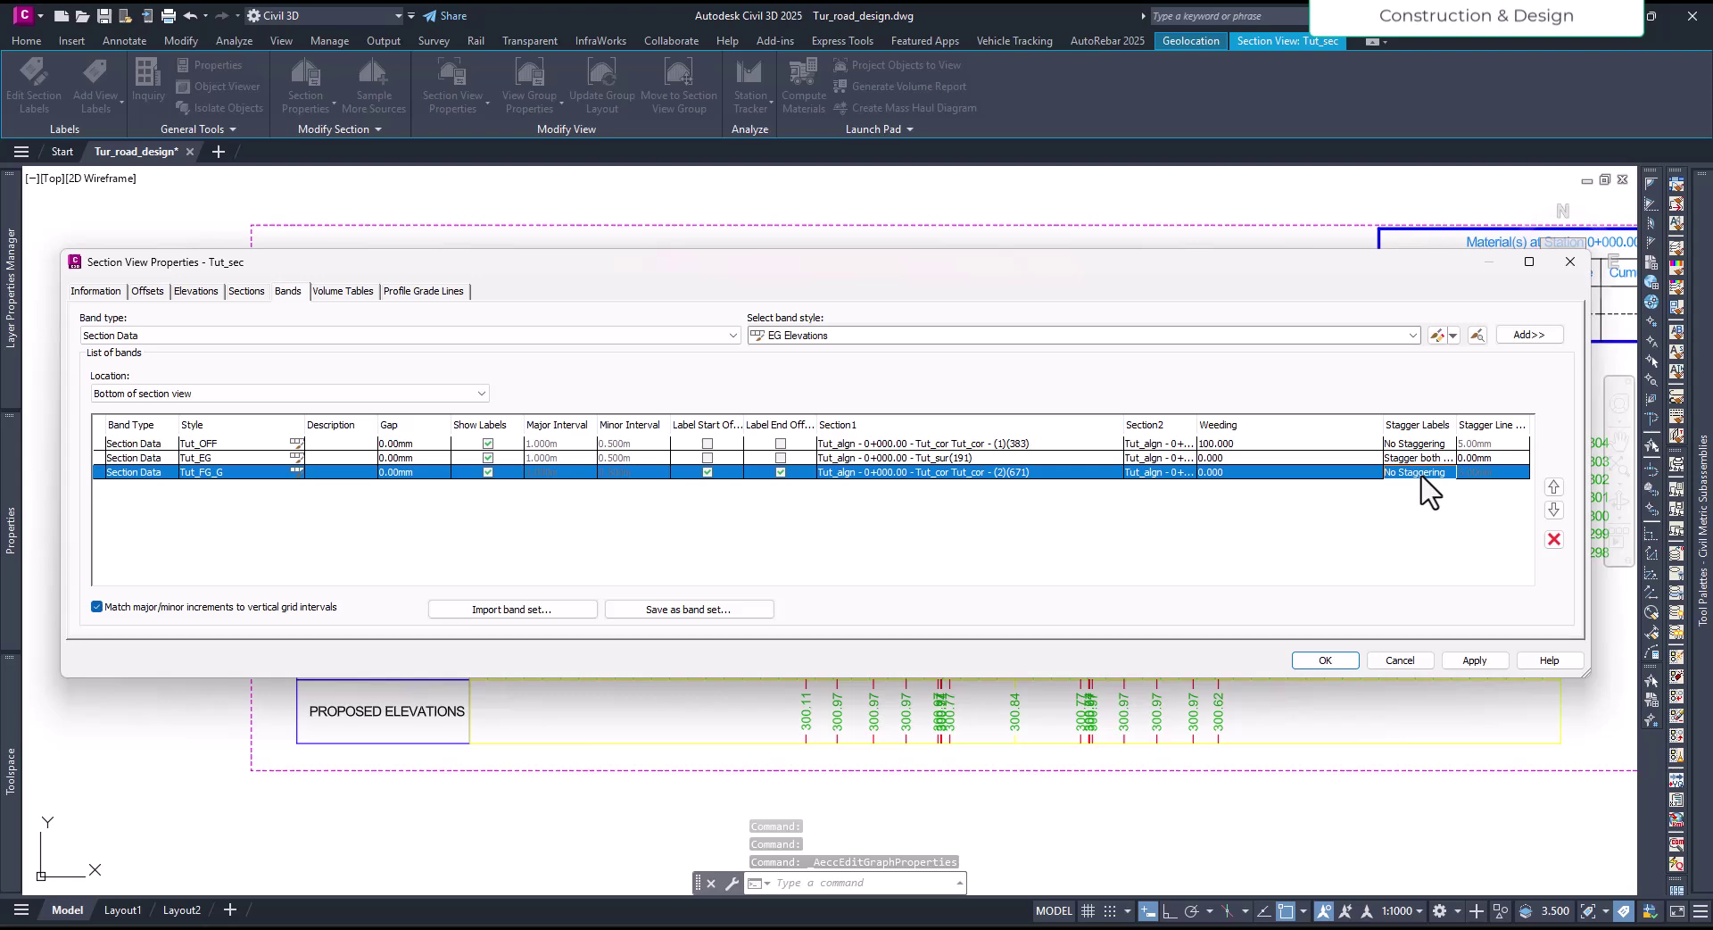
{"action": "left_click", "coordinate": [1419, 474]}
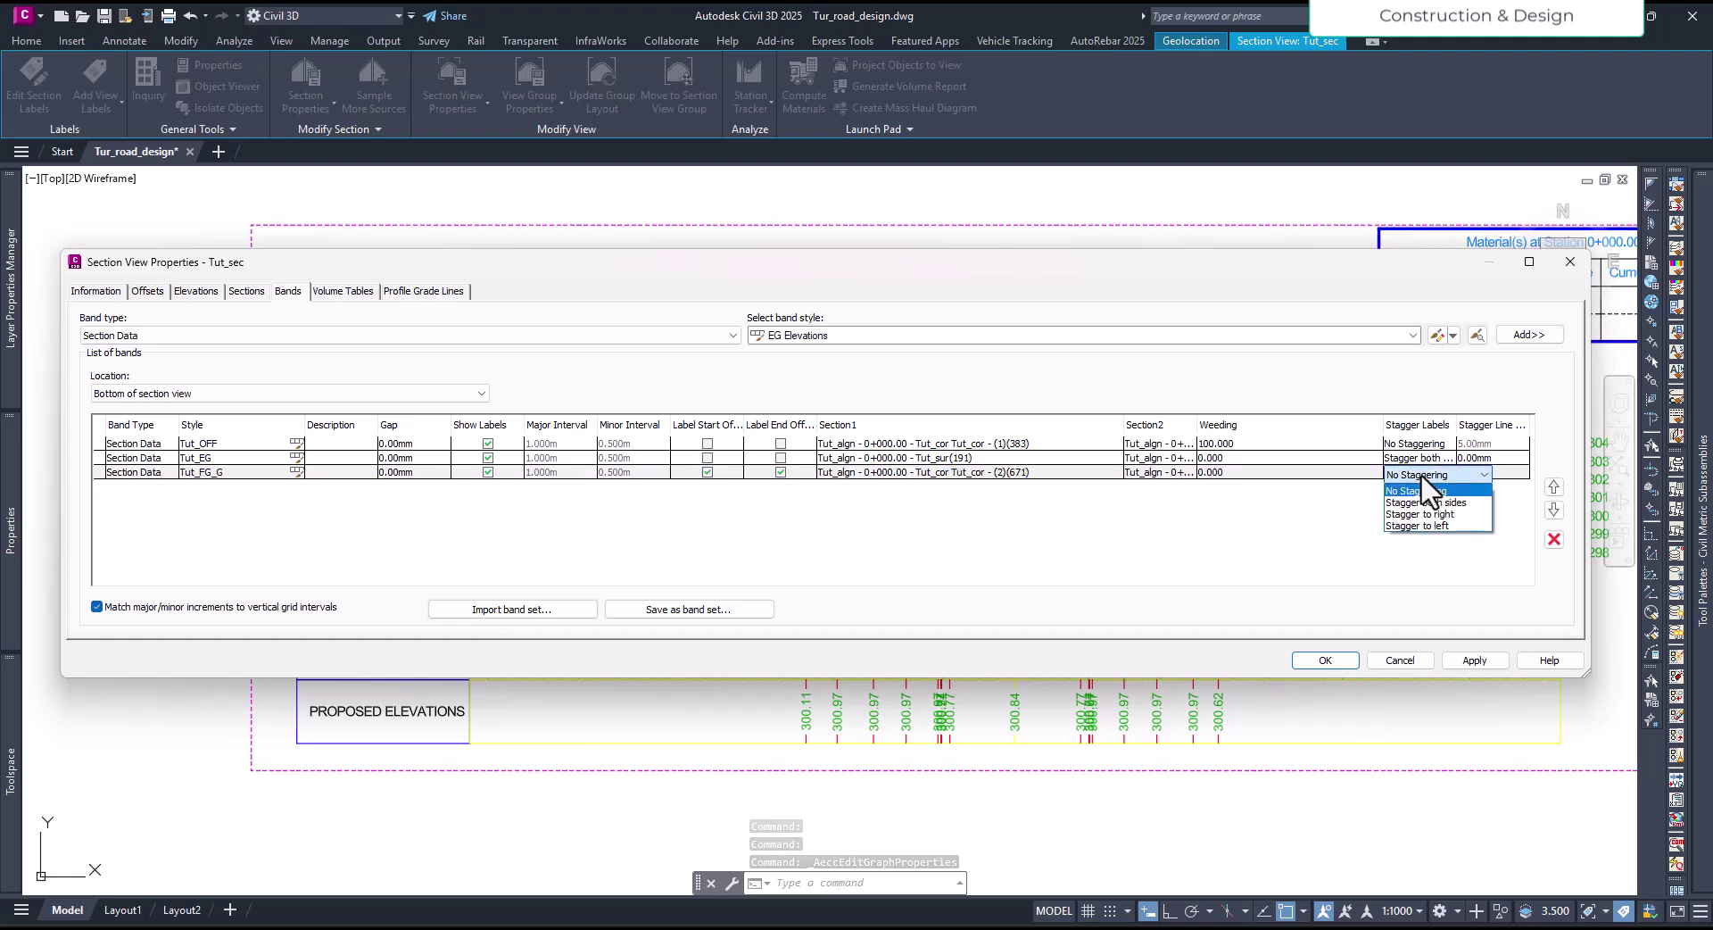
{"action": "left_click", "coordinate": [1236, 471]}
{"action": "left_click", "coordinate": [1236, 472]}
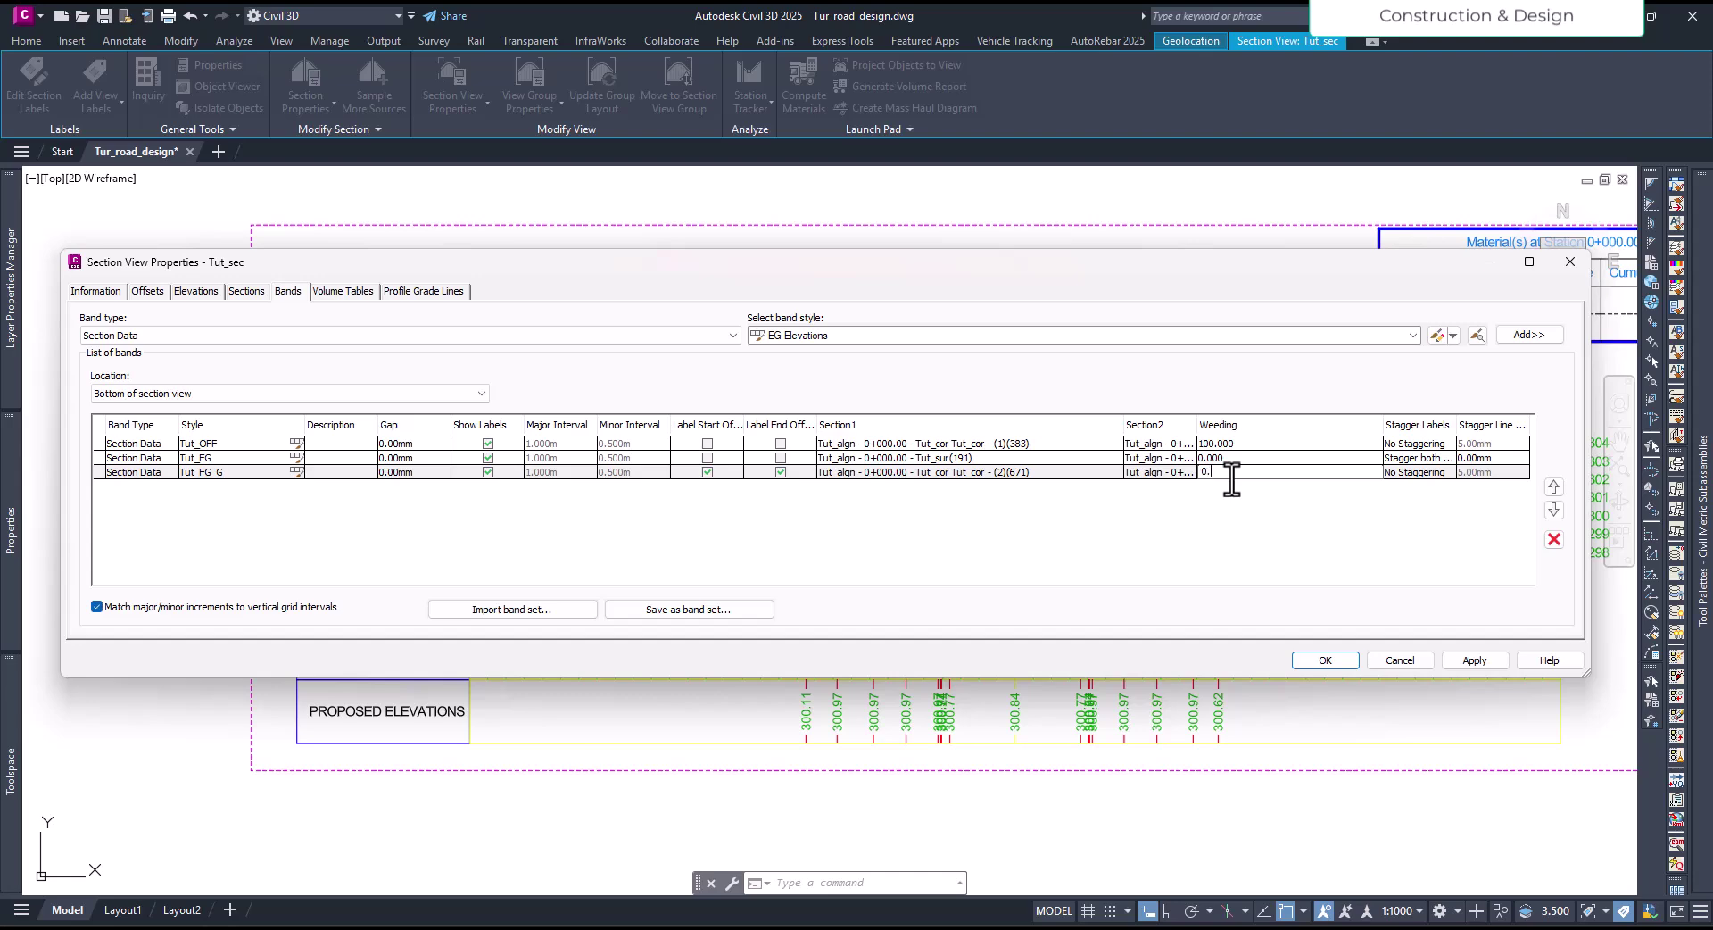
{"action": "key", "text": "Return"}
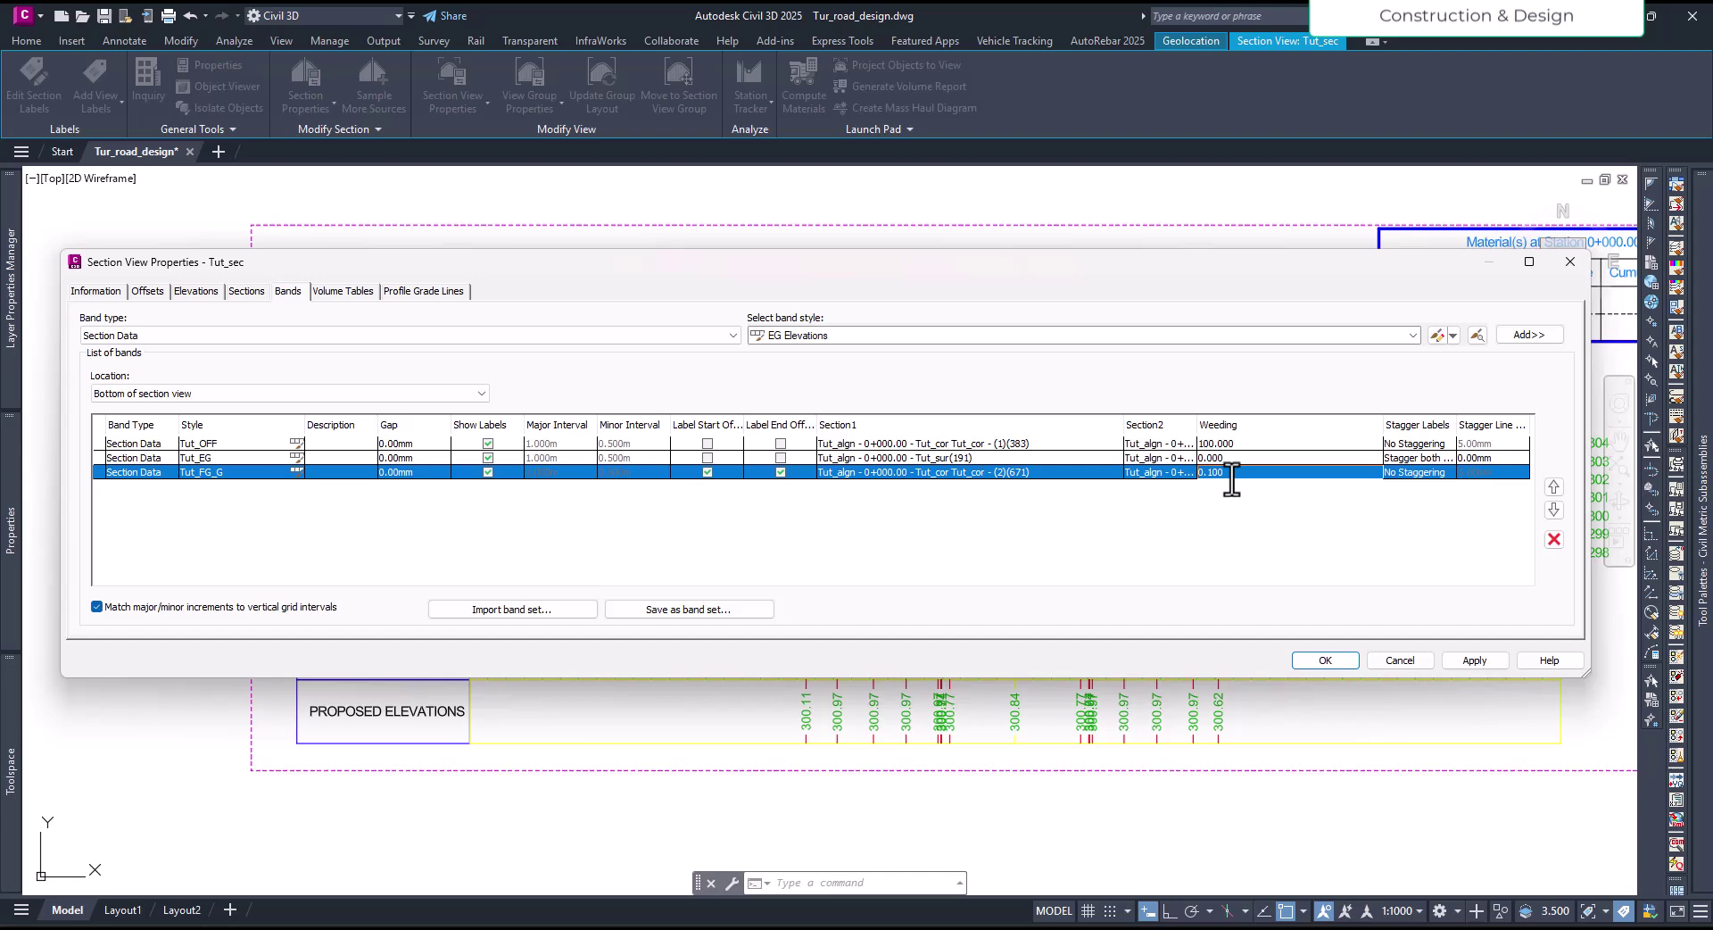
{"action": "left_click", "coordinate": [1471, 661]}
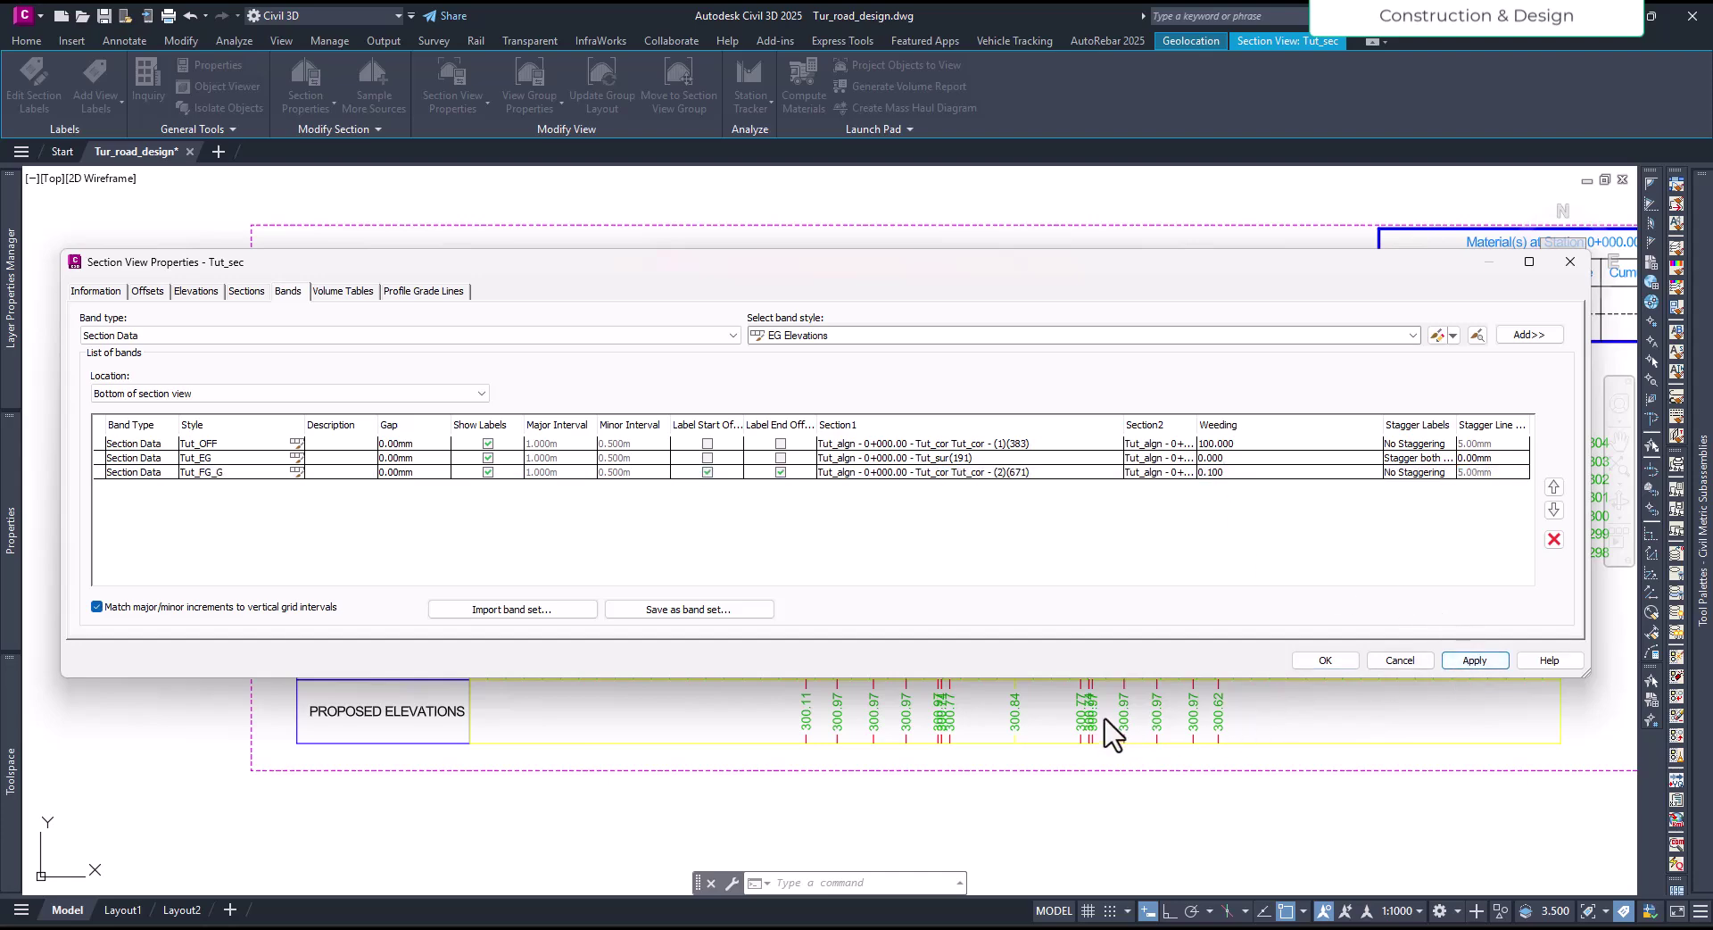
Step: Try a weeding of 0.25 on the Tut_FG_G band, apply it, and uncover the Proposed Elevations band for viewing
{"action": "left_click", "coordinate": [1214, 472]}
{"action": "left_click", "coordinate": [1216, 472]}
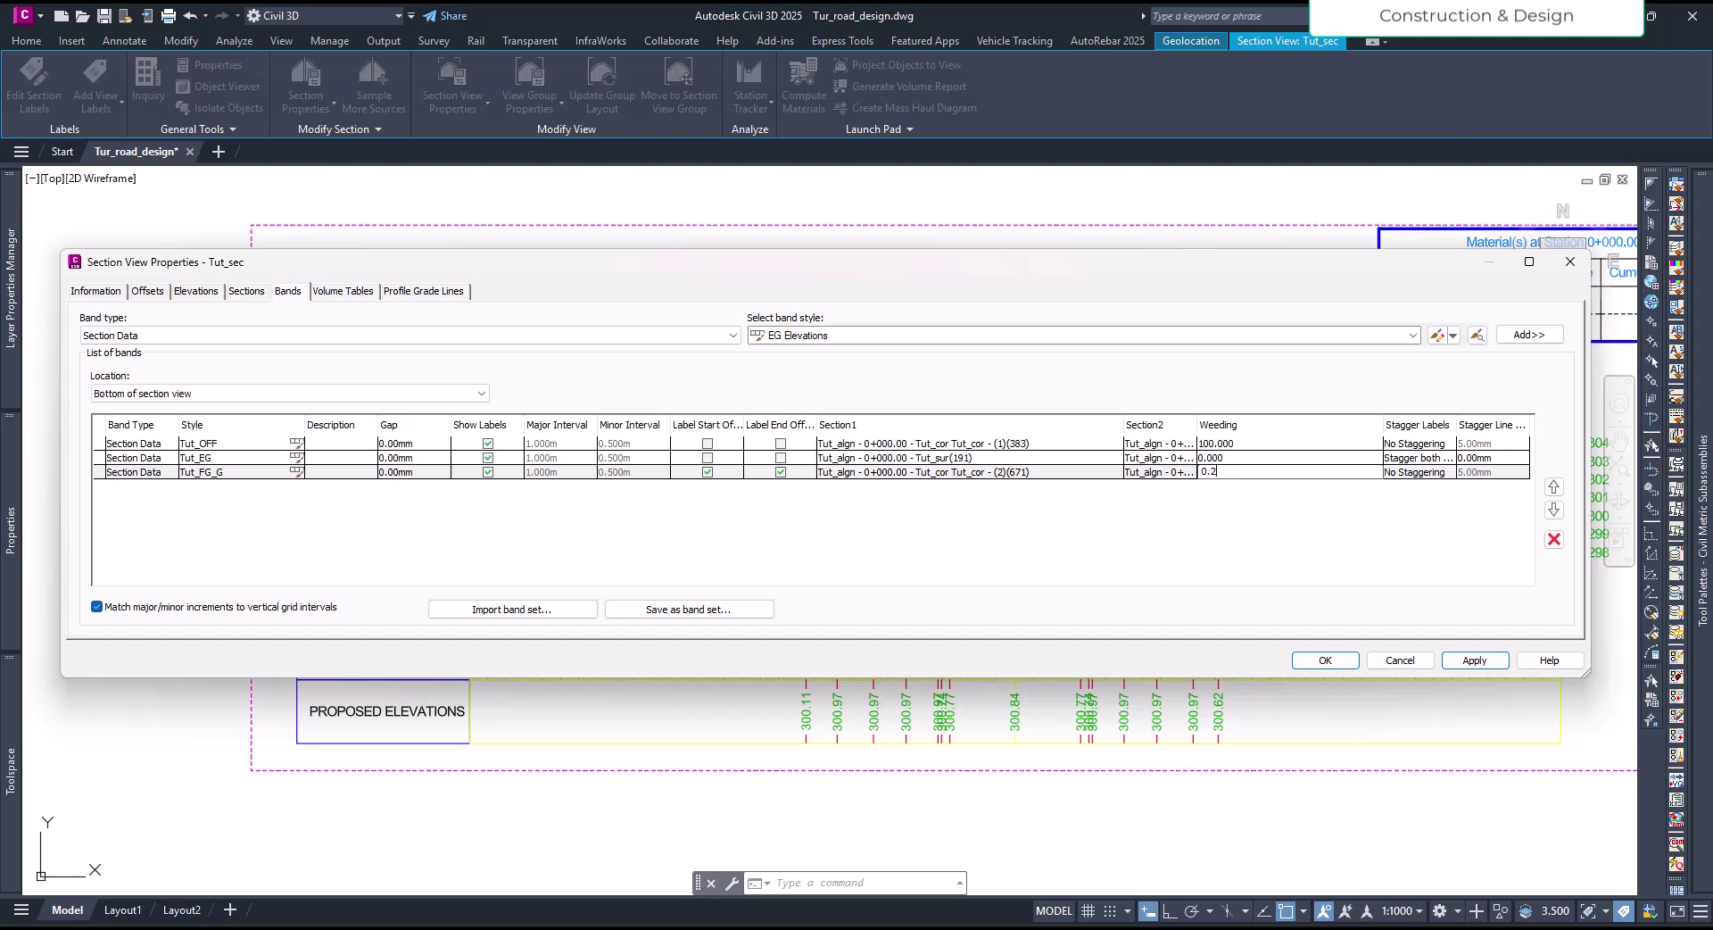
{"action": "key", "text": "Return"}
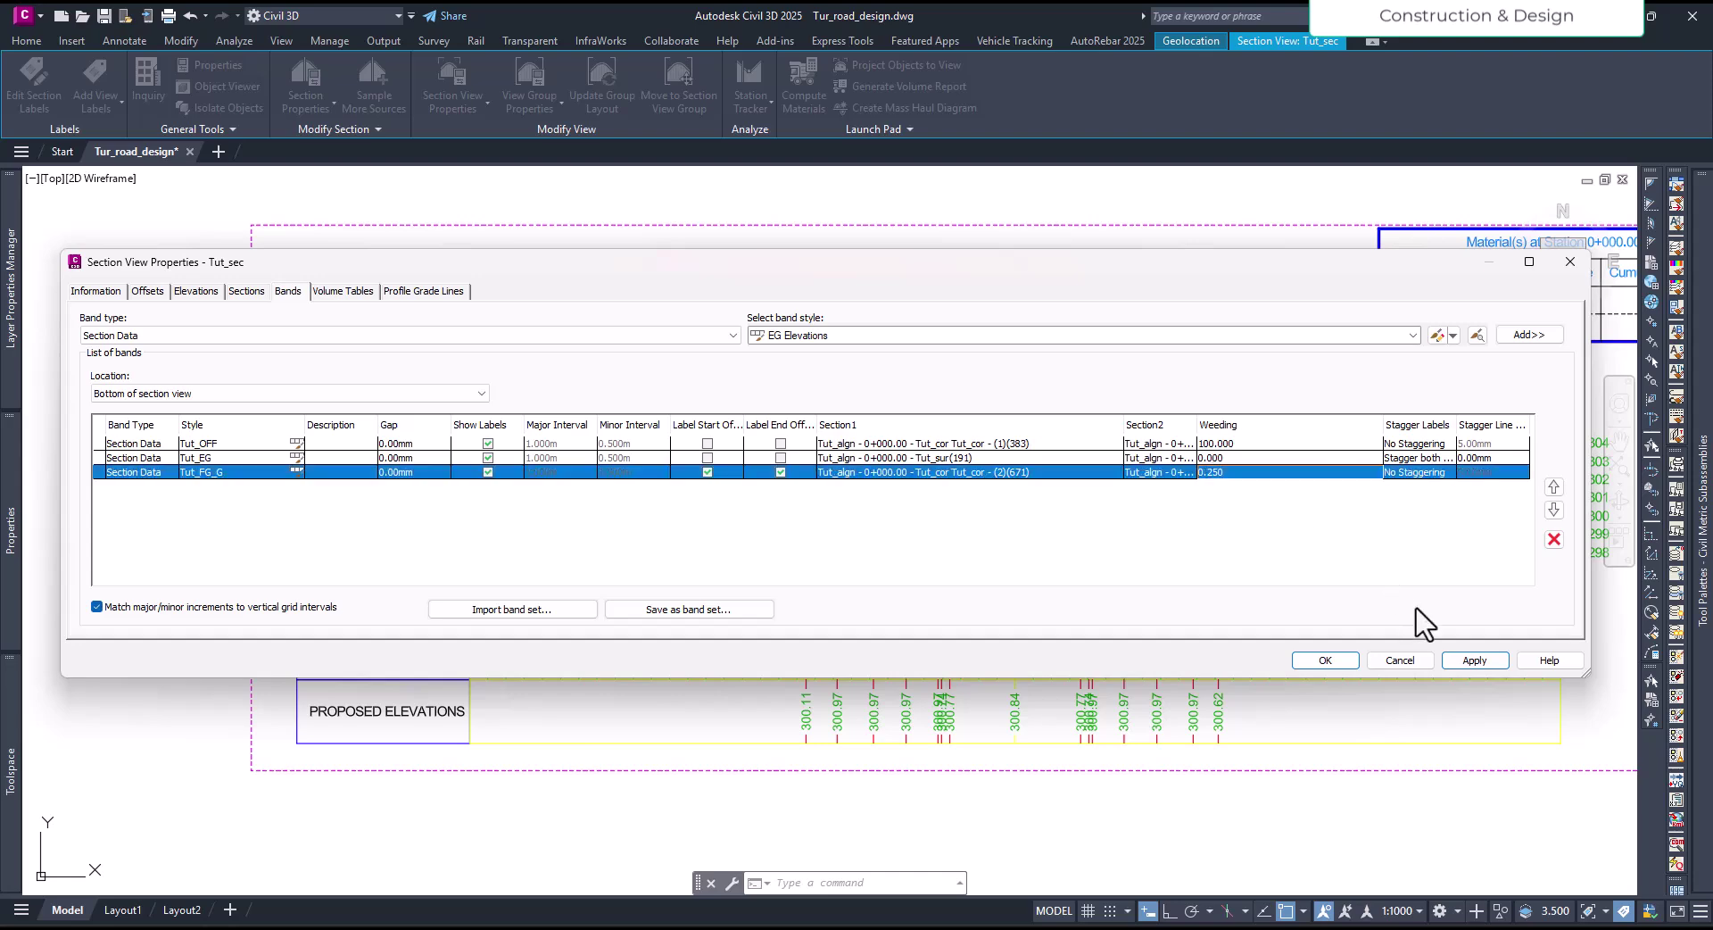
{"action": "left_click", "coordinate": [1474, 661]}
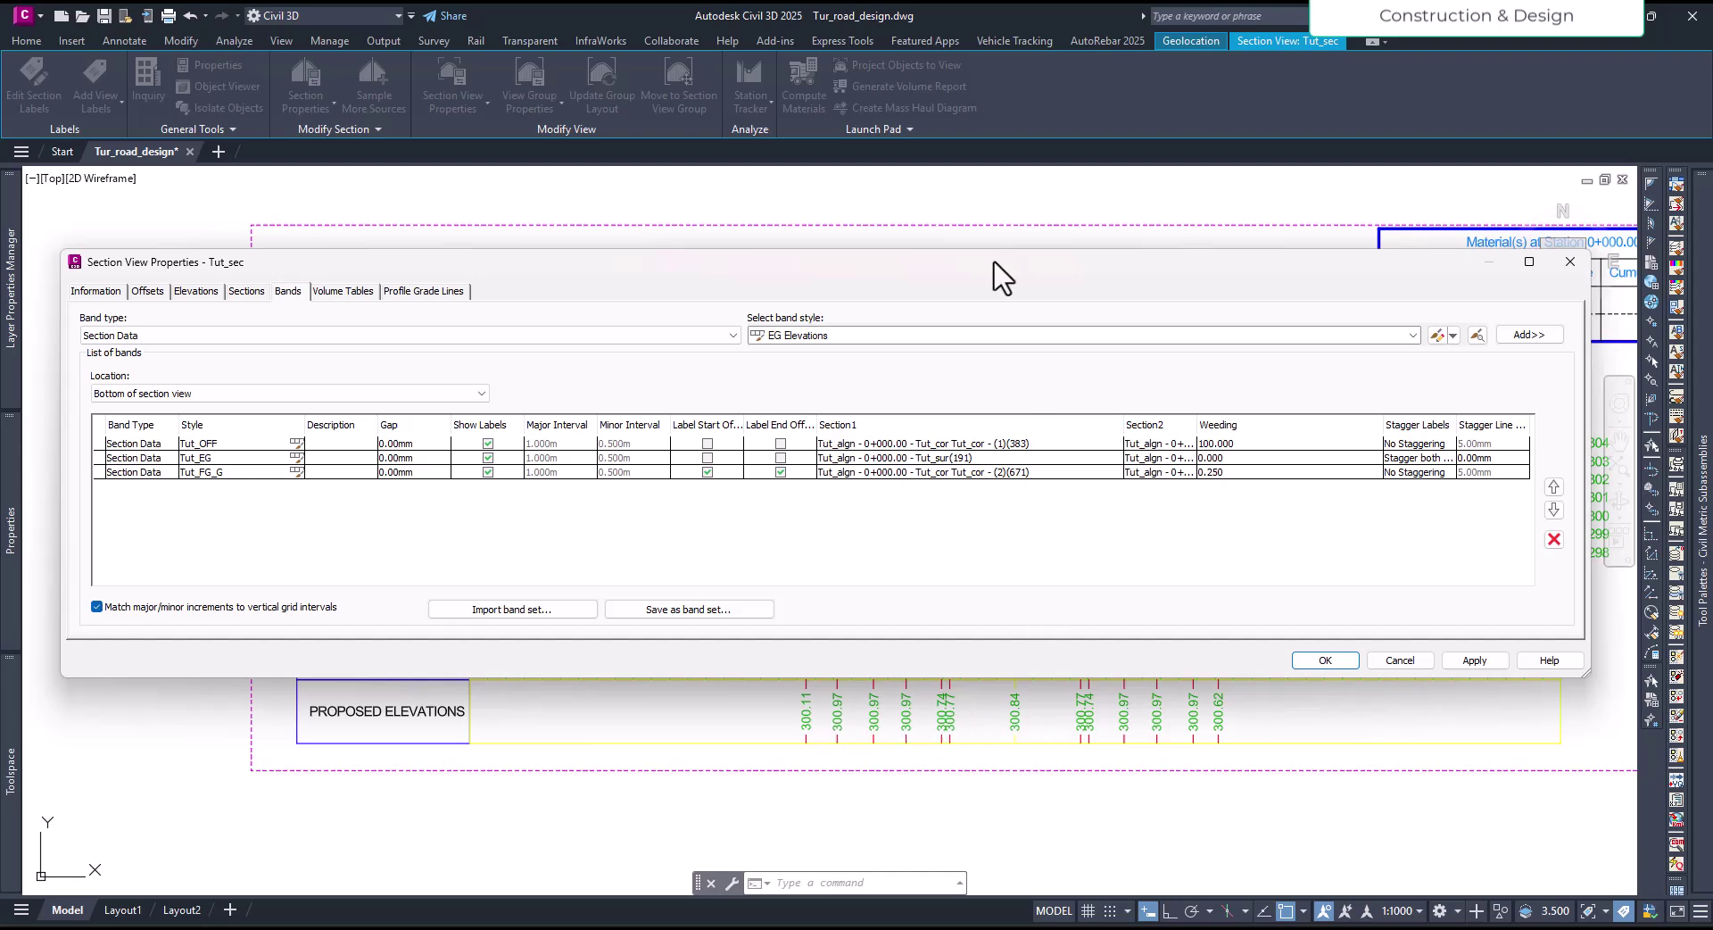
{"action": "left_click_drag", "start_coordinate": [912, 268], "coordinate": [913, 157]}
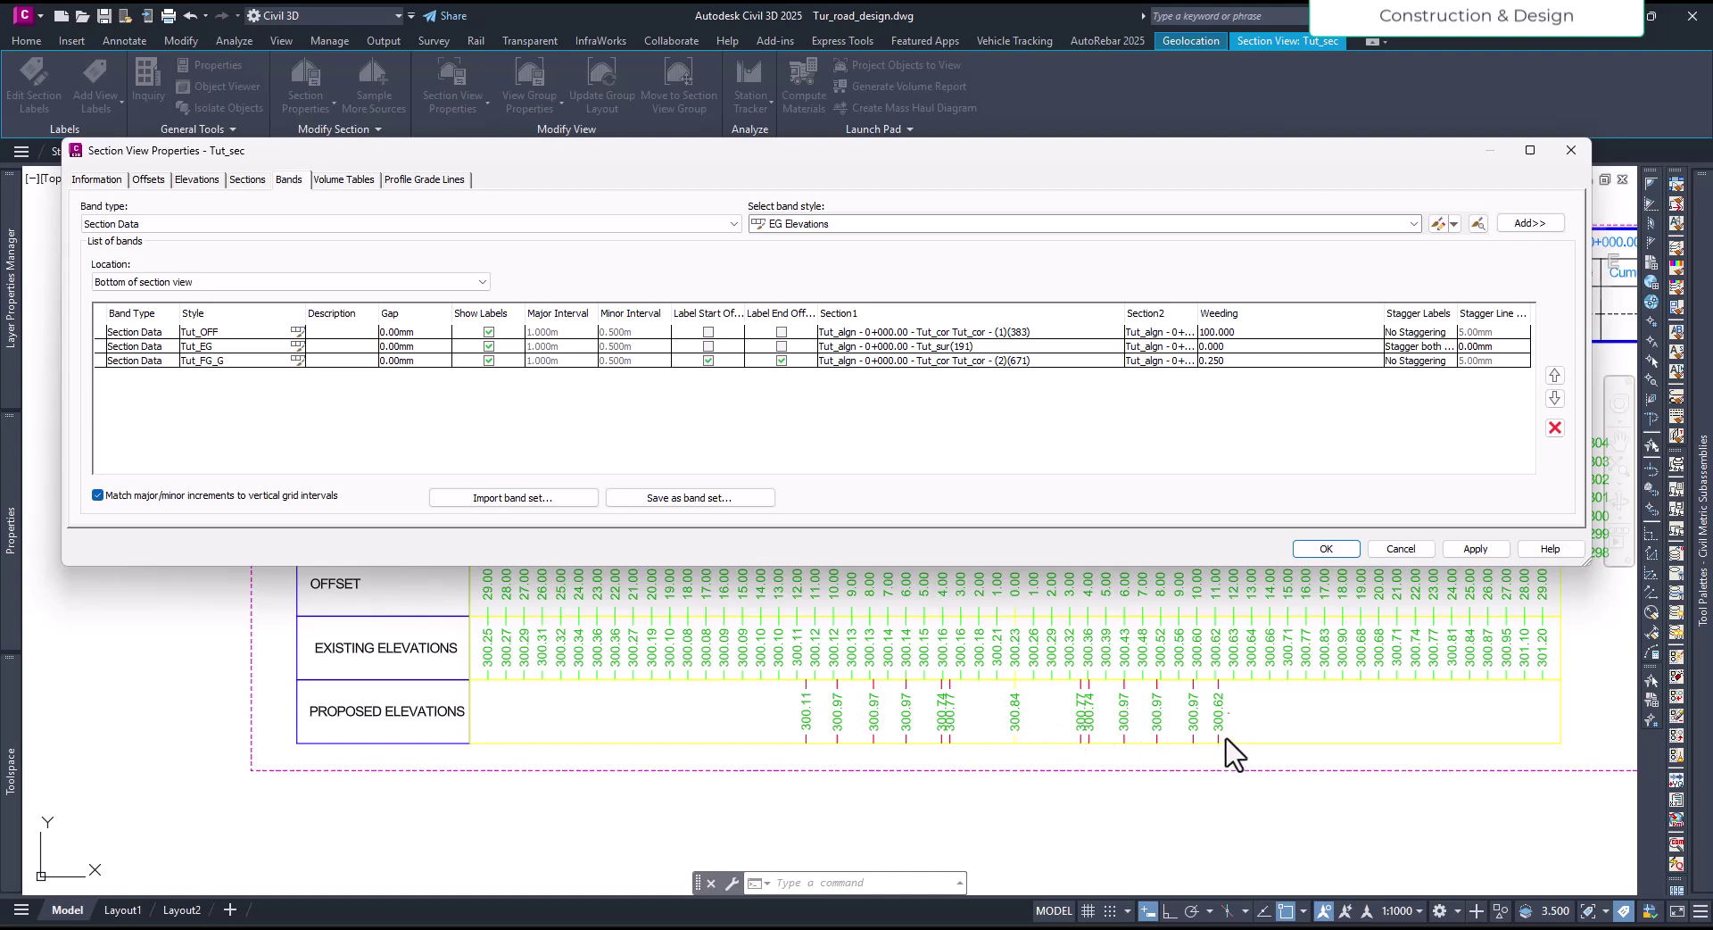
Step: Set the Tut_FG_G band's weeding to 0 and its label staggering to Stagger both sides, then apply
{"action": "left_click", "coordinate": [1242, 362]}
{"action": "left_click", "coordinate": [1239, 361]}
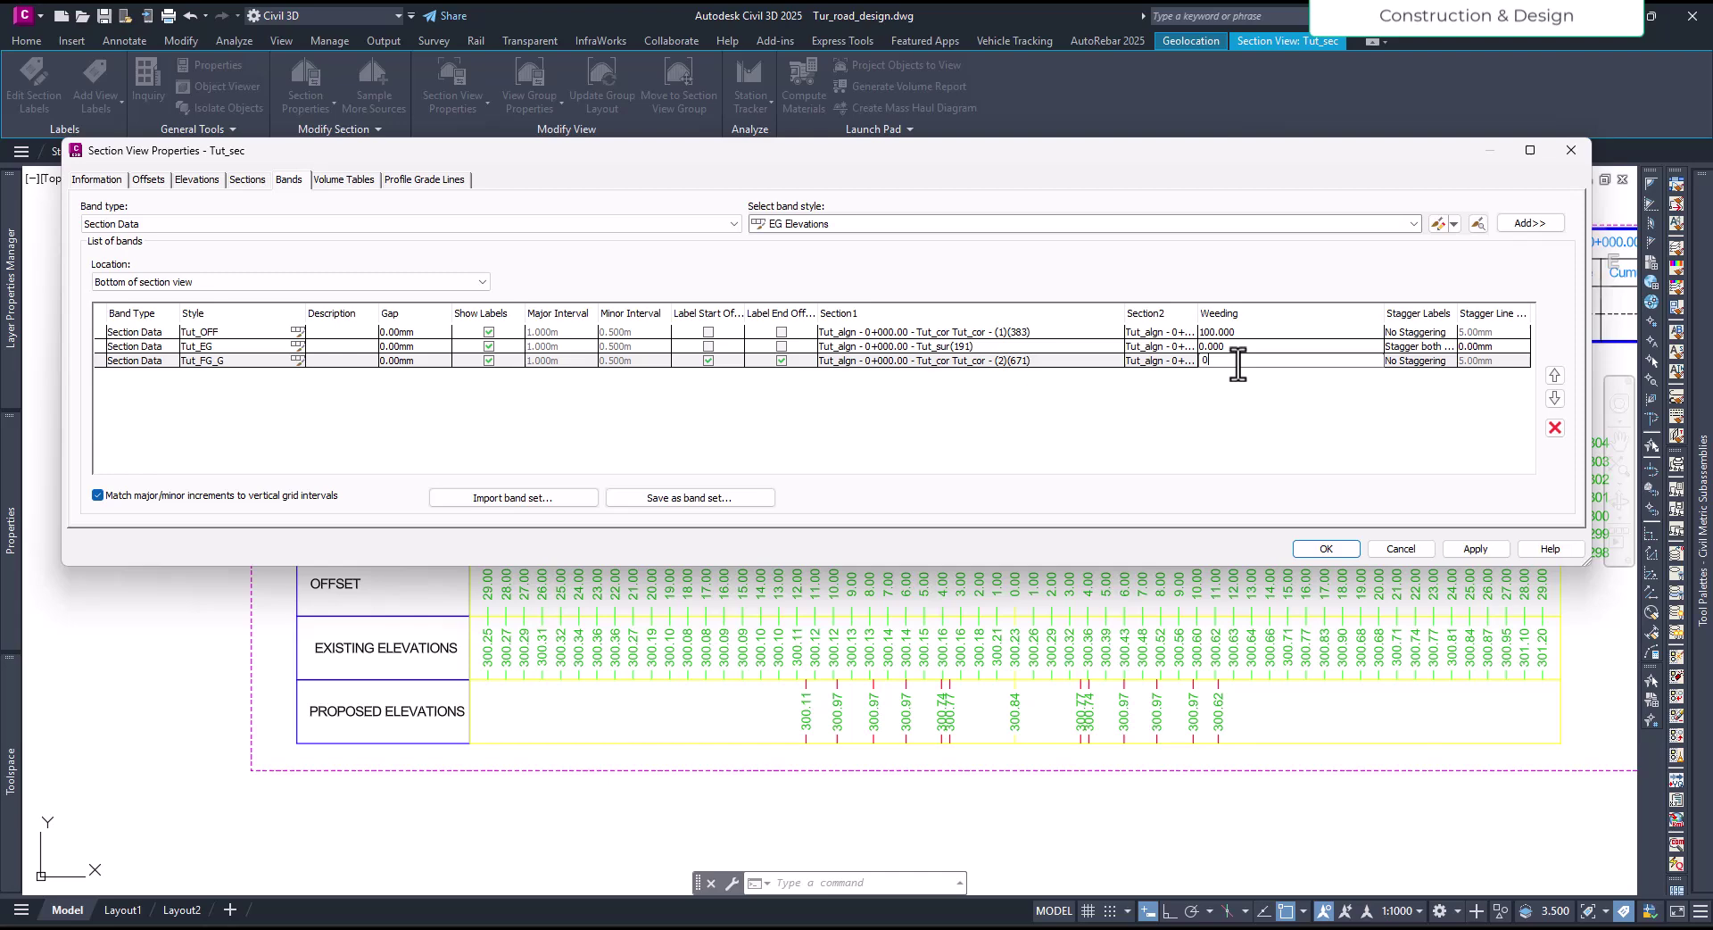
{"action": "left_click", "coordinate": [1405, 361]}
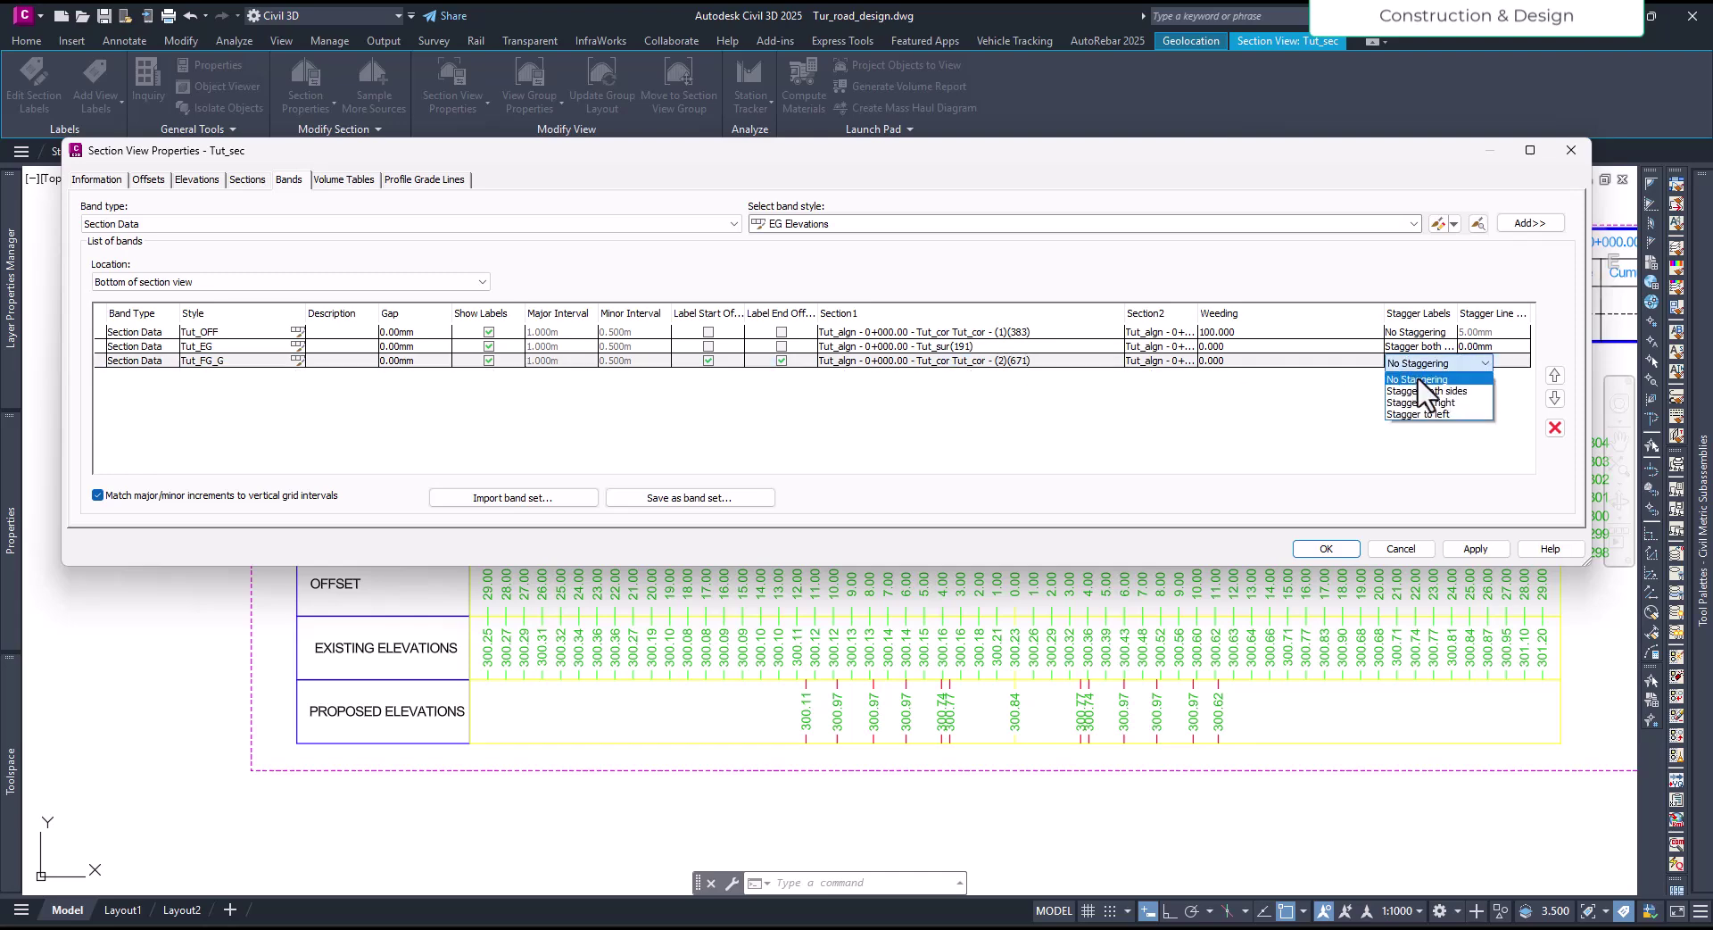
{"action": "left_click", "coordinate": [1427, 391]}
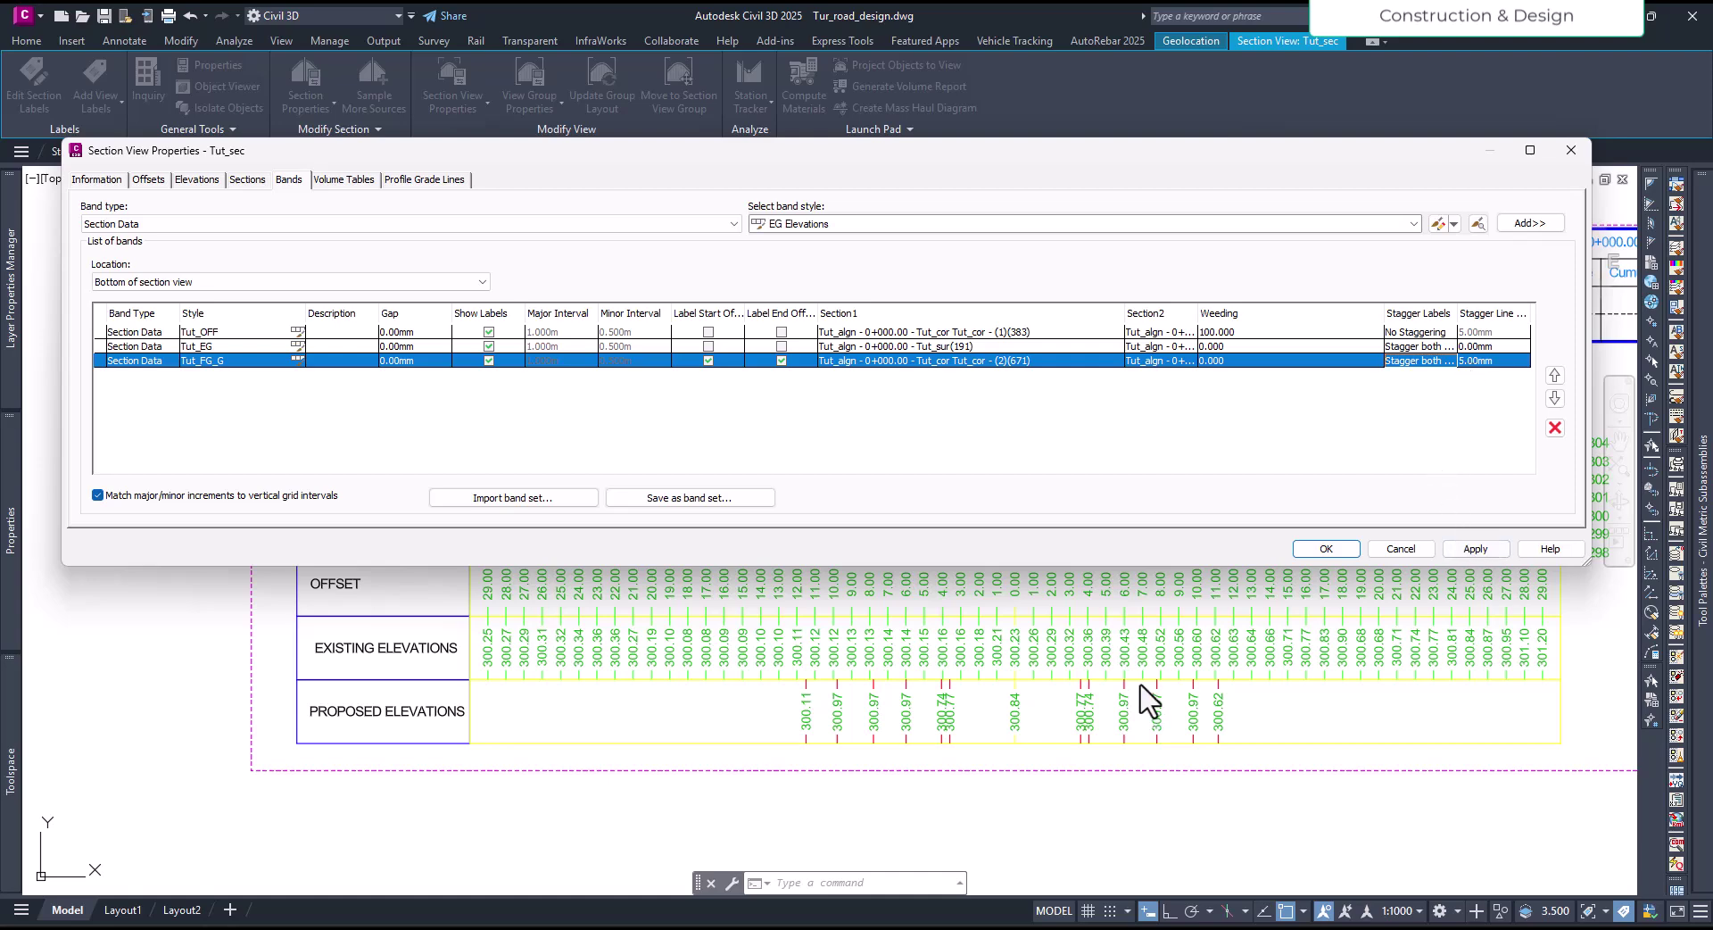
{"action": "left_click", "coordinate": [1473, 549]}
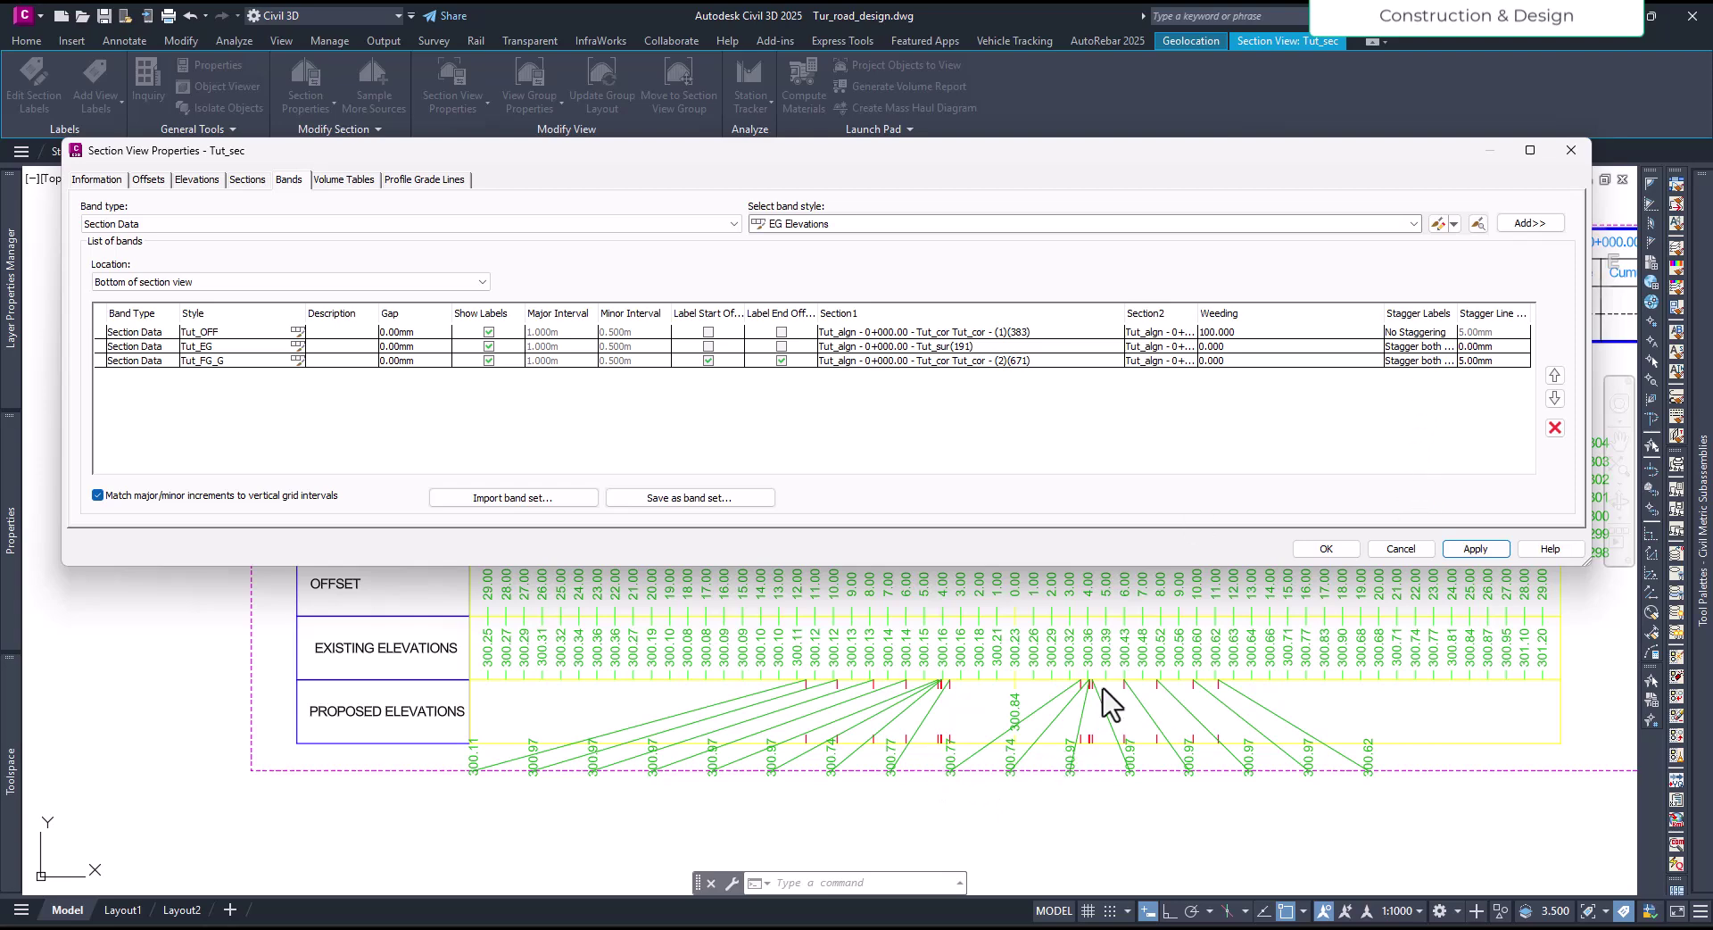
Step: Try a stagger line height of 2 mm on the Tut_FG_G band and apply it to the section view
{"action": "left_click", "coordinate": [1476, 361]}
{"action": "left_click", "coordinate": [1484, 361]}
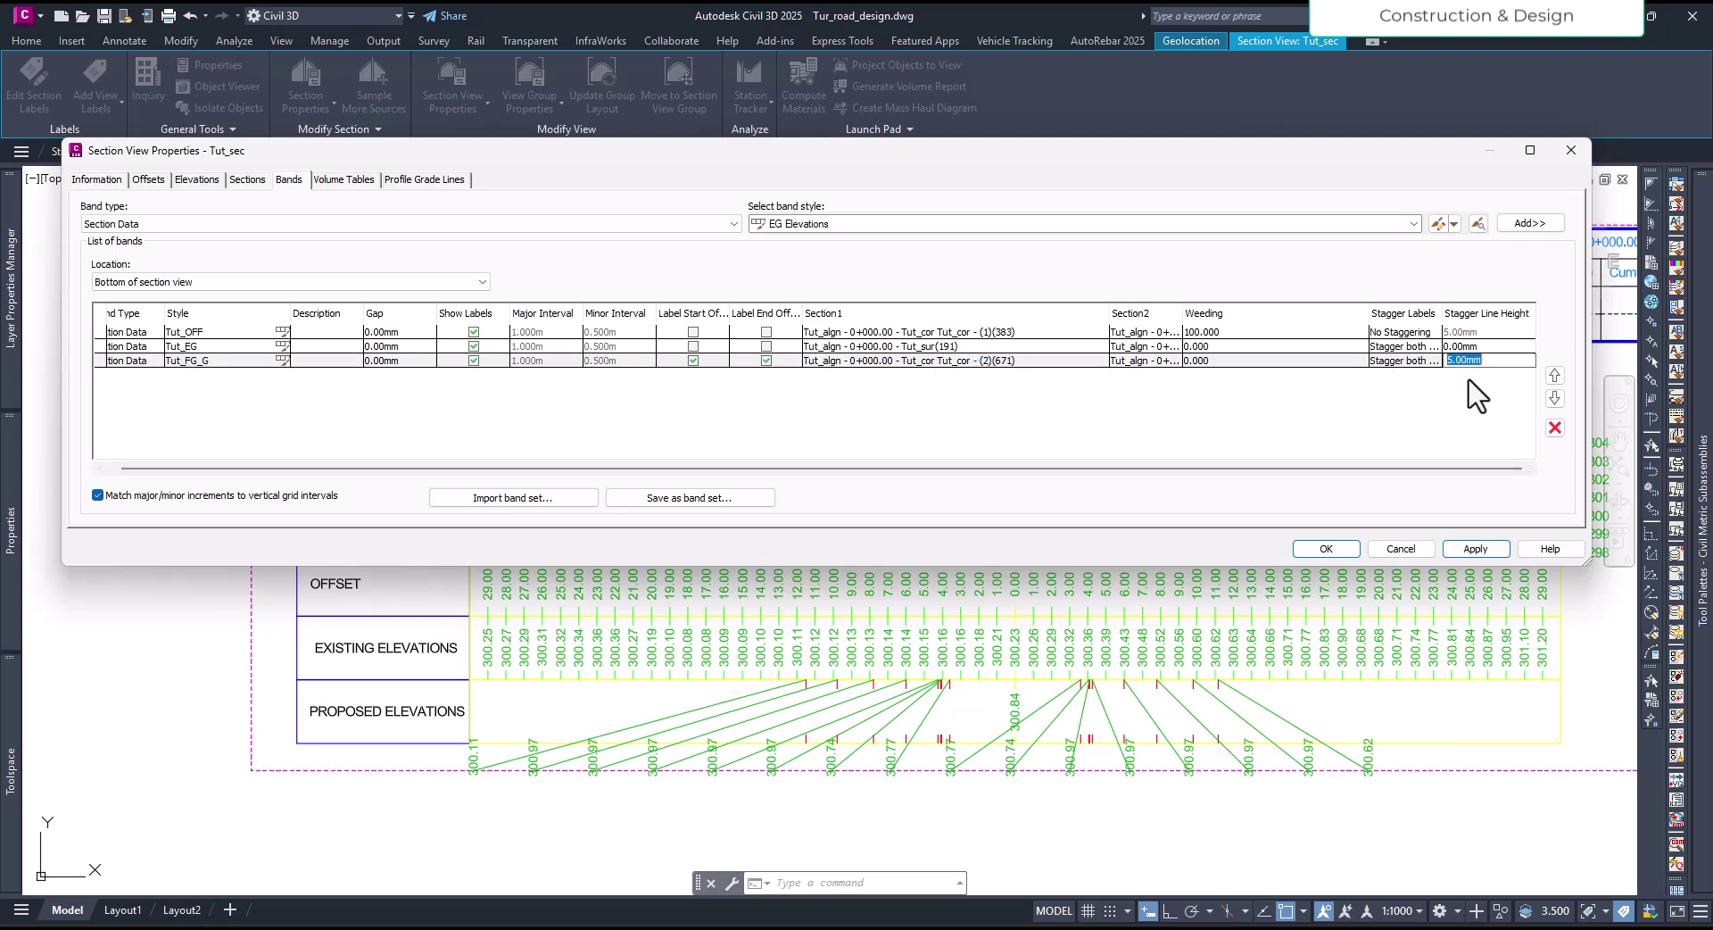
{"action": "key", "text": "Return"}
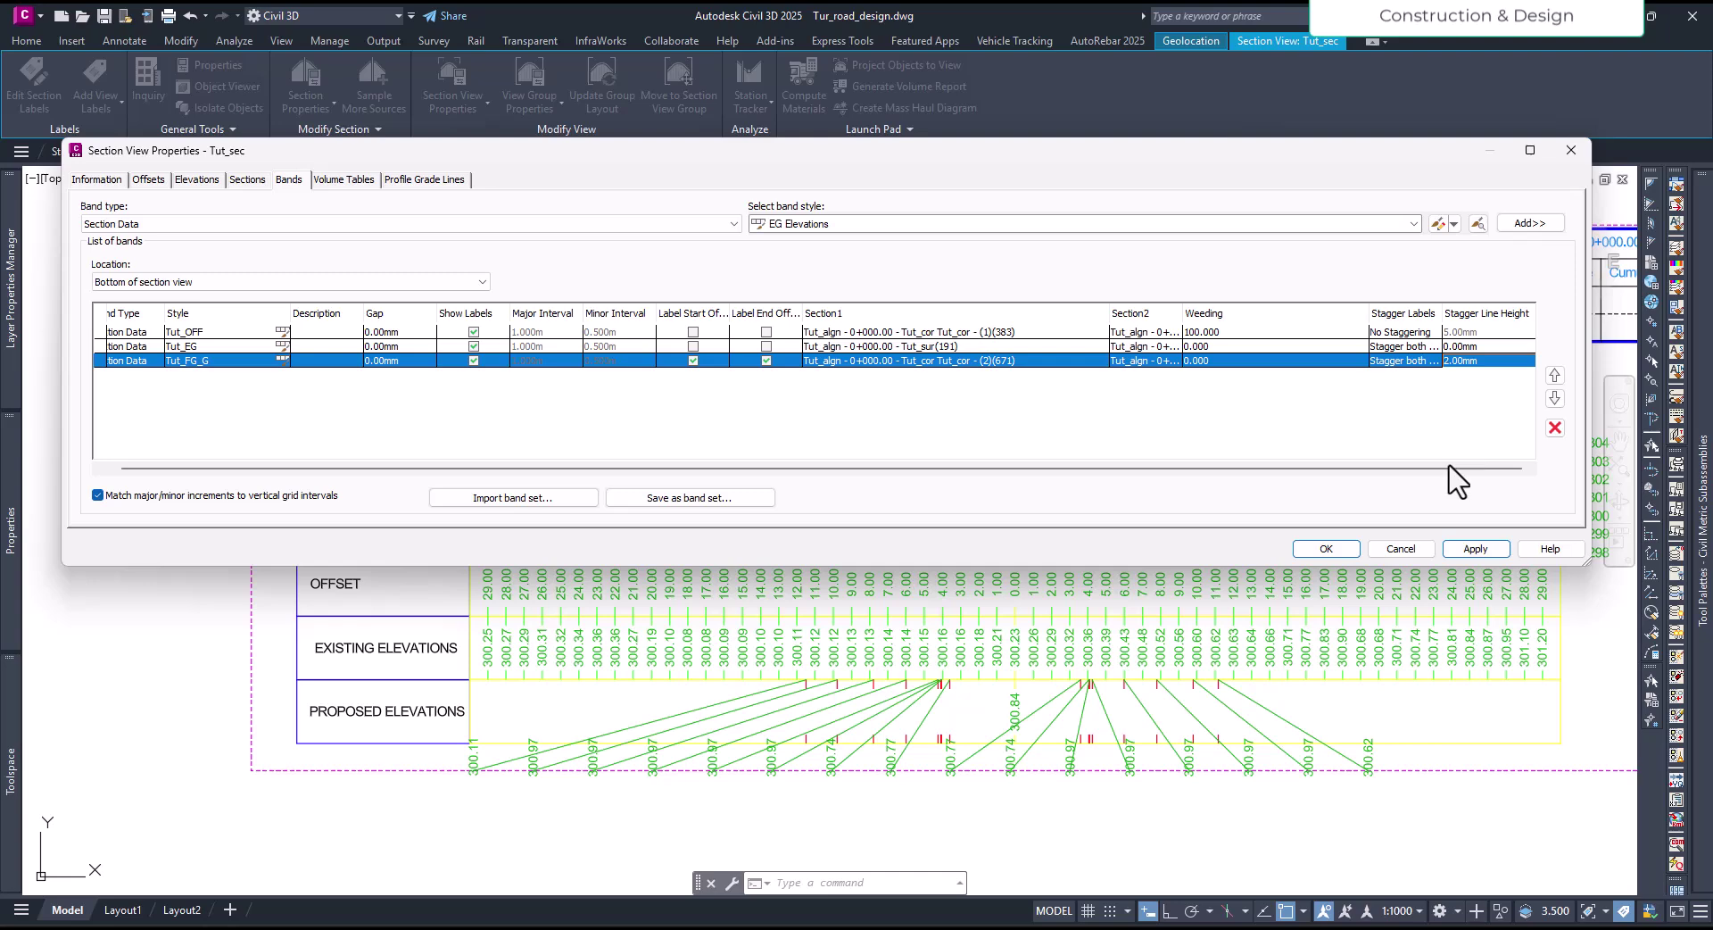
{"action": "left_click", "coordinate": [1476, 548]}
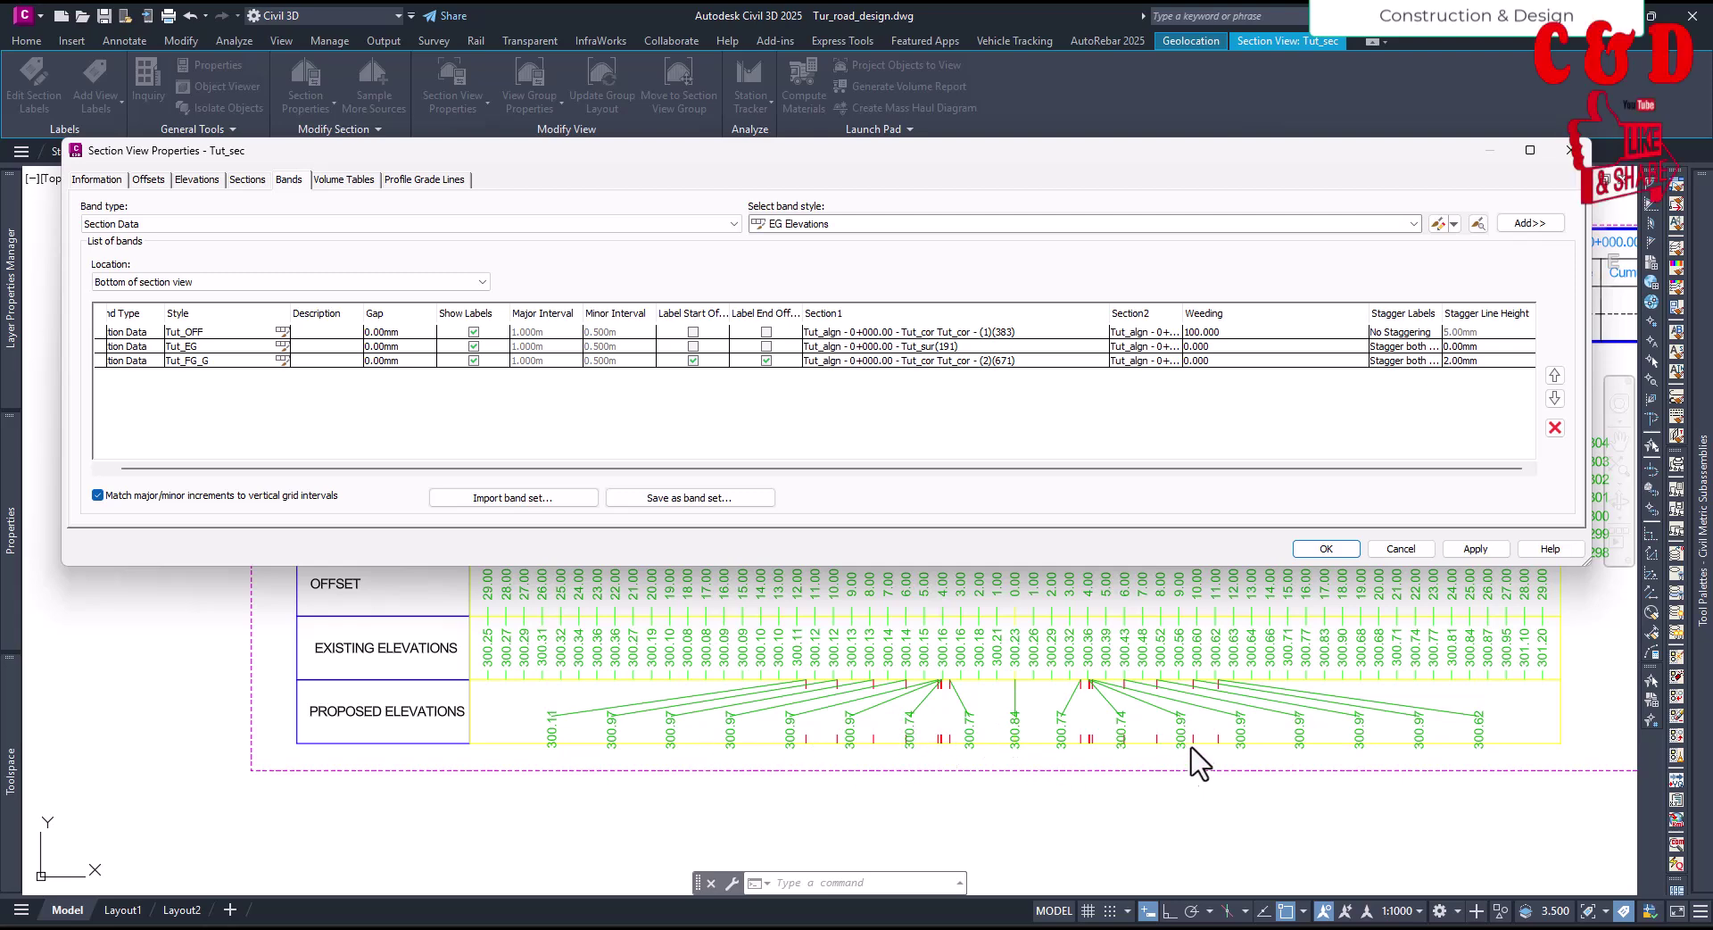
Step: Set the Tut_FG_G band's stagger line height to 1 mm, apply it, and close the section view properties
{"action": "left_click", "coordinate": [1472, 361]}
{"action": "left_click", "coordinate": [1471, 361]}
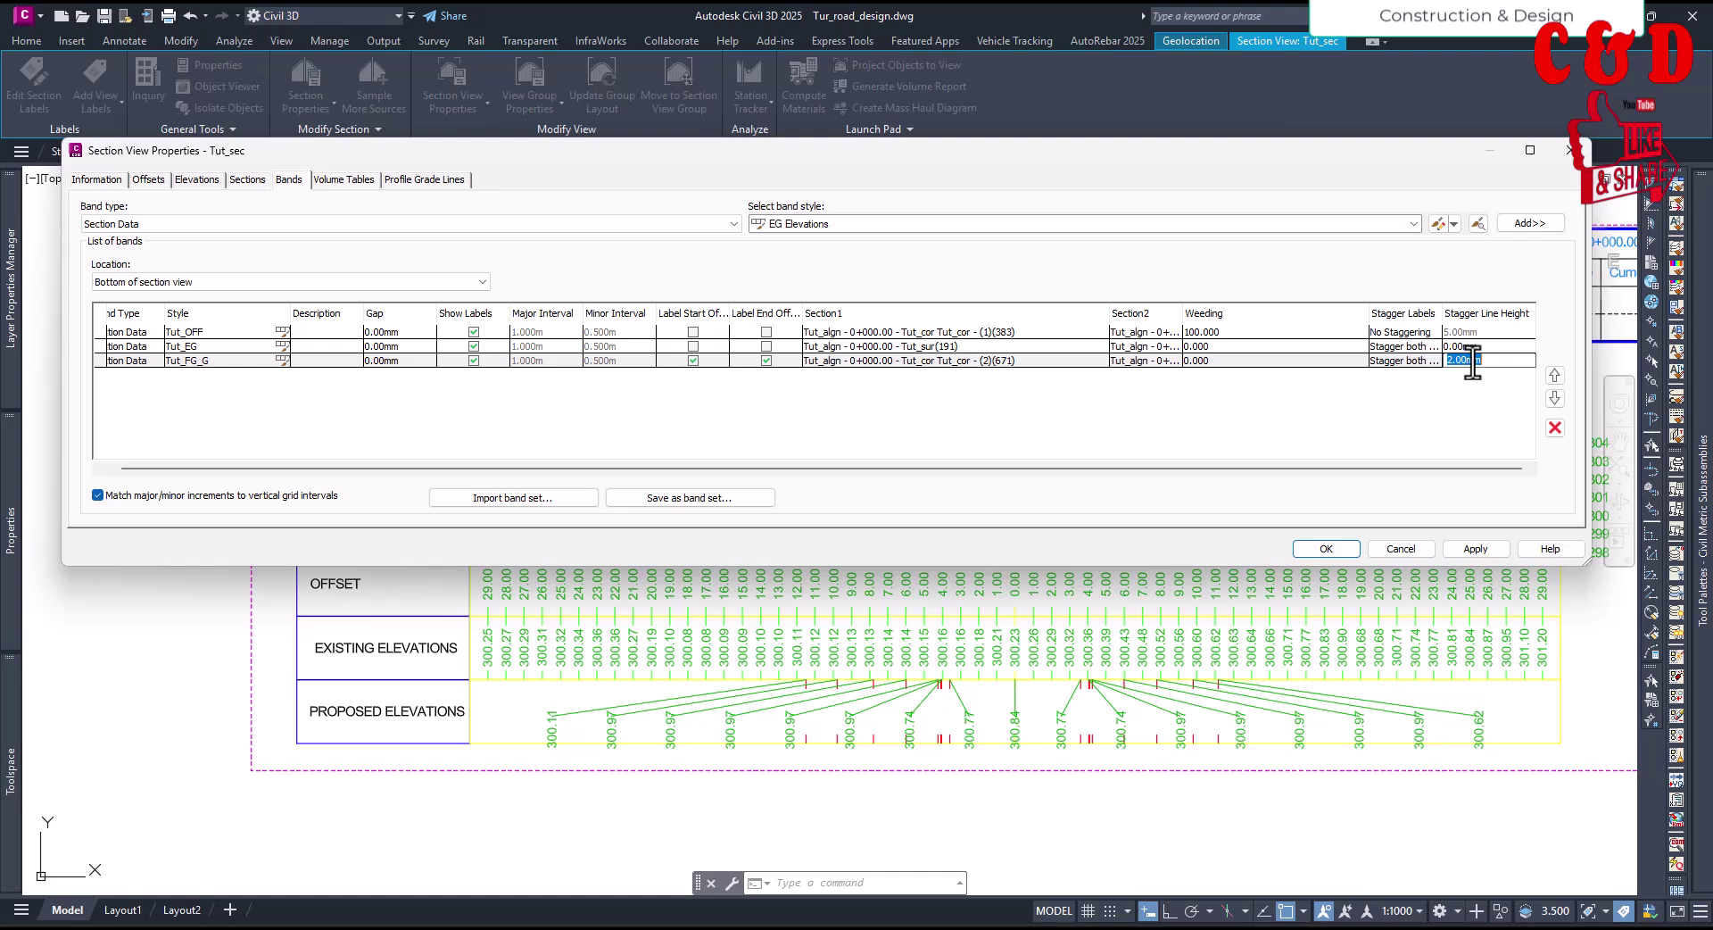
{"action": "type", "text": "1"}
{"action": "key", "text": "Return"}
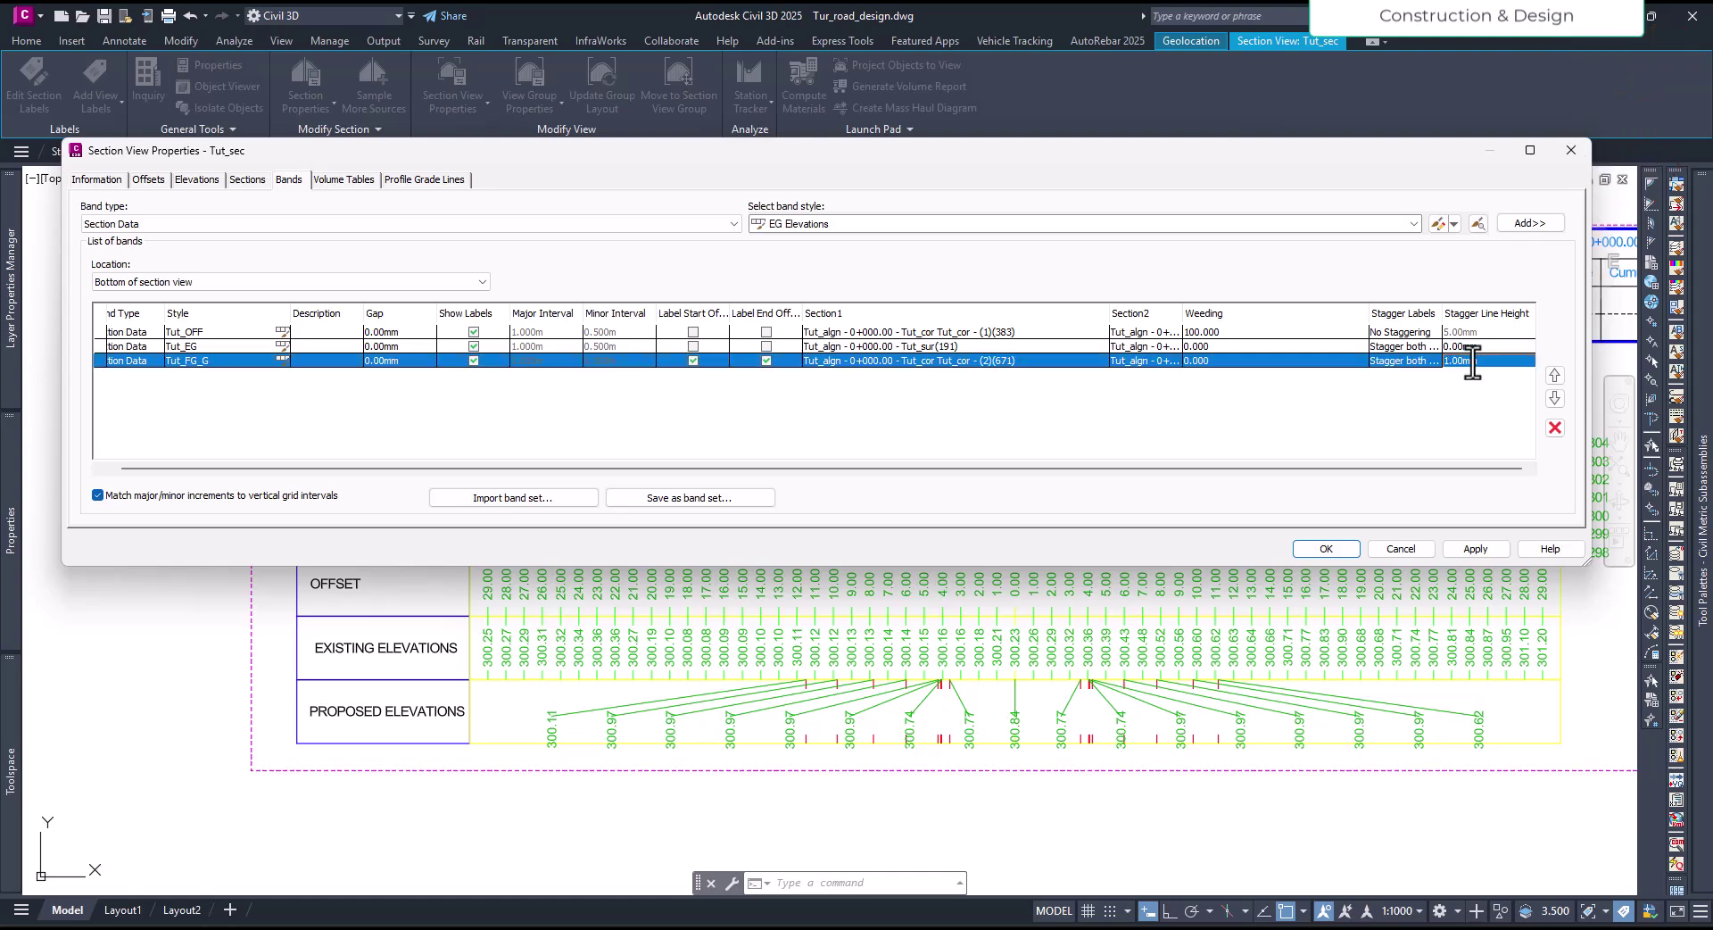
{"action": "left_click", "coordinate": [1476, 548]}
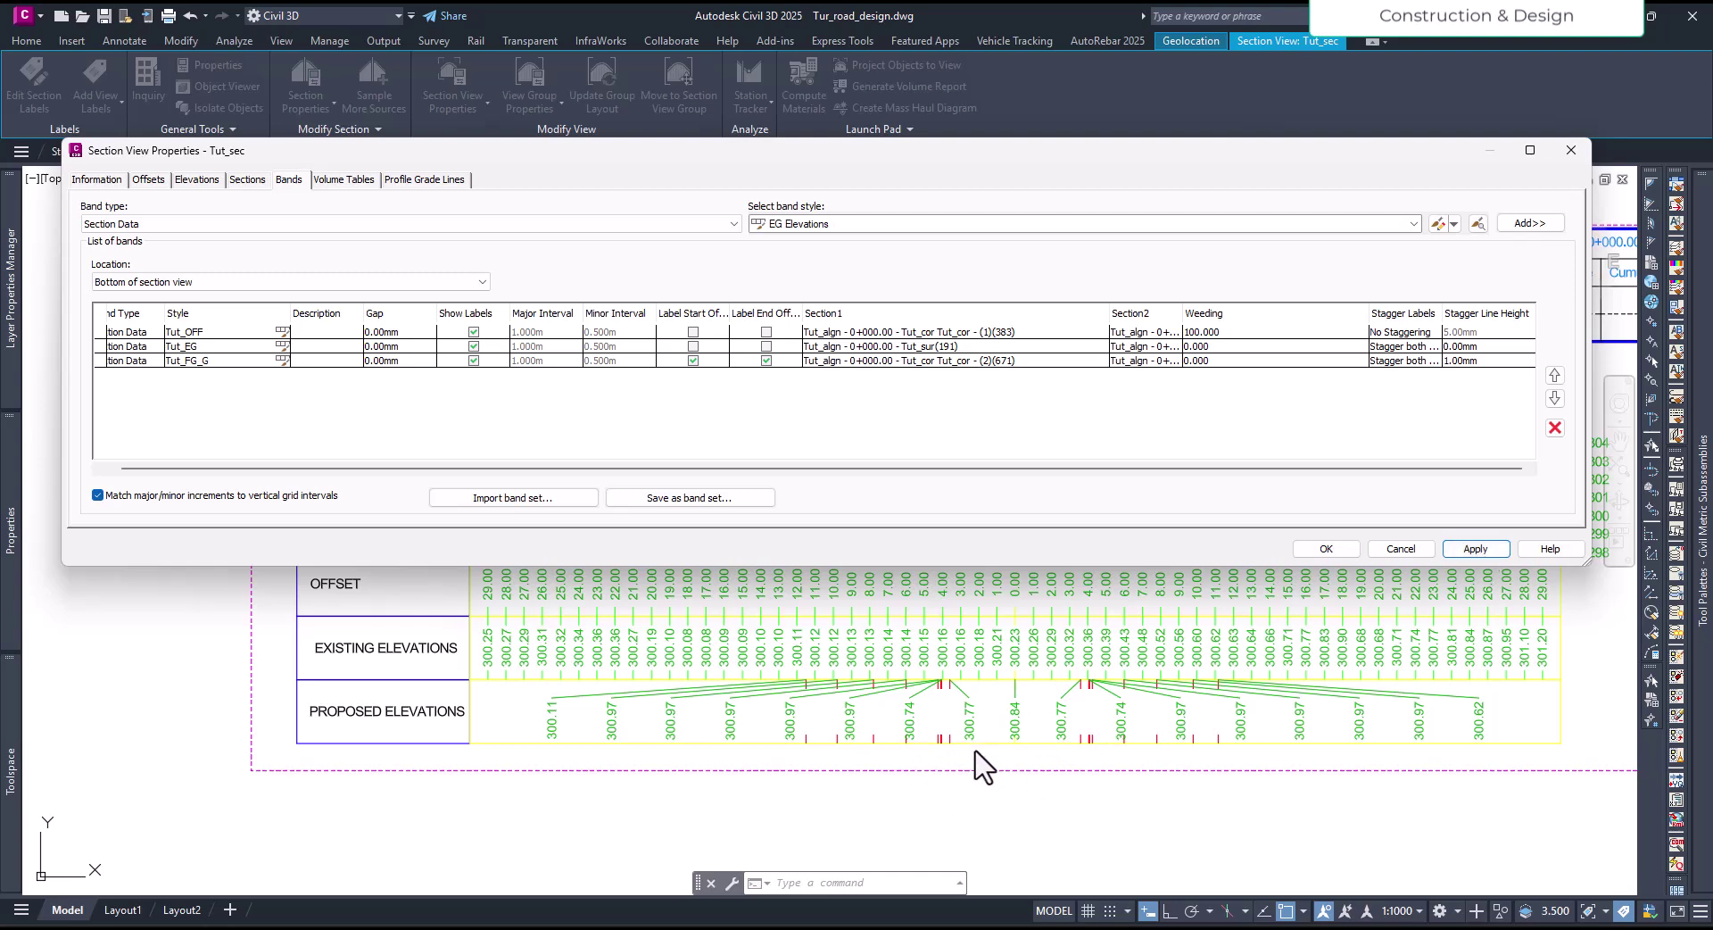
{"action": "left_click", "coordinate": [1338, 551]}
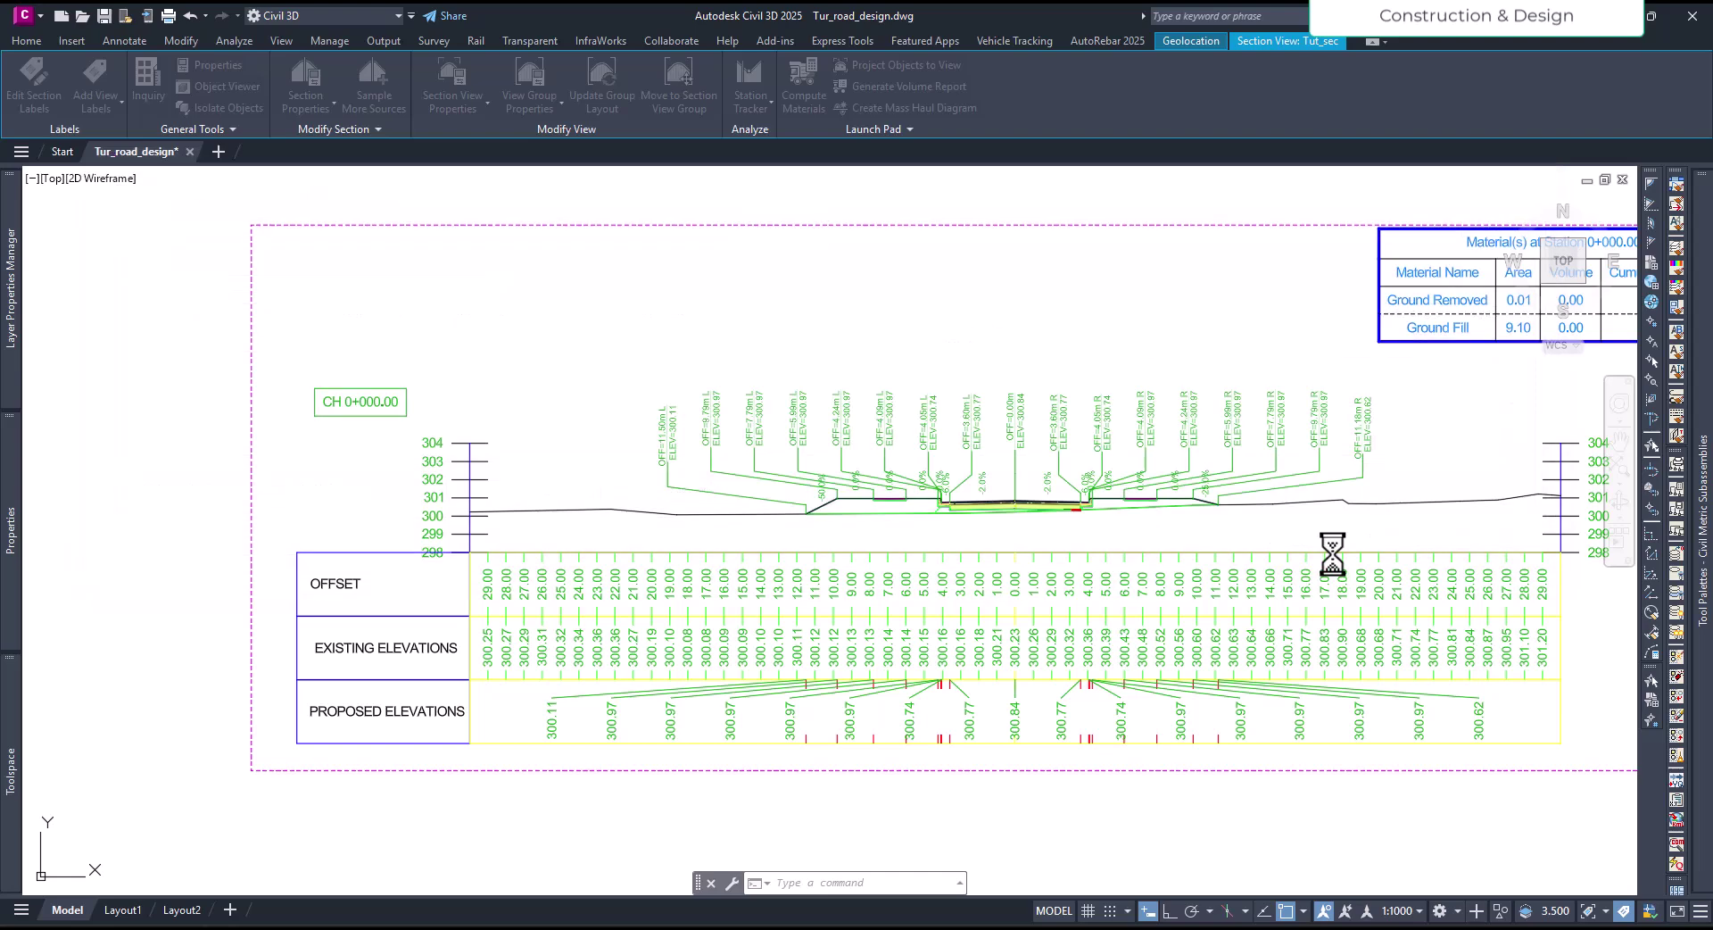
{"action": "key", "text": "Escape"}
Step: Examine the staggered Proposed Elevations labels and their leader lines in the CH 0+000.00 section view
{"action": "scroll", "coordinate": [794, 596], "scroll_direction": "down", "scroll_amount": 6}
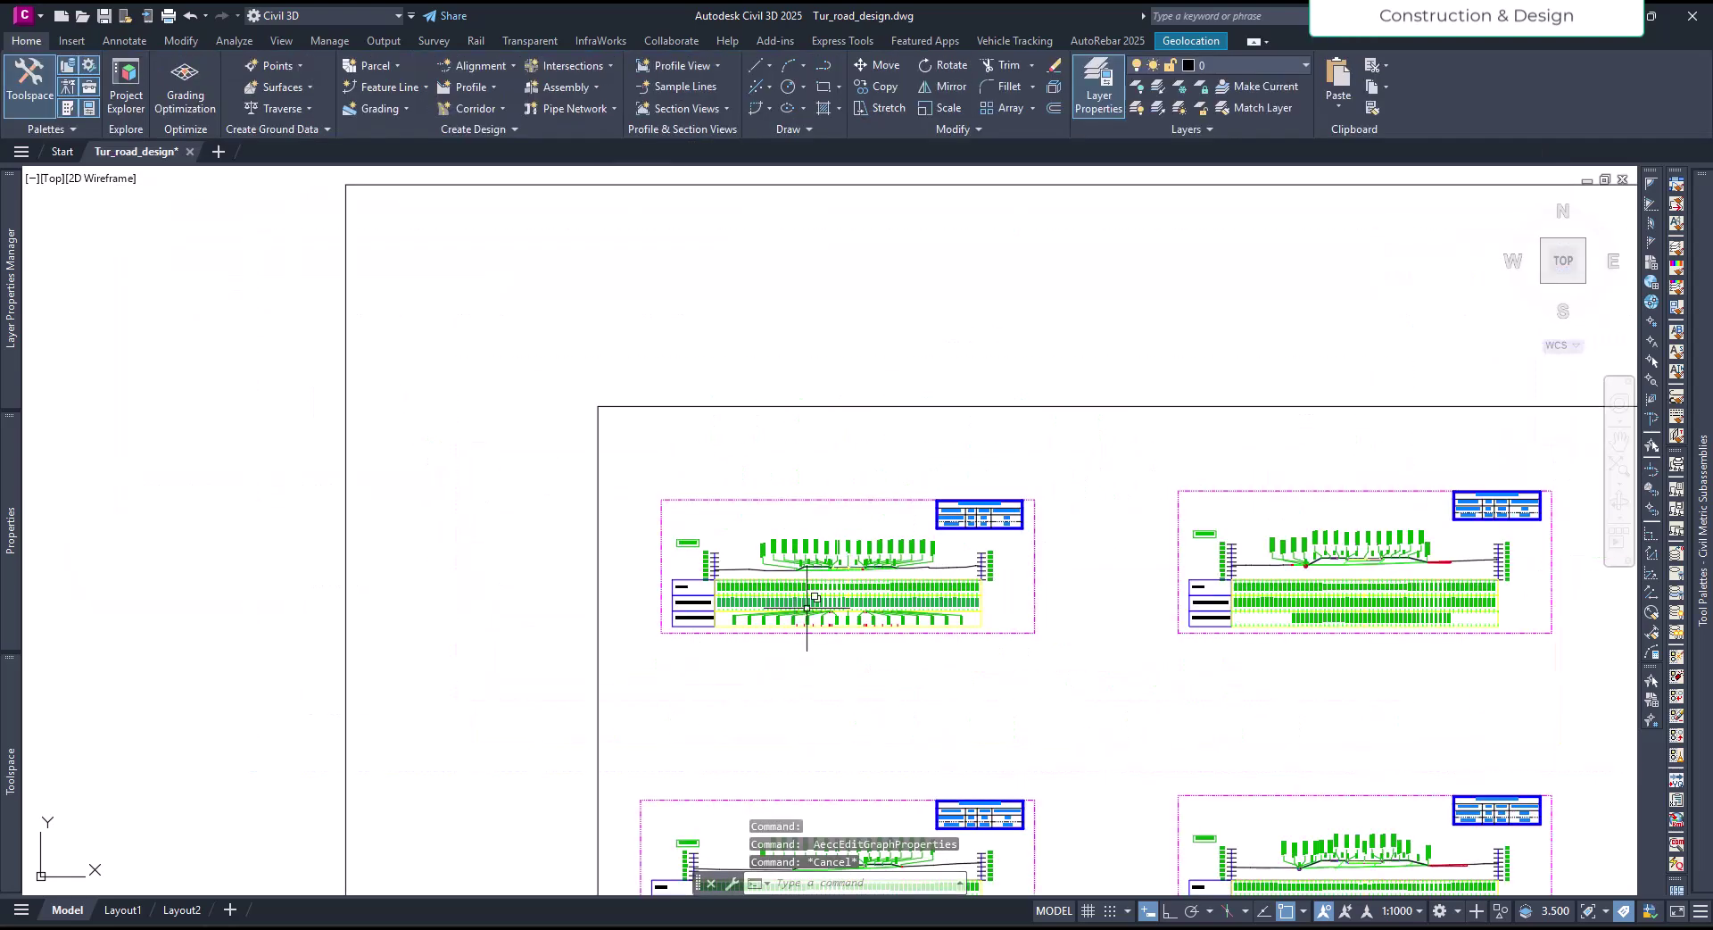
{"action": "scroll", "coordinate": [794, 596], "scroll_direction": "up", "scroll_amount": 6}
{"action": "middle_click_drag", "start_coordinate": [891, 700], "coordinate": [1062, 707]}
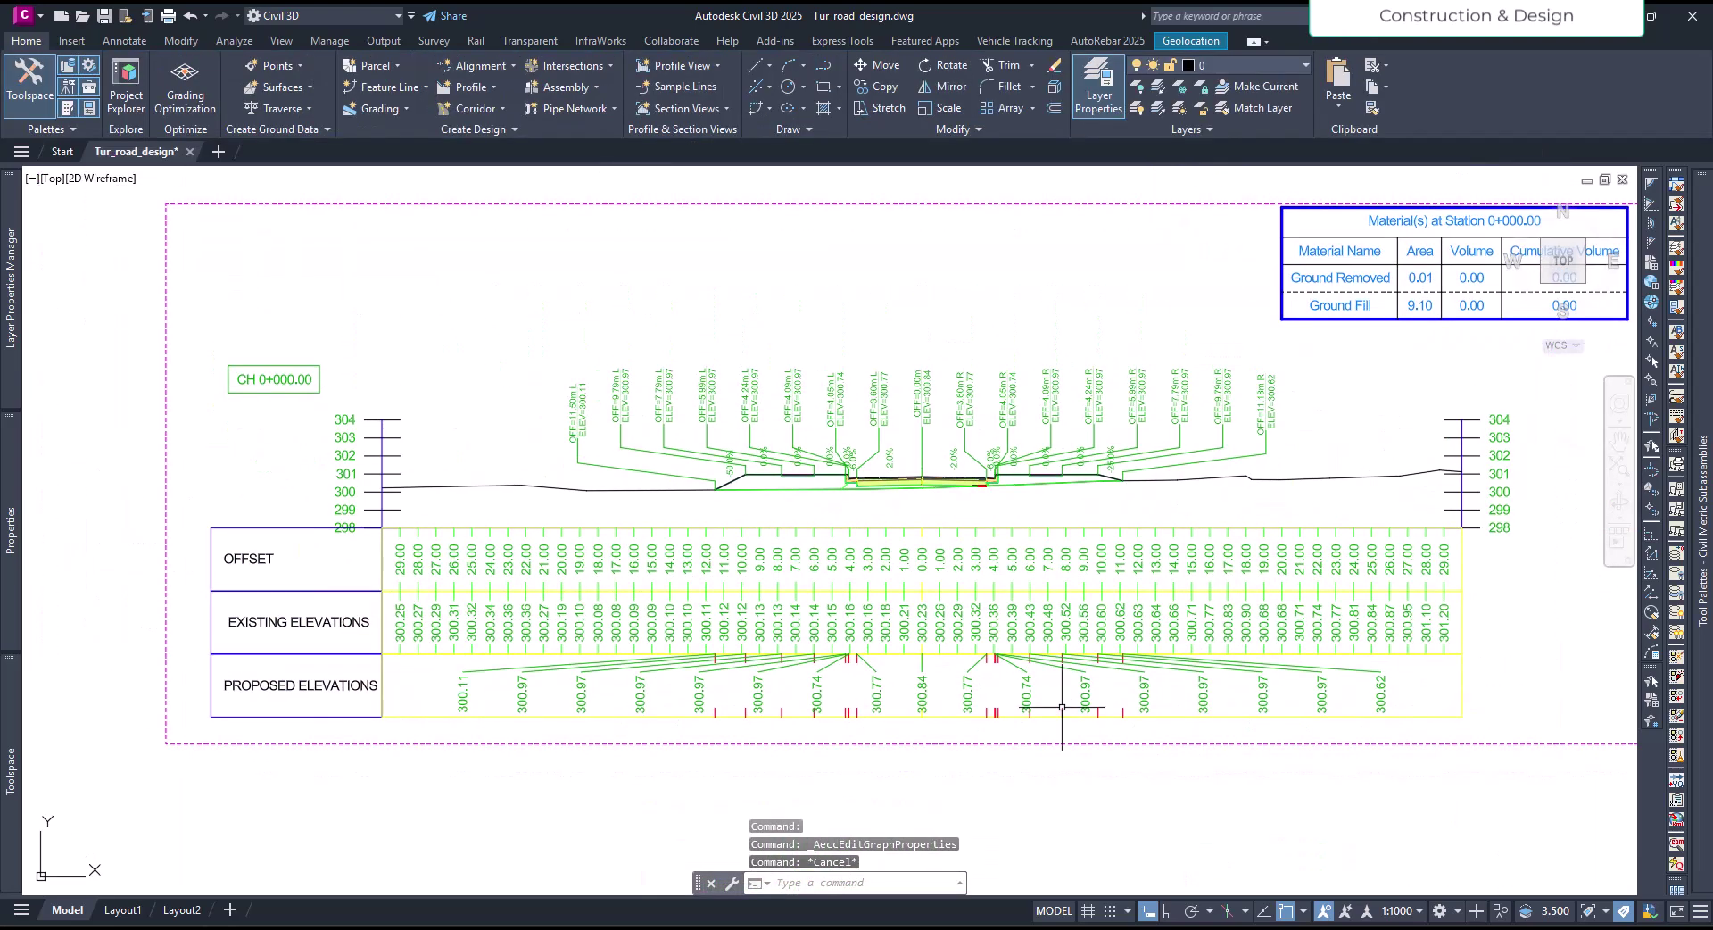
{"action": "scroll", "coordinate": [927, 696], "scroll_direction": "up", "scroll_amount": 3}
{"action": "scroll", "coordinate": [927, 696], "scroll_direction": "down", "scroll_amount": 3}
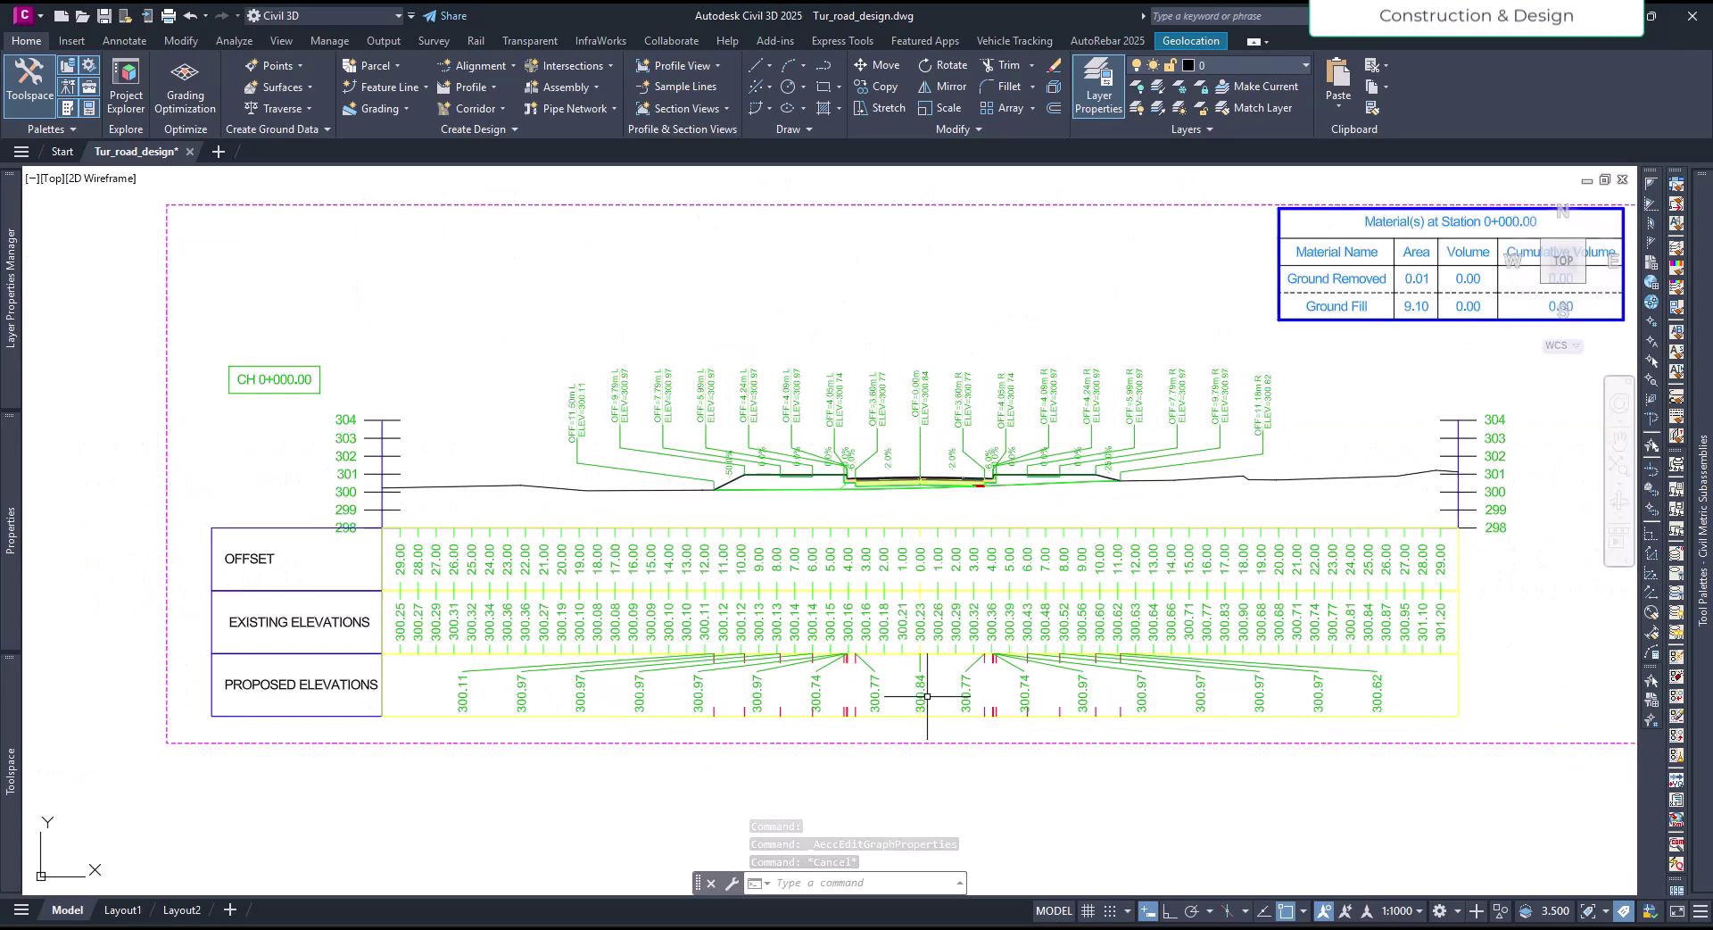
{"action": "scroll", "coordinate": [971, 676], "scroll_direction": "up", "scroll_amount": 2}
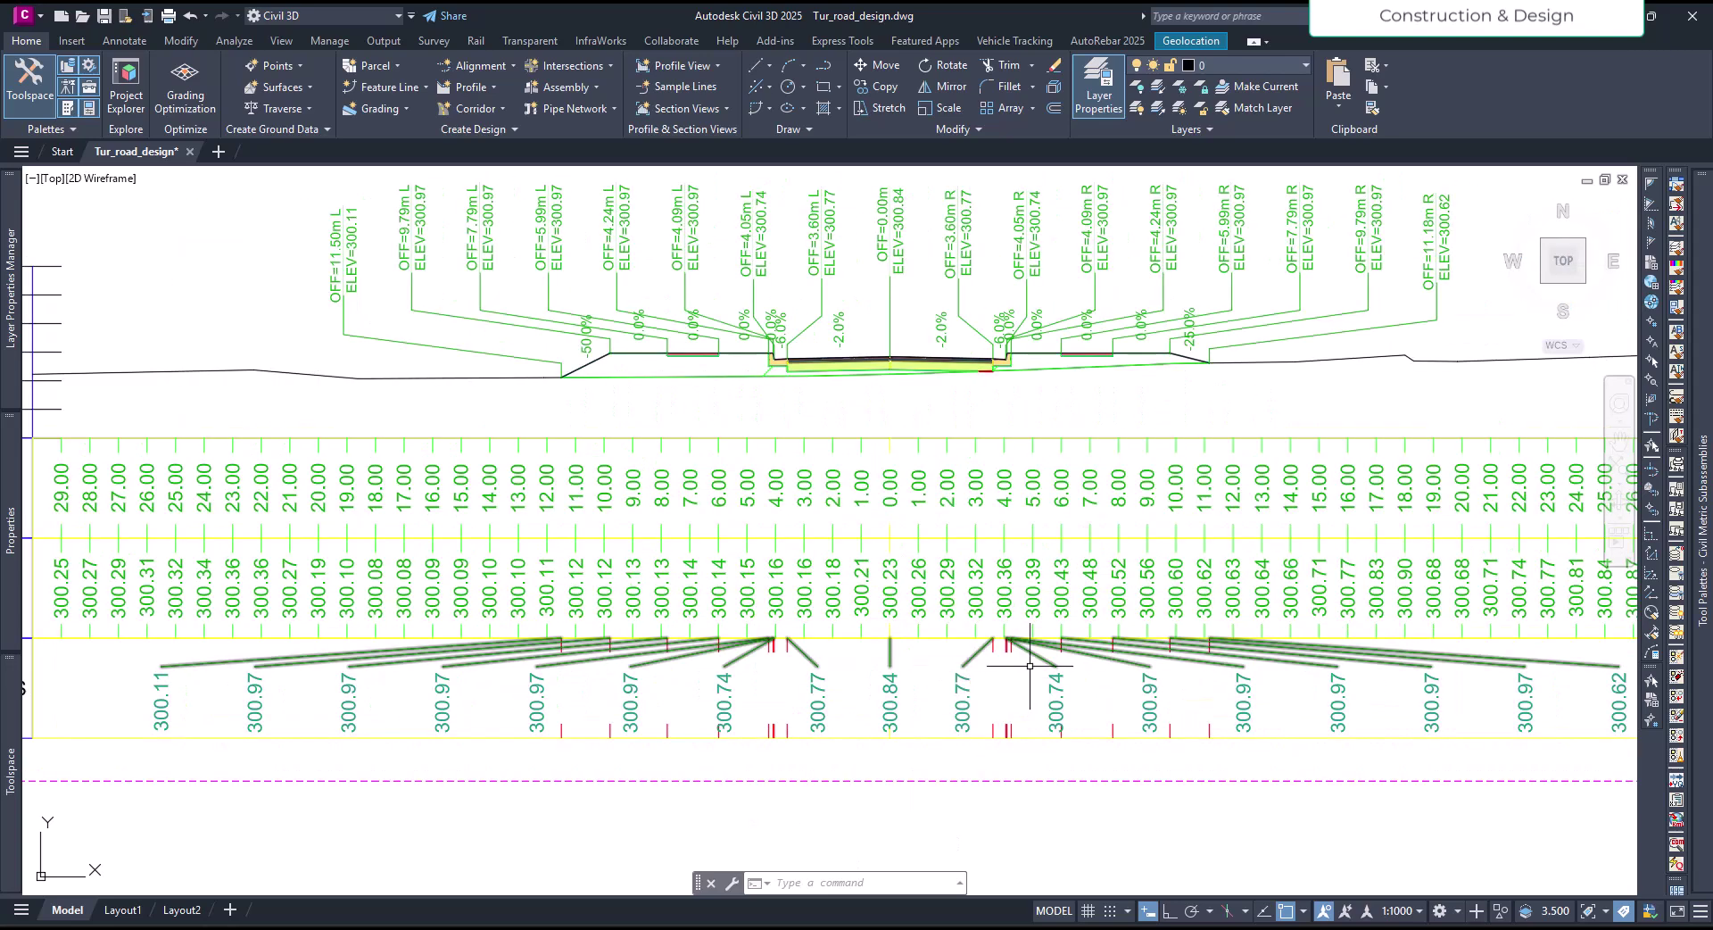
{"action": "left_click", "coordinate": [1028, 659]}
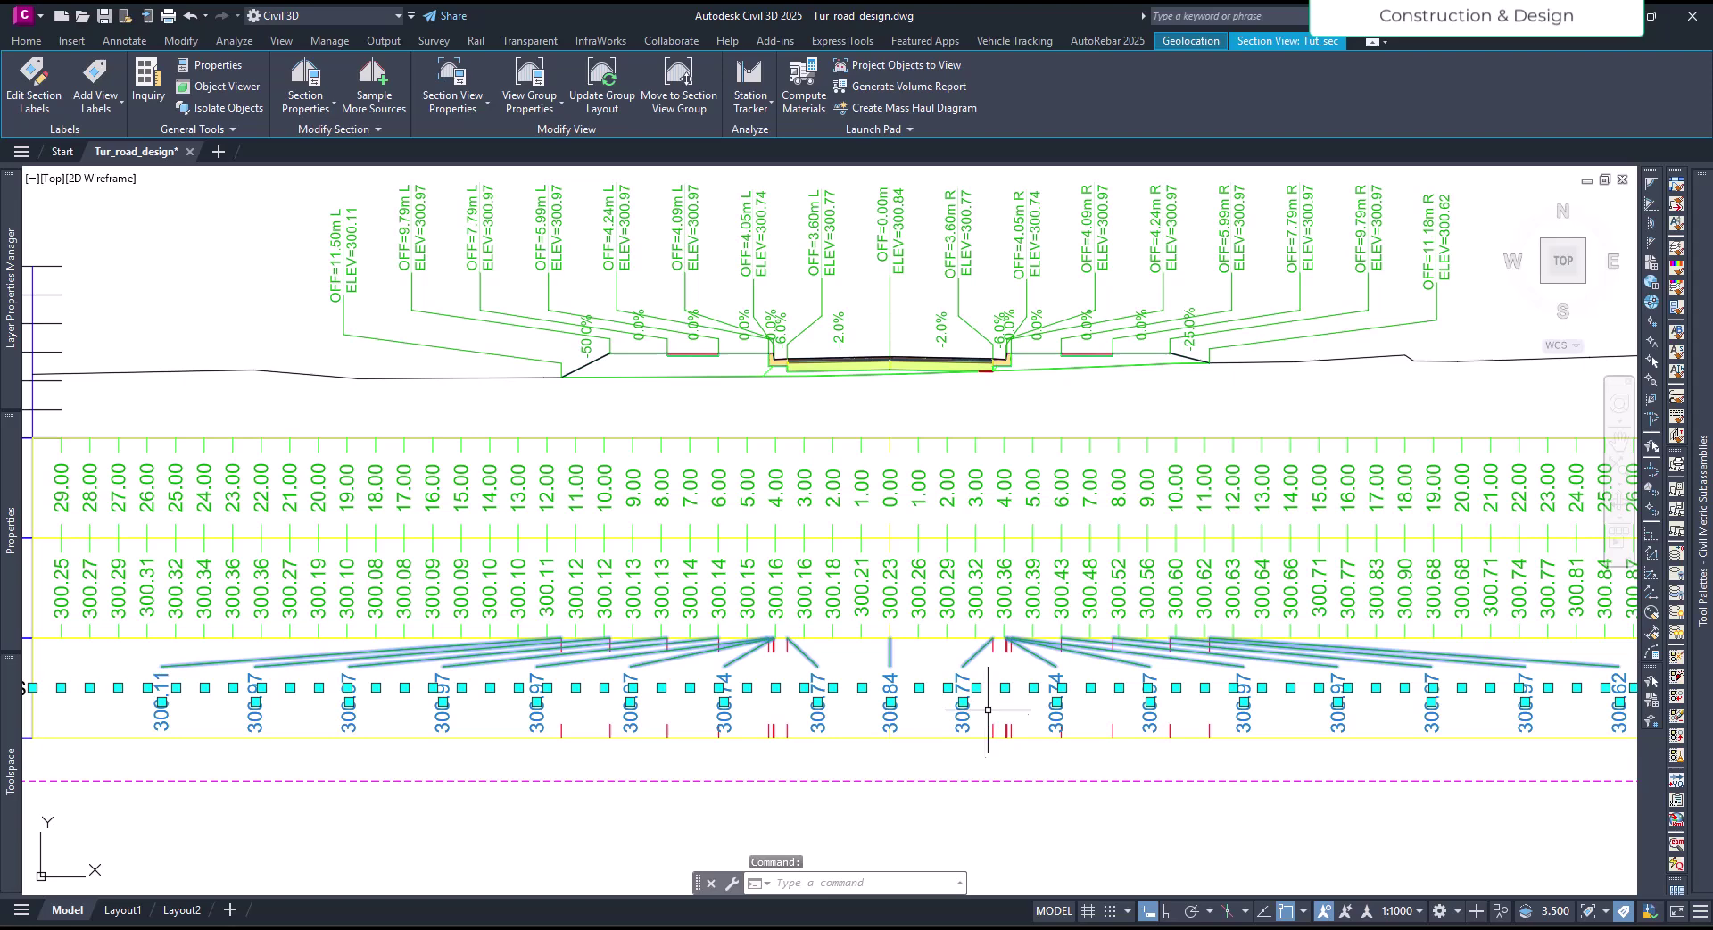
{"action": "scroll", "coordinate": [993, 705], "scroll_direction": "down", "scroll_amount": 2}
{"action": "key", "text": "Escape"}
Step: Open the CH 0+000.00 section view's properties and set the Tut_FG_G band's label staggering to No Staggering
{"action": "left_click", "coordinate": [919, 562]}
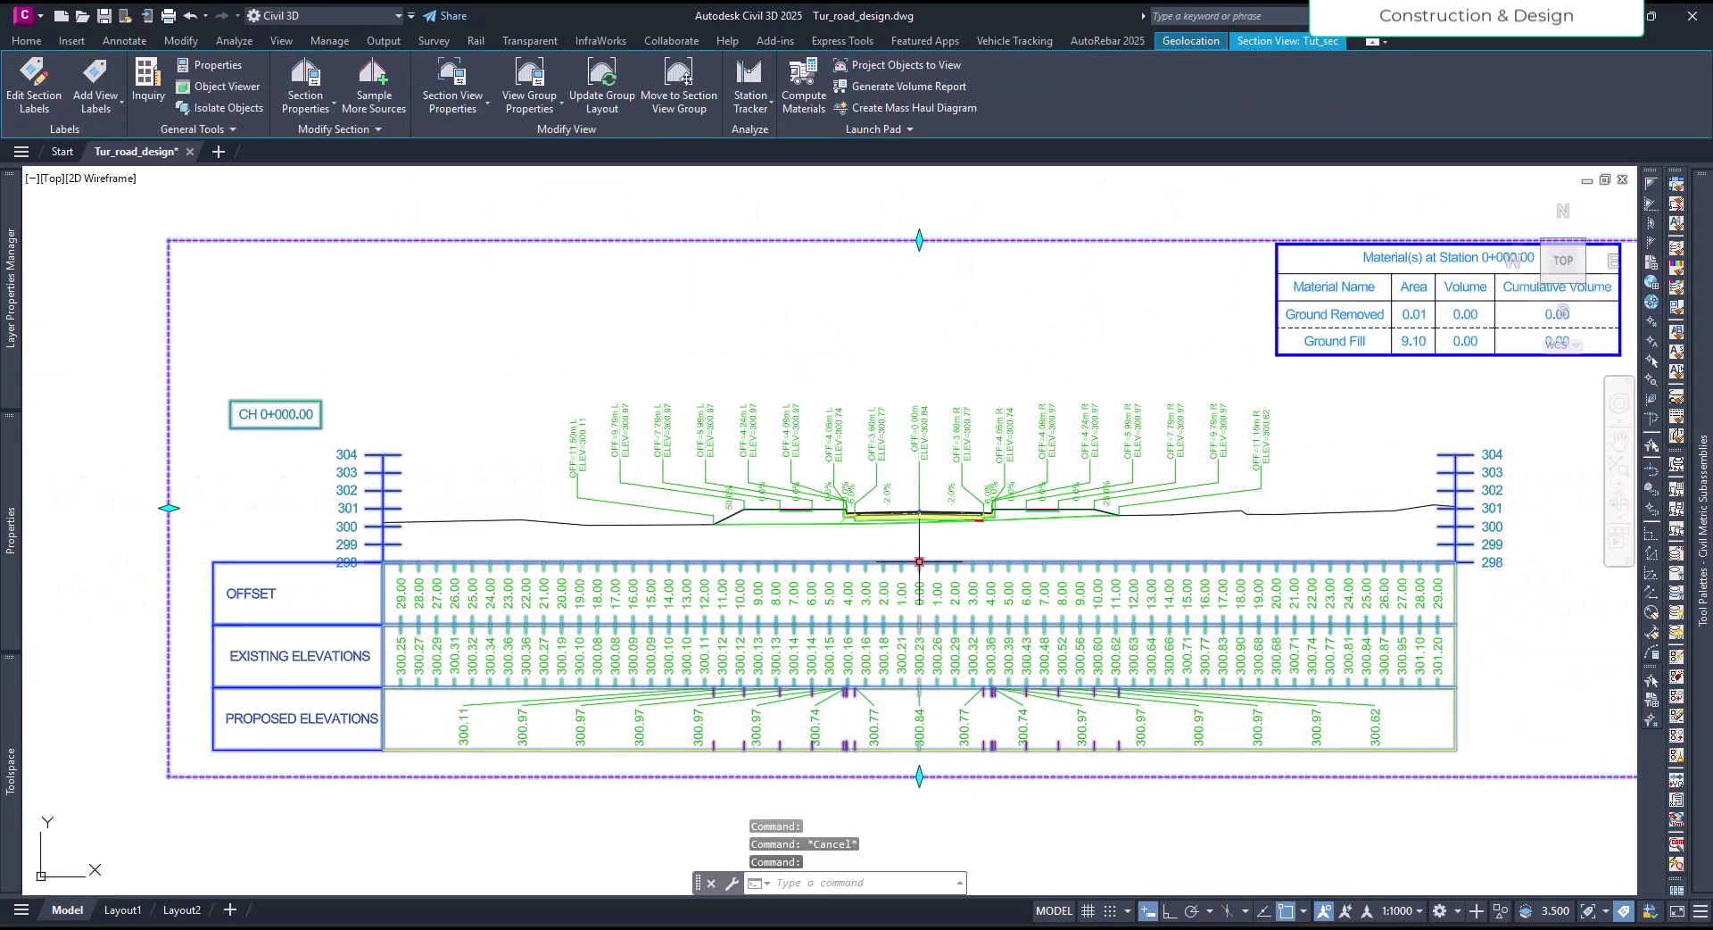
{"action": "left_click", "coordinate": [518, 73]}
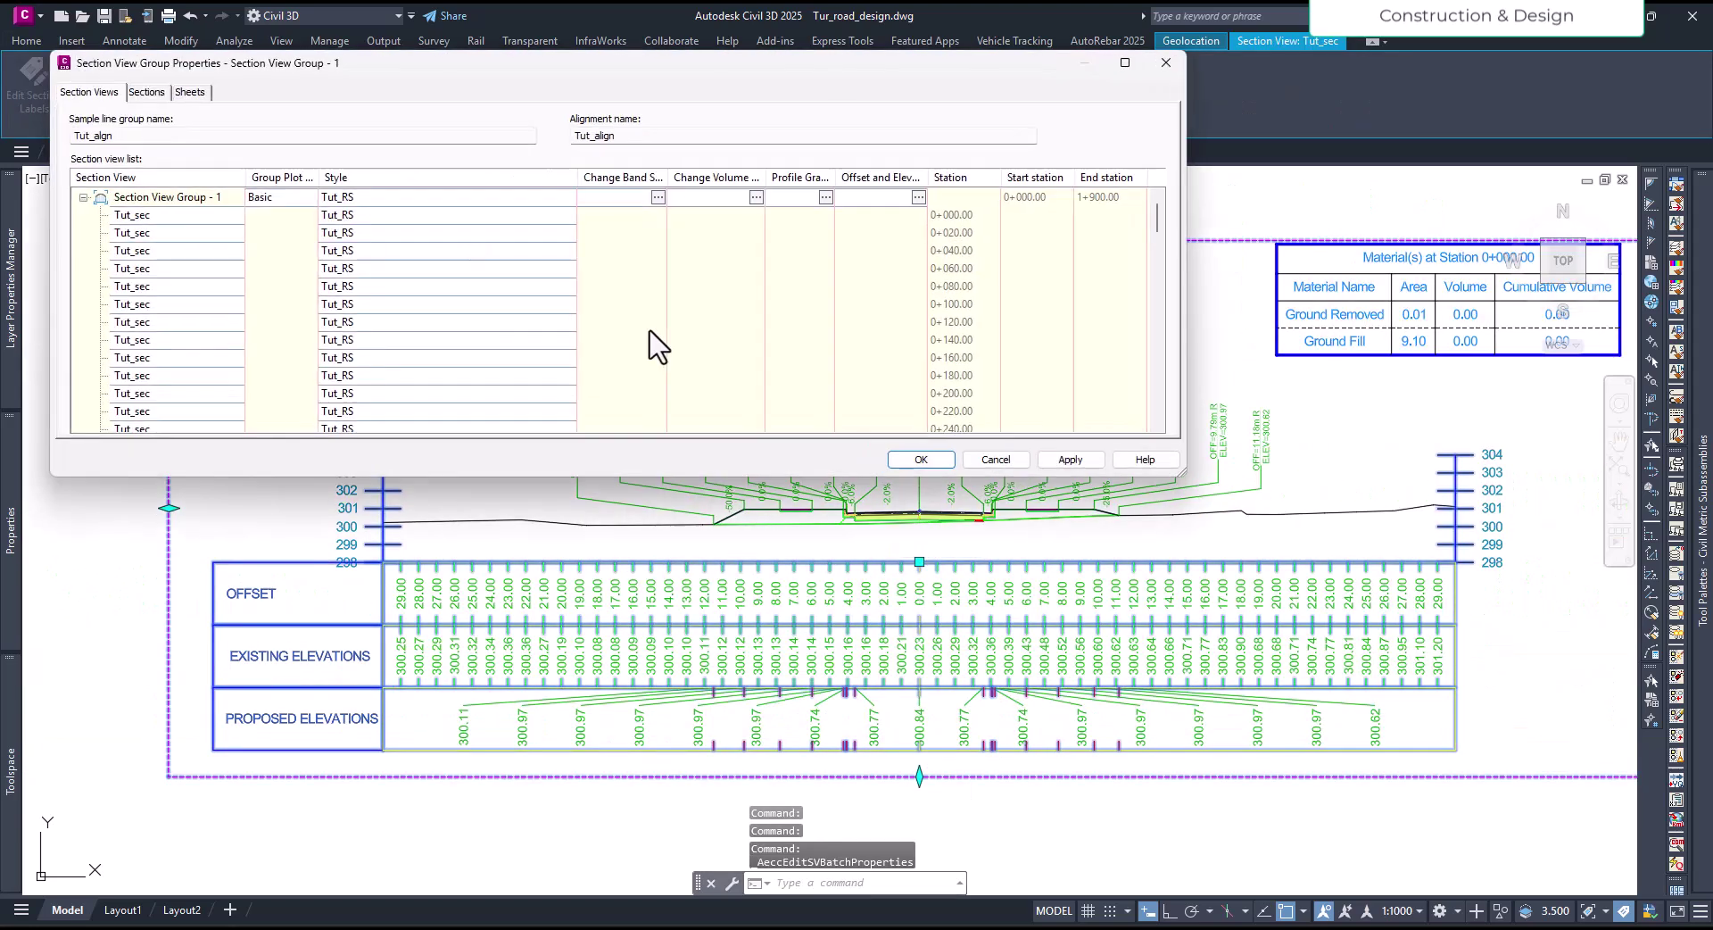
{"action": "left_click", "coordinate": [974, 458]}
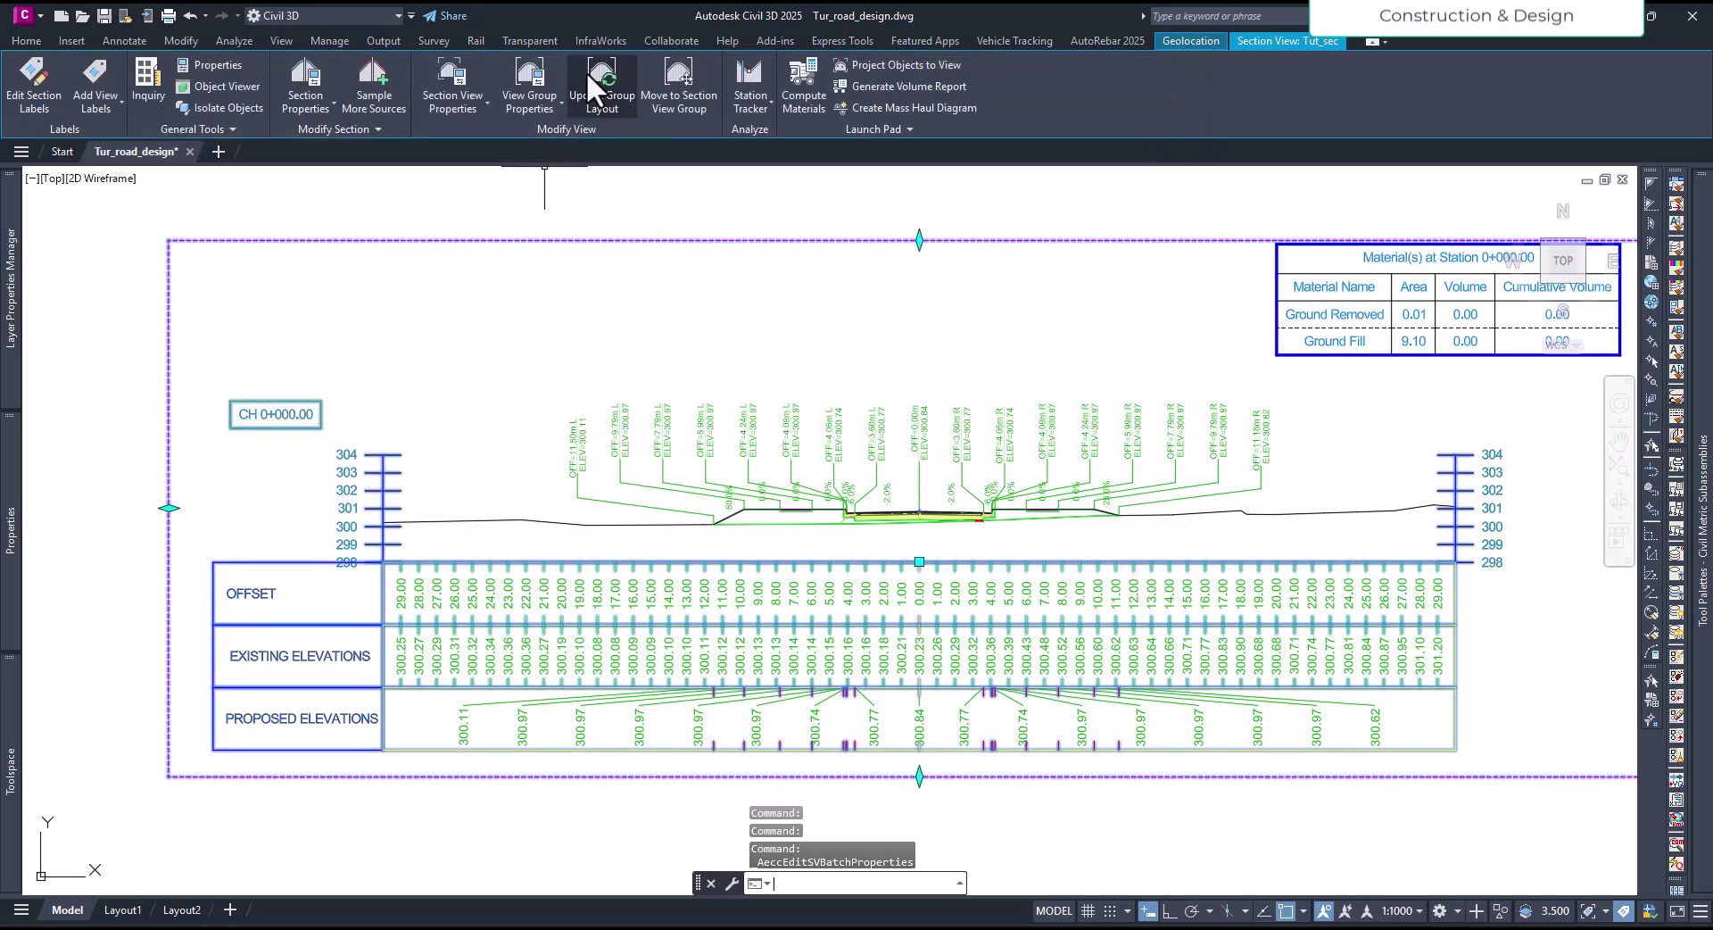
{"action": "left_click", "coordinate": [451, 78]}
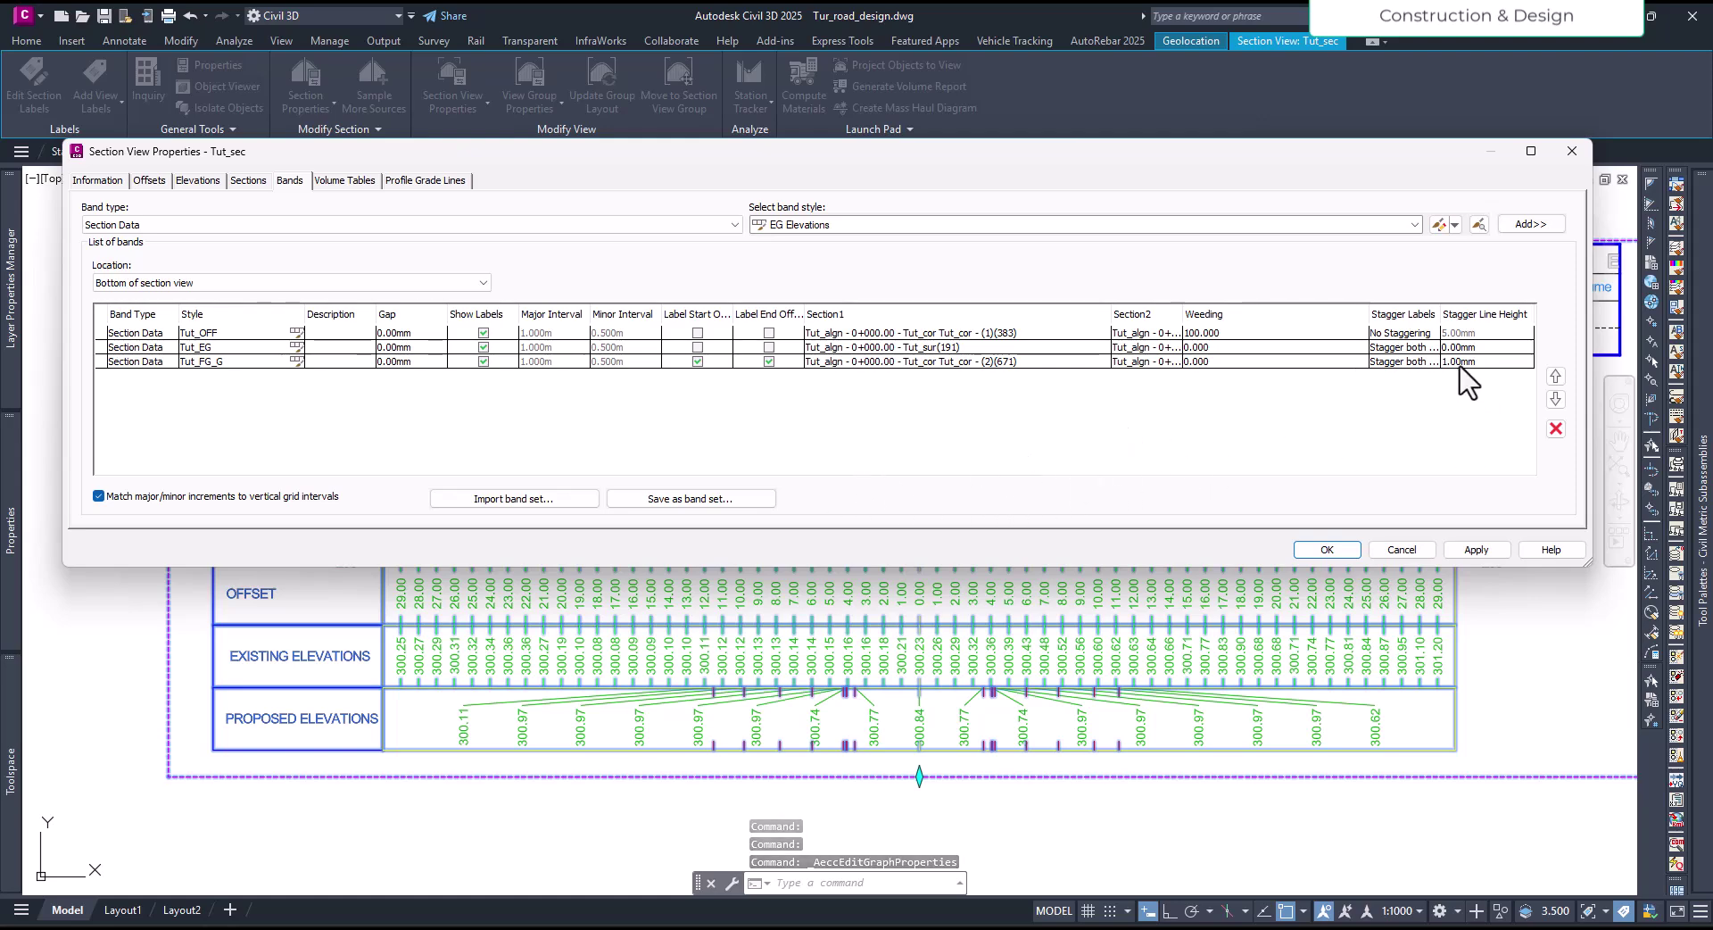
{"action": "left_click", "coordinate": [1423, 362]}
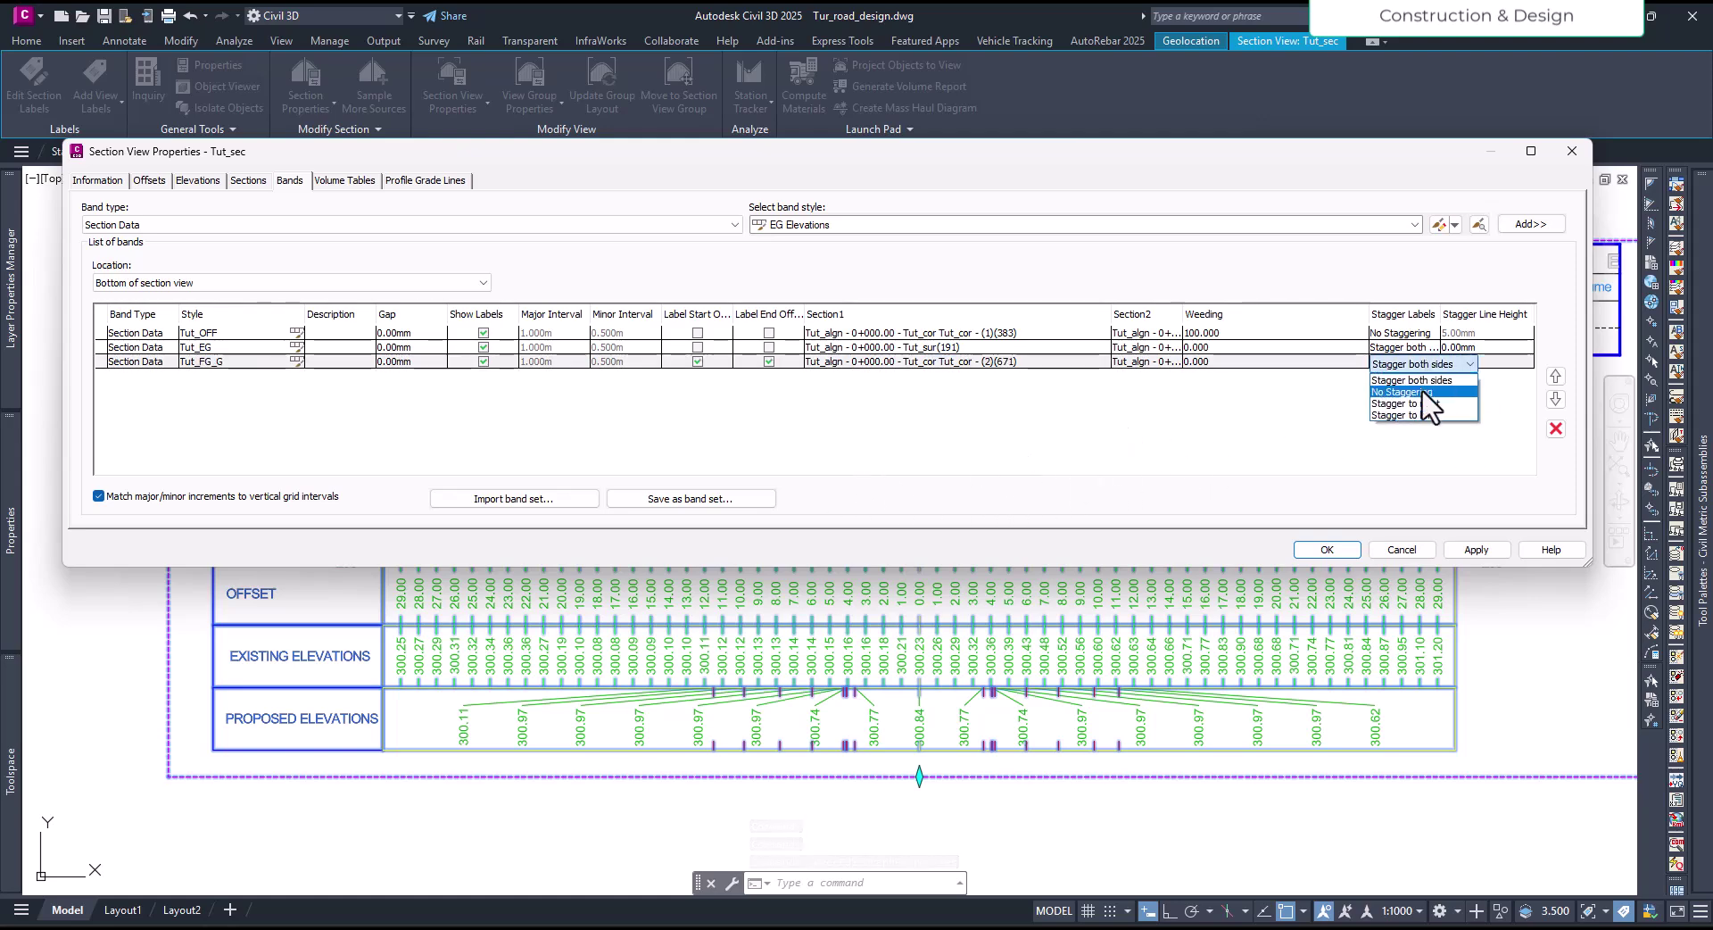
{"action": "left_click", "coordinate": [1421, 390]}
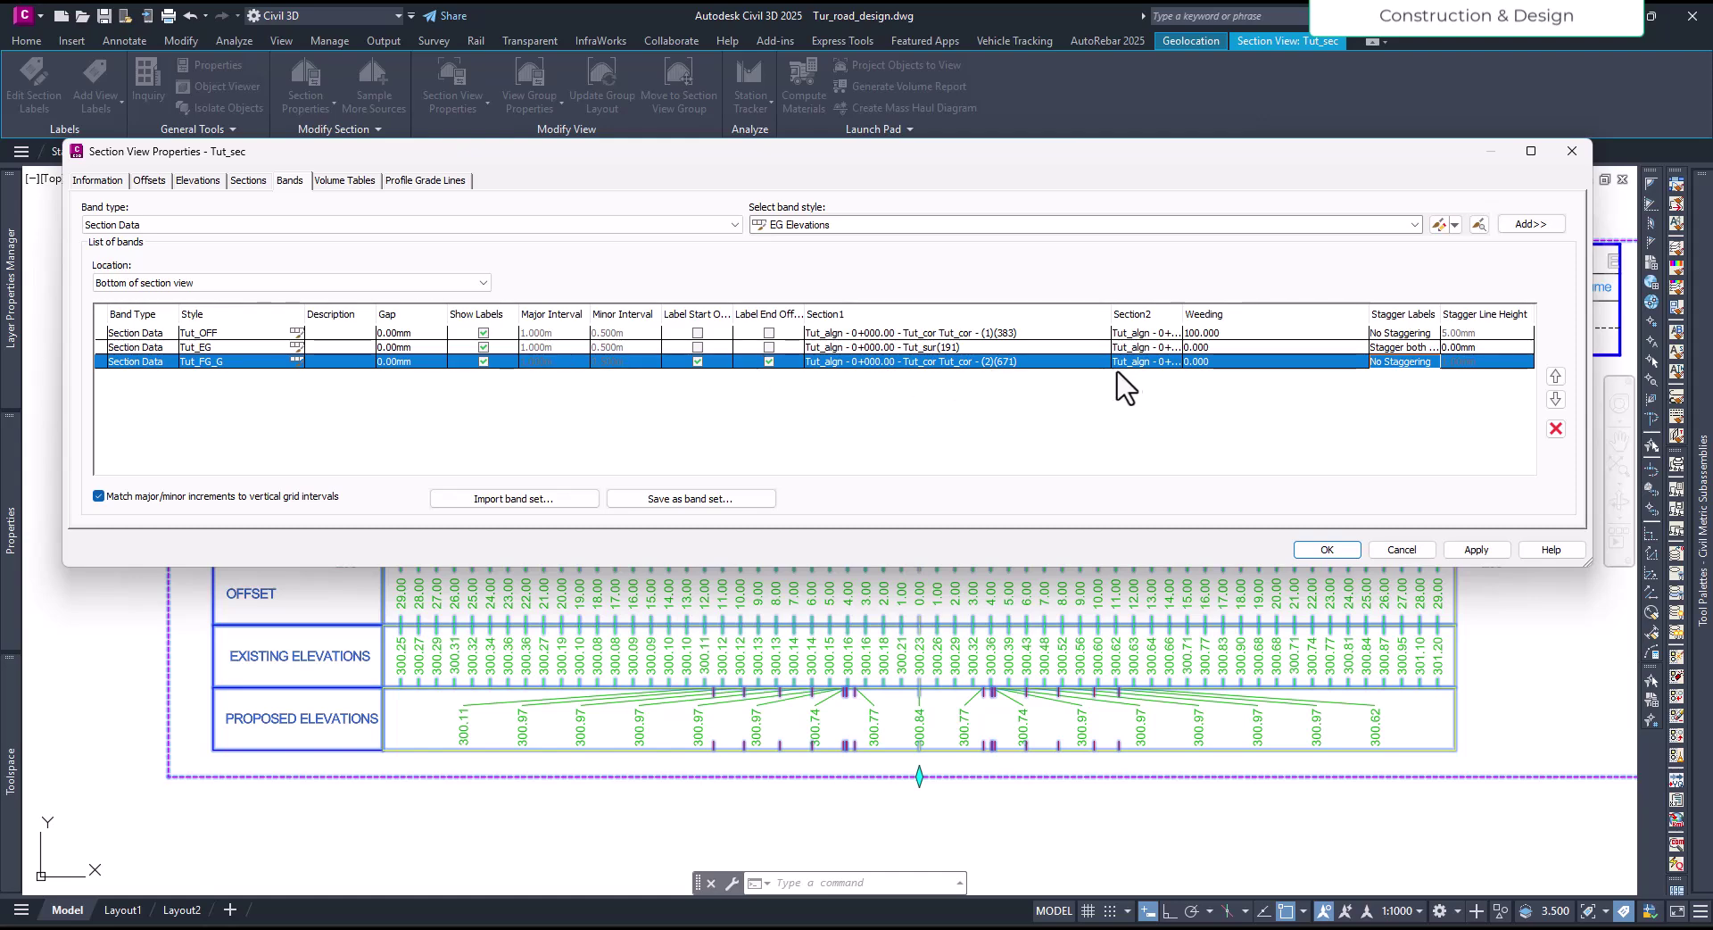
Step: Set the Tut_FG_G band's weeding to 0.15, apply it, and close the section view properties
{"action": "left_click", "coordinate": [1200, 362]}
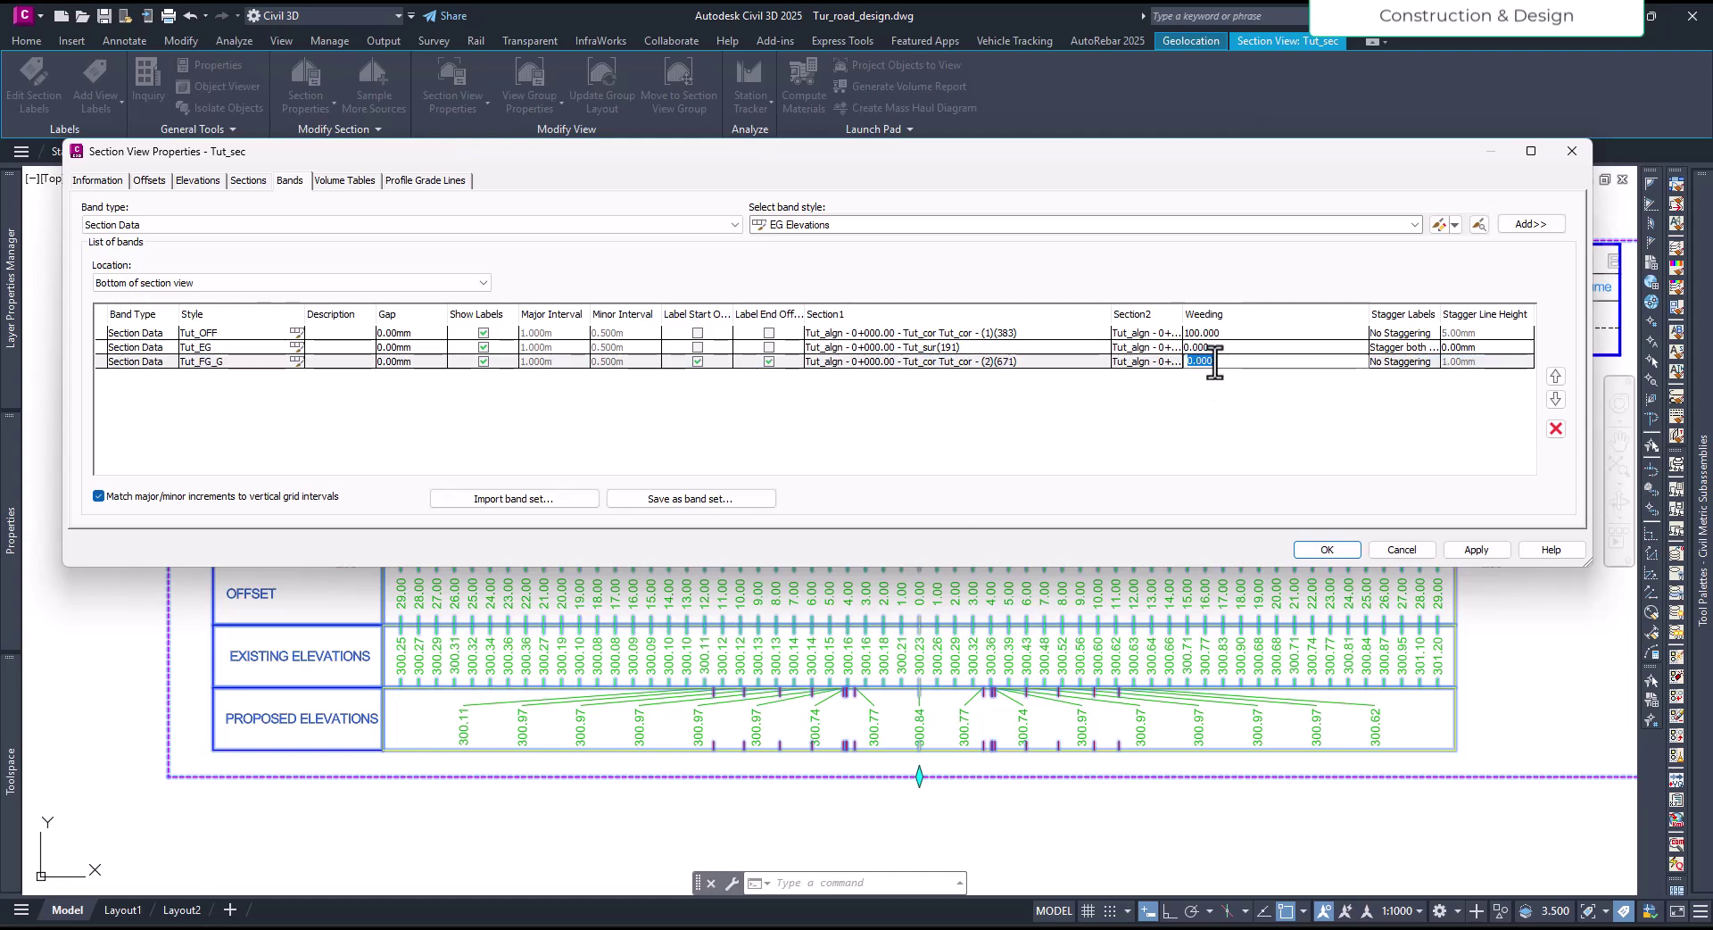
{"action": "type", "text": "01"}
{"action": "key", "text": "Return"}
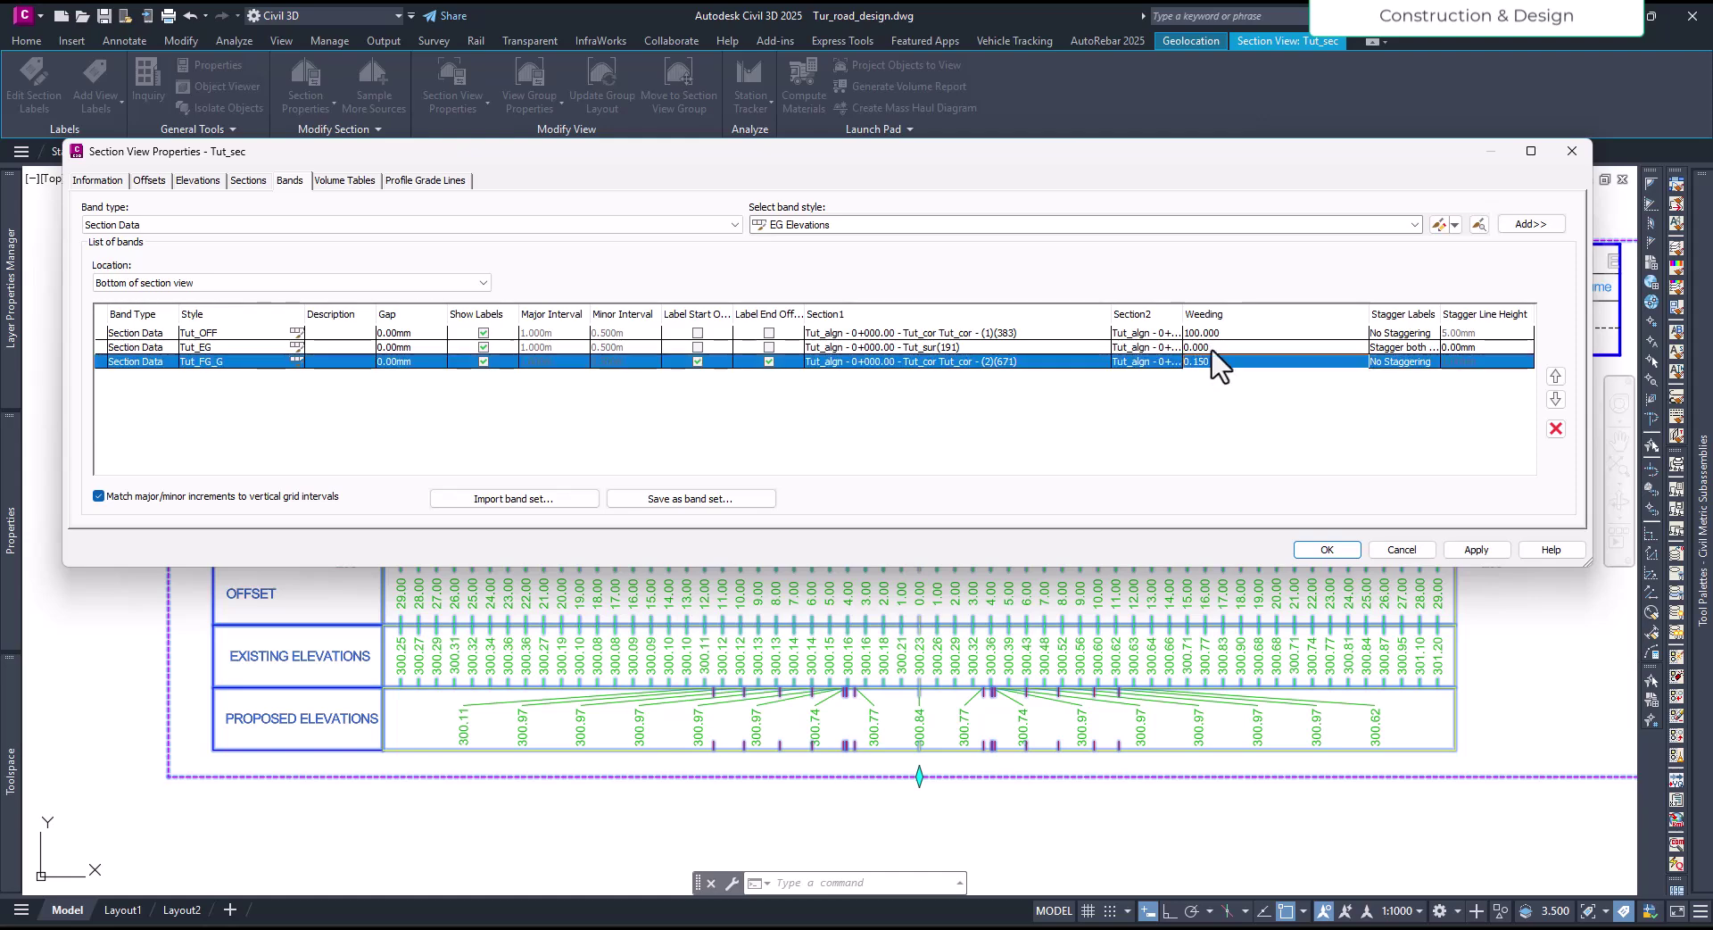
{"action": "left_click", "coordinate": [1472, 549]}
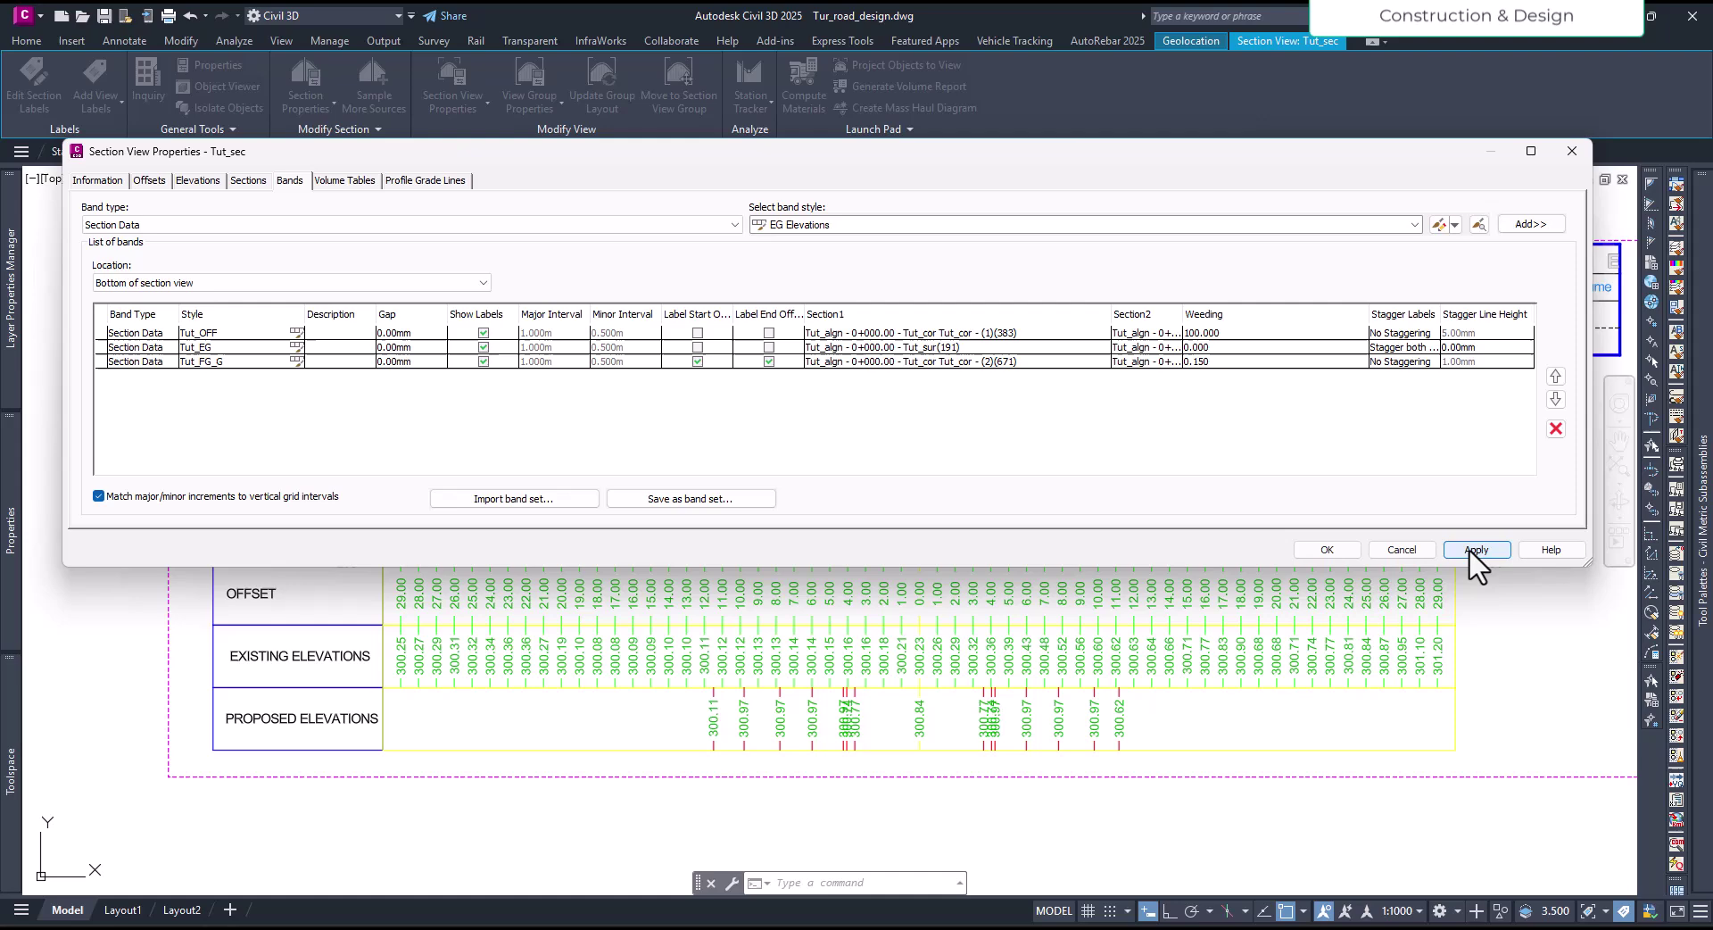
{"action": "left_click", "coordinate": [1327, 549]}
Step: Examine the spacing of the Proposed Elevations labels around the road edges in the CH 0+000.00 section view
{"action": "scroll", "coordinate": [997, 734], "scroll_direction": "up", "scroll_amount": 6}
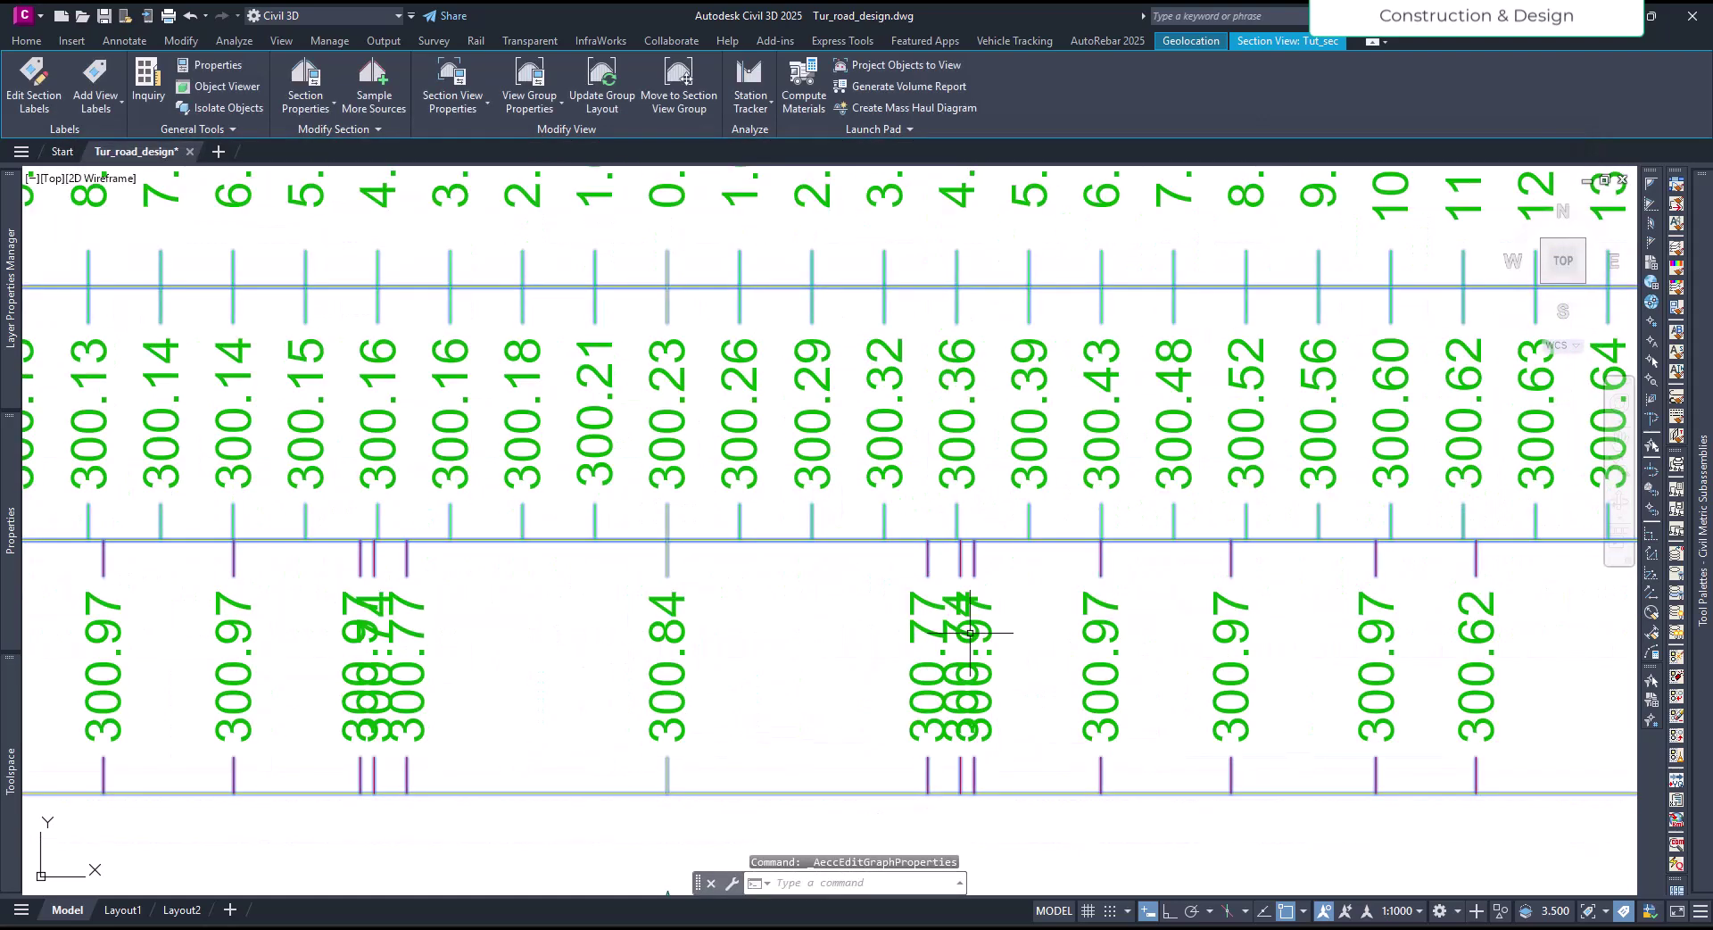
{"action": "scroll", "coordinate": [982, 625], "scroll_direction": "down", "scroll_amount": 4}
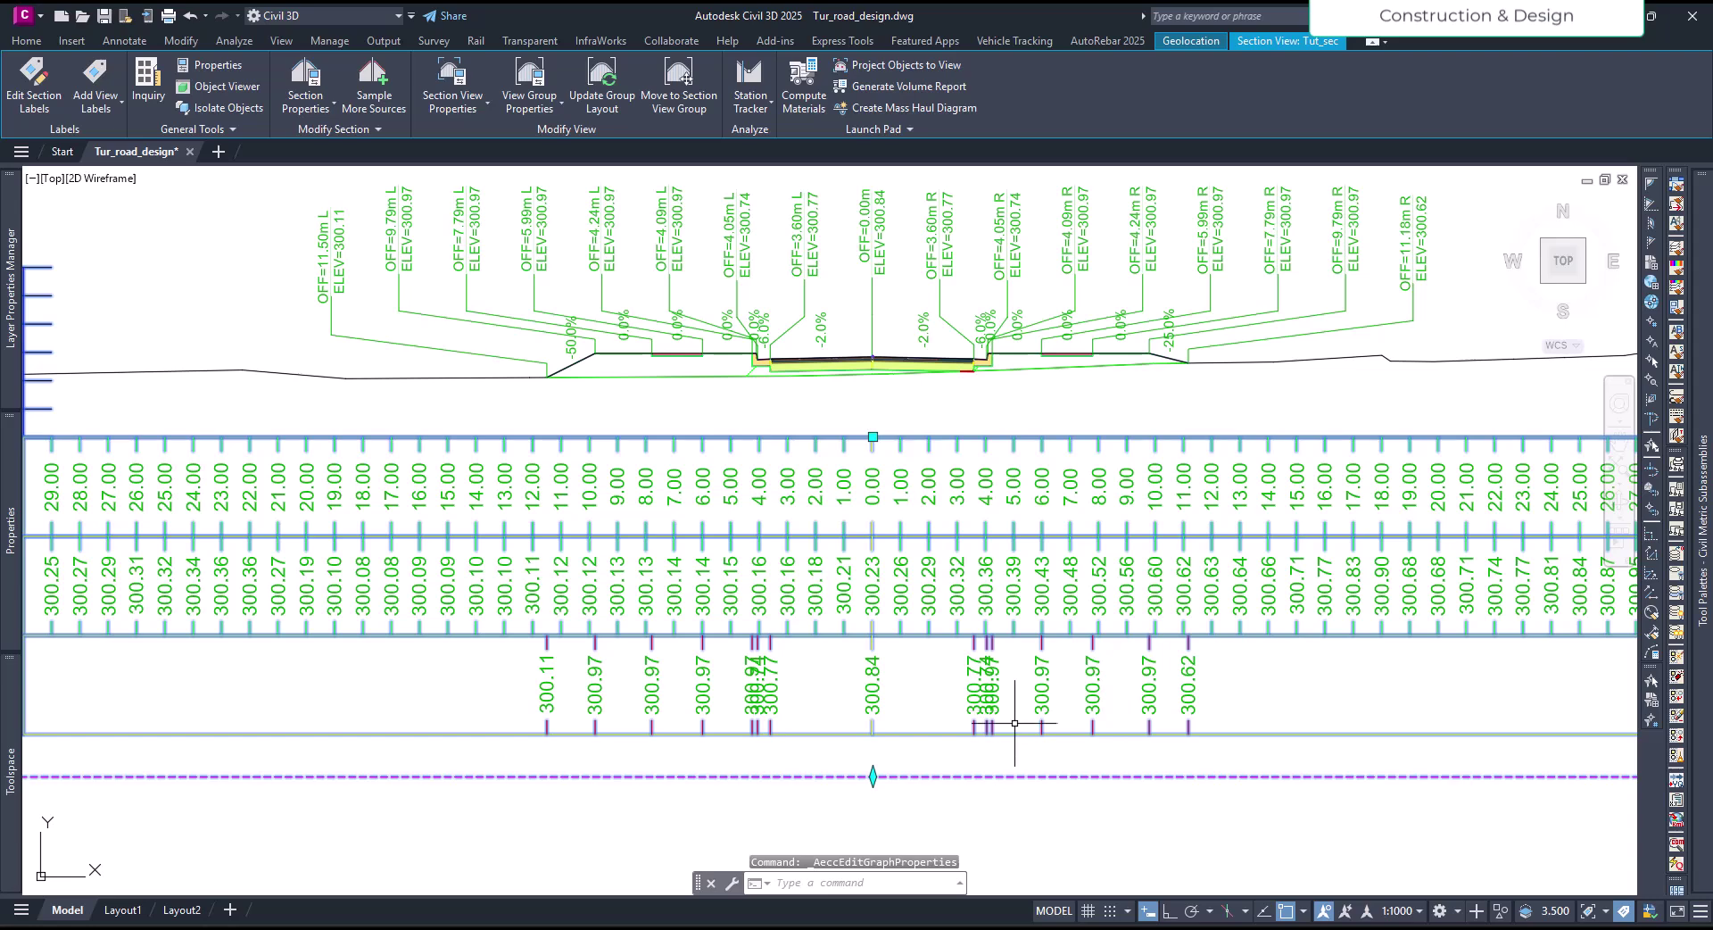
{"action": "left_click", "coordinate": [1009, 705]}
{"action": "key", "text": "Escape"}
{"action": "scroll", "coordinate": [1035, 750], "scroll_direction": "down", "scroll_amount": 2}
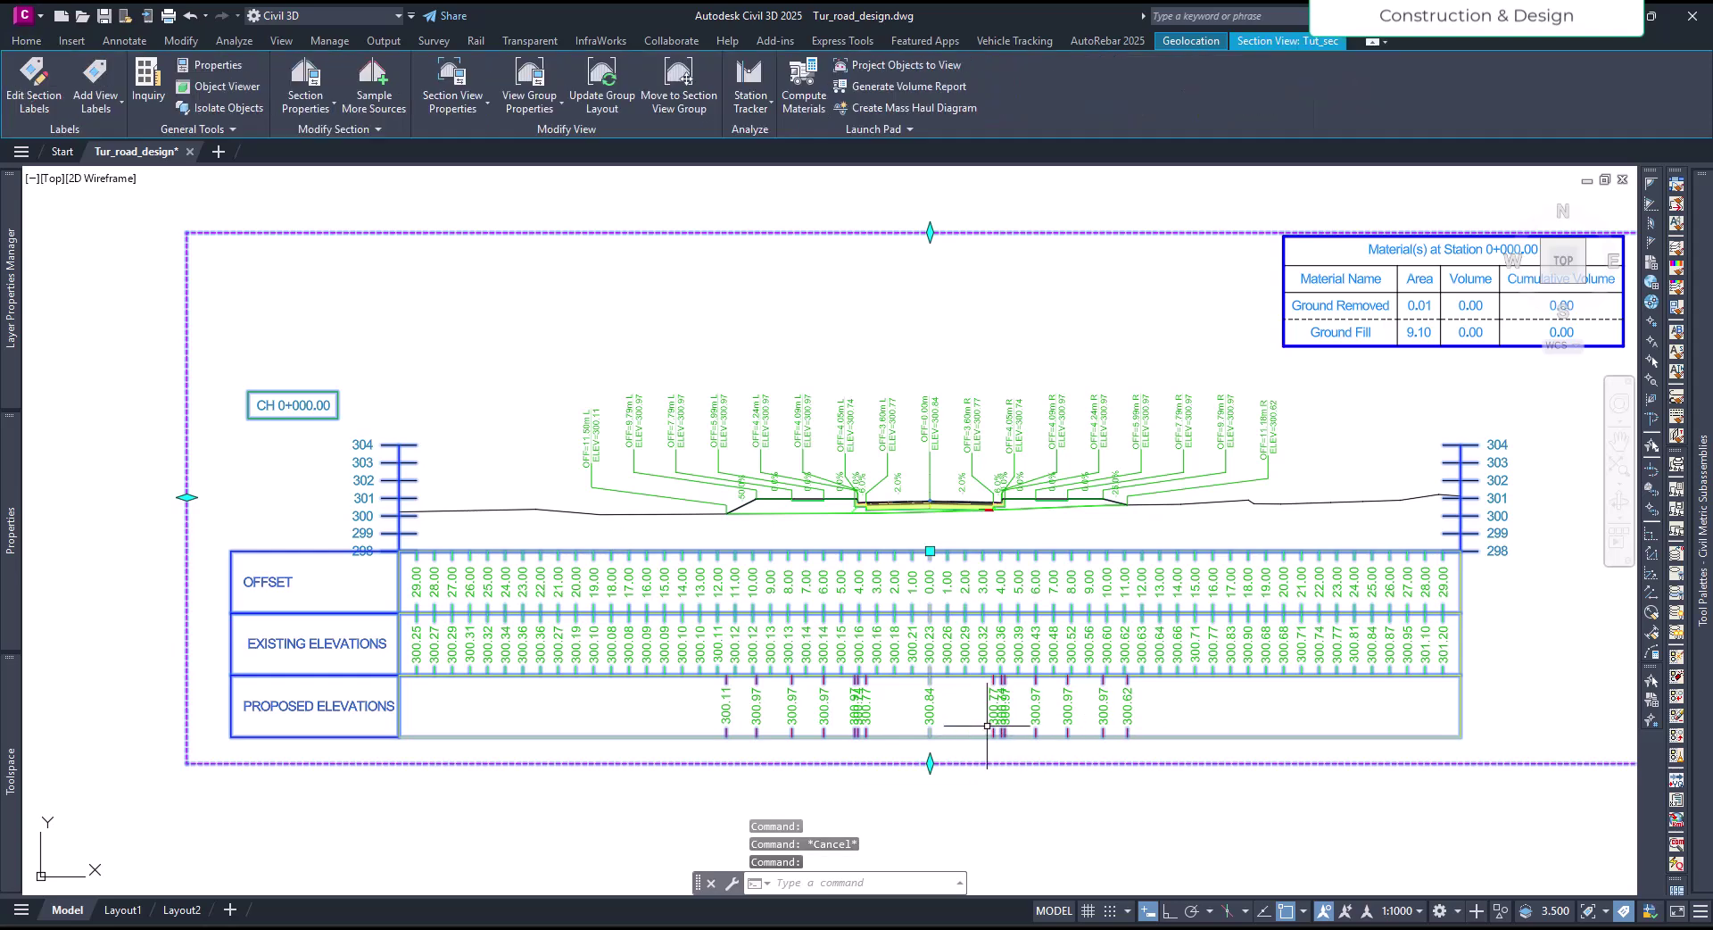
{"action": "scroll", "coordinate": [986, 727], "scroll_direction": "up", "scroll_amount": 2}
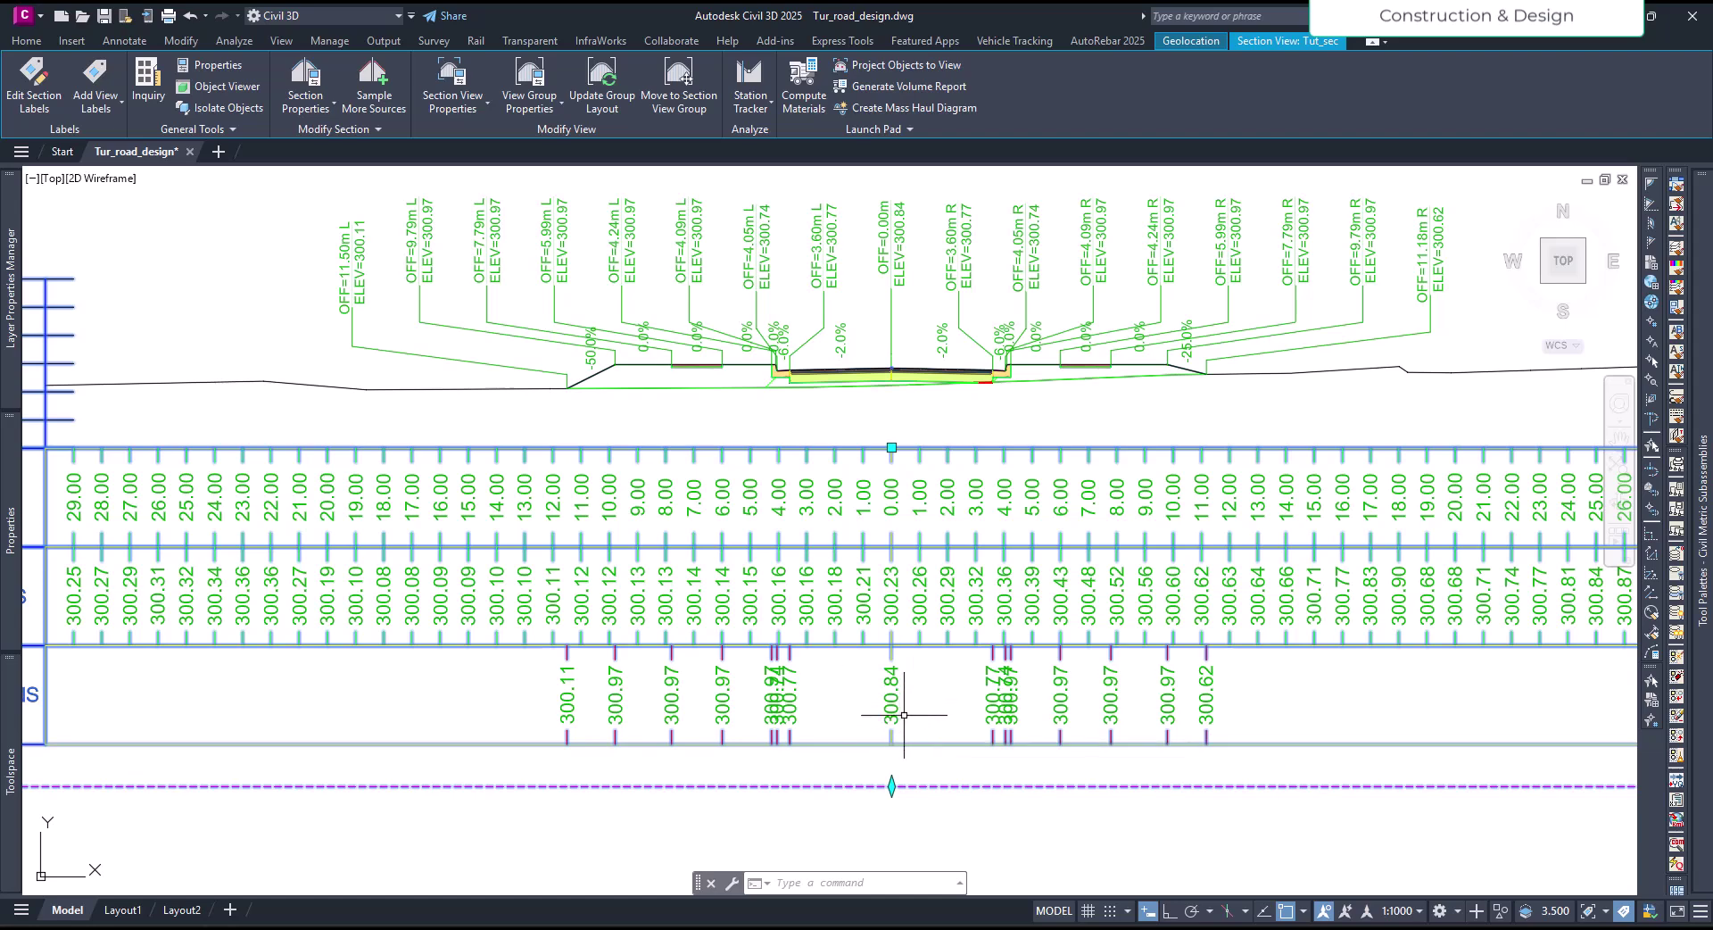
{"action": "key", "text": "Escape"}
Step: From the section view's properties, edit the Tut_FG_G band style and open the label composer for Grade Breaks
{"action": "left_click", "coordinate": [989, 706]}
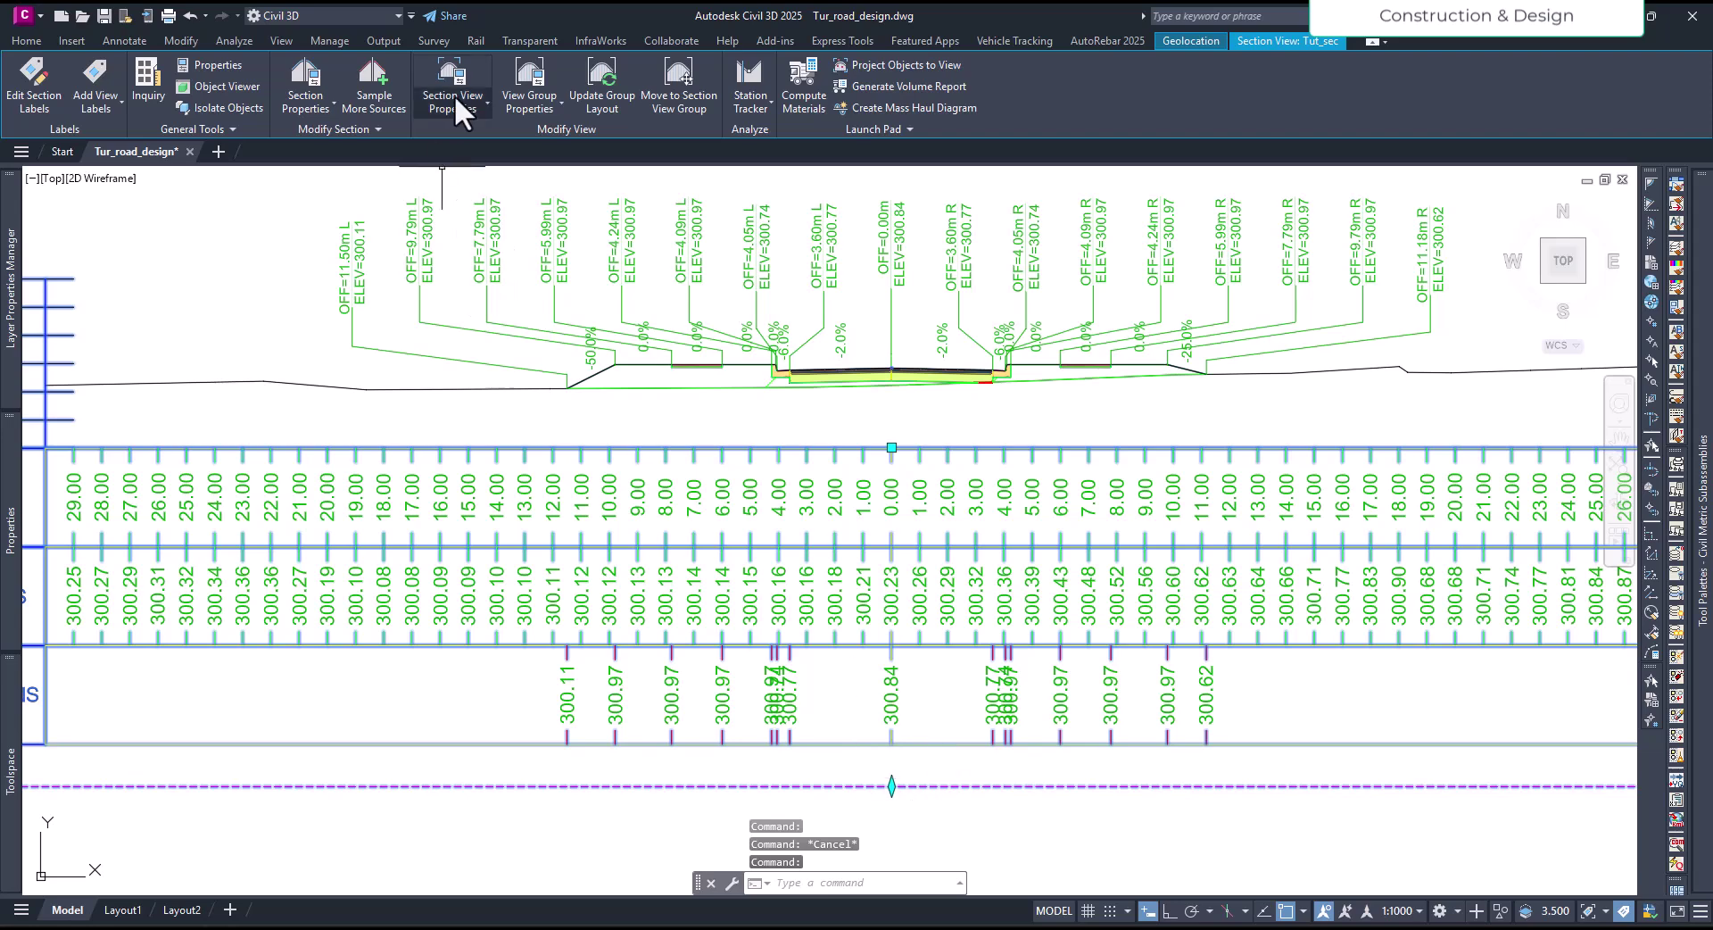
{"action": "left_click", "coordinate": [453, 93]}
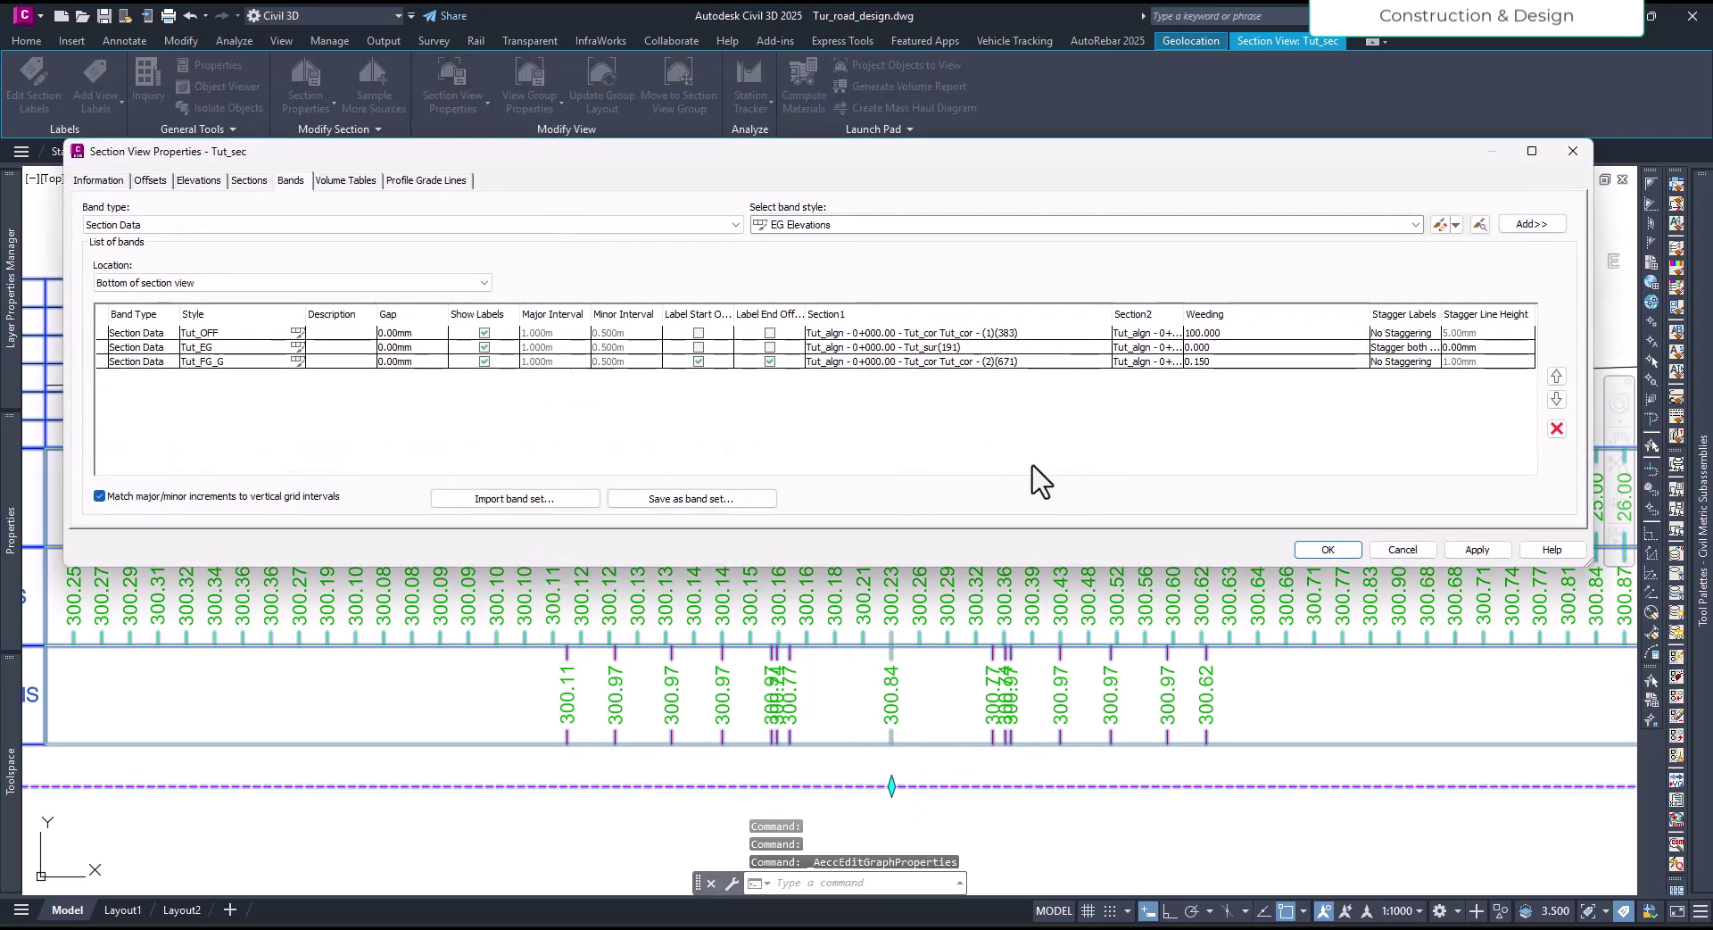
{"action": "left_click", "coordinate": [300, 362]}
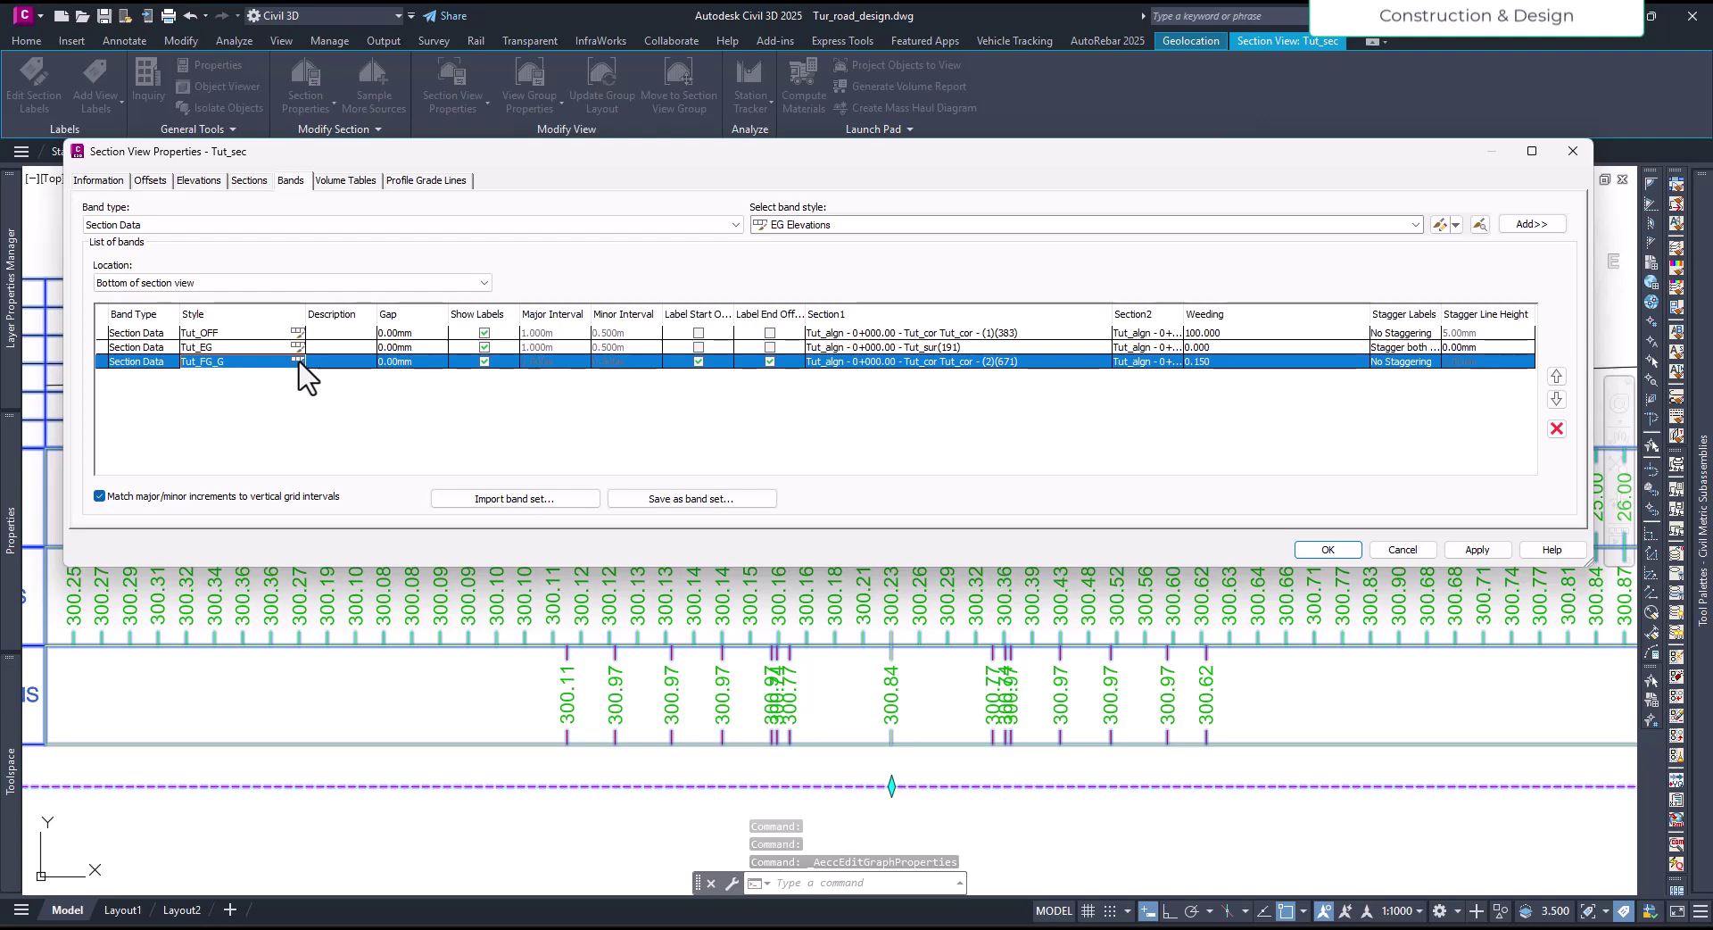
{"action": "left_click", "coordinate": [297, 360]}
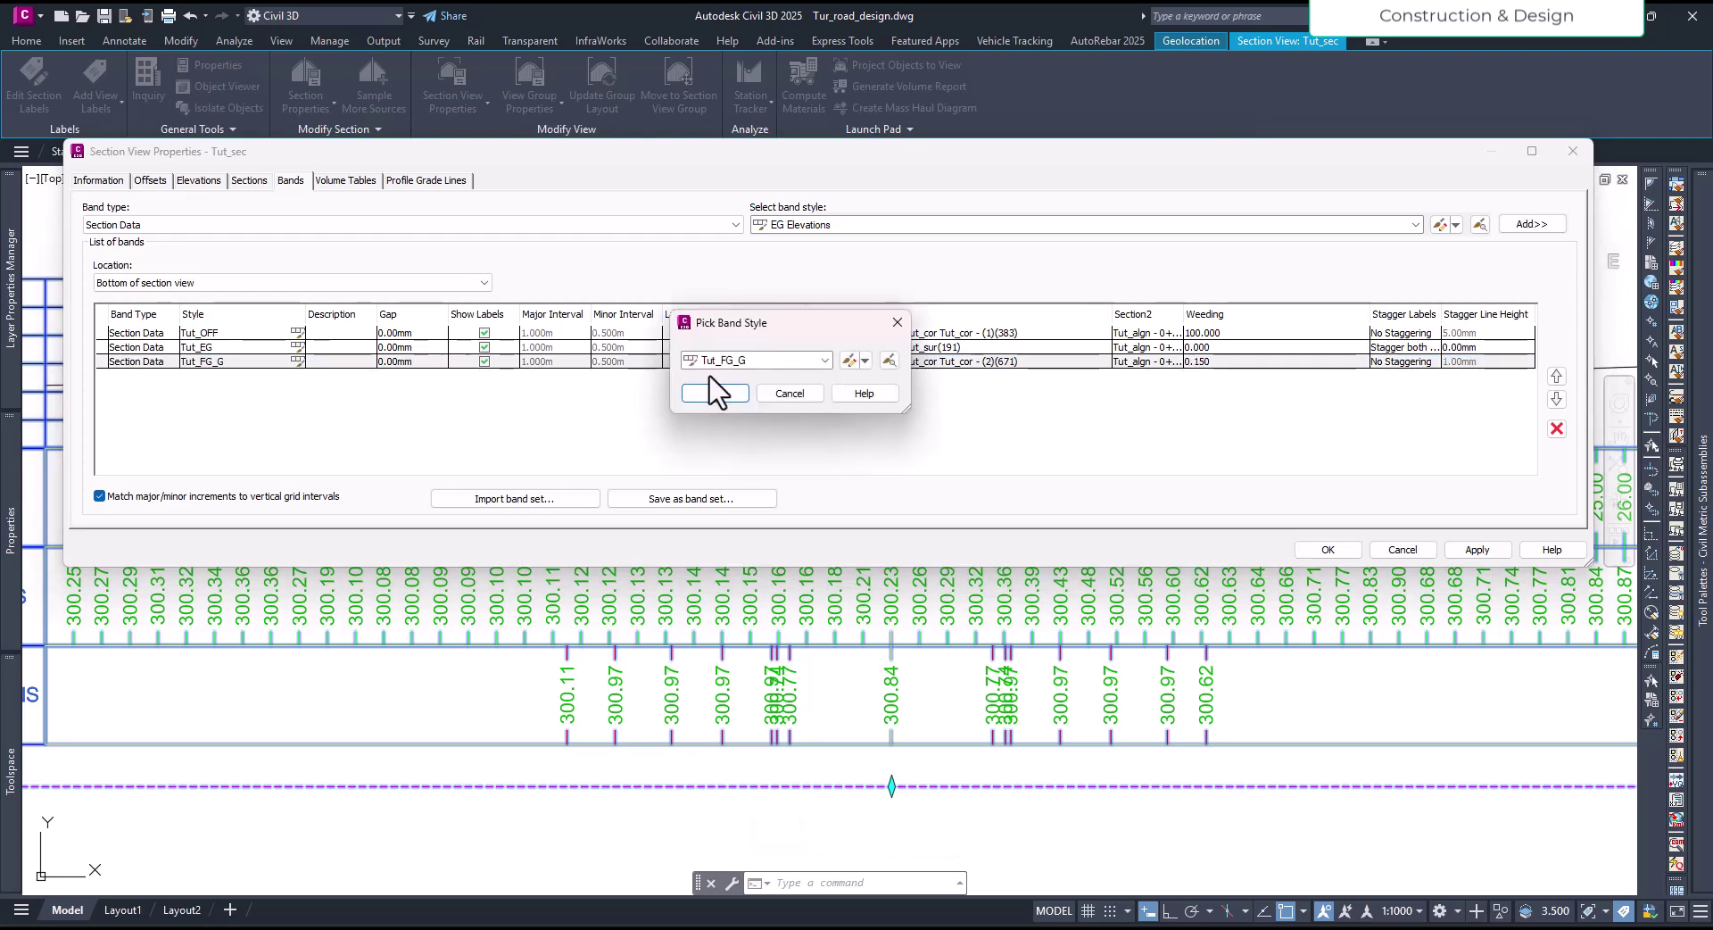
{"action": "left_click", "coordinate": [848, 359]}
{"action": "left_click_drag", "start_coordinate": [843, 245], "coordinate": [642, 186]}
{"action": "left_click", "coordinate": [732, 318]}
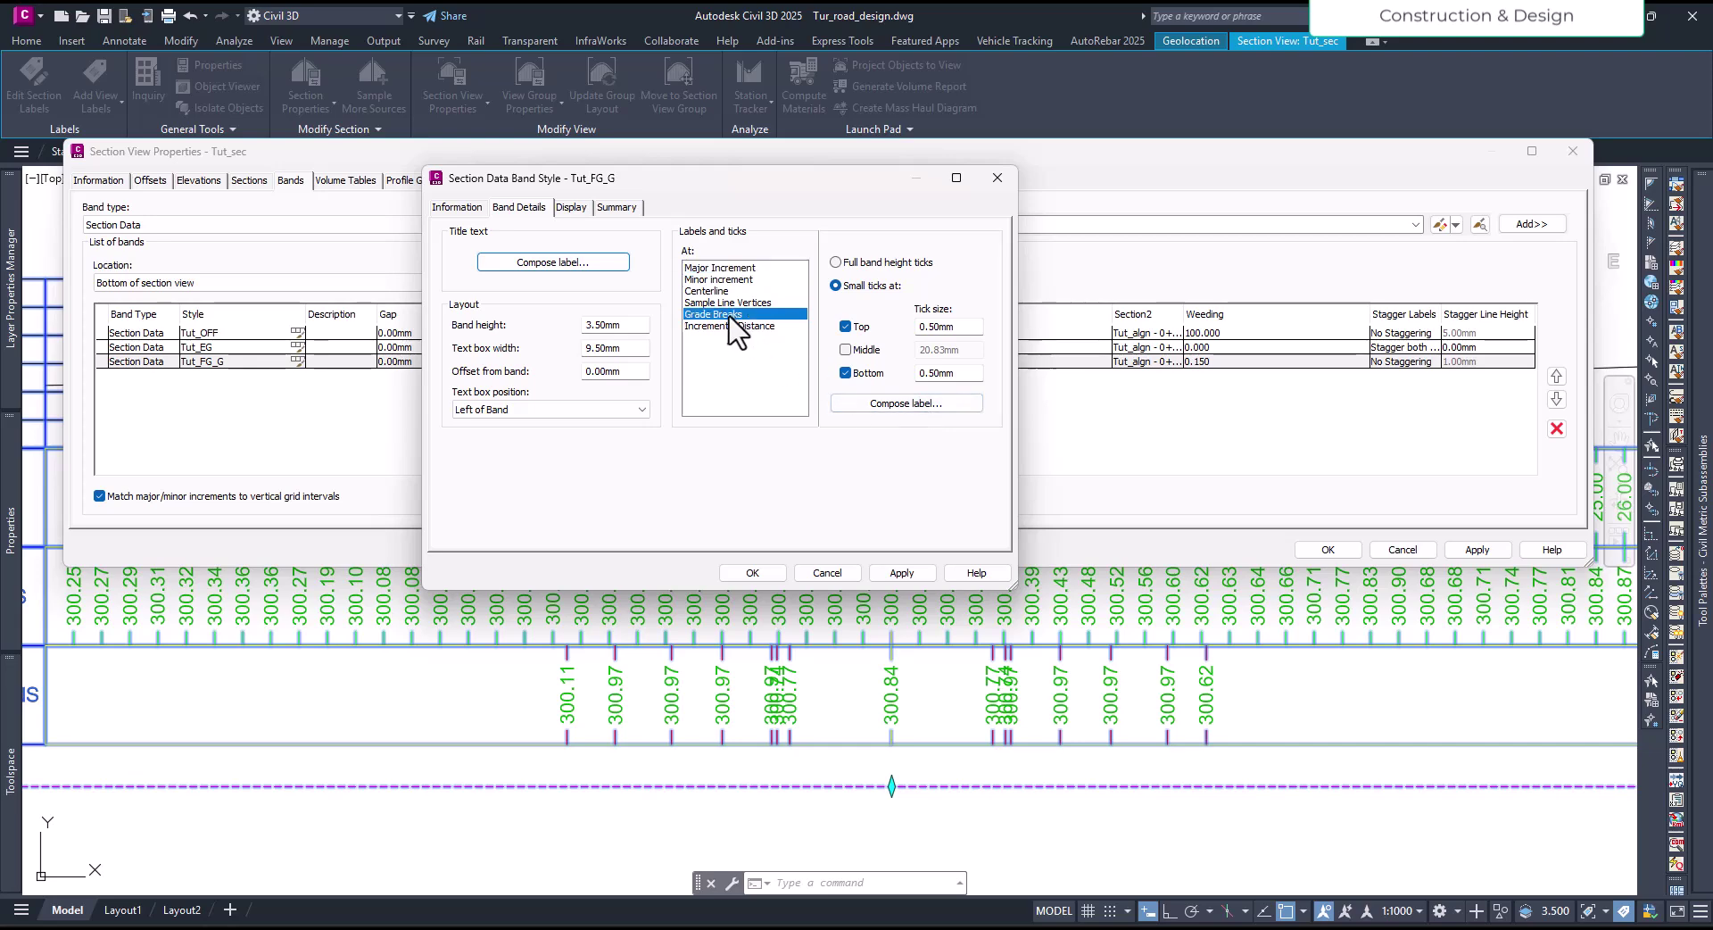
{"action": "left_click", "coordinate": [895, 403]}
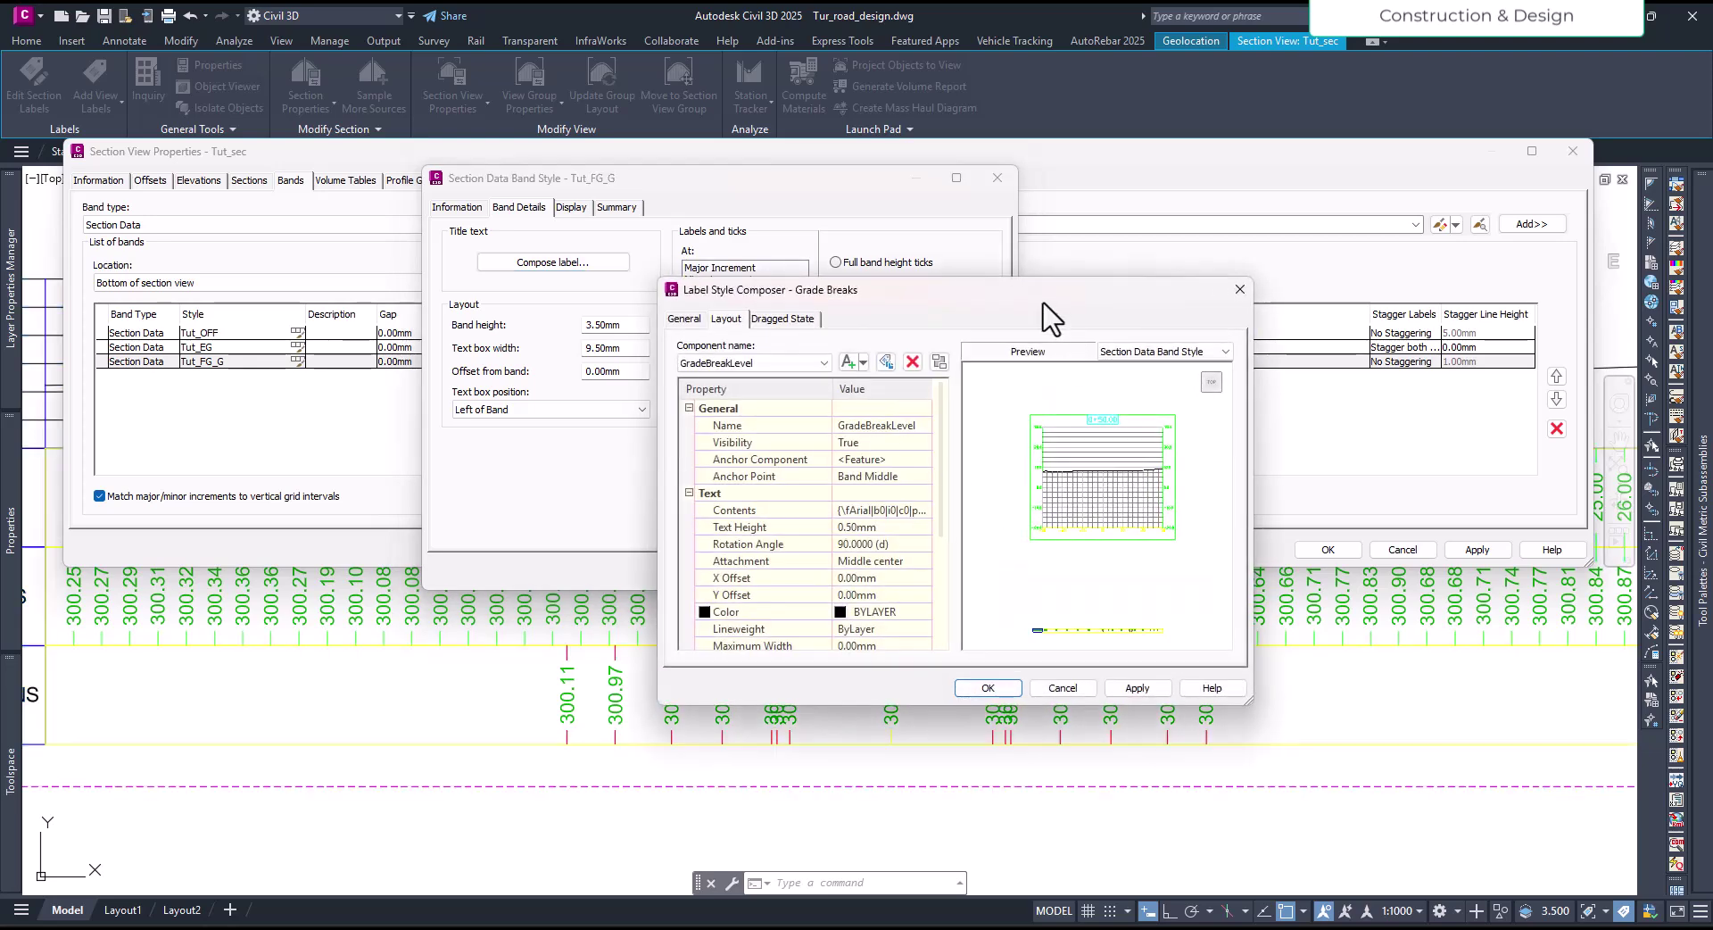
Step: Set the arrow head size and text height of the Grade Breaks label's dragged state to 0.50 mm
{"action": "left_click_drag", "start_coordinate": [1042, 300], "coordinate": [1212, 156]}
{"action": "left_click", "coordinate": [981, 174]}
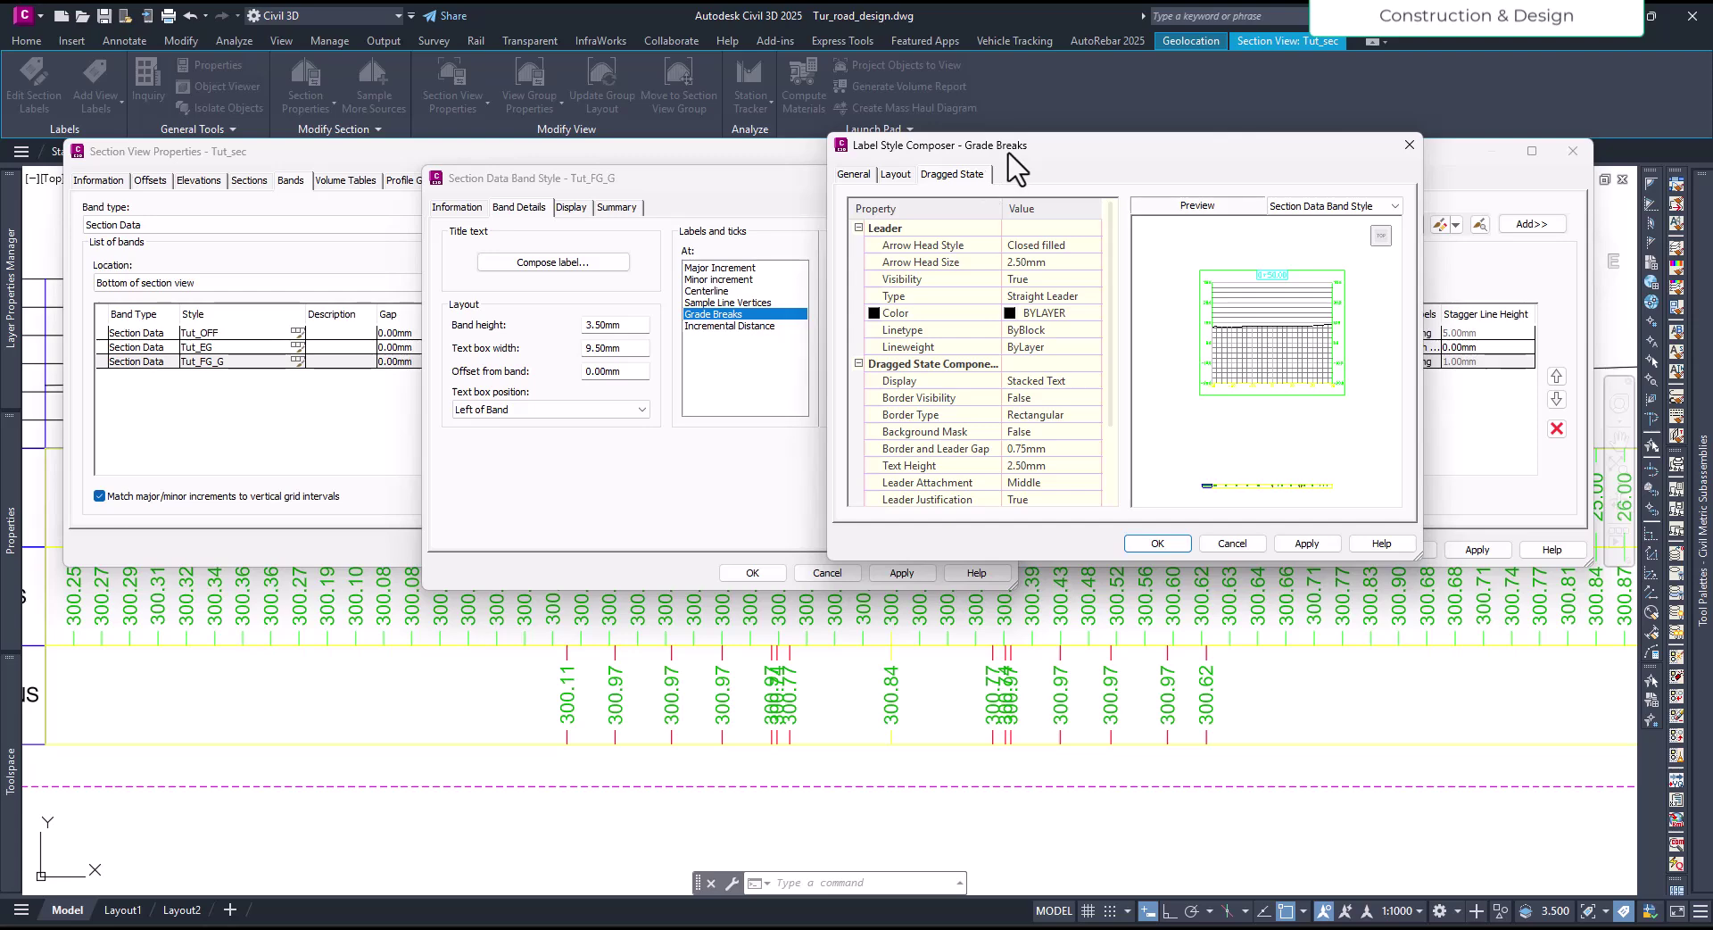
{"action": "left_click", "coordinate": [1035, 263]}
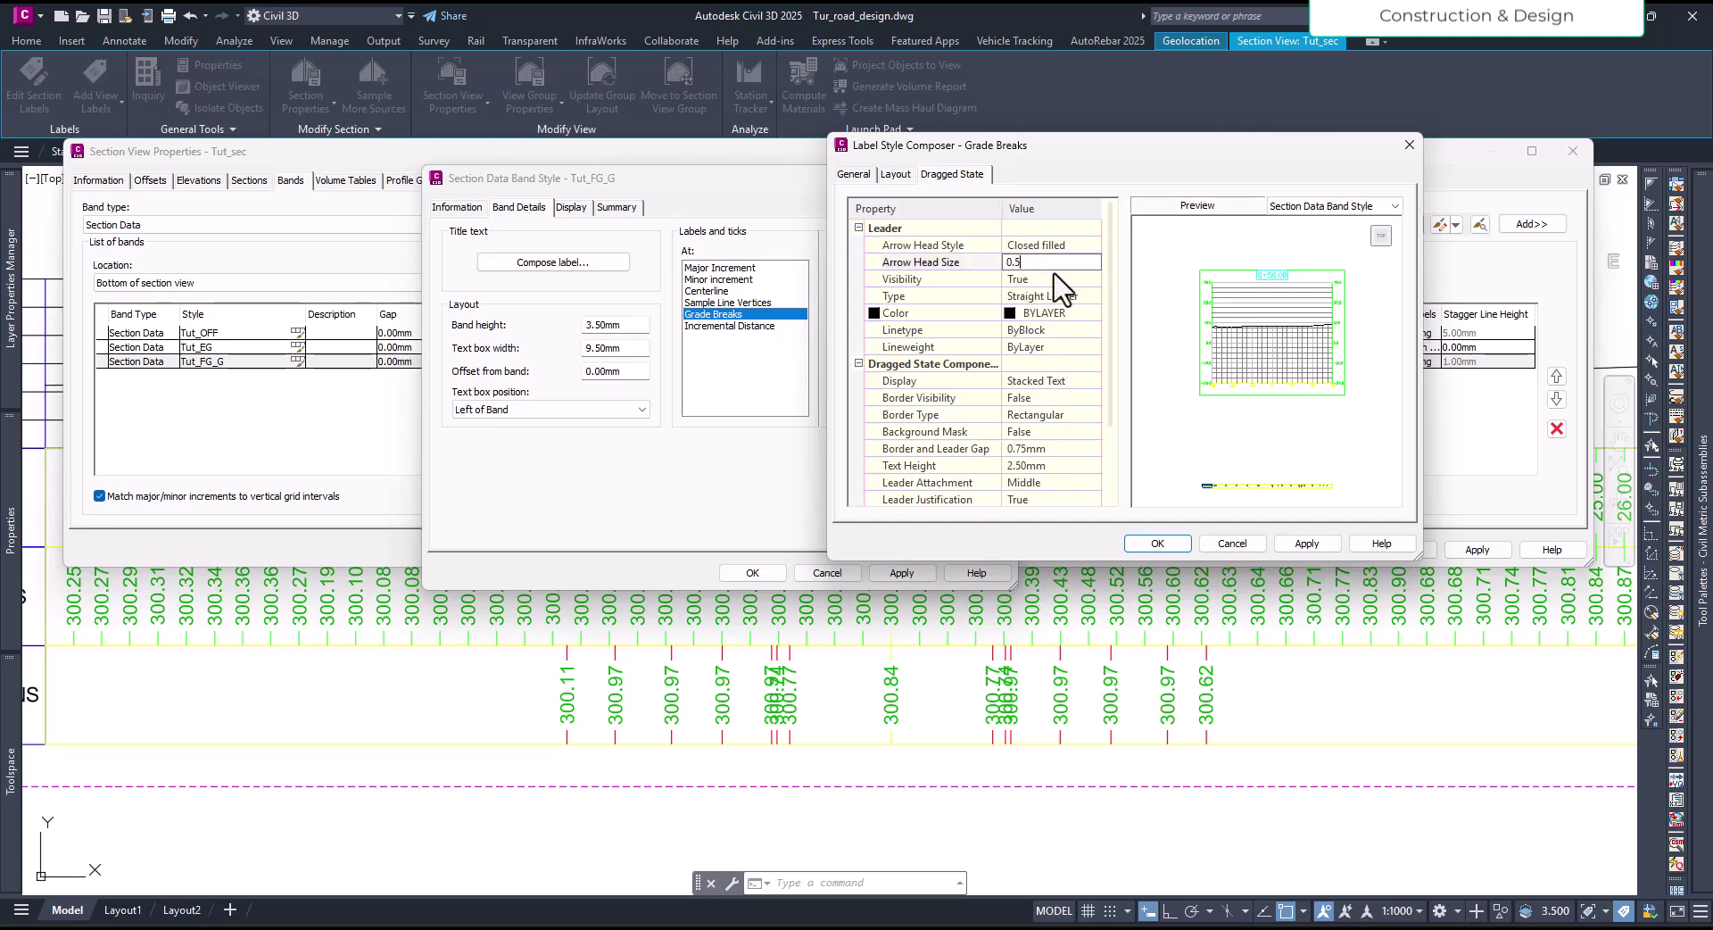
{"action": "left_click", "coordinate": [1038, 466]}
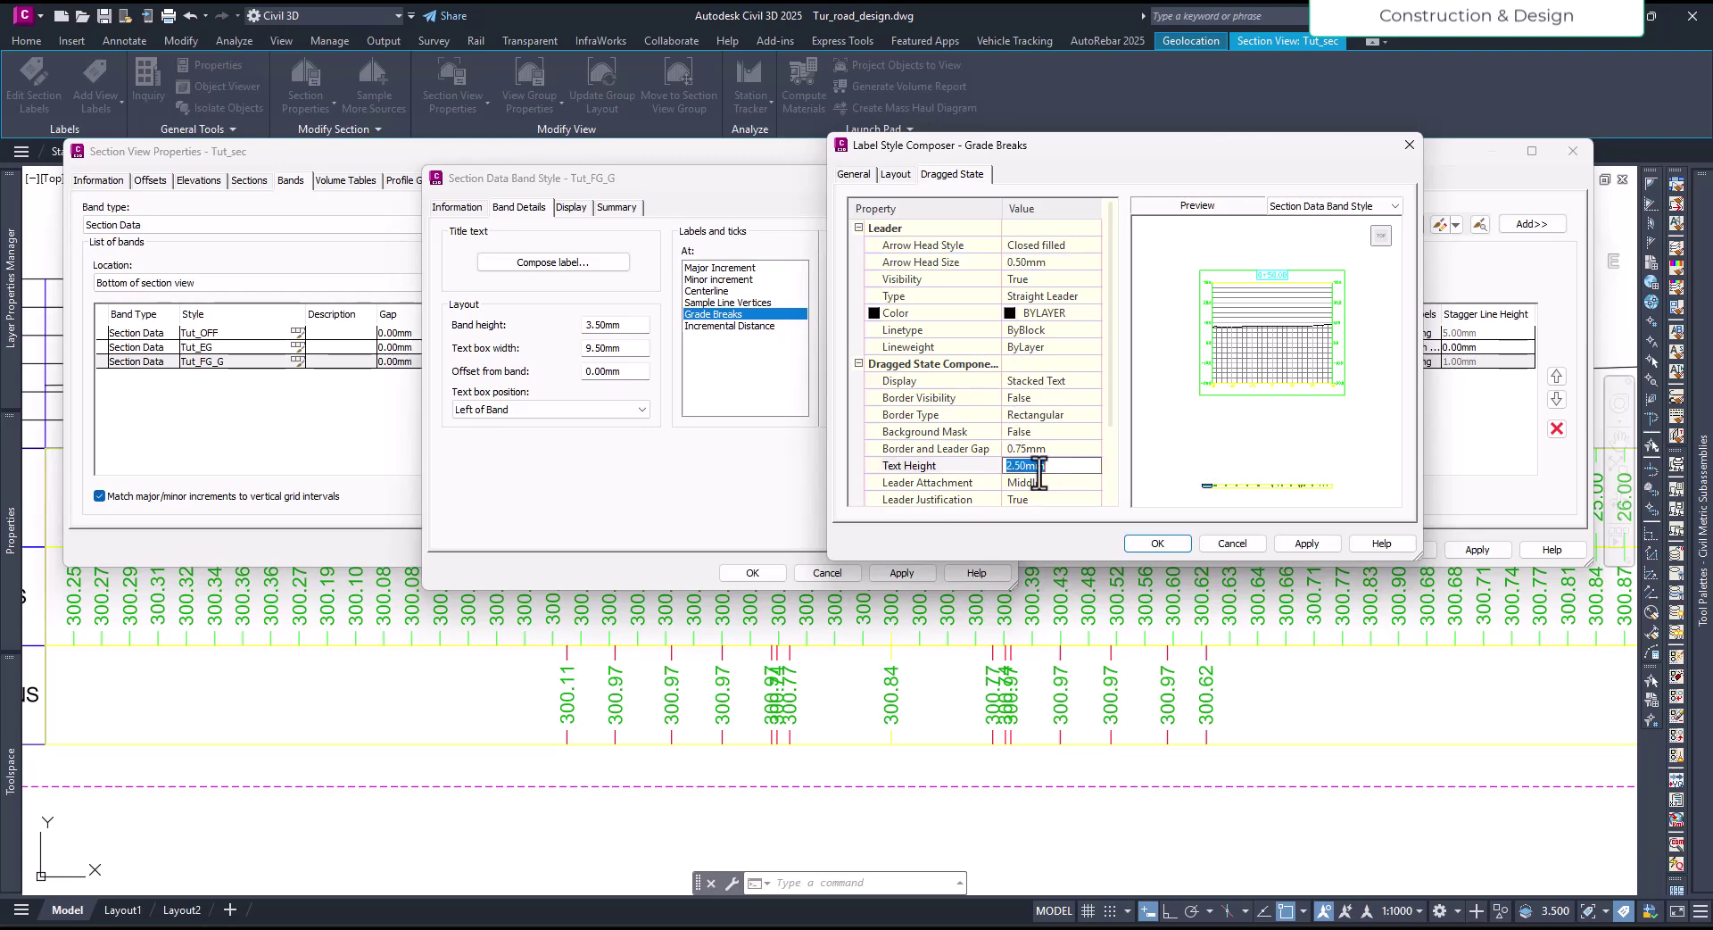
{"action": "key", "text": "Return"}
Step: Set the border and leader gap of the Grade Breaks label's dragged state to 0.00 mm
{"action": "left_click", "coordinate": [1051, 449]}
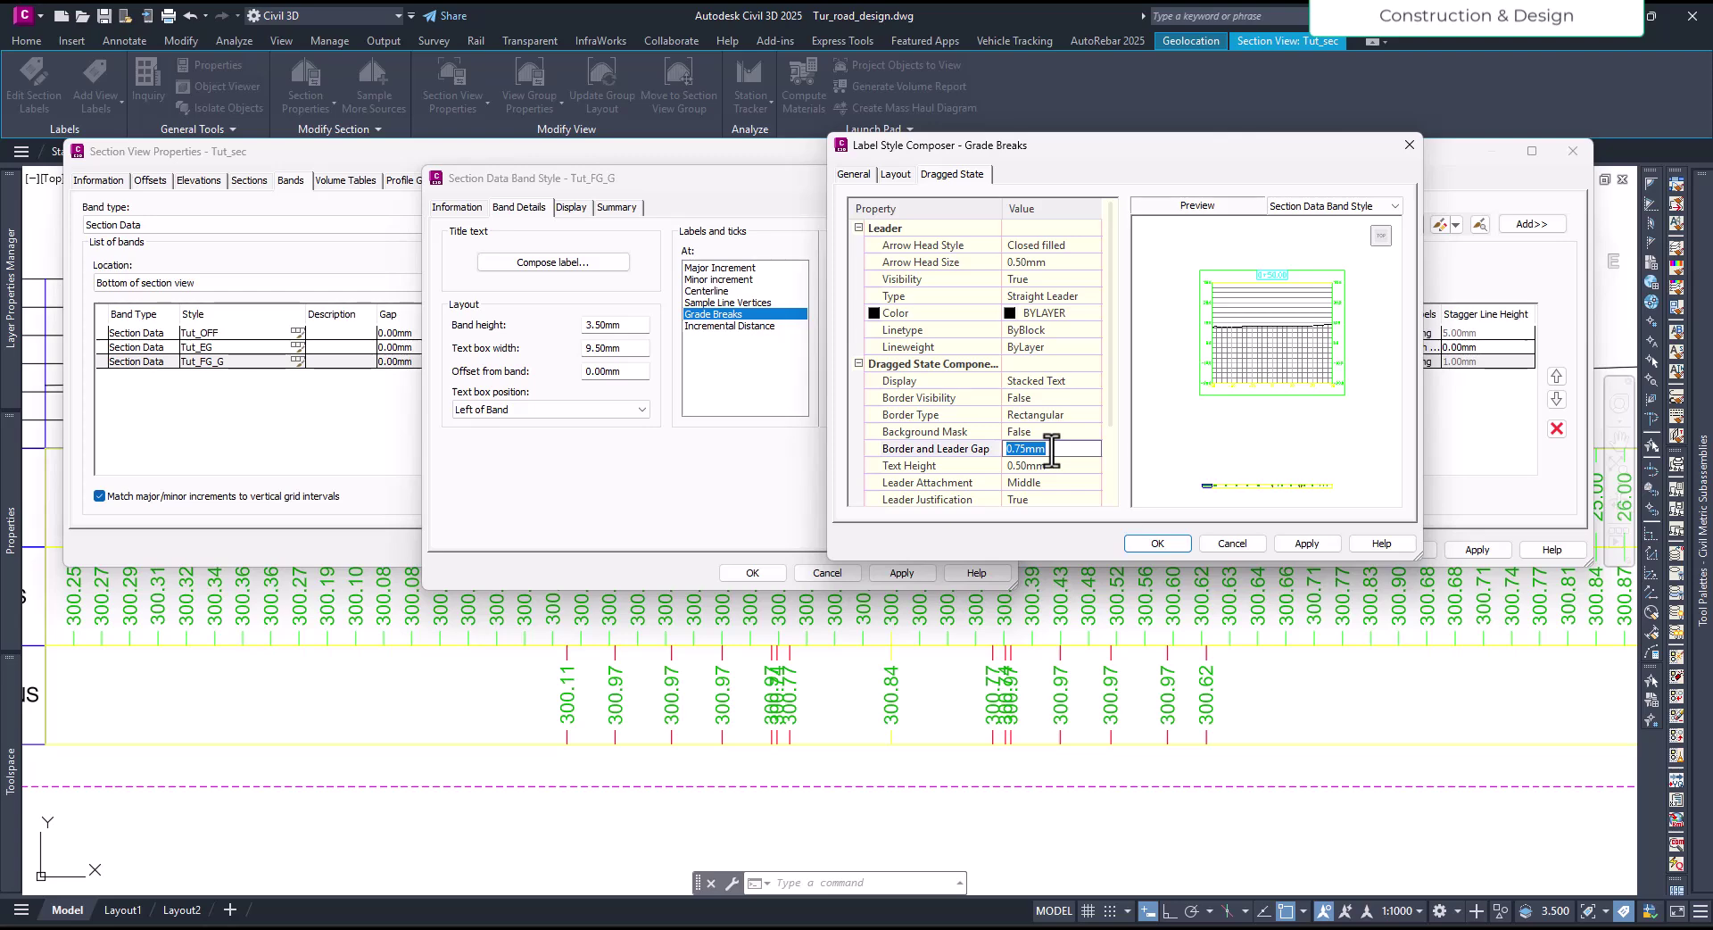
{"action": "key", "text": "Return"}
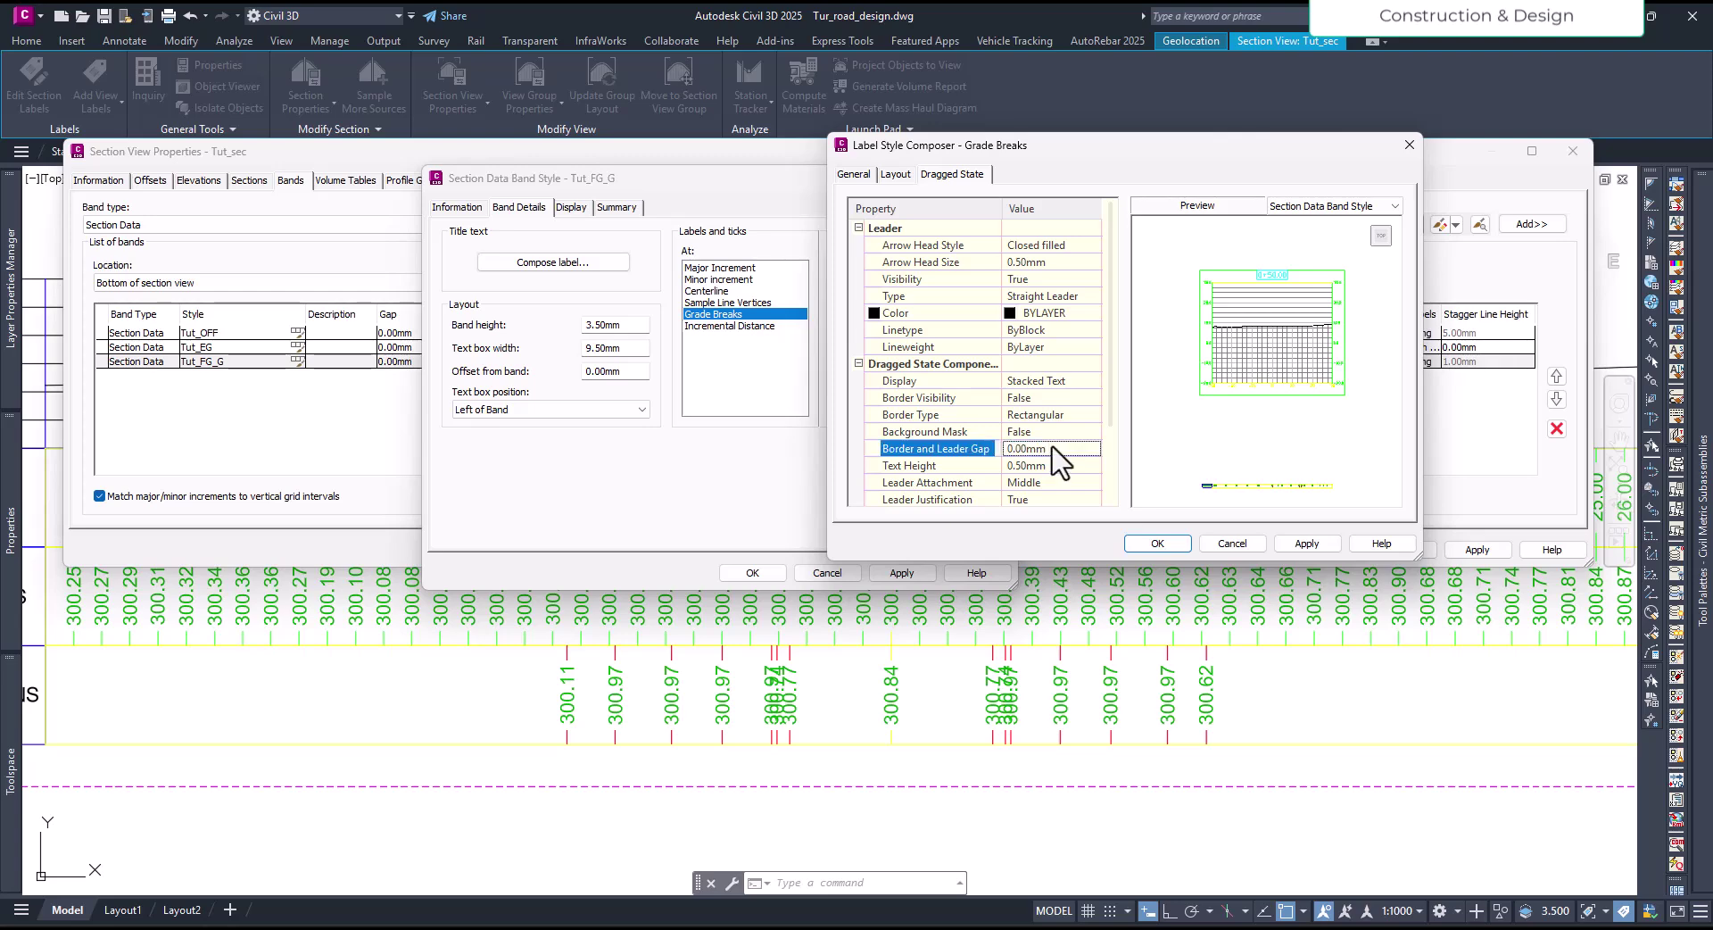
{"action": "left_click", "coordinate": [1053, 448]}
Step: Review the leader attachment and display options of the dragged state, and inspect the band labels in the style preview
{"action": "scroll", "coordinate": [1053, 448], "scroll_direction": "down", "scroll_amount": 1}
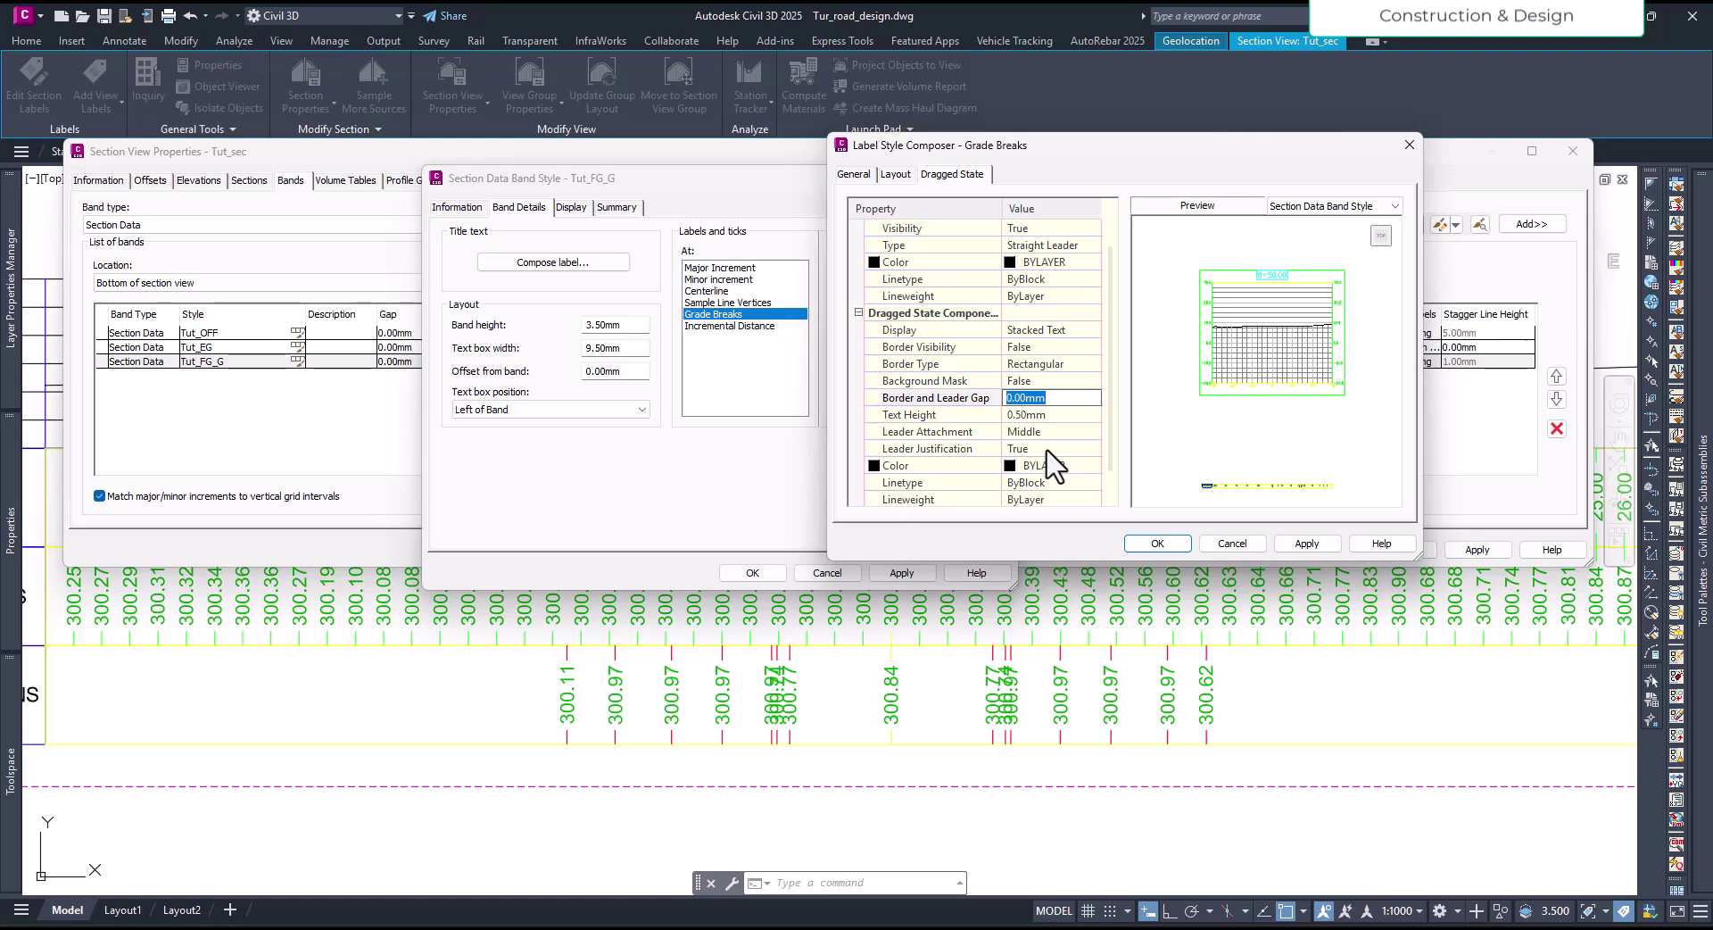
{"action": "scroll", "coordinate": [1048, 463], "scroll_direction": "down", "scroll_amount": 1}
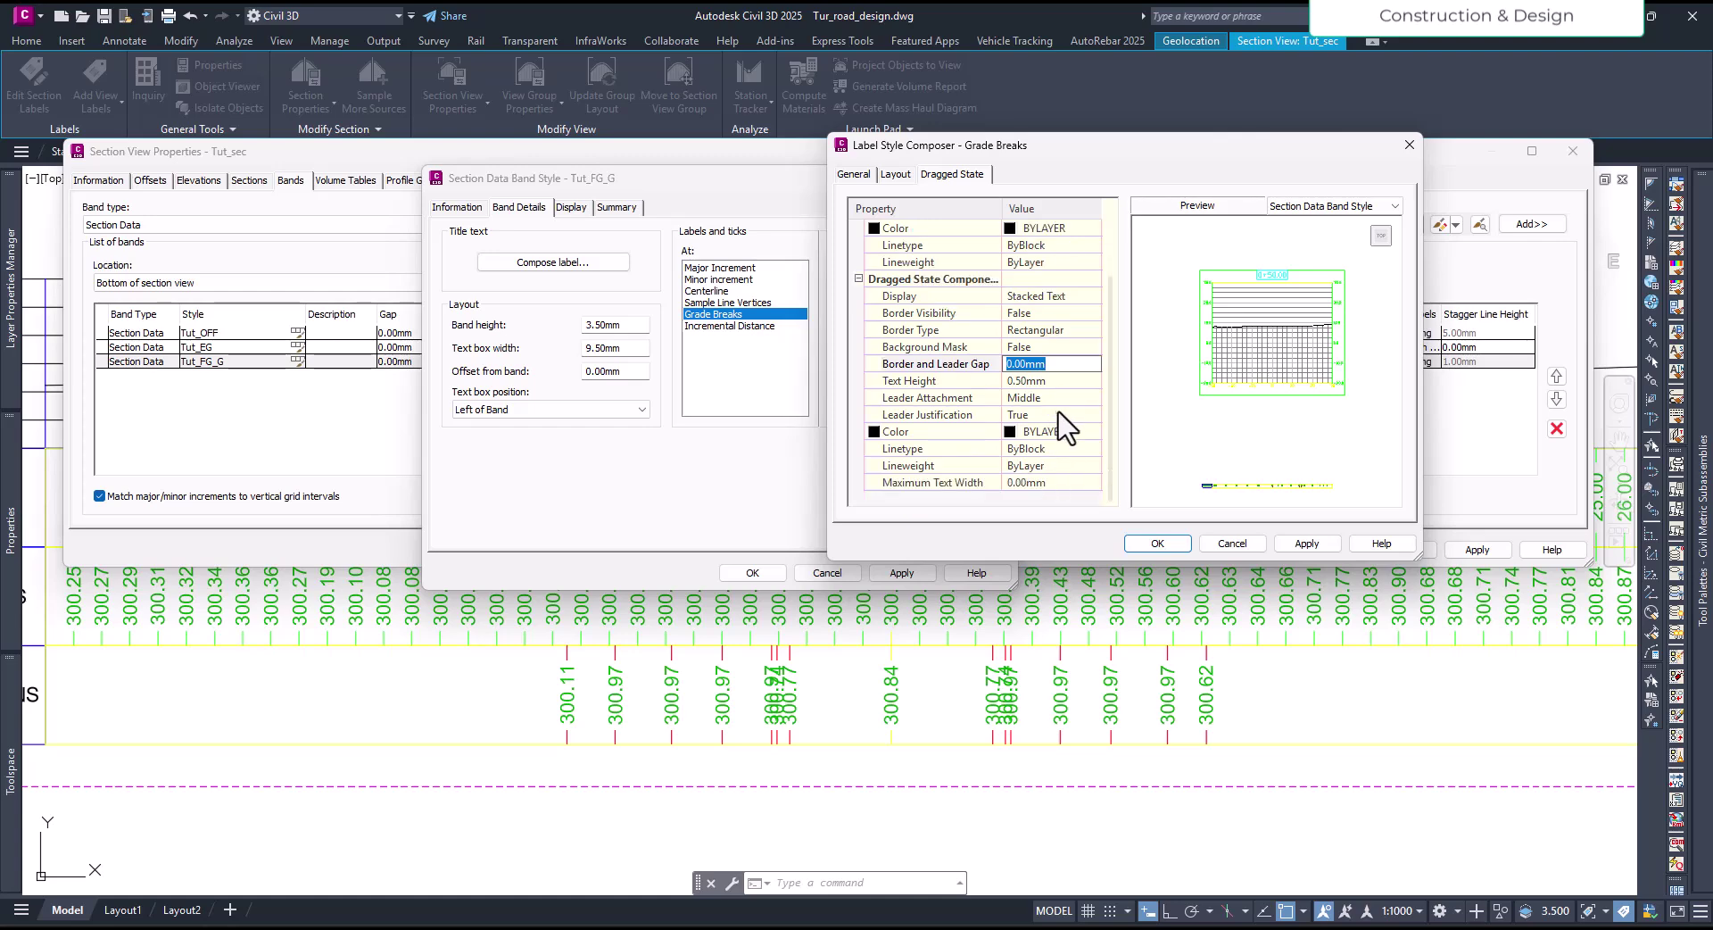
{"action": "scroll", "coordinate": [1064, 427], "scroll_direction": "up", "scroll_amount": 1}
{"action": "left_click", "coordinate": [1064, 448]}
{"action": "left_click", "coordinate": [1063, 448]}
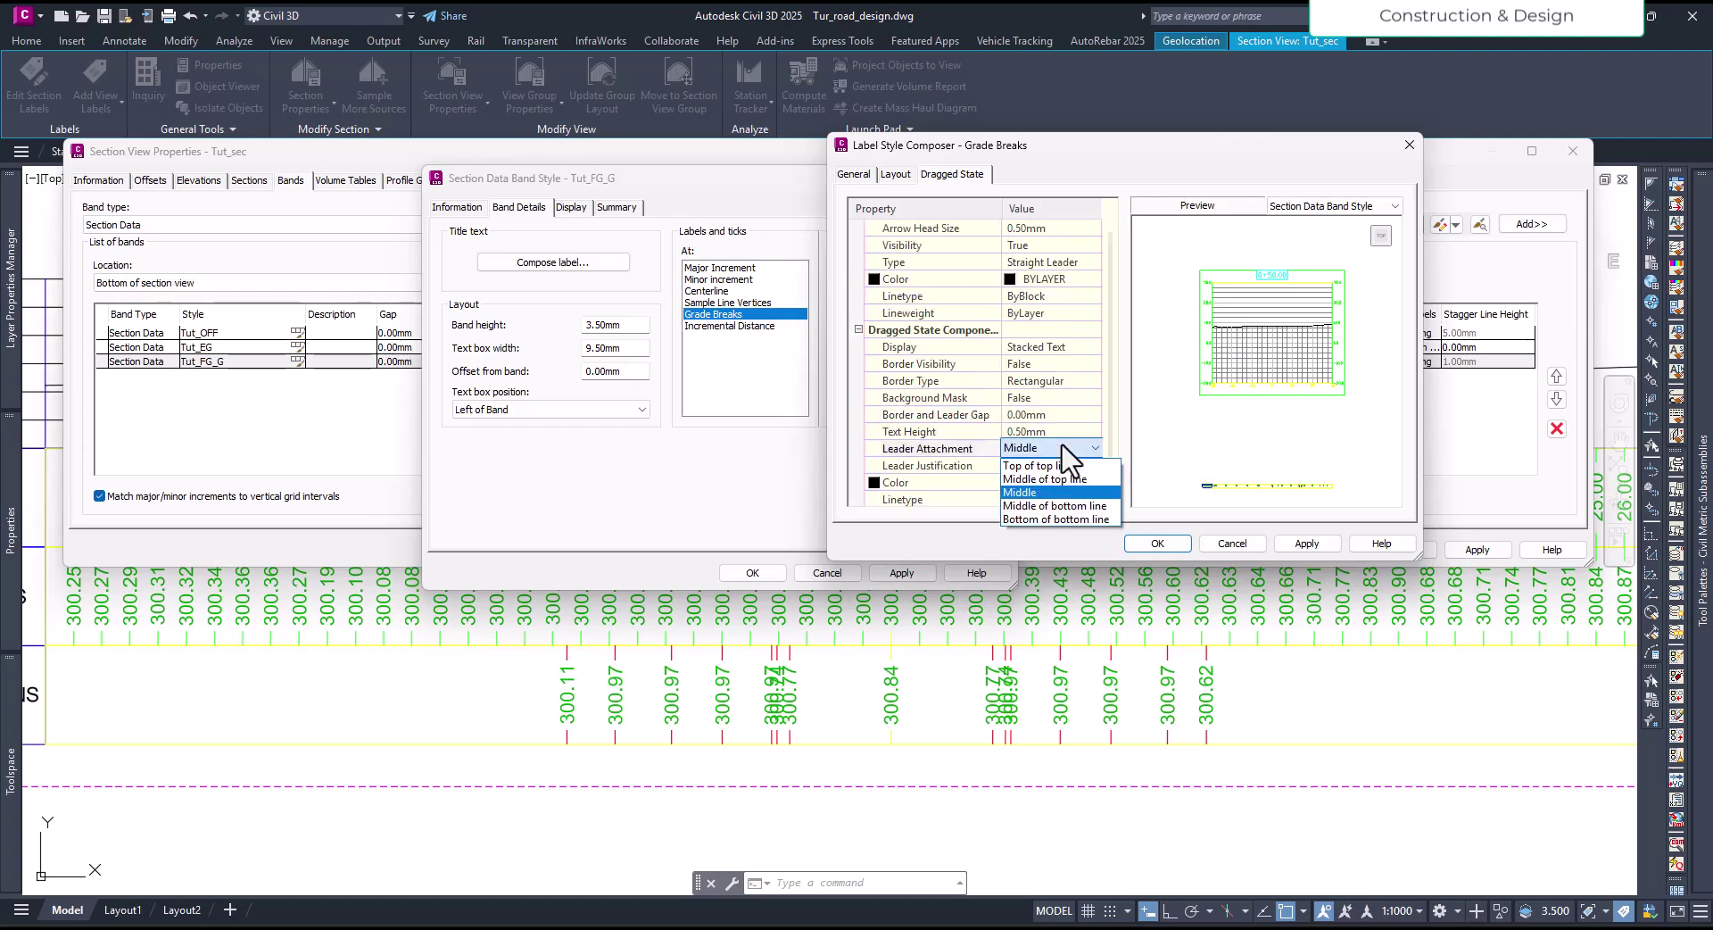
{"action": "left_click", "coordinate": [1062, 447]}
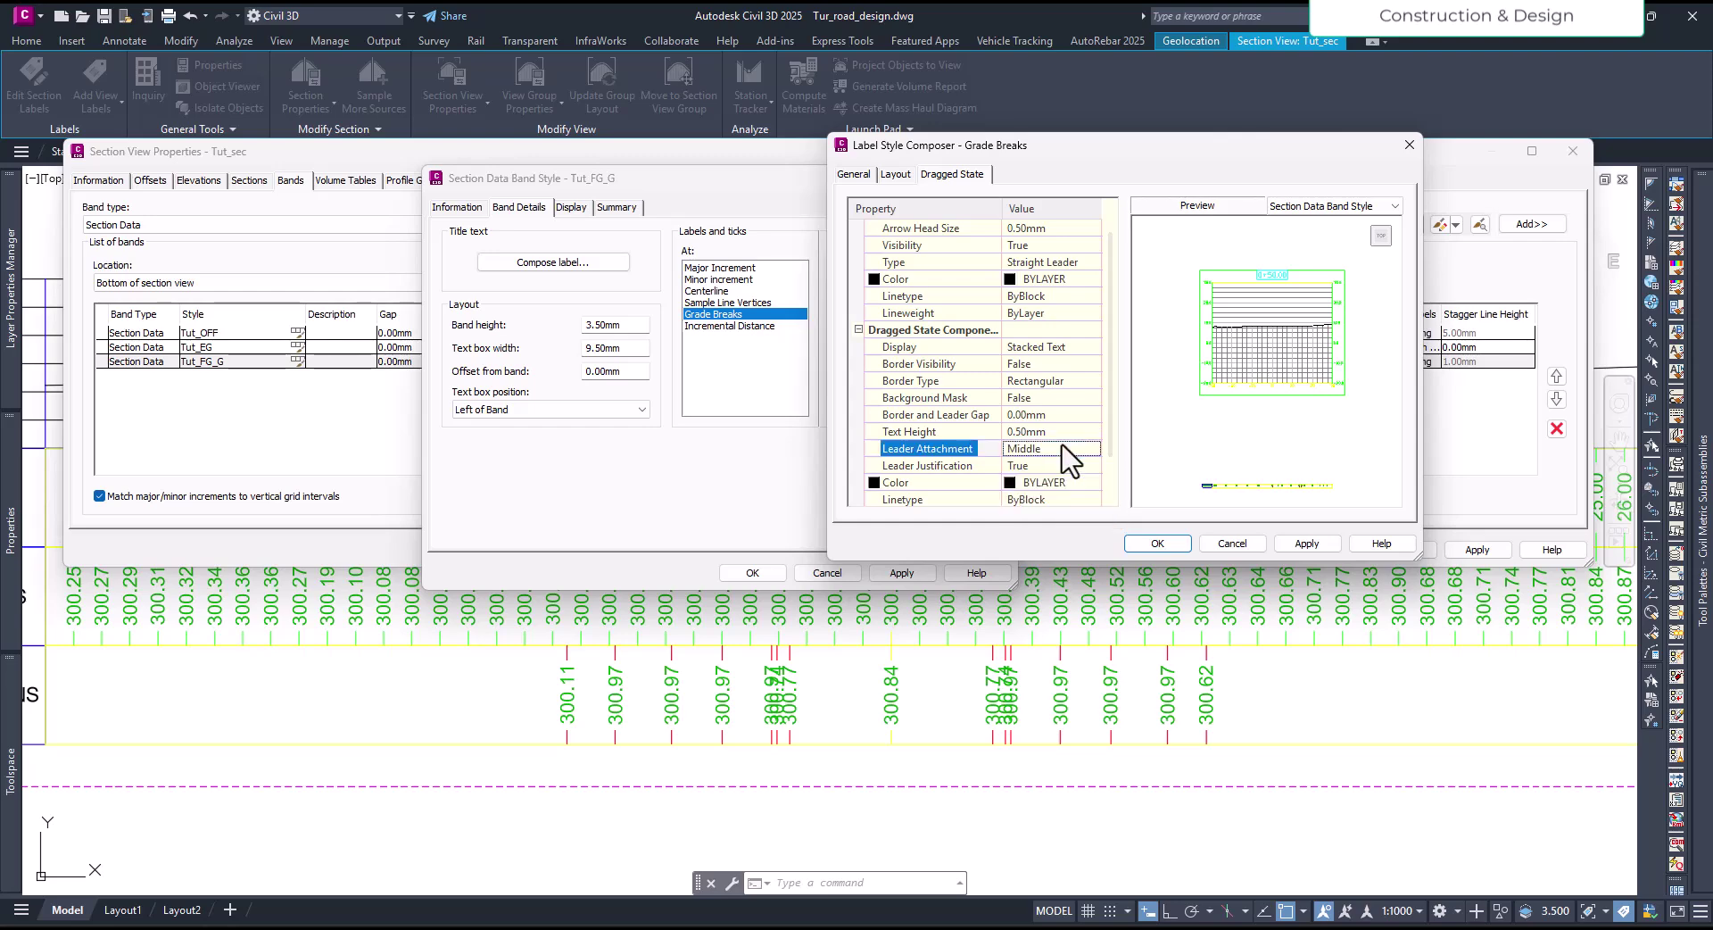
{"action": "scroll", "coordinate": [1071, 486], "scroll_direction": "down", "scroll_amount": 1}
{"action": "scroll", "coordinate": [1071, 486], "scroll_direction": "up", "scroll_amount": 2}
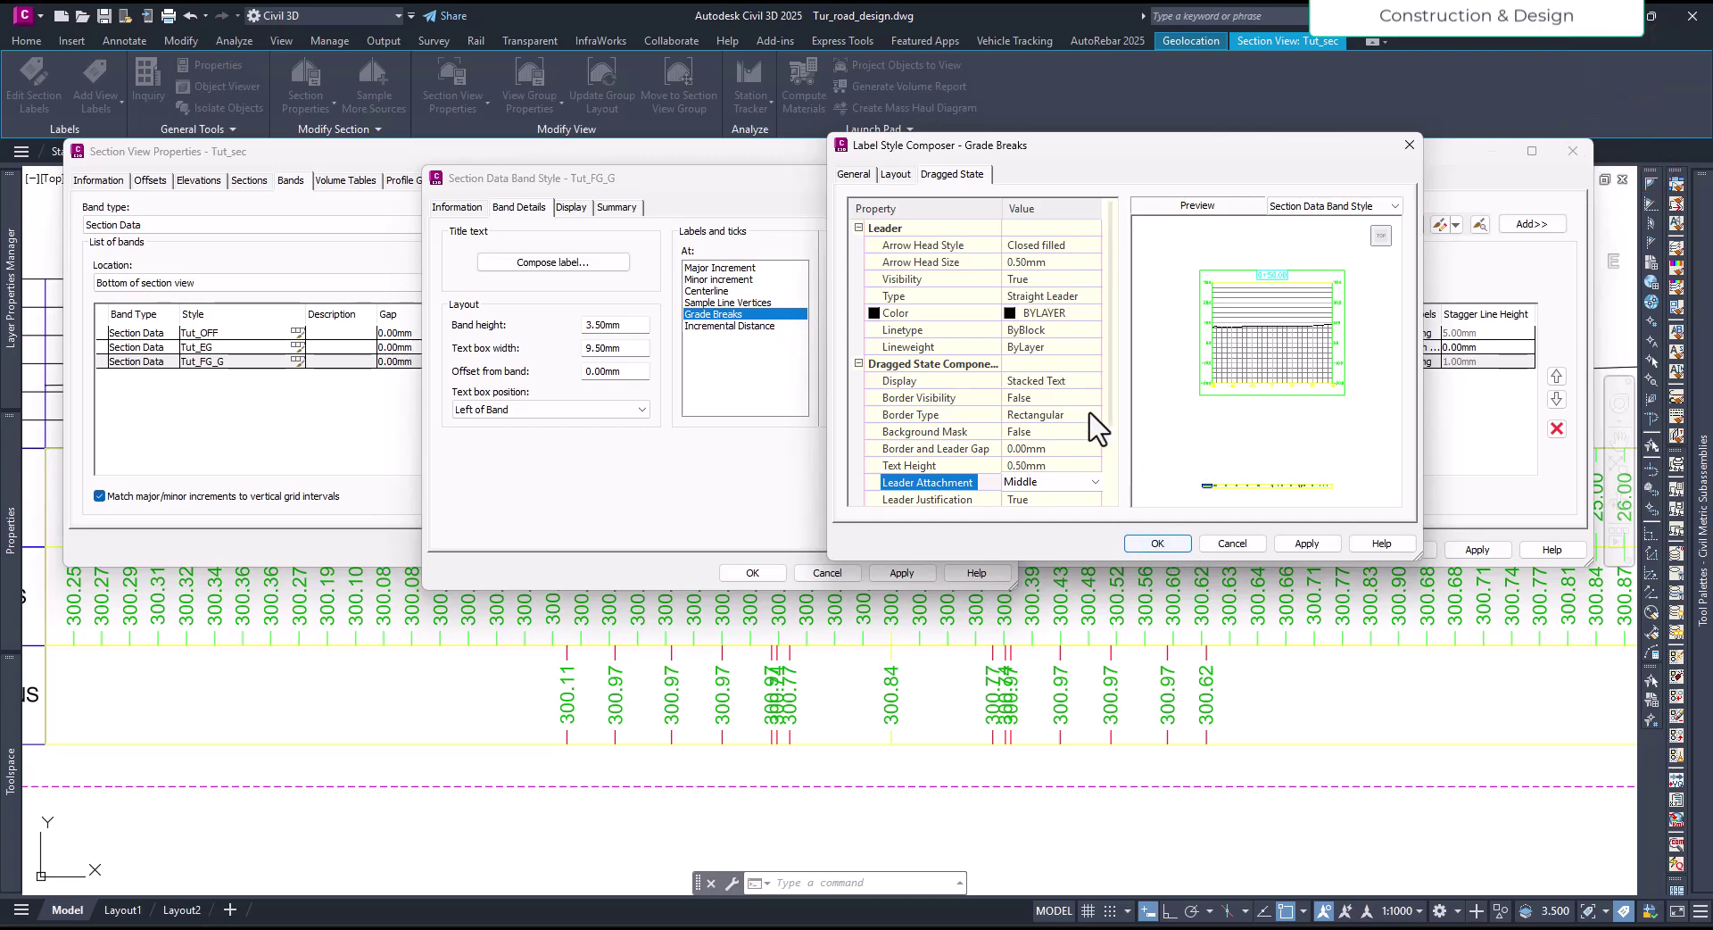
{"action": "left_click", "coordinate": [1071, 379]}
{"action": "left_click", "coordinate": [1068, 377]}
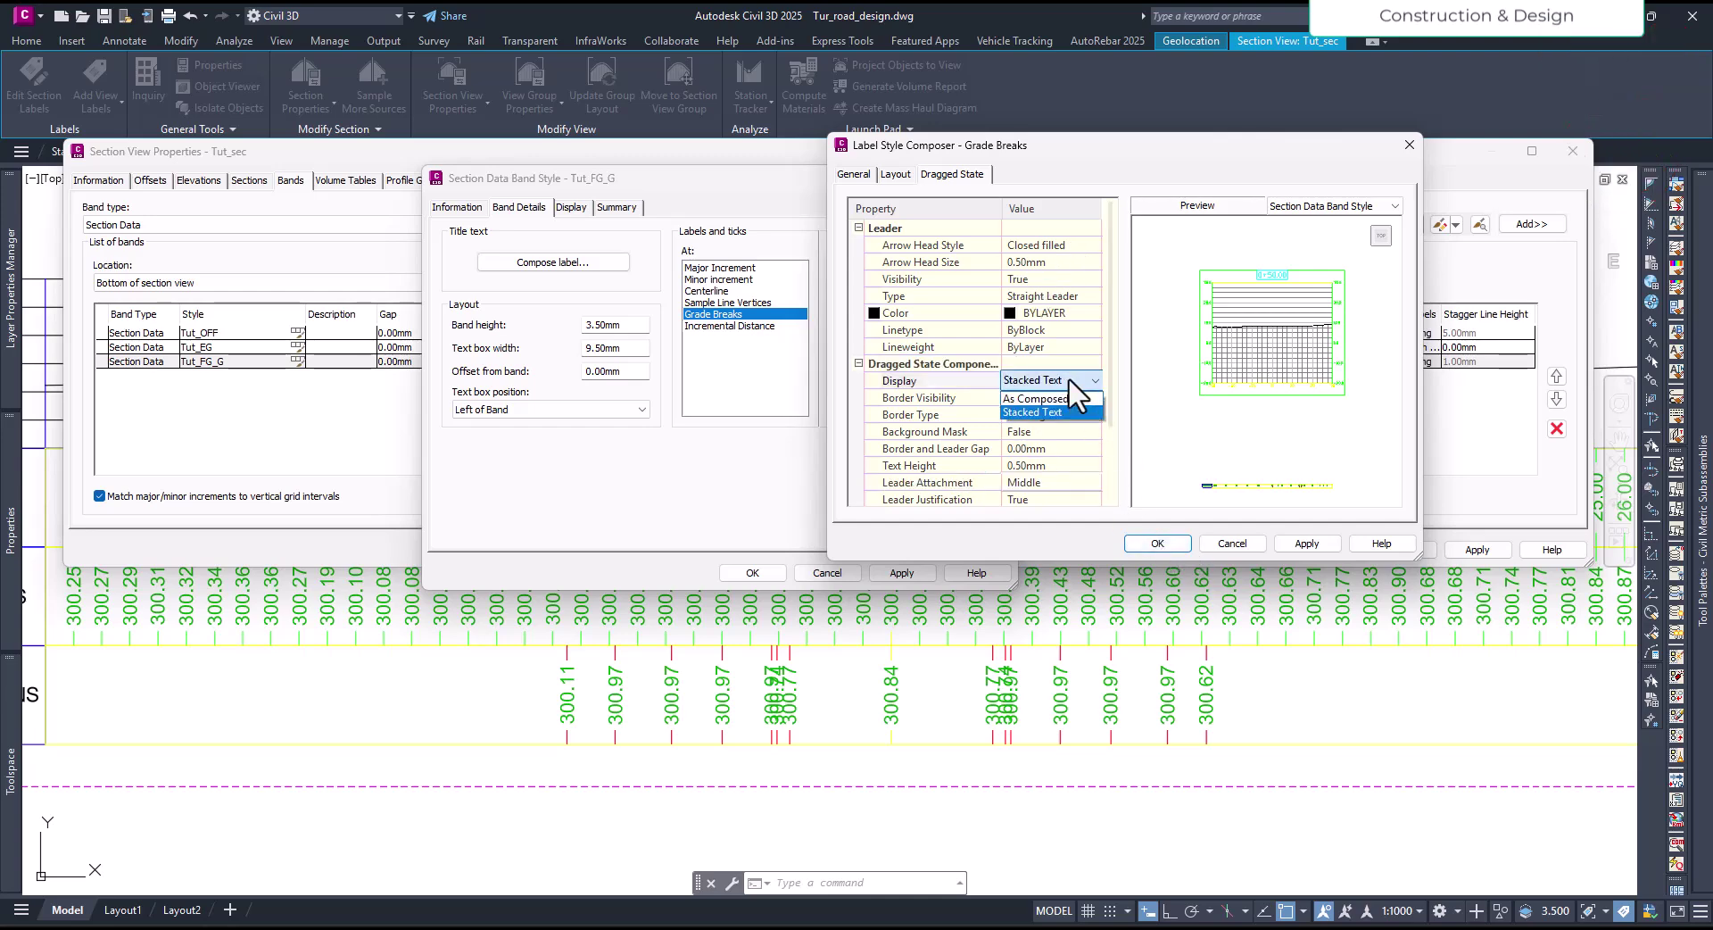
{"action": "left_click", "coordinate": [1067, 382]}
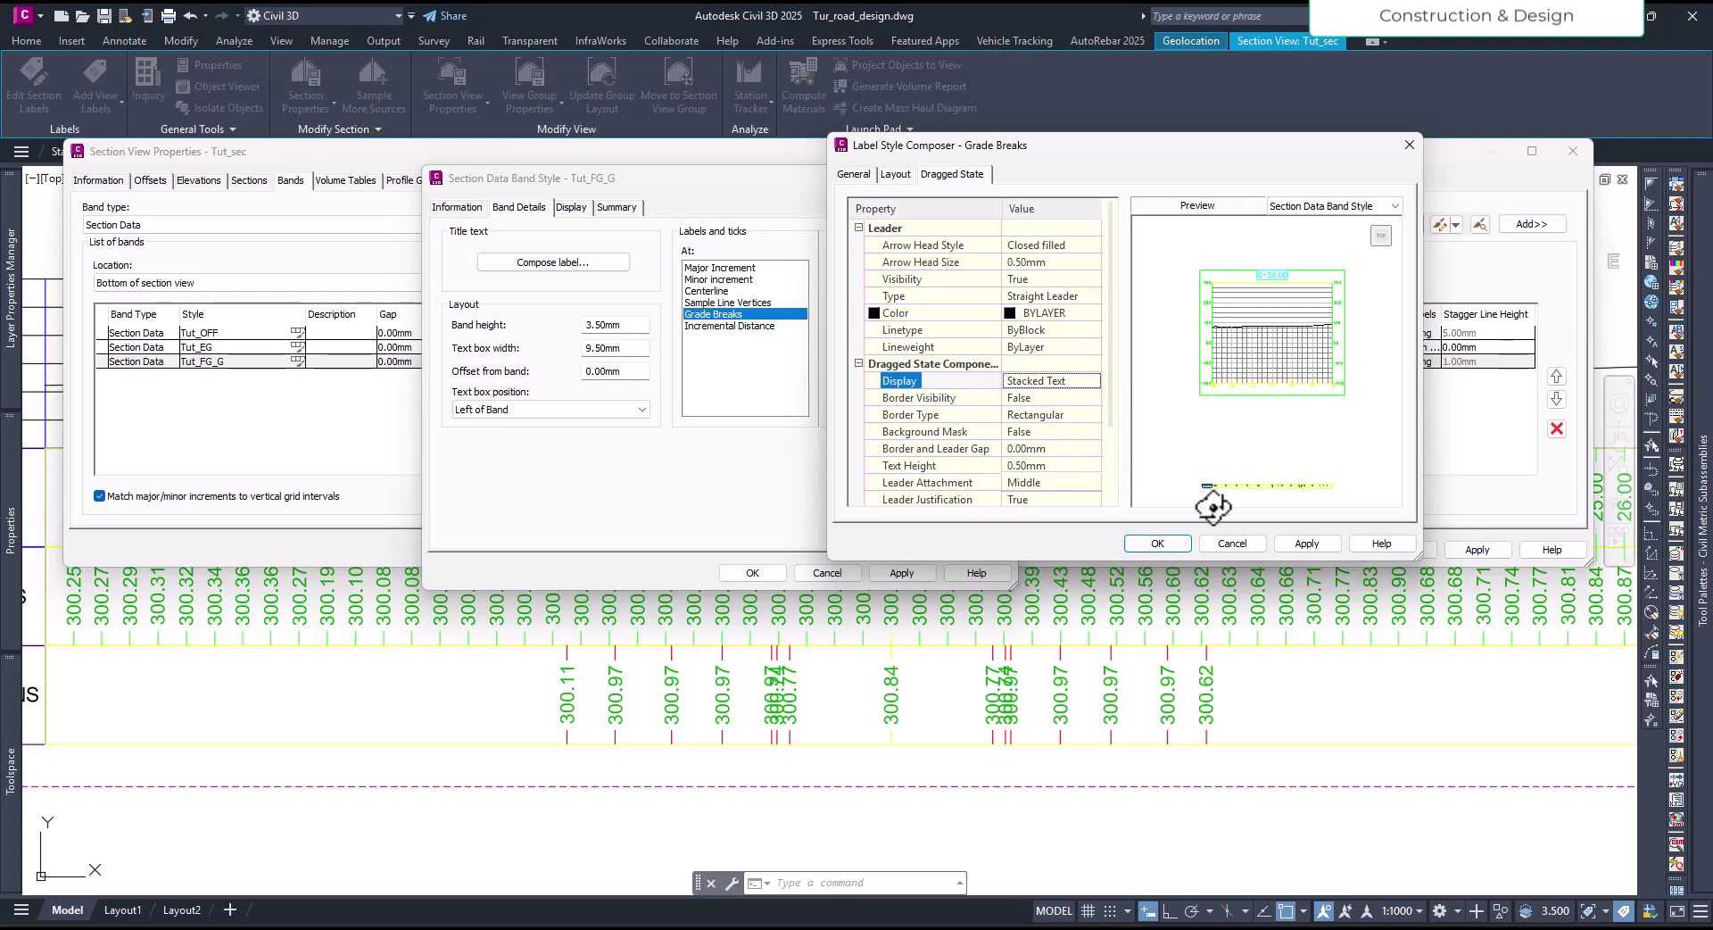
{"action": "scroll", "coordinate": [1265, 498], "scroll_direction": "up", "scroll_amount": 5}
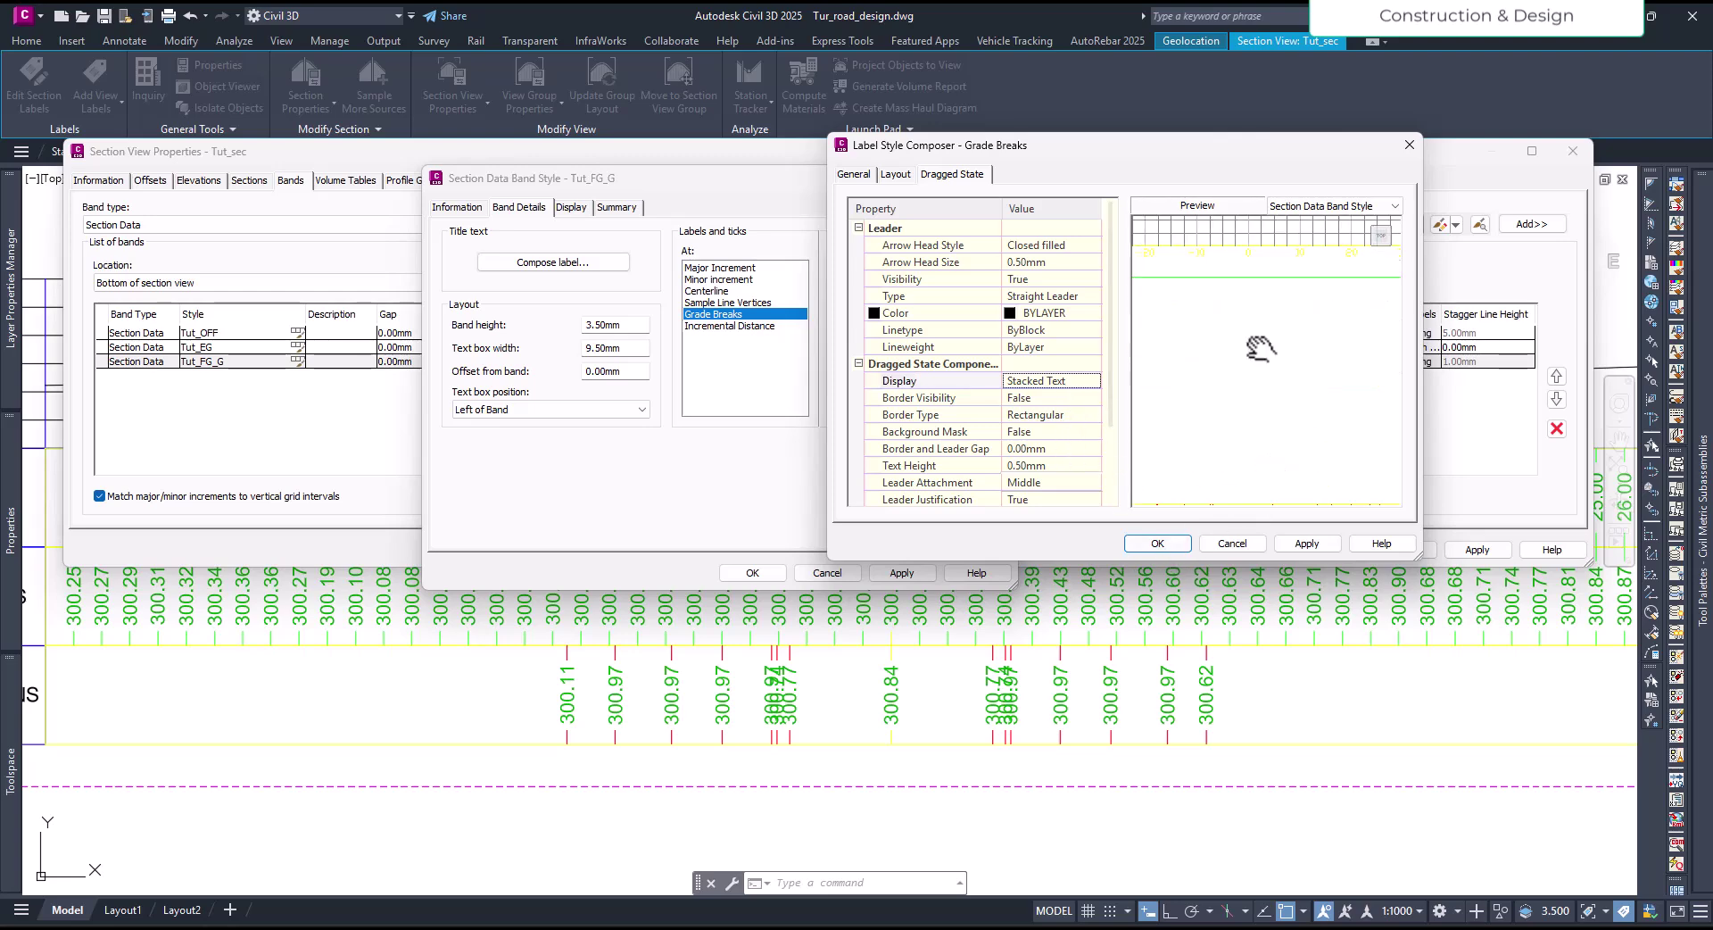
{"action": "scroll", "coordinate": [1266, 446], "scroll_direction": "up", "scroll_amount": 4}
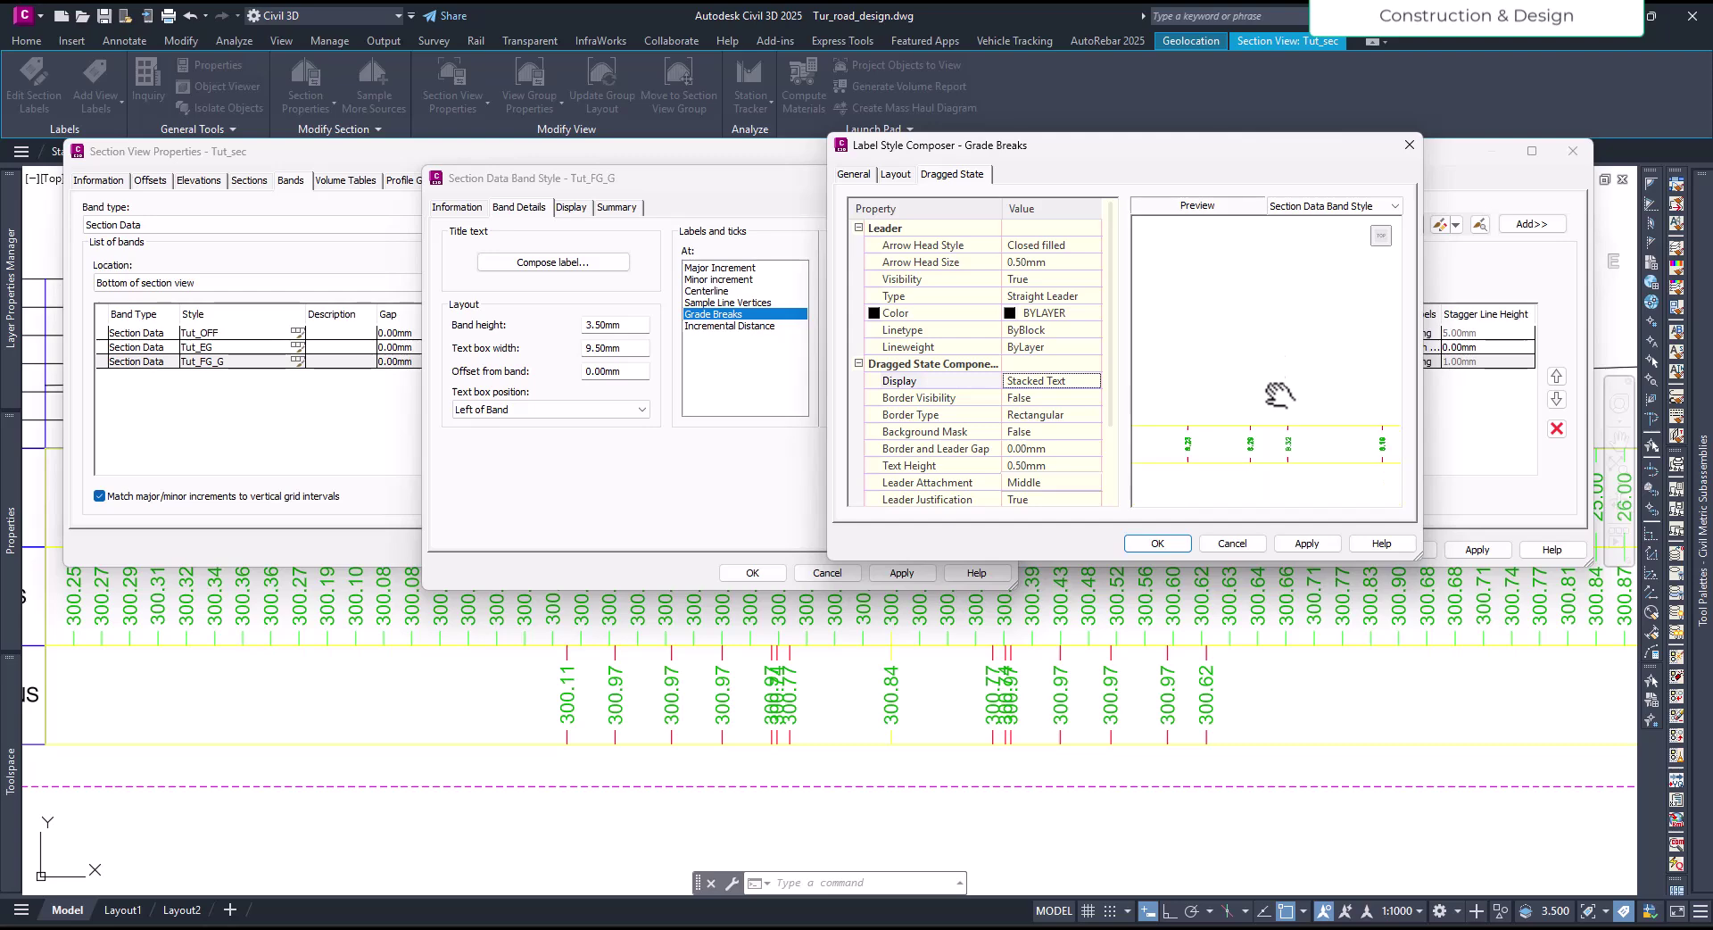
{"action": "scroll", "coordinate": [1276, 415], "scroll_direction": "down", "scroll_amount": 6}
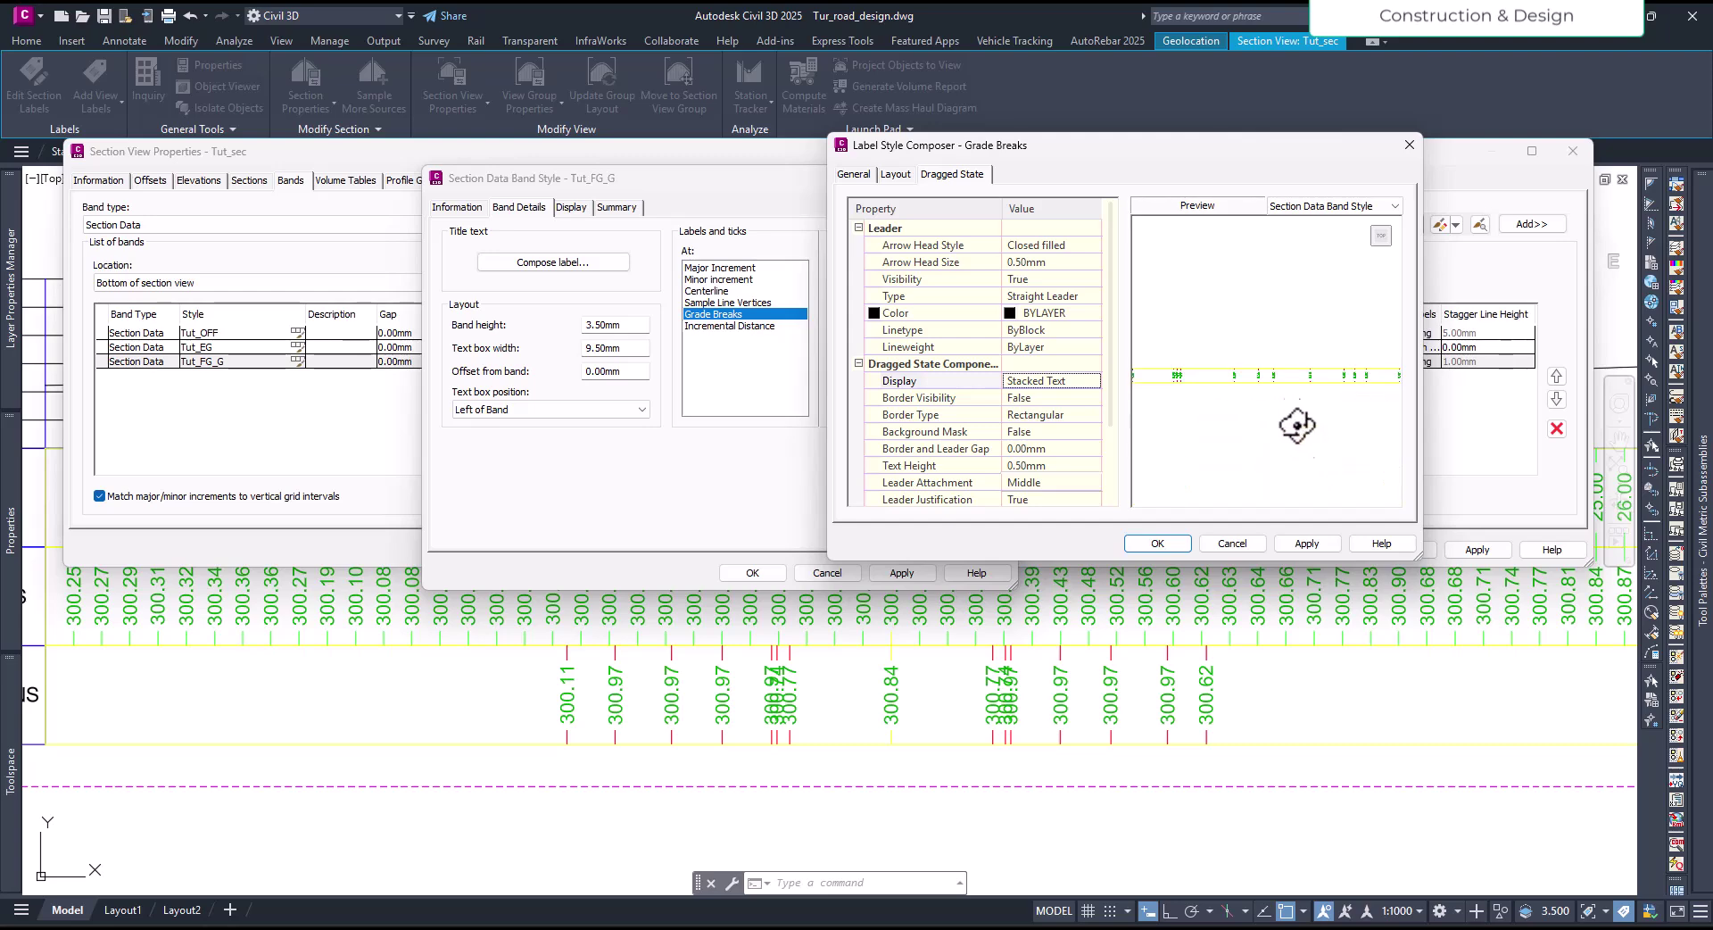
Step: Accept the Grade Breaks label and Tut_FG_G band style edits, apply the section view properties and close them
{"action": "left_click", "coordinate": [1160, 544]}
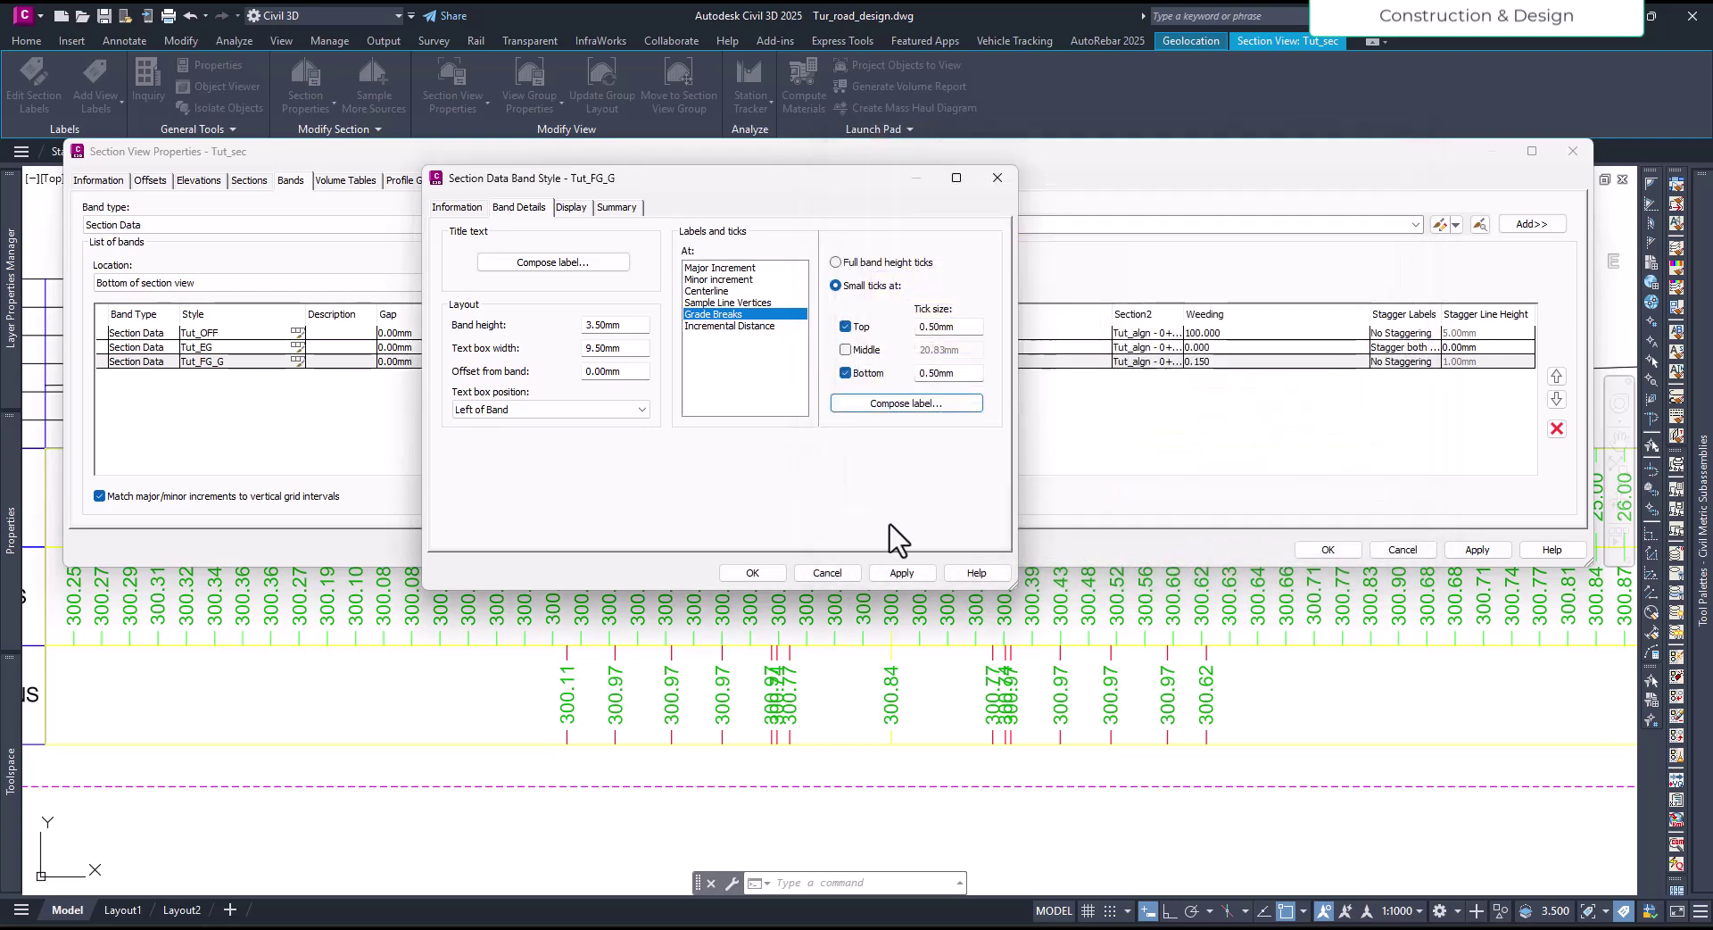
{"action": "left_click", "coordinate": [769, 571]}
{"action": "left_click", "coordinate": [715, 394]}
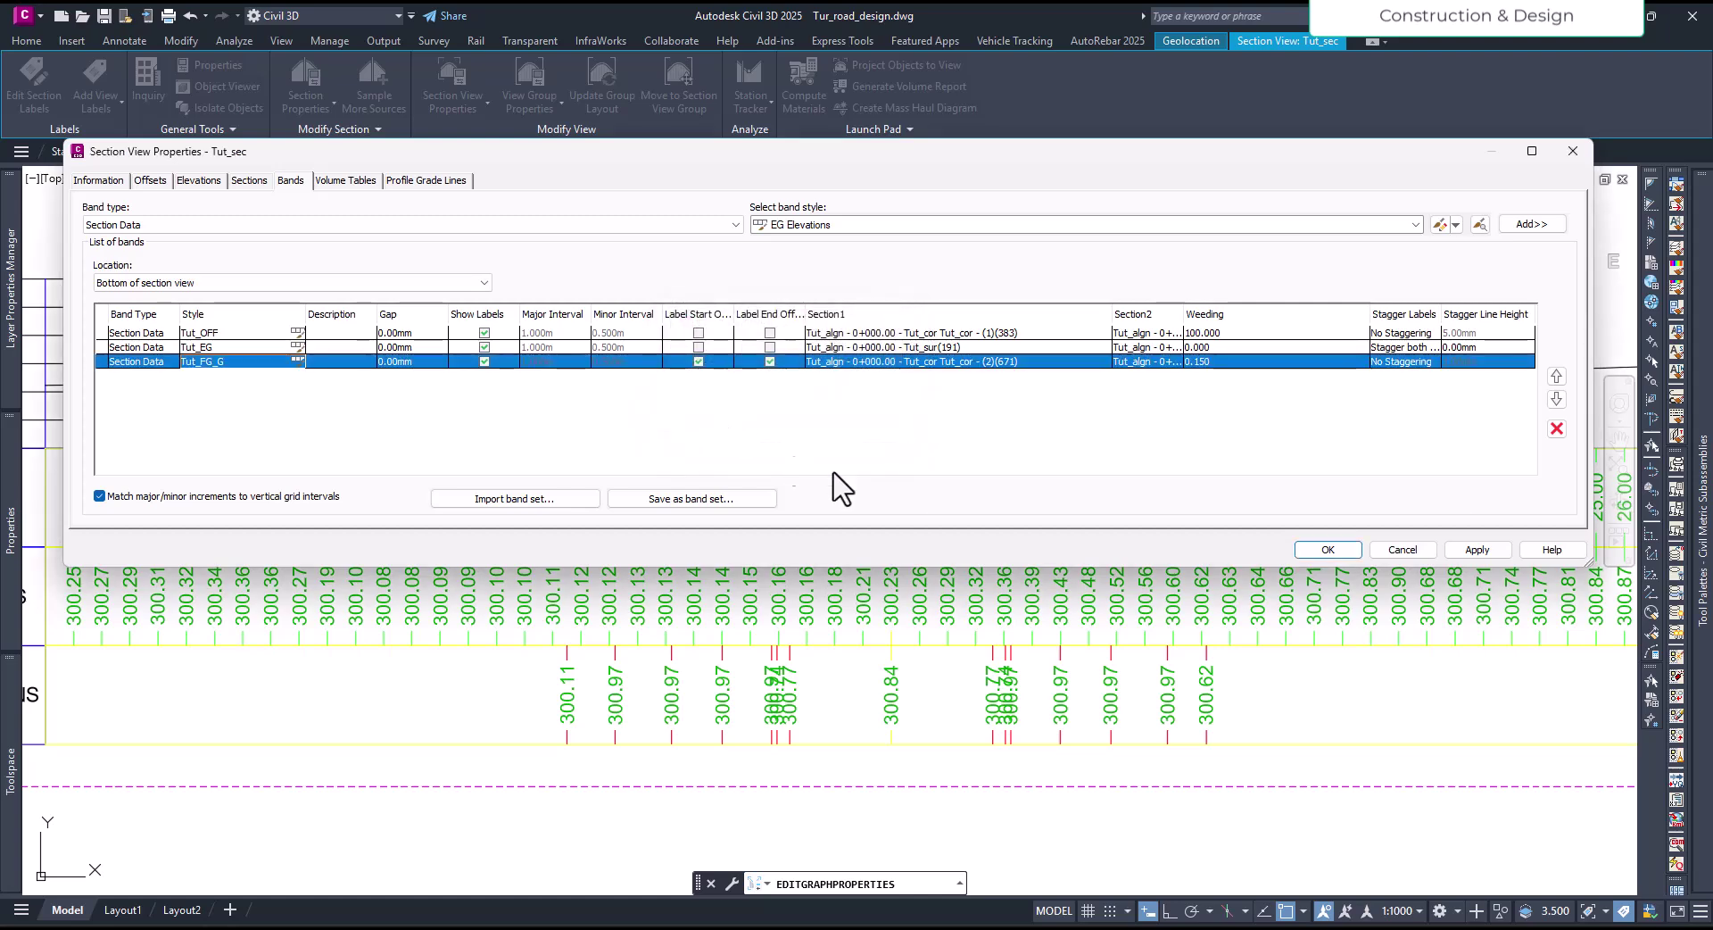
{"action": "left_click", "coordinate": [1477, 550]}
{"action": "left_click", "coordinate": [1326, 550]}
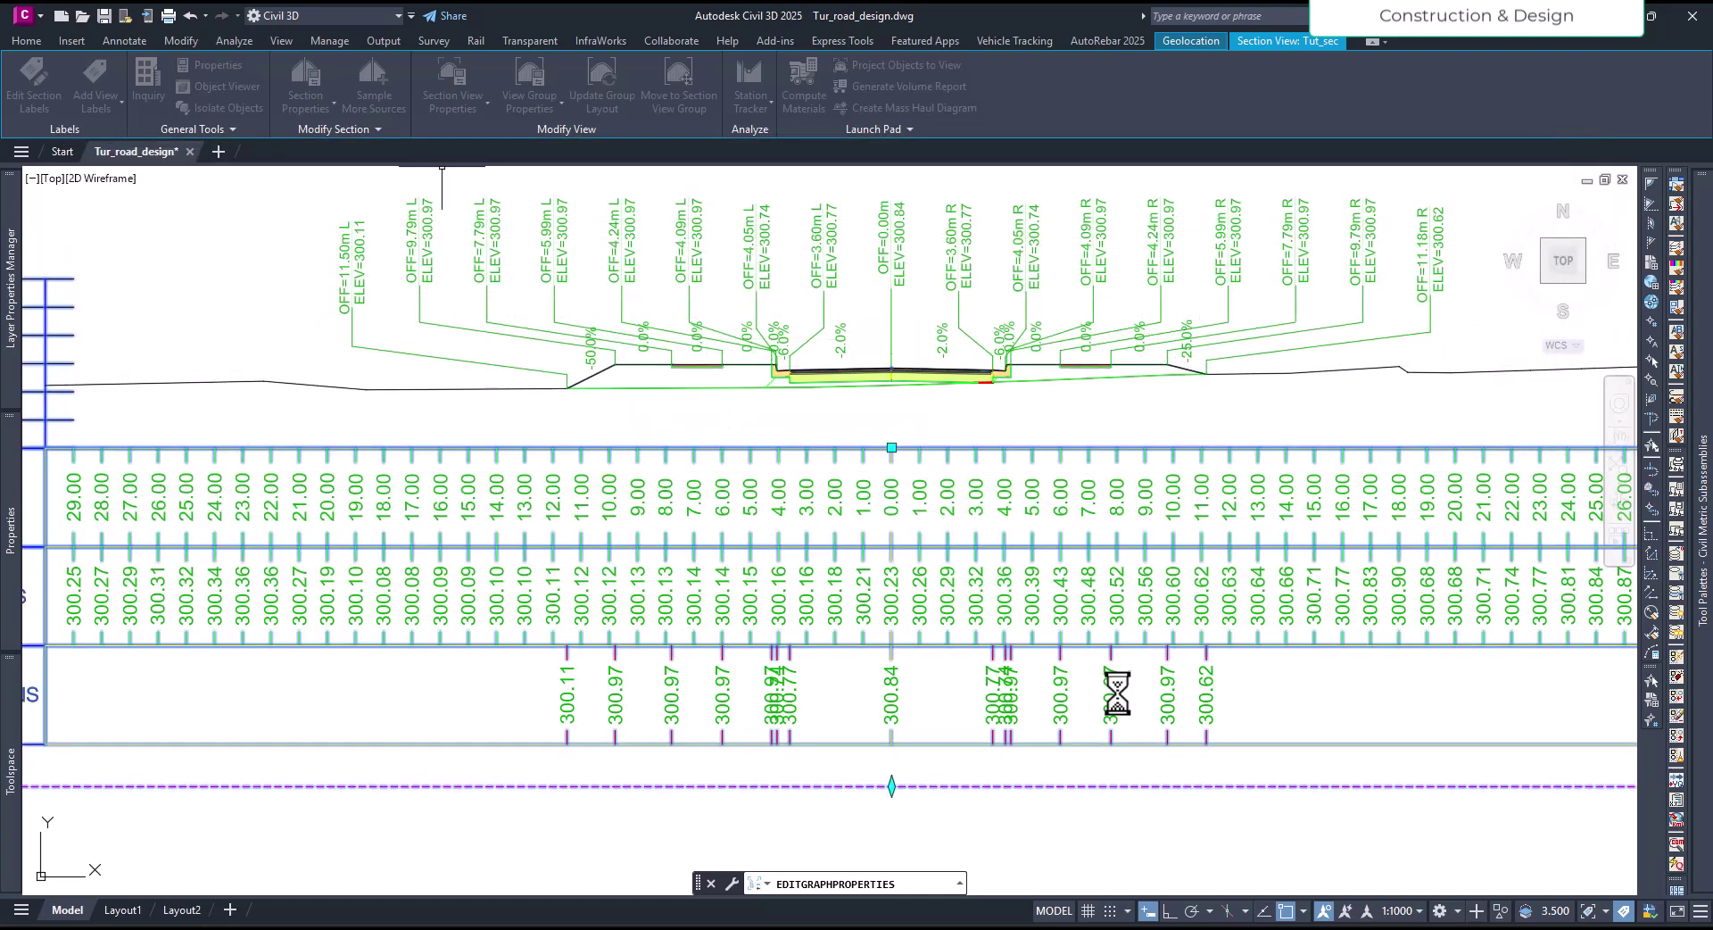
Step: Select the Tut_FG_G band's grade break labels to work on the overlapping ones at the road's right edge
{"action": "scroll", "coordinate": [1009, 711], "scroll_direction": "up", "scroll_amount": 3}
{"action": "key", "text": "Escape"}
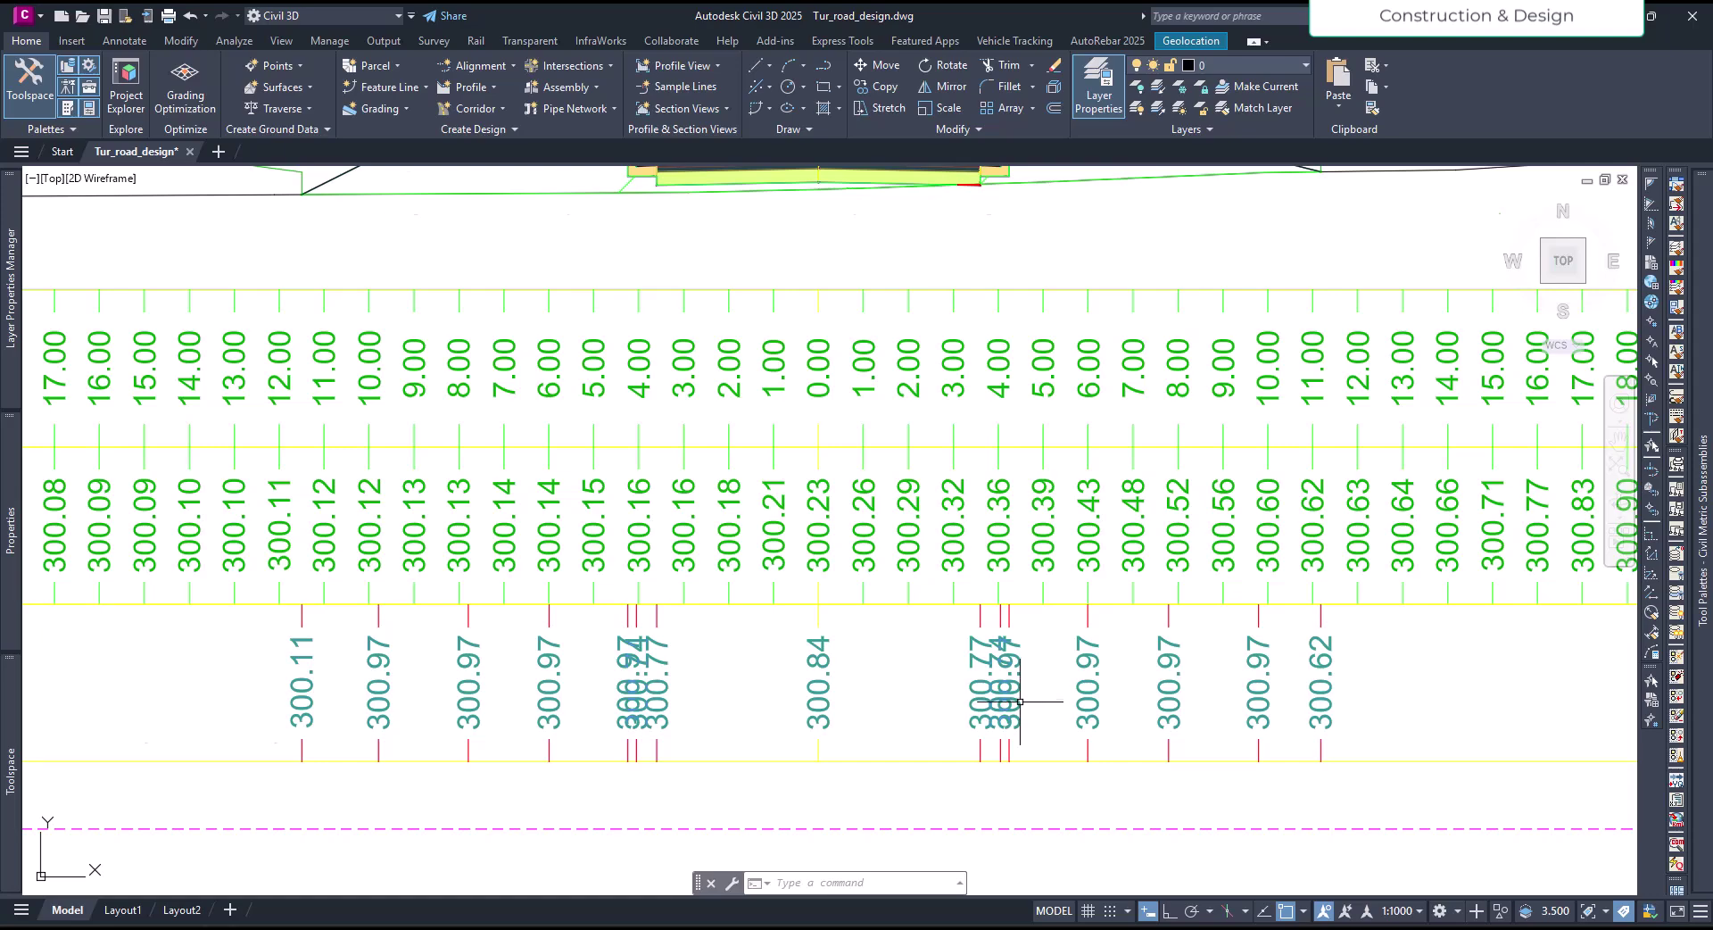
{"action": "scroll", "coordinate": [1017, 696], "scroll_direction": "up", "scroll_amount": 2}
{"action": "left_click", "coordinate": [1014, 629]}
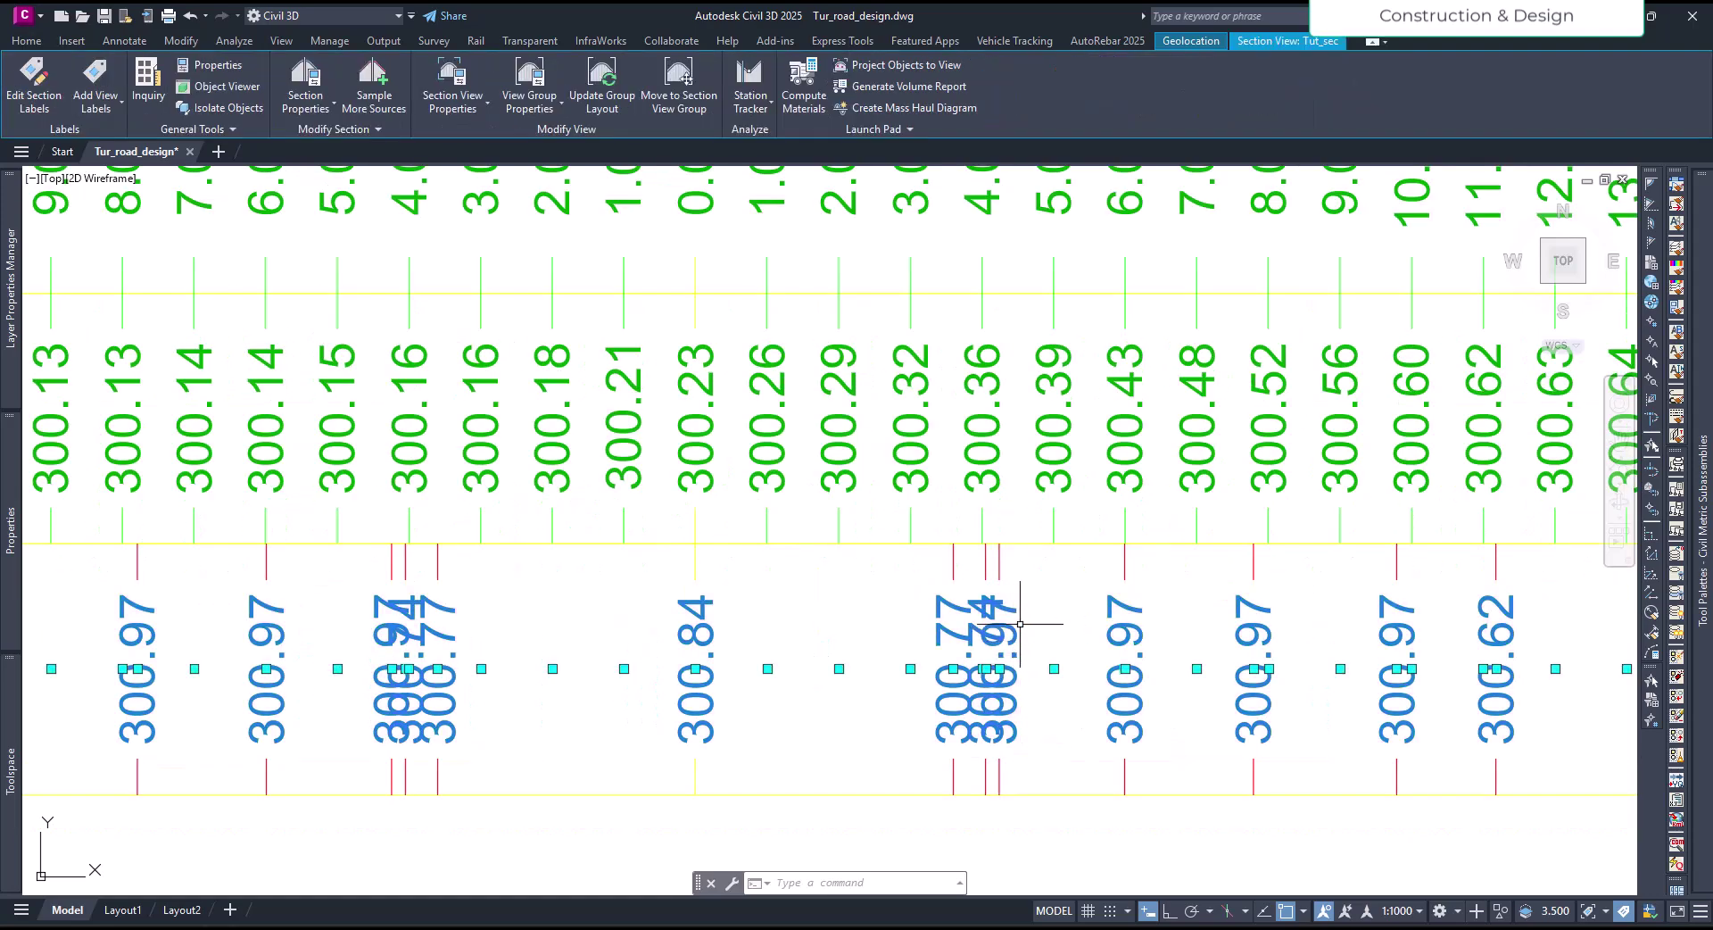
{"action": "scroll", "coordinate": [1036, 665], "scroll_direction": "down", "scroll_amount": 4}
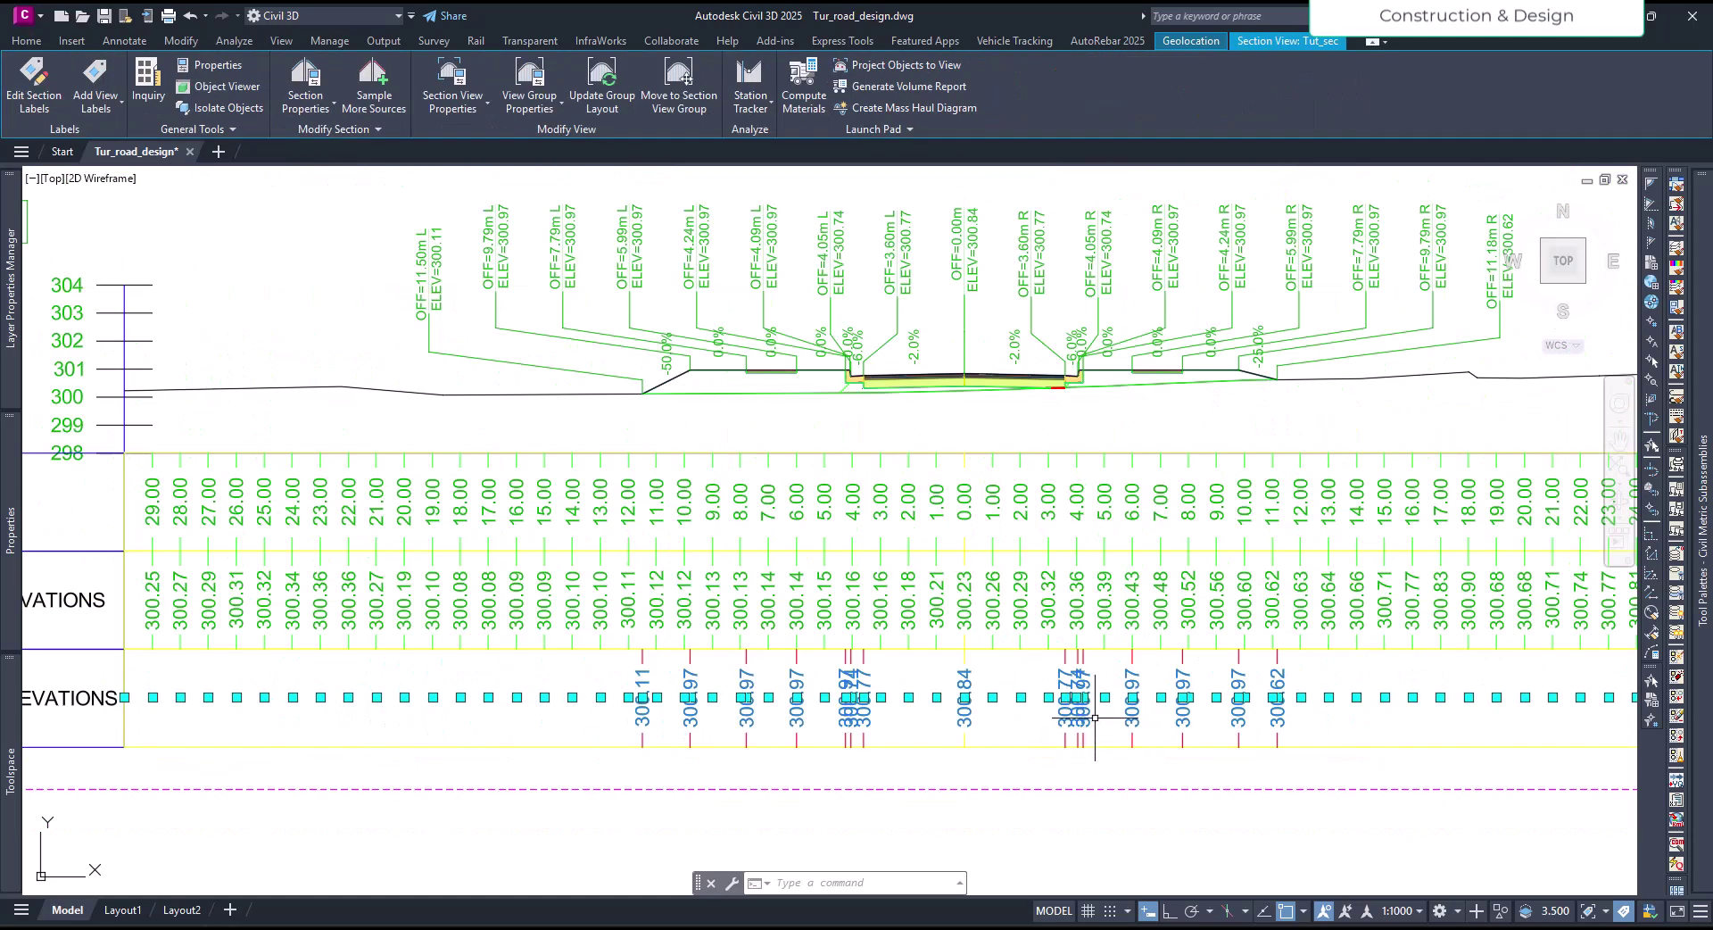
{"action": "scroll", "coordinate": [1106, 706], "scroll_direction": "up", "scroll_amount": 5}
{"action": "scroll", "coordinate": [1106, 707], "scroll_direction": "up", "scroll_amount": 2}
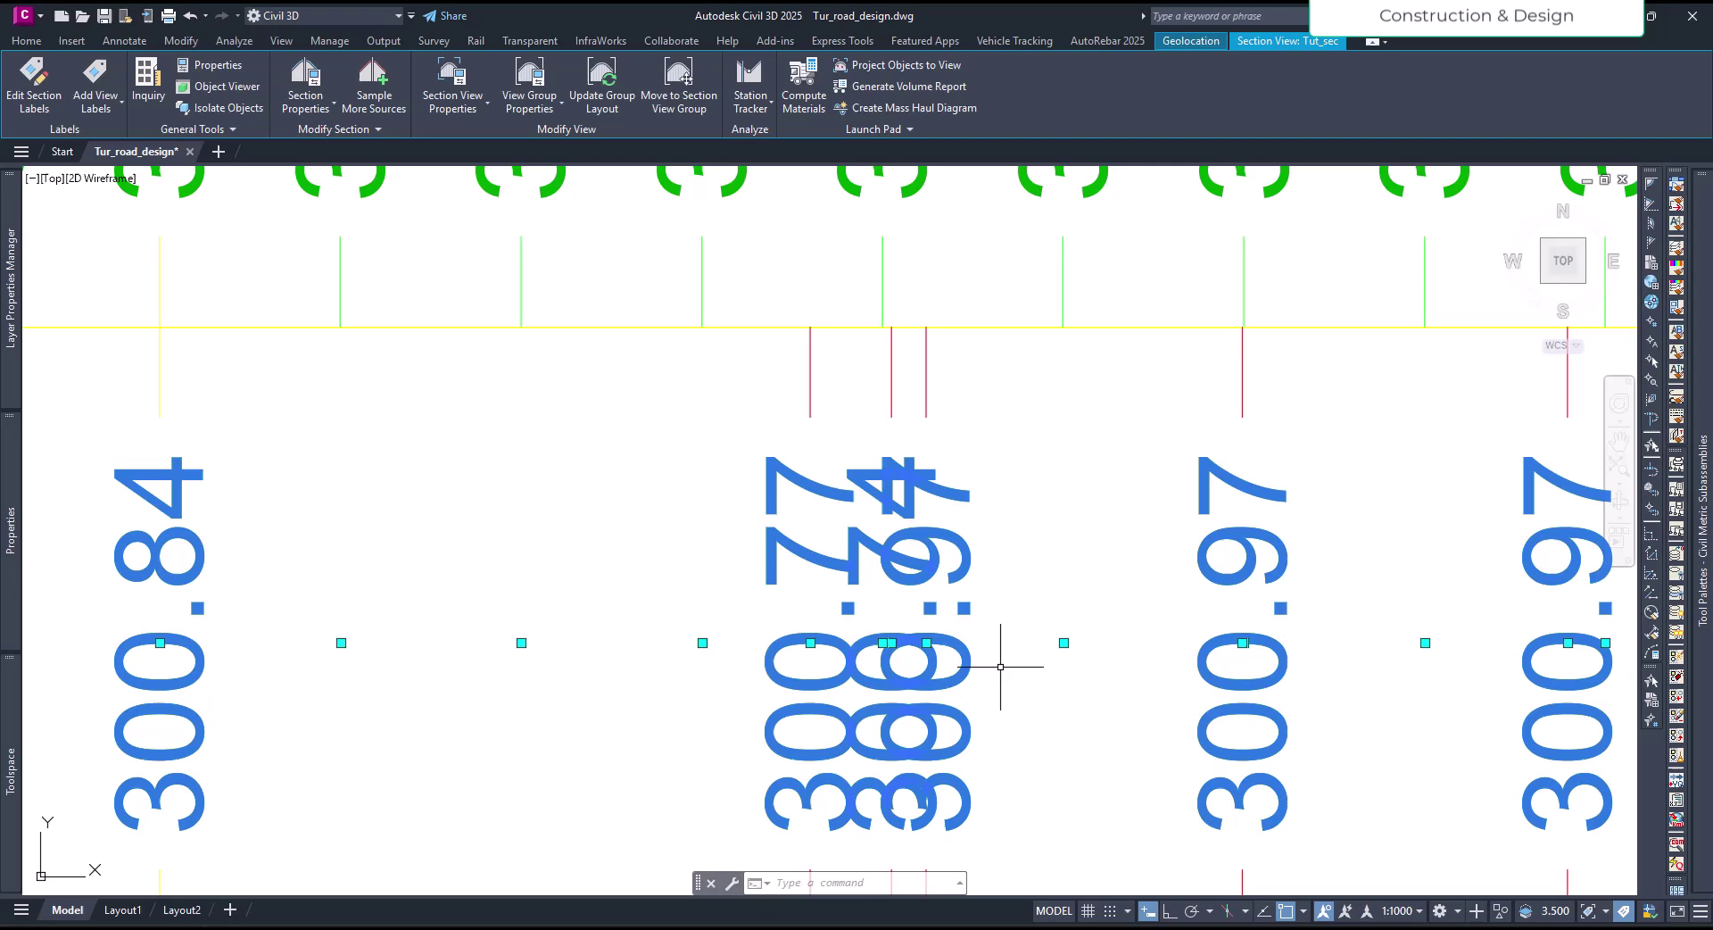
Step: Try moving the overlapping 300.97 label at the road's right edge up and outward on a leader, and reset it to its original position
{"action": "left_click", "coordinate": [926, 642]}
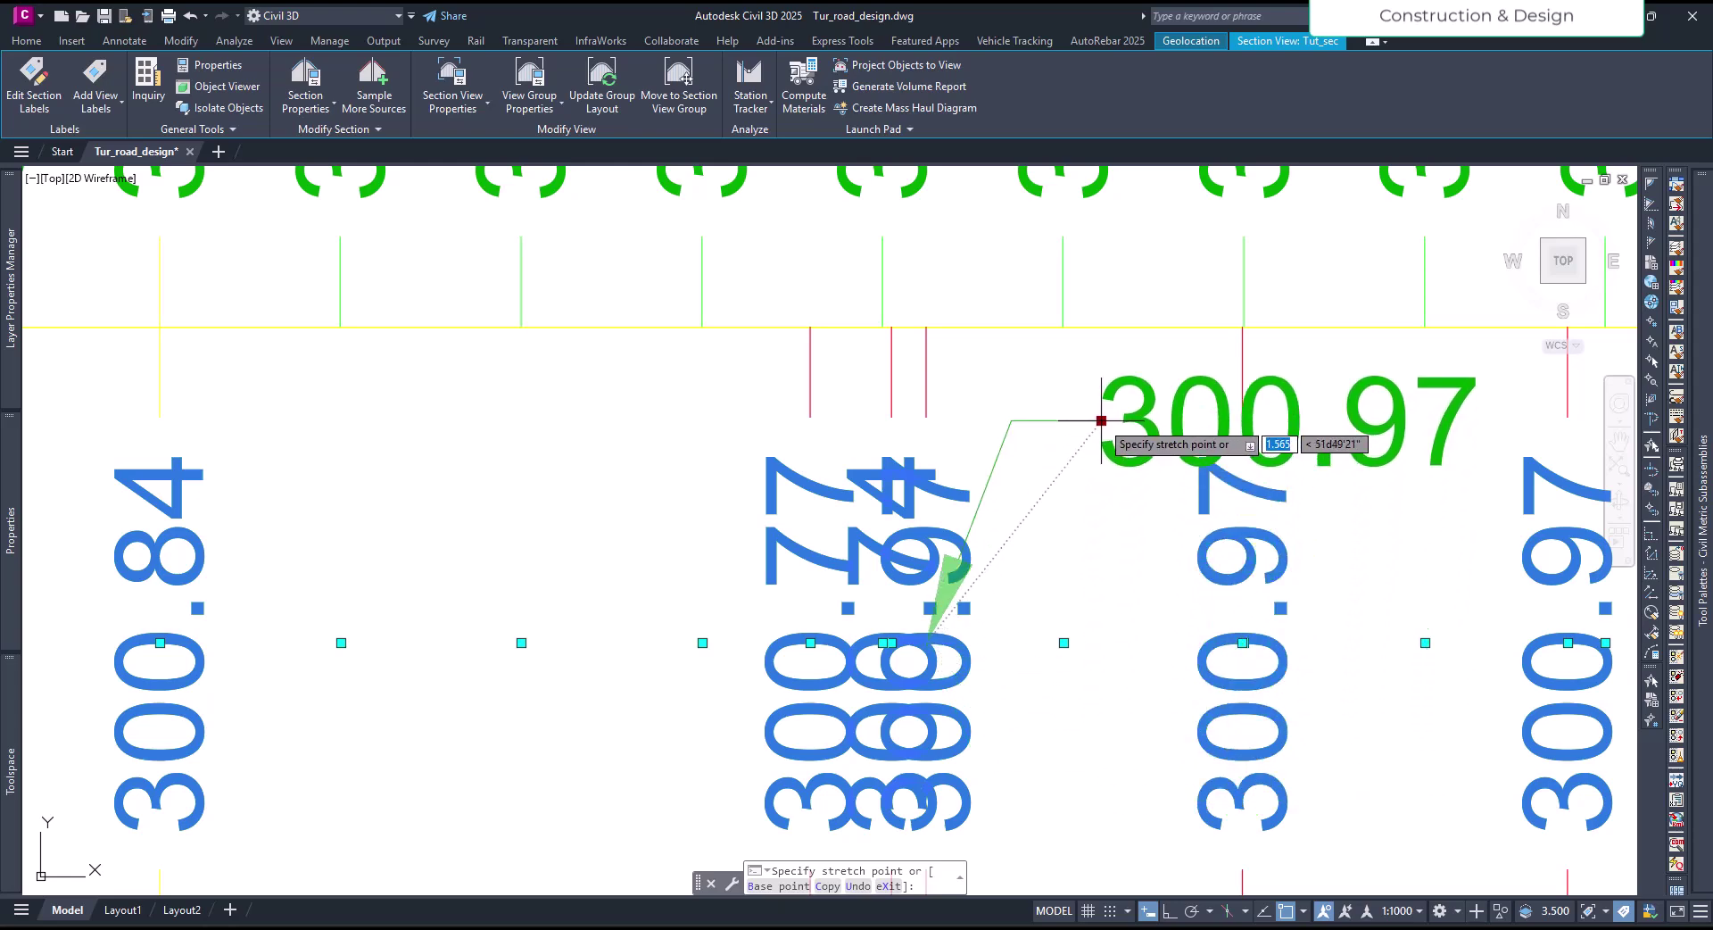
{"action": "left_click", "coordinate": [1097, 433]}
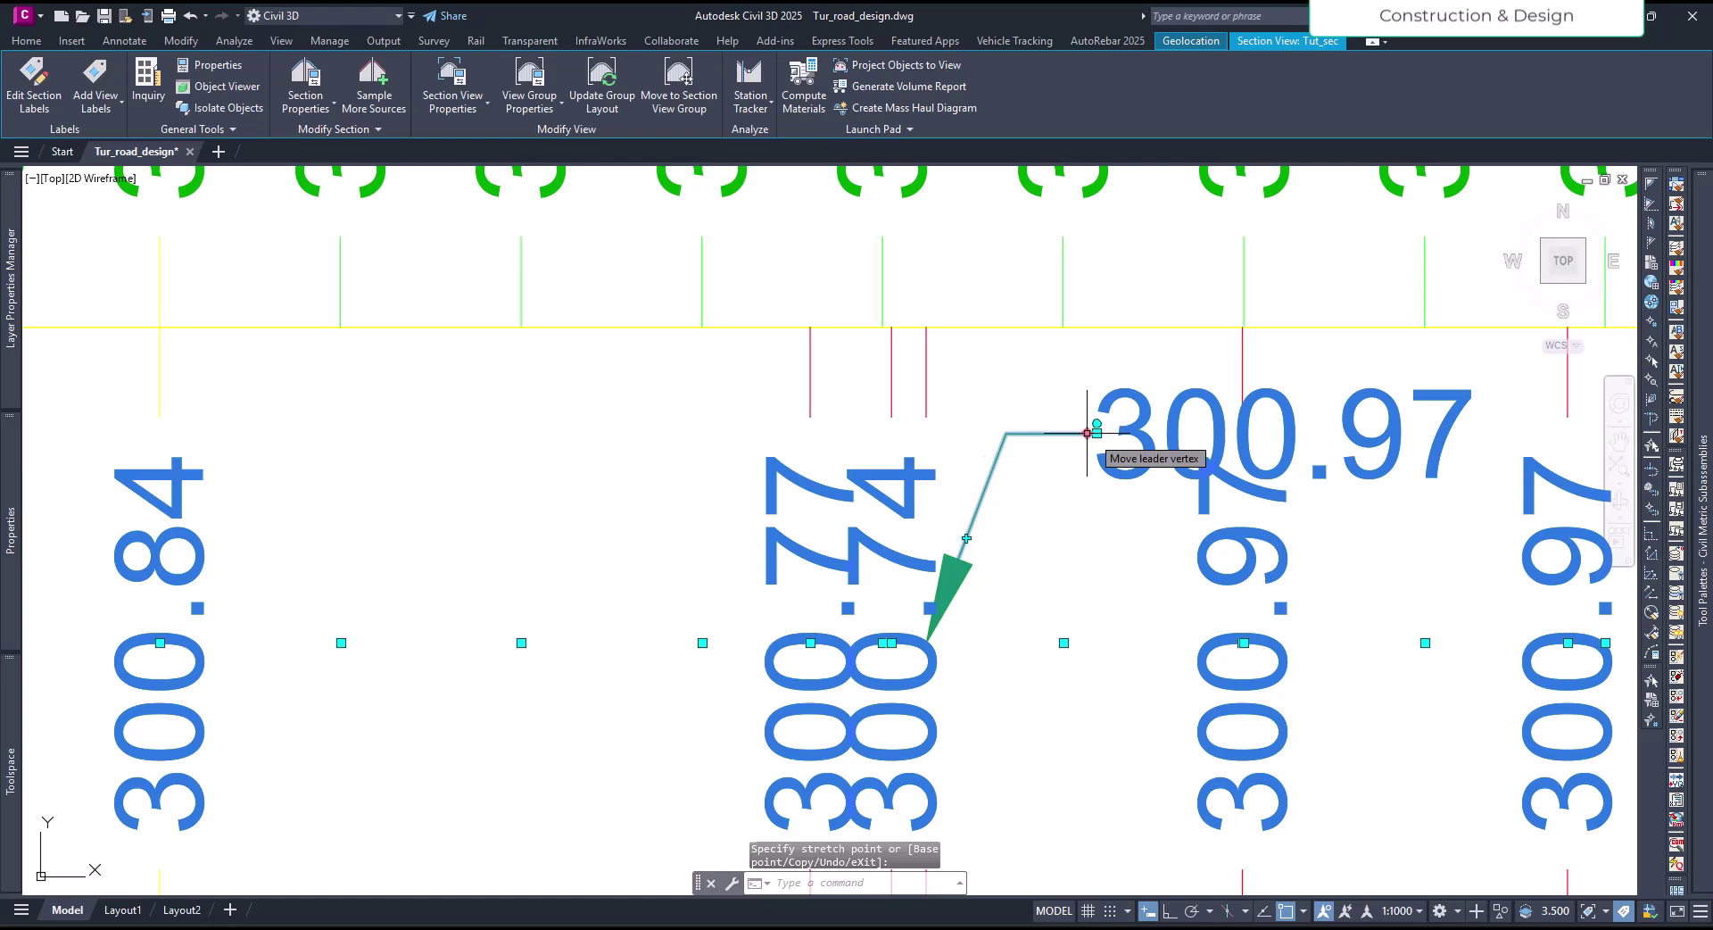
{"action": "left_click", "coordinate": [1087, 433]}
{"action": "key", "text": "Escape"}
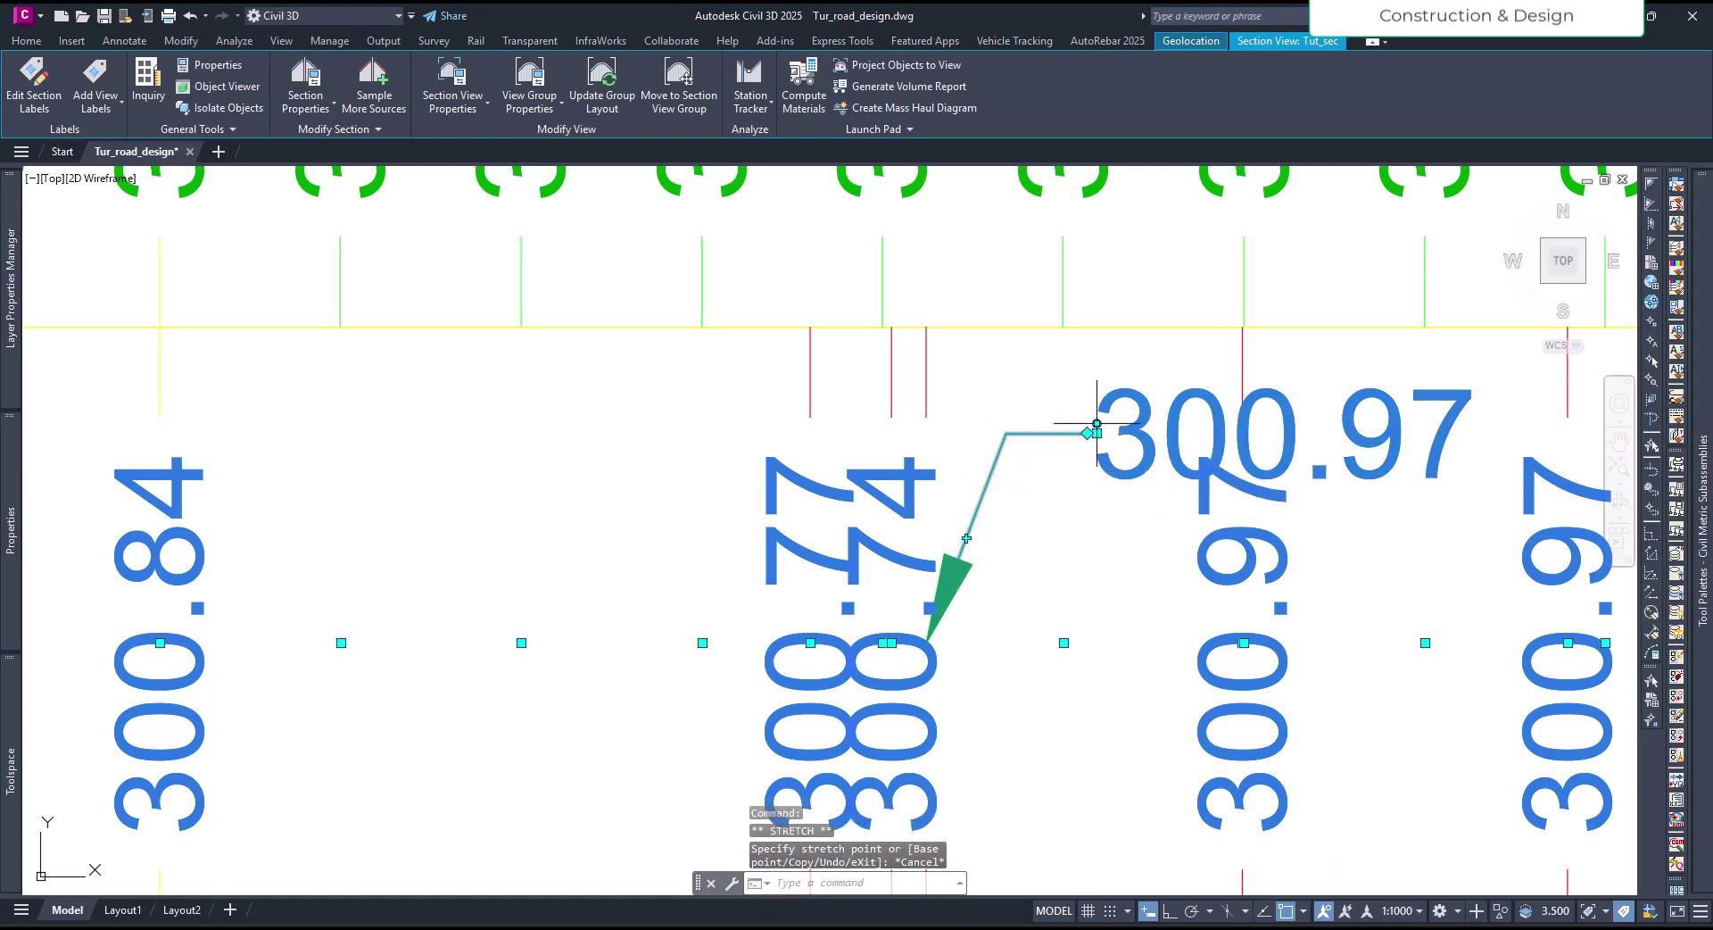
{"action": "left_click", "coordinate": [1151, 443]}
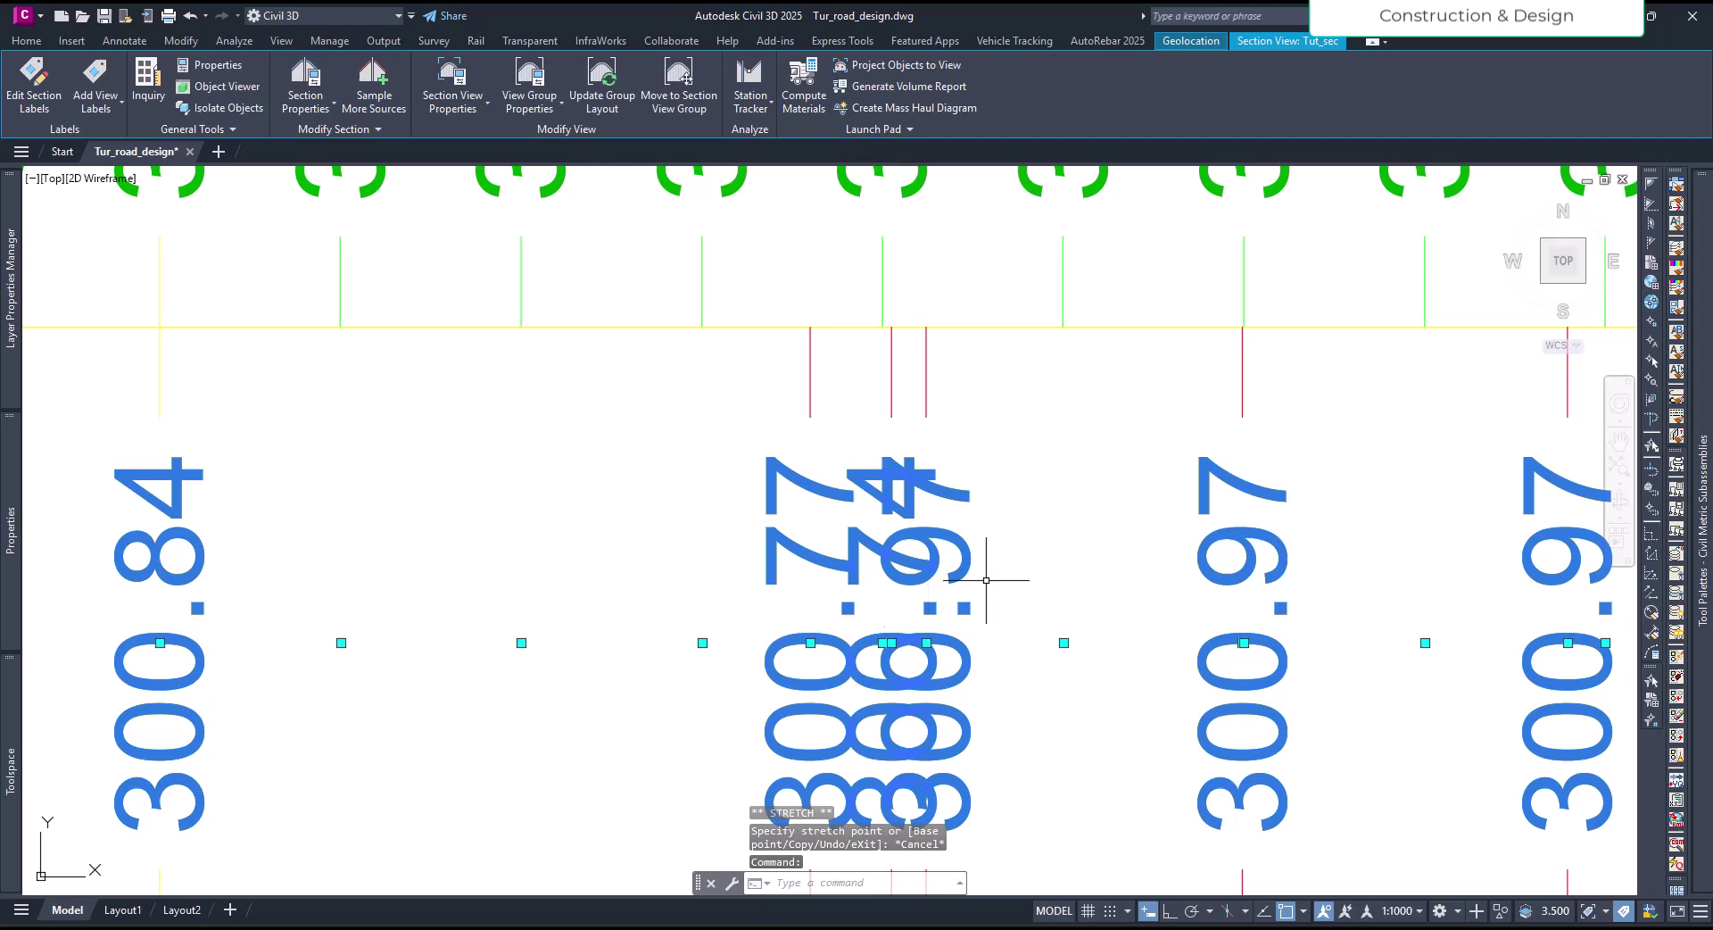
Step: Move the overlapping 300.97 label at the road's right edge down onto the band's lower line and bend its leader outward with an extra vertex
{"action": "left_click", "coordinate": [927, 643]}
{"action": "middle_click_drag", "start_coordinate": [1057, 629], "coordinate": [1026, 379]}
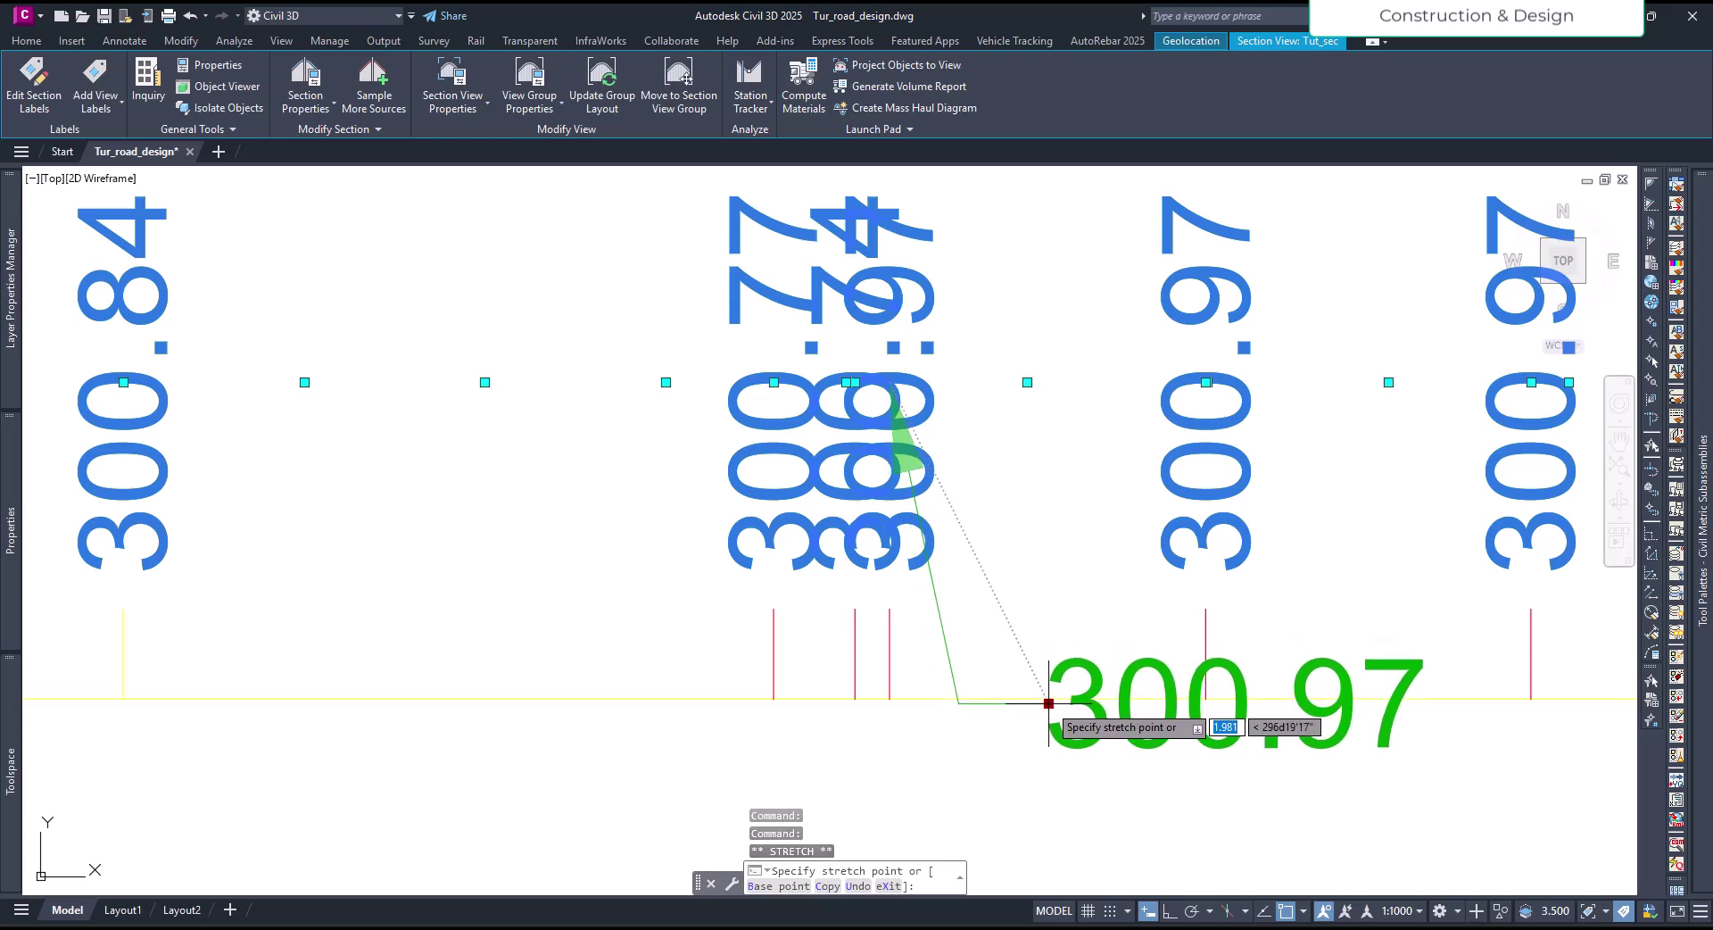
{"action": "left_click", "coordinate": [1048, 711]}
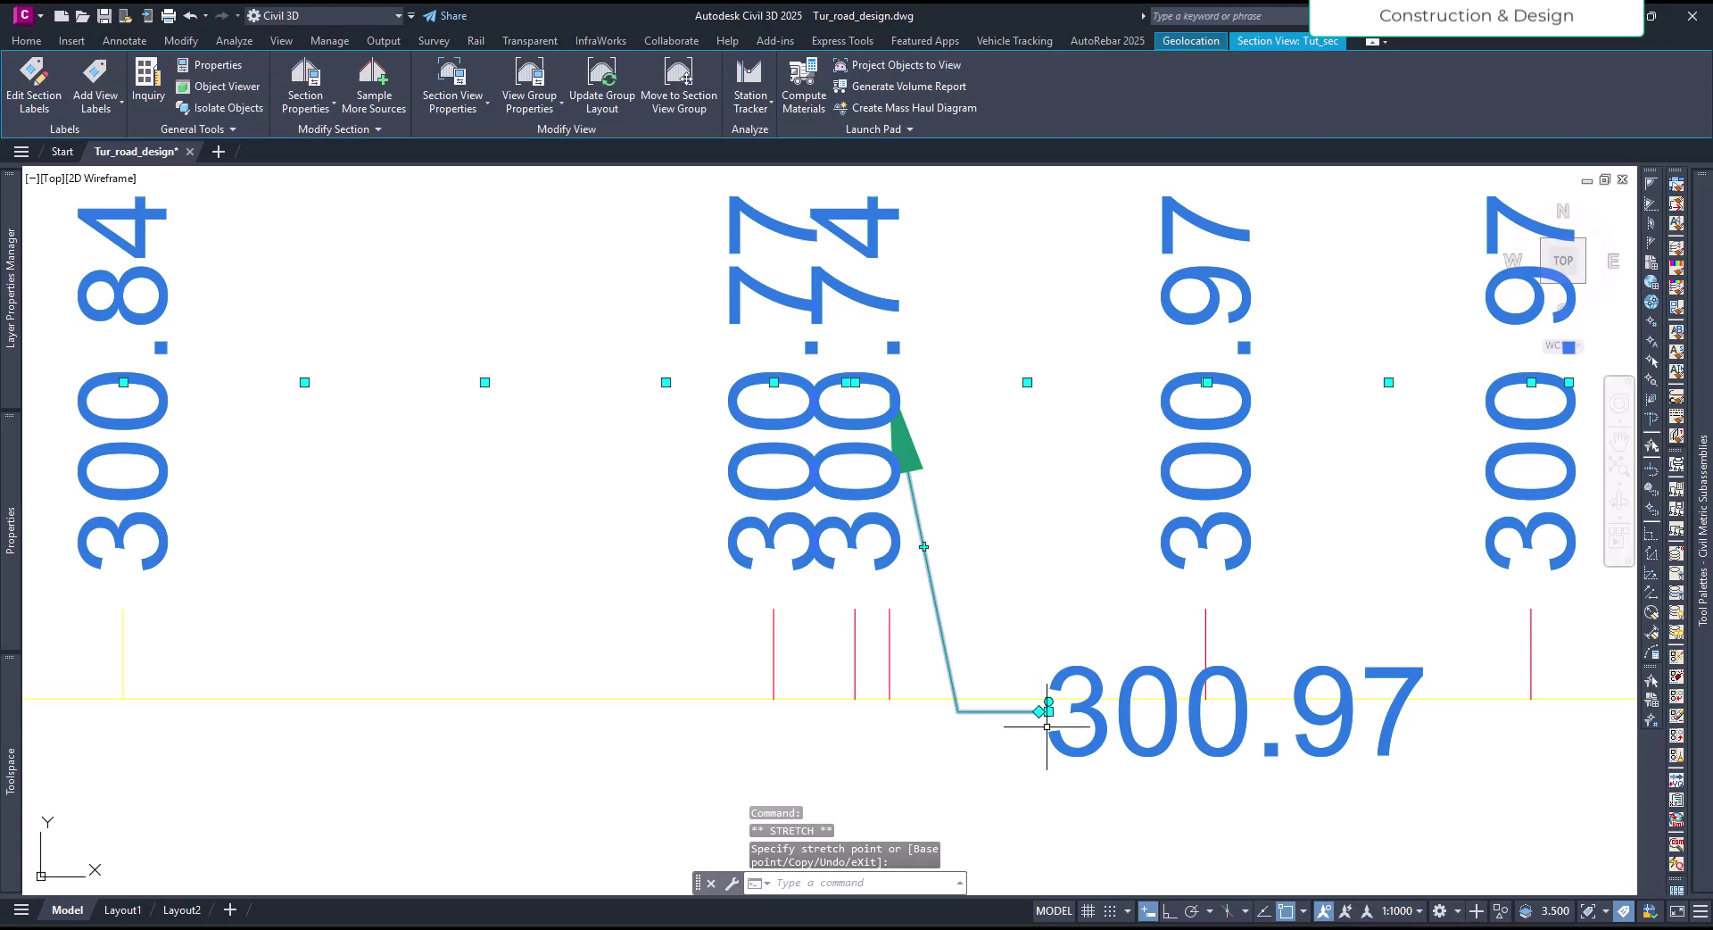
{"action": "left_click", "coordinate": [924, 546]}
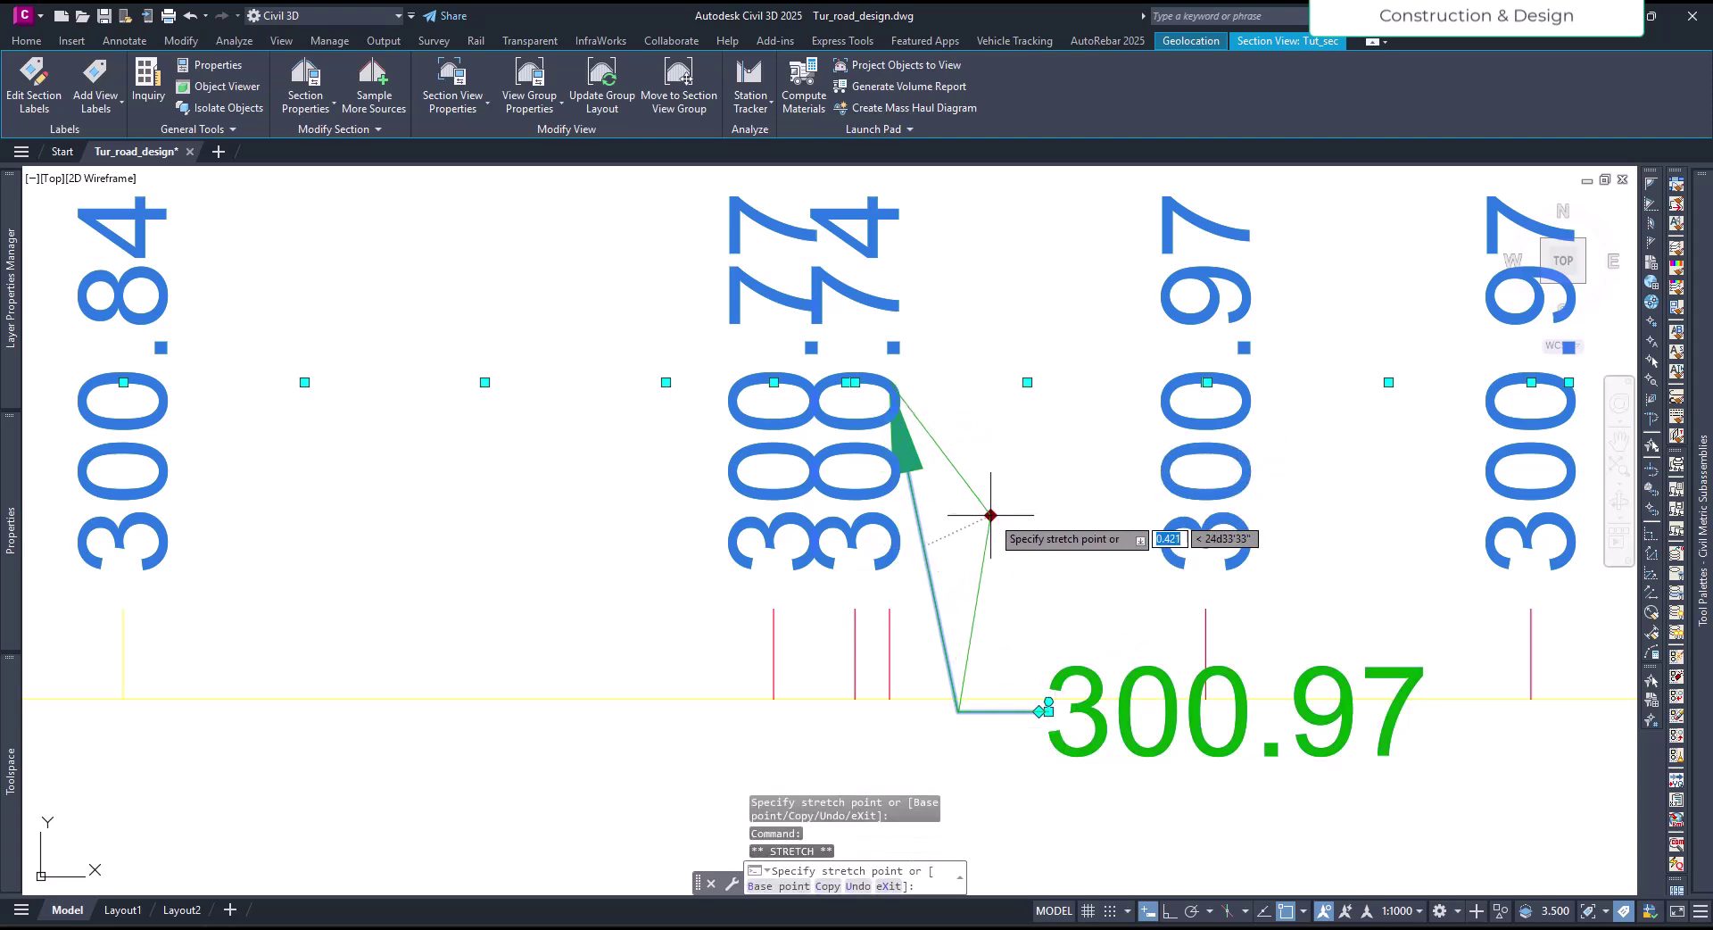
{"action": "left_click", "coordinate": [1079, 528]}
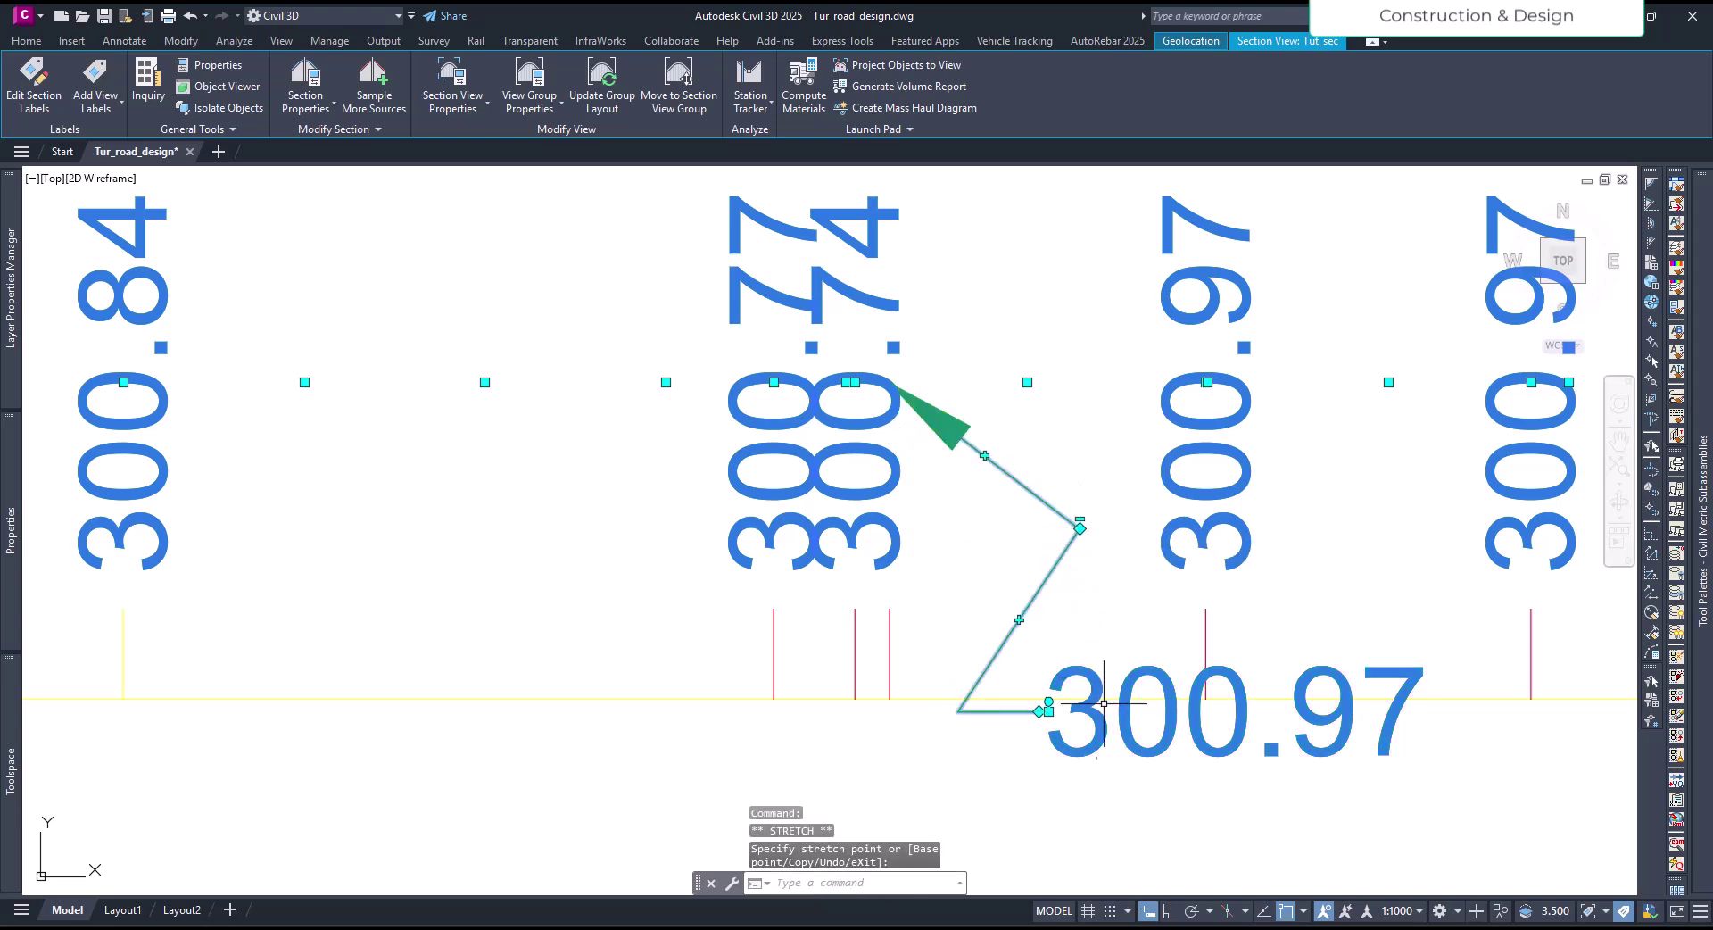
{"action": "left_click", "coordinate": [1049, 711]}
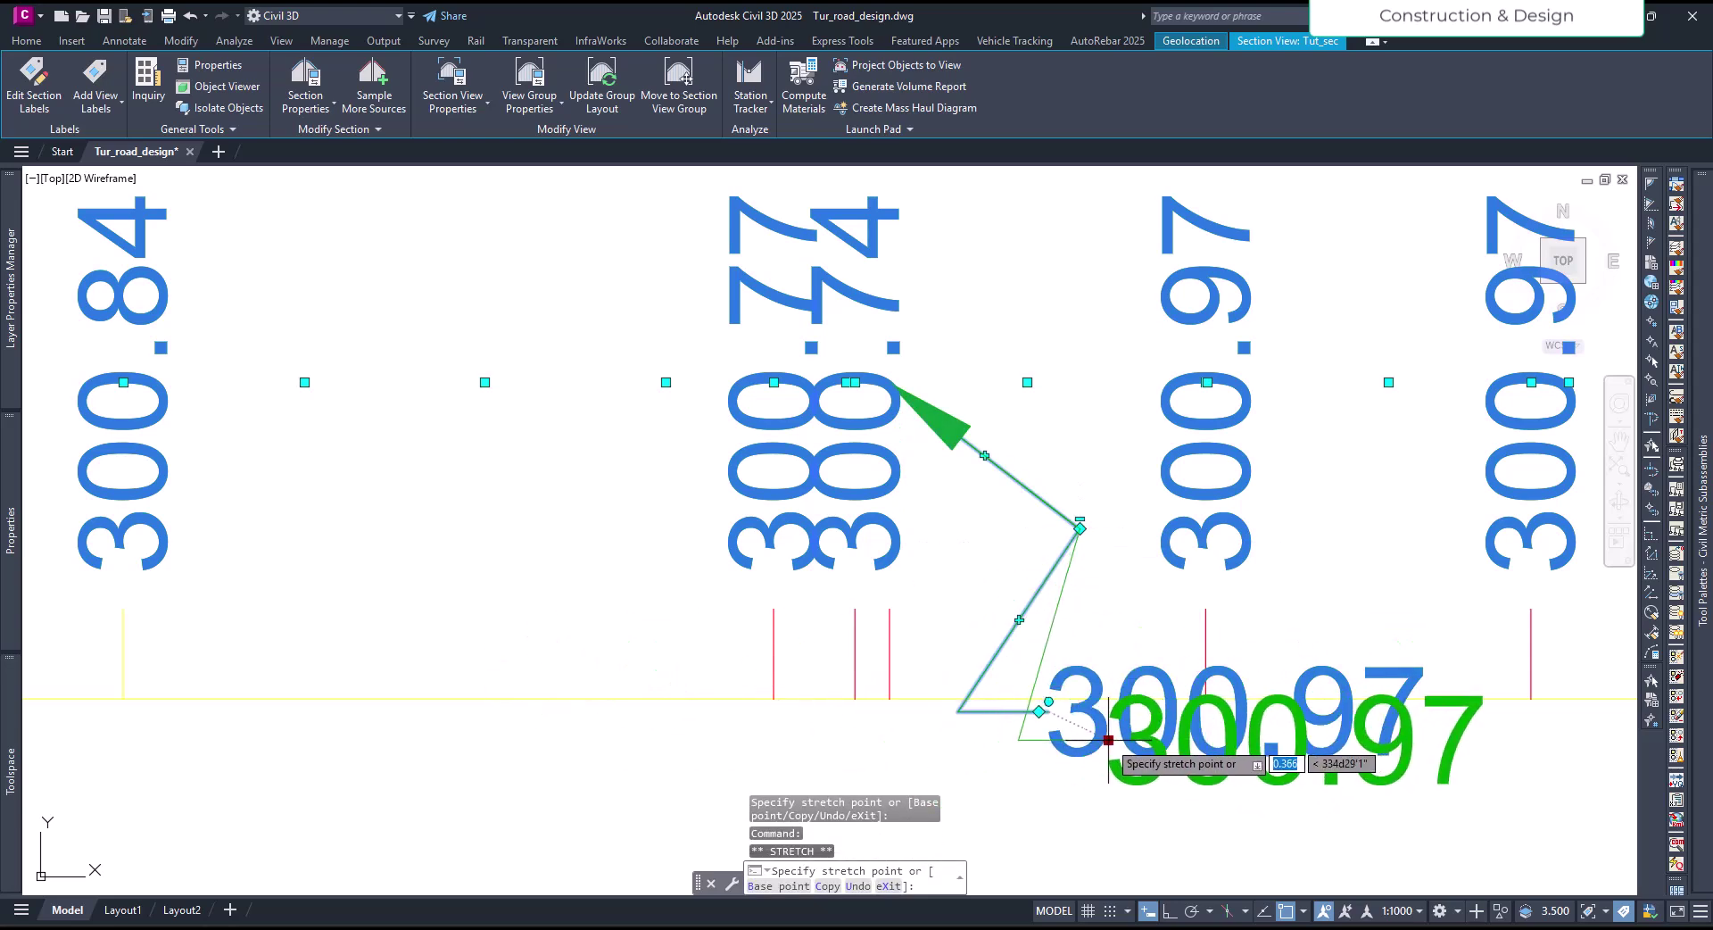
{"action": "key", "text": "Escape"}
{"action": "key", "text": "Escape"}
{"action": "left_click", "coordinate": [1100, 675]}
{"action": "key", "text": "Escape"}
{"action": "scroll", "coordinate": [1107, 763], "scroll_direction": "down", "scroll_amount": 4}
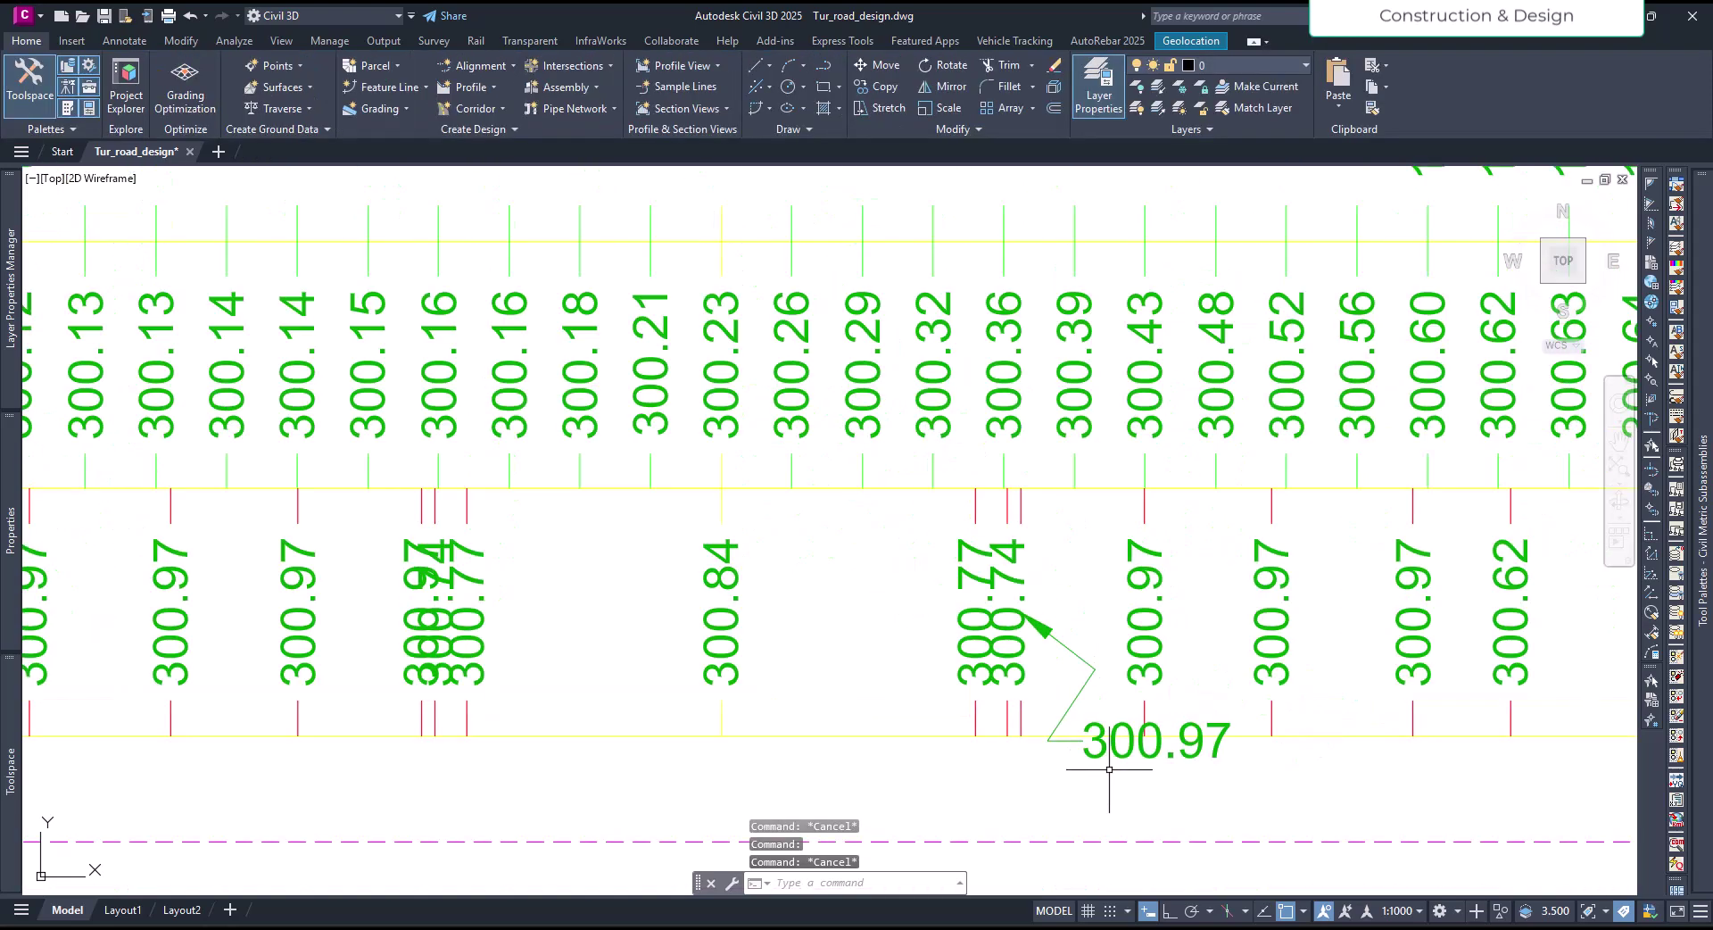
{"action": "left_click", "coordinate": [1051, 633]}
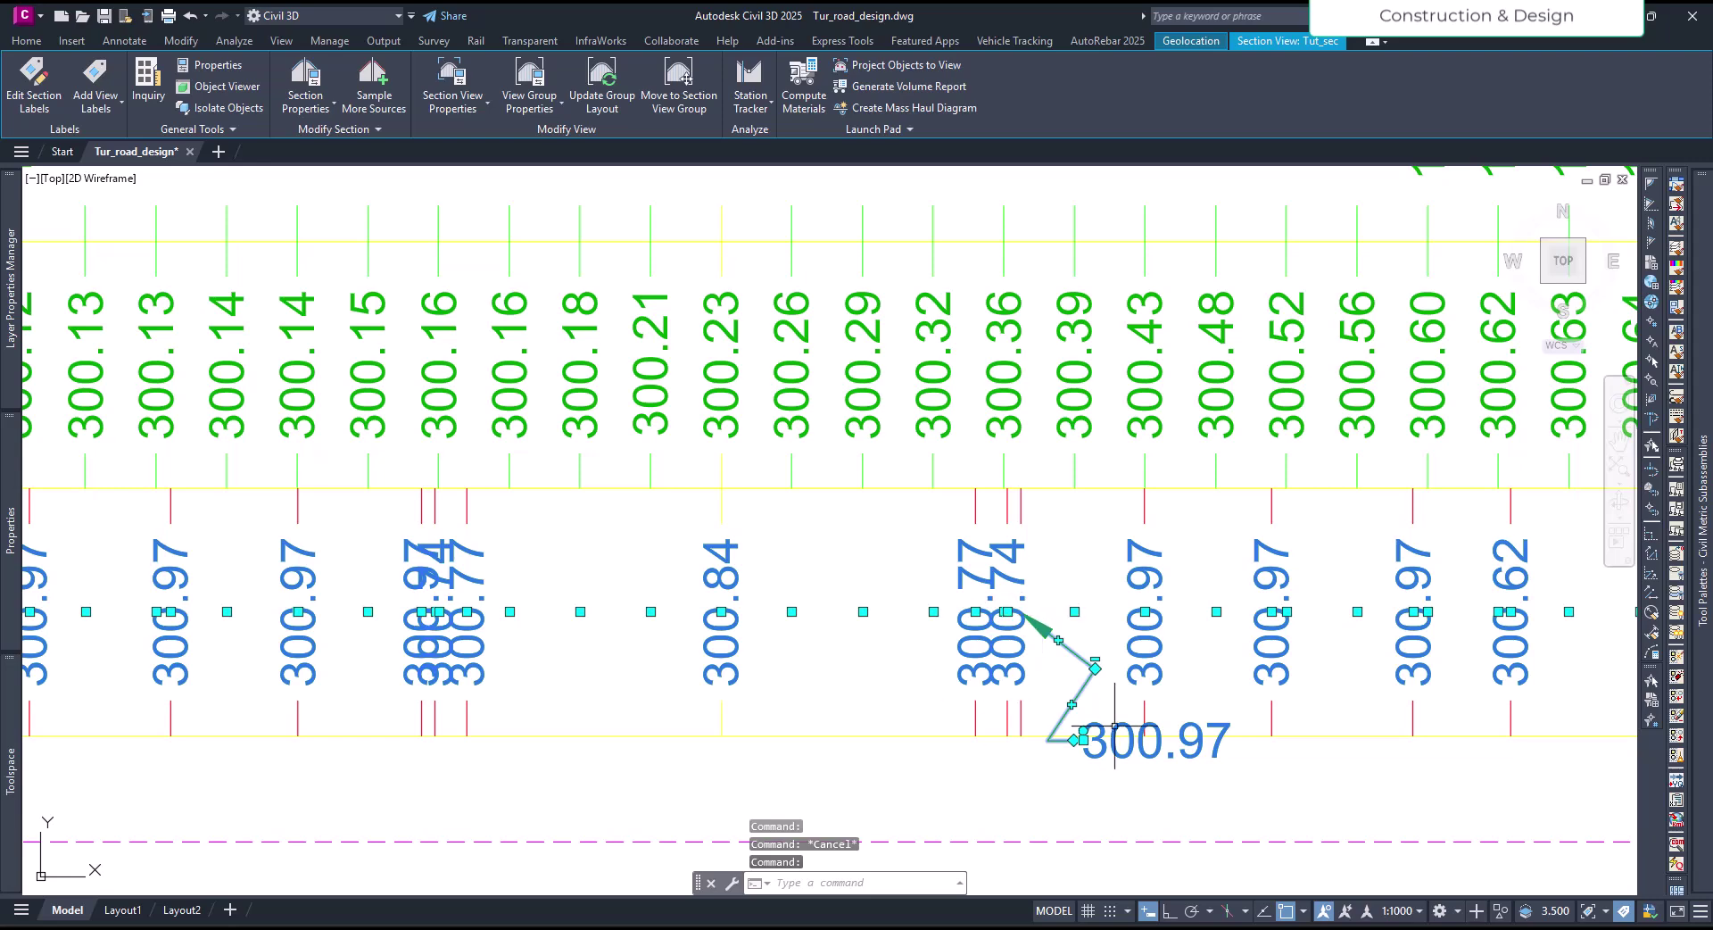
{"action": "scroll", "coordinate": [1115, 724], "scroll_direction": "down", "scroll_amount": 5}
{"action": "key", "text": "Escape"}
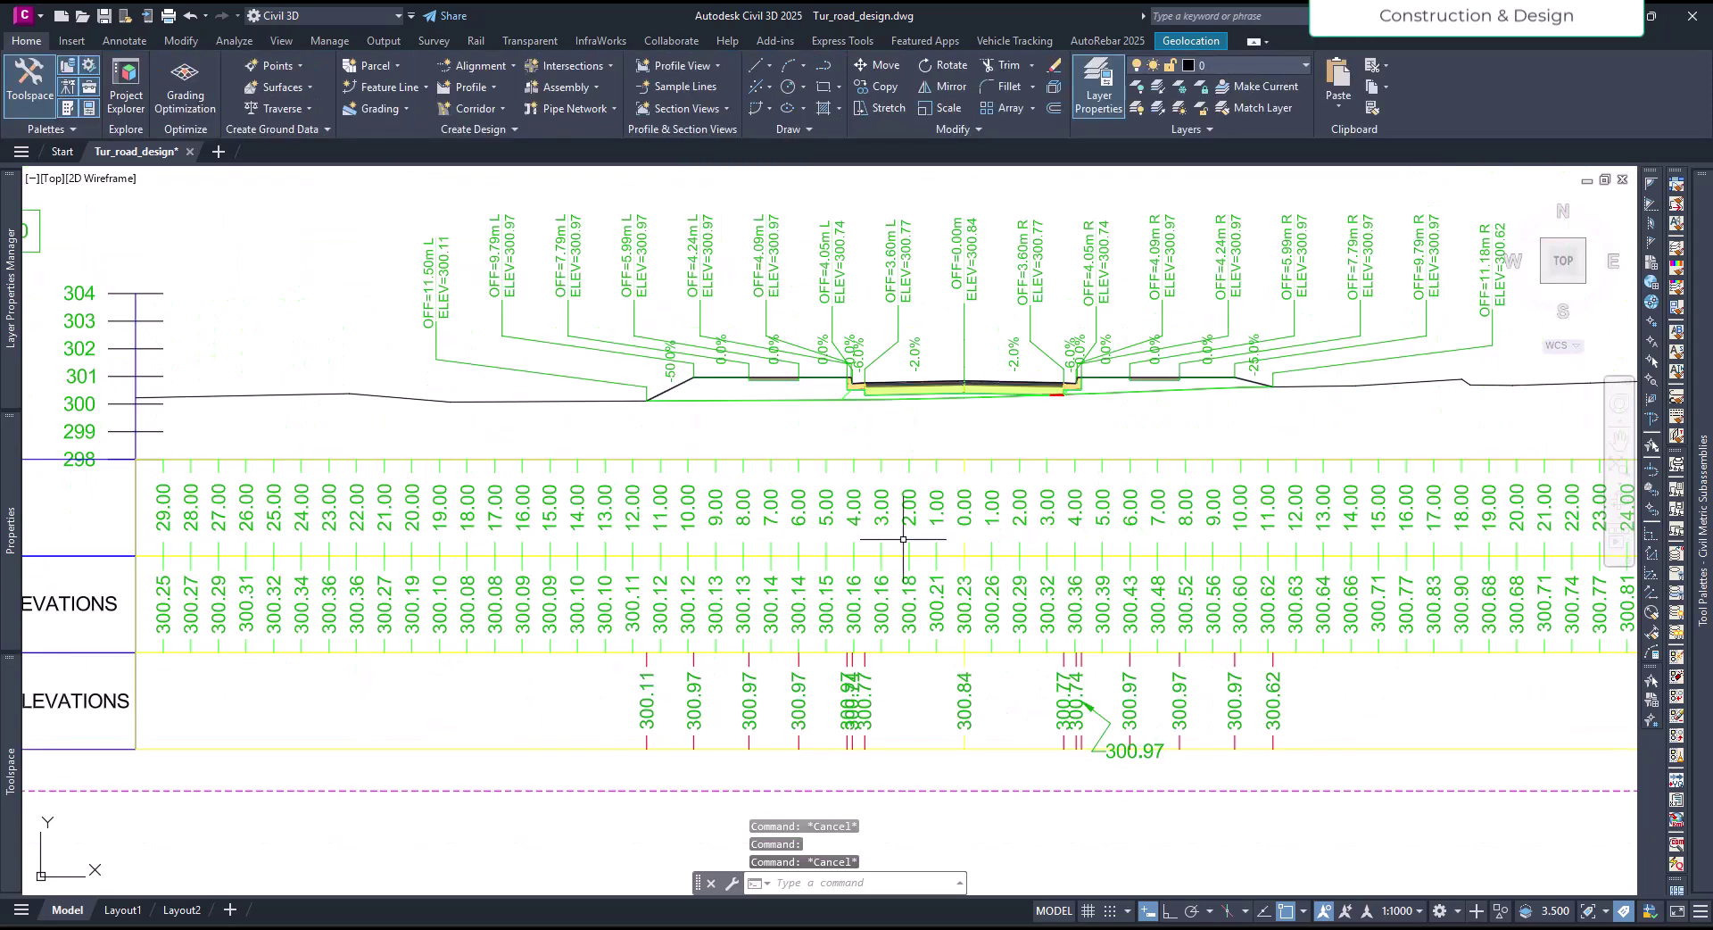
Step: Open the Grade Breaks label composer of the Tut_FG_G band style from the section view properties
{"action": "left_click", "coordinate": [840, 459]}
{"action": "left_click", "coordinate": [450, 94]}
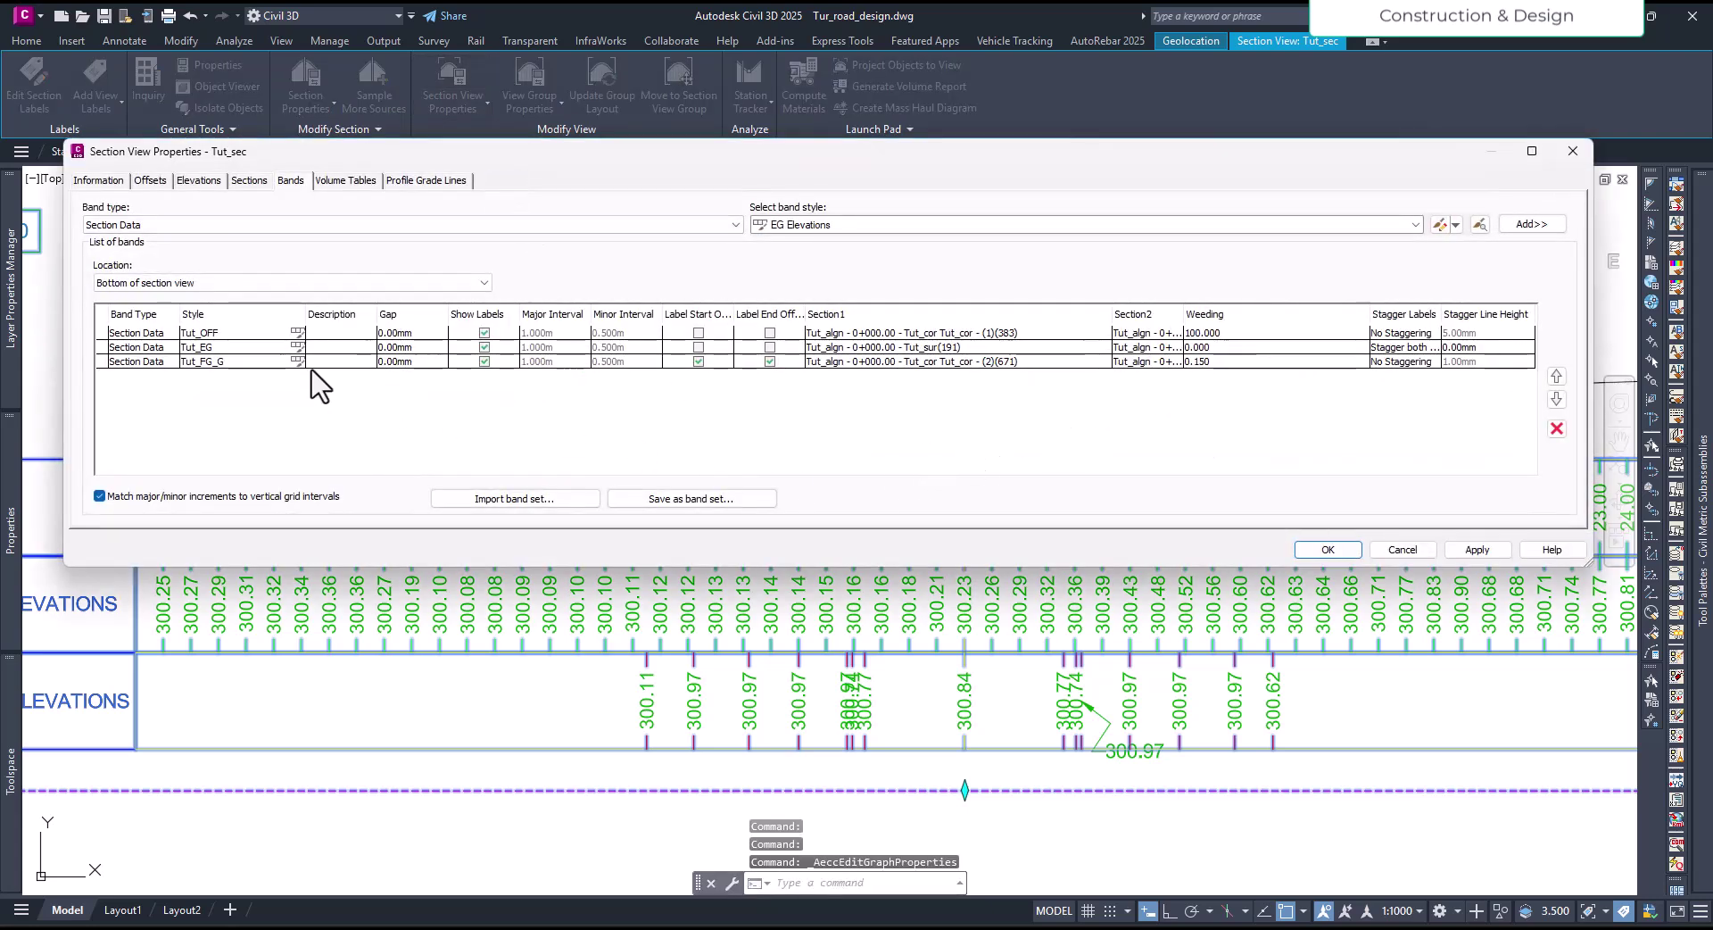
{"action": "left_click", "coordinate": [297, 361]}
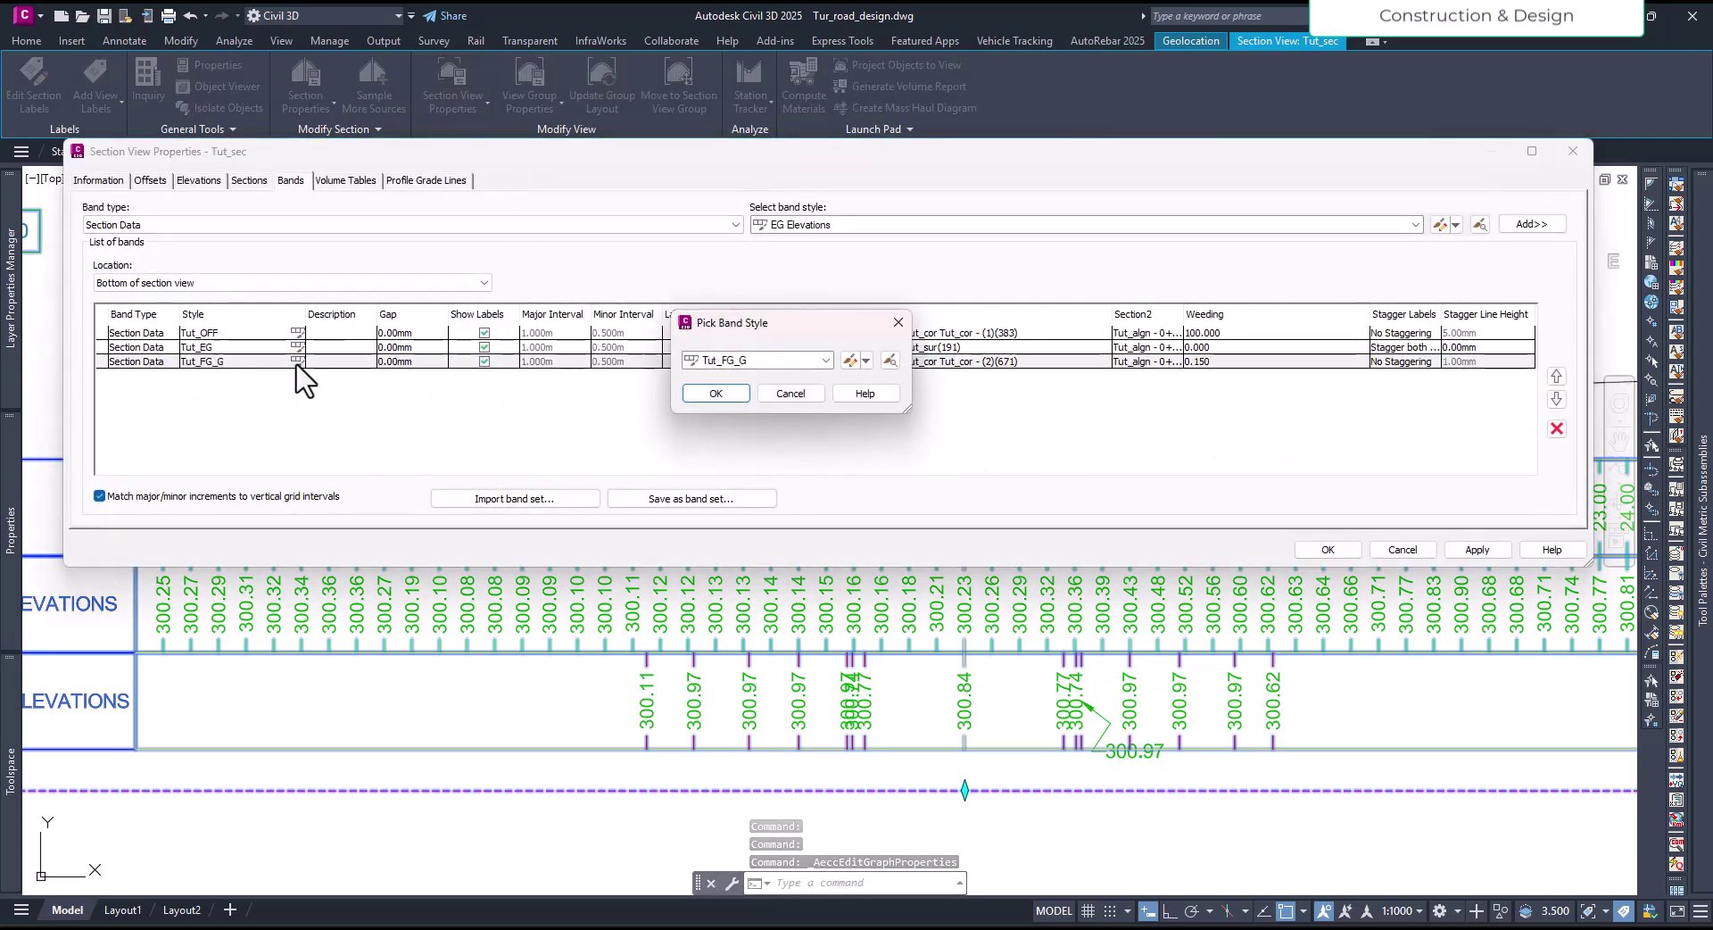
{"action": "left_click", "coordinate": [850, 360]}
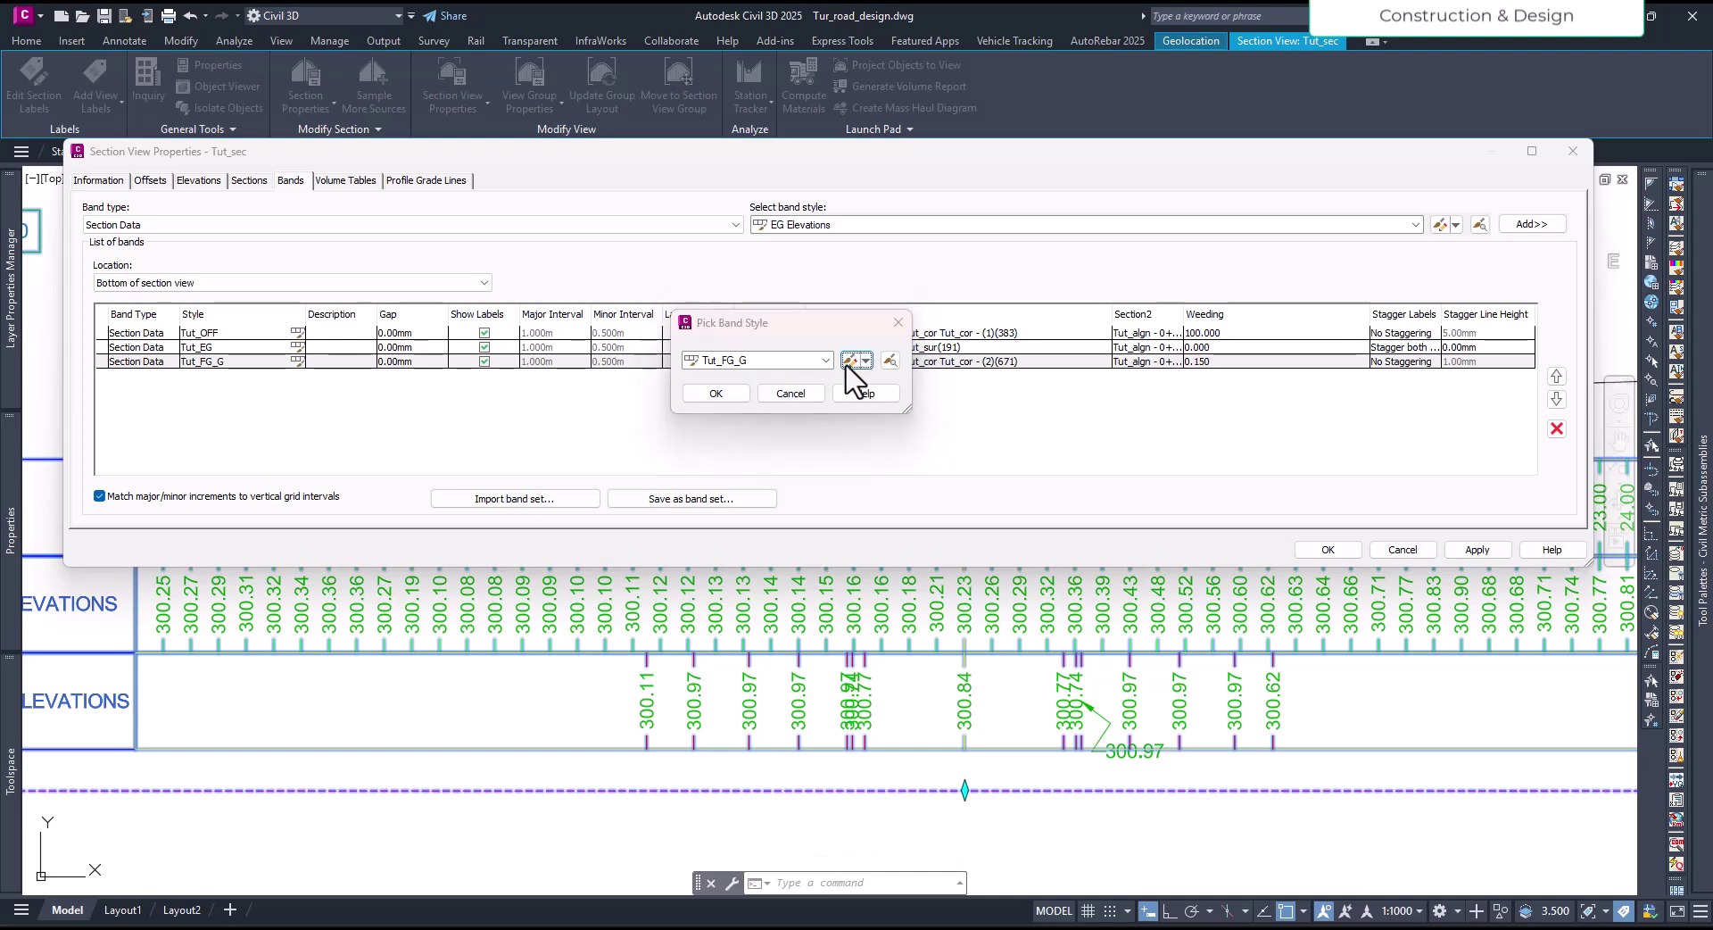
{"action": "left_click", "coordinate": [718, 316]}
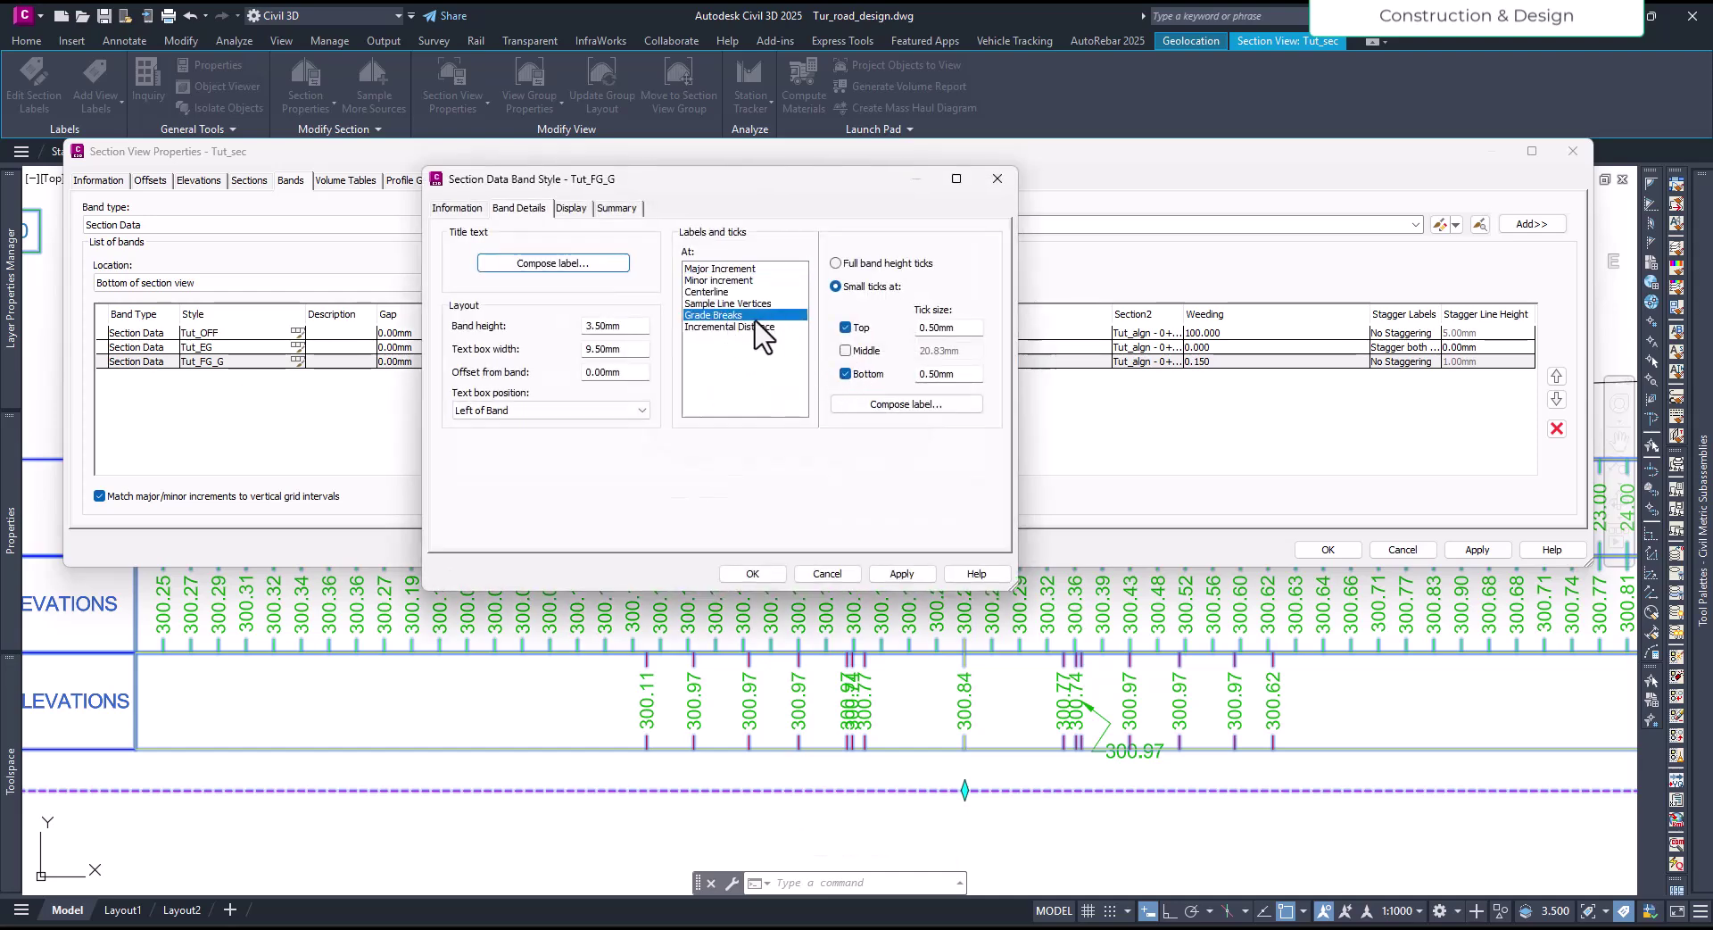
{"action": "left_click", "coordinate": [890, 404]}
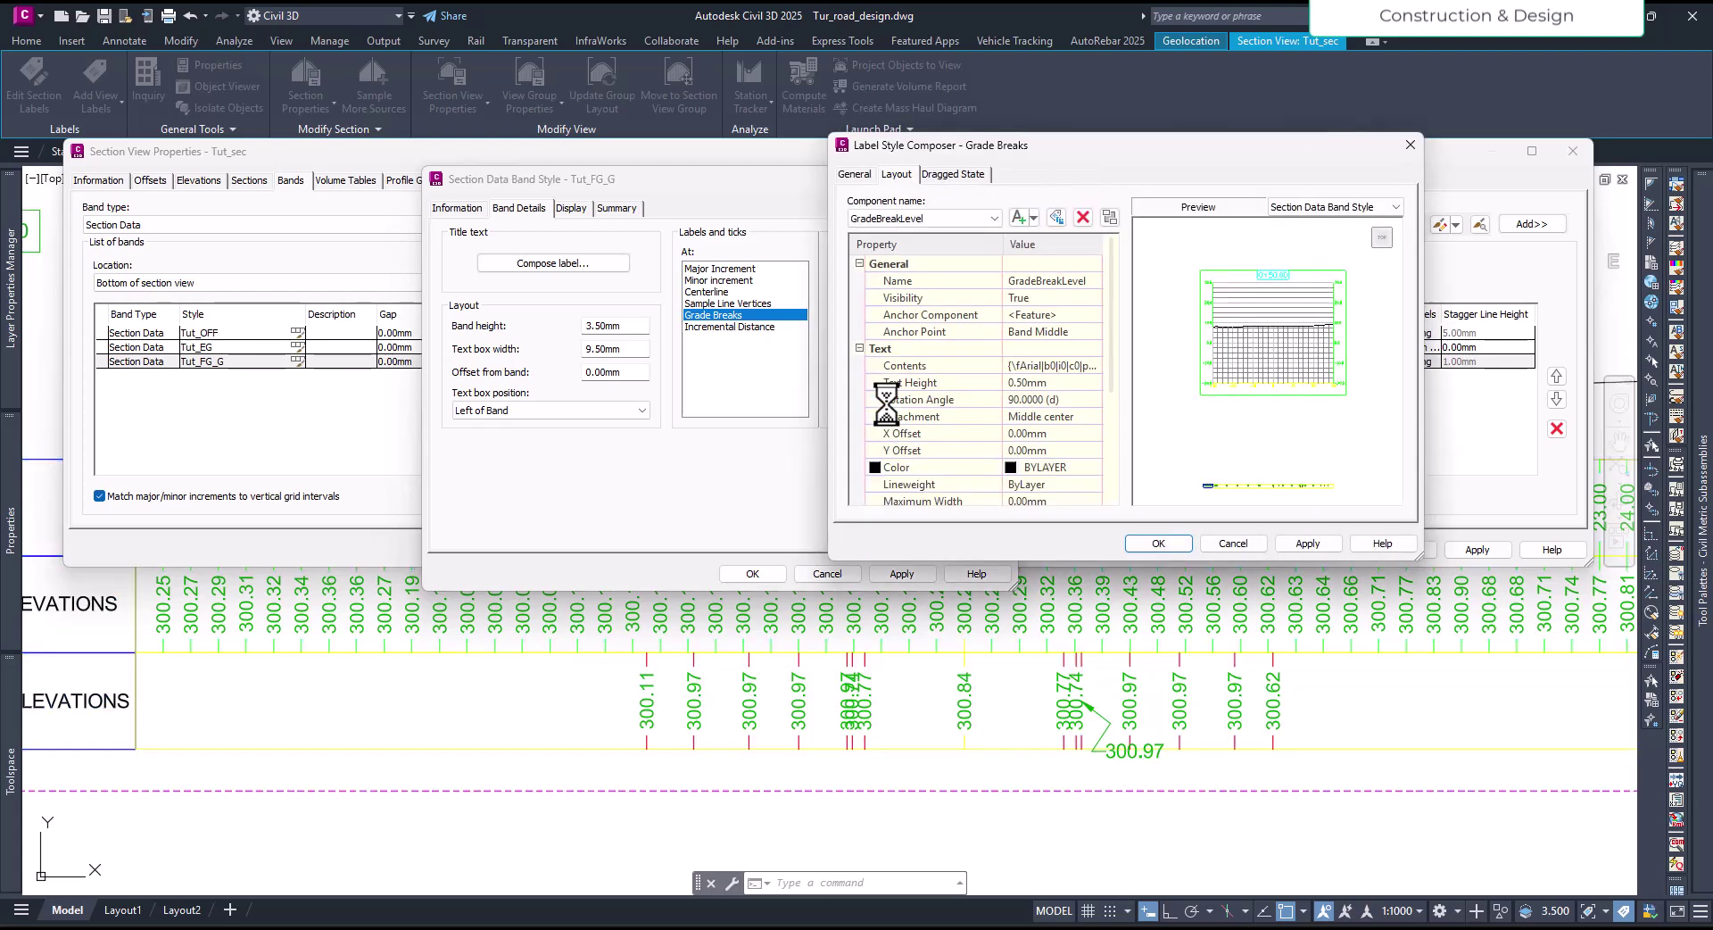
Step: Set the dragged state display of the Grade Breaks label to As Composed
{"action": "left_click", "coordinate": [953, 175]}
{"action": "left_click", "coordinate": [1052, 296]}
{"action": "left_click", "coordinate": [1049, 315]}
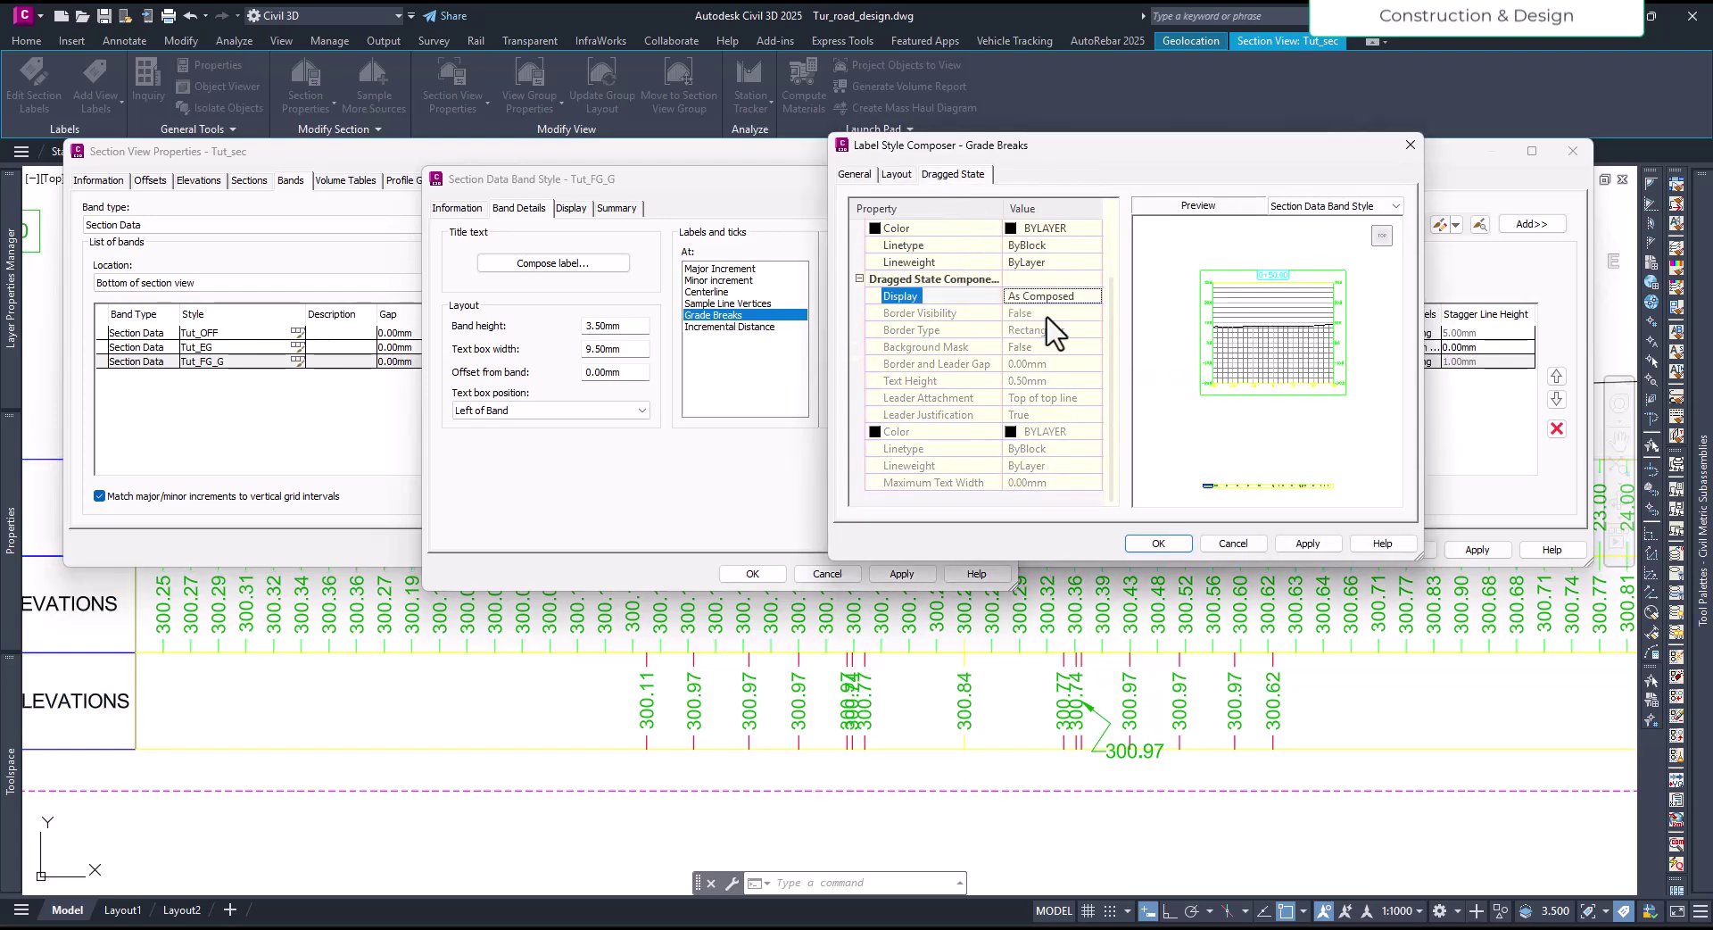
{"action": "scroll", "coordinate": [1066, 438], "scroll_direction": "up", "scroll_amount": 2}
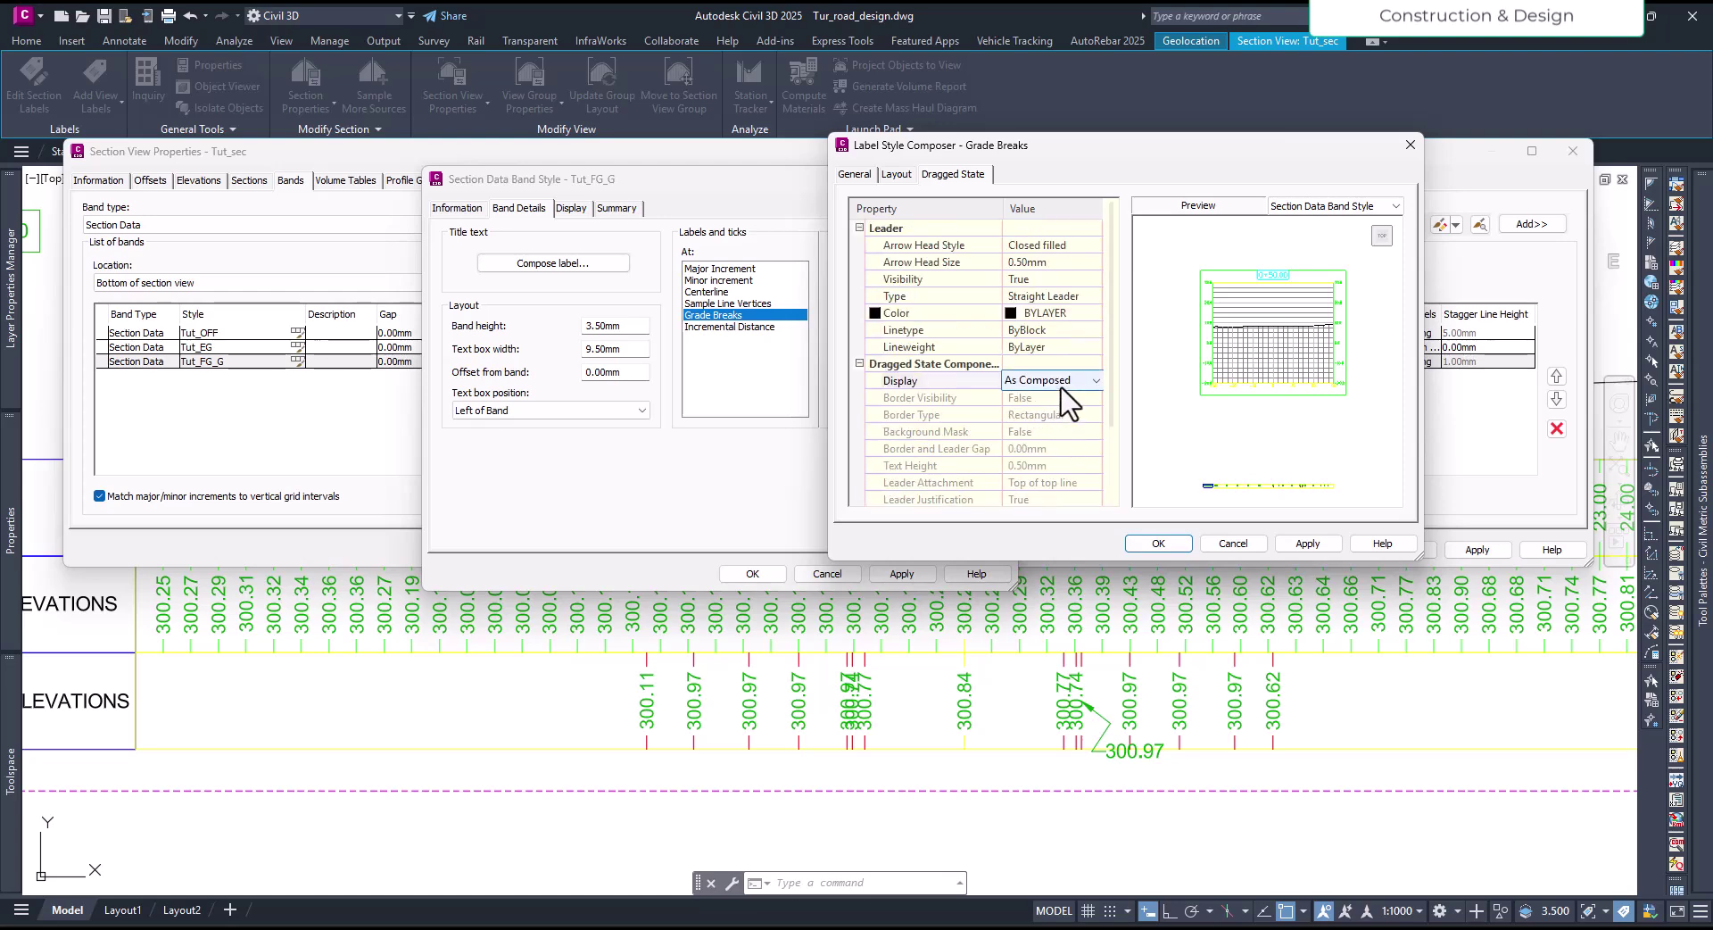
{"action": "left_click", "coordinate": [1047, 382]}
{"action": "left_click", "coordinate": [1051, 399]}
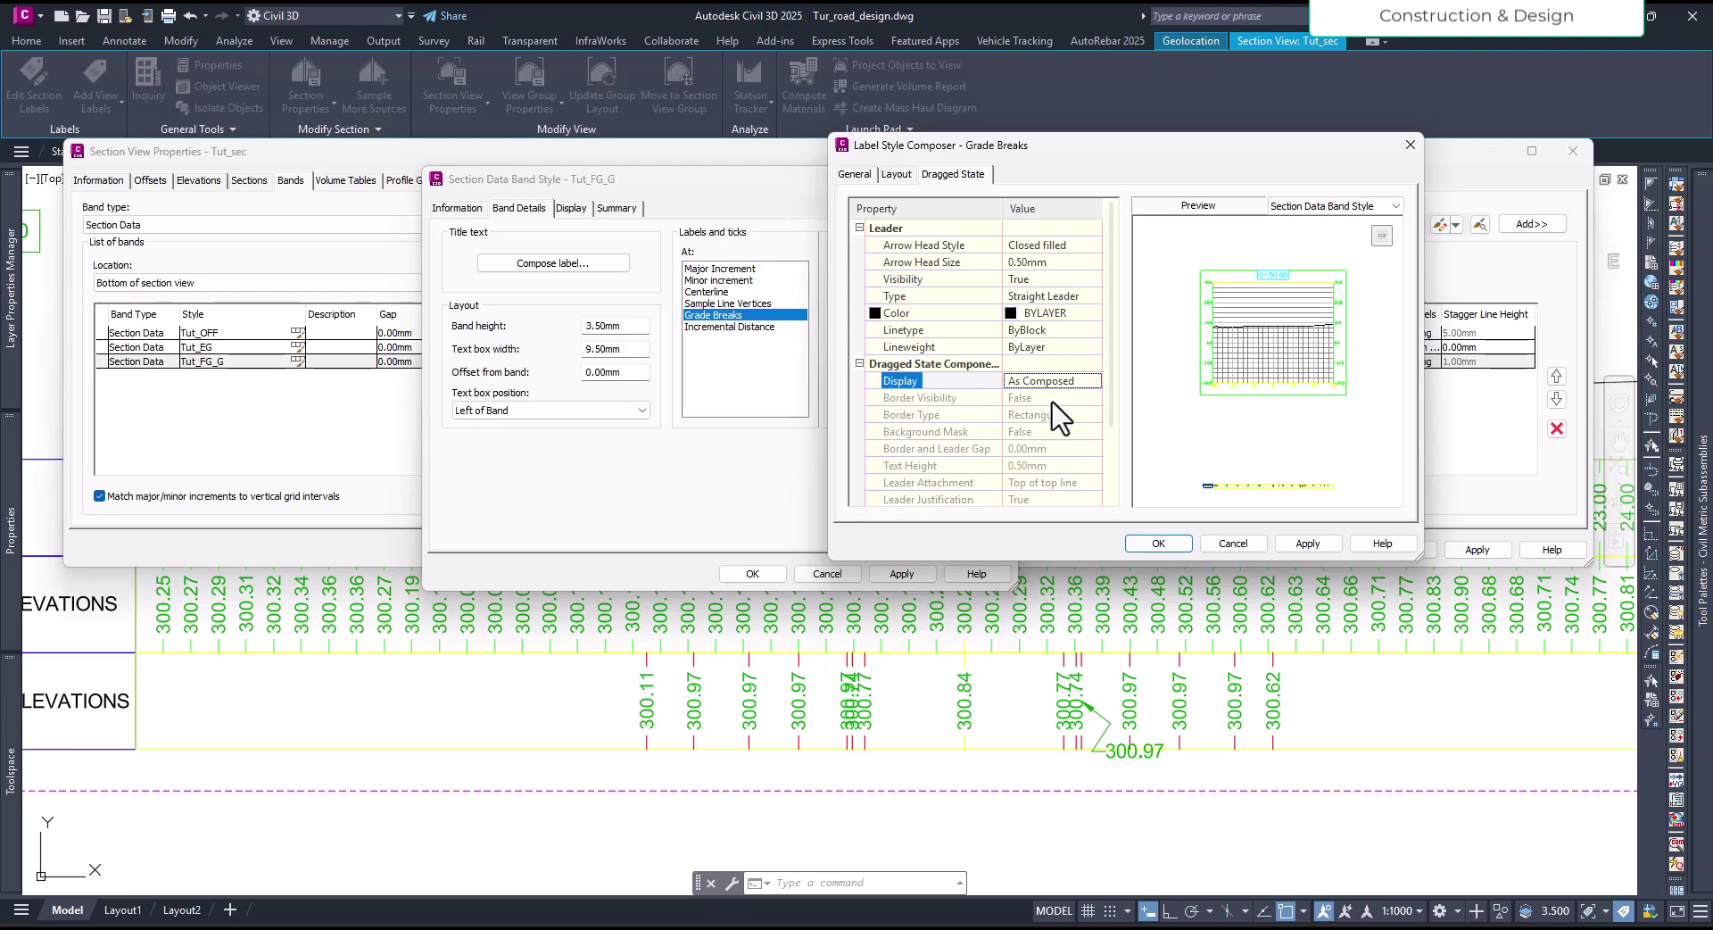
Step: Accept the Grade Breaks label and Tut_FG_G band style changes and apply them to the section view
{"action": "left_click", "coordinate": [1154, 543]}
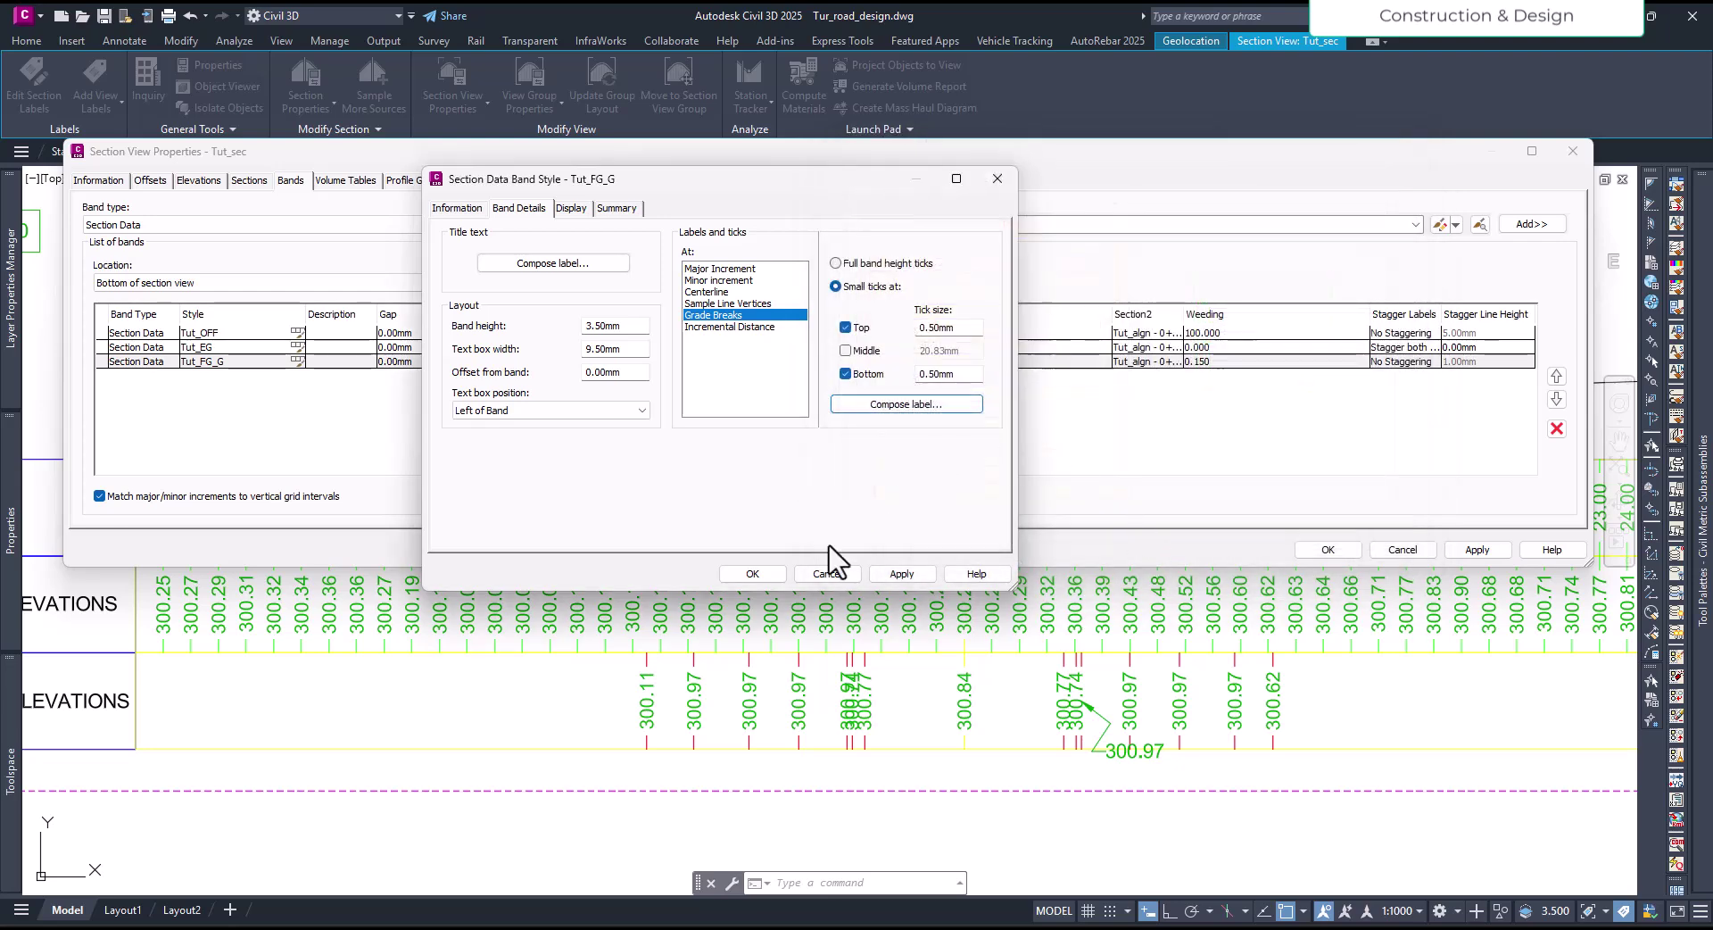
{"action": "left_click", "coordinate": [752, 574]}
{"action": "left_click", "coordinate": [718, 394]}
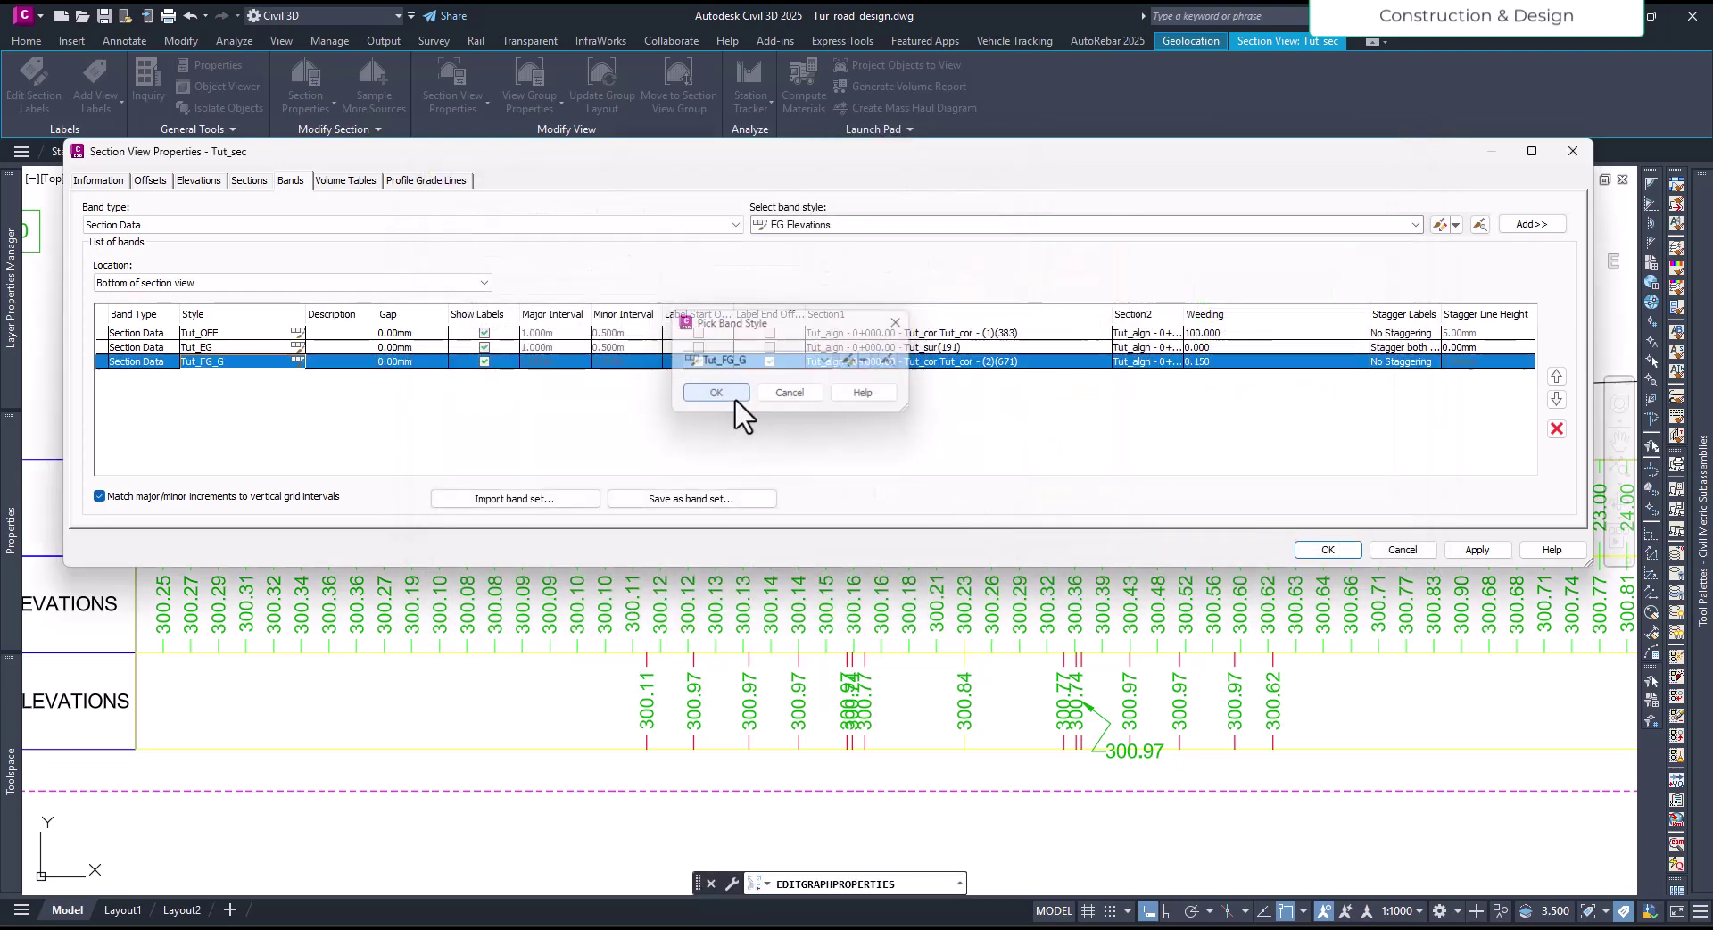
{"action": "left_click", "coordinate": [1477, 549]}
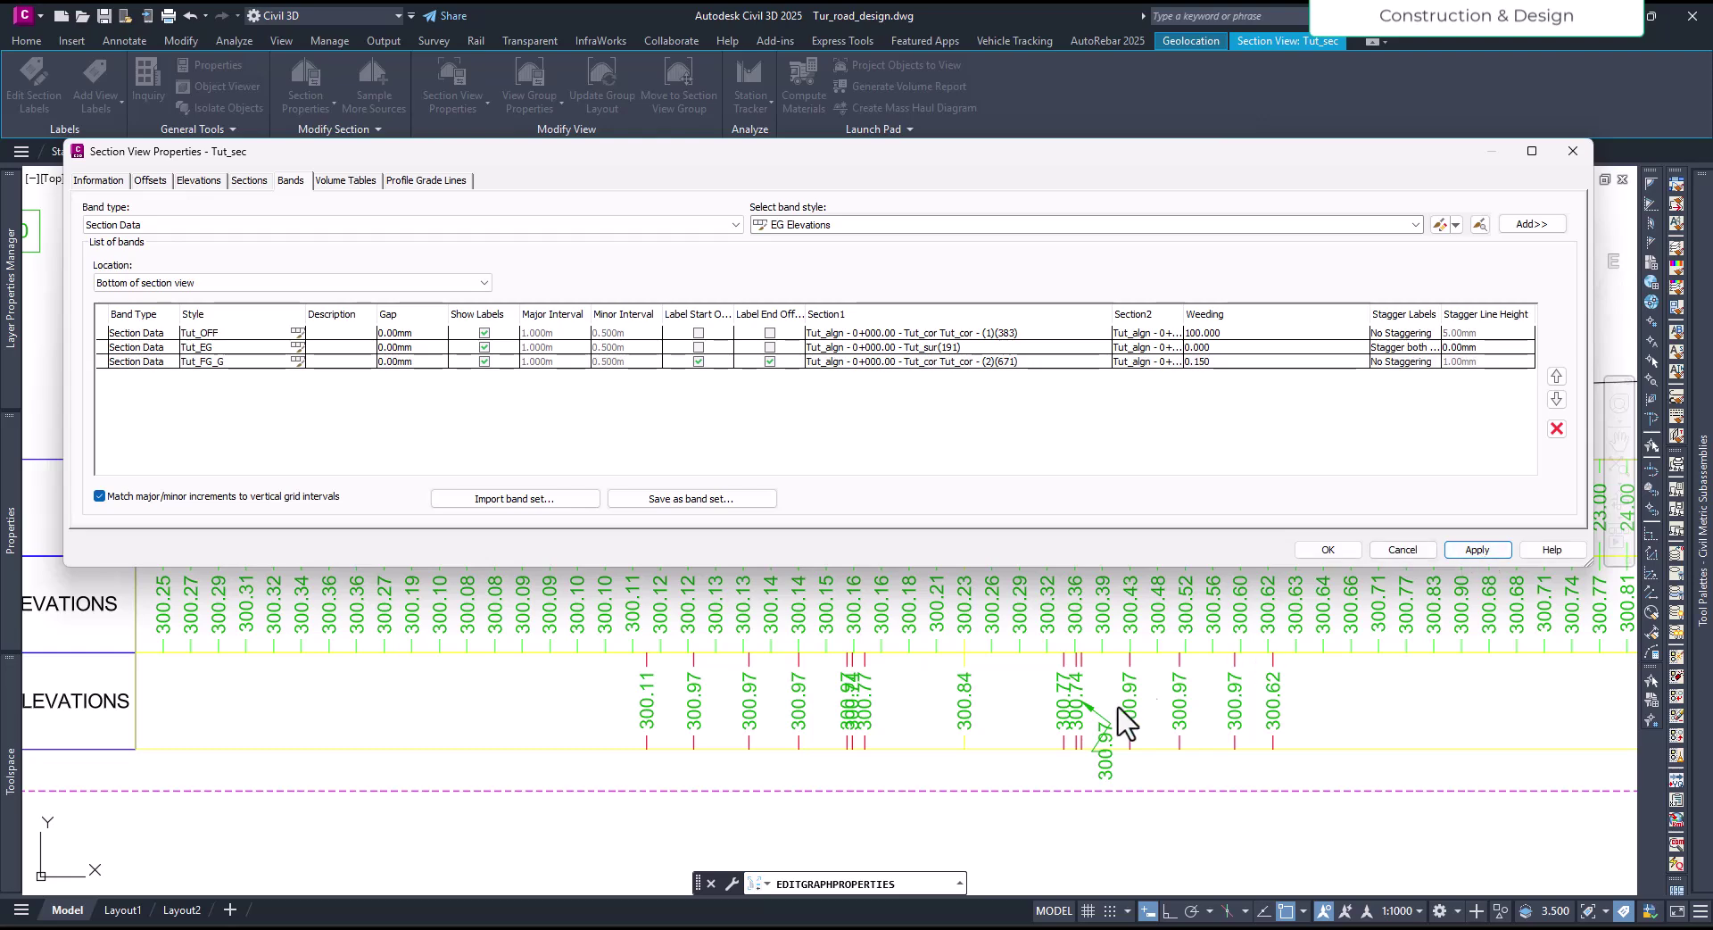
{"action": "left_click", "coordinate": [1327, 549]}
Step: Remove the extra vertex from the leader of the dragged 300.97 label at the road's right edge
{"action": "scroll", "coordinate": [1110, 696], "scroll_direction": "up", "scroll_amount": 8}
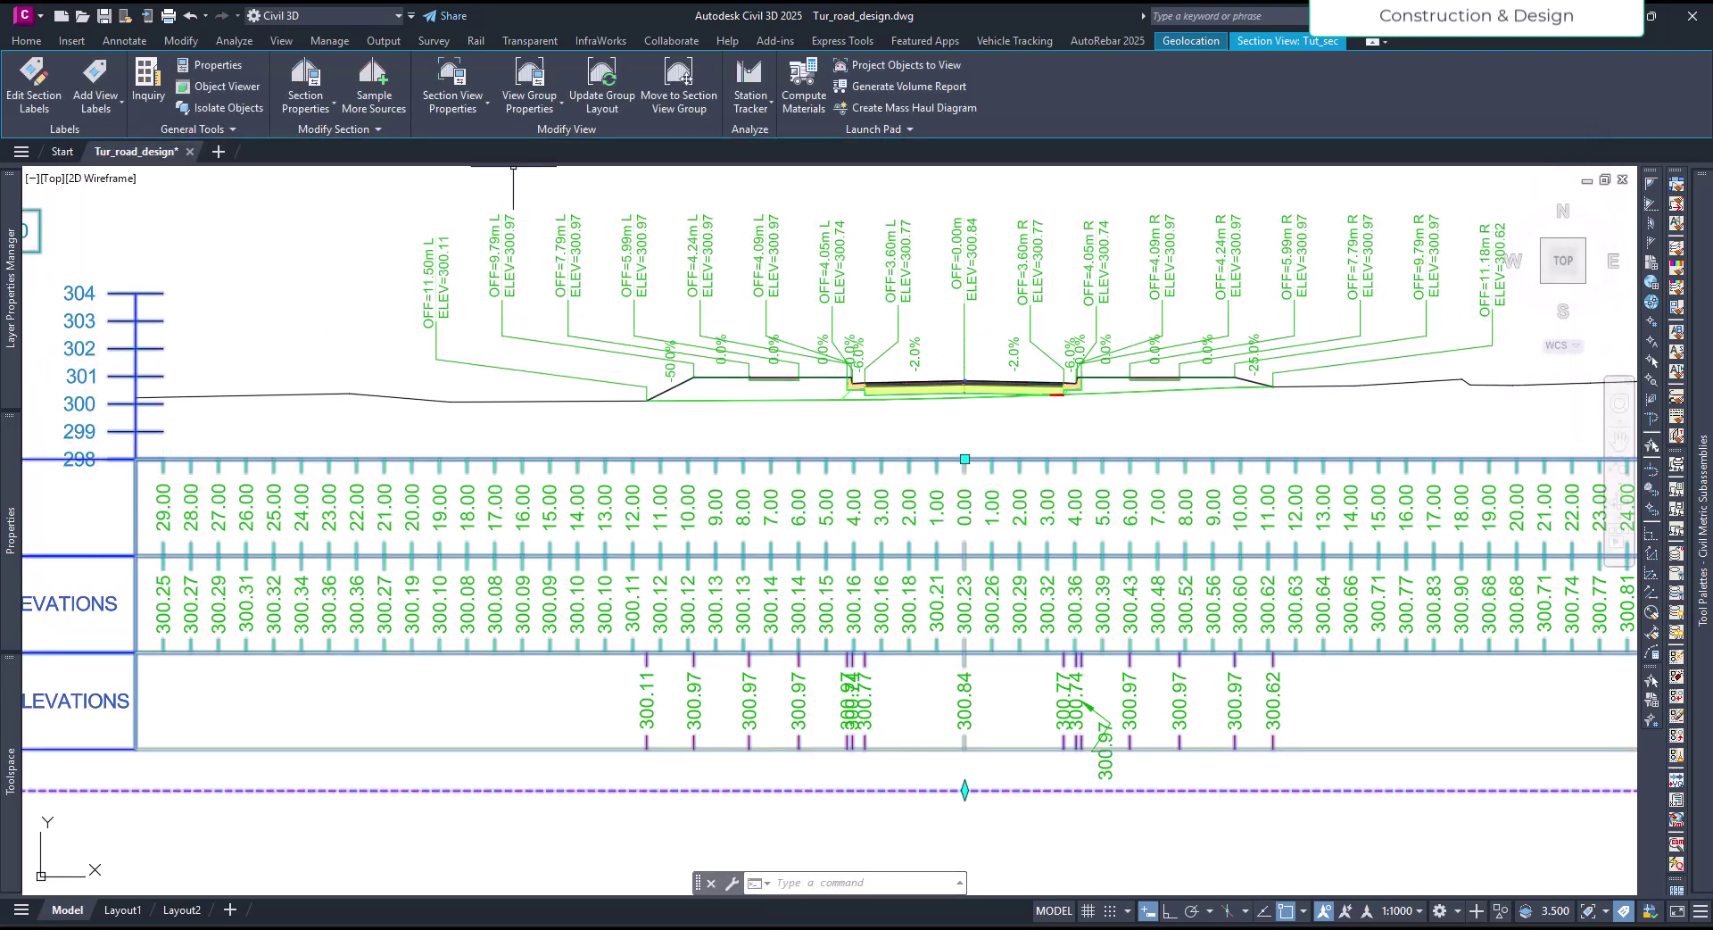
{"action": "left_click", "coordinate": [1106, 577]}
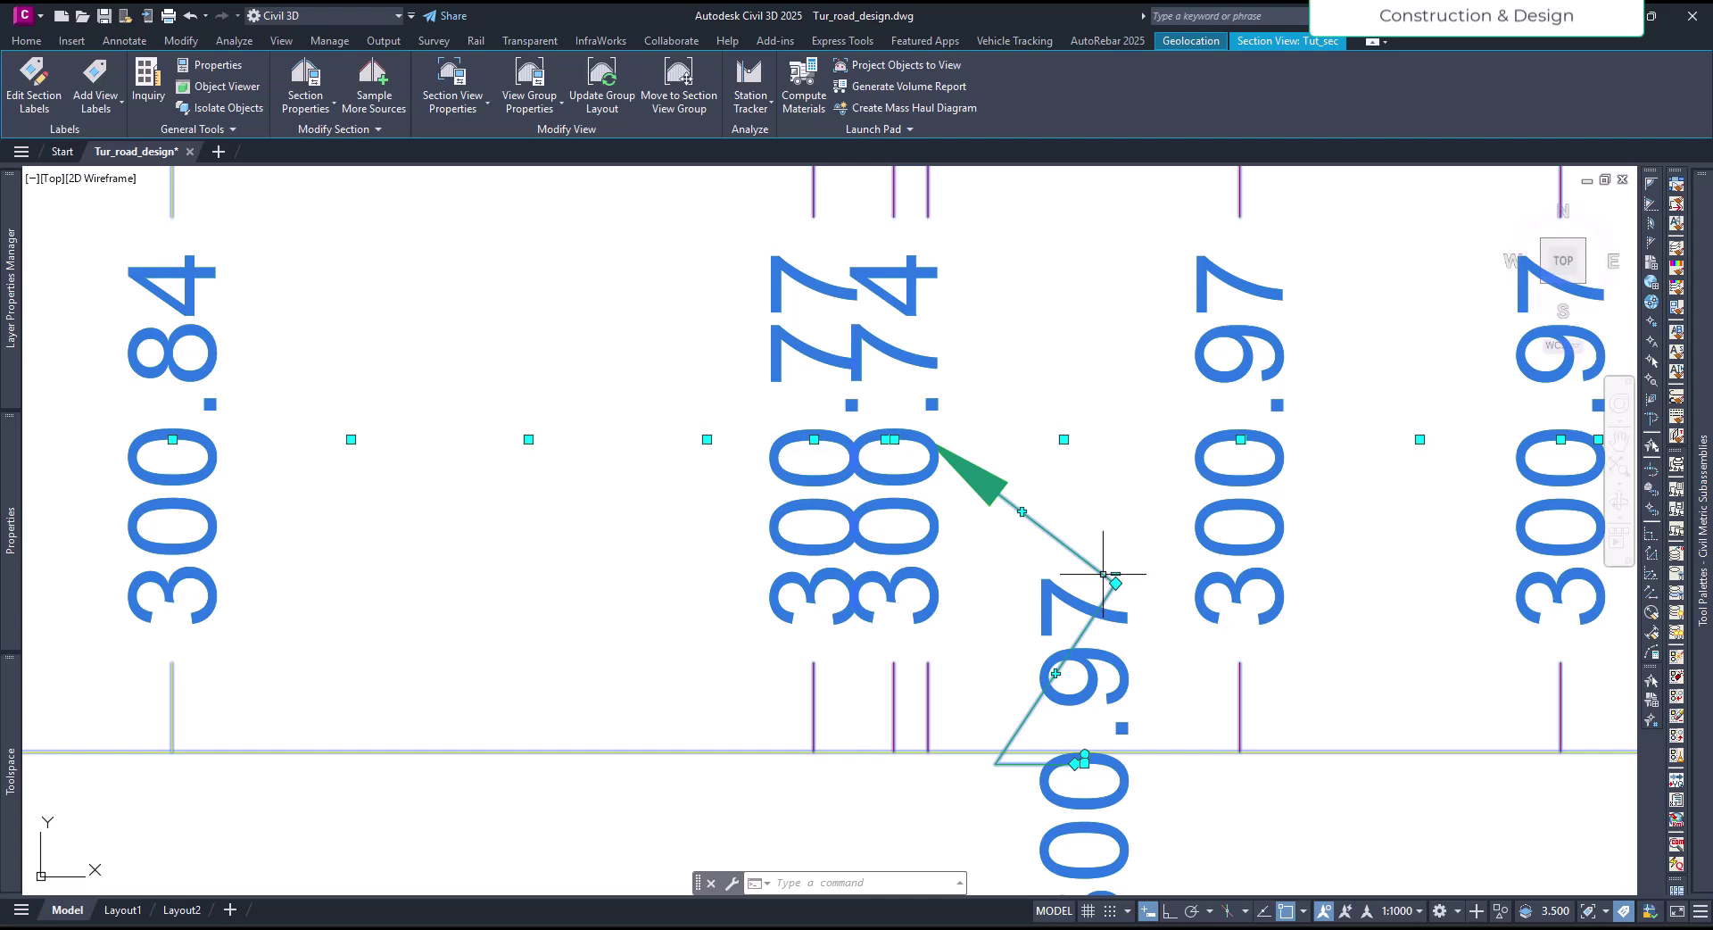
{"action": "left_click", "coordinate": [1084, 754]}
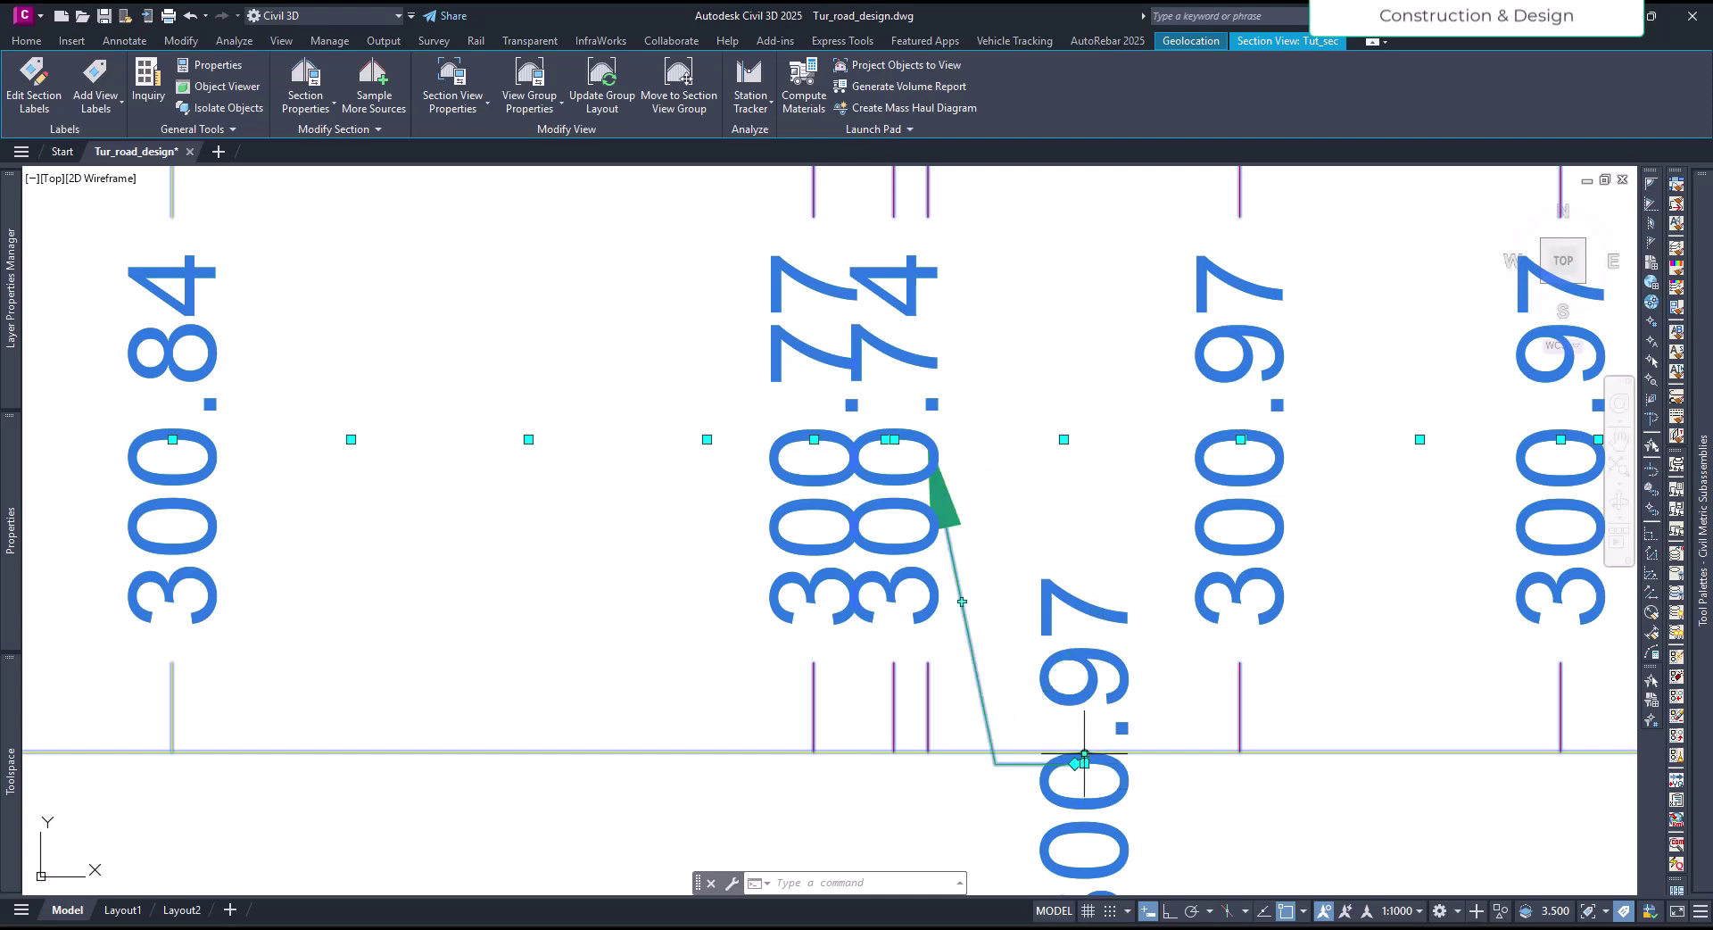
{"action": "key", "text": "Escape"}
Step: Move the dragged 300.97 label up and slightly outward so most of it sits inside the proposed elevations band
{"action": "scroll", "coordinate": [1079, 552], "scroll_direction": "down", "scroll_amount": 5}
{"action": "left_click", "coordinate": [1080, 564]}
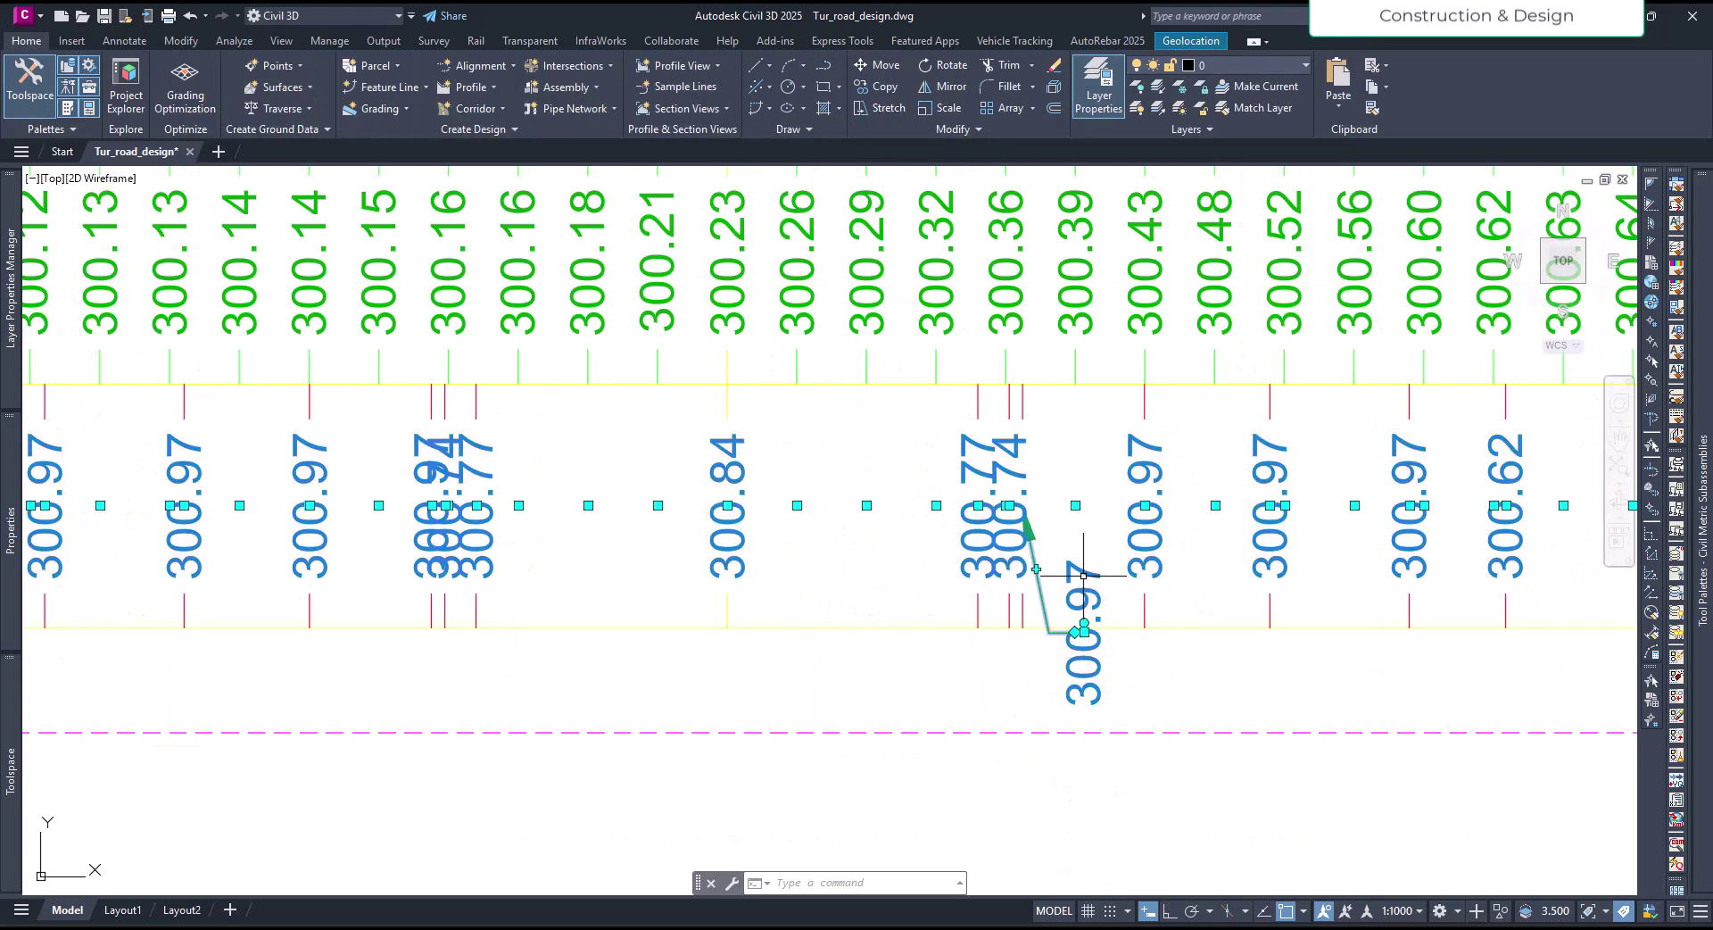
{"action": "left_click", "coordinate": [1085, 632]}
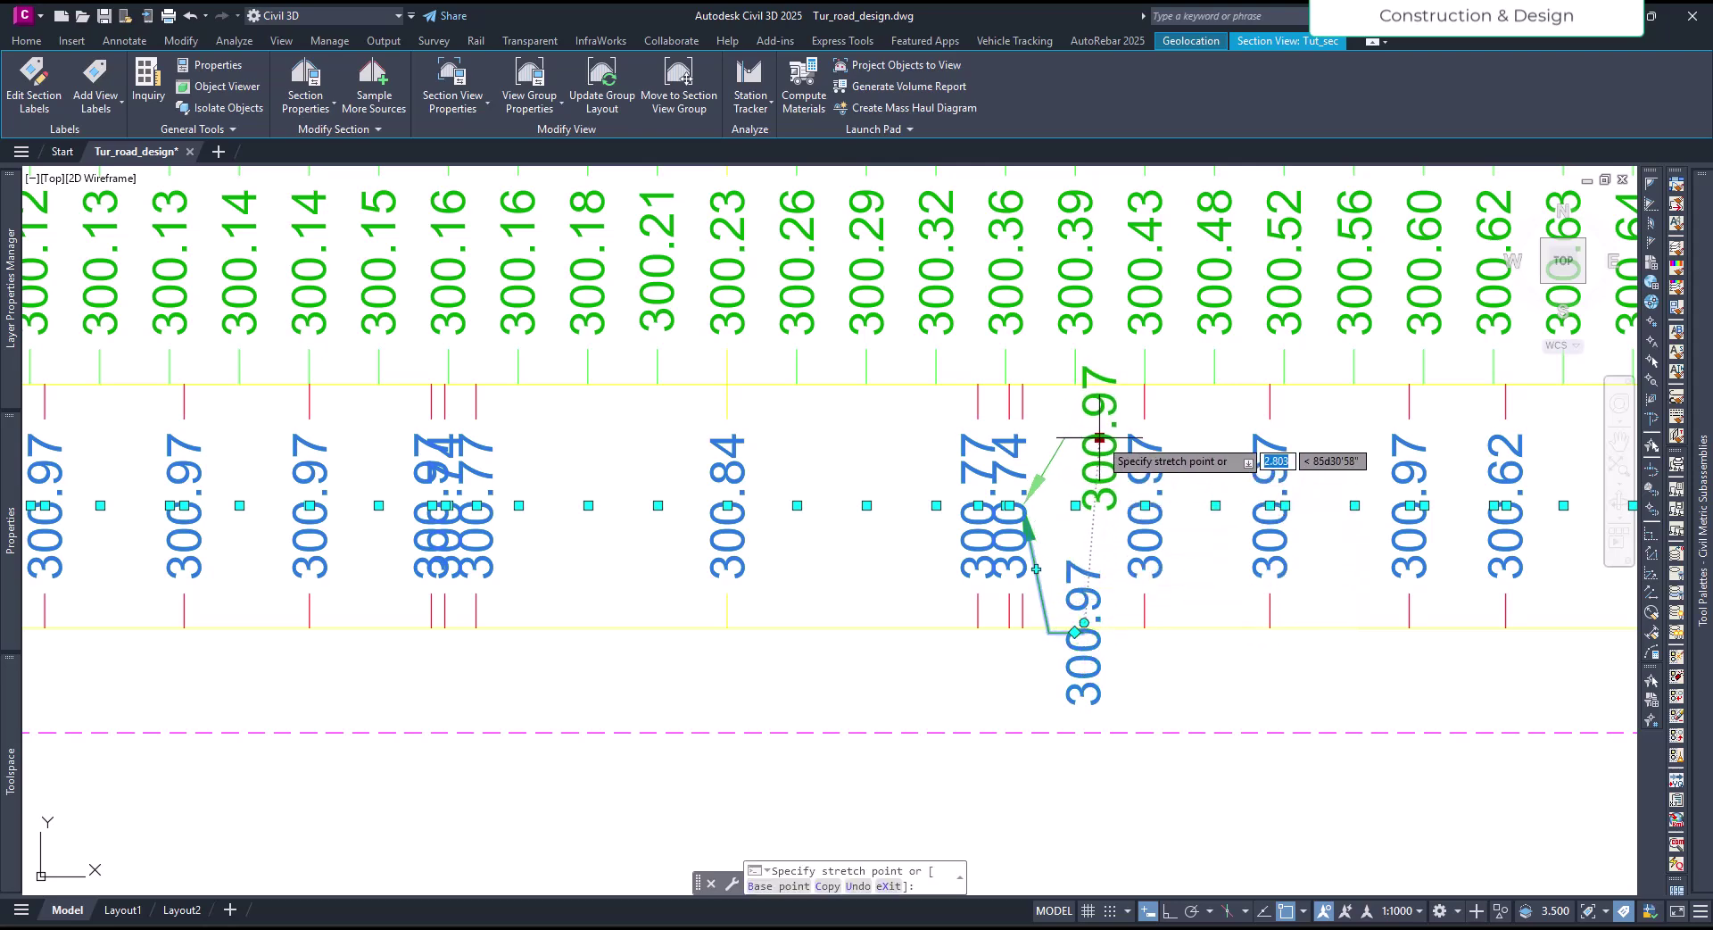
{"action": "left_click", "coordinate": [1099, 568]}
{"action": "left_click", "coordinate": [1100, 567]}
{"action": "key", "text": "Escape"}
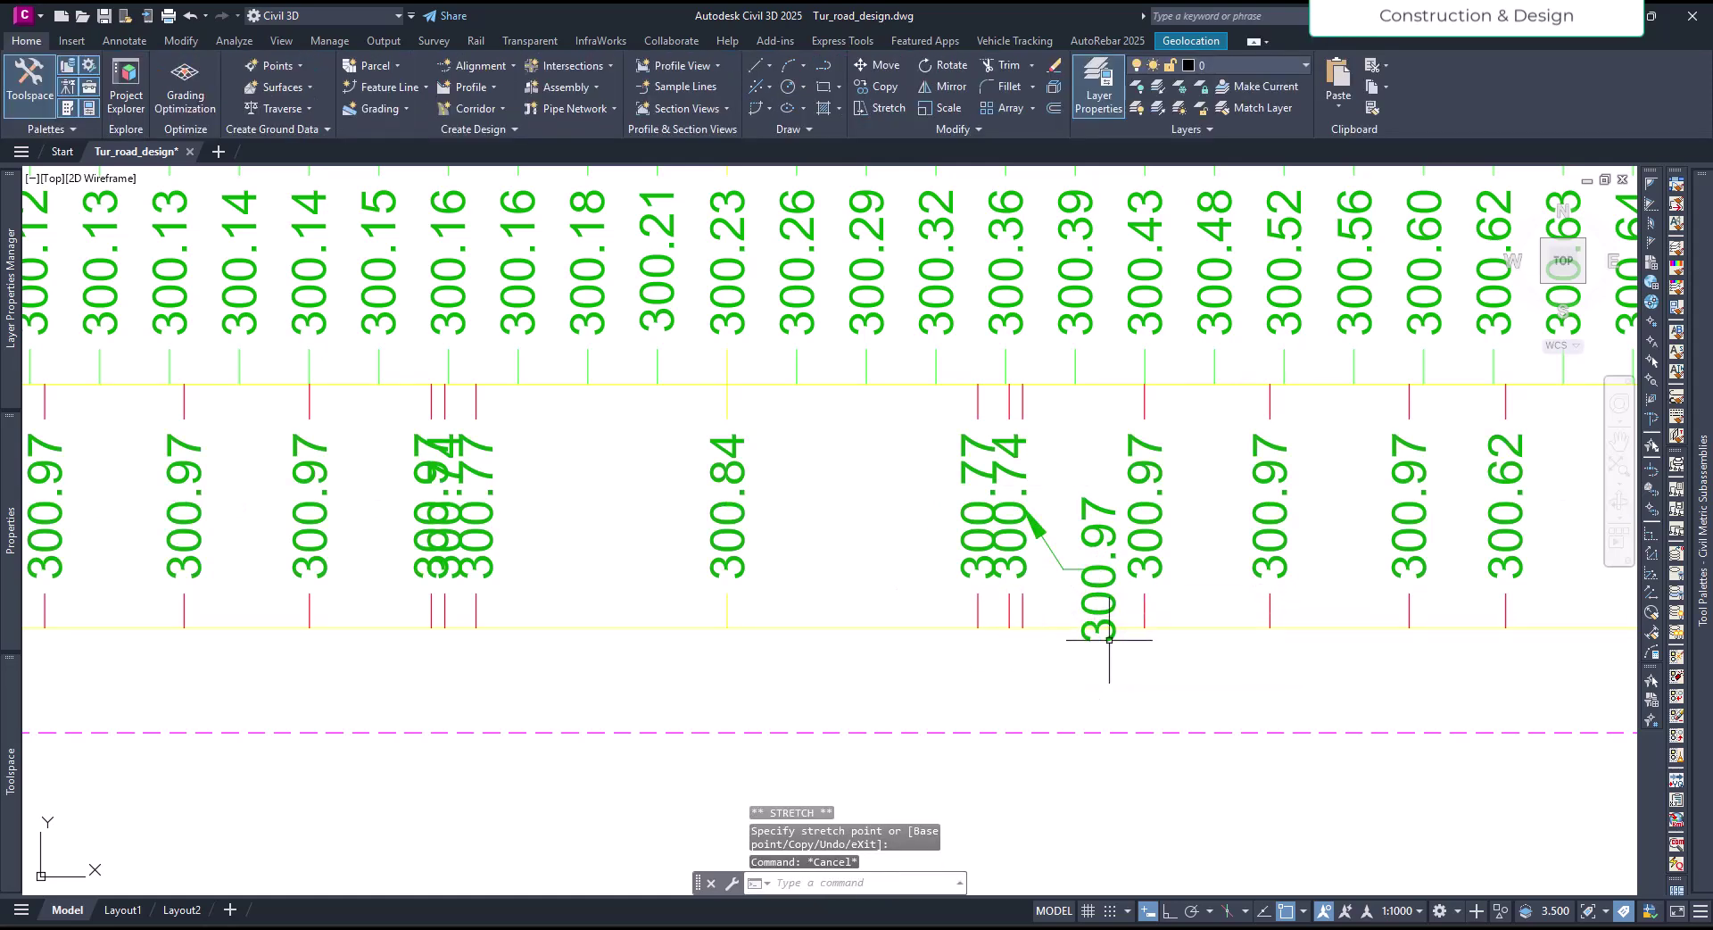
Step: Leave the section view group properties and open the style choice of the Tut_OFF band in the section view properties
{"action": "scroll", "coordinate": [1096, 640], "scroll_direction": "down", "scroll_amount": 2}
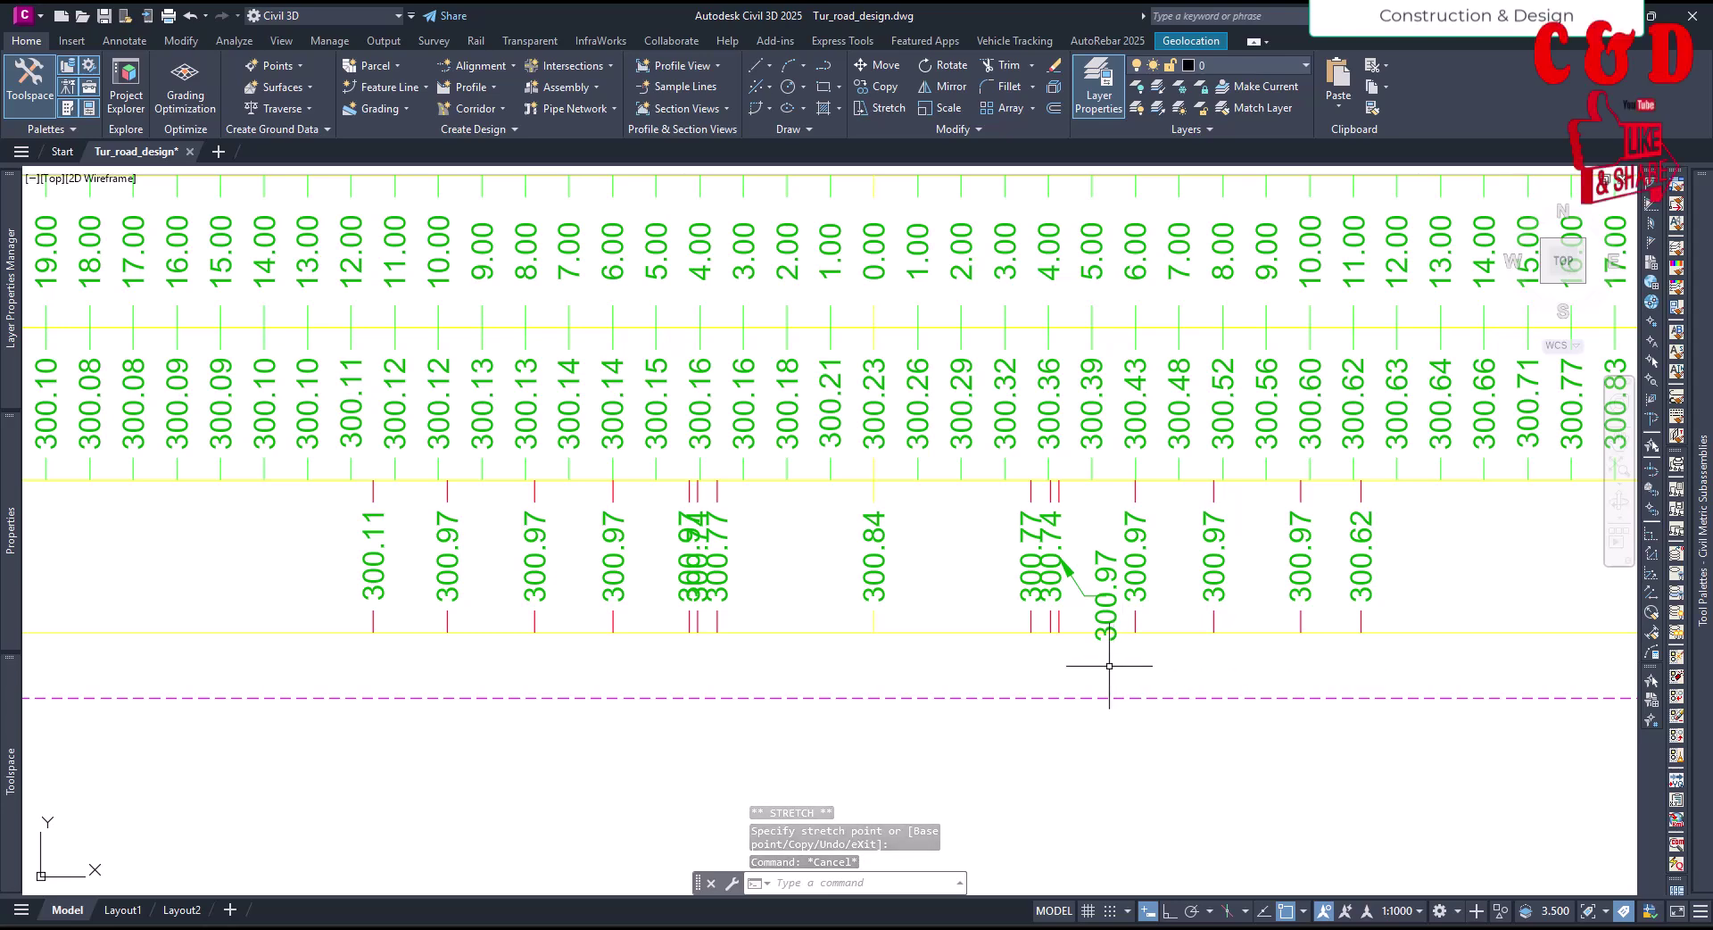
{"action": "middle_click_drag", "start_coordinate": [1109, 666], "coordinate": [1169, 741]}
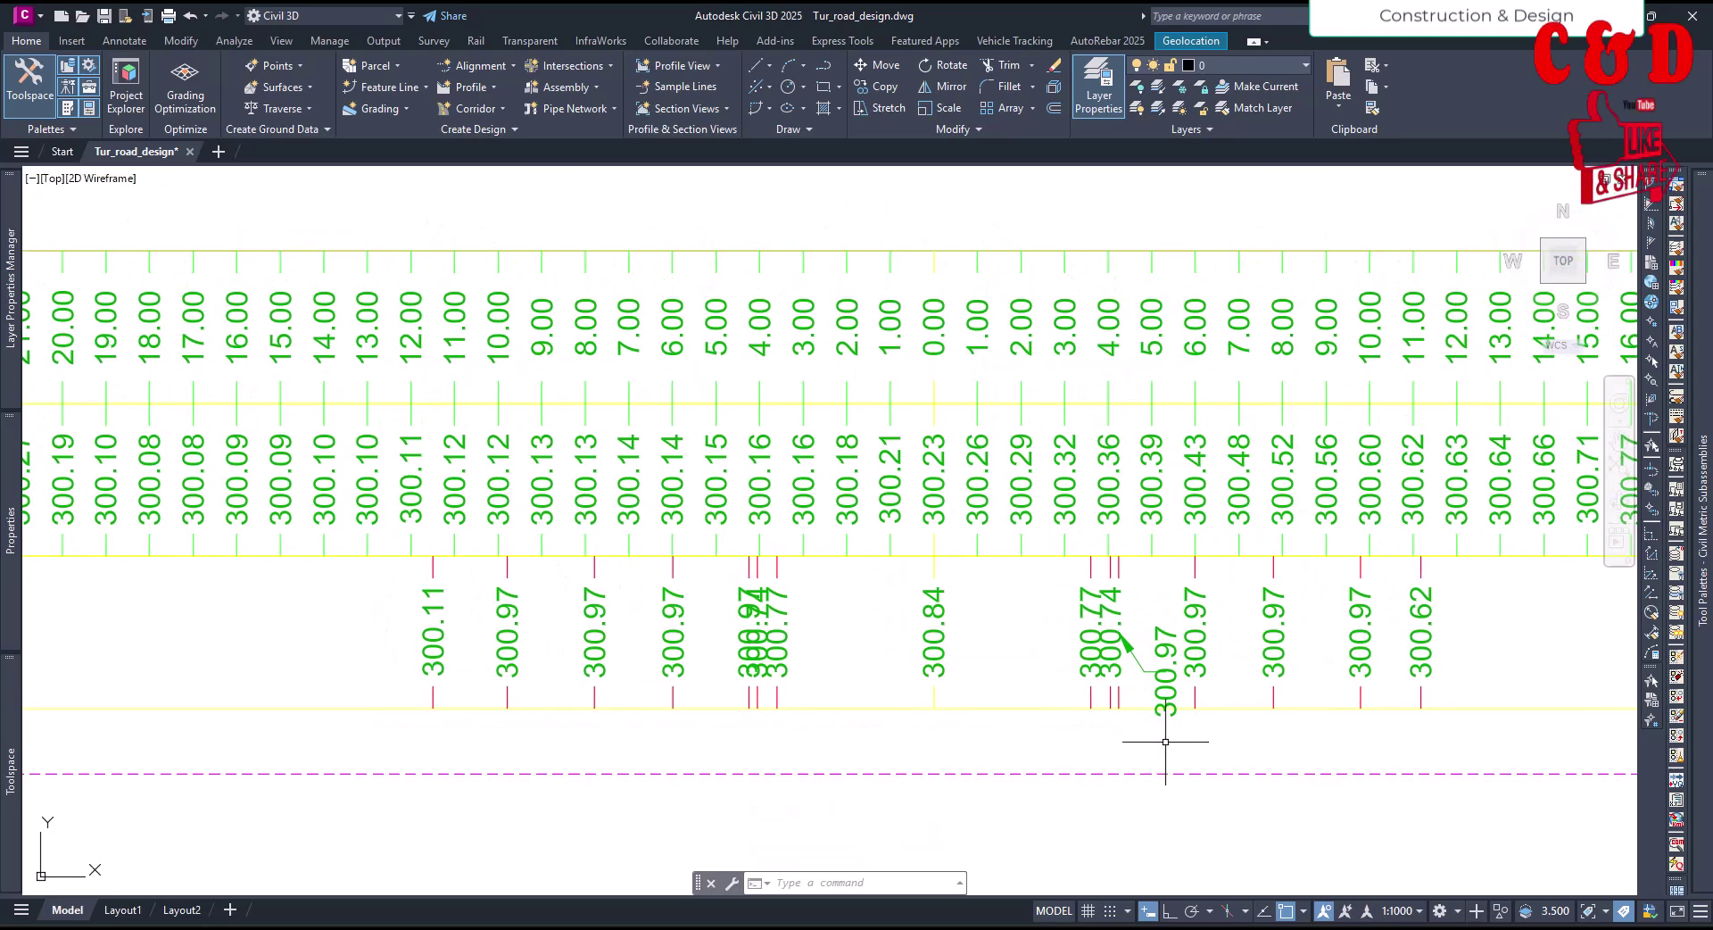
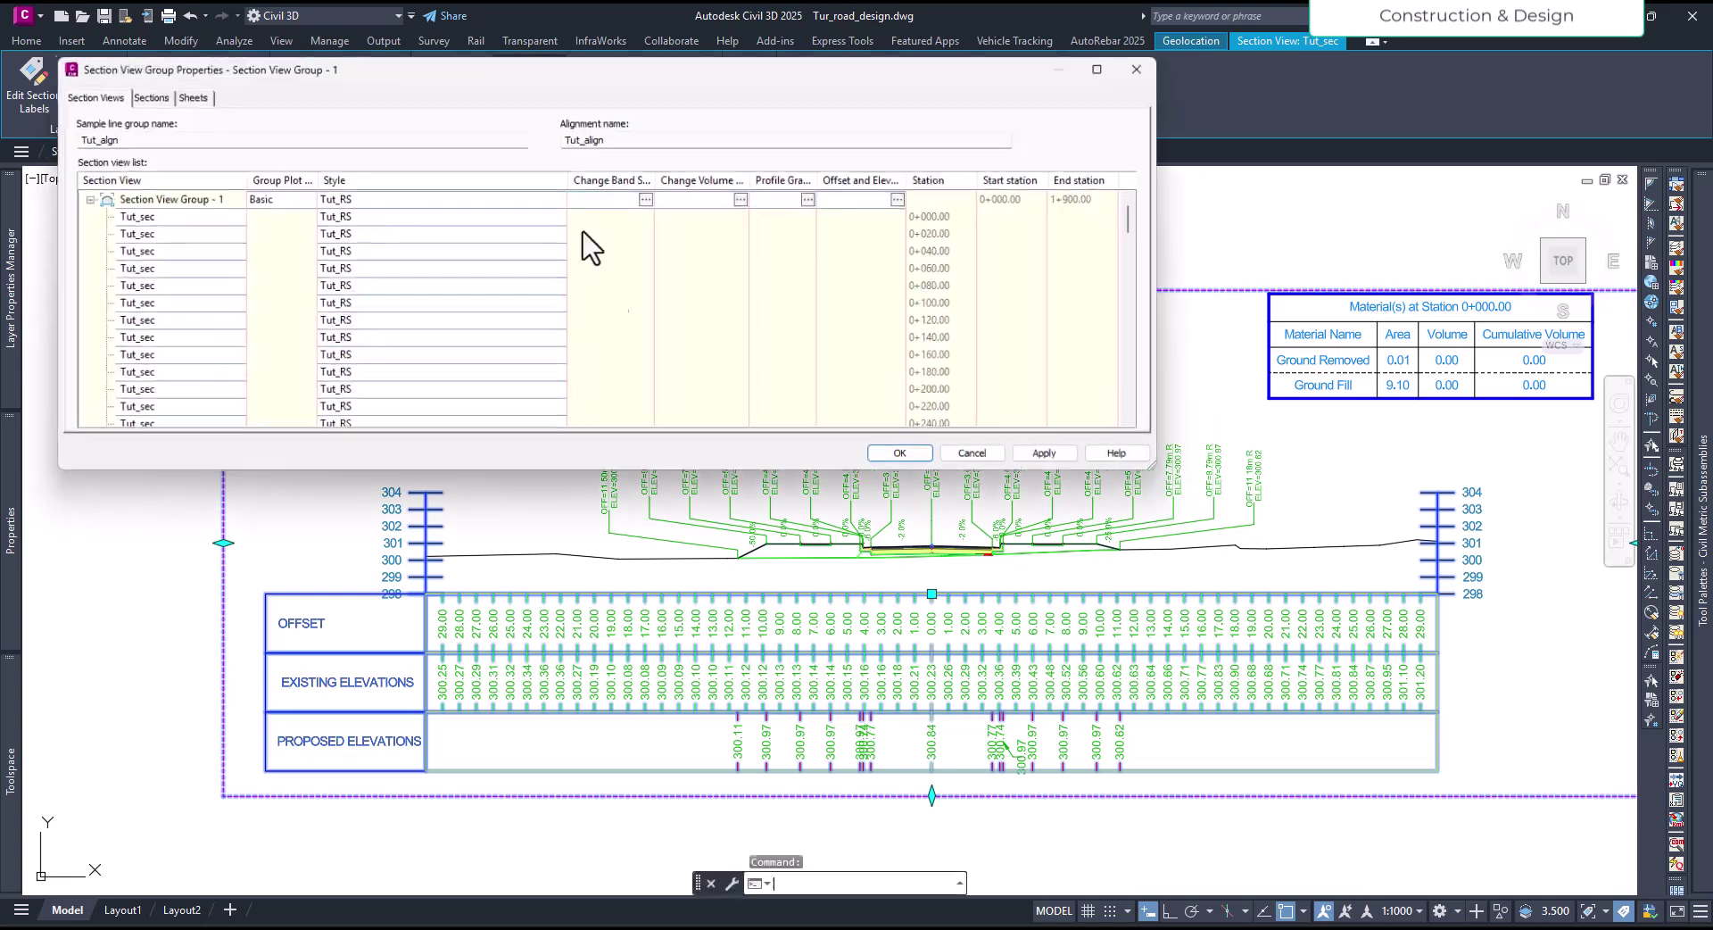
{"action": "left_click", "coordinate": [995, 459]}
{"action": "left_click", "coordinate": [466, 84]}
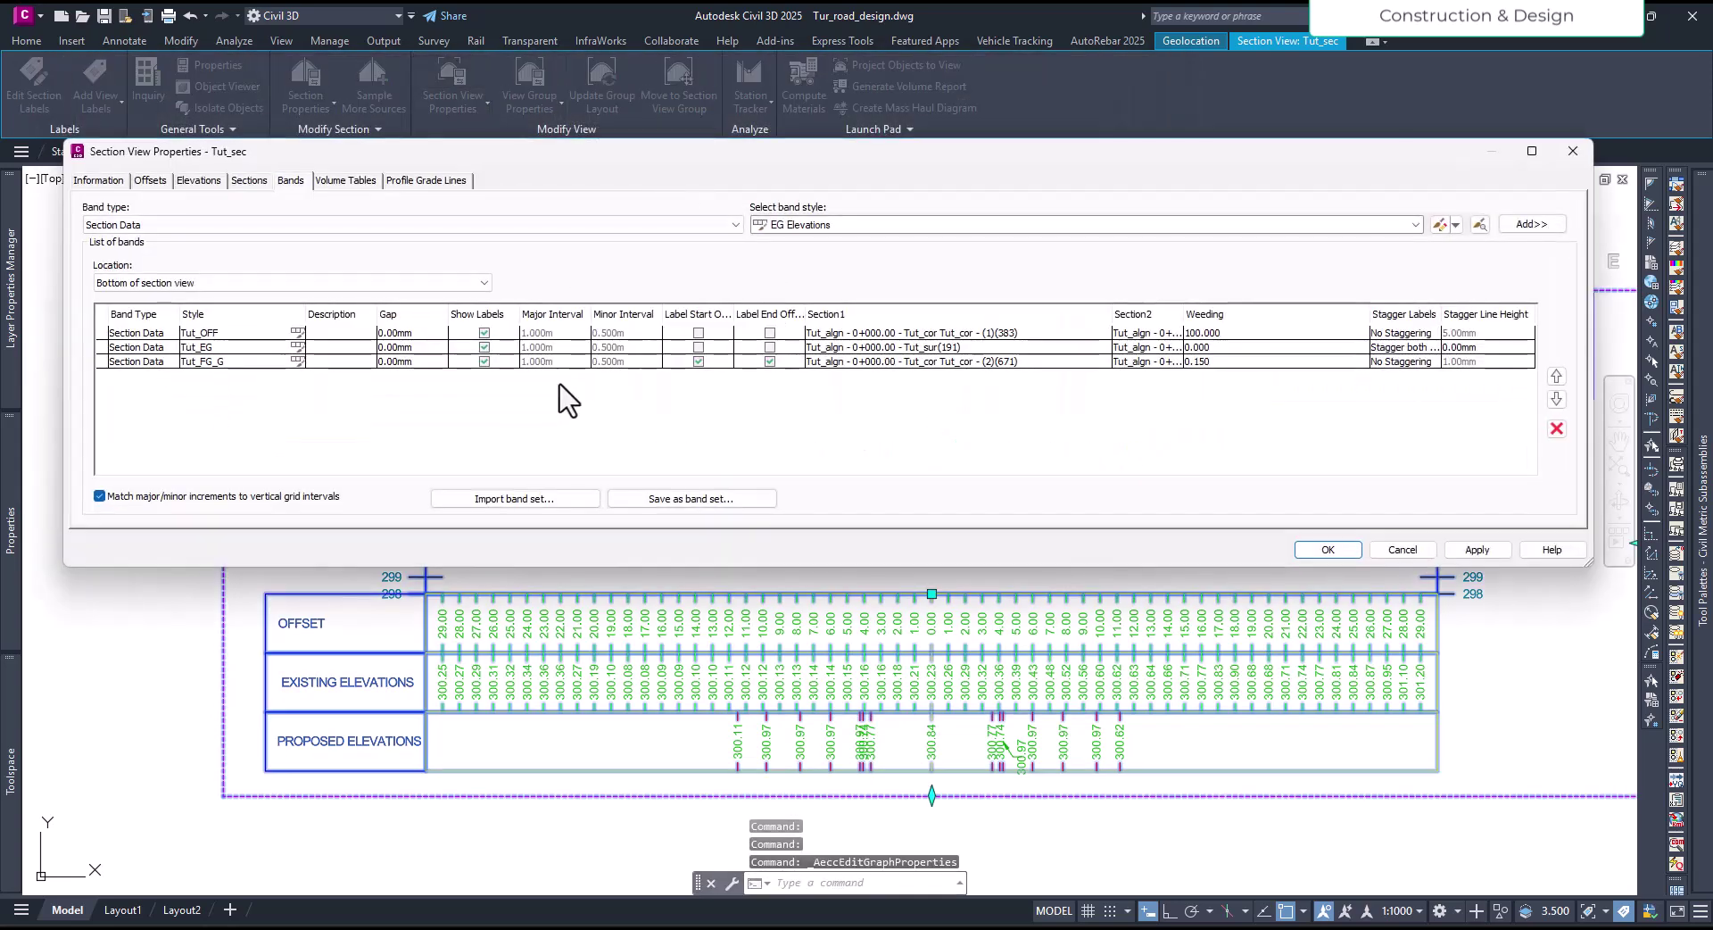
{"action": "left_click", "coordinate": [298, 333]}
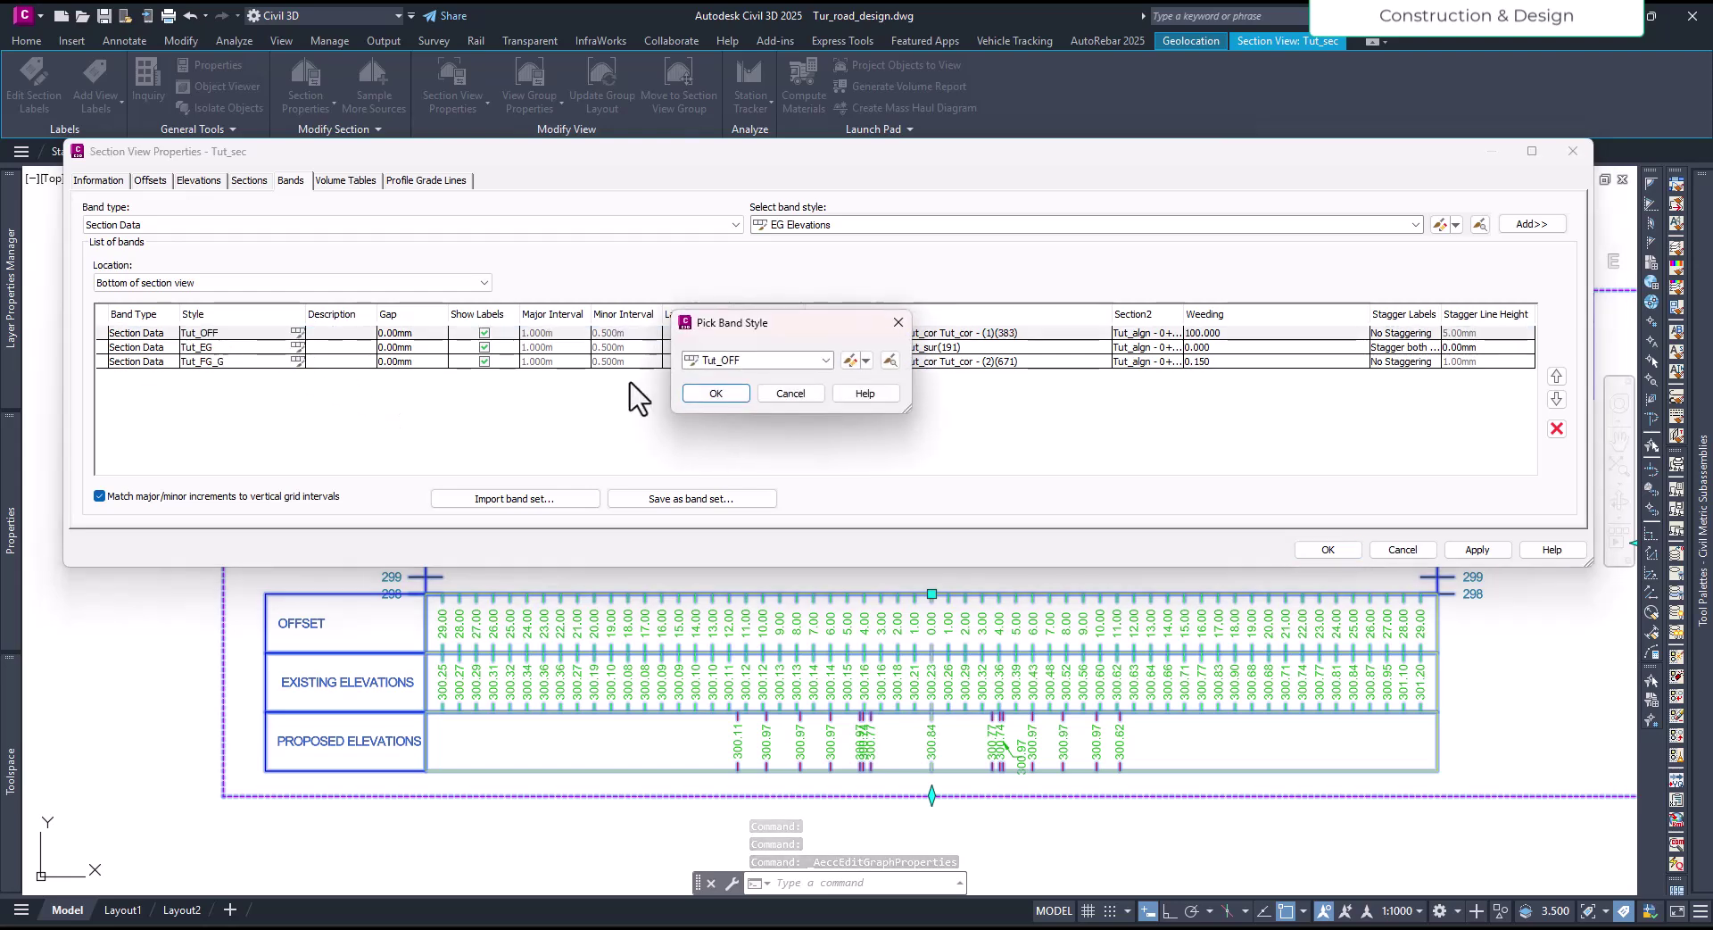
Step: Copy the Tut_FG_G band style for the offset band and name the copy Tut_OFF_G
{"action": "left_click", "coordinate": [825, 360]}
{"action": "left_click", "coordinate": [760, 514]}
{"action": "left_click", "coordinate": [865, 361]}
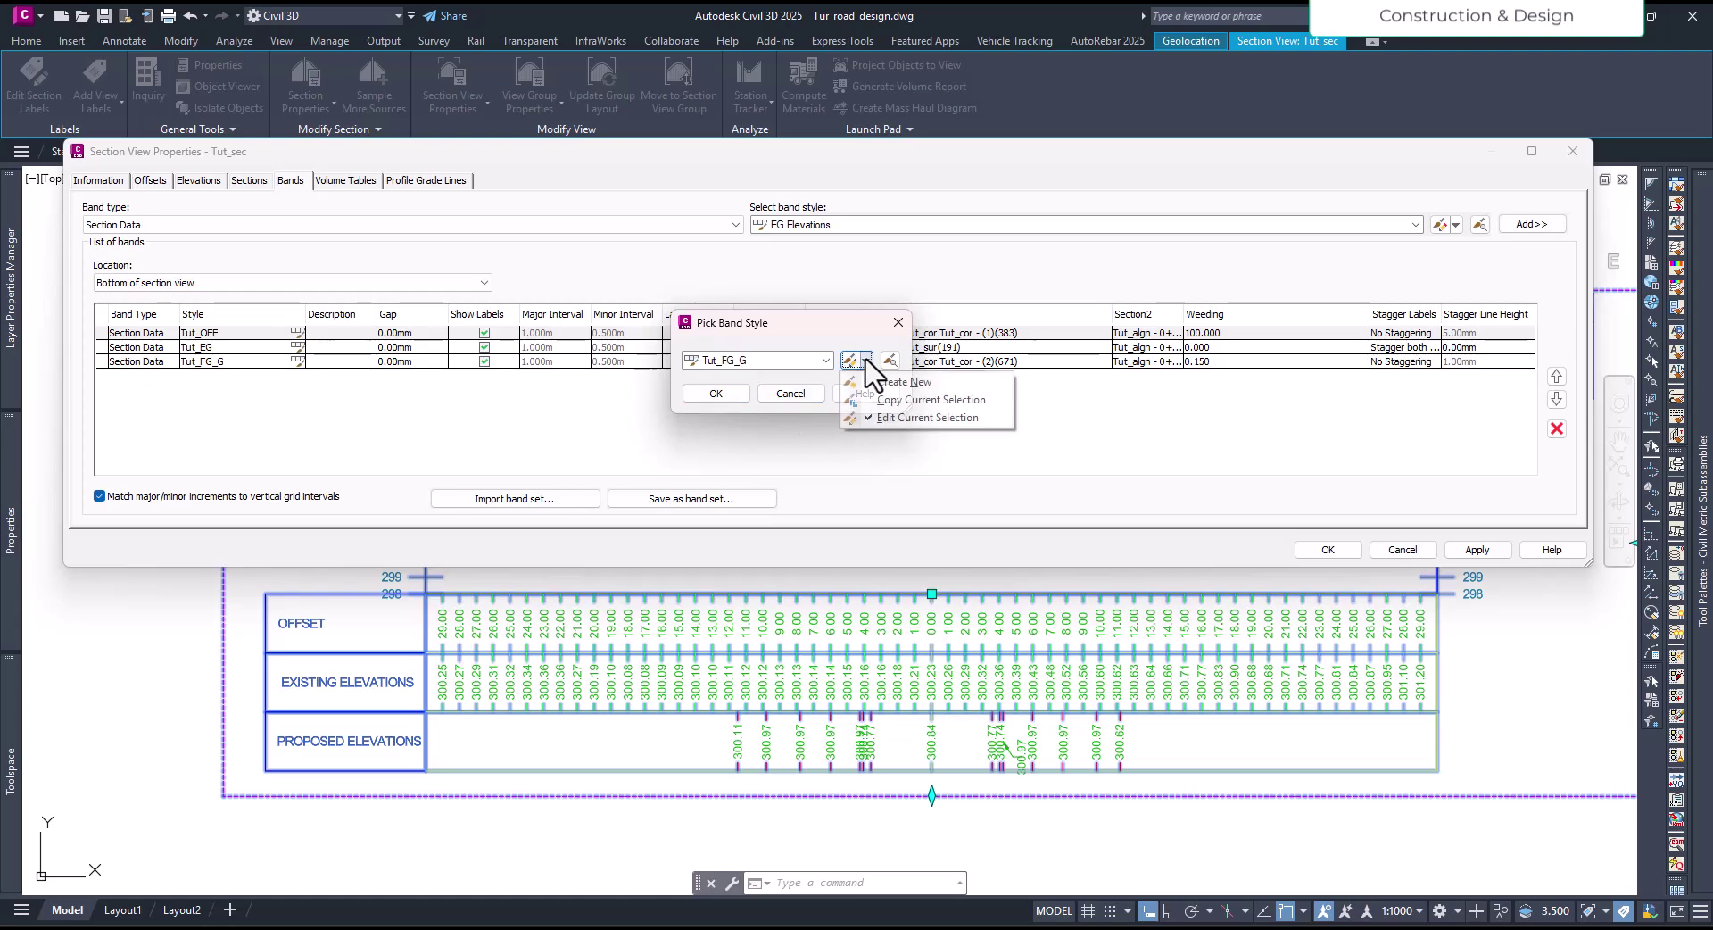
{"action": "left_click", "coordinate": [904, 401]}
{"action": "left_click", "coordinate": [526, 252]}
{"action": "left_click_drag", "start_coordinate": [528, 255], "coordinate": [493, 252]}
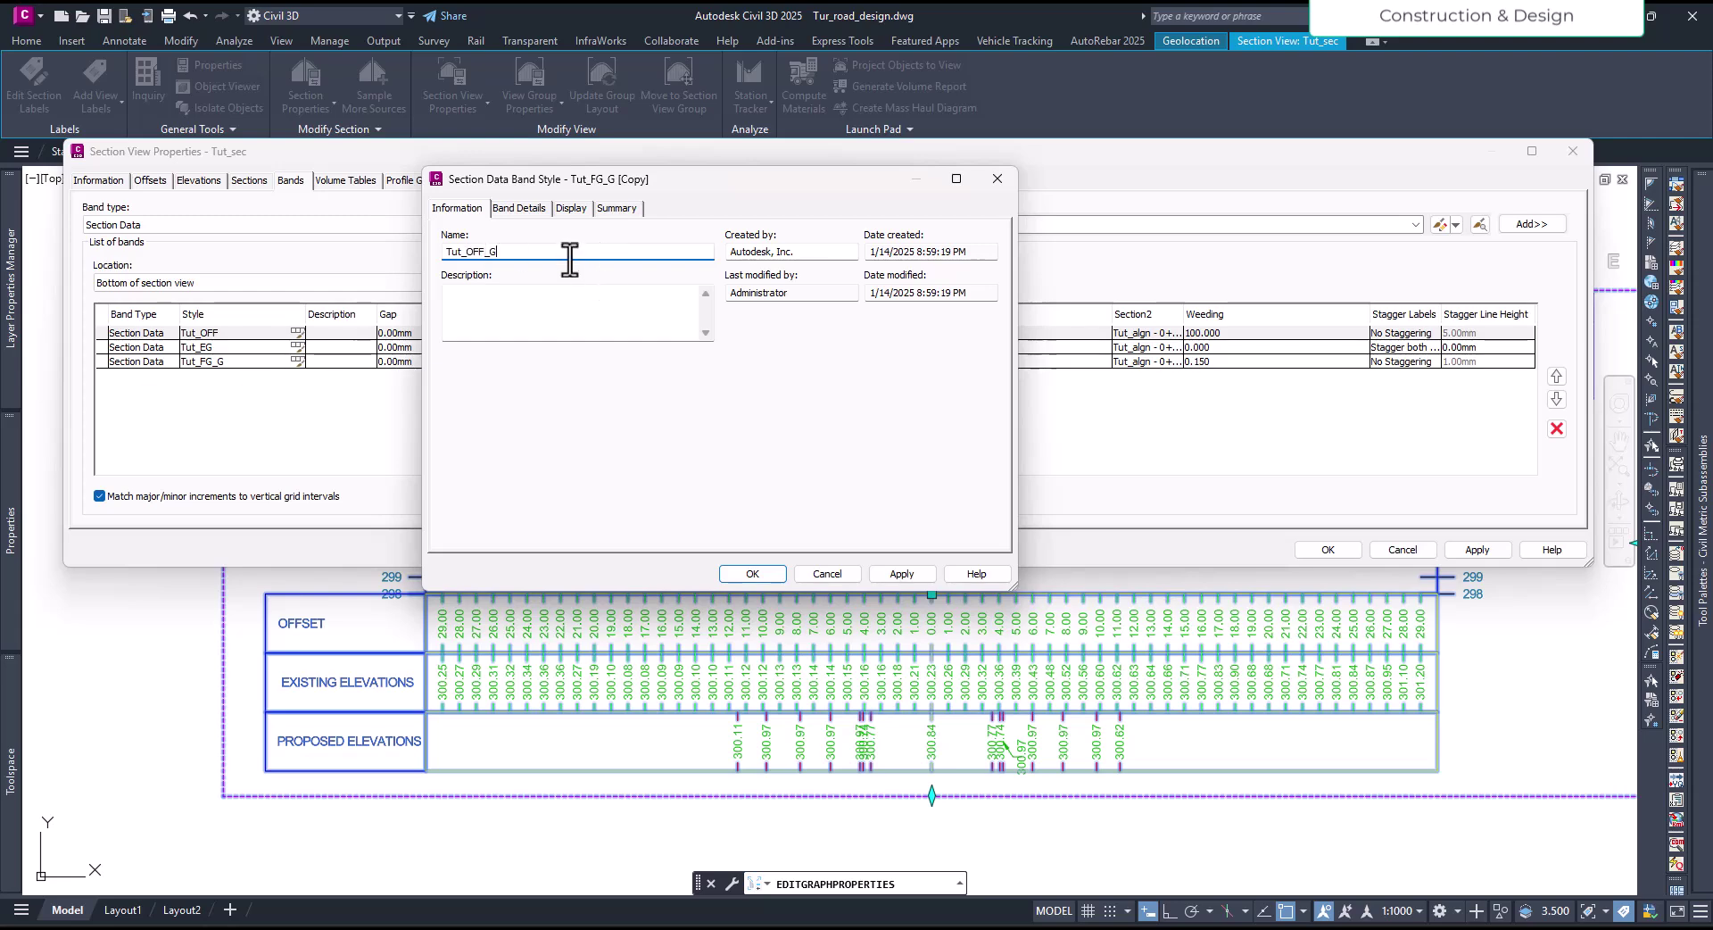
Step: Open the text contents of the Grade Breaks label in the Tut_OFF_G band style
{"action": "left_click", "coordinate": [534, 209]}
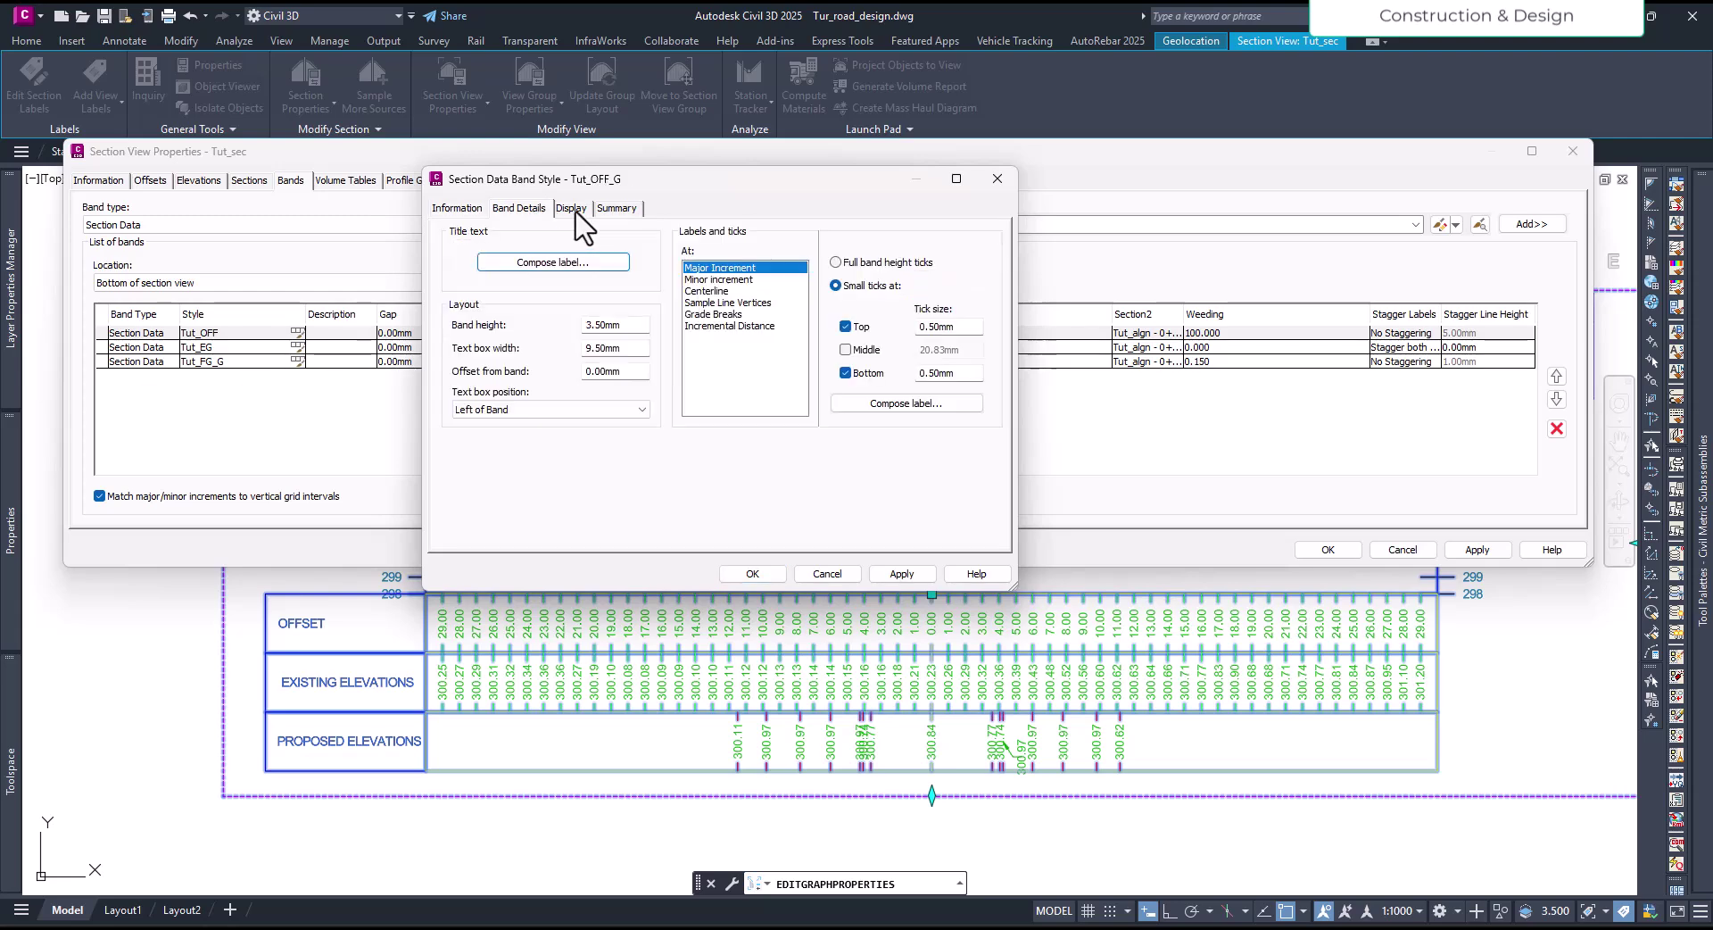
{"action": "left_click", "coordinate": [720, 314]}
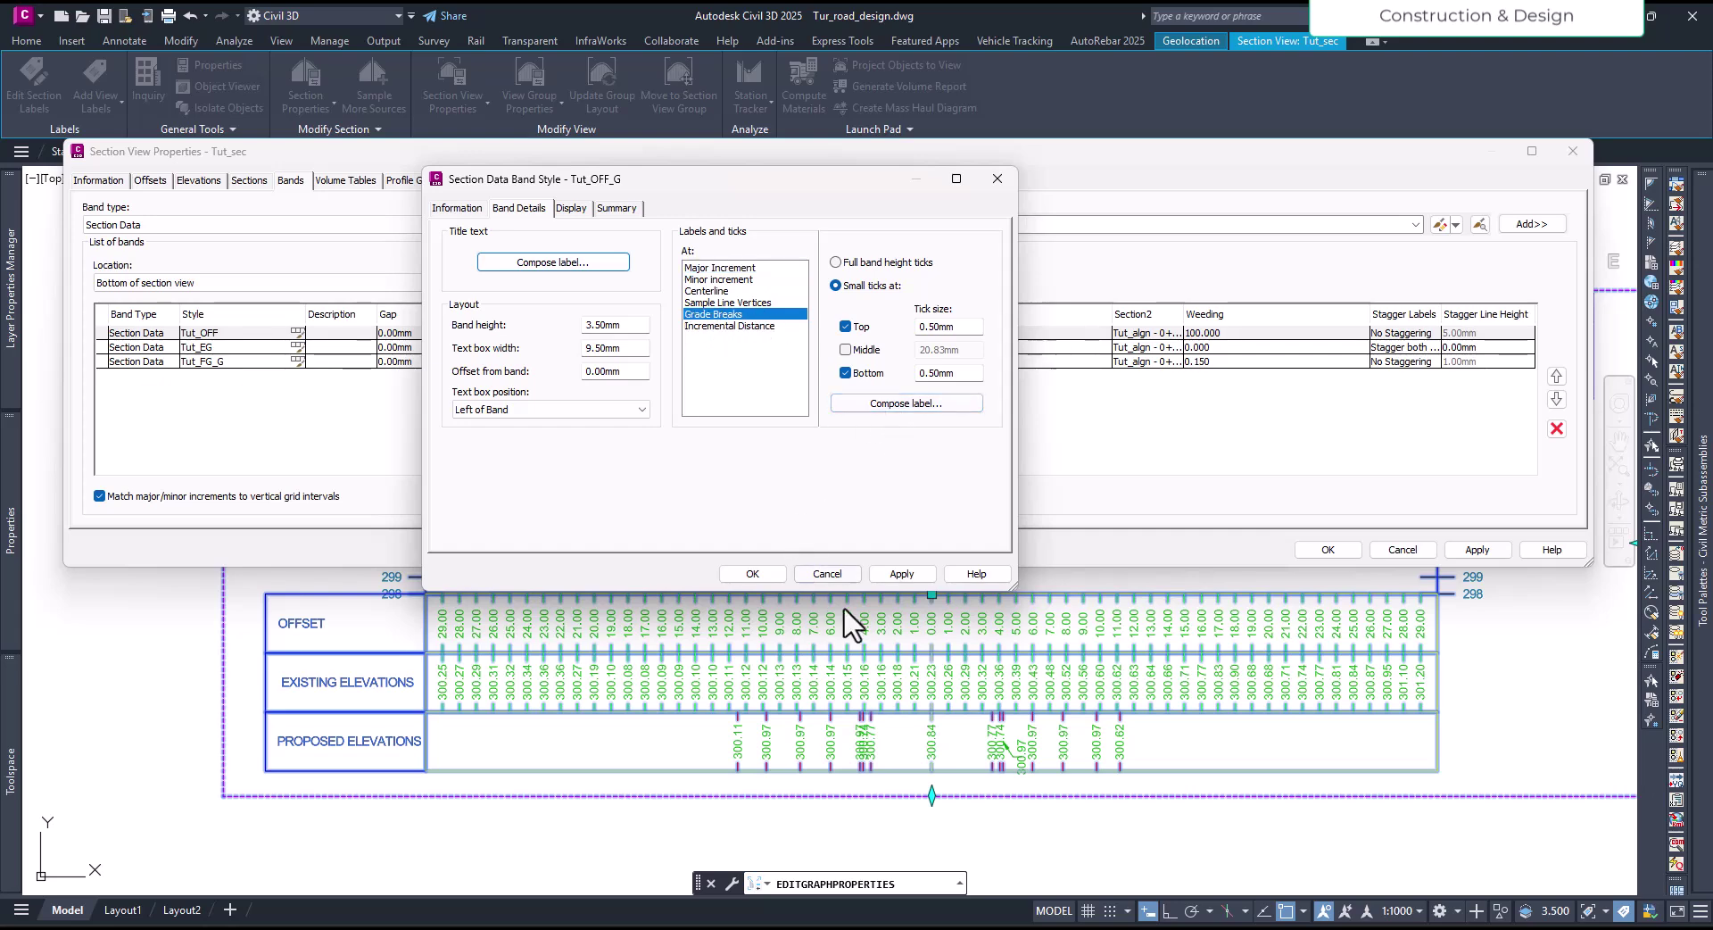
{"action": "left_click", "coordinate": [907, 406]}
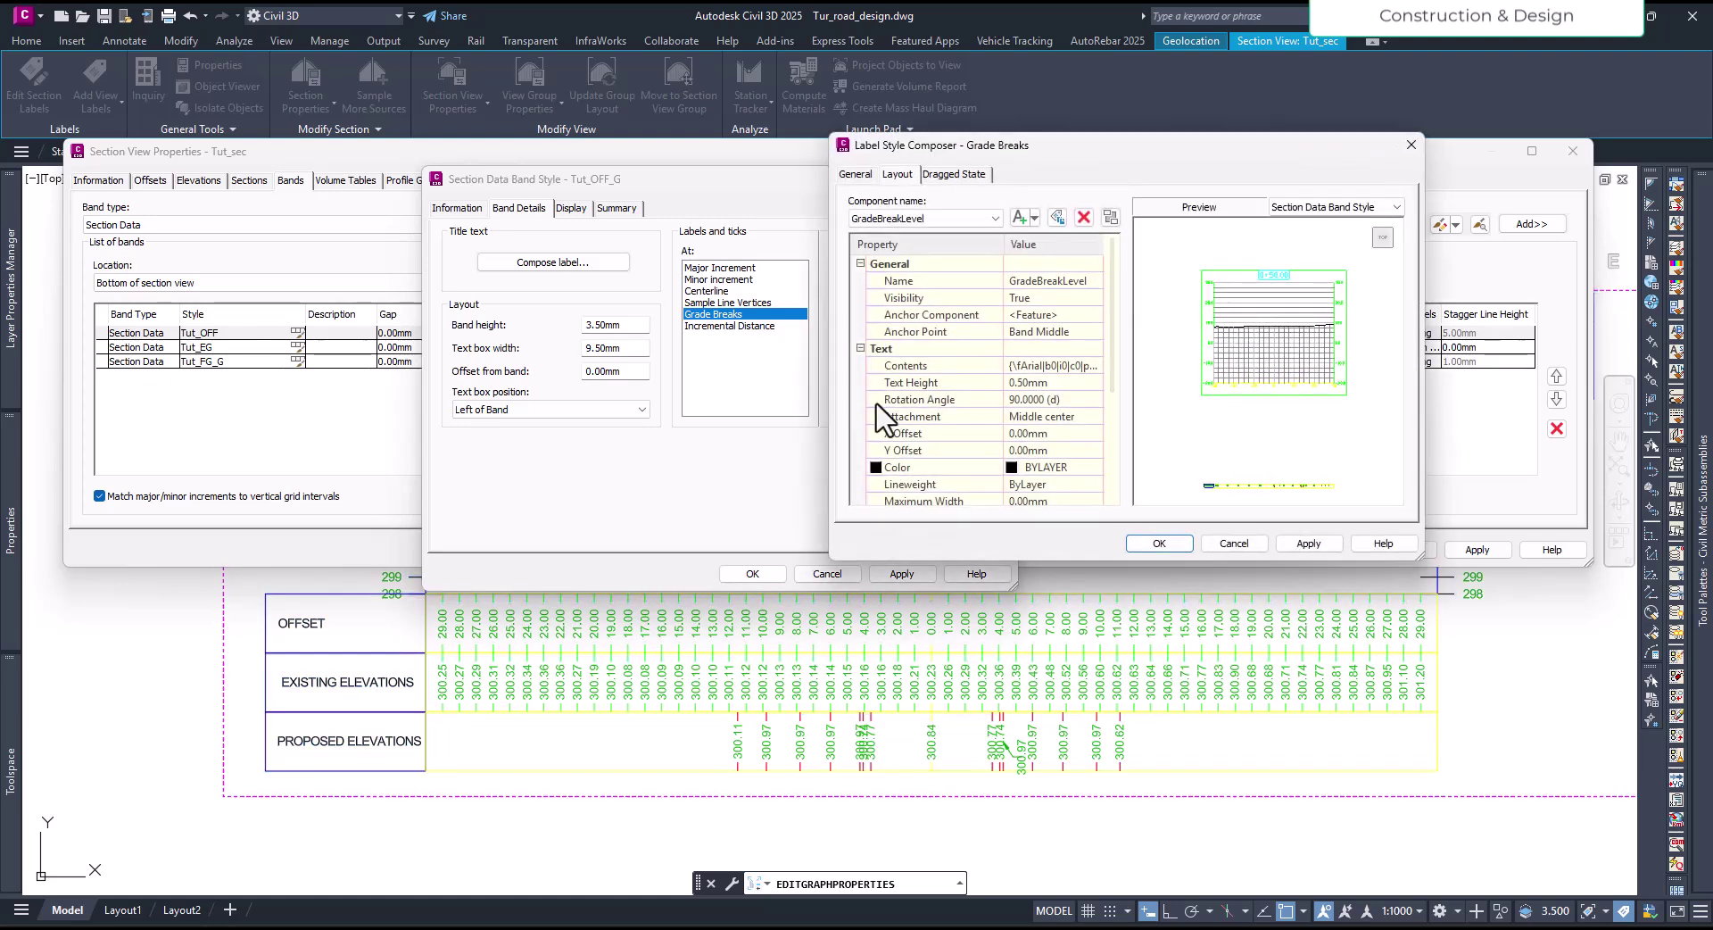
{"action": "left_click", "coordinate": [1092, 366]}
{"action": "left_click", "coordinate": [1096, 366]}
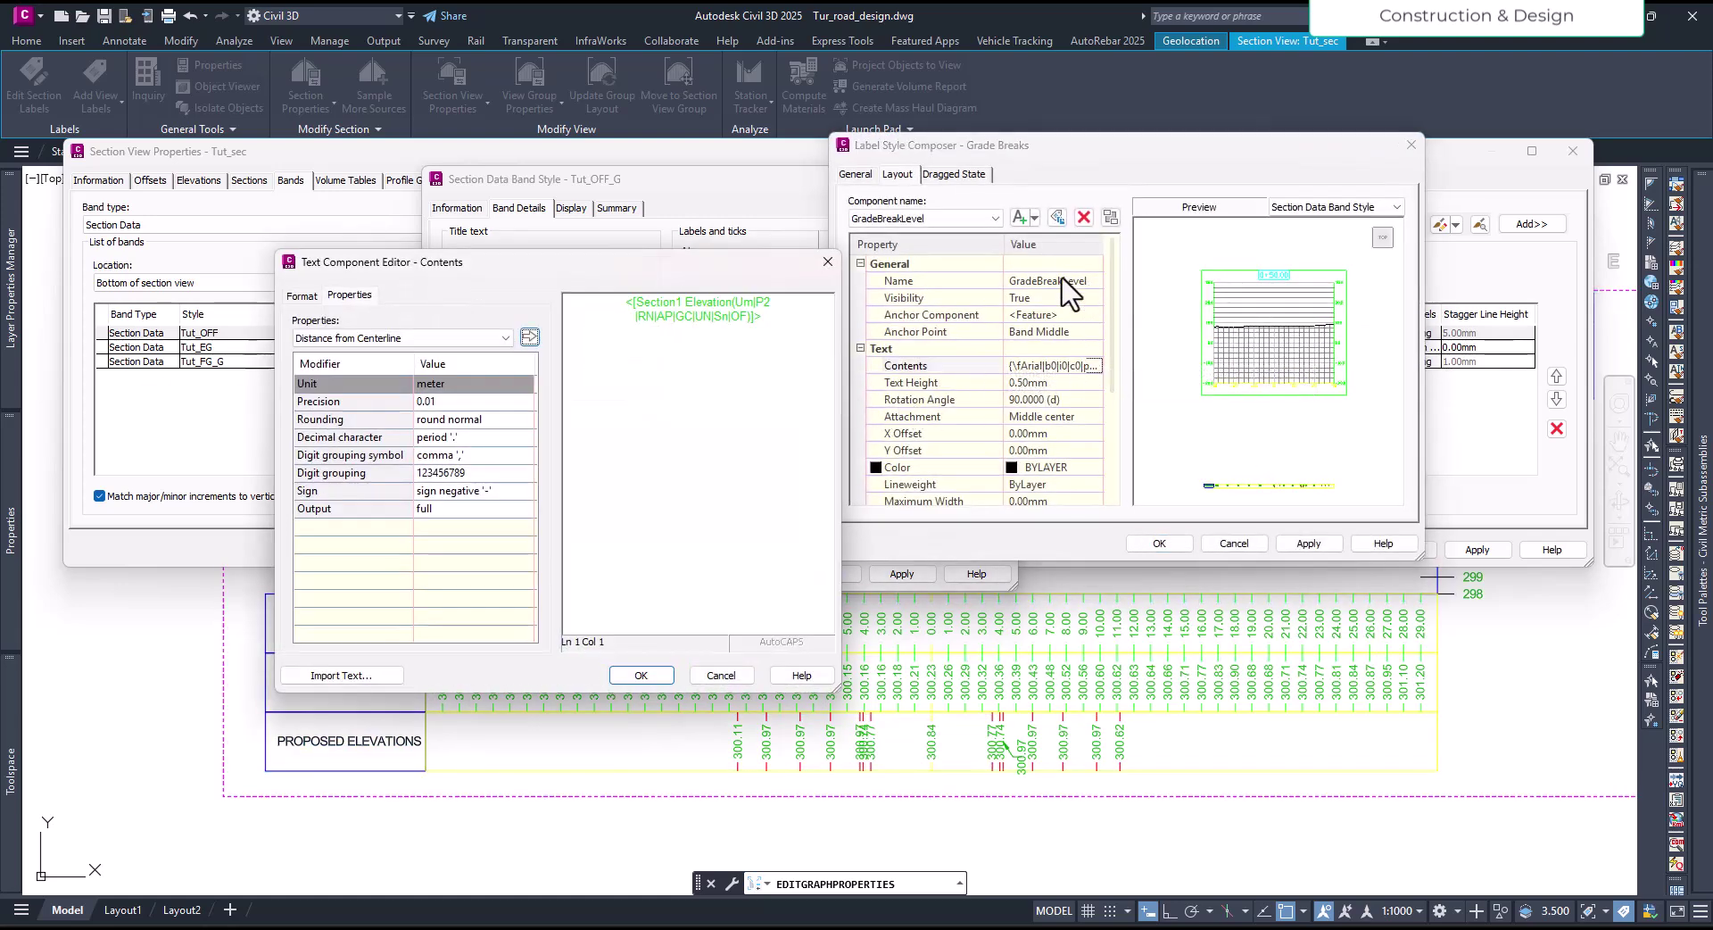
Step: Replace the Section1 Elevation field in the Grade Breaks label text with Offset from Centerline
{"action": "left_click", "coordinate": [436, 341]}
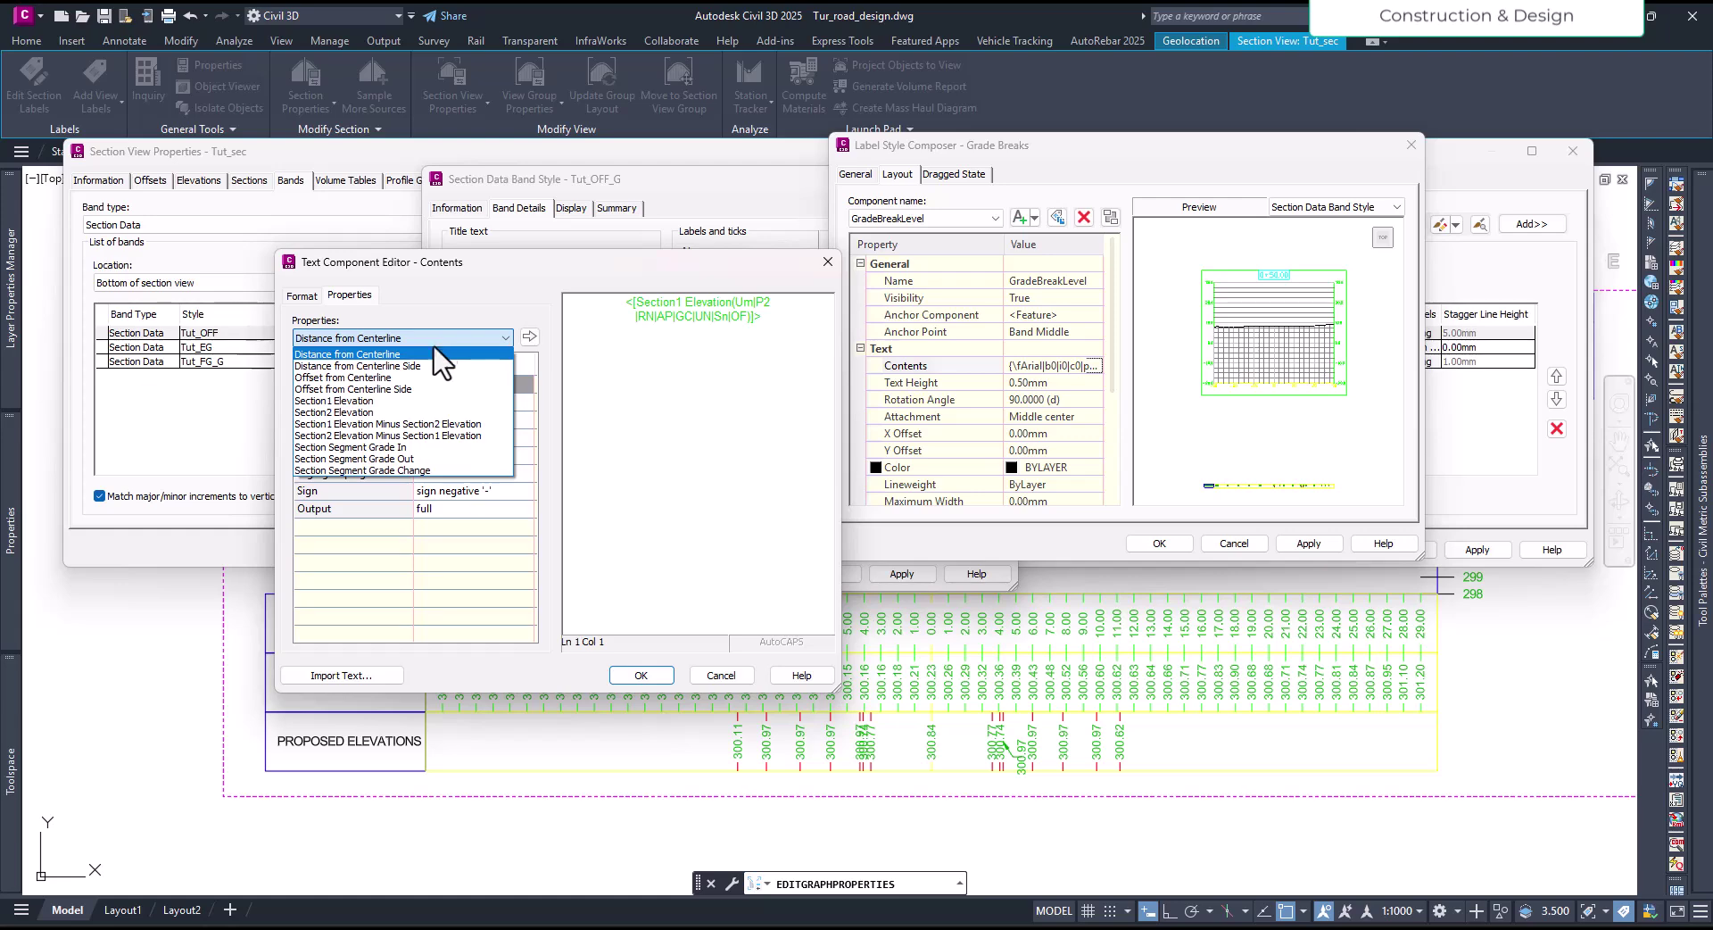
{"action": "left_click", "coordinate": [366, 378]}
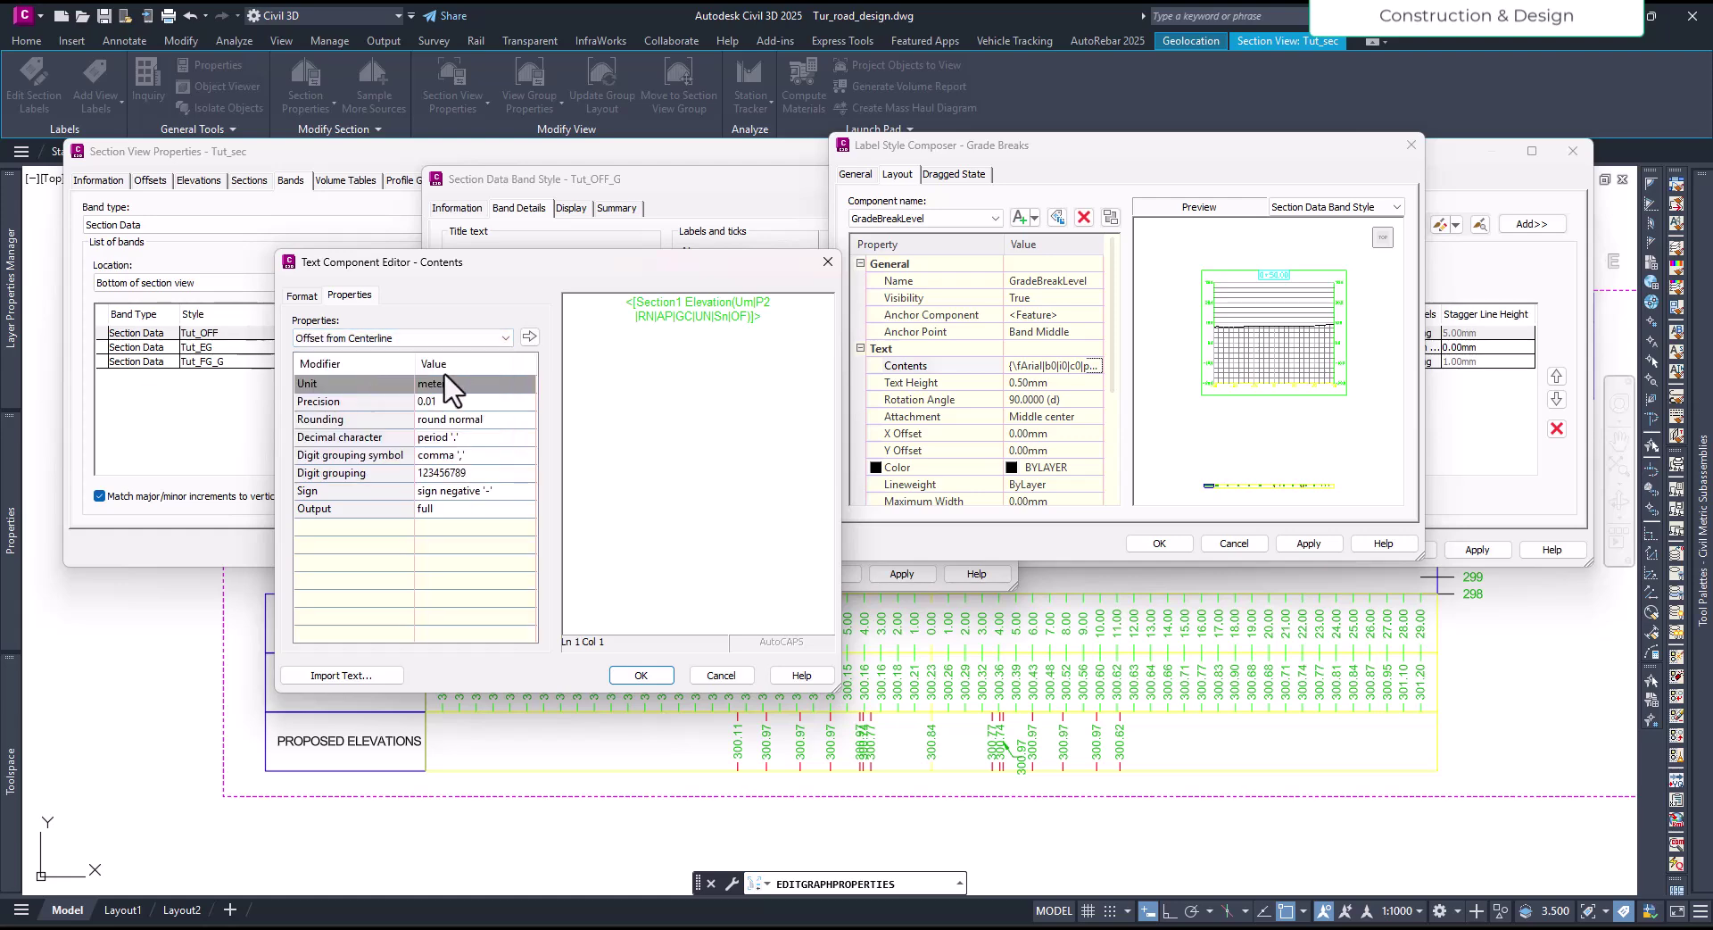
{"action": "left_click_drag", "start_coordinate": [776, 321], "coordinate": [627, 301]}
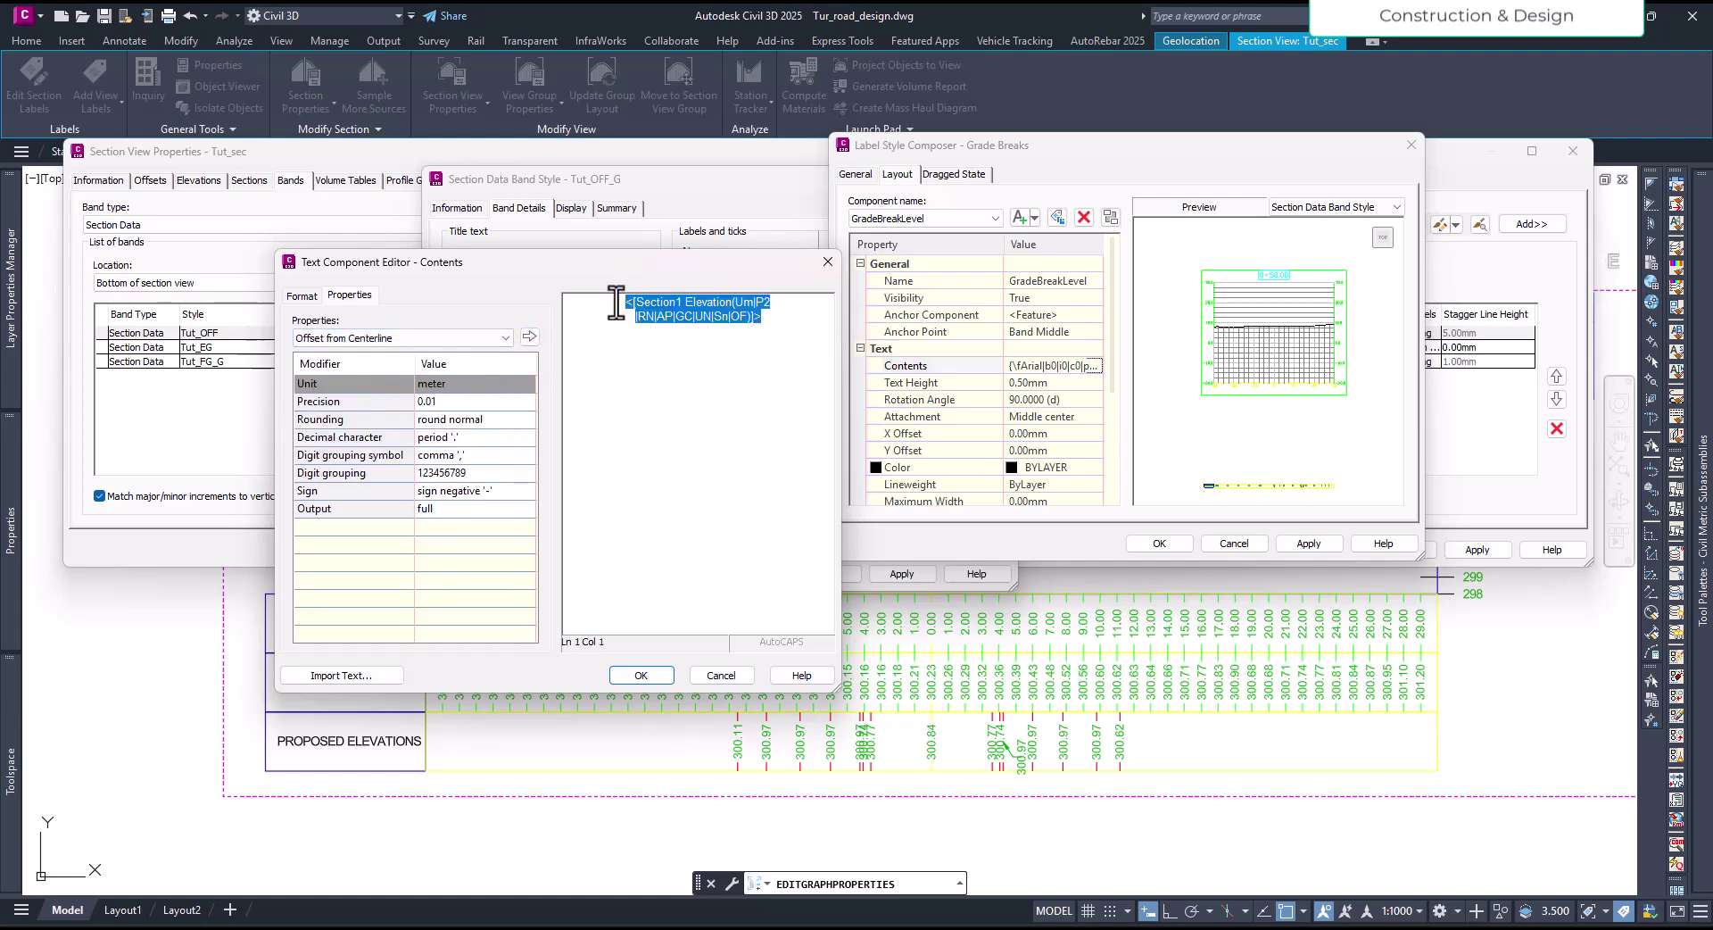
{"action": "left_click", "coordinate": [482, 338]}
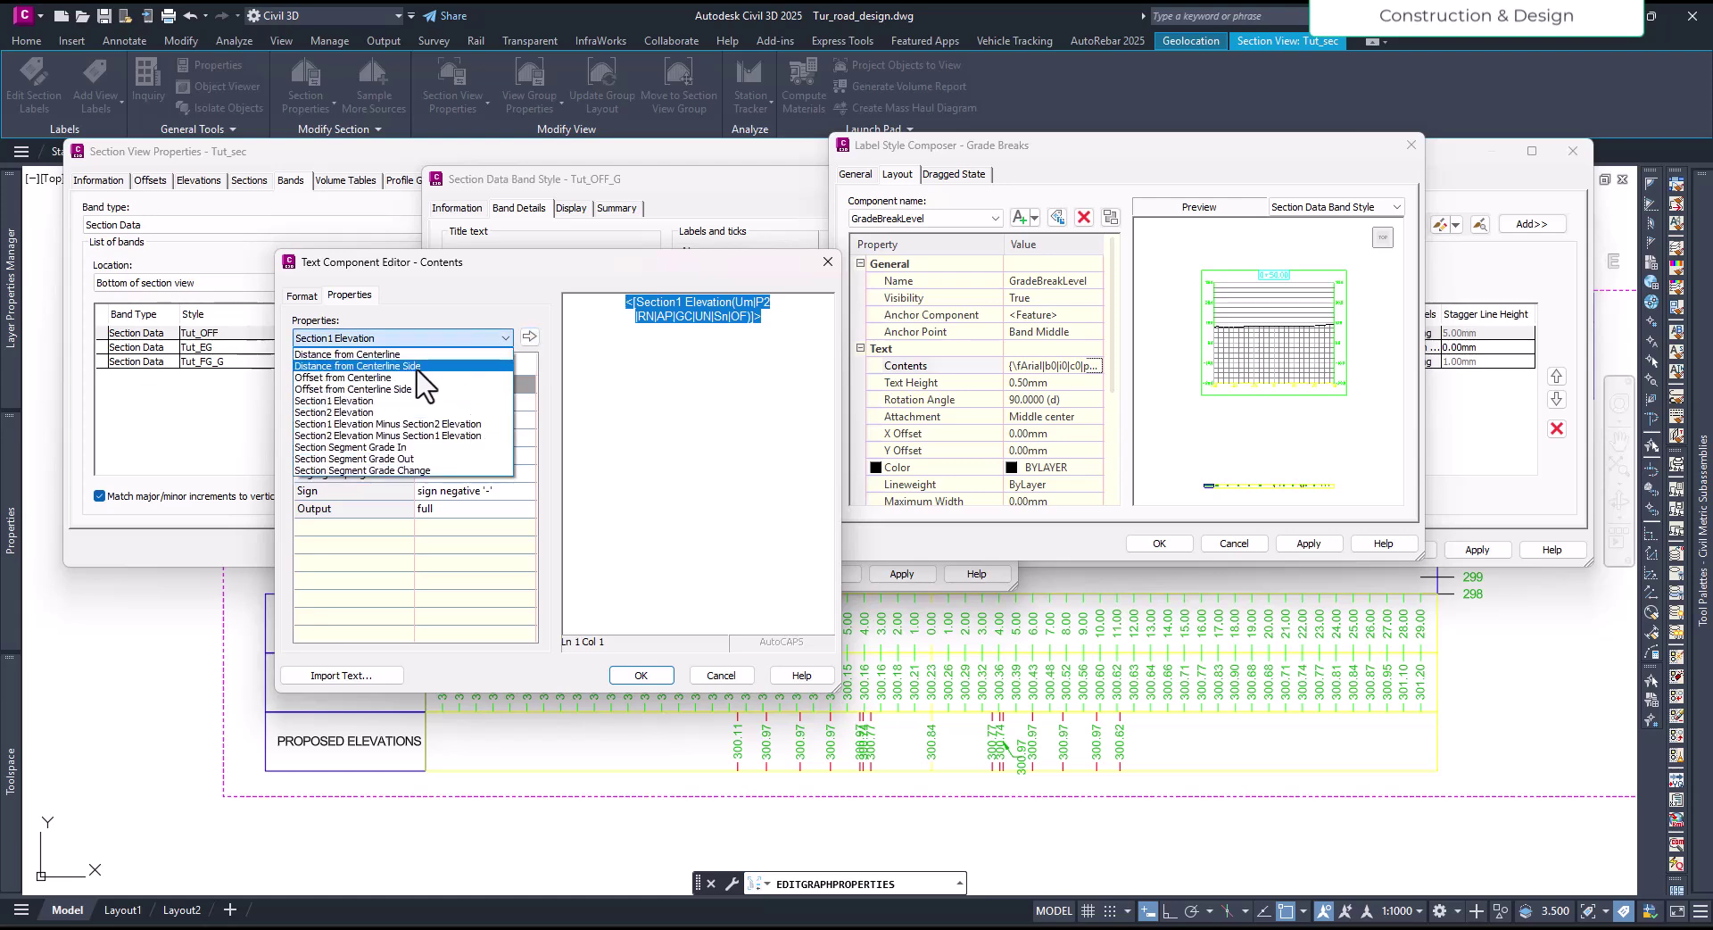
{"action": "left_click", "coordinate": [411, 377]}
{"action": "left_click", "coordinate": [530, 337]}
{"action": "left_click", "coordinate": [624, 676]}
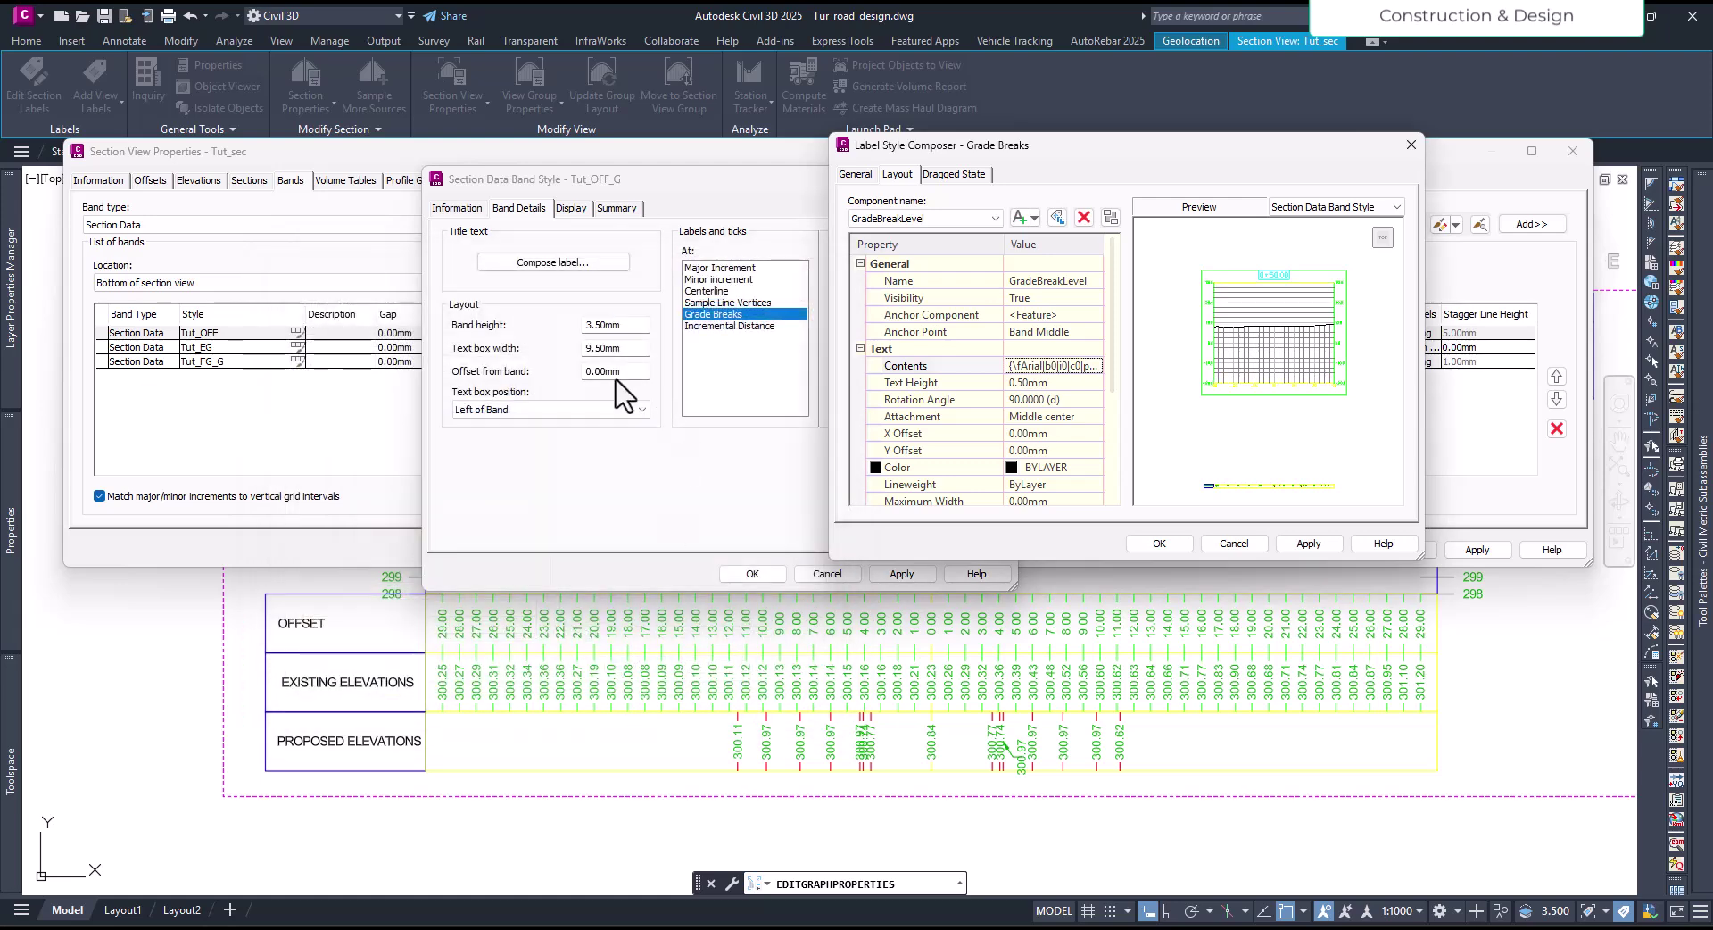
Step: Accept the Grade Breaks label and Tut_OFF_G style edits and assign Tut_OFF_G to the offset band
{"action": "left_click", "coordinate": [1159, 545]}
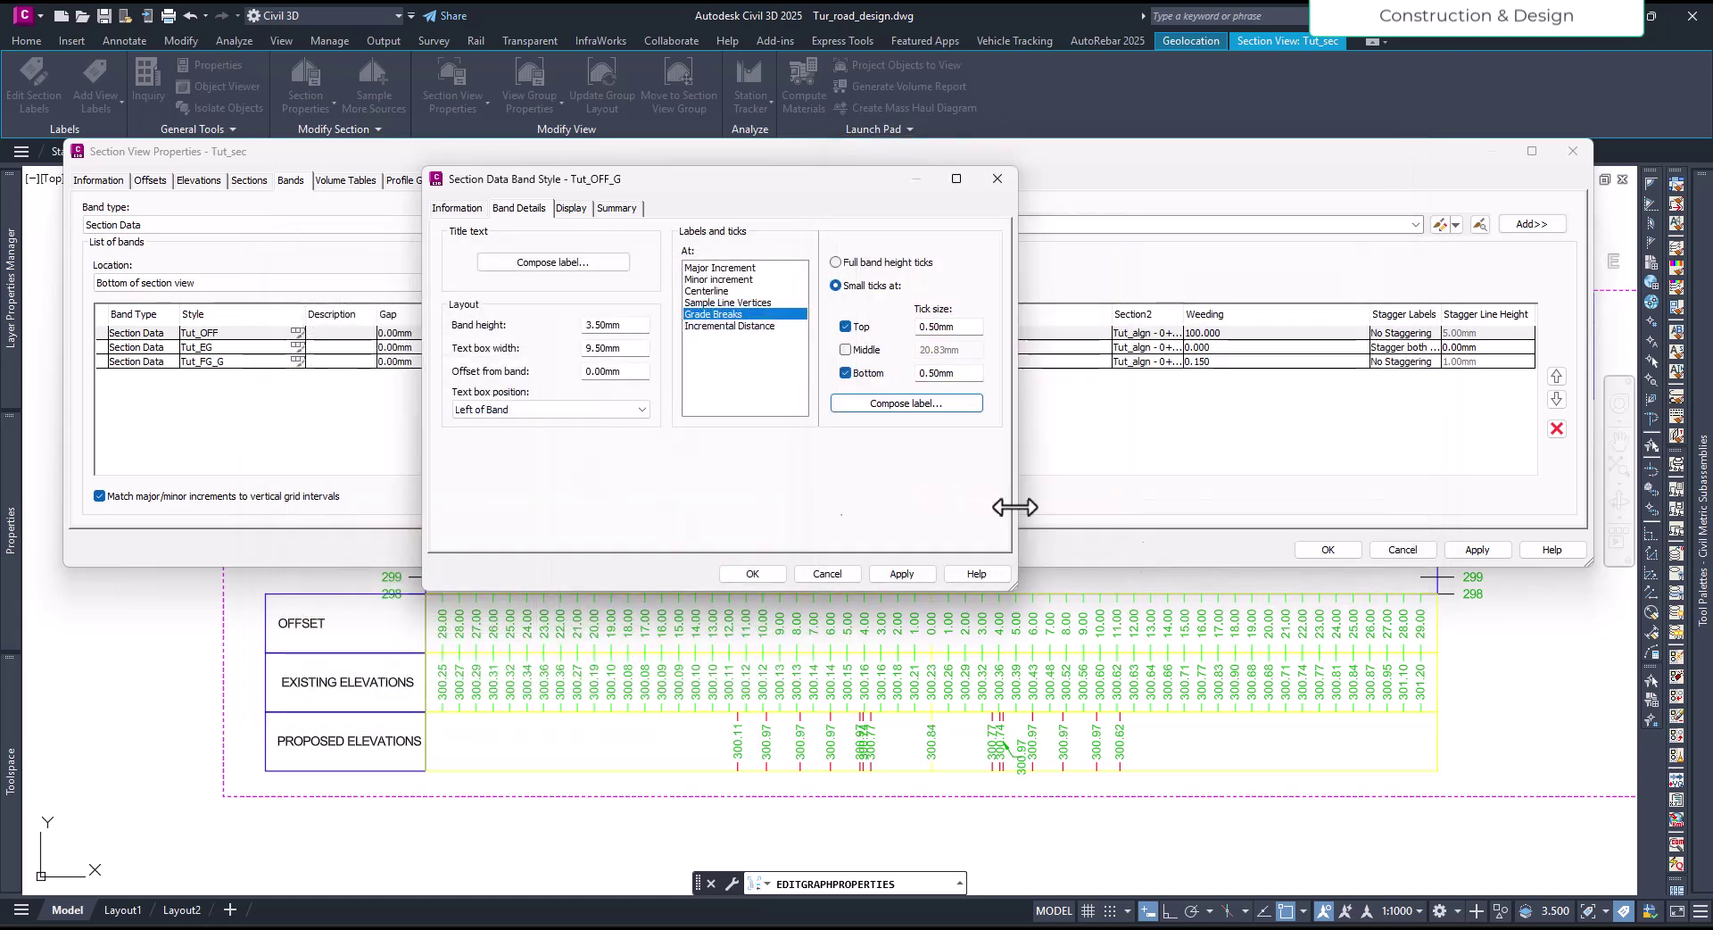
{"action": "left_click", "coordinate": [752, 574]}
{"action": "left_click", "coordinate": [769, 394]}
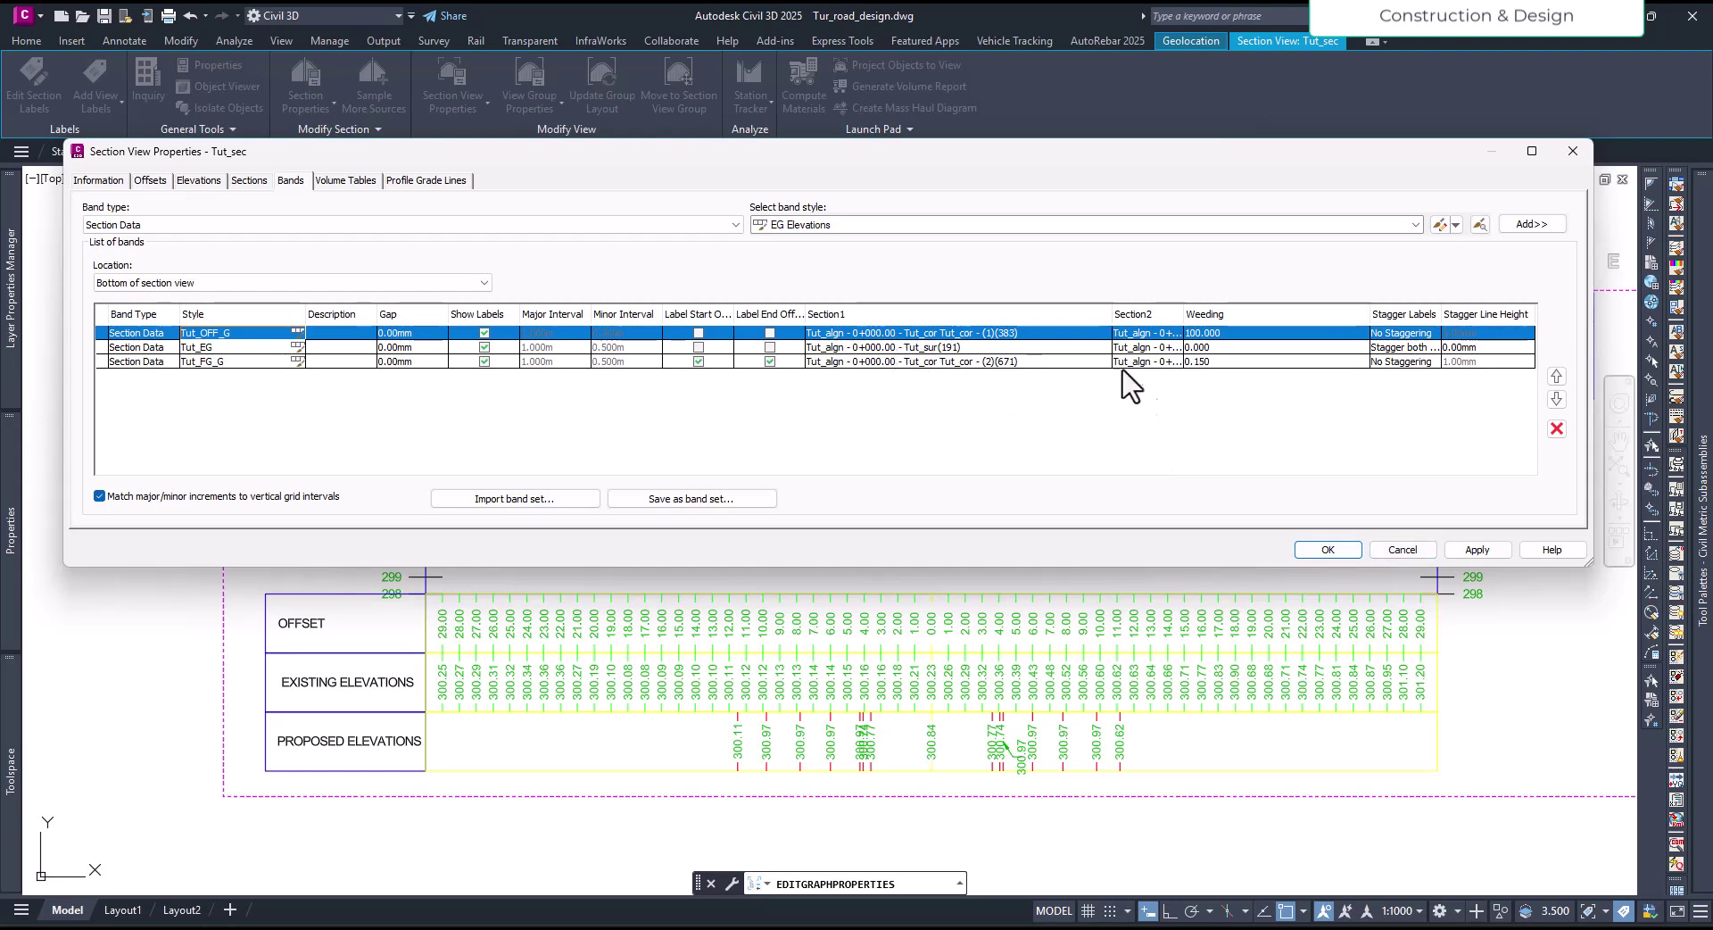
Step: Apply the Tut_OFF_G band style, then set that band's weeding to 0 and apply the change
{"action": "left_click", "coordinate": [1479, 551]}
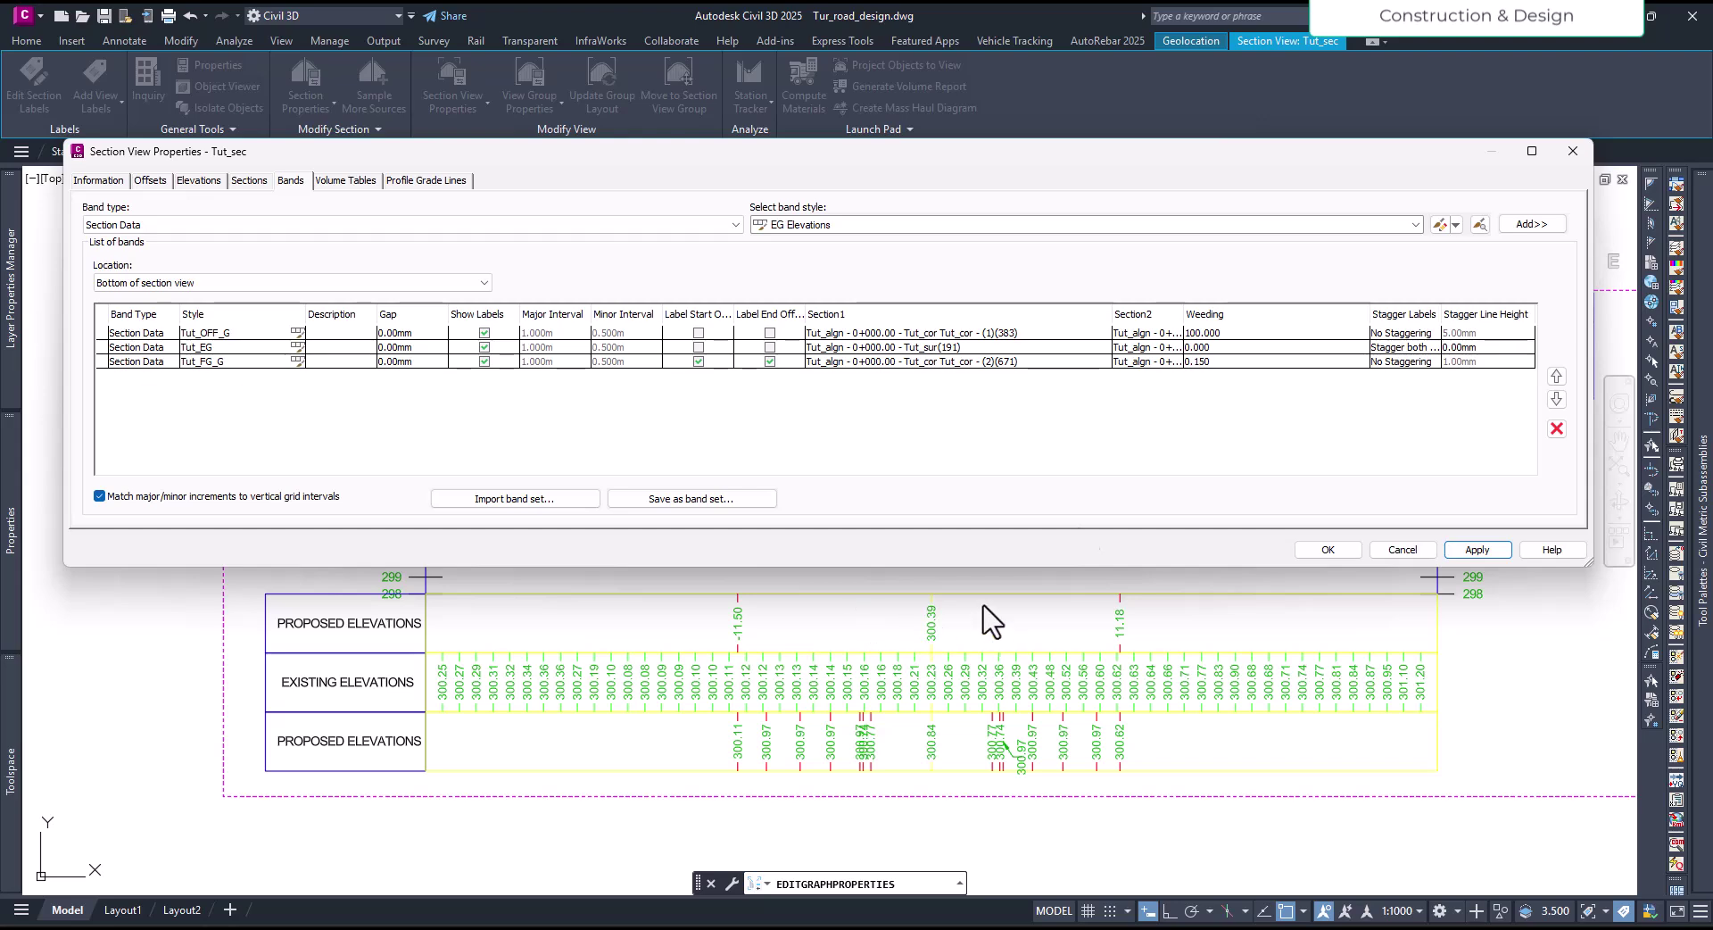
{"action": "left_click", "coordinate": [1216, 333]}
{"action": "left_click", "coordinate": [1216, 334]}
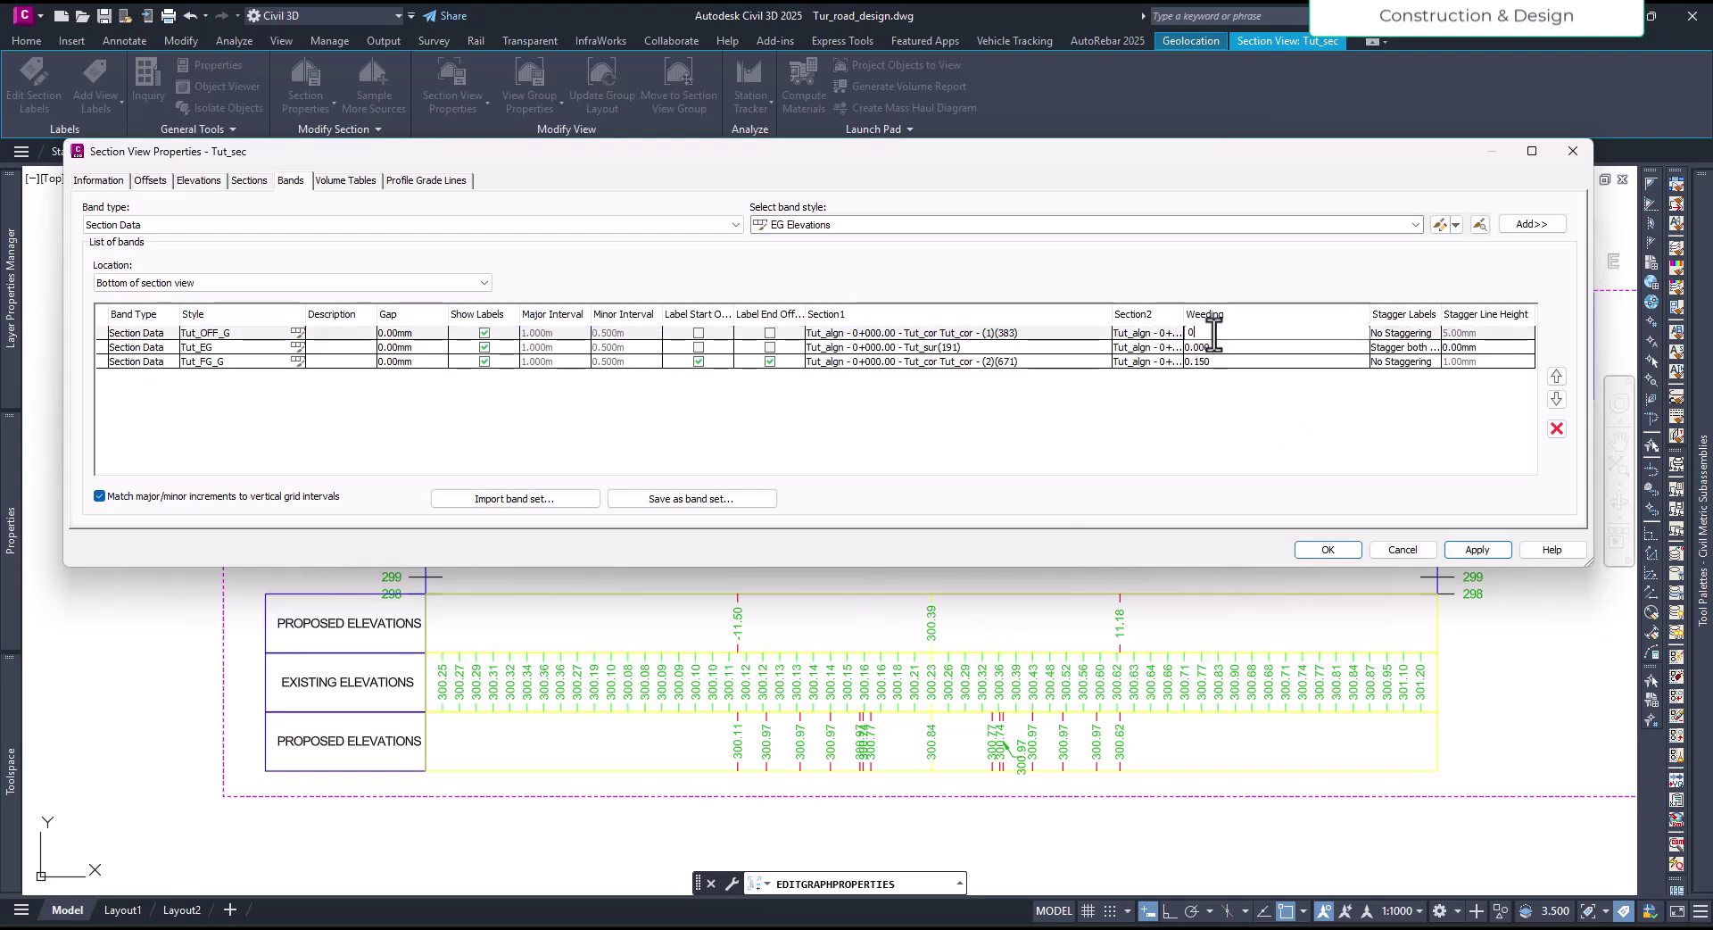
{"action": "type", "text": "0"}
{"action": "key", "text": "Return"}
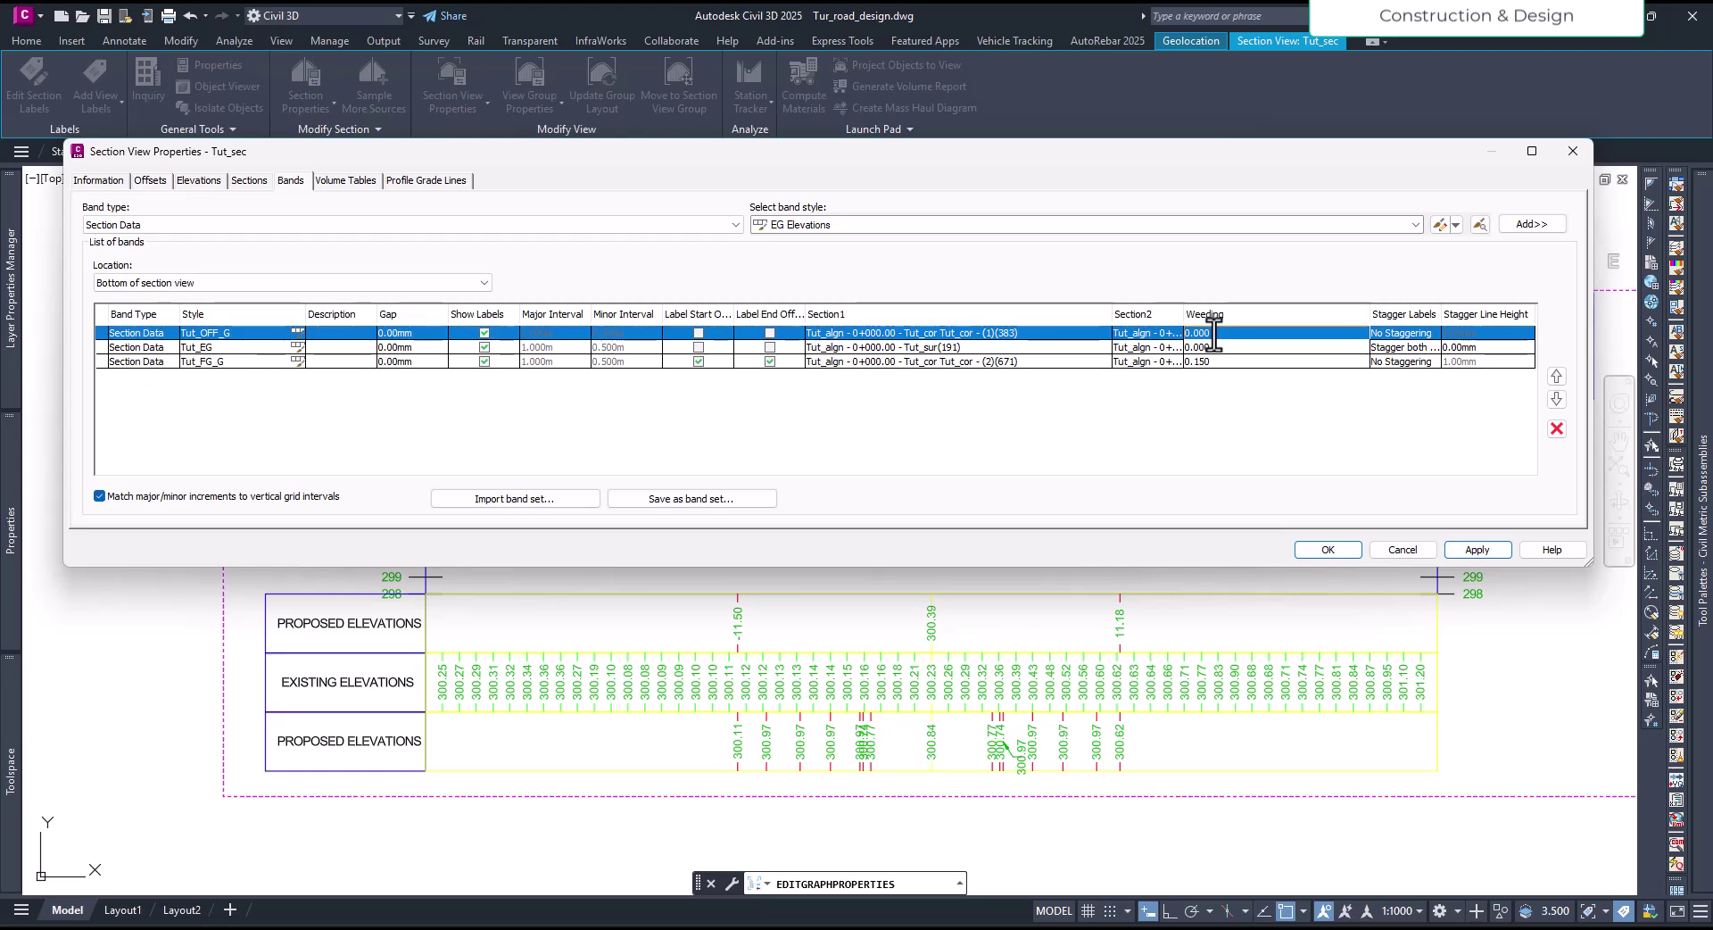
{"action": "left_click", "coordinate": [1485, 552]}
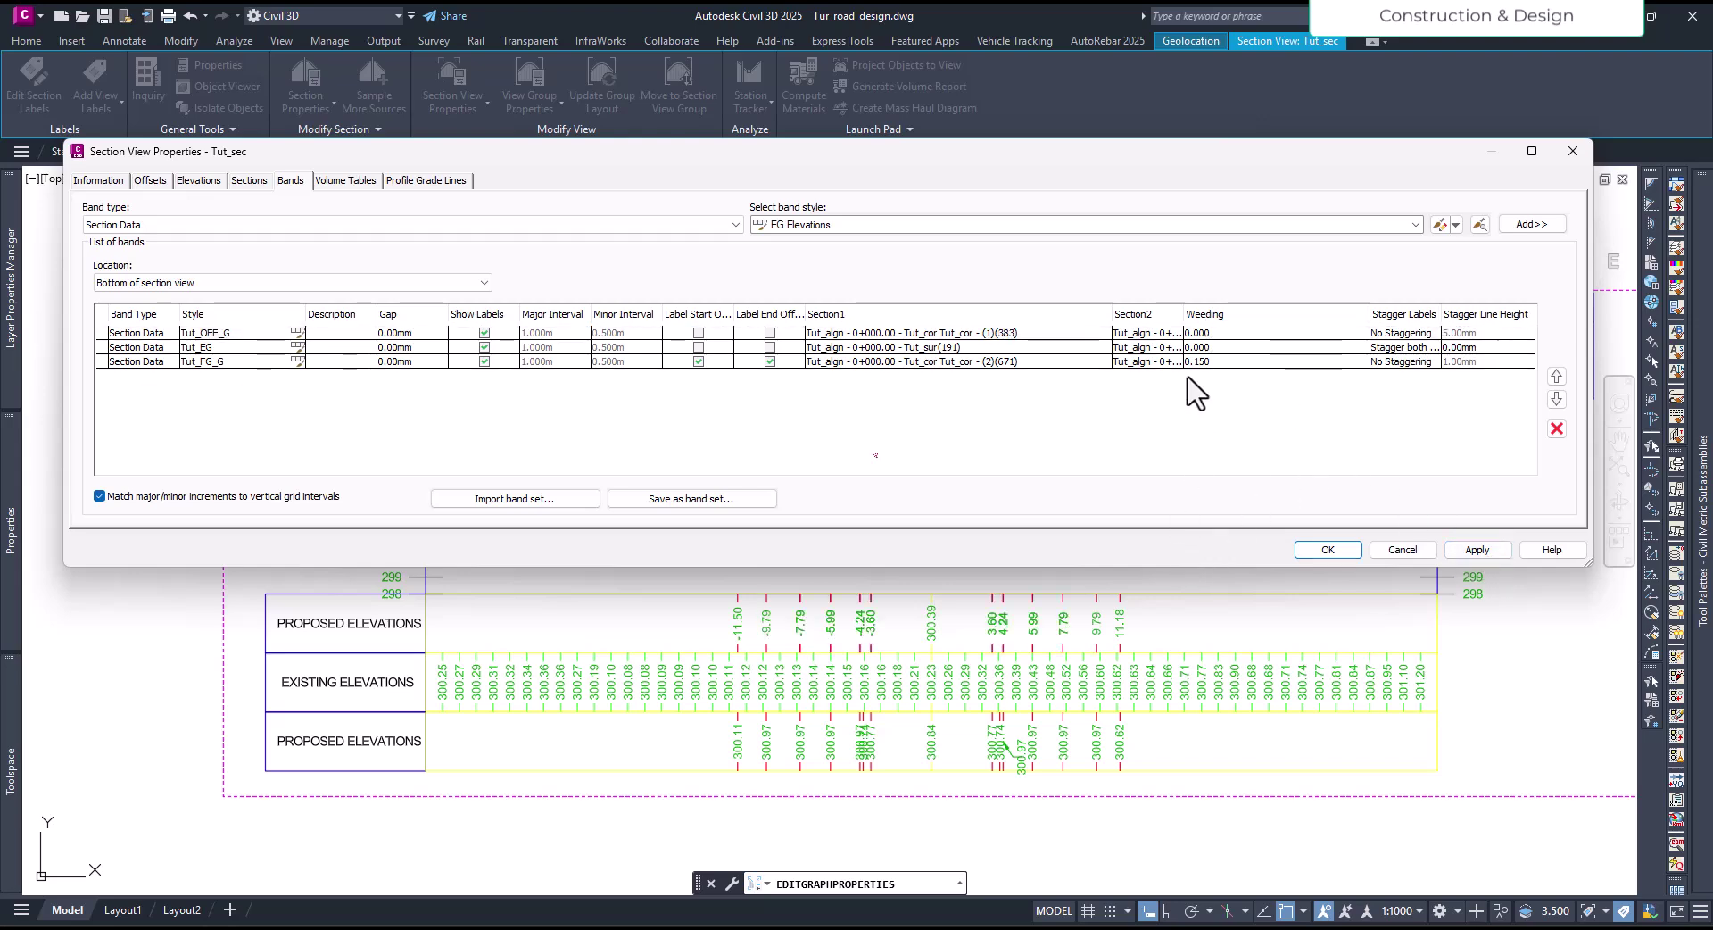
Step: Set the Tut_OFF_G band's weeding to 0.15, accept the section view properties and deselect the section view
{"action": "left_click", "coordinate": [1202, 333]}
{"action": "left_click", "coordinate": [1202, 332]}
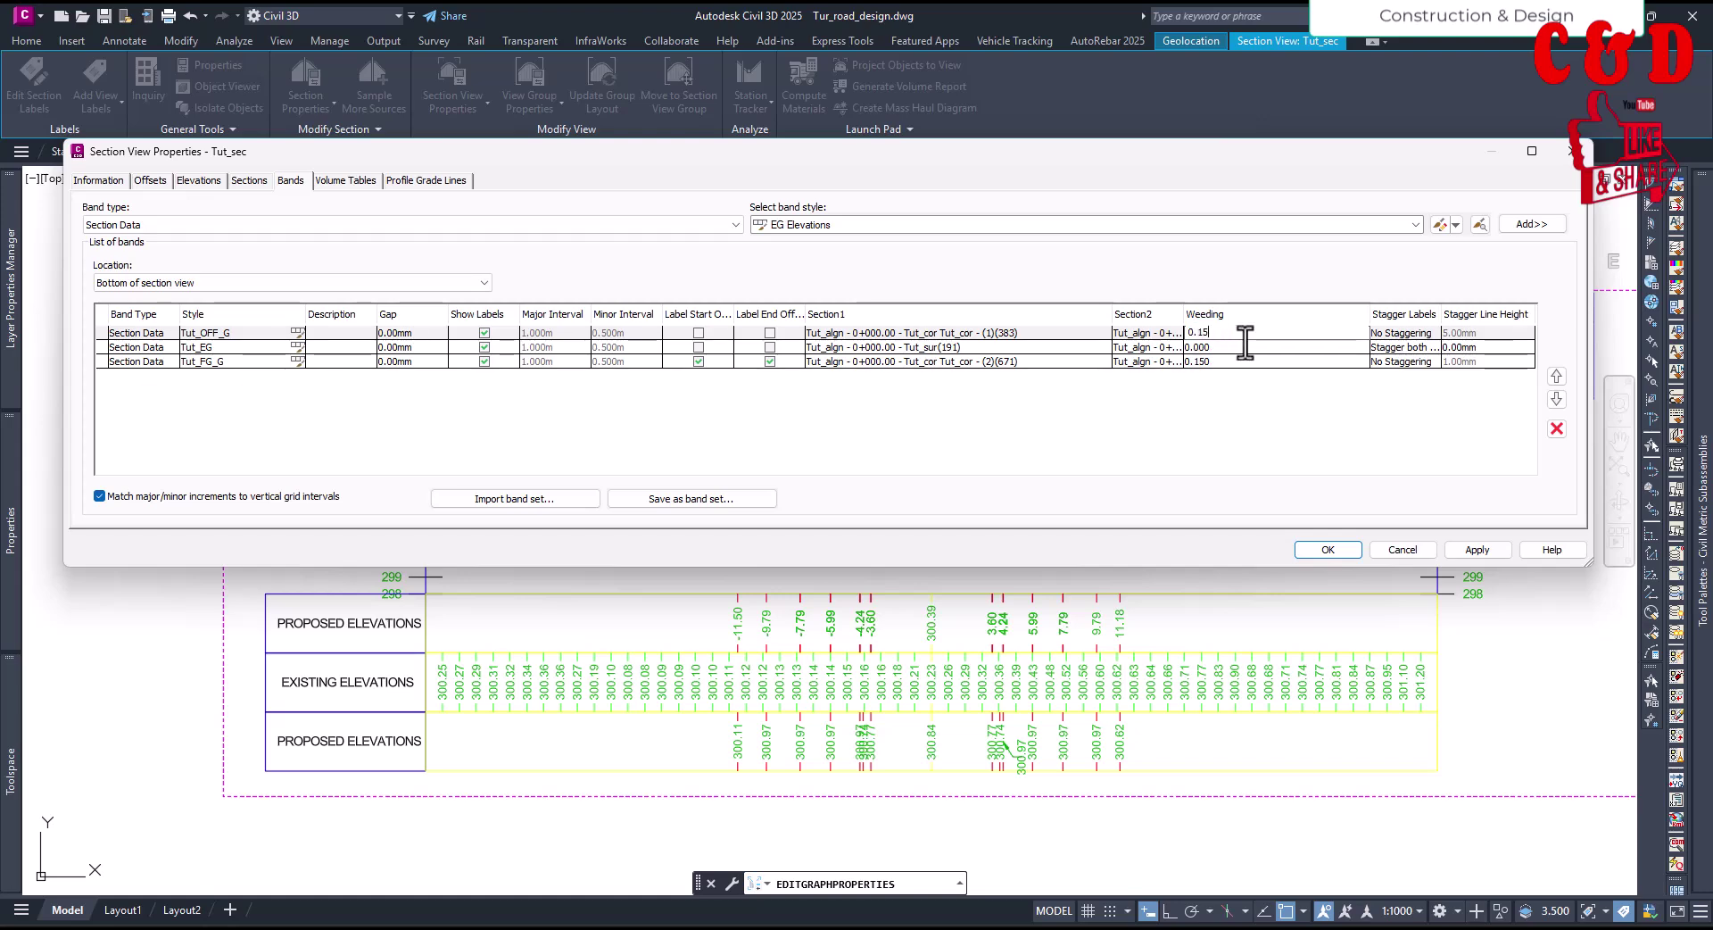
{"action": "type", "text": "0.15"}
{"action": "key", "text": "Return"}
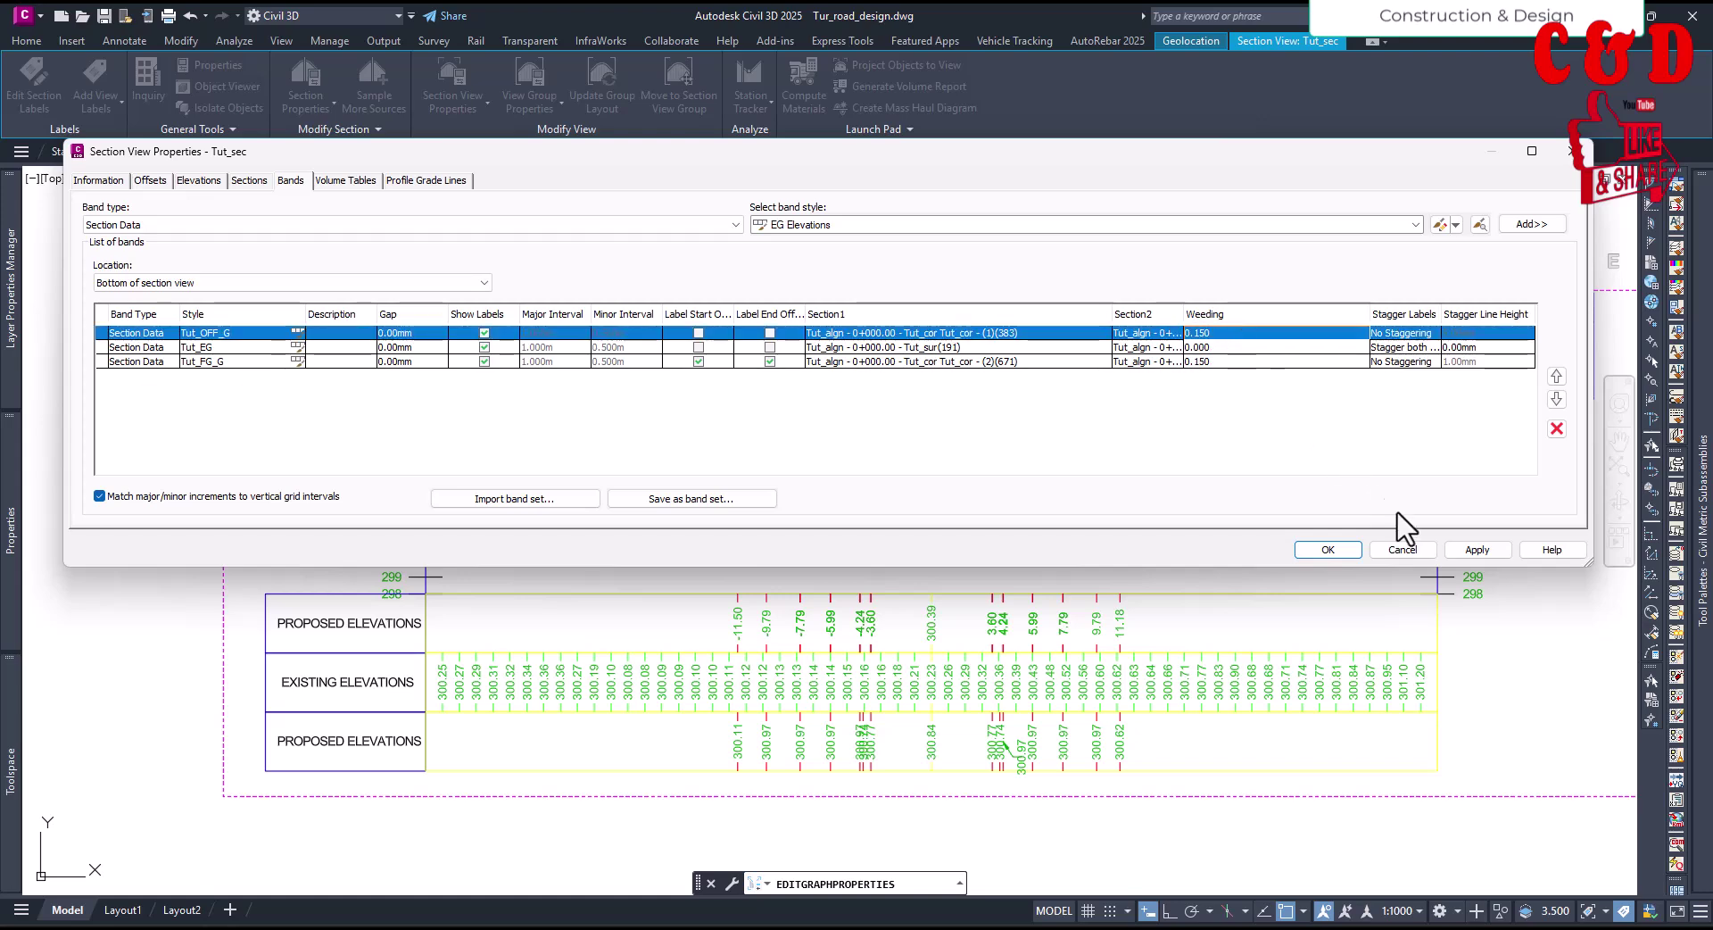
{"action": "left_click", "coordinate": [1470, 548]}
{"action": "left_click", "coordinate": [1338, 551]}
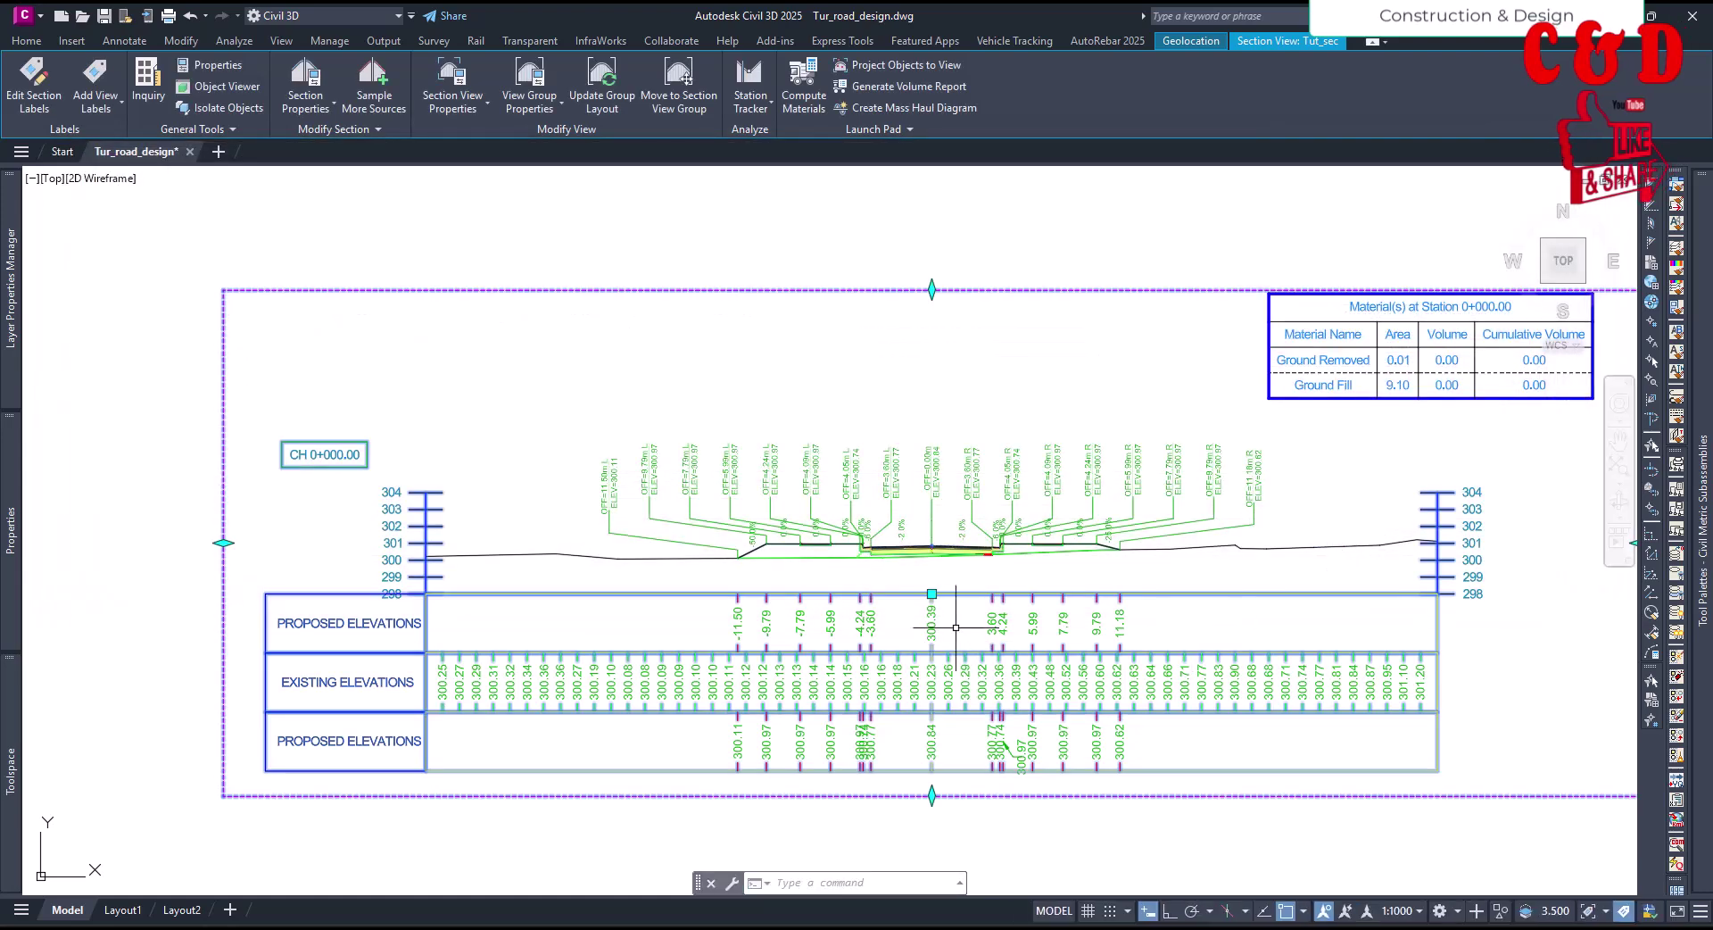
{"action": "scroll", "coordinate": [952, 628], "scroll_direction": "up", "scroll_amount": 1}
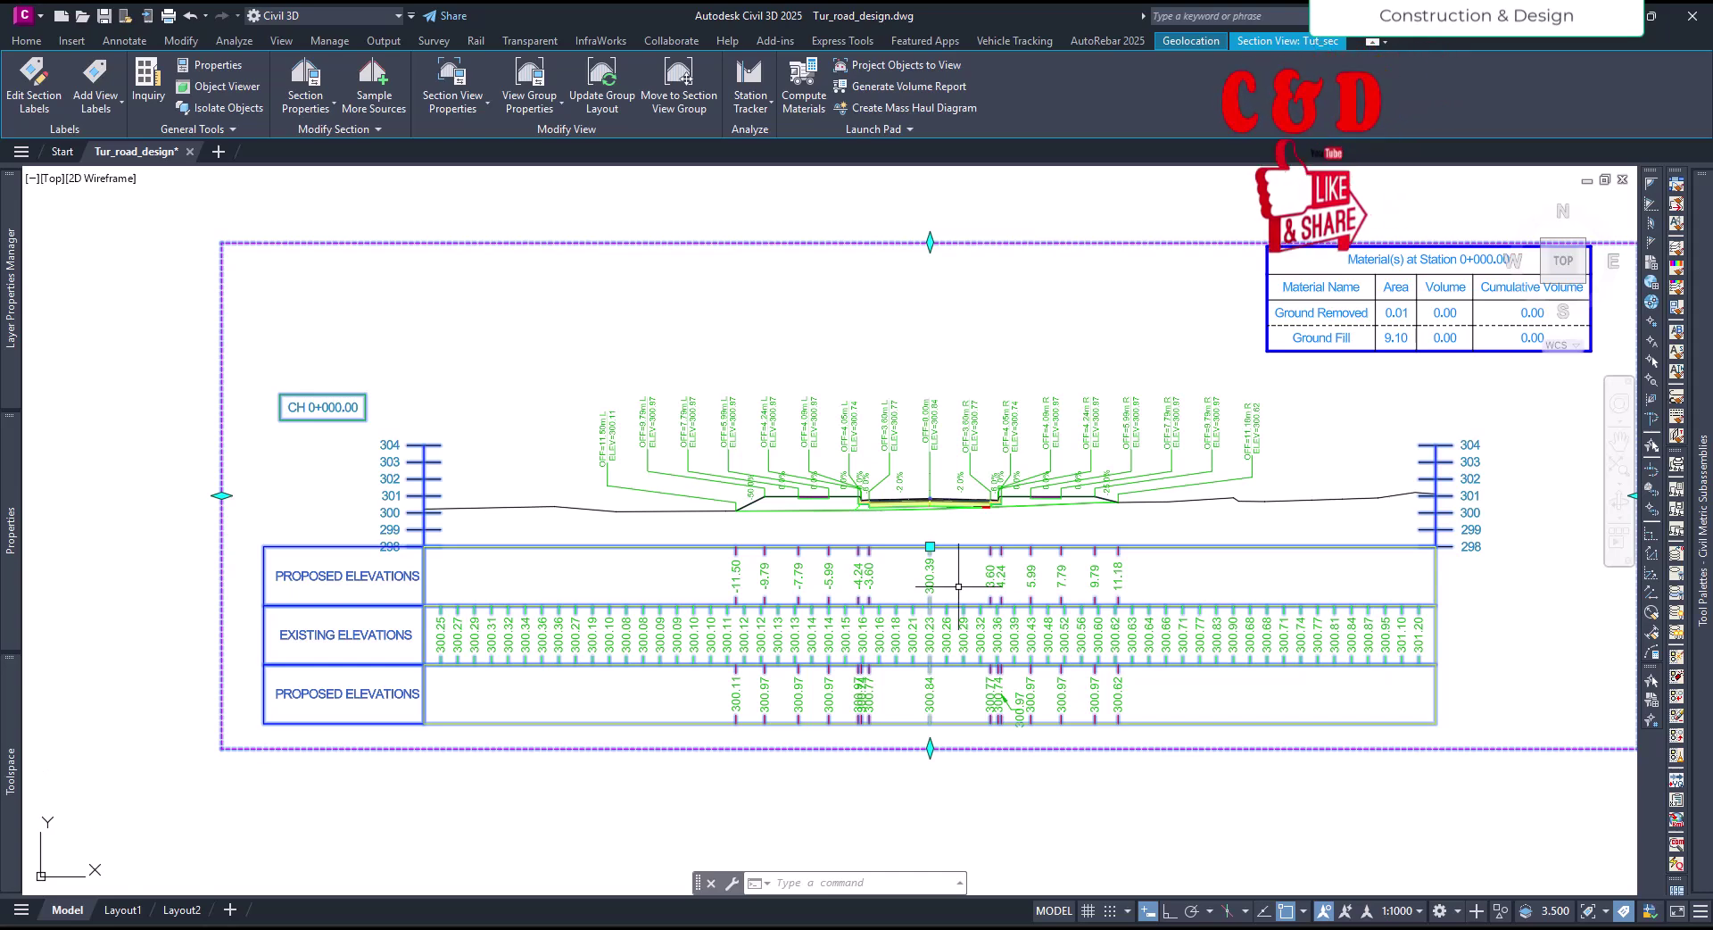
{"action": "scroll", "coordinate": [956, 607], "scroll_direction": "up", "scroll_amount": 1}
{"action": "key", "text": "Escape"}
{"action": "mouse_move", "coordinate": [959, 586]}
{"action": "middle_mouse_down"}
{"action": "mouse_move", "coordinate": [1002, 593]}
{"action": "mouse_move", "coordinate": [1055, 568]}
{"action": "middle_mouse_up"}
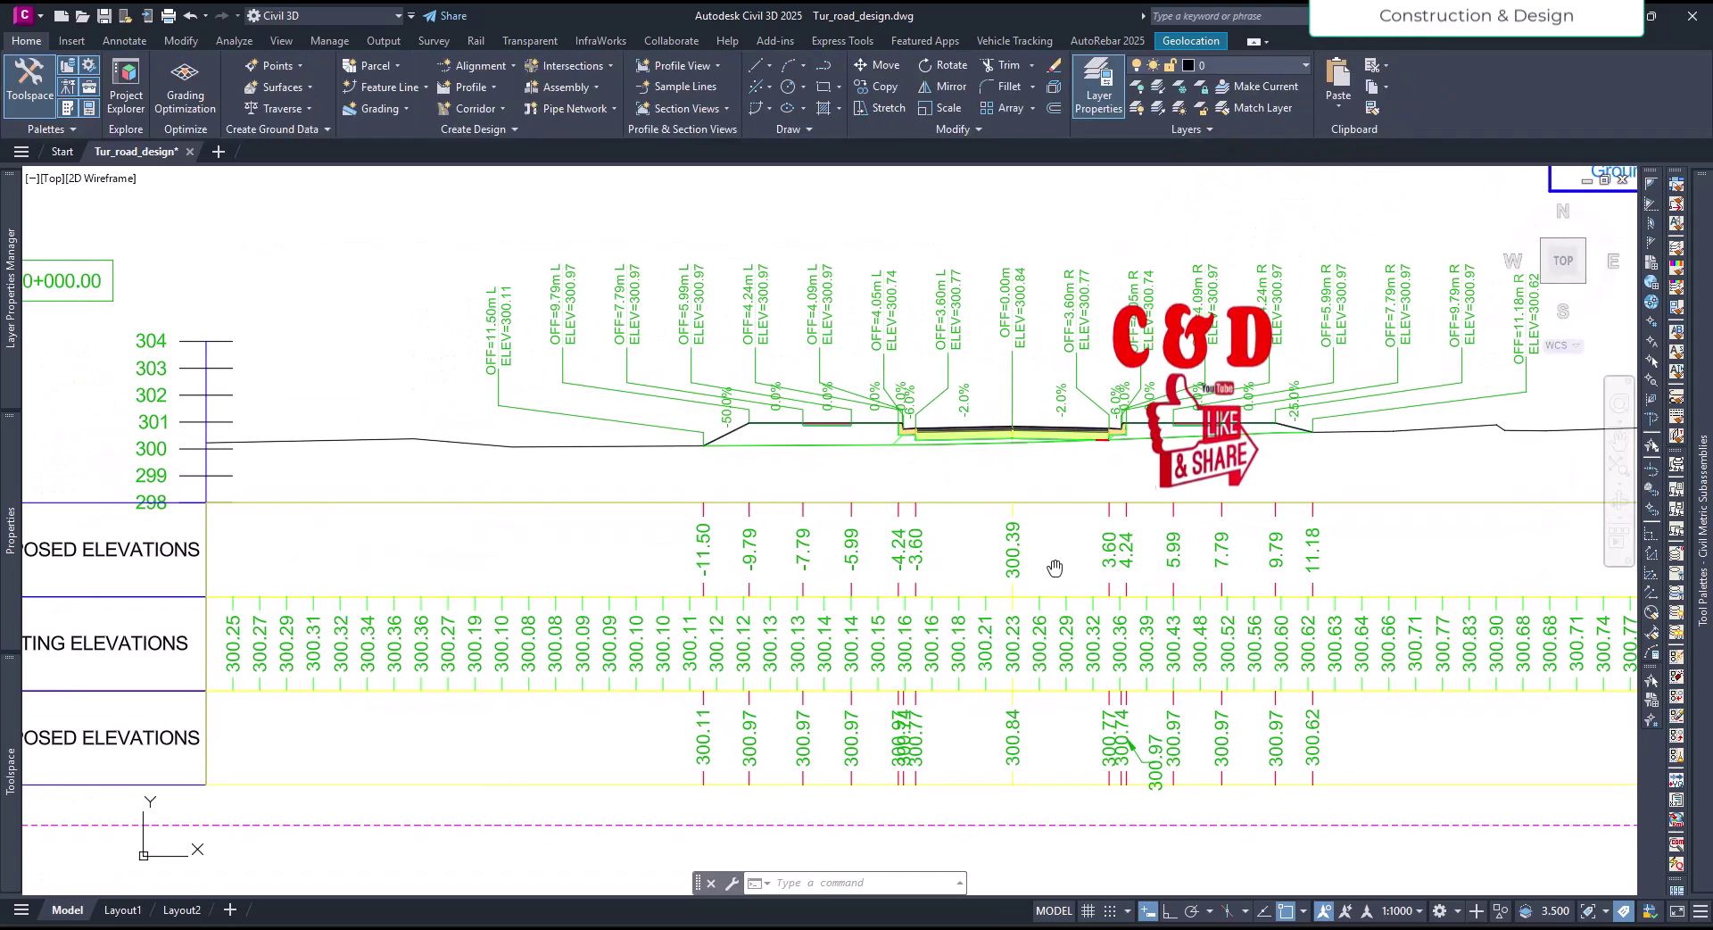